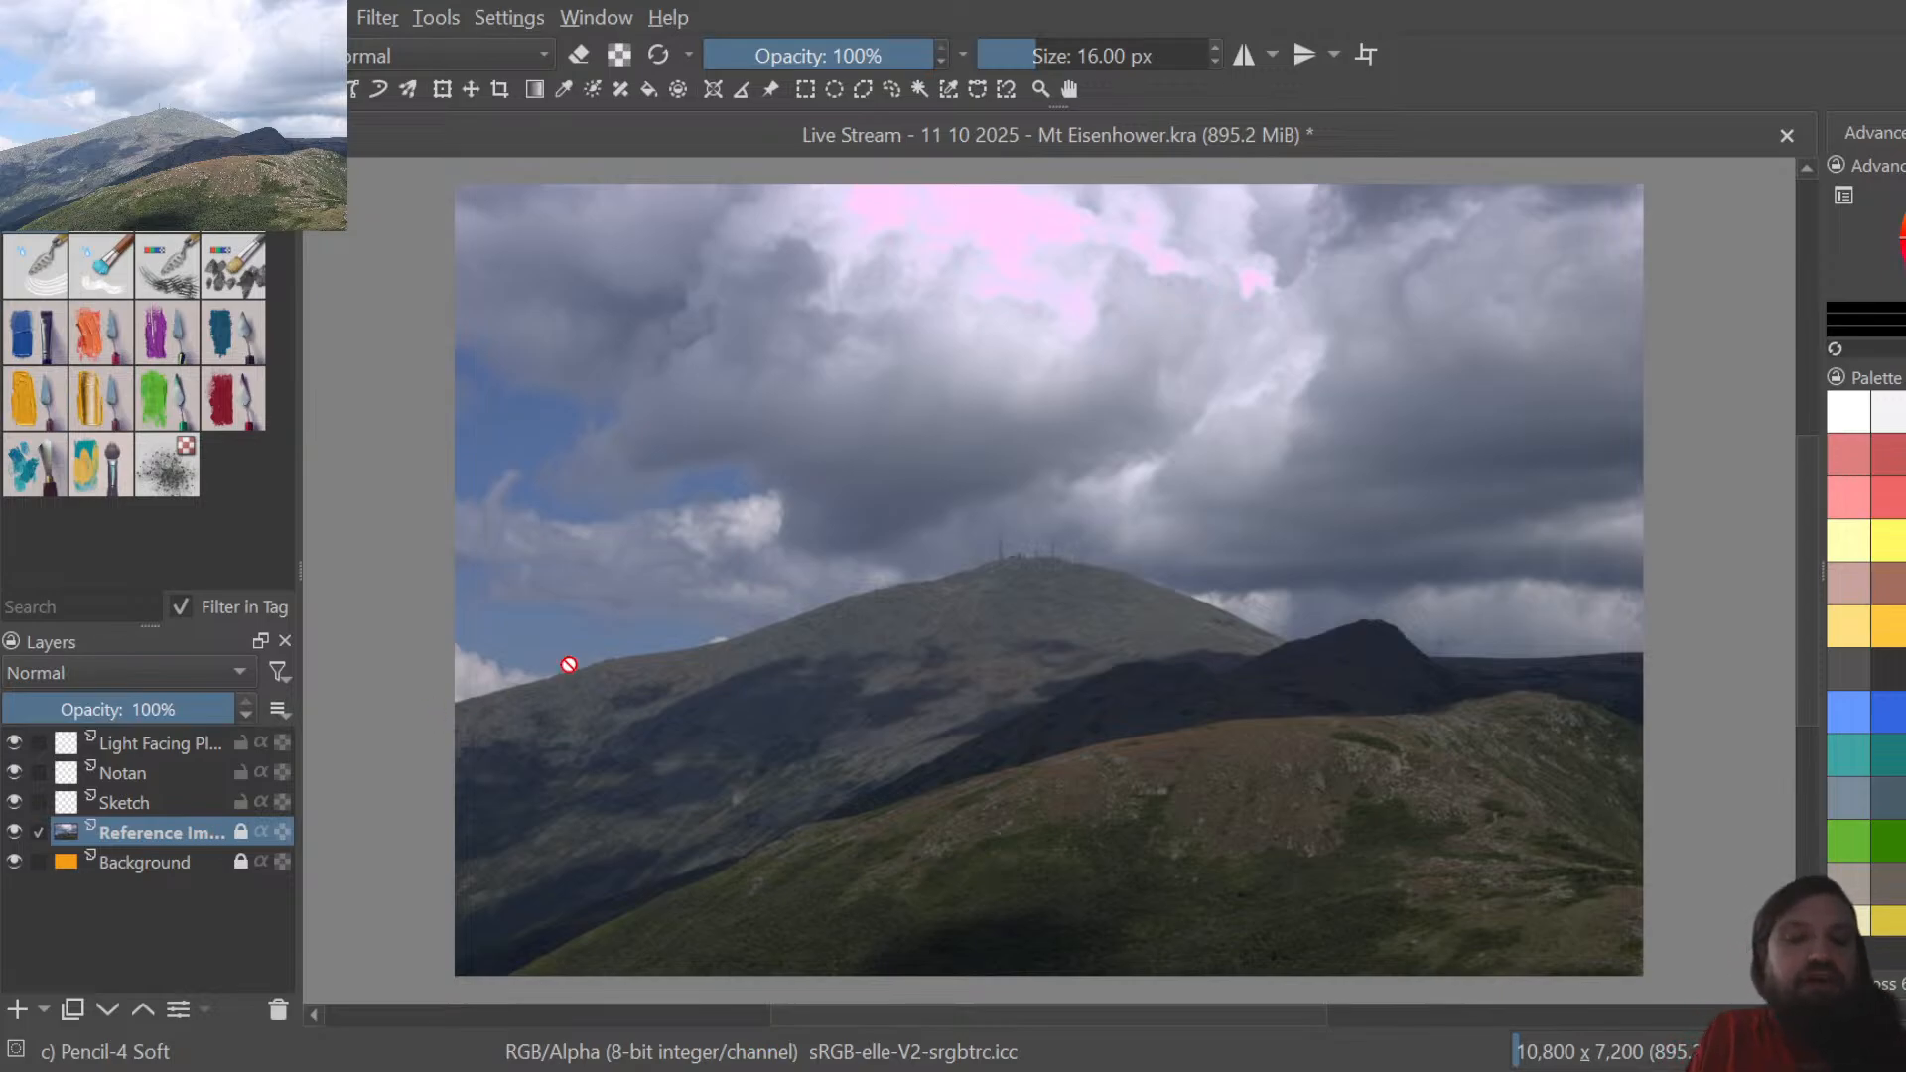
# On the Sketch layer, trace the mountain ridgelines and the cloud edges around the blue sky patches with the Pencil-4 Soft brush
pyautogui.click(161, 800)
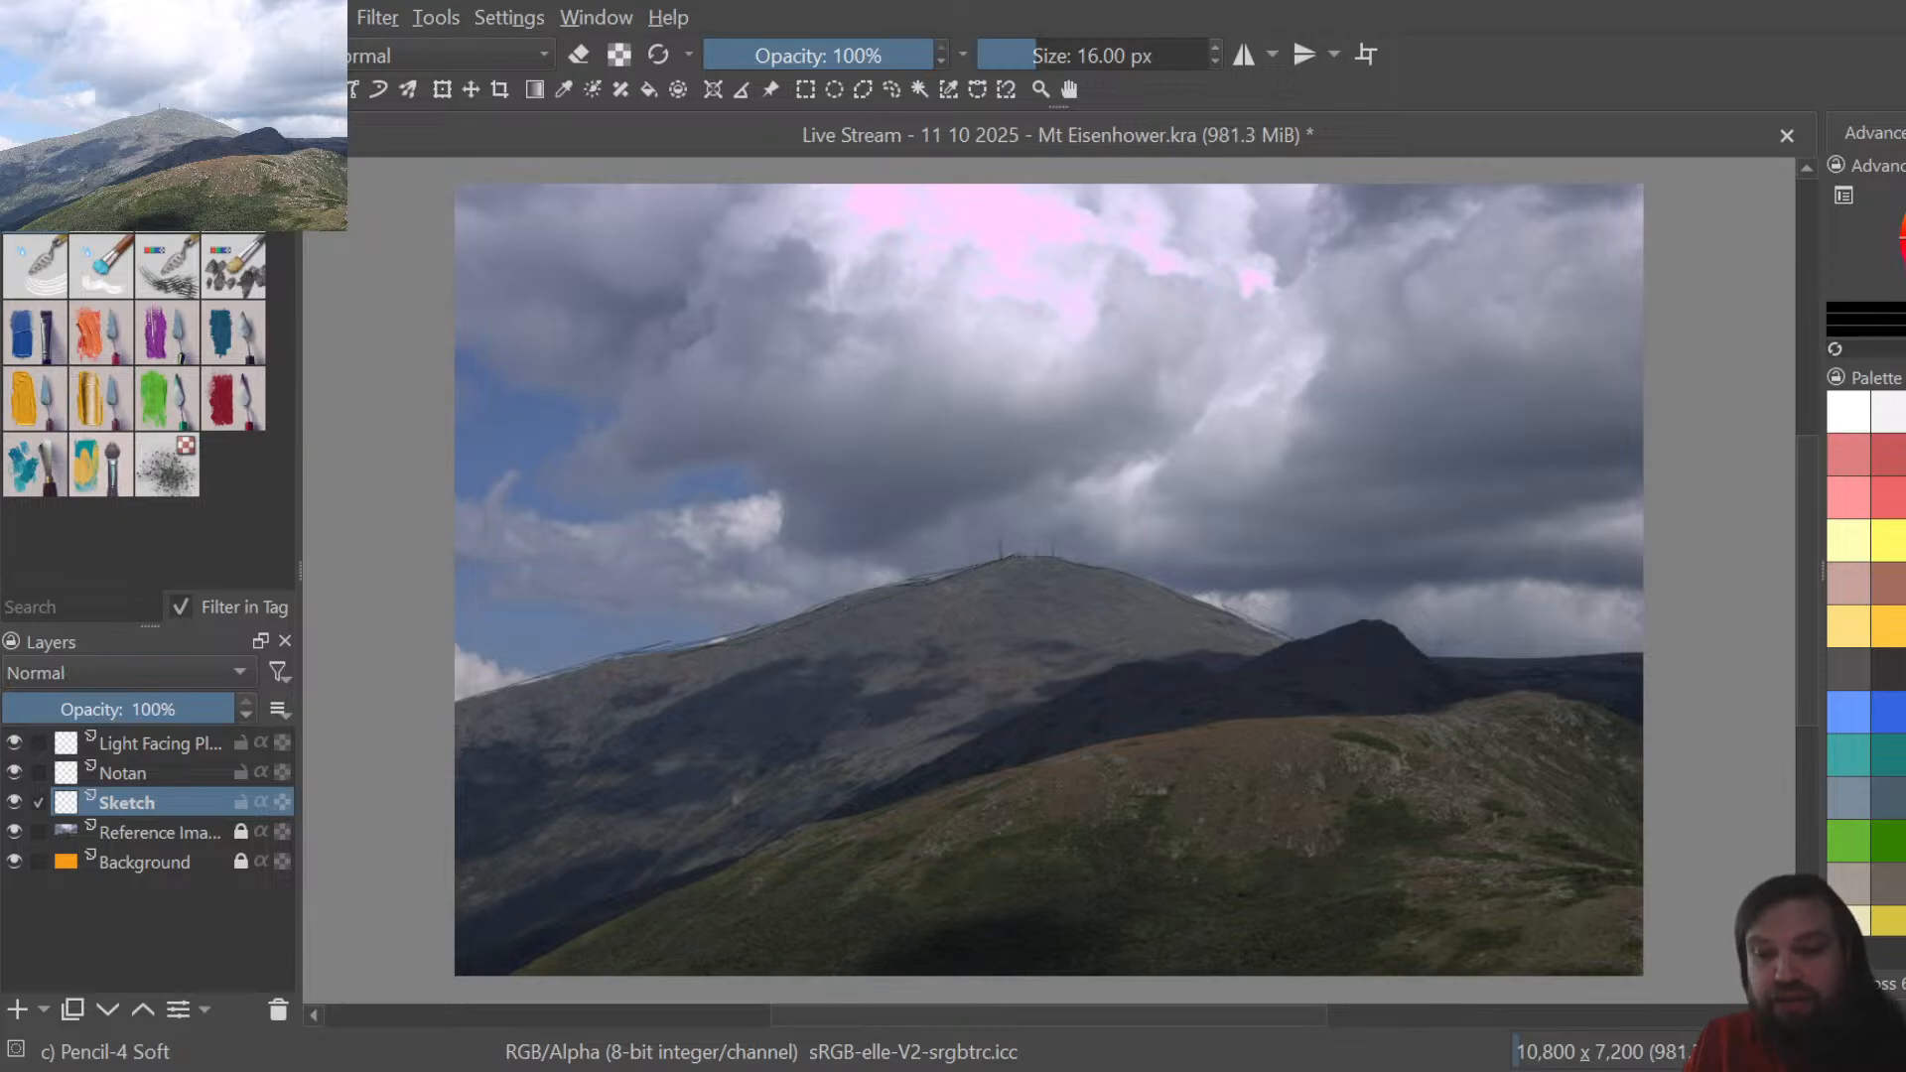
pyautogui.moveTo(1421, 654); pyautogui.dragTo(1607, 652)
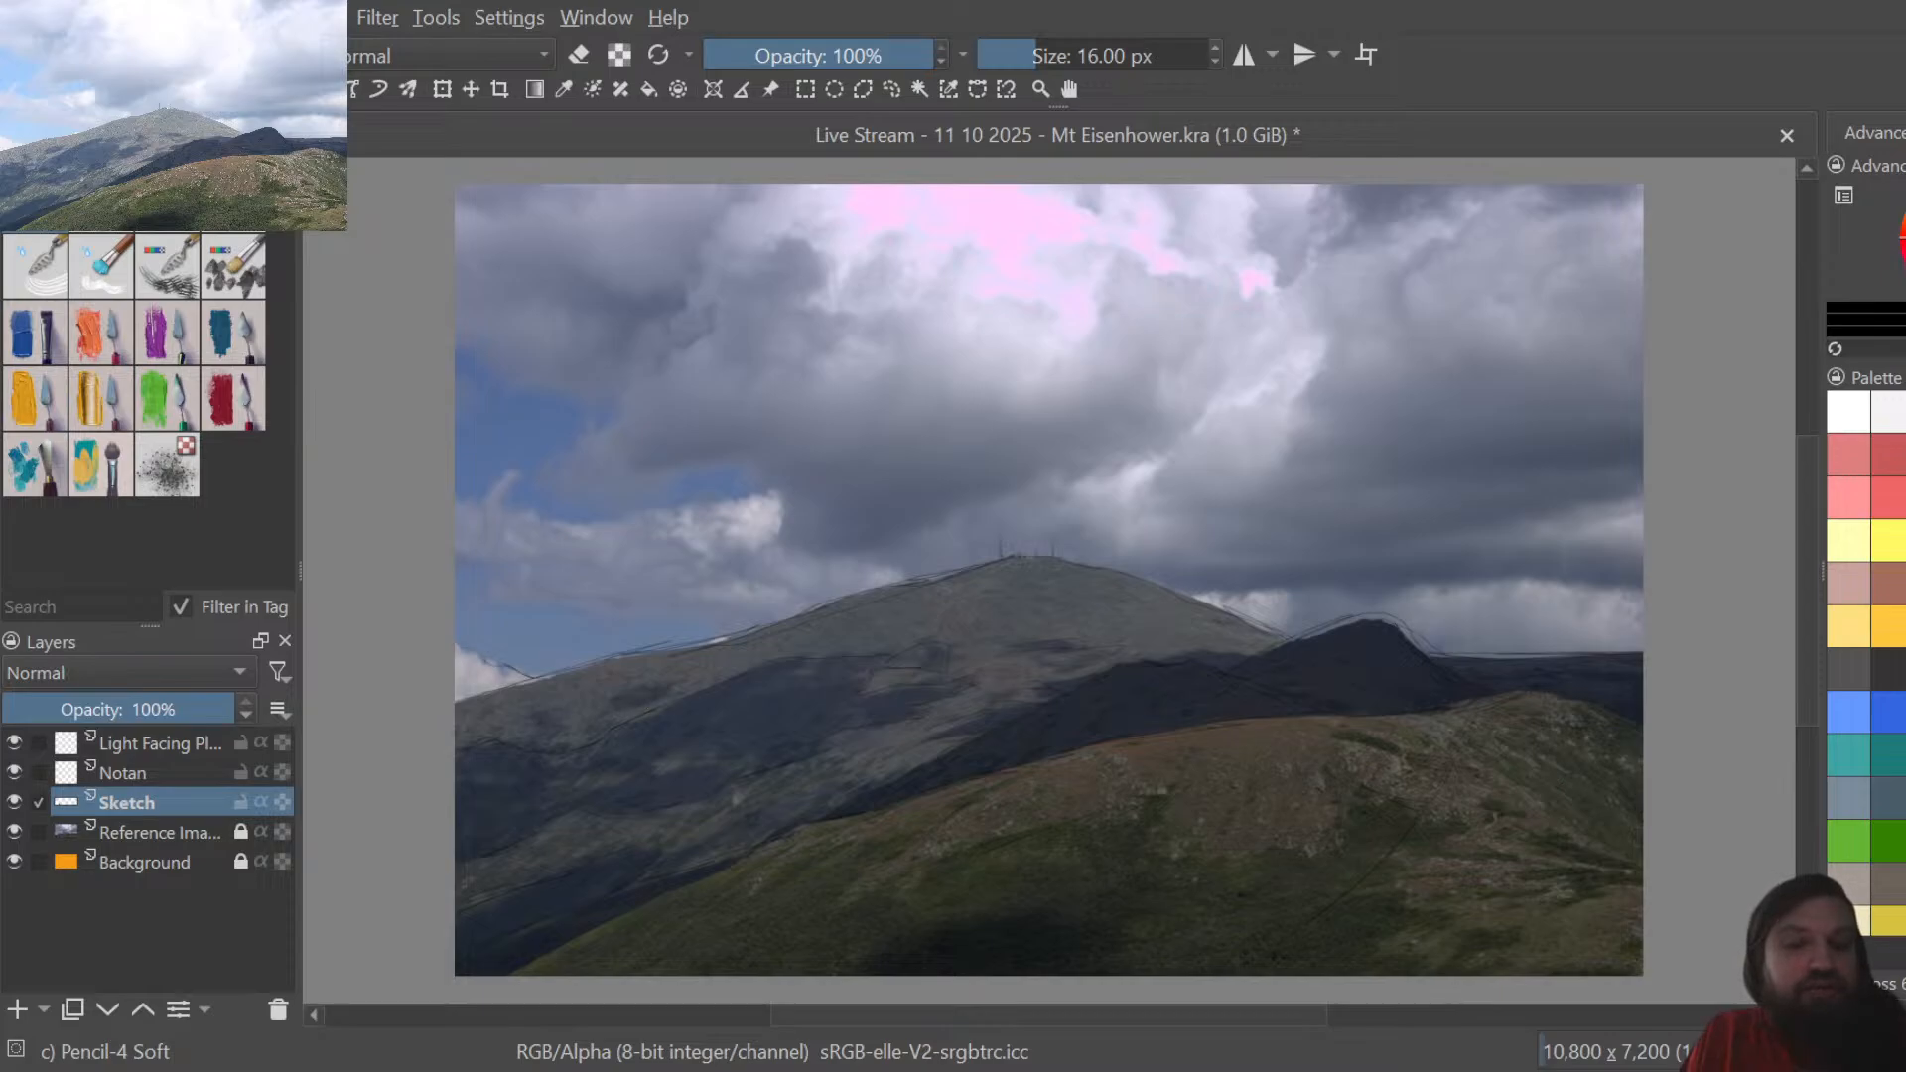
pyautogui.moveTo(476, 581); pyautogui.dragTo(539, 605)
pyautogui.moveTo(616, 517); pyautogui.dragTo(667, 513)
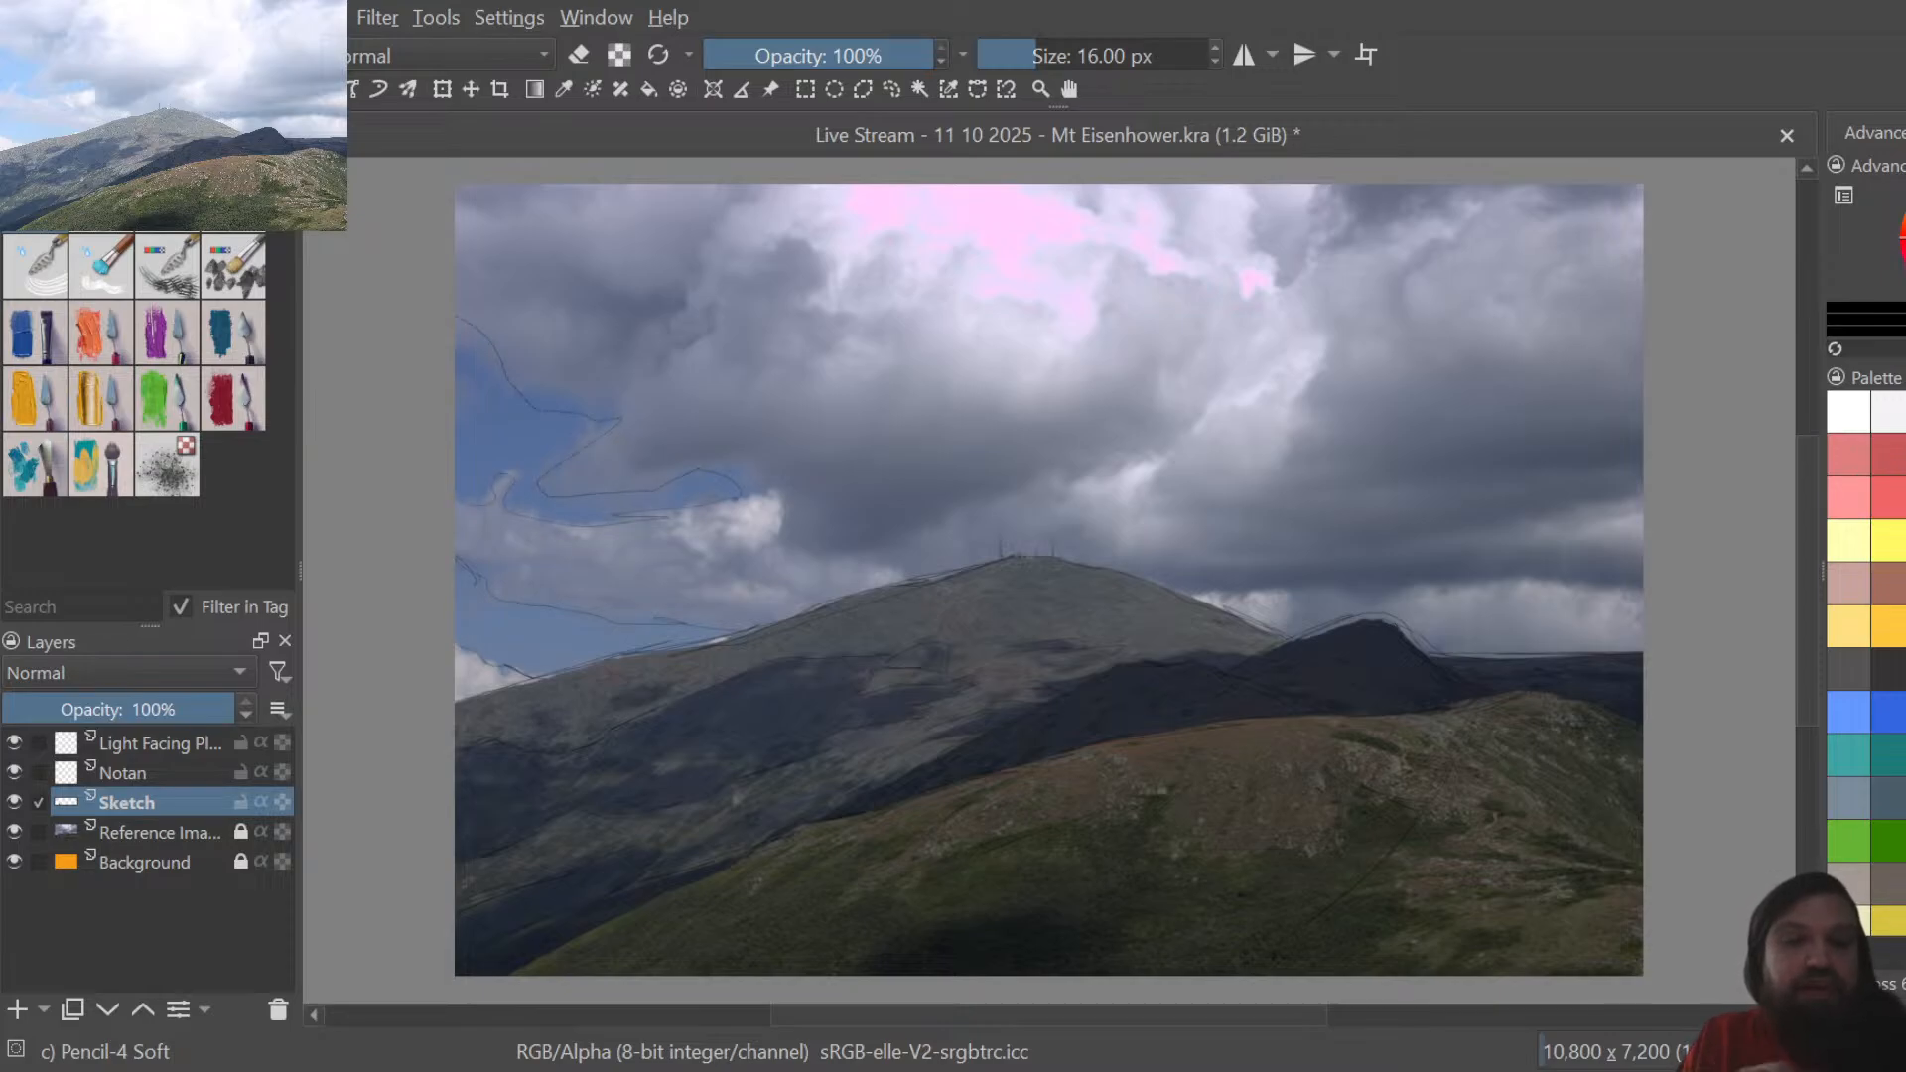
# Trace the outlines of the bright upper clouds and the dark cloud masses across the rest of the sky
pyautogui.moveTo(823, 189)
pyautogui.mouseDown()
pyautogui.moveTo(928, 261)
pyautogui.moveTo(1081, 301)
pyautogui.mouseUp()
pyautogui.moveTo(1062, 295)
pyautogui.mouseDown()
pyautogui.moveTo(1113, 250)
pyautogui.moveTo(1157, 268)
pyautogui.mouseUp()
pyautogui.moveTo(1121, 270)
pyautogui.mouseDown()
pyautogui.moveTo(1254, 313)
pyautogui.moveTo(1285, 295)
pyautogui.mouseUp()
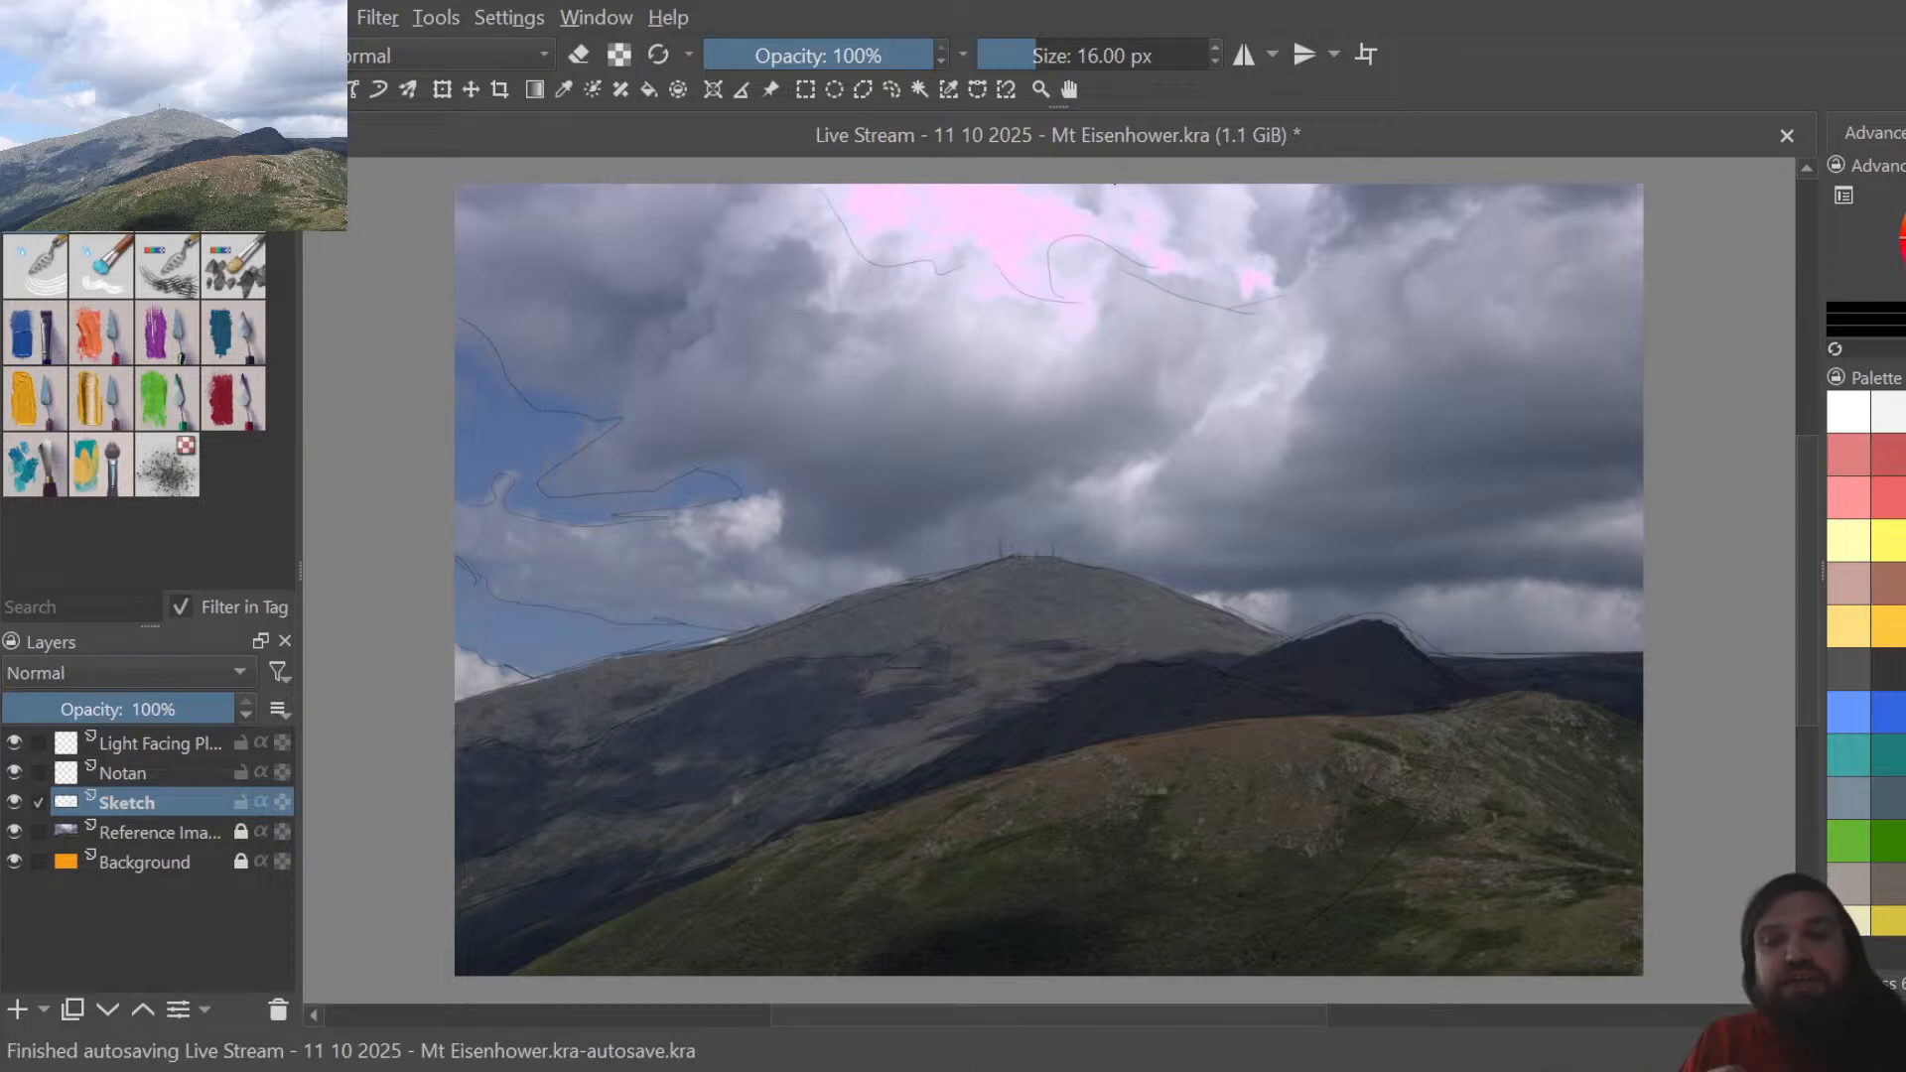
pyautogui.moveTo(1065, 191); pyautogui.dragTo(1133, 221)
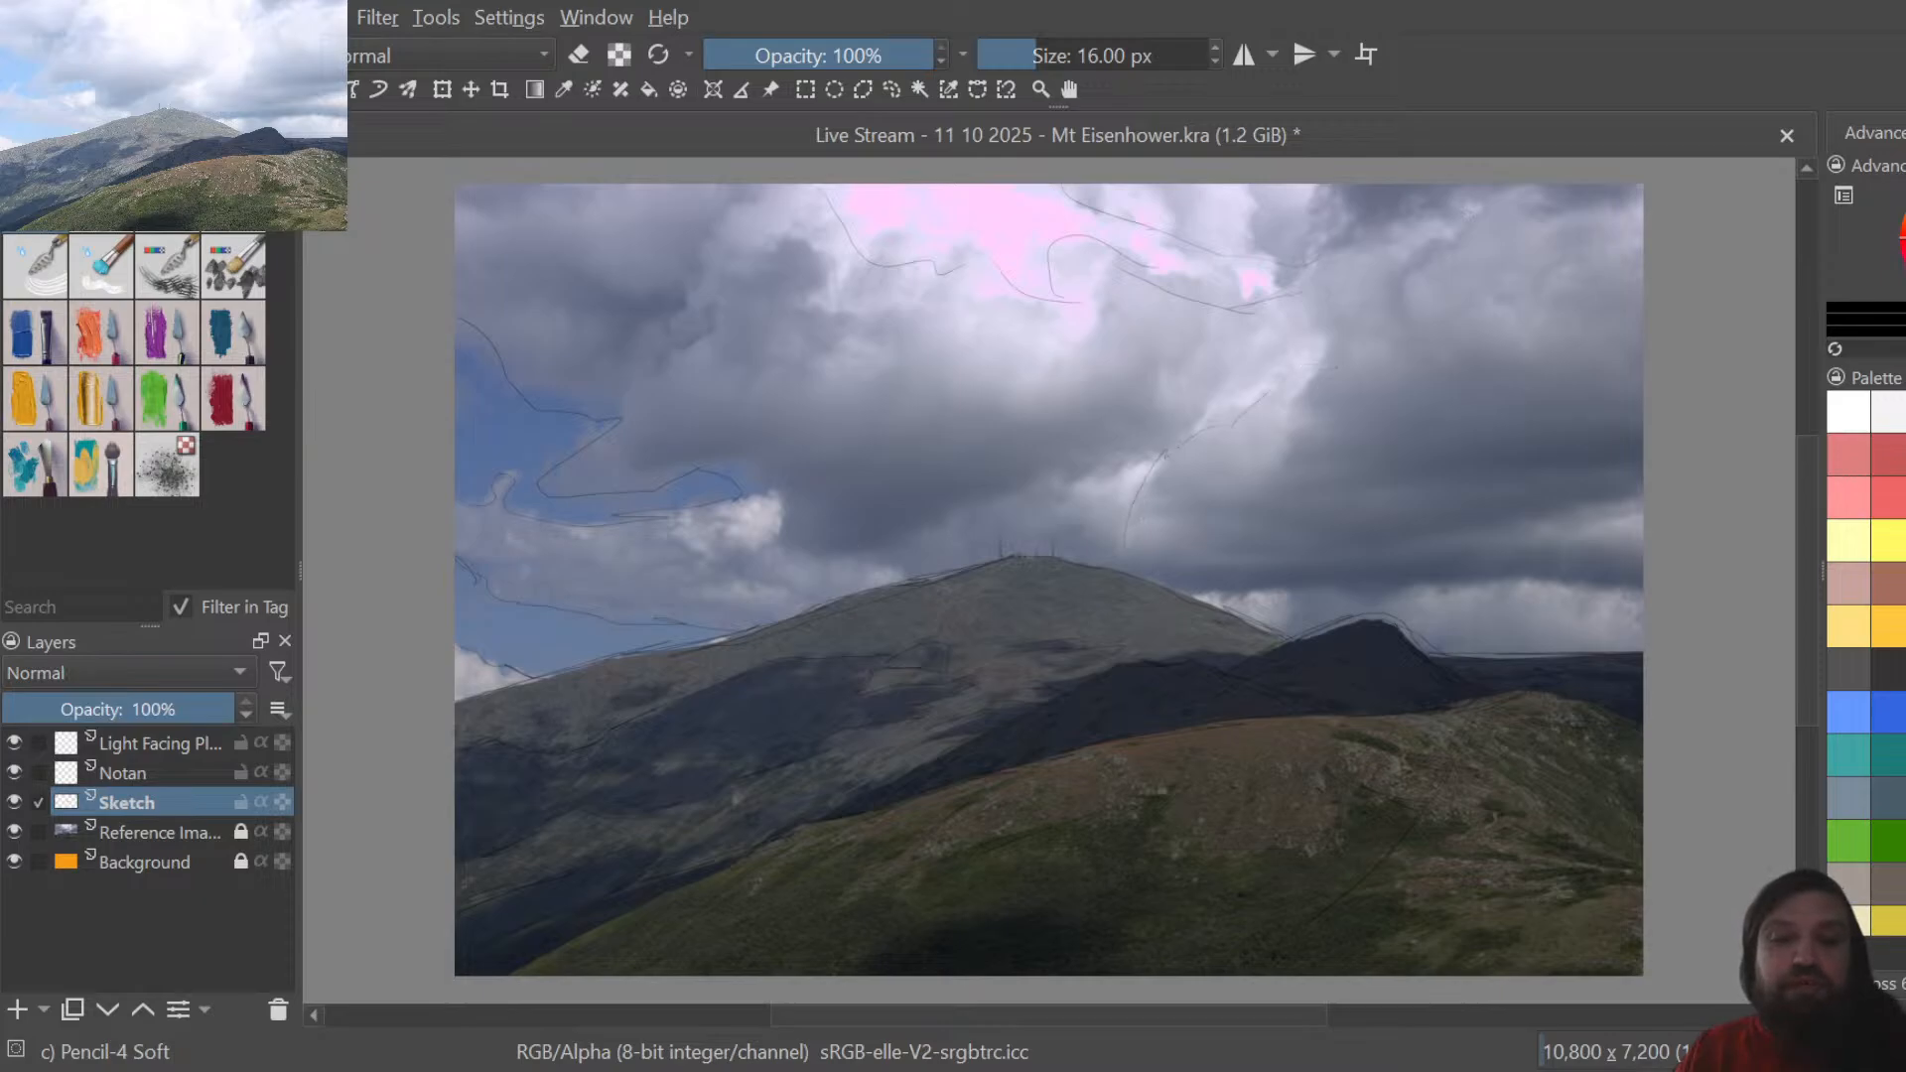
pyautogui.moveTo(1154, 438)
pyautogui.mouseDown()
pyautogui.moveTo(1230, 380)
pyautogui.moveTo(1311, 369)
pyautogui.mouseUp()
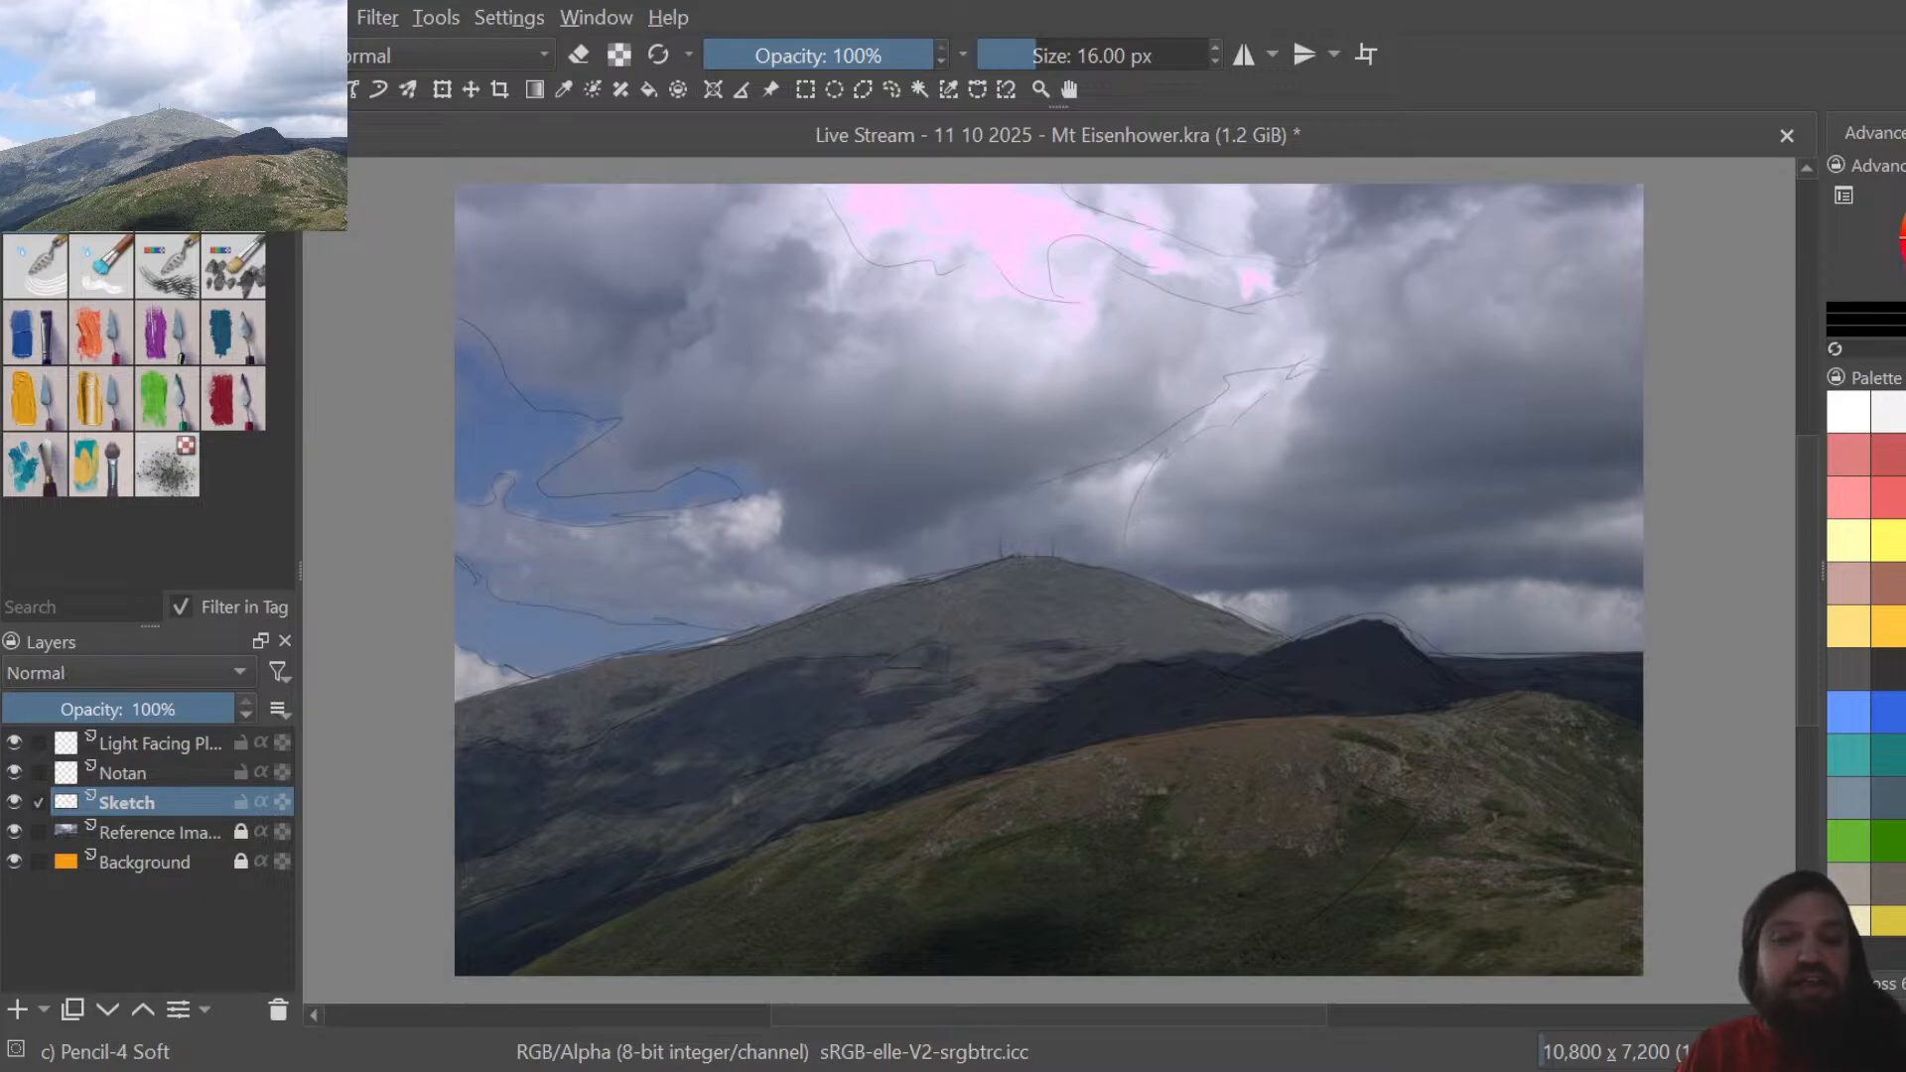
pyautogui.moveTo(515, 244)
pyautogui.mouseDown()
pyautogui.moveTo(623, 294)
pyautogui.moveTo(822, 188)
pyautogui.mouseUp()
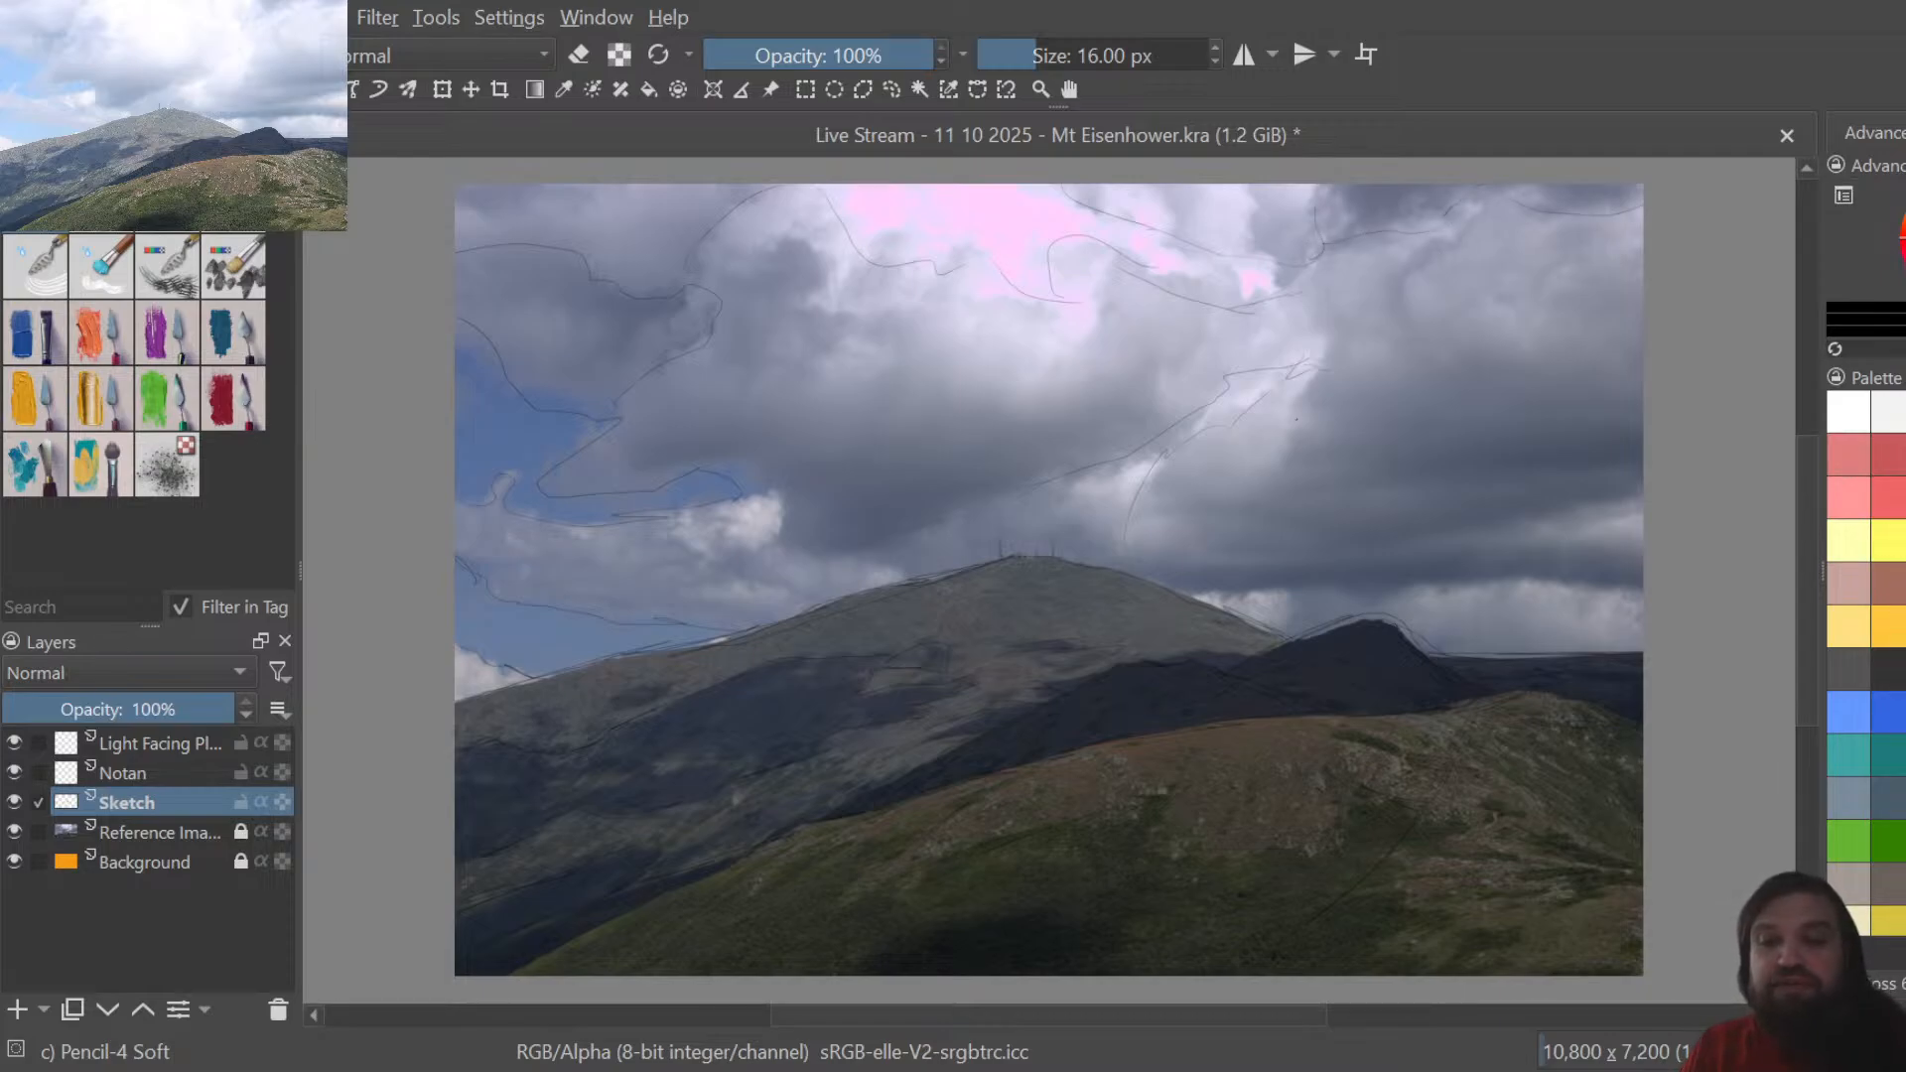
pyautogui.moveTo(1324, 287); pyautogui.dragTo(1332, 330)
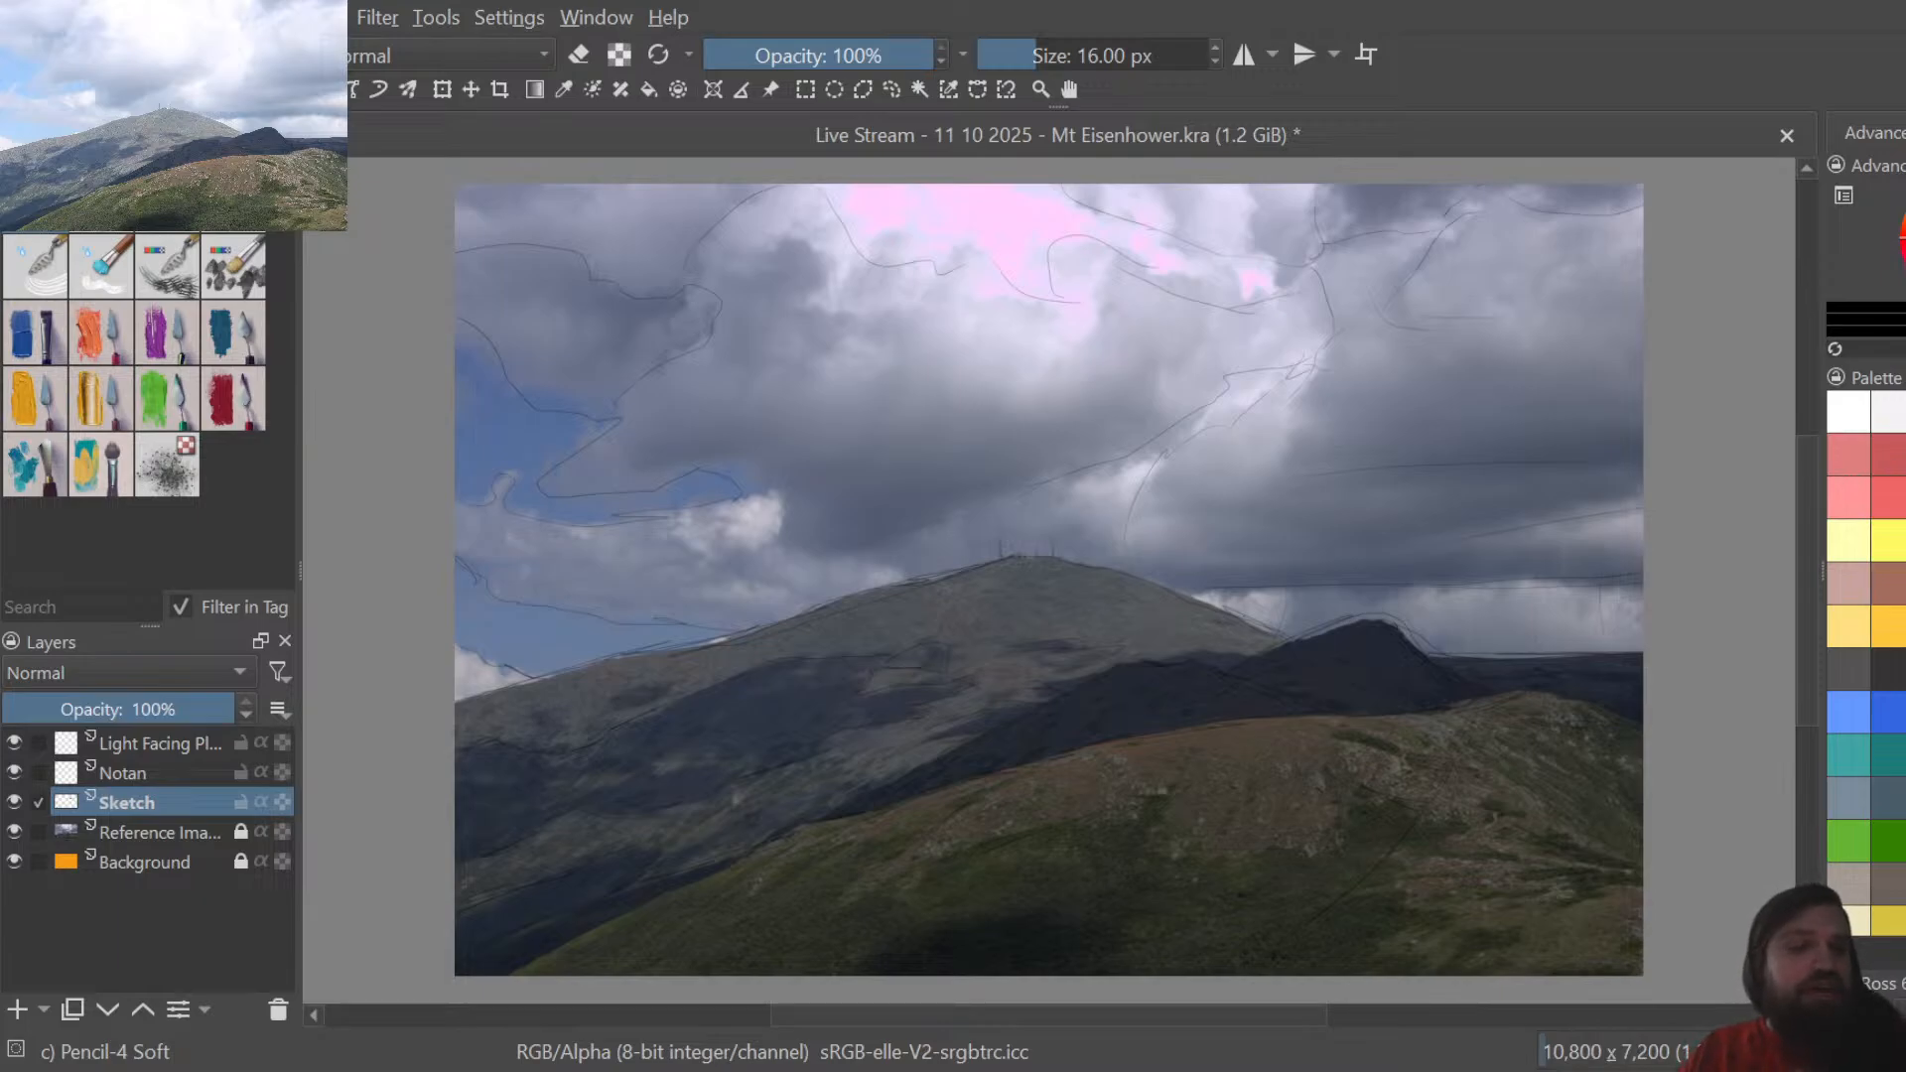
# Check the sketch with the reference image temporarily hidden, and hide the Sketch layer while keeping the reference shown
pyautogui.click(14, 831)
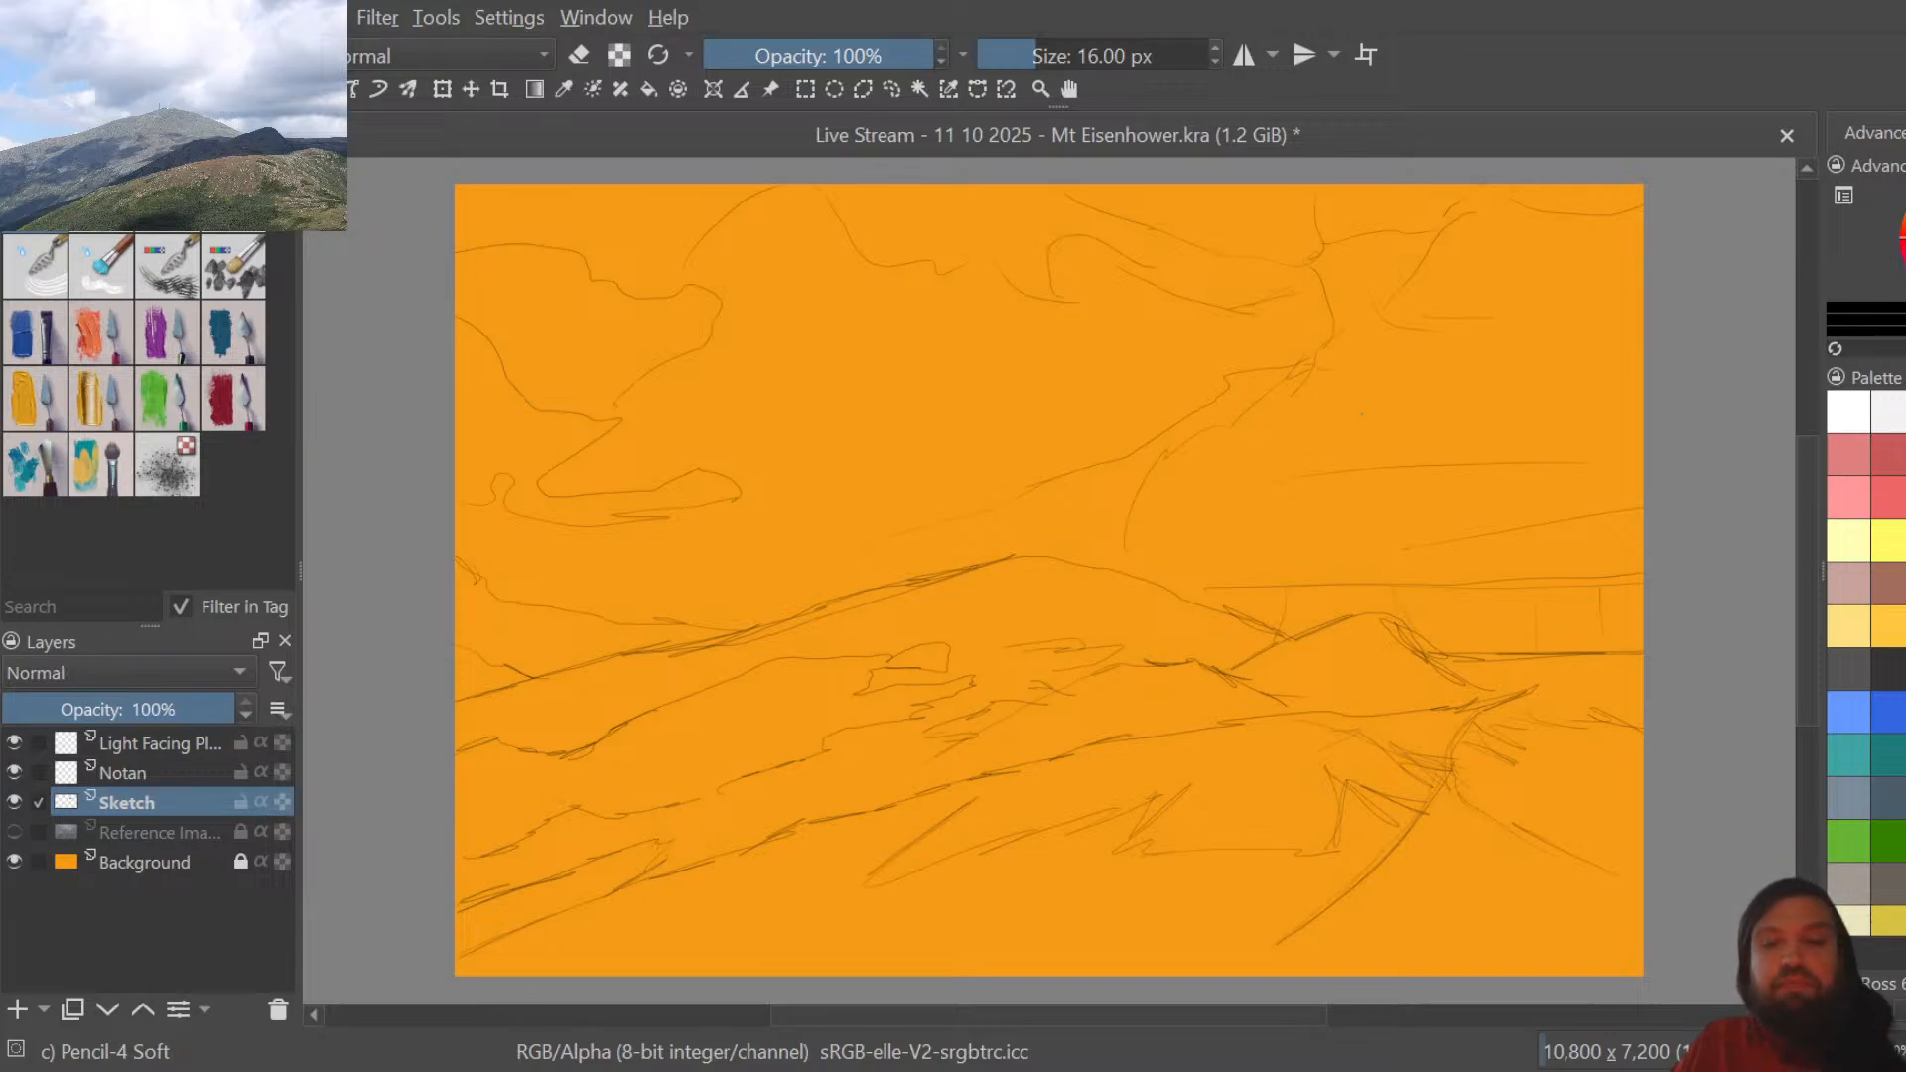
pyautogui.click(14, 832)
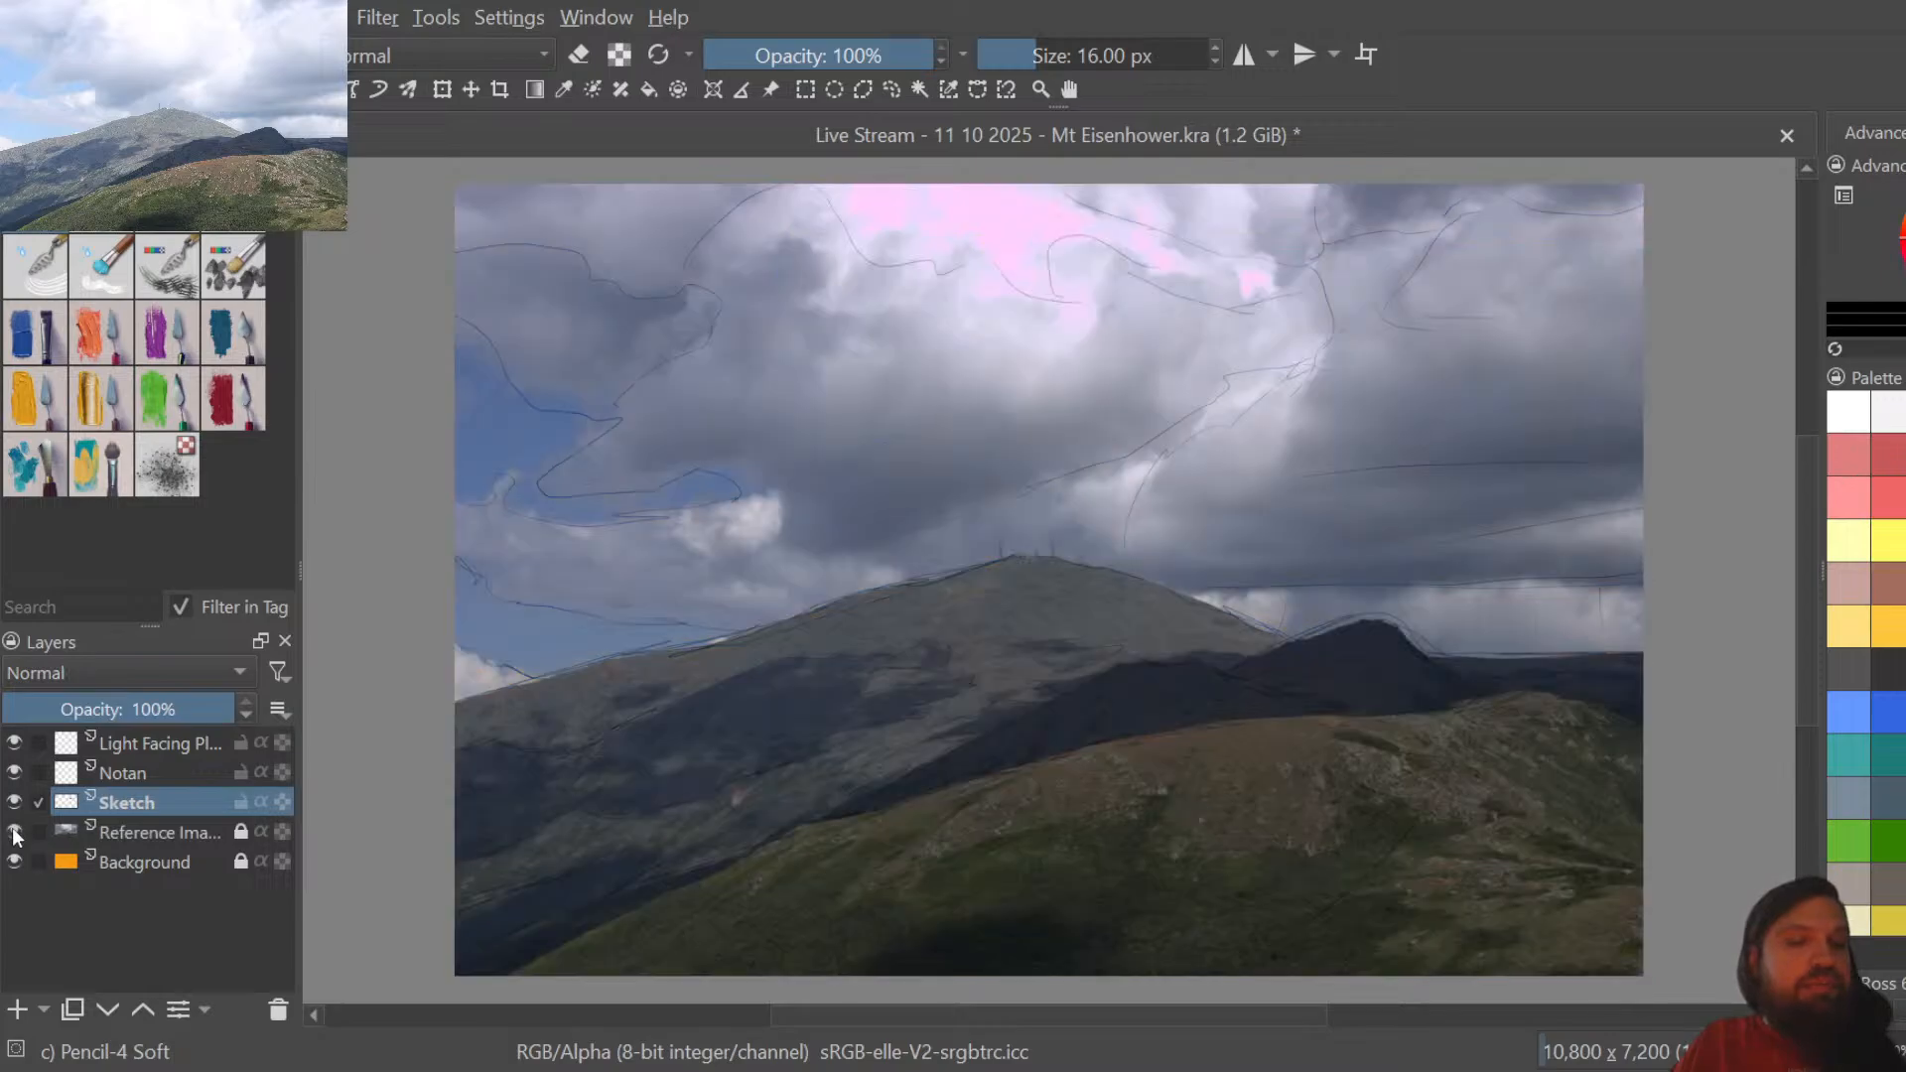
pyautogui.click(14, 802)
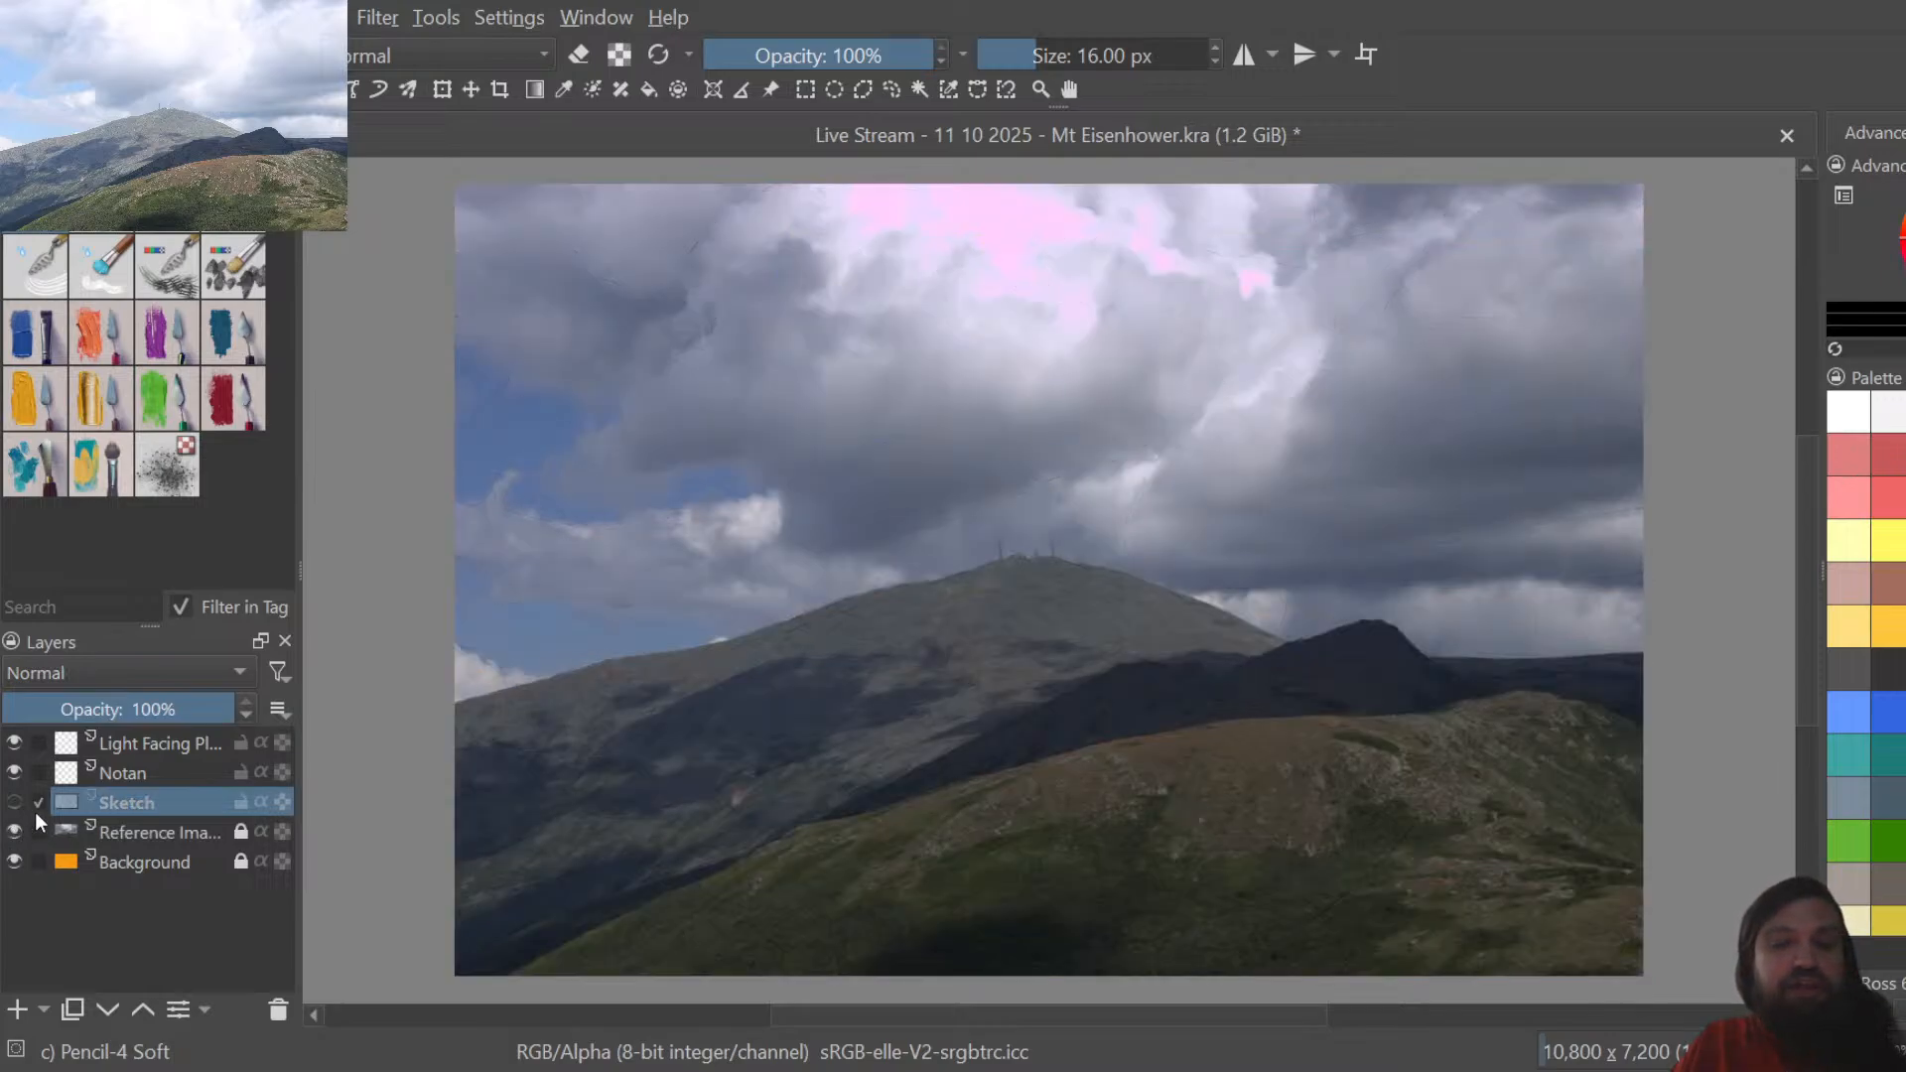
# On the Notan layer, block in the far mountain's shadows and the dark middle ridge in black with Wet Bristles Rough at 224.38 px
pyautogui.click(152, 773)
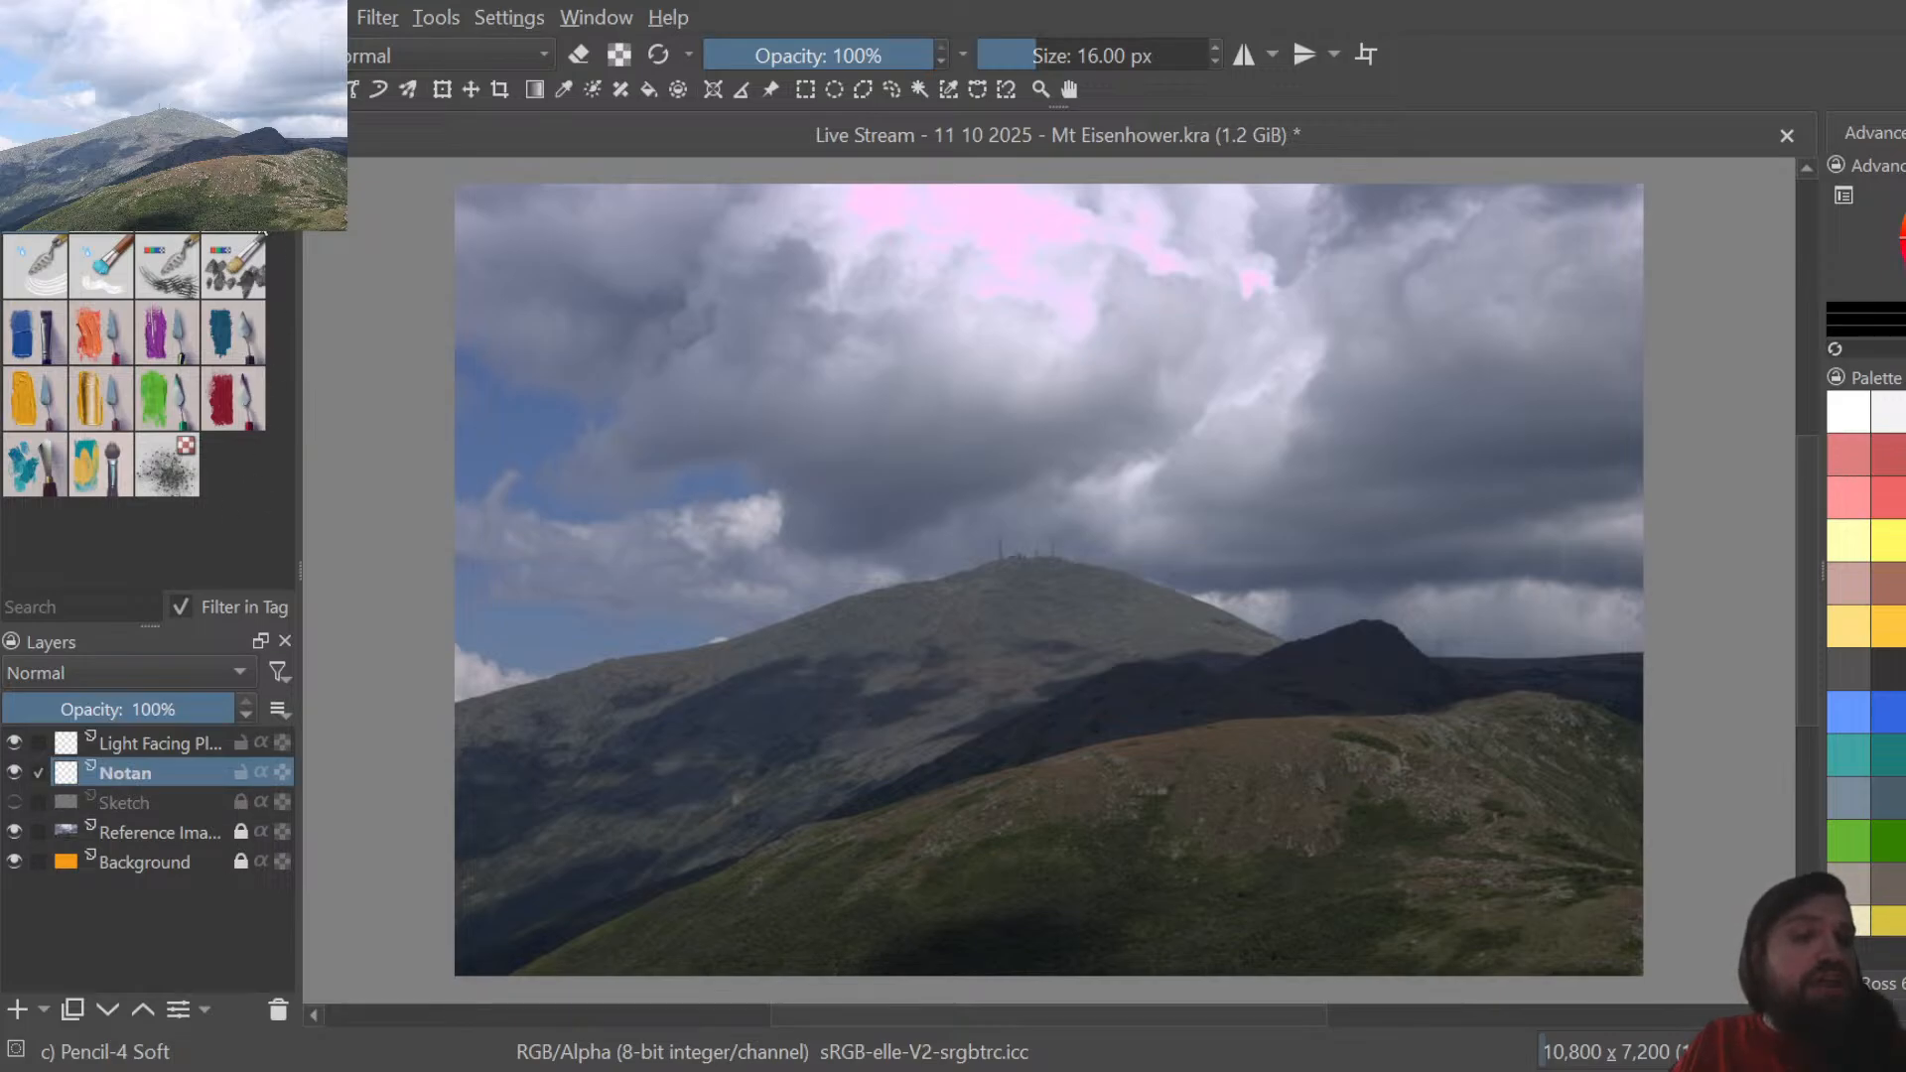
pyautogui.press('/')
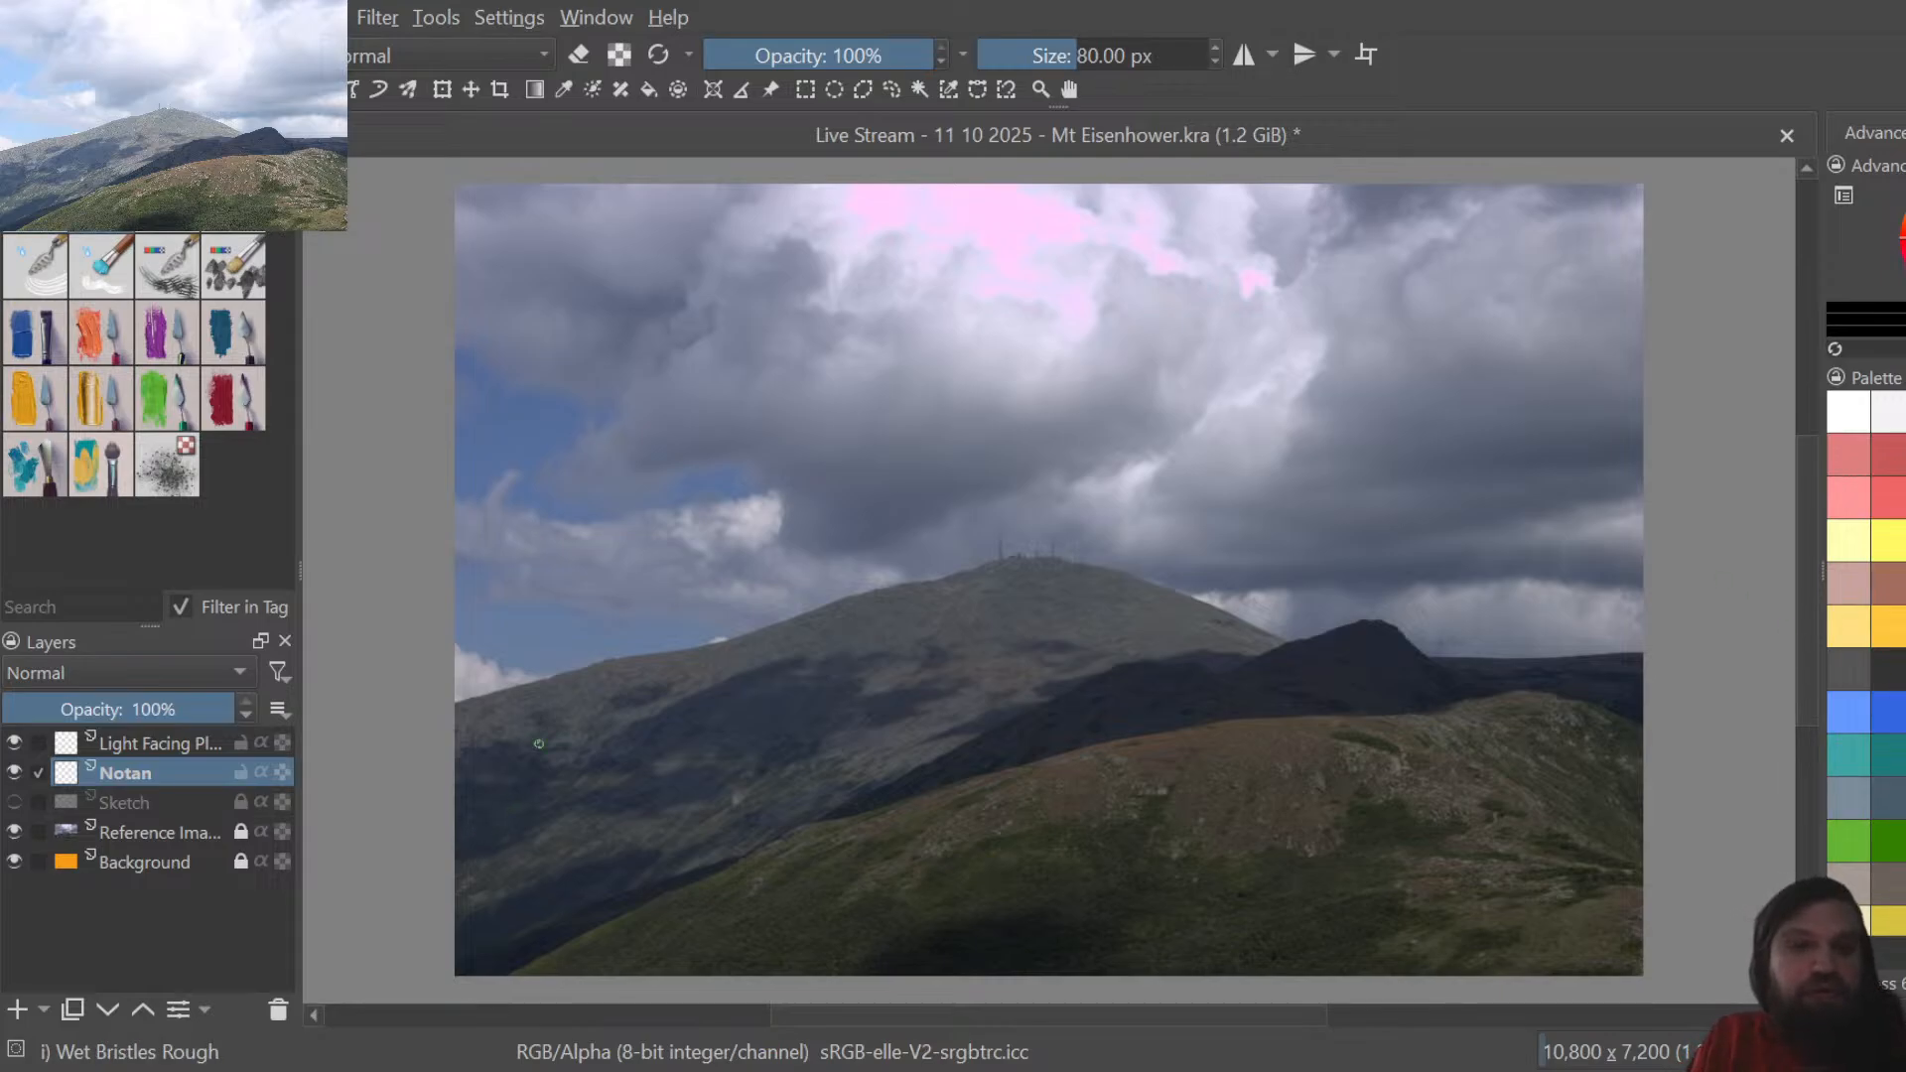
pyautogui.moveTo(1085, 55); pyautogui.dragTo(1116, 50)
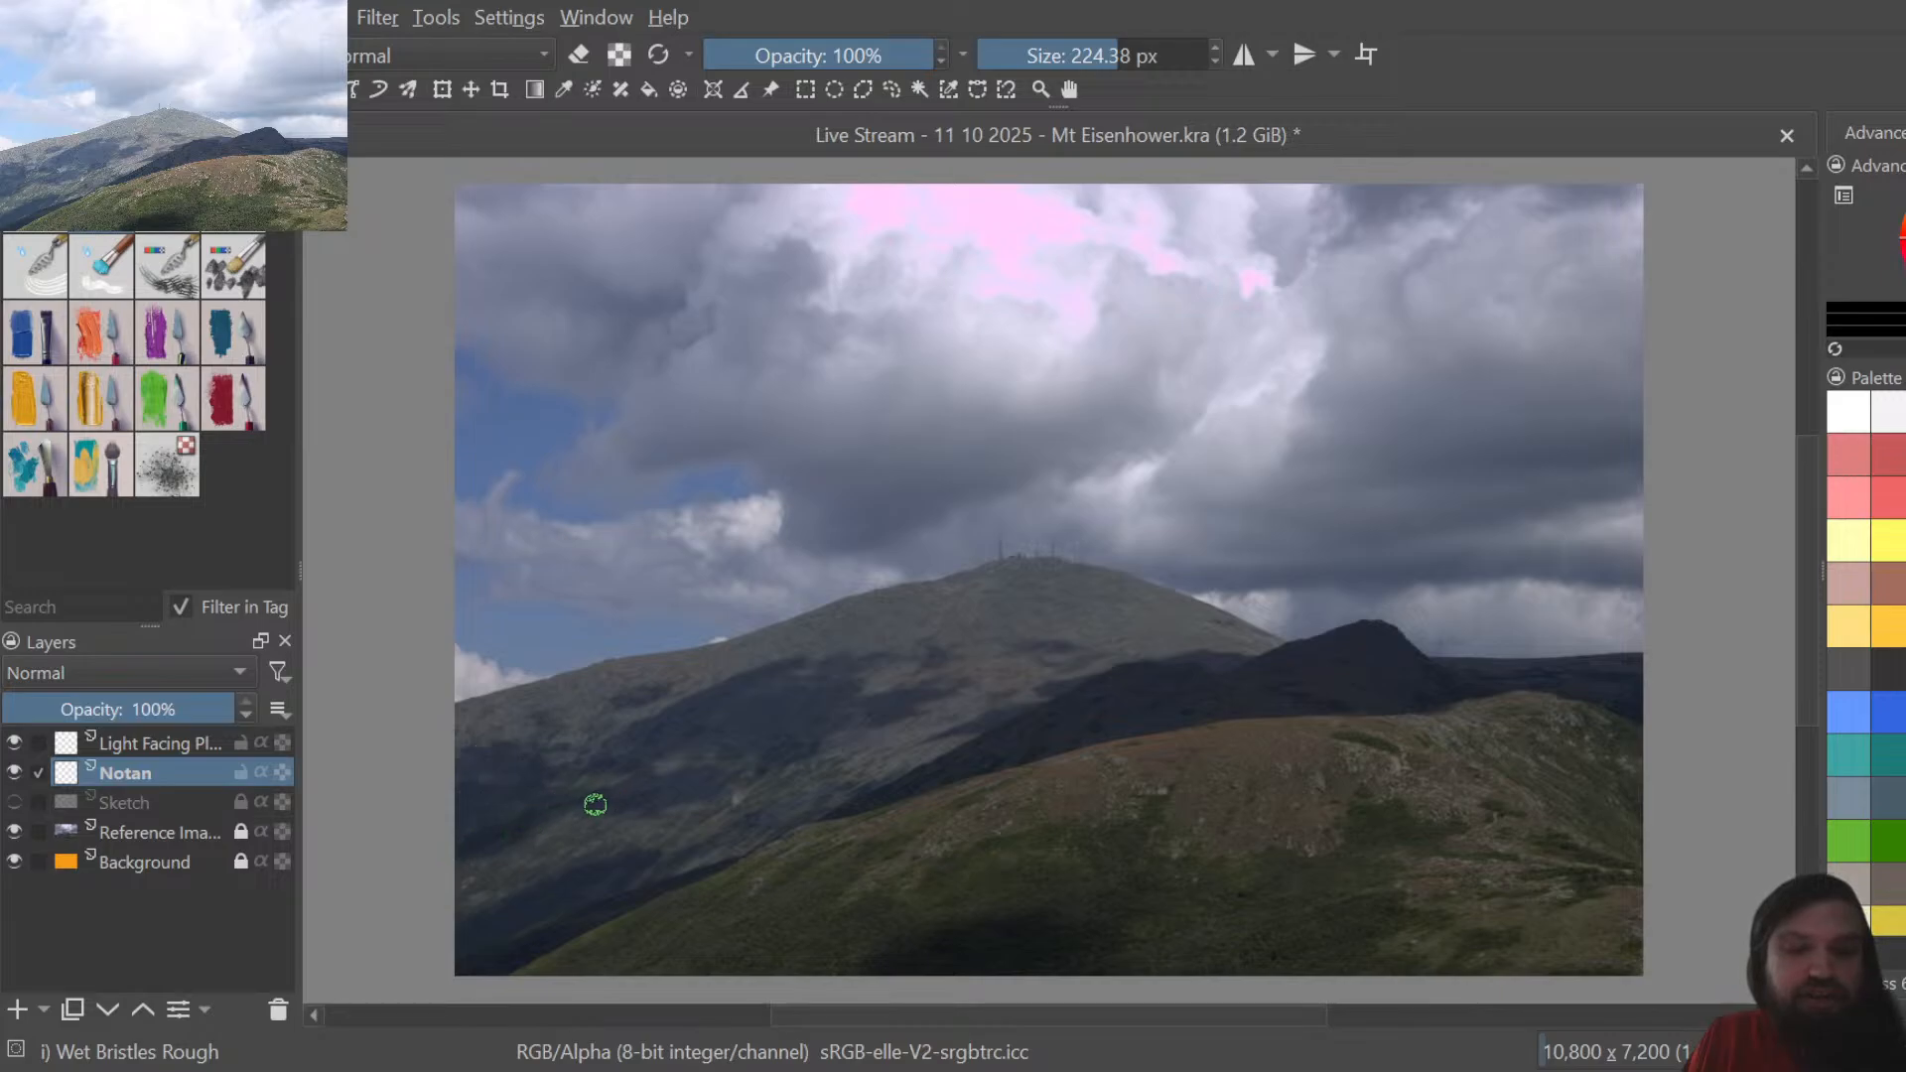
pyautogui.moveTo(676, 797)
pyautogui.mouseDown()
pyautogui.moveTo(790, 742)
pyautogui.moveTo(459, 857)
pyautogui.moveTo(480, 823)
pyautogui.moveTo(569, 794)
pyautogui.moveTo(466, 843)
pyautogui.moveTo(483, 795)
pyautogui.moveTo(521, 789)
pyautogui.moveTo(460, 795)
pyautogui.moveTo(498, 749)
pyautogui.moveTo(510, 761)
pyautogui.moveTo(464, 779)
pyautogui.moveTo(542, 781)
pyautogui.moveTo(783, 666)
pyautogui.moveTo(728, 759)
pyautogui.moveTo(928, 691)
pyautogui.moveTo(809, 707)
pyautogui.moveTo(862, 667)
pyautogui.moveTo(797, 667)
pyautogui.moveTo(830, 685)
pyautogui.moveTo(780, 721)
pyautogui.moveTo(853, 708)
pyautogui.moveTo(675, 728)
pyautogui.moveTo(784, 727)
pyautogui.moveTo(689, 782)
pyautogui.moveTo(886, 712)
pyautogui.moveTo(829, 668)
pyautogui.moveTo(876, 659)
pyautogui.mouseUp()
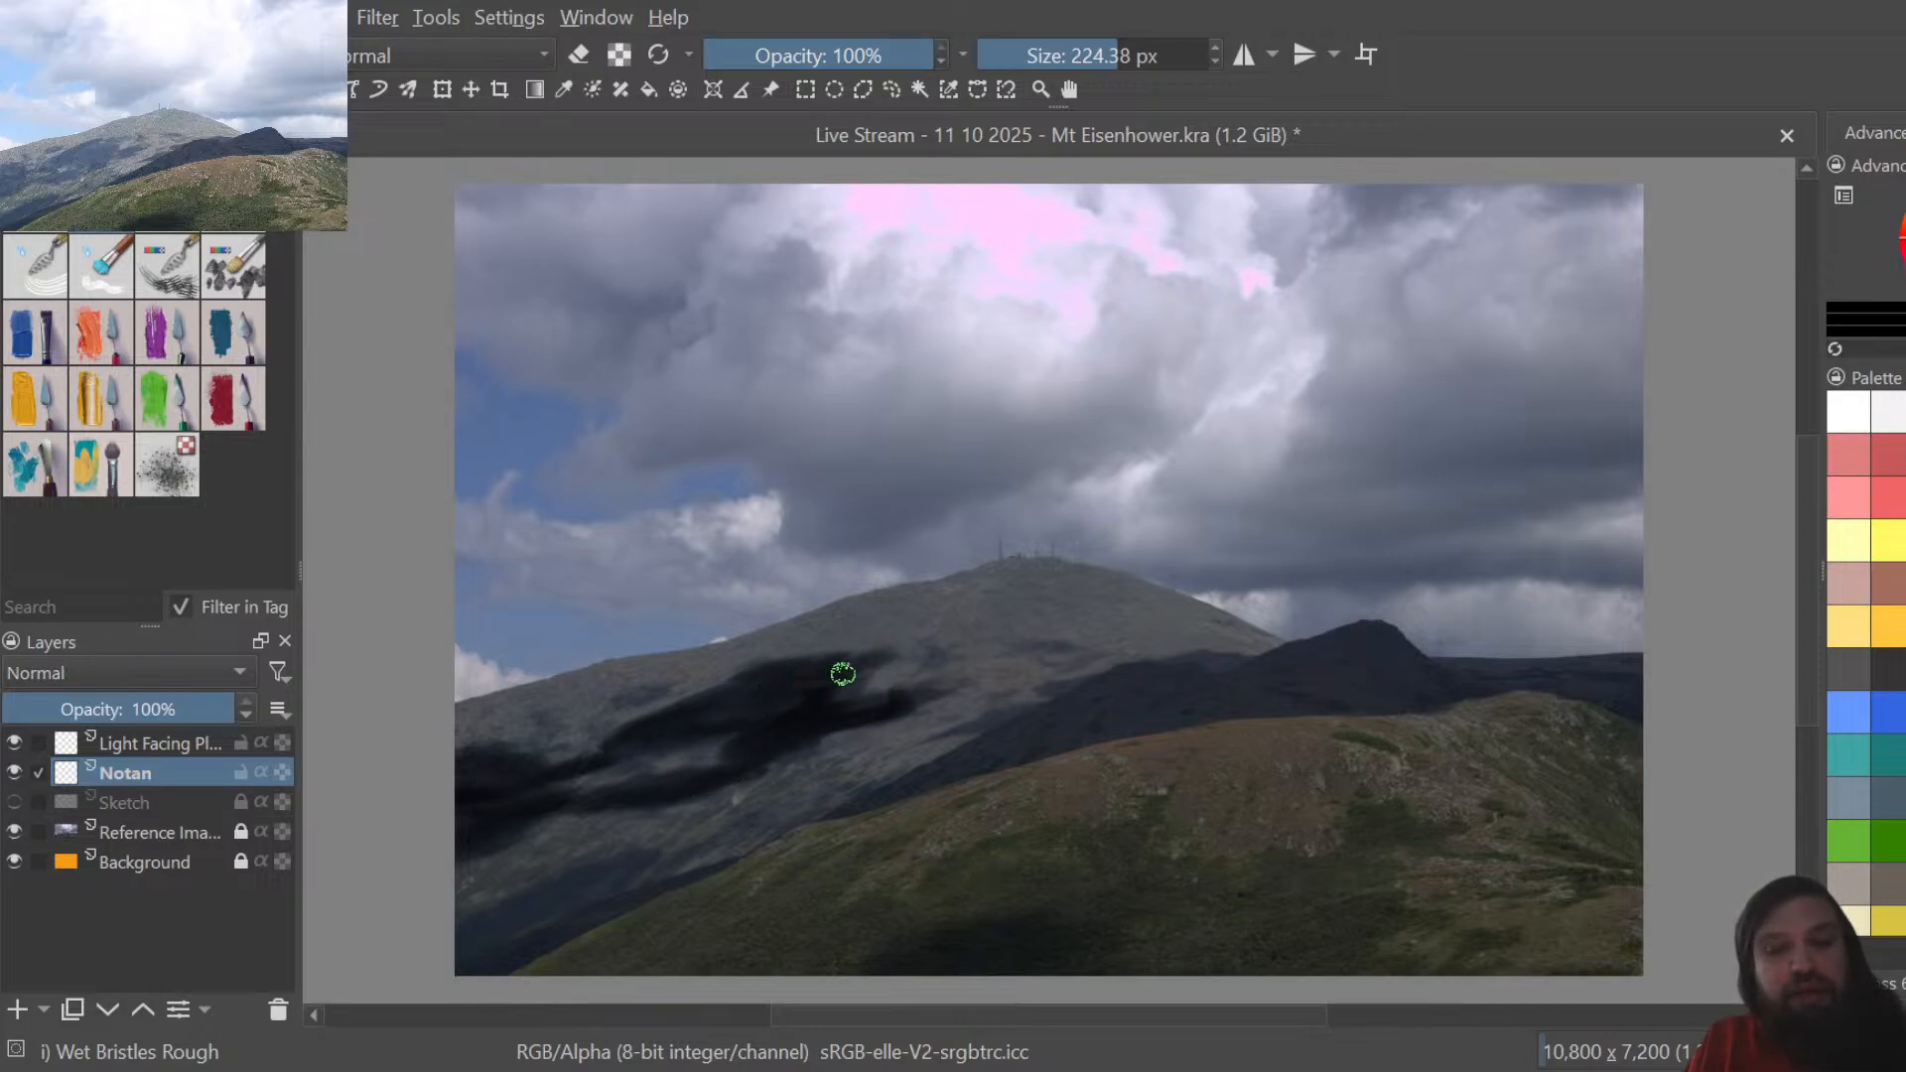
pyautogui.moveTo(923, 649)
pyautogui.mouseDown()
pyautogui.moveTo(896, 699)
pyautogui.moveTo(1065, 641)
pyautogui.moveTo(1023, 640)
pyautogui.moveTo(1090, 647)
pyautogui.moveTo(949, 734)
pyautogui.moveTo(1056, 699)
pyautogui.moveTo(1035, 731)
pyautogui.moveTo(883, 798)
pyautogui.moveTo(1241, 708)
pyautogui.moveTo(1020, 737)
pyautogui.moveTo(1087, 722)
pyautogui.moveTo(1030, 763)
pyautogui.moveTo(1007, 744)
pyautogui.moveTo(1136, 686)
pyautogui.moveTo(1106, 686)
pyautogui.moveTo(1122, 669)
pyautogui.moveTo(998, 731)
pyautogui.moveTo(1169, 670)
pyautogui.moveTo(1234, 686)
pyautogui.moveTo(1352, 642)
pyautogui.moveTo(1198, 664)
pyautogui.moveTo(1216, 656)
pyautogui.moveTo(1266, 661)
pyautogui.moveTo(1230, 669)
pyautogui.moveTo(1246, 676)
pyautogui.moveTo(1367, 635)
pyautogui.moveTo(1502, 668)
pyautogui.moveTo(1441, 663)
pyautogui.moveTo(1482, 669)
pyautogui.moveTo(1621, 669)
pyautogui.moveTo(1567, 698)
pyautogui.moveTo(1599, 681)
pyautogui.moveTo(1360, 651)
pyautogui.moveTo(1322, 673)
pyautogui.moveTo(1349, 655)
pyautogui.moveTo(1413, 697)
pyautogui.moveTo(1191, 718)
pyautogui.moveTo(1370, 685)
pyautogui.moveTo(1264, 668)
pyautogui.moveTo(1140, 681)
pyautogui.moveTo(1268, 675)
pyautogui.moveTo(1118, 706)
pyautogui.moveTo(1136, 727)
pyautogui.moveTo(1181, 707)
pyautogui.mouseUp()
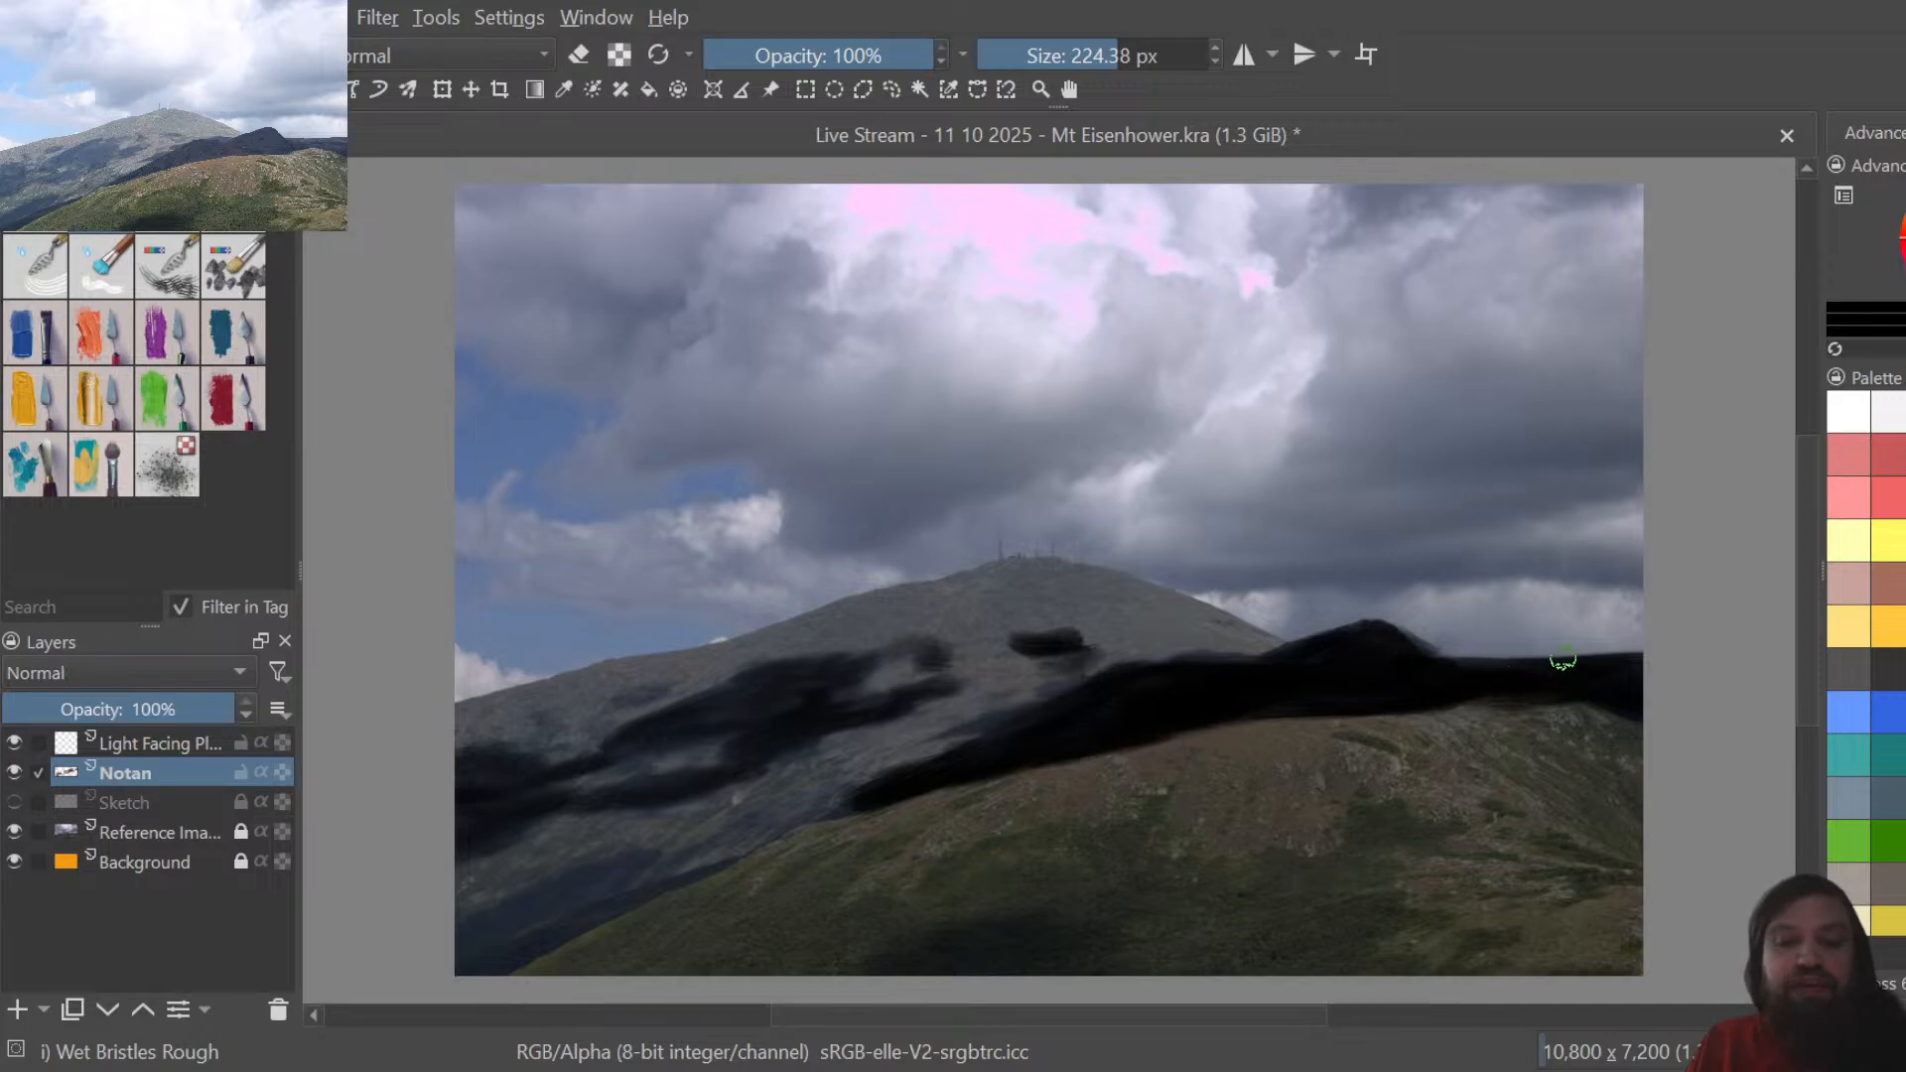
# Paint the remaining land shadows black: the lower-left slope, the middle ridge's upper edge, the left shoulder and the foreground hill patch
pyautogui.moveTo(462, 922)
pyautogui.mouseDown()
pyautogui.moveTo(567, 891)
pyautogui.moveTo(441, 923)
pyautogui.moveTo(643, 854)
pyautogui.moveTo(701, 862)
pyautogui.moveTo(505, 964)
pyautogui.moveTo(675, 888)
pyautogui.moveTo(499, 955)
pyautogui.mouseUp()
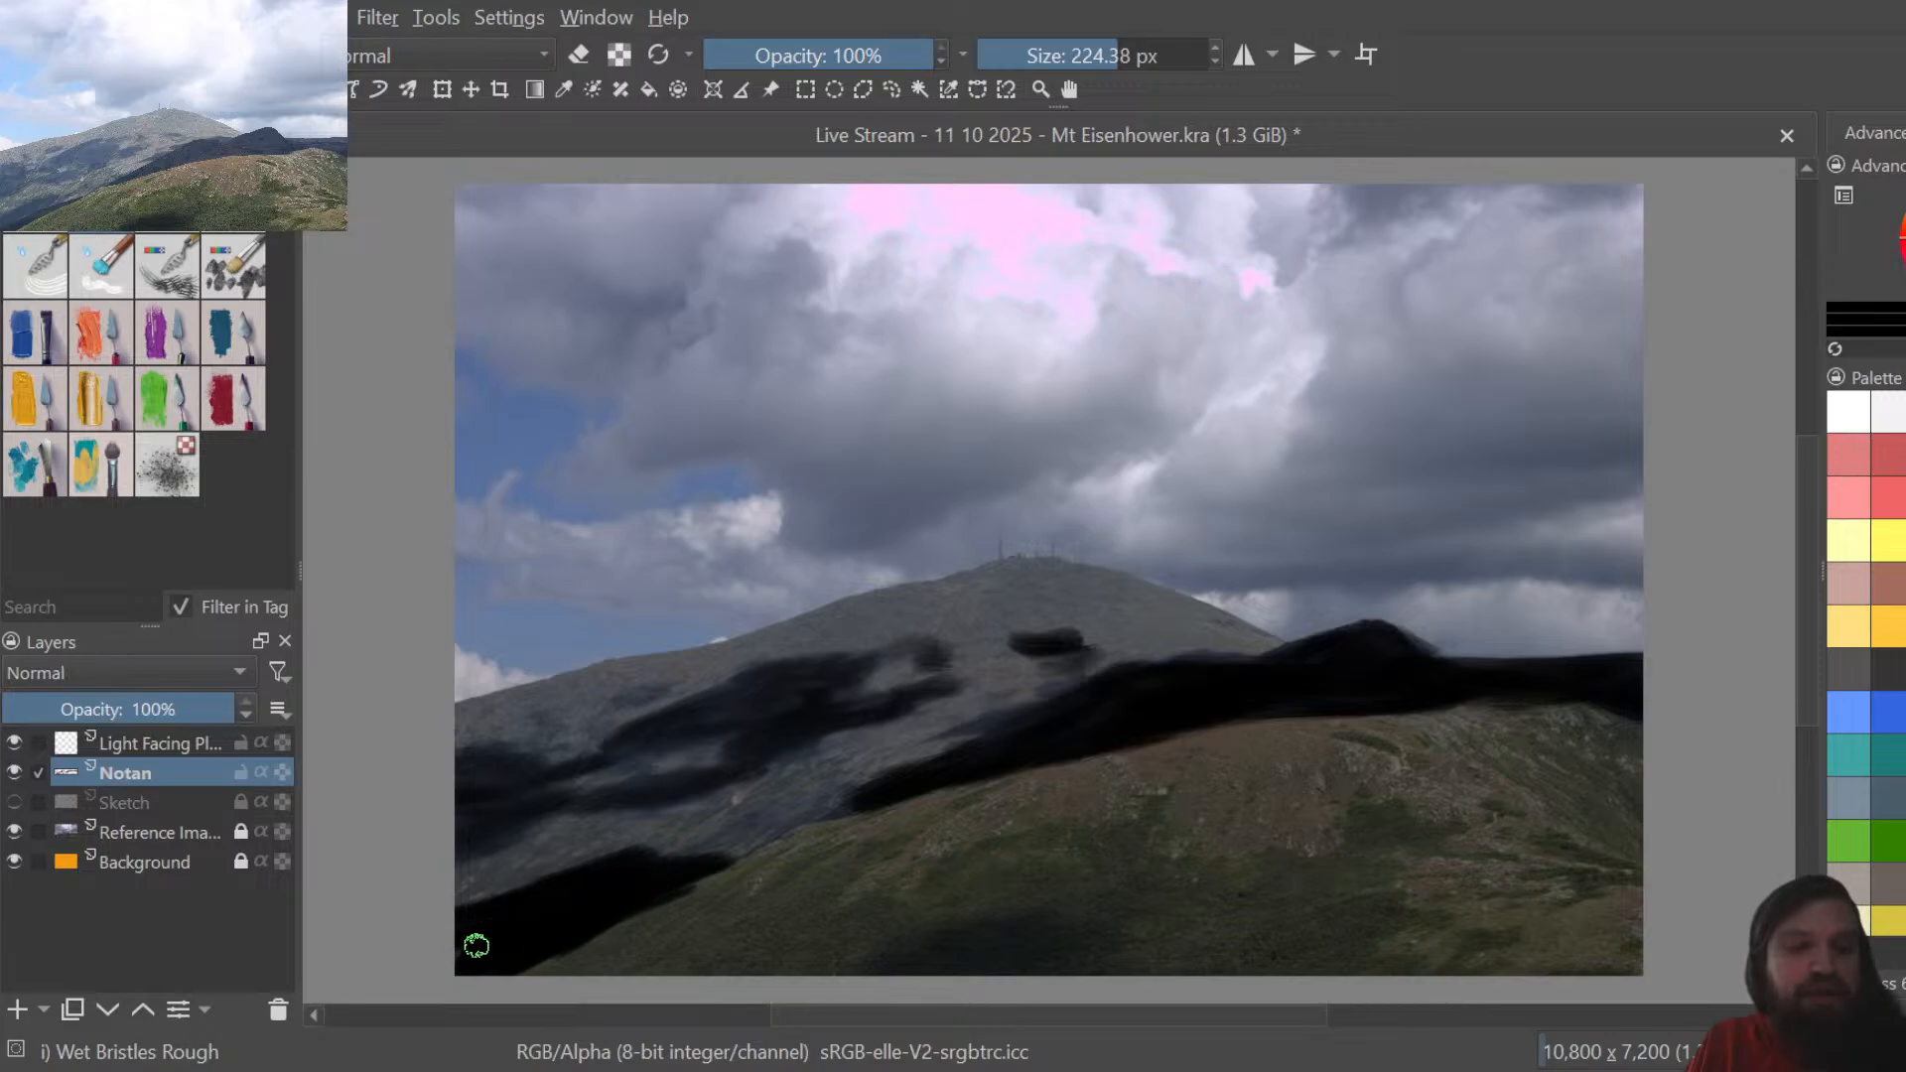
pyautogui.moveTo(957, 732)
pyautogui.mouseDown()
pyautogui.moveTo(1037, 716)
pyautogui.moveTo(978, 723)
pyautogui.moveTo(1066, 693)
pyautogui.moveTo(1054, 681)
pyautogui.moveTo(1106, 679)
pyautogui.moveTo(1072, 692)
pyautogui.moveTo(1064, 665)
pyautogui.moveTo(1127, 666)
pyautogui.mouseUp()
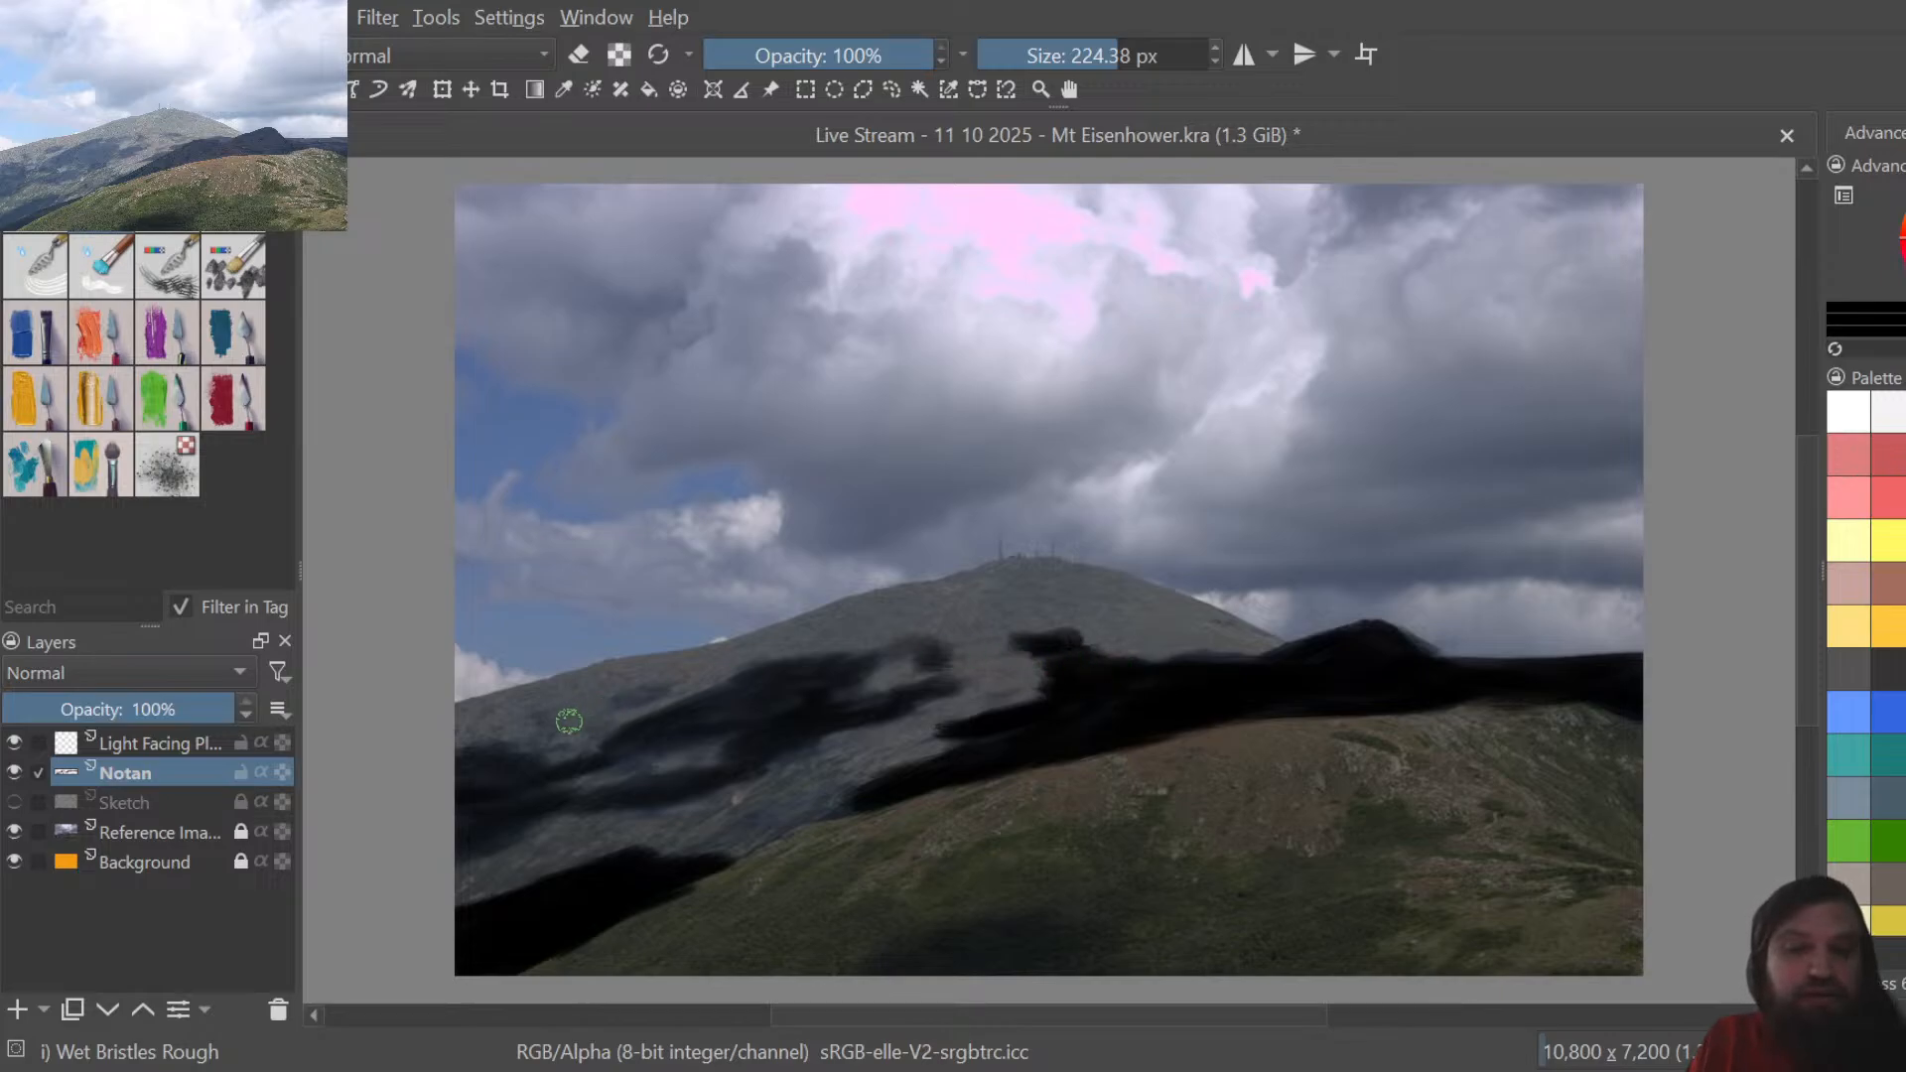
pyautogui.moveTo(531, 722)
pyautogui.mouseDown()
pyautogui.moveTo(626, 701)
pyautogui.moveTo(523, 730)
pyautogui.moveTo(522, 751)
pyautogui.moveTo(463, 747)
pyautogui.moveTo(519, 731)
pyautogui.mouseUp()
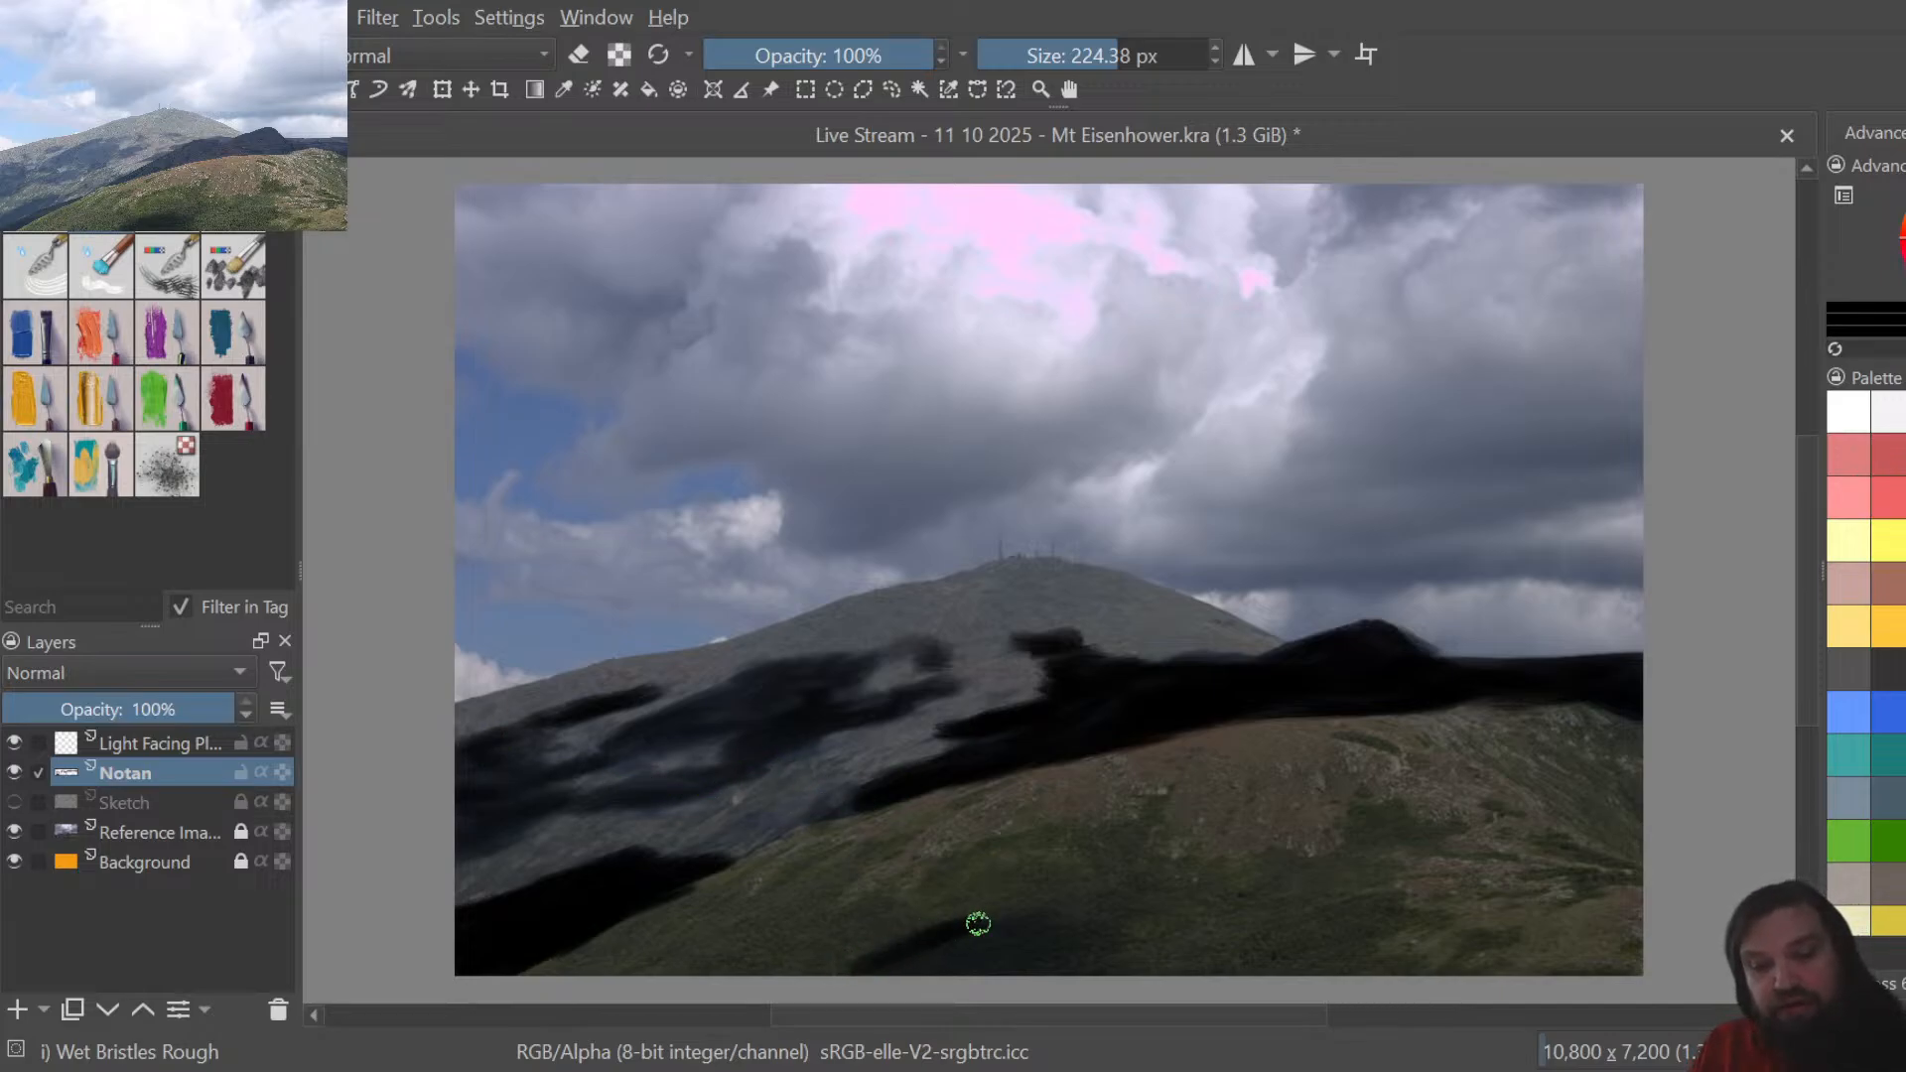
pyautogui.moveTo(935, 961)
pyautogui.mouseDown()
pyautogui.moveTo(1076, 907)
pyautogui.moveTo(1051, 933)
pyautogui.moveTo(1113, 919)
pyautogui.moveTo(1035, 961)
pyautogui.moveTo(1126, 941)
pyautogui.moveTo(1090, 967)
pyautogui.moveTo(951, 958)
pyautogui.moveTo(1047, 931)
pyautogui.mouseUp()
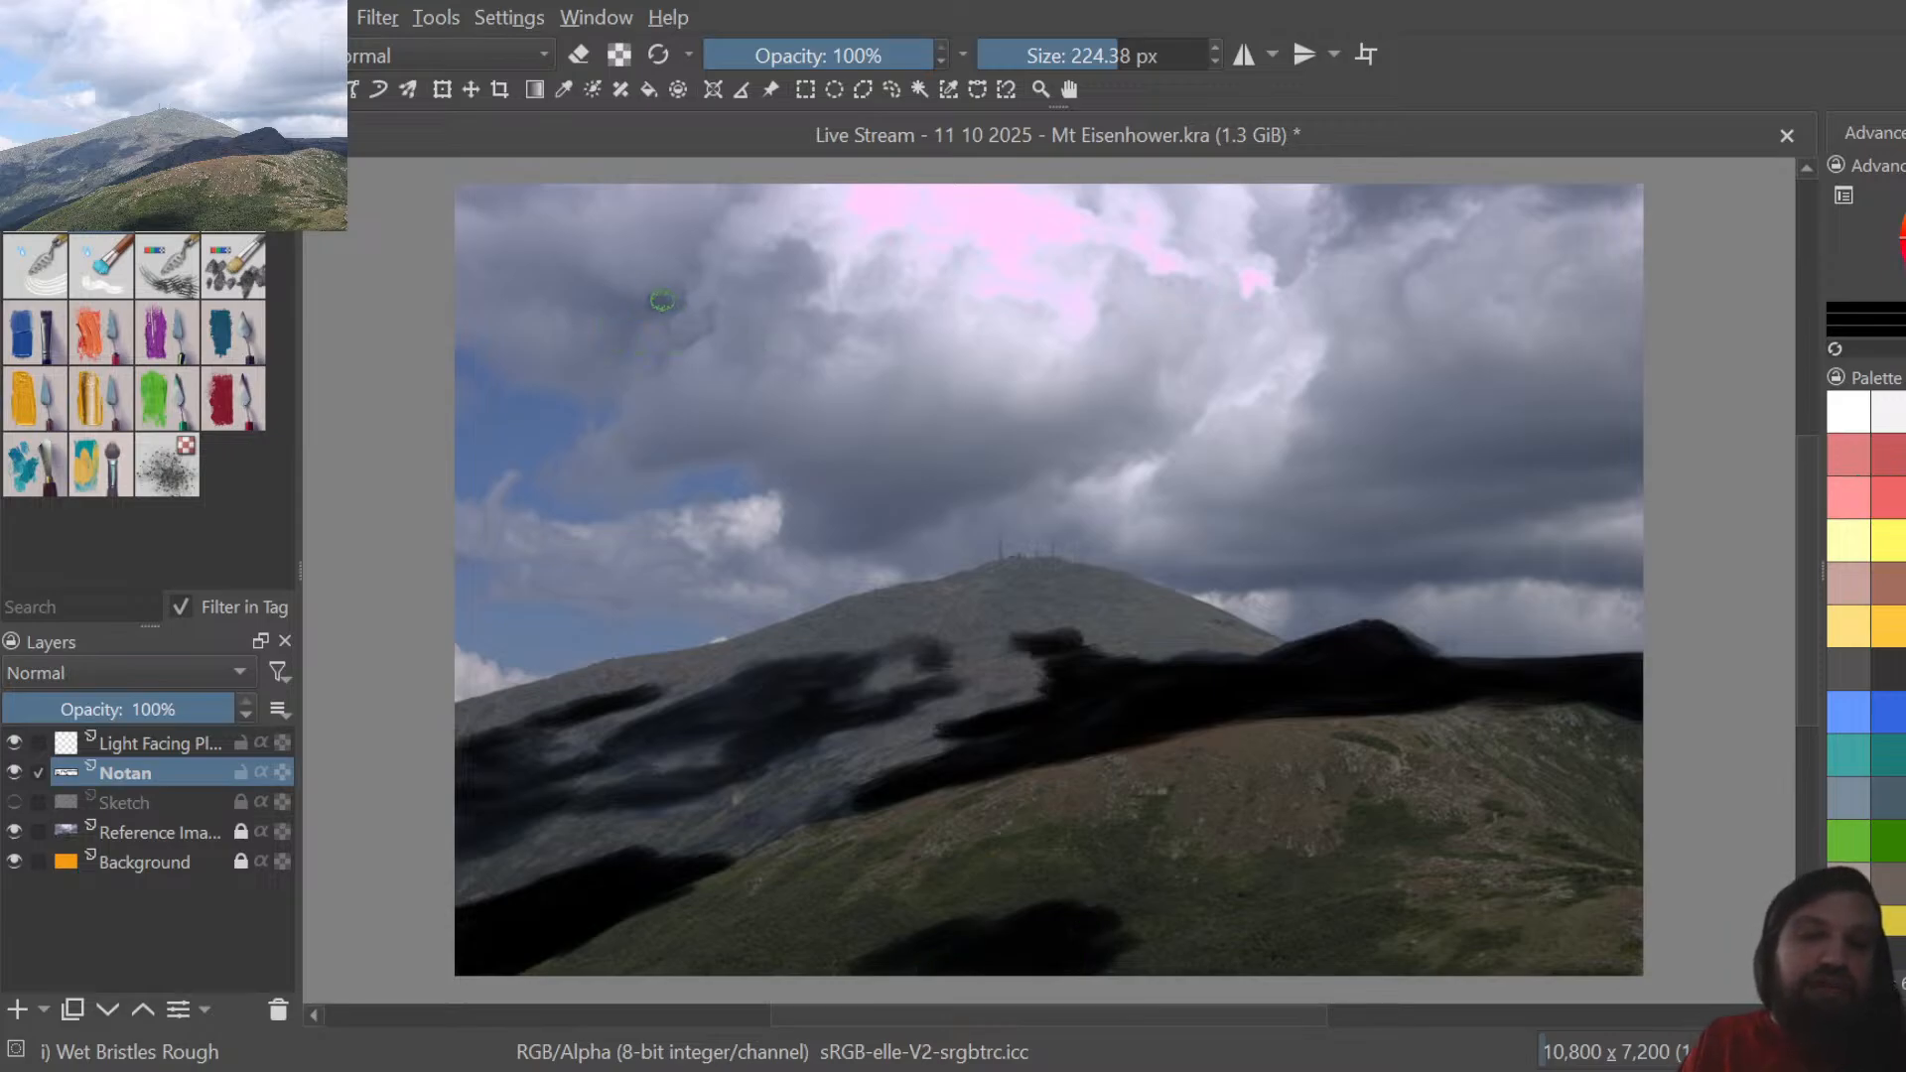
# Outline the large dark cloud above the left of the mountain in black and mark the dark clouds along the canvas's upper edge
pyautogui.moveTo(662, 300)
pyautogui.mouseDown()
pyautogui.moveTo(571, 261)
pyautogui.moveTo(466, 273)
pyautogui.moveTo(482, 276)
pyautogui.moveTo(434, 307)
pyautogui.moveTo(459, 297)
pyautogui.moveTo(441, 287)
pyautogui.moveTo(533, 297)
pyautogui.moveTo(562, 278)
pyautogui.moveTo(556, 295)
pyautogui.moveTo(592, 302)
pyautogui.moveTo(578, 287)
pyautogui.moveTo(610, 320)
pyautogui.moveTo(710, 318)
pyautogui.moveTo(764, 255)
pyautogui.moveTo(809, 250)
pyautogui.moveTo(733, 273)
pyautogui.moveTo(803, 260)
pyautogui.moveTo(789, 298)
pyautogui.moveTo(711, 281)
pyautogui.moveTo(767, 297)
pyautogui.moveTo(704, 309)
pyautogui.moveTo(765, 298)
pyautogui.moveTo(598, 466)
pyautogui.moveTo(819, 442)
pyautogui.mouseUp()
pyautogui.moveTo(879, 521)
pyautogui.mouseDown()
pyautogui.moveTo(1006, 487)
pyautogui.moveTo(817, 536)
pyautogui.moveTo(984, 486)
pyautogui.moveTo(963, 461)
pyautogui.moveTo(997, 425)
pyautogui.moveTo(968, 421)
pyautogui.moveTo(872, 506)
pyautogui.moveTo(981, 471)
pyautogui.moveTo(858, 509)
pyautogui.moveTo(809, 513)
pyautogui.moveTo(800, 460)
pyautogui.moveTo(784, 454)
pyautogui.moveTo(773, 484)
pyautogui.moveTo(761, 467)
pyautogui.moveTo(818, 511)
pyautogui.moveTo(789, 522)
pyautogui.moveTo(866, 505)
pyautogui.moveTo(854, 484)
pyautogui.moveTo(894, 472)
pyautogui.moveTo(809, 445)
pyautogui.moveTo(994, 424)
pyautogui.moveTo(1001, 465)
pyautogui.moveTo(1117, 459)
pyautogui.moveTo(979, 451)
pyautogui.moveTo(991, 416)
pyautogui.moveTo(849, 366)
pyautogui.moveTo(811, 324)
pyautogui.moveTo(700, 354)
pyautogui.moveTo(826, 290)
pyautogui.mouseUp()
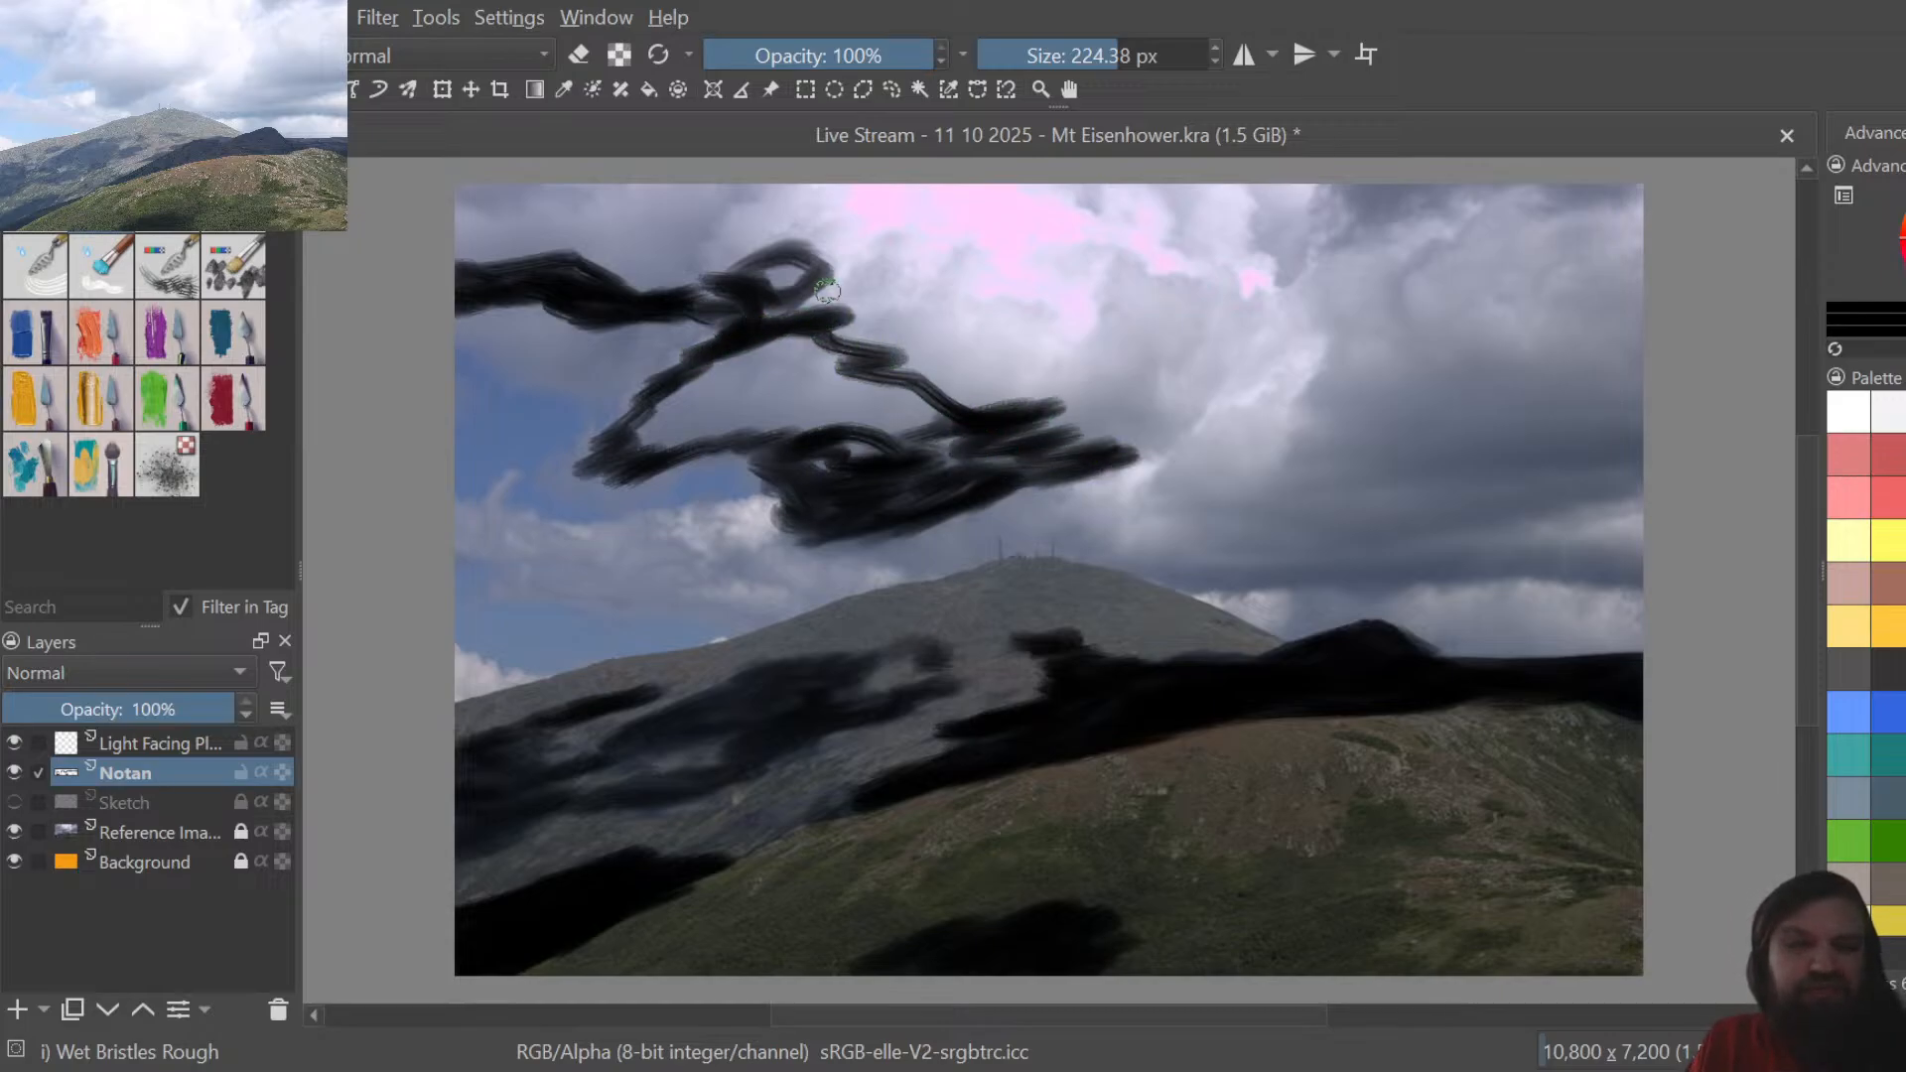
pyautogui.moveTo(486, 213)
pyautogui.mouseDown()
pyautogui.moveTo(594, 207)
pyautogui.moveTo(559, 186)
pyautogui.moveTo(482, 193)
pyautogui.mouseUp()
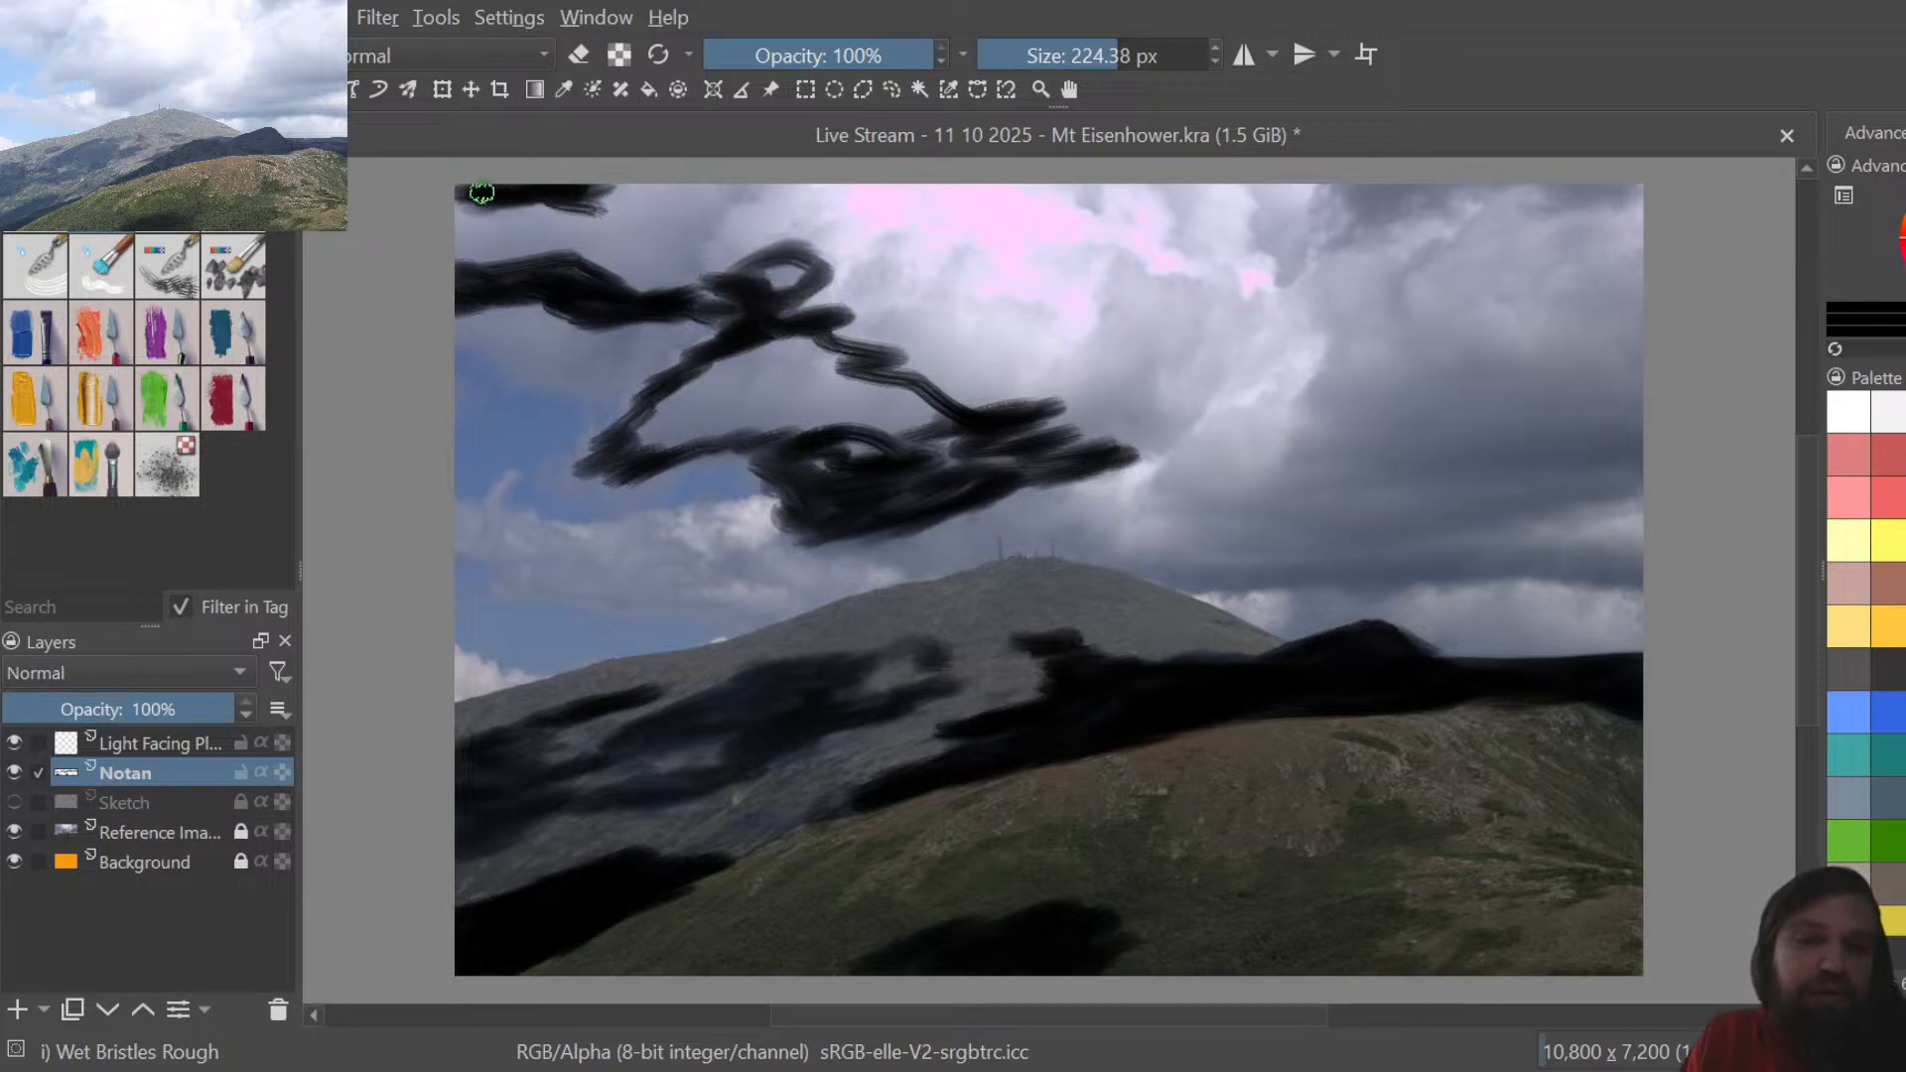
pyautogui.click(740, 196)
pyautogui.moveTo(693, 281)
pyautogui.mouseDown()
pyautogui.moveTo(701, 308)
pyautogui.moveTo(717, 283)
pyautogui.moveTo(645, 274)
pyautogui.mouseUp()
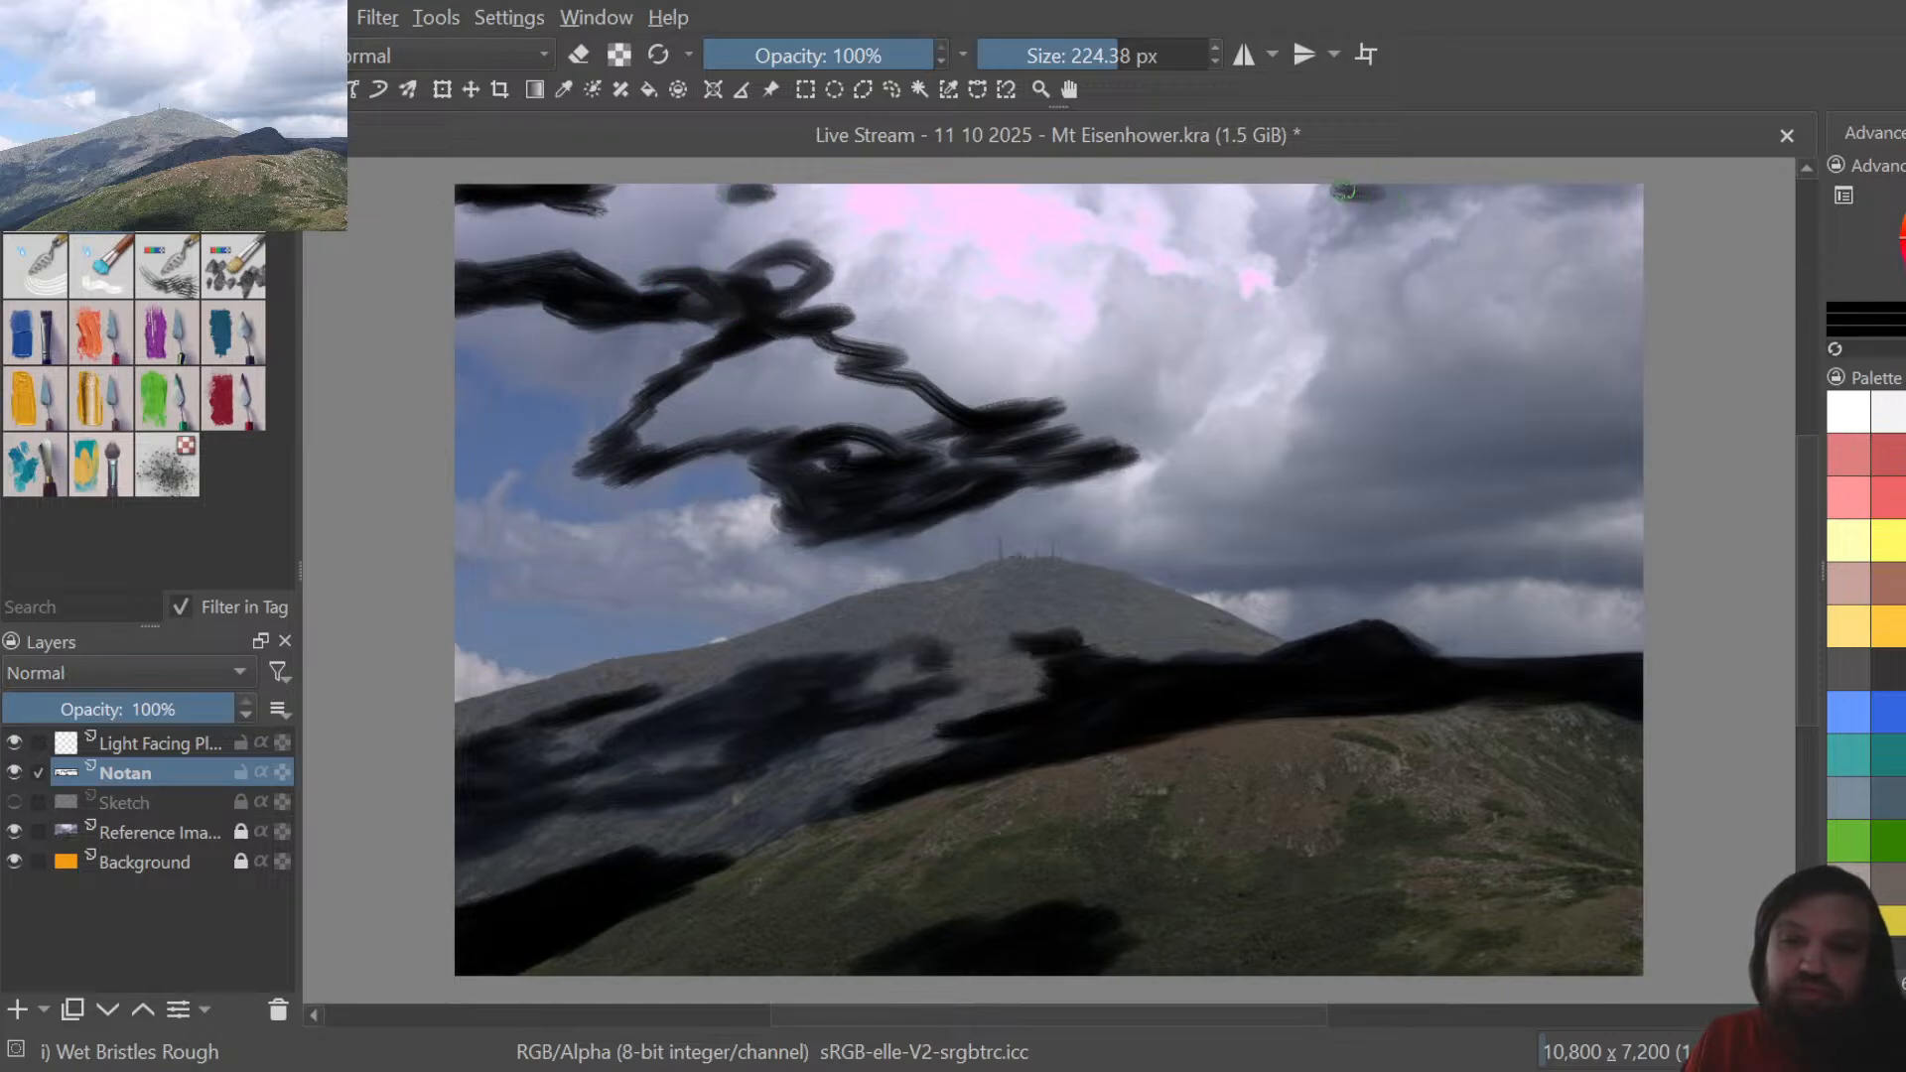
pyautogui.moveTo(1394, 189)
pyautogui.mouseDown()
pyautogui.moveTo(1437, 187)
pyautogui.moveTo(1349, 237)
pyautogui.moveTo(1330, 189)
pyautogui.moveTo(1334, 235)
pyautogui.moveTo(1416, 199)
pyautogui.moveTo(1639, 191)
pyautogui.mouseUp()
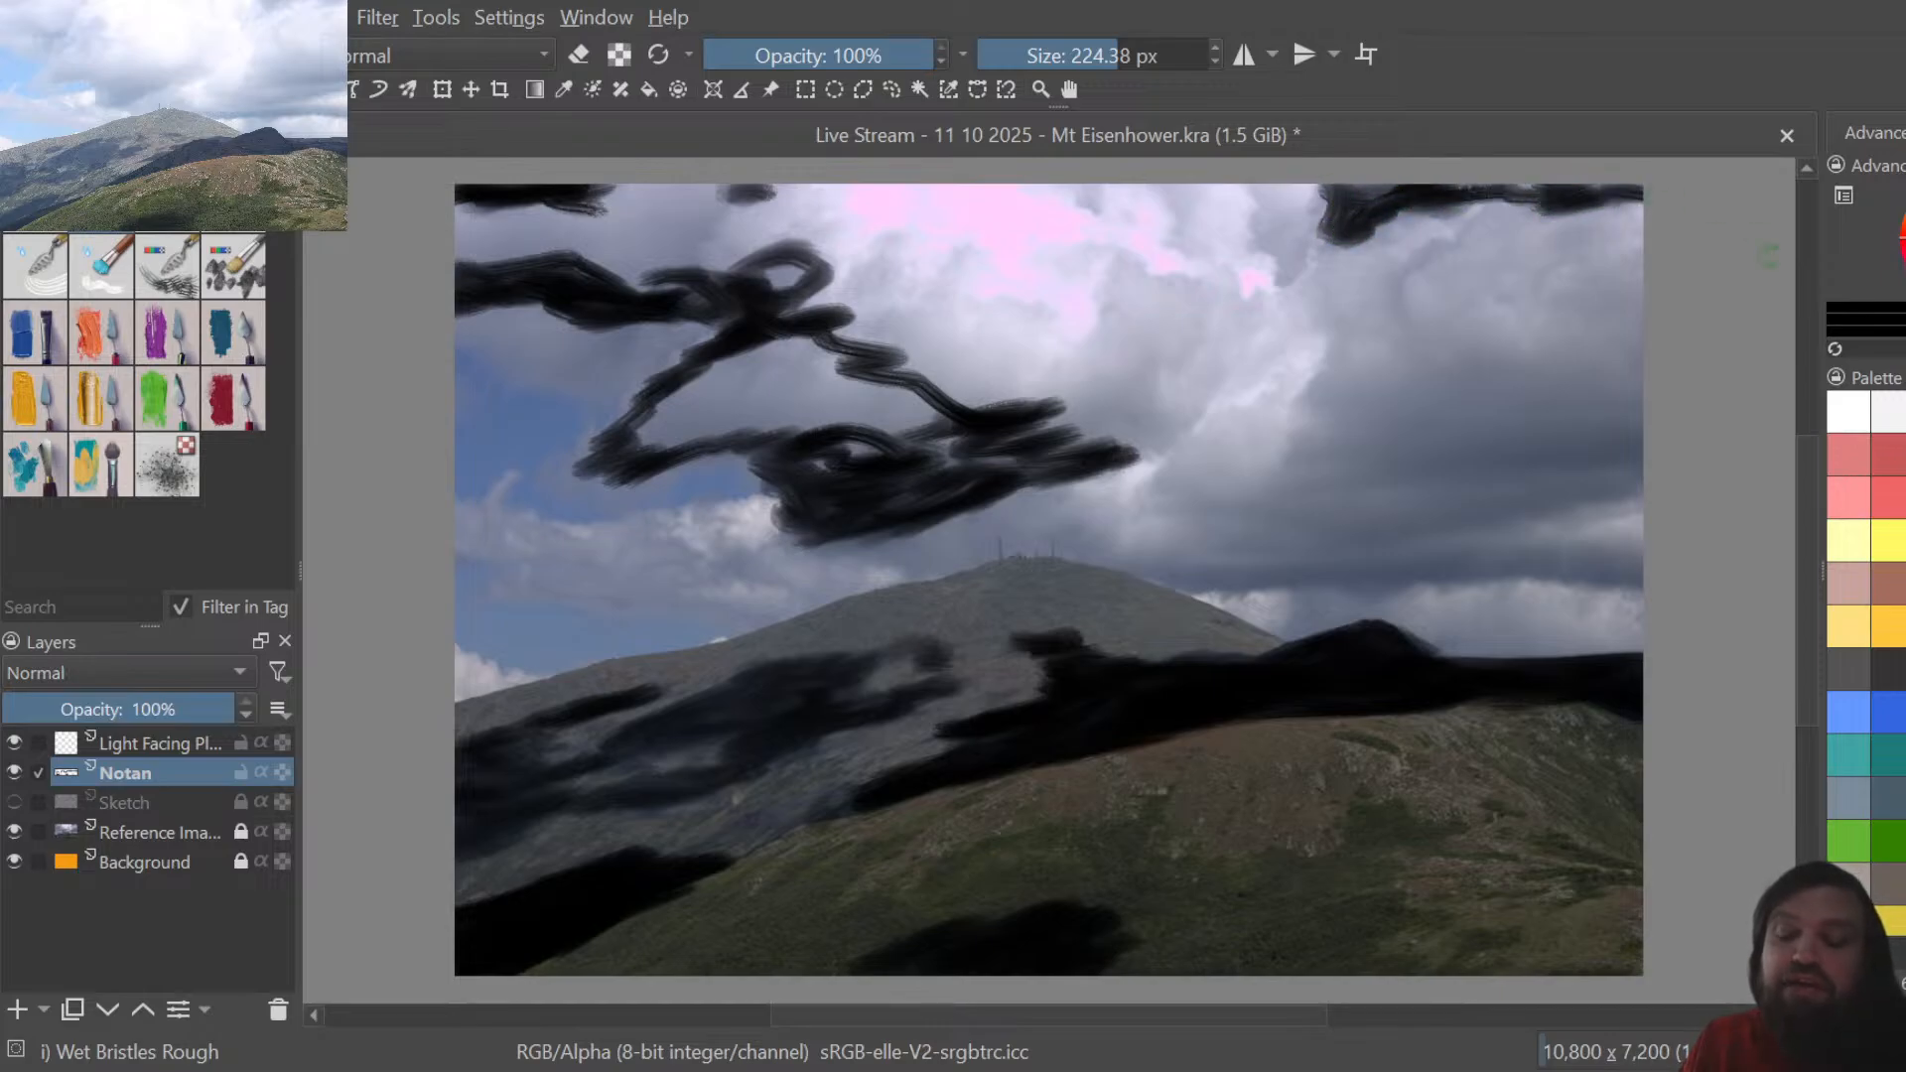
# Block in the dark cloud bands on the right of the sky and extend the central cloud to the summit in black
pyautogui.moveTo(1255, 580)
pyautogui.mouseDown()
pyautogui.moveTo(1634, 575)
pyautogui.moveTo(1586, 578)
pyautogui.moveTo(1622, 552)
pyautogui.moveTo(1531, 513)
pyautogui.moveTo(1633, 486)
pyautogui.mouseUp()
pyautogui.moveTo(1629, 449)
pyautogui.mouseDown()
pyautogui.moveTo(1386, 468)
pyautogui.moveTo(1318, 449)
pyautogui.moveTo(1311, 389)
pyautogui.moveTo(1335, 367)
pyautogui.moveTo(1640, 367)
pyautogui.moveTo(1637, 339)
pyautogui.moveTo(1599, 331)
pyautogui.moveTo(1626, 294)
pyautogui.moveTo(1612, 341)
pyautogui.moveTo(1570, 367)
pyautogui.moveTo(1327, 379)
pyautogui.moveTo(1345, 387)
pyautogui.moveTo(1333, 404)
pyautogui.moveTo(1368, 409)
pyautogui.moveTo(1330, 407)
pyautogui.moveTo(1336, 390)
pyautogui.moveTo(1373, 423)
pyautogui.moveTo(1359, 434)
pyautogui.moveTo(1455, 454)
pyautogui.moveTo(1621, 439)
pyautogui.moveTo(1391, 470)
pyautogui.moveTo(1338, 465)
pyautogui.moveTo(1349, 450)
pyautogui.moveTo(1169, 497)
pyautogui.moveTo(1282, 479)
pyautogui.moveTo(1313, 438)
pyautogui.moveTo(1317, 476)
pyautogui.moveTo(1610, 490)
pyautogui.moveTo(1569, 485)
pyautogui.mouseUp()
pyautogui.moveTo(1382, 399)
pyautogui.mouseDown()
pyautogui.moveTo(1553, 405)
pyautogui.moveTo(1427, 399)
pyautogui.moveTo(1476, 388)
pyautogui.moveTo(1464, 411)
pyautogui.moveTo(1511, 404)
pyautogui.moveTo(1497, 428)
pyautogui.moveTo(1587, 428)
pyautogui.moveTo(1478, 415)
pyautogui.moveTo(1571, 376)
pyautogui.moveTo(1520, 386)
pyautogui.moveTo(1635, 423)
pyautogui.moveTo(1682, 477)
pyautogui.mouseUp()
pyautogui.moveTo(1368, 564)
pyautogui.mouseDown()
pyautogui.moveTo(1540, 506)
pyautogui.moveTo(1173, 573)
pyautogui.moveTo(1202, 585)
pyautogui.moveTo(1184, 581)
pyautogui.moveTo(1310, 540)
pyautogui.mouseUp()
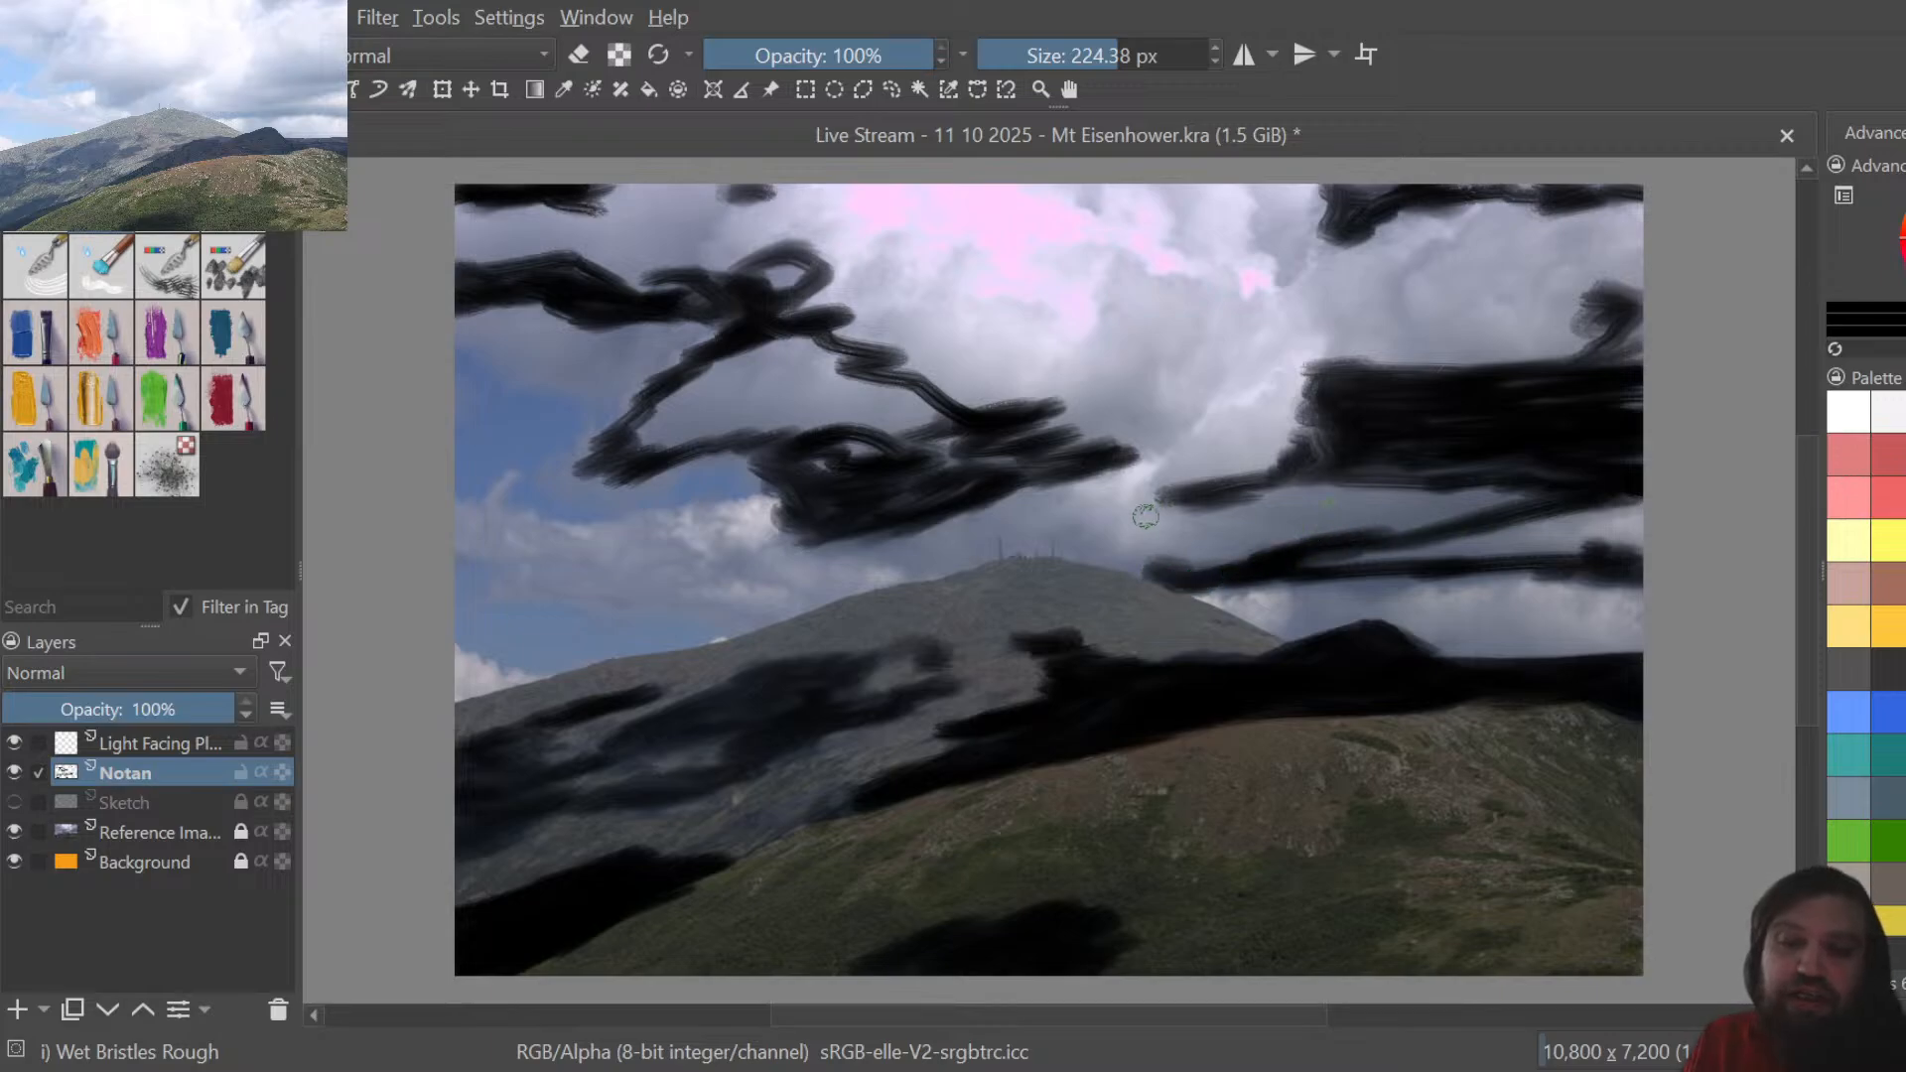
pyautogui.moveTo(872, 536); pyautogui.dragTo(960, 564)
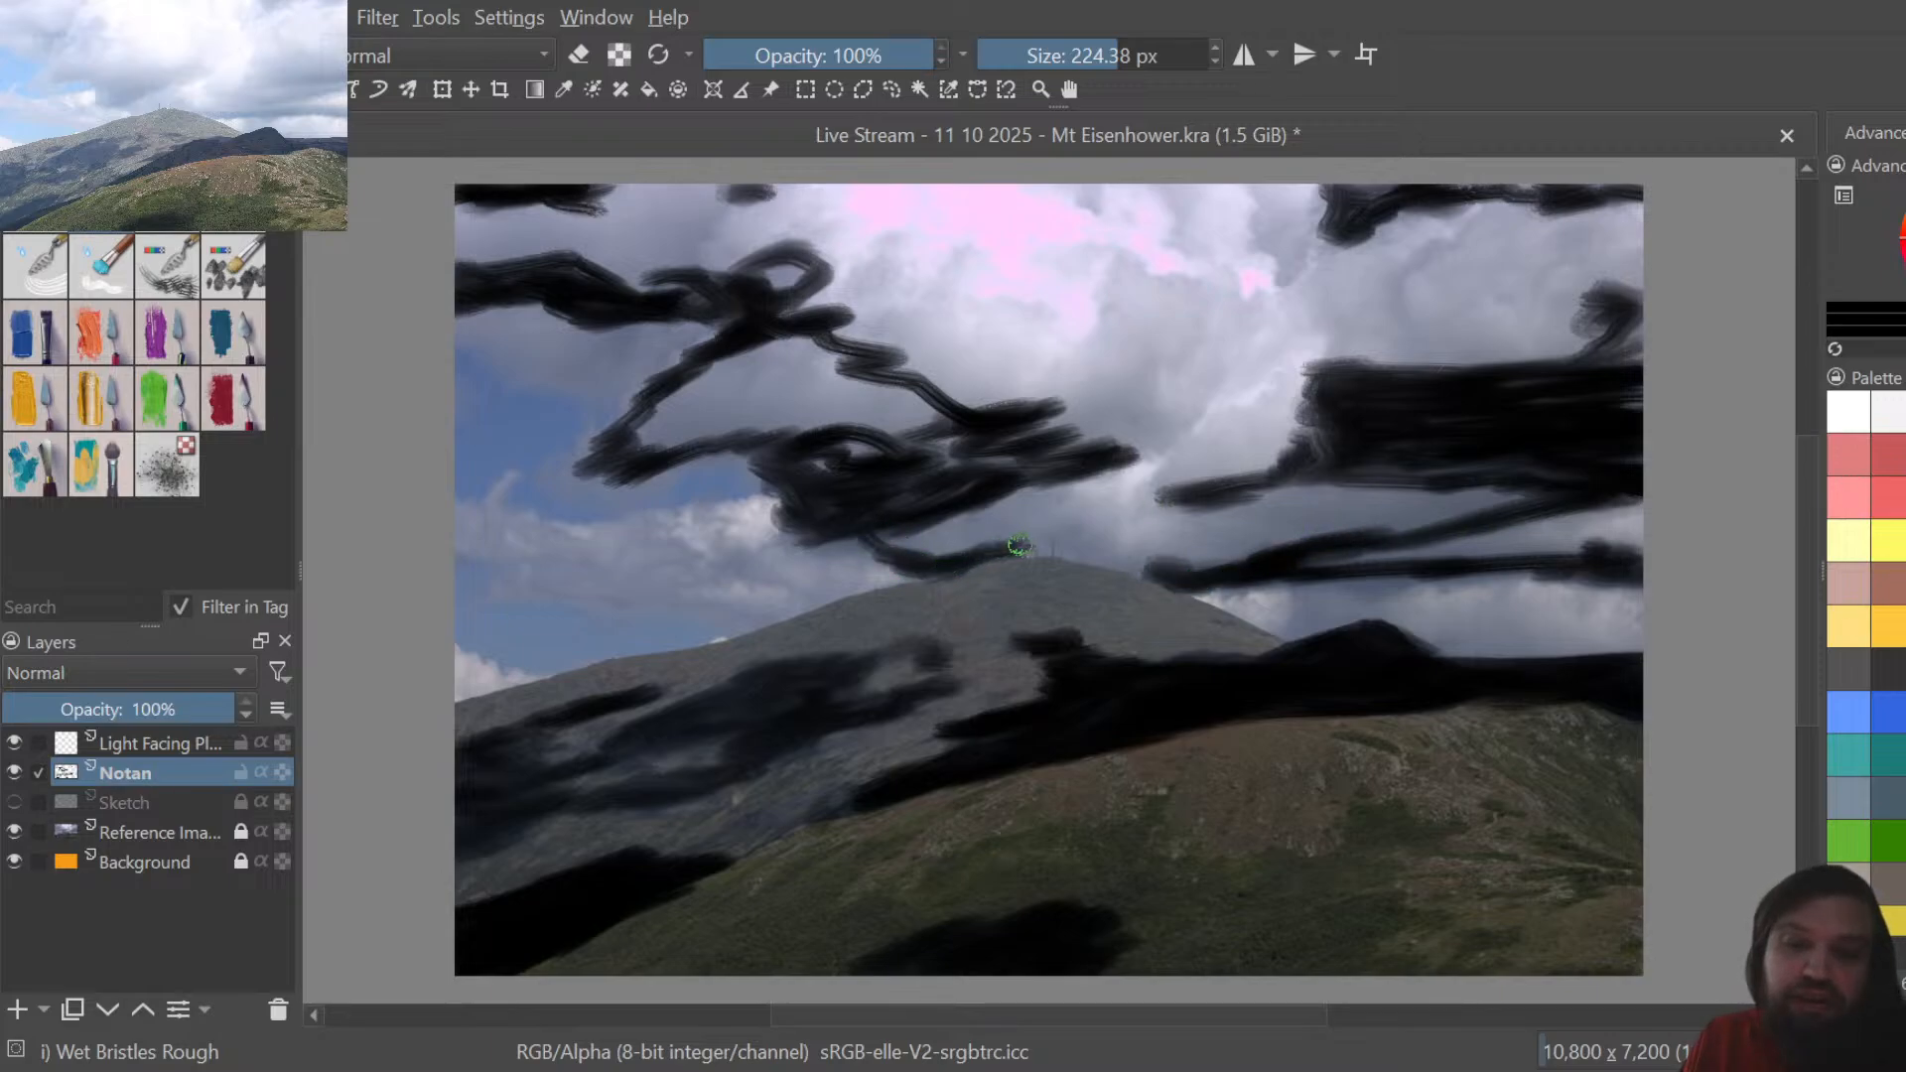
pyautogui.moveTo(1134, 565)
pyautogui.mouseDown()
pyautogui.moveTo(888, 528)
pyautogui.moveTo(910, 546)
pyautogui.moveTo(967, 546)
pyautogui.moveTo(951, 516)
pyautogui.moveTo(1010, 526)
pyautogui.moveTo(987, 499)
pyautogui.moveTo(1010, 487)
pyautogui.moveTo(913, 455)
pyautogui.moveTo(1002, 450)
pyautogui.moveTo(1018, 524)
pyautogui.moveTo(998, 505)
pyautogui.moveTo(1018, 501)
pyautogui.moveTo(973, 519)
pyautogui.moveTo(967, 480)
pyautogui.moveTo(826, 469)
pyautogui.moveTo(860, 446)
pyautogui.mouseUp()
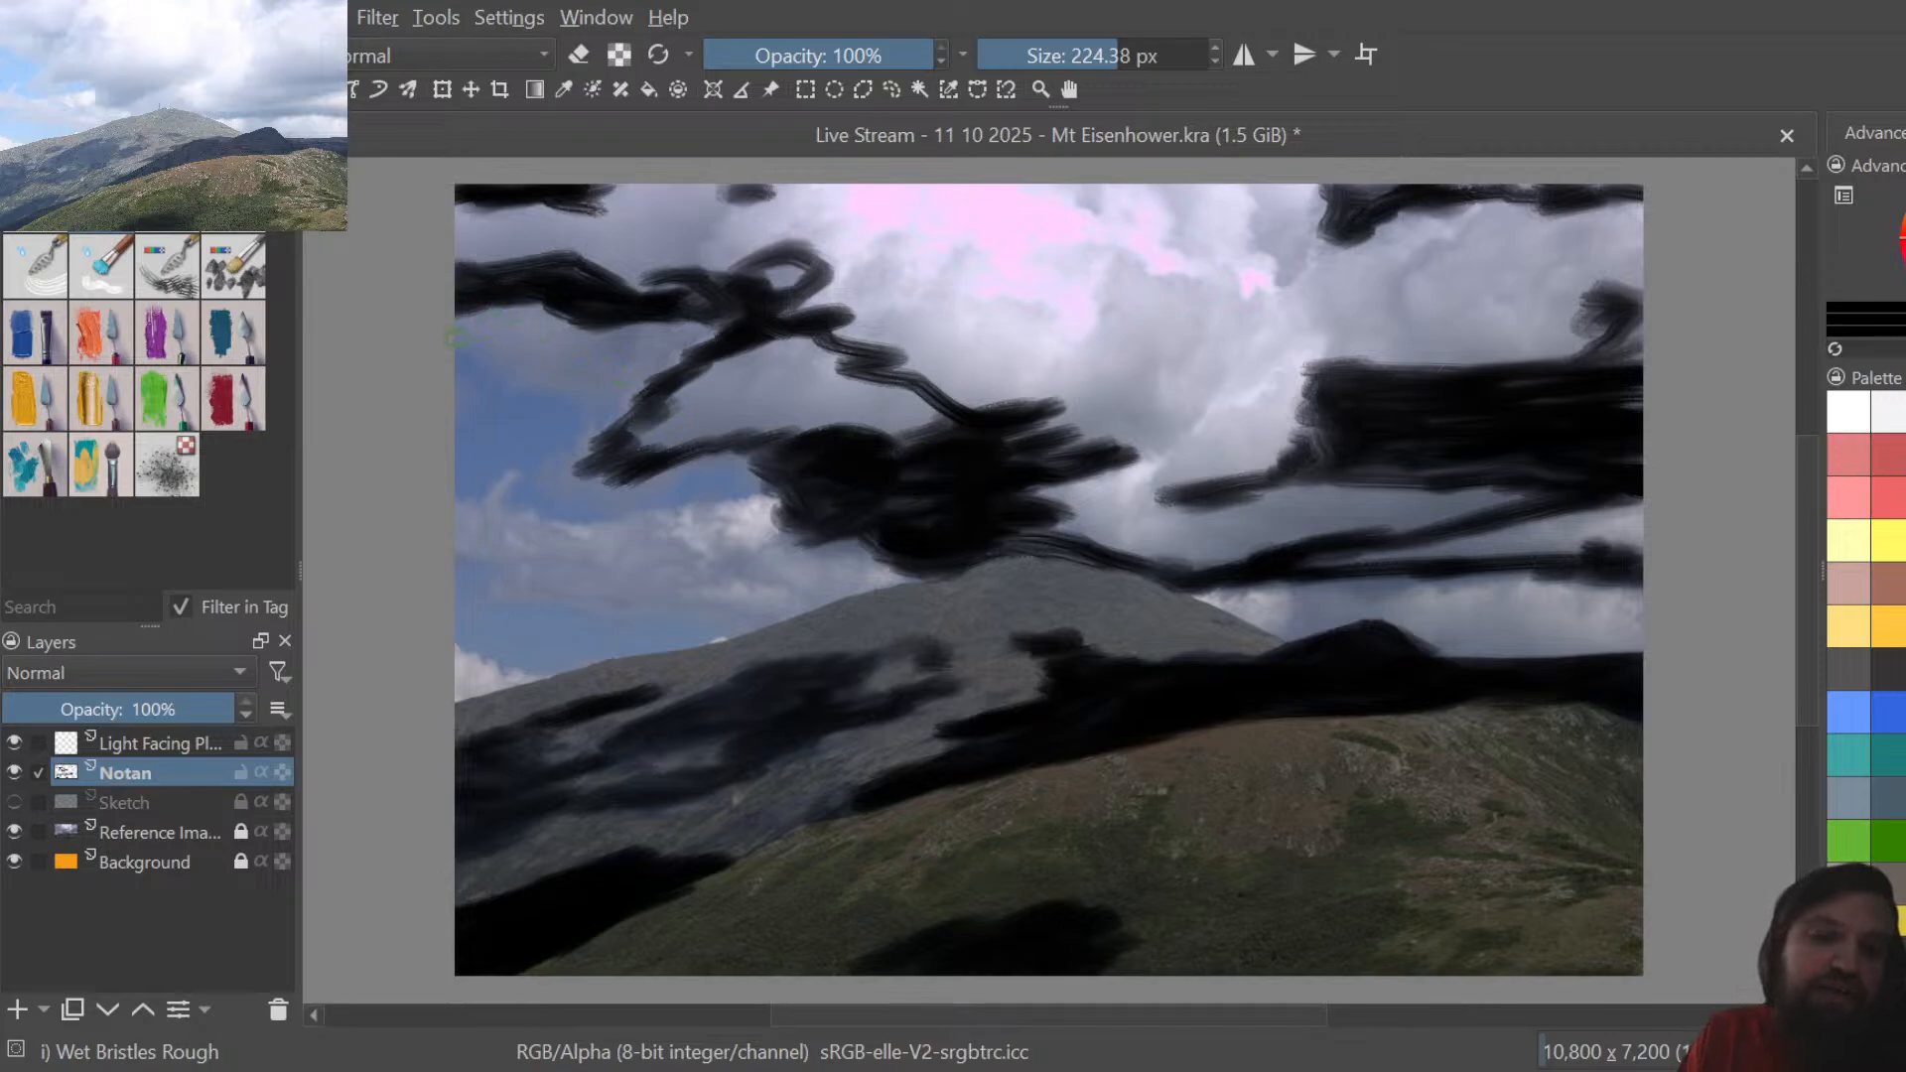
# Fill the outlined upper-left cloud solid black and join it to the central cloud mass
pyautogui.moveTo(474, 331)
pyautogui.mouseDown()
pyautogui.moveTo(701, 333)
pyautogui.moveTo(559, 328)
pyautogui.moveTo(515, 336)
pyautogui.moveTo(526, 357)
pyautogui.moveTo(463, 342)
pyautogui.moveTo(575, 387)
pyautogui.moveTo(529, 374)
pyautogui.moveTo(622, 390)
pyautogui.moveTo(677, 359)
pyautogui.moveTo(554, 327)
pyautogui.moveTo(577, 336)
pyautogui.moveTo(544, 305)
pyautogui.mouseUp()
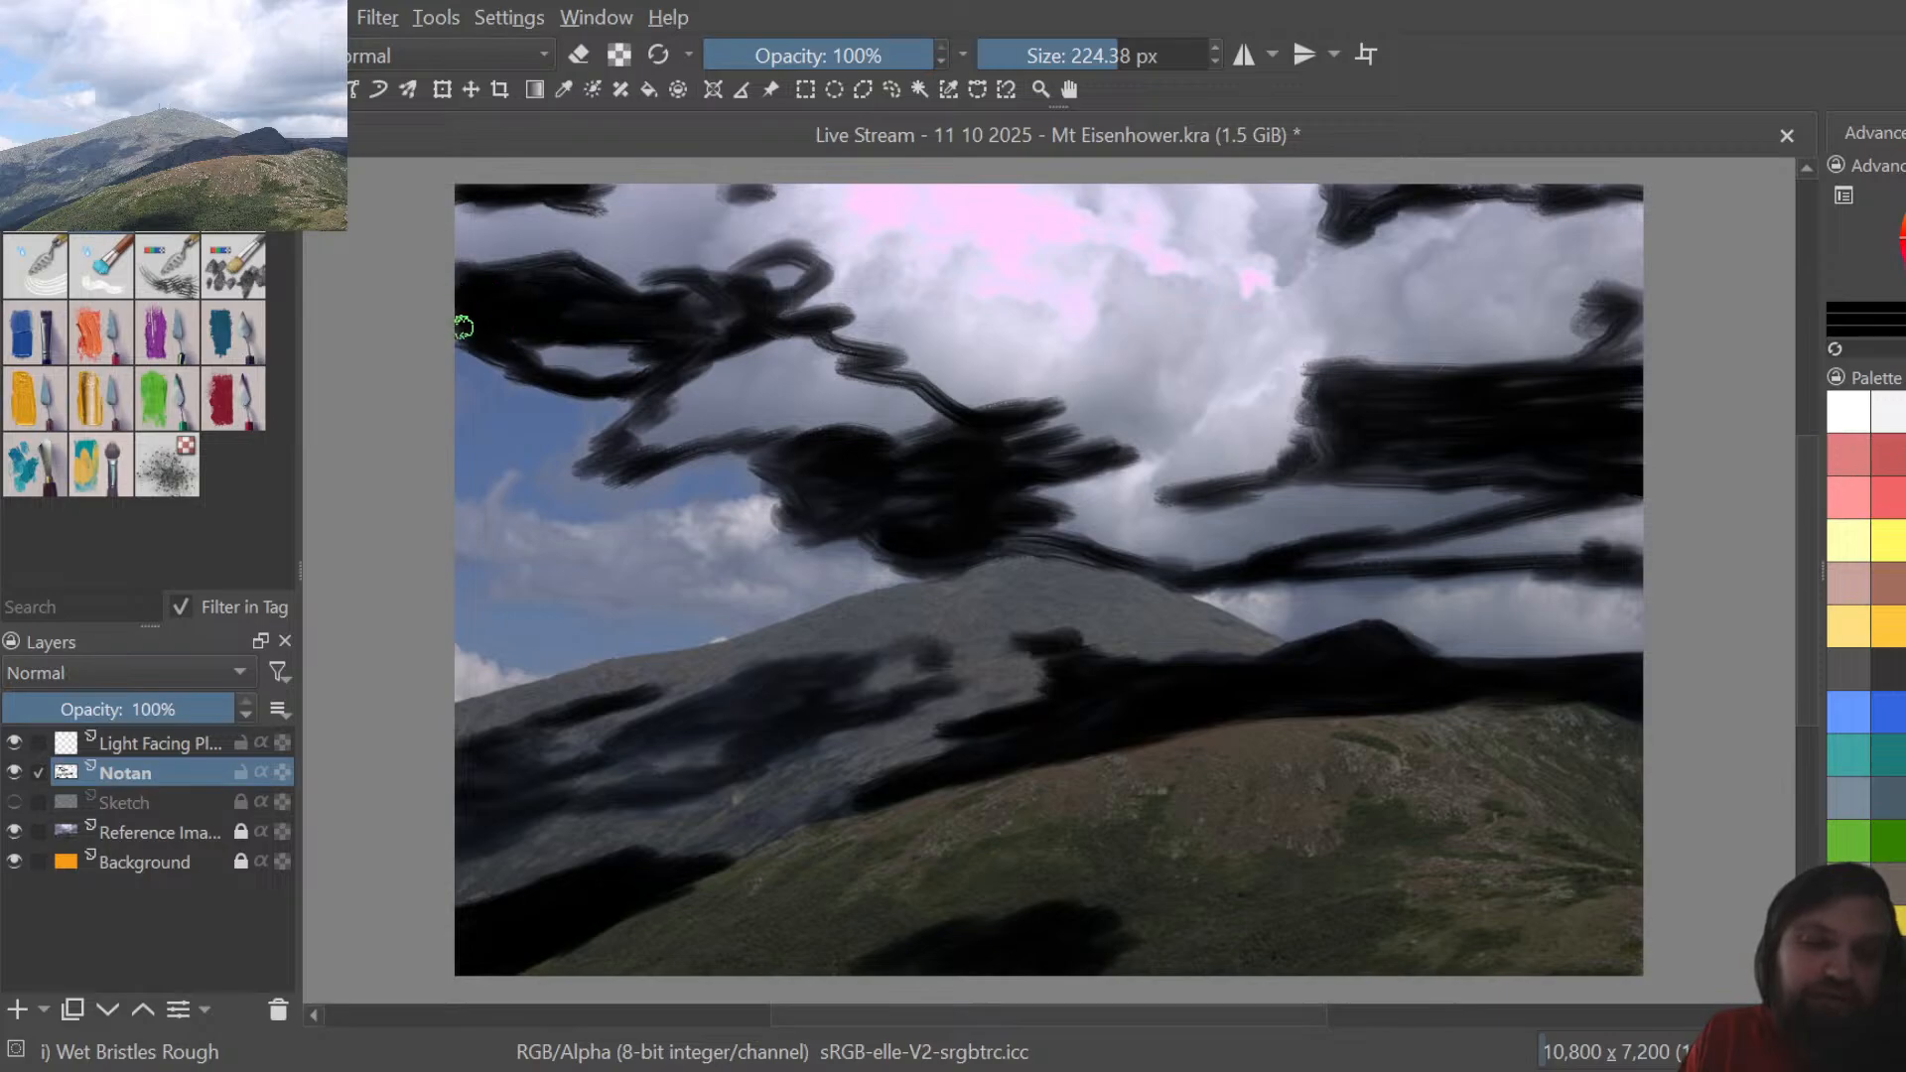
pyautogui.moveTo(576, 274)
pyautogui.mouseDown()
pyautogui.moveTo(659, 302)
pyautogui.moveTo(571, 311)
pyautogui.mouseUp()
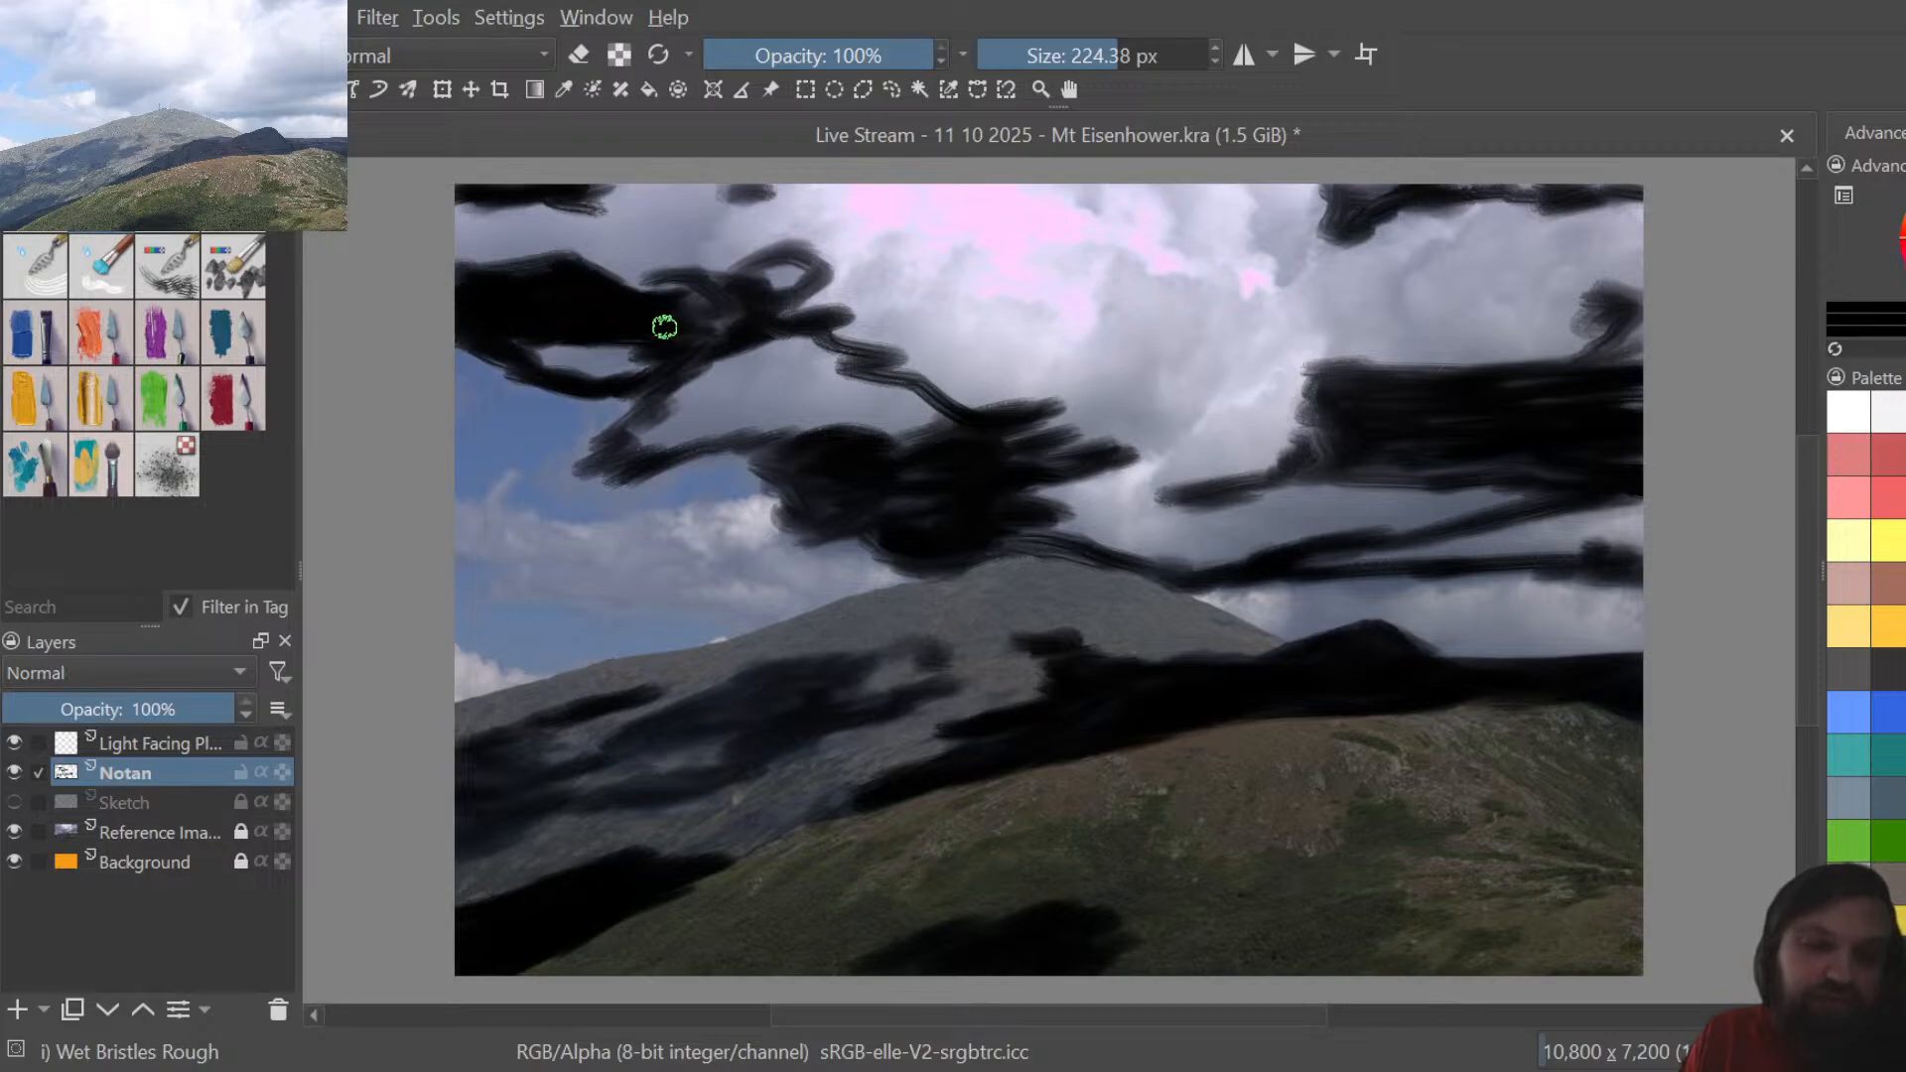
pyautogui.moveTo(637, 373)
pyautogui.mouseDown()
pyautogui.moveTo(538, 360)
pyautogui.moveTo(523, 338)
pyautogui.moveTo(622, 365)
pyautogui.moveTo(574, 349)
pyautogui.moveTo(630, 348)
pyautogui.moveTo(624, 365)
pyautogui.moveTo(693, 329)
pyautogui.moveTo(685, 298)
pyautogui.moveTo(626, 295)
pyautogui.mouseUp()
pyautogui.moveTo(752, 279)
pyautogui.mouseDown()
pyautogui.moveTo(813, 270)
pyautogui.moveTo(729, 320)
pyautogui.moveTo(792, 322)
pyautogui.moveTo(648, 379)
pyautogui.moveTo(643, 399)
pyautogui.moveTo(668, 403)
pyautogui.moveTo(572, 465)
pyautogui.moveTo(669, 449)
pyautogui.moveTo(637, 461)
pyautogui.moveTo(716, 415)
pyautogui.moveTo(661, 428)
pyautogui.moveTo(701, 347)
pyautogui.moveTo(753, 418)
pyautogui.moveTo(791, 418)
pyautogui.moveTo(720, 436)
pyautogui.moveTo(919, 438)
pyautogui.mouseUp()
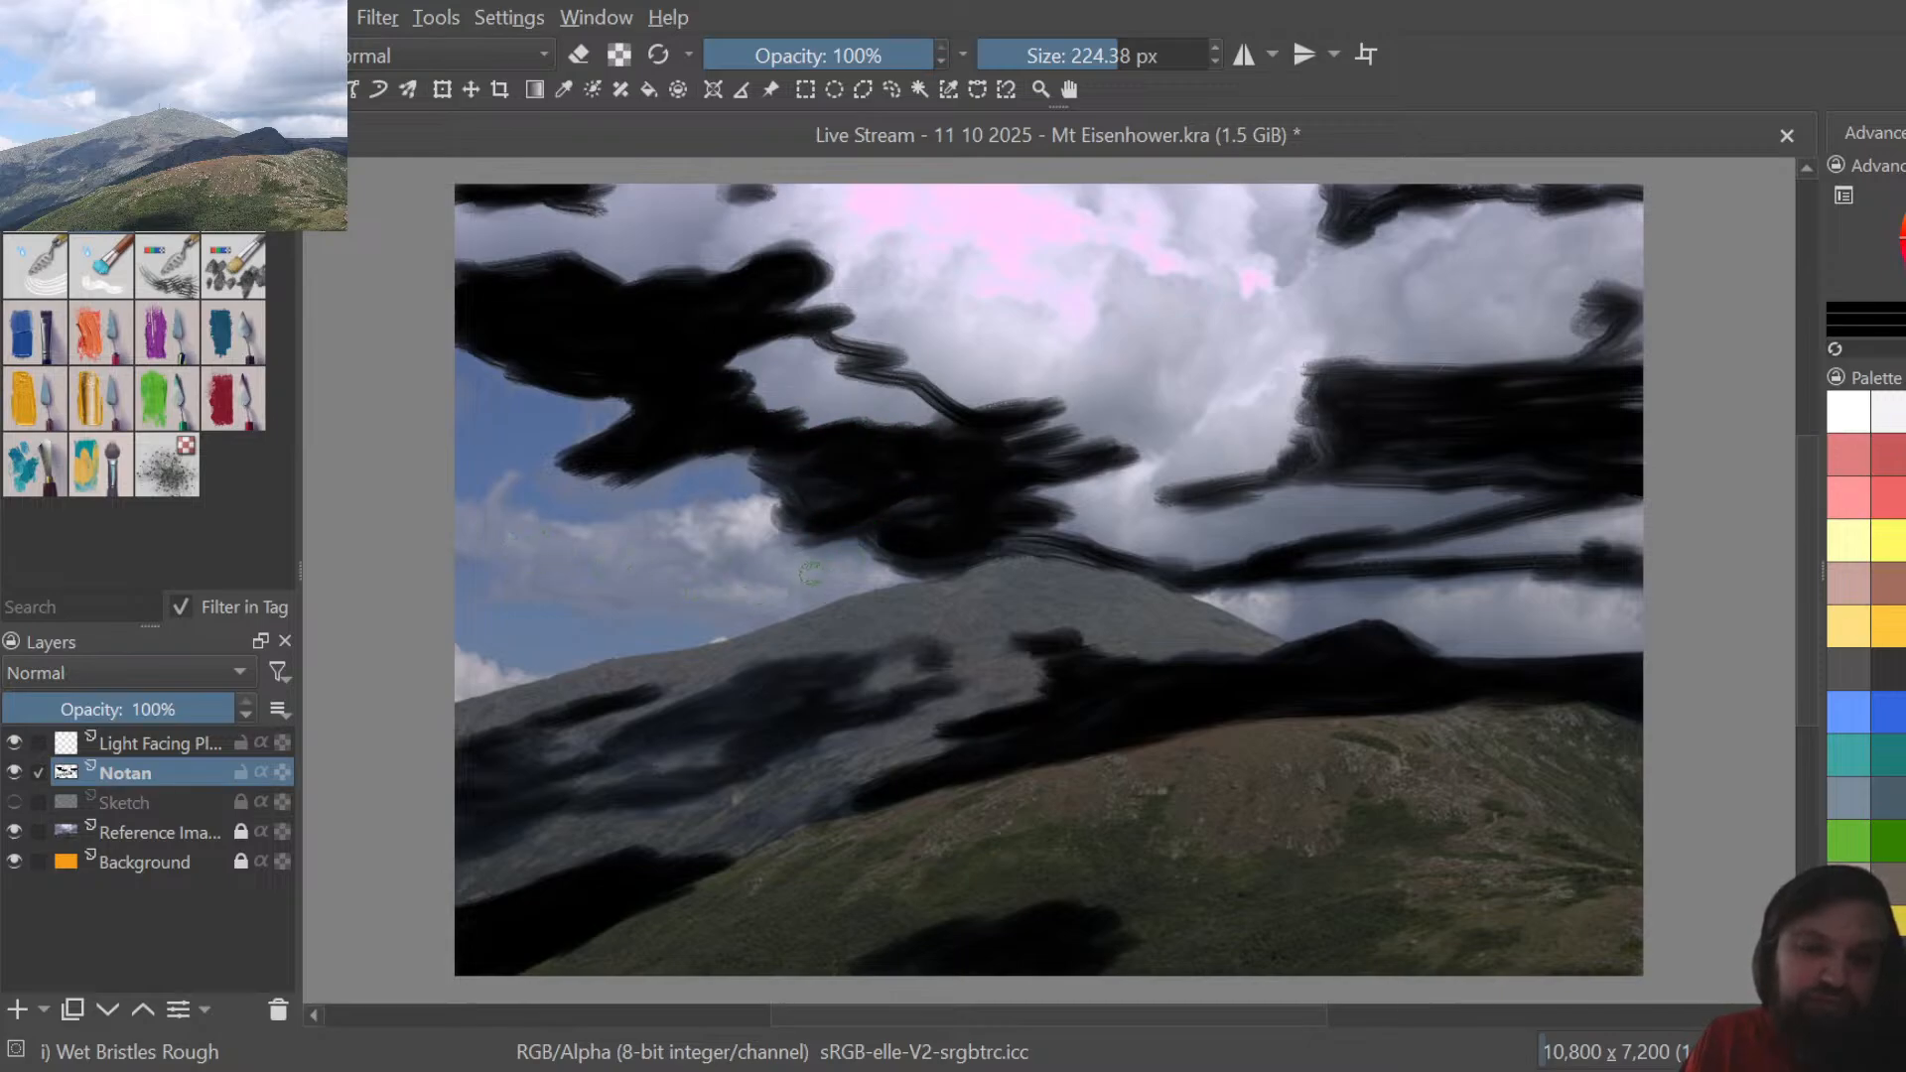
# Paint the low cloud band over the left ridge, fill the central cloud's upper edge, and connect it to the right-hand cloud mass
pyautogui.moveTo(789, 551)
pyautogui.mouseDown()
pyautogui.moveTo(887, 569)
pyautogui.moveTo(811, 554)
pyautogui.moveTo(831, 579)
pyautogui.moveTo(892, 572)
pyautogui.moveTo(861, 589)
pyautogui.moveTo(913, 577)
pyautogui.moveTo(772, 608)
pyautogui.mouseUp()
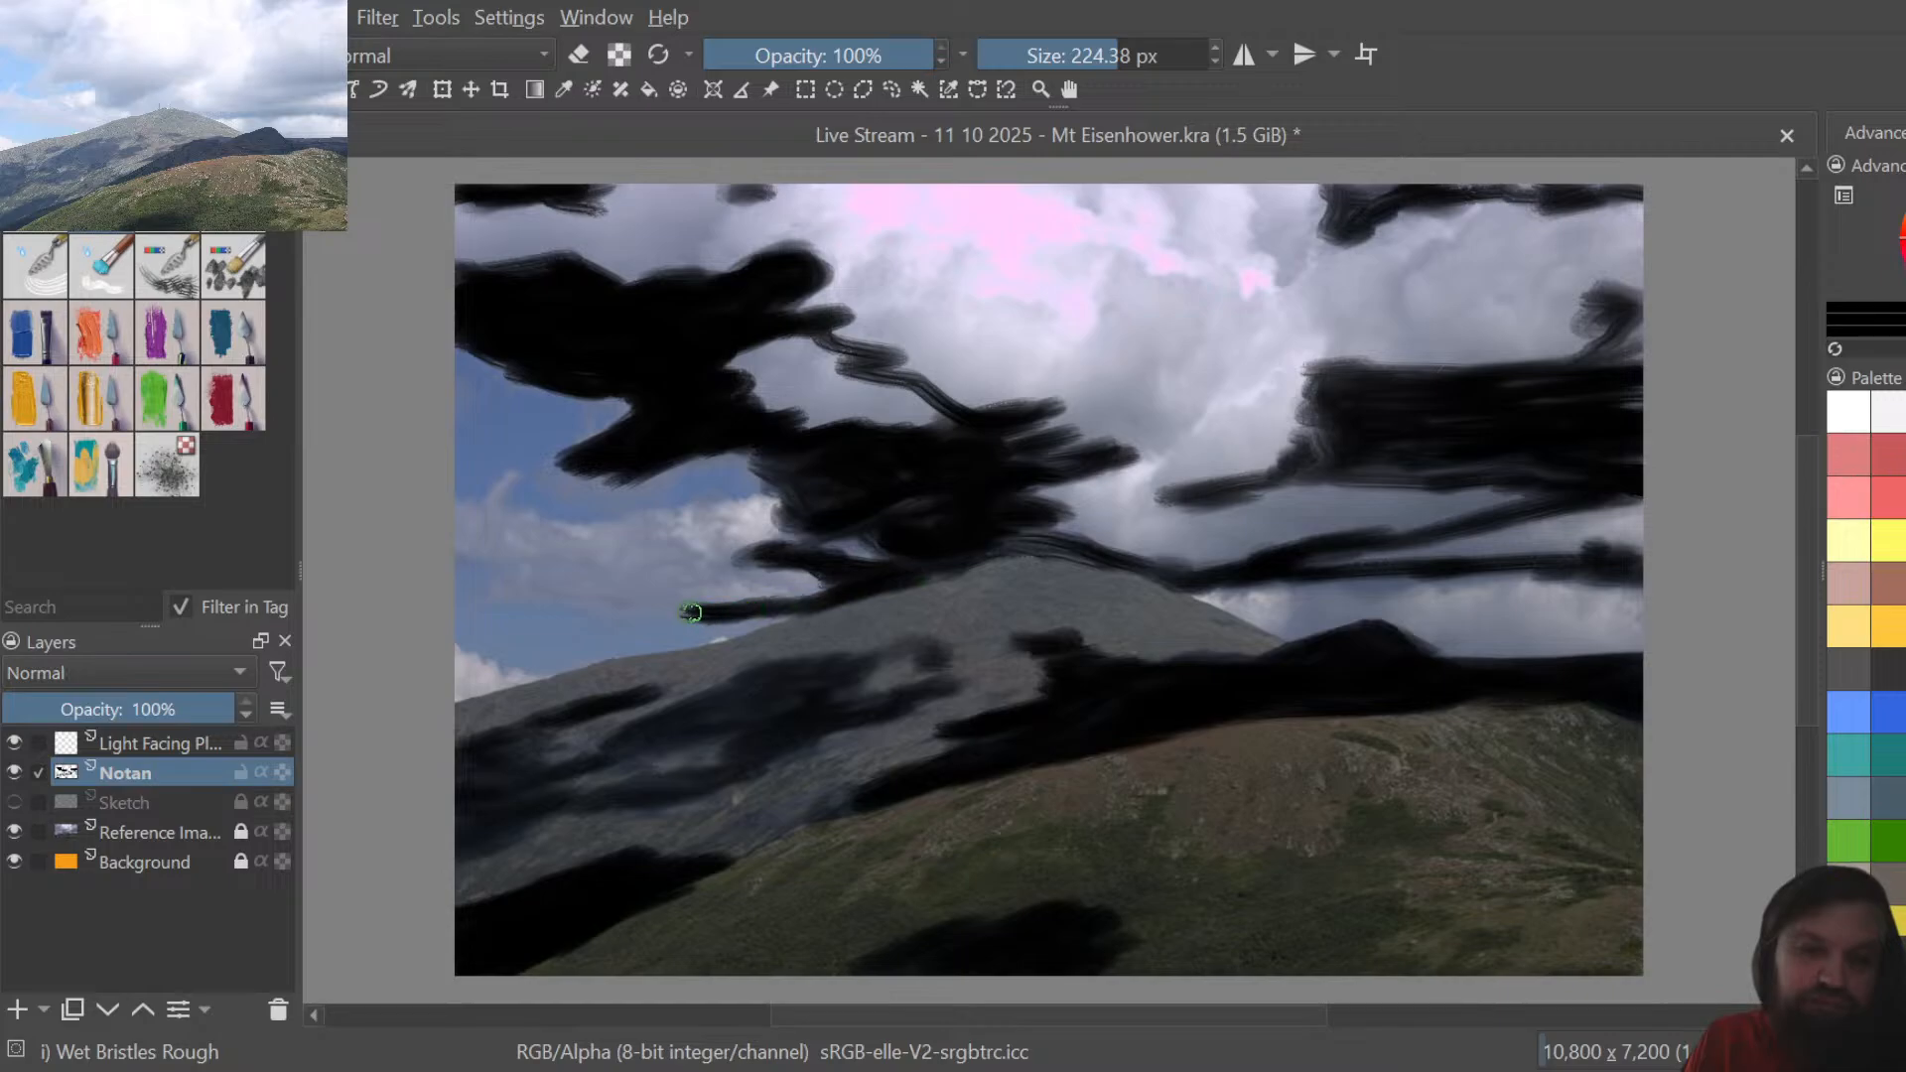
pyautogui.moveTo(640, 605)
pyautogui.mouseDown()
pyautogui.moveTo(484, 595)
pyautogui.moveTo(560, 576)
pyautogui.moveTo(797, 592)
pyautogui.moveTo(774, 573)
pyautogui.moveTo(527, 558)
pyautogui.moveTo(748, 563)
pyautogui.moveTo(629, 543)
pyautogui.moveTo(780, 555)
pyautogui.moveTo(924, 513)
pyautogui.mouseUp()
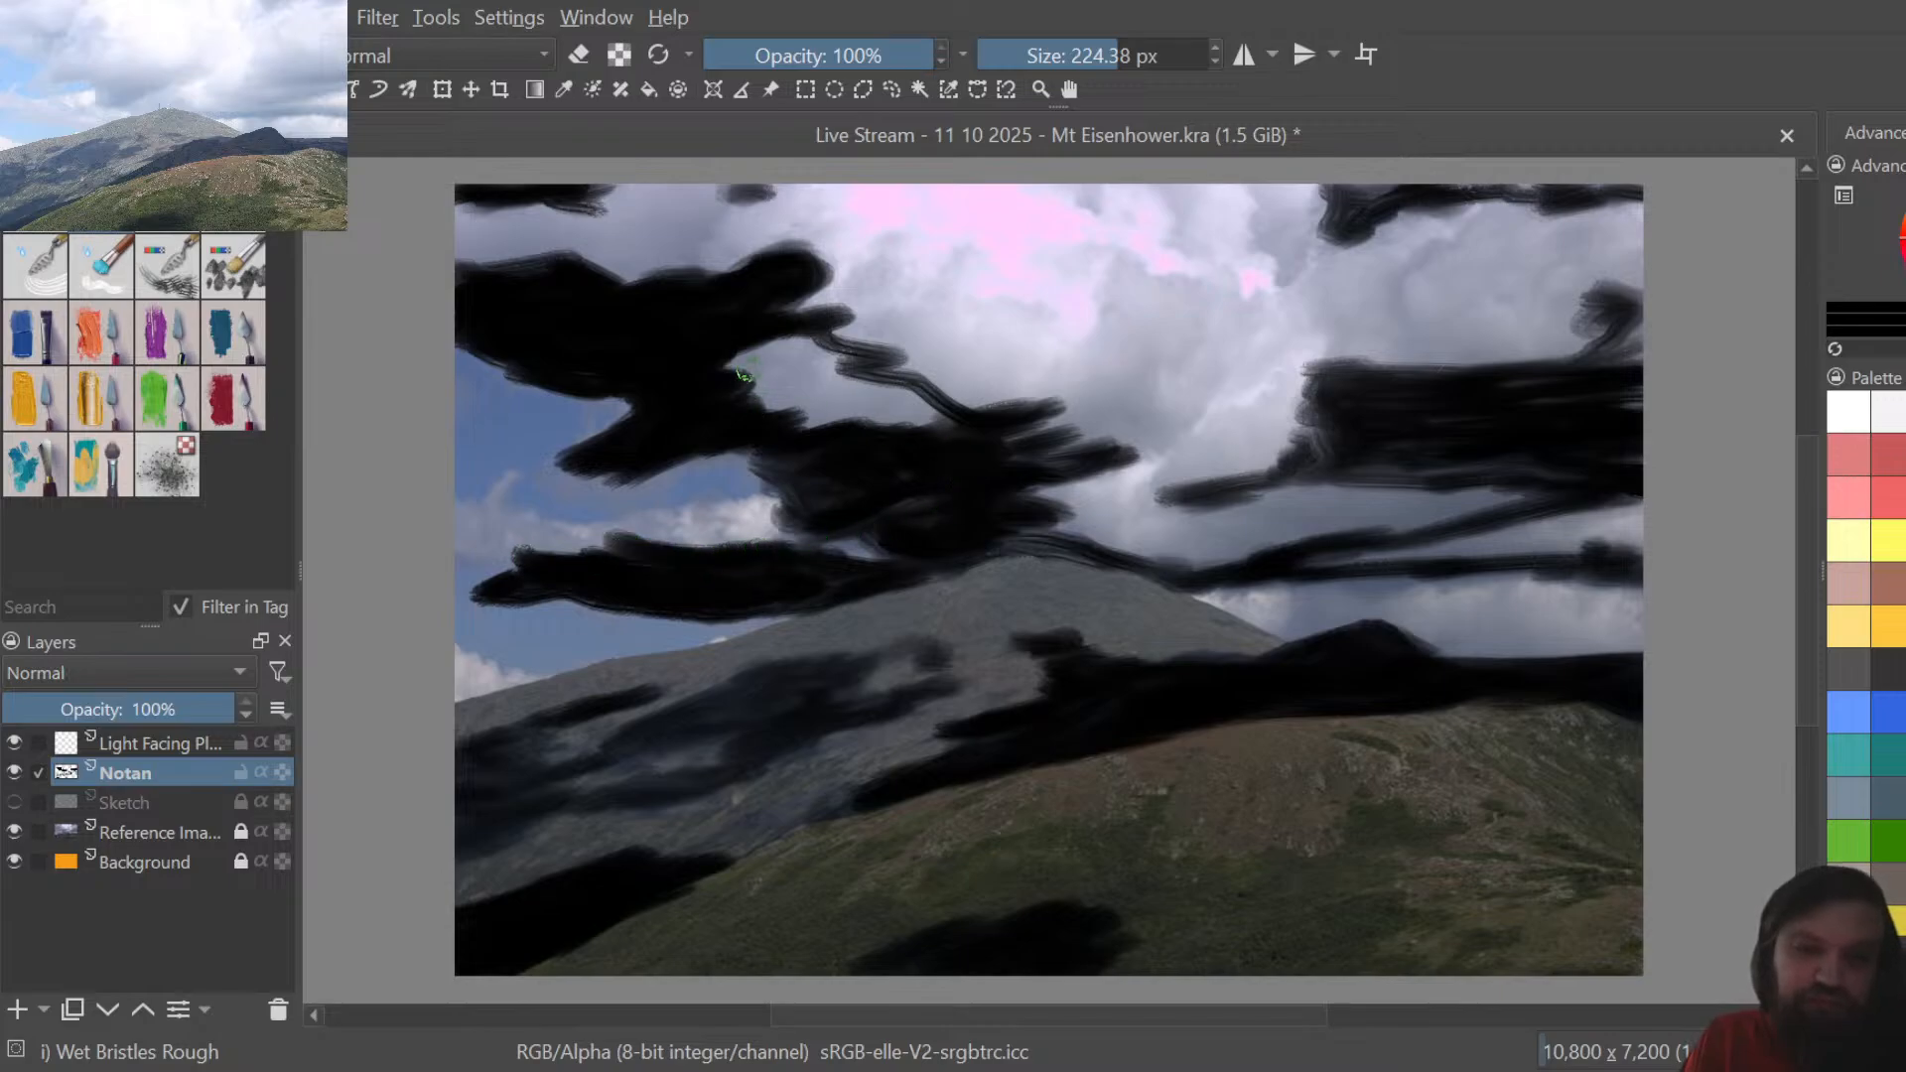
pyautogui.moveTo(742, 375)
pyautogui.mouseDown()
pyautogui.moveTo(805, 435)
pyautogui.moveTo(955, 423)
pyautogui.moveTo(817, 364)
pyautogui.moveTo(853, 361)
pyautogui.moveTo(771, 342)
pyautogui.moveTo(809, 360)
pyautogui.moveTo(784, 385)
pyautogui.moveTo(759, 378)
pyautogui.moveTo(832, 382)
pyautogui.moveTo(821, 416)
pyautogui.moveTo(886, 411)
pyautogui.moveTo(828, 398)
pyautogui.moveTo(872, 409)
pyautogui.mouseUp()
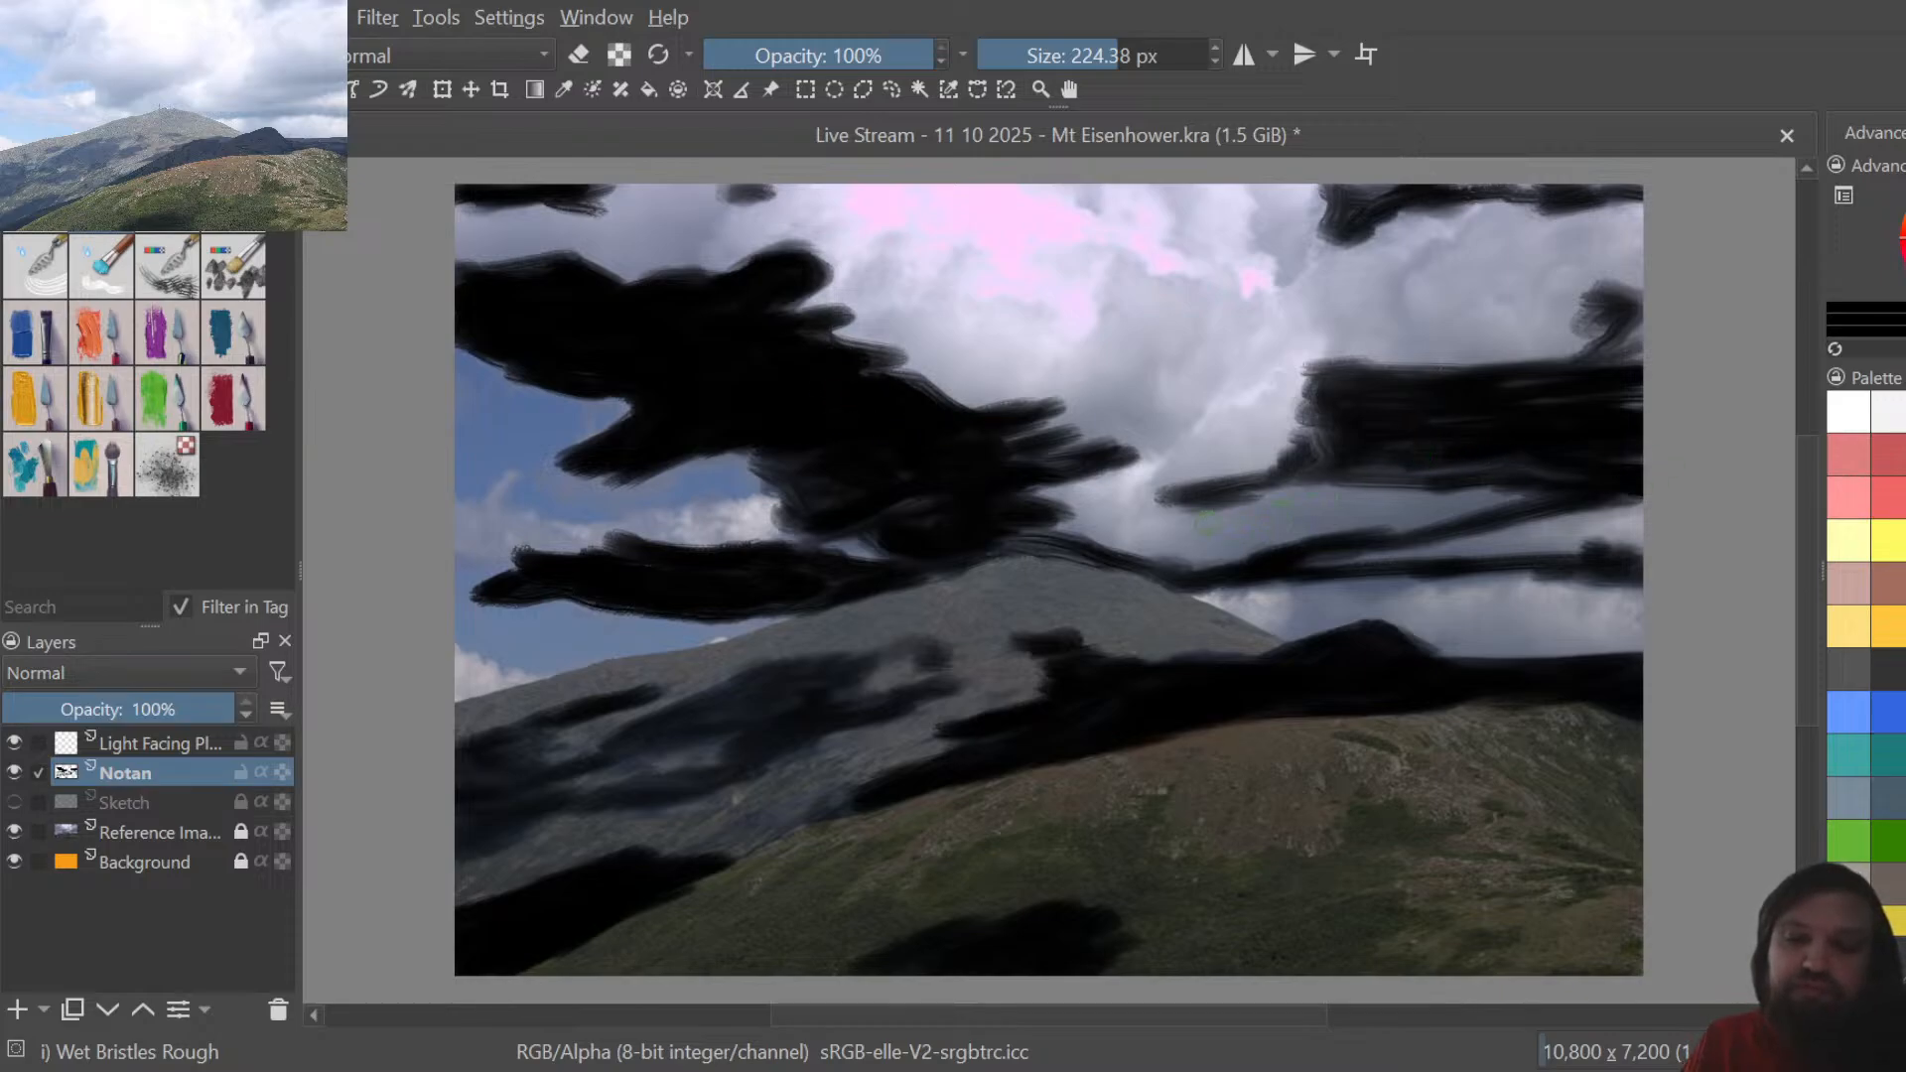
pyautogui.moveTo(1035, 515)
pyautogui.mouseDown()
pyautogui.moveTo(1121, 526)
pyautogui.moveTo(1061, 513)
pyautogui.moveTo(1369, 483)
pyautogui.moveTo(1290, 447)
pyautogui.moveTo(1233, 473)
pyautogui.moveTo(1293, 470)
pyautogui.moveTo(1323, 370)
pyautogui.moveTo(1364, 369)
pyautogui.moveTo(1309, 358)
pyautogui.mouseUp()
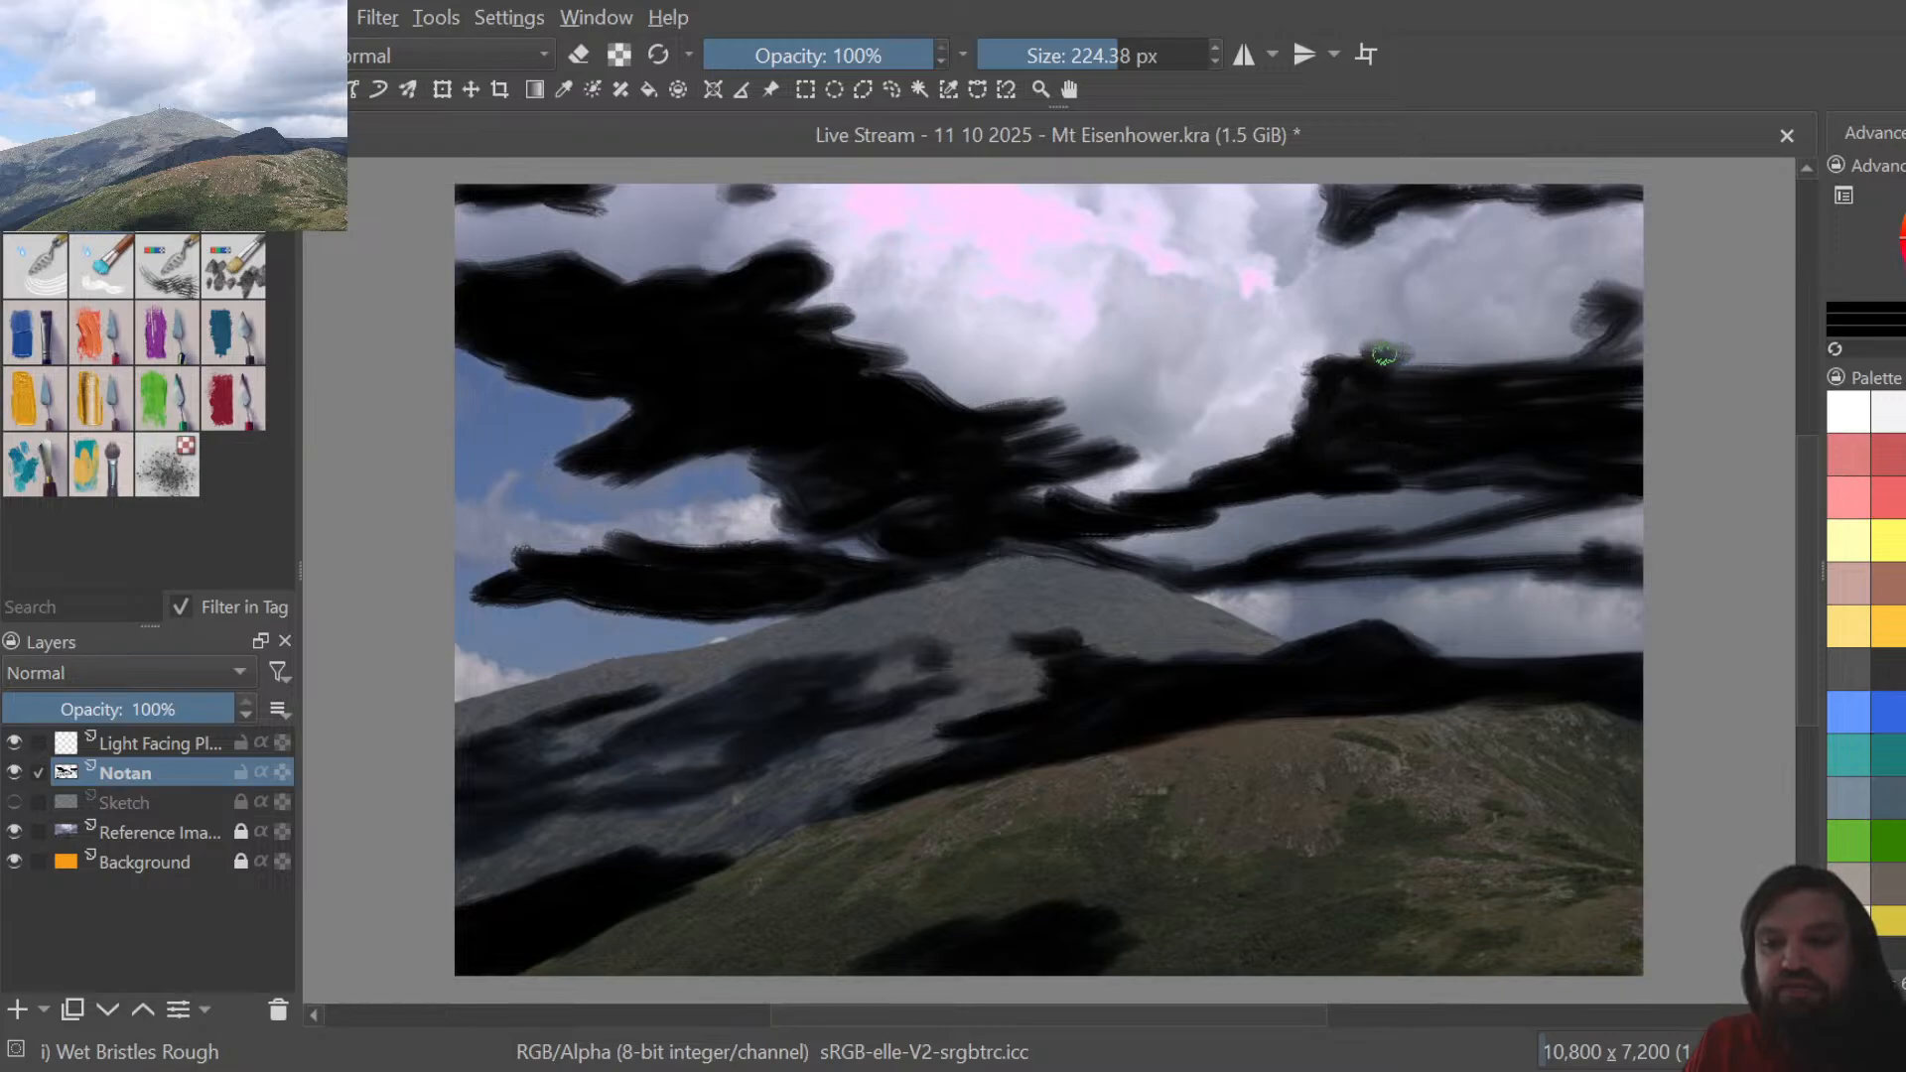
pyautogui.moveTo(1384, 354); pyautogui.dragTo(1531, 358)
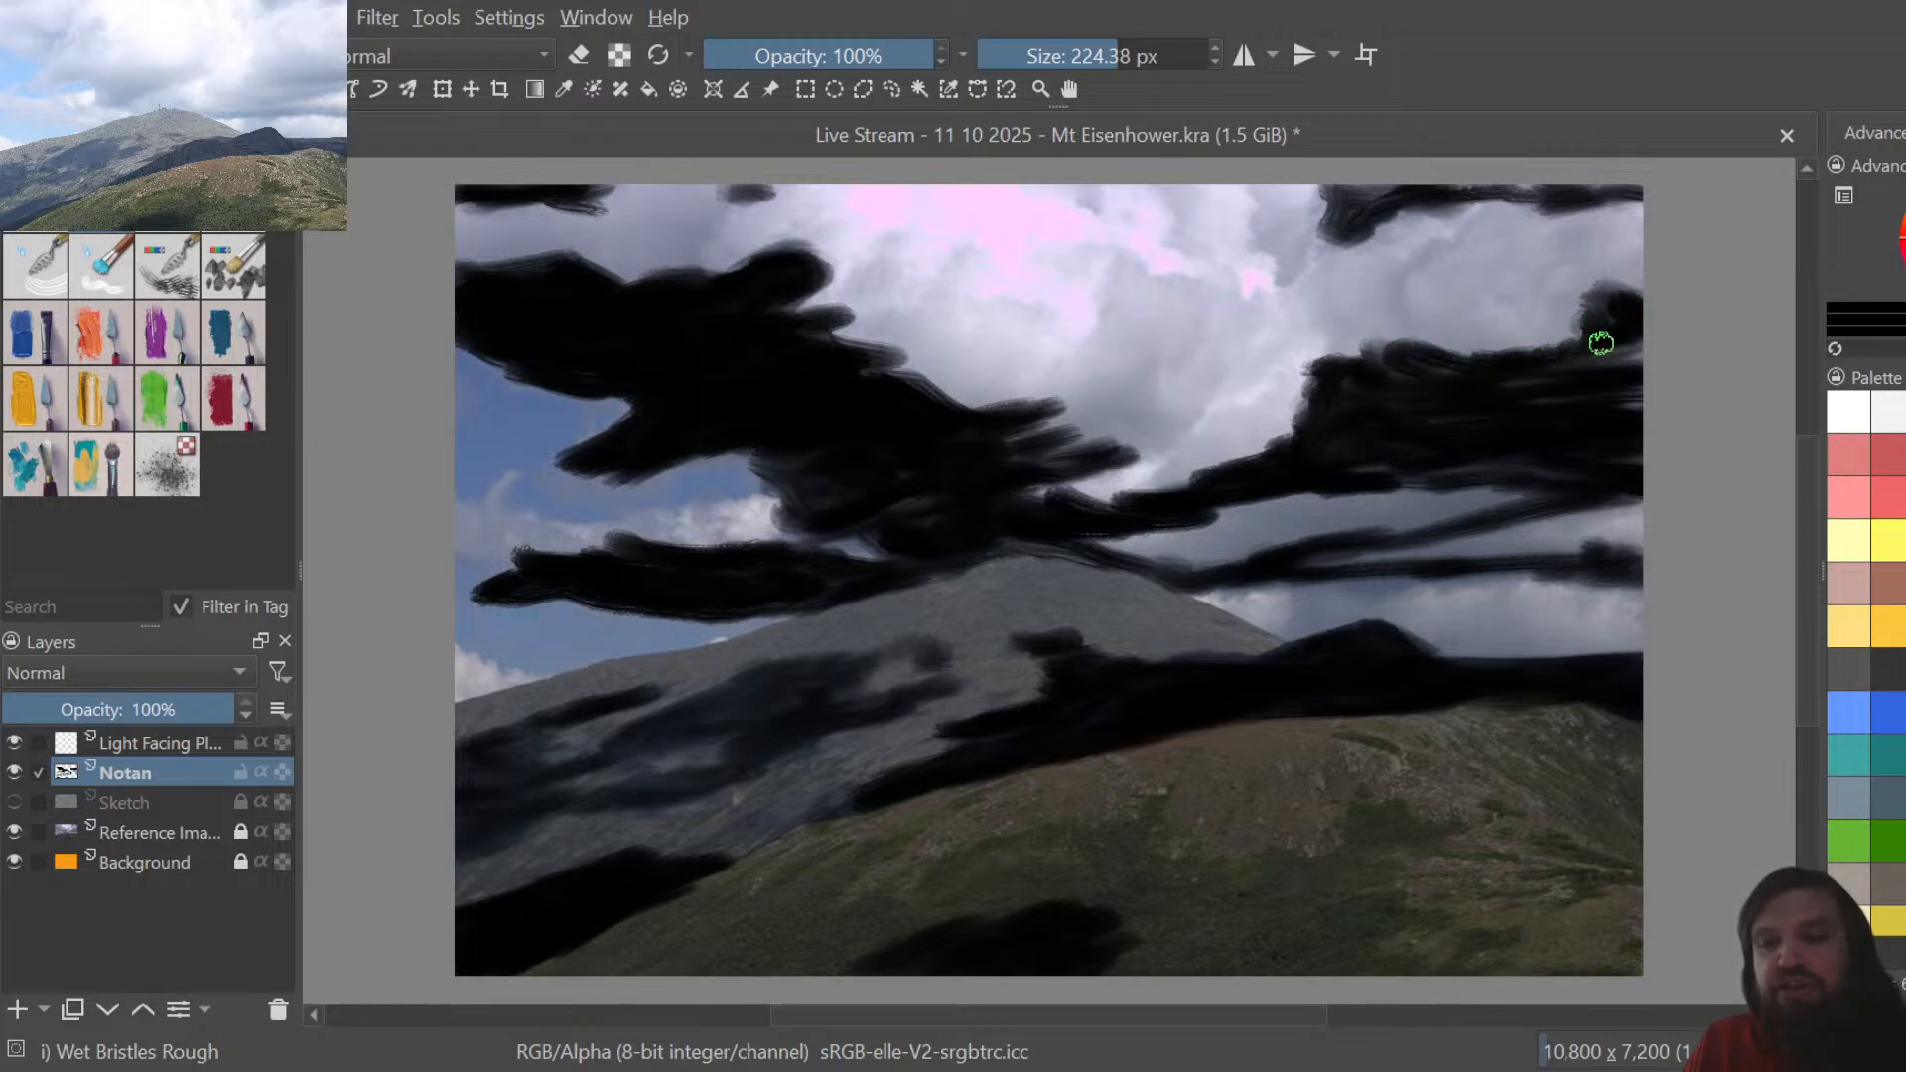
# Fill the right-hand cloud mass solid black, merge its lower bands toward the summit, and thicken the central cloud's right tip
pyautogui.moveTo(1601, 343)
pyautogui.mouseDown()
pyautogui.moveTo(1566, 365)
pyautogui.moveTo(1618, 357)
pyautogui.mouseUp()
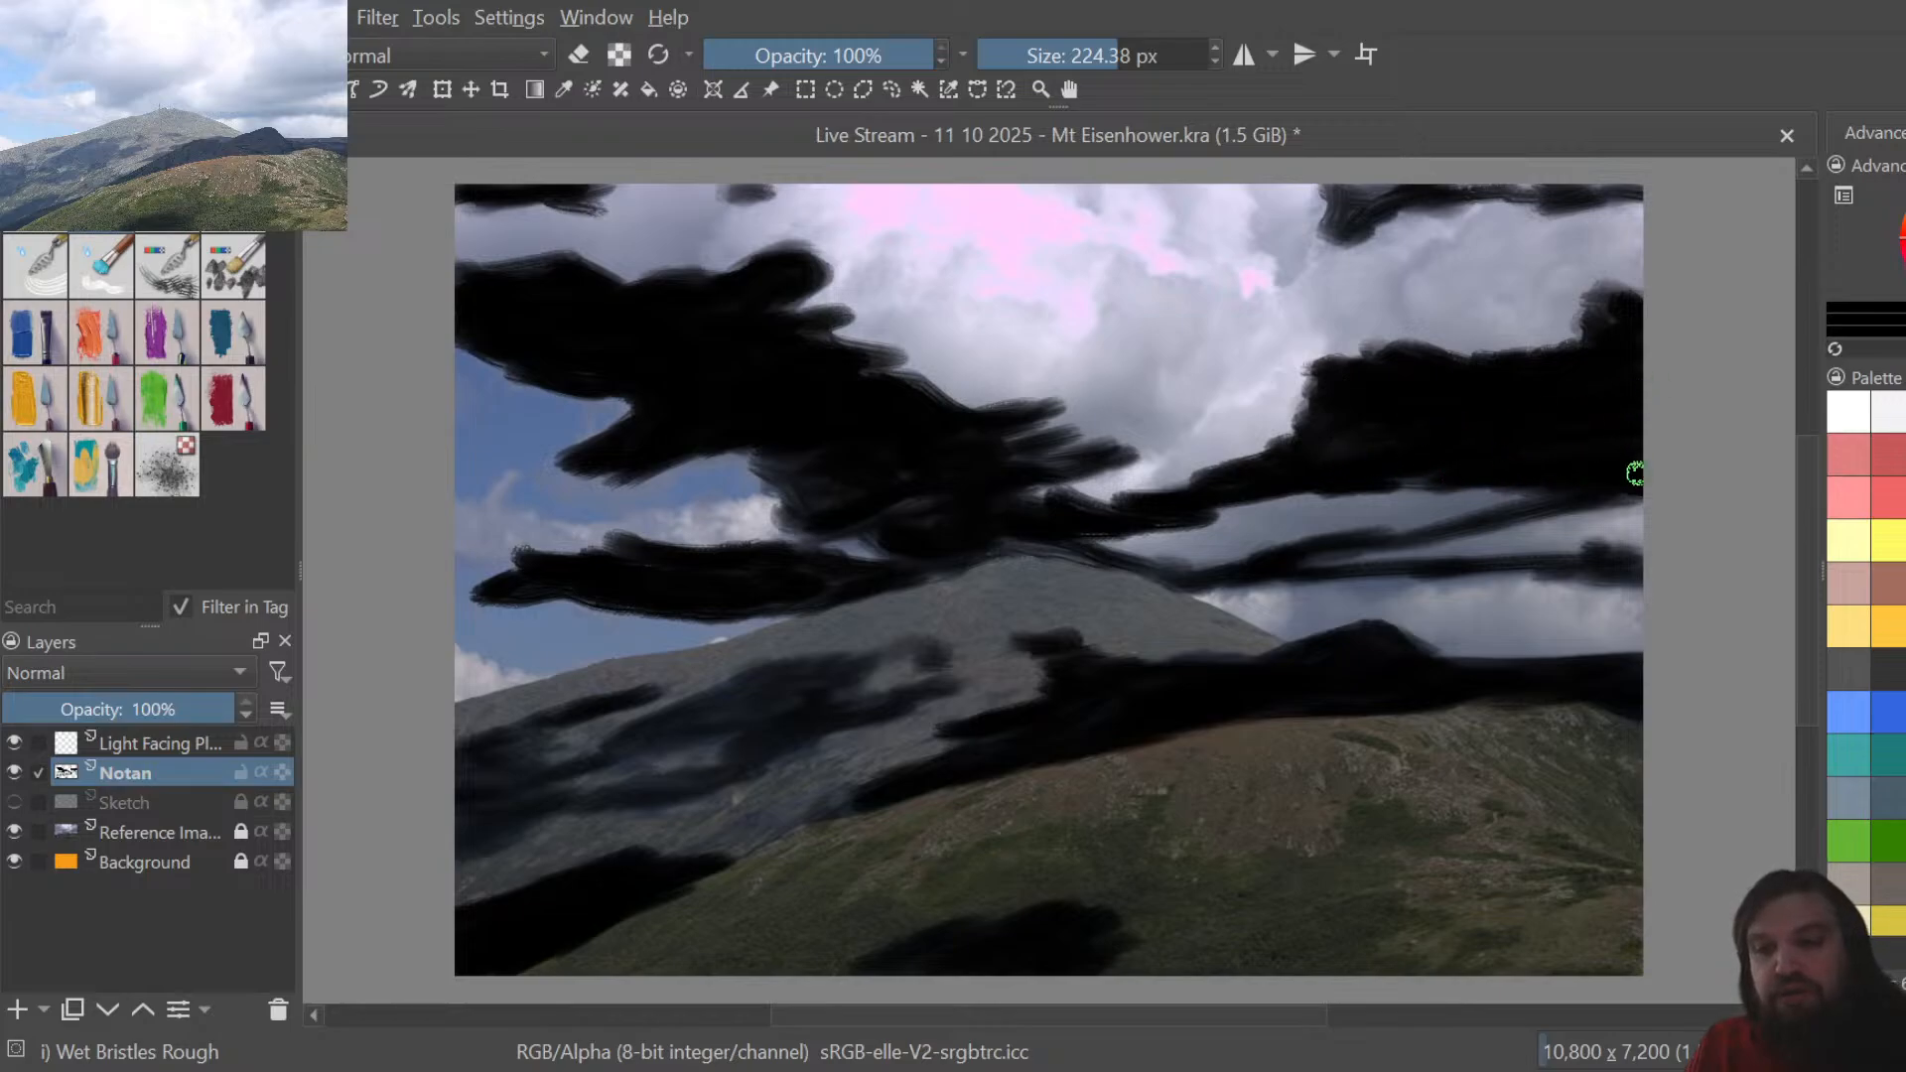
pyautogui.moveTo(1565, 494)
pyautogui.mouseDown()
pyautogui.moveTo(1463, 510)
pyautogui.moveTo(1502, 497)
pyautogui.moveTo(1403, 494)
pyautogui.moveTo(1441, 463)
pyautogui.mouseUp()
pyautogui.moveTo(1369, 413)
pyautogui.mouseDown()
pyautogui.moveTo(1322, 482)
pyautogui.moveTo(1208, 519)
pyautogui.moveTo(1082, 520)
pyautogui.moveTo(1021, 488)
pyautogui.moveTo(1104, 544)
pyautogui.moveTo(1209, 575)
pyautogui.moveTo(1502, 499)
pyautogui.moveTo(1470, 493)
pyautogui.moveTo(1390, 537)
pyautogui.moveTo(1299, 544)
pyautogui.moveTo(1345, 490)
pyautogui.moveTo(1150, 535)
pyautogui.moveTo(1296, 528)
pyautogui.moveTo(1210, 519)
pyautogui.mouseUp()
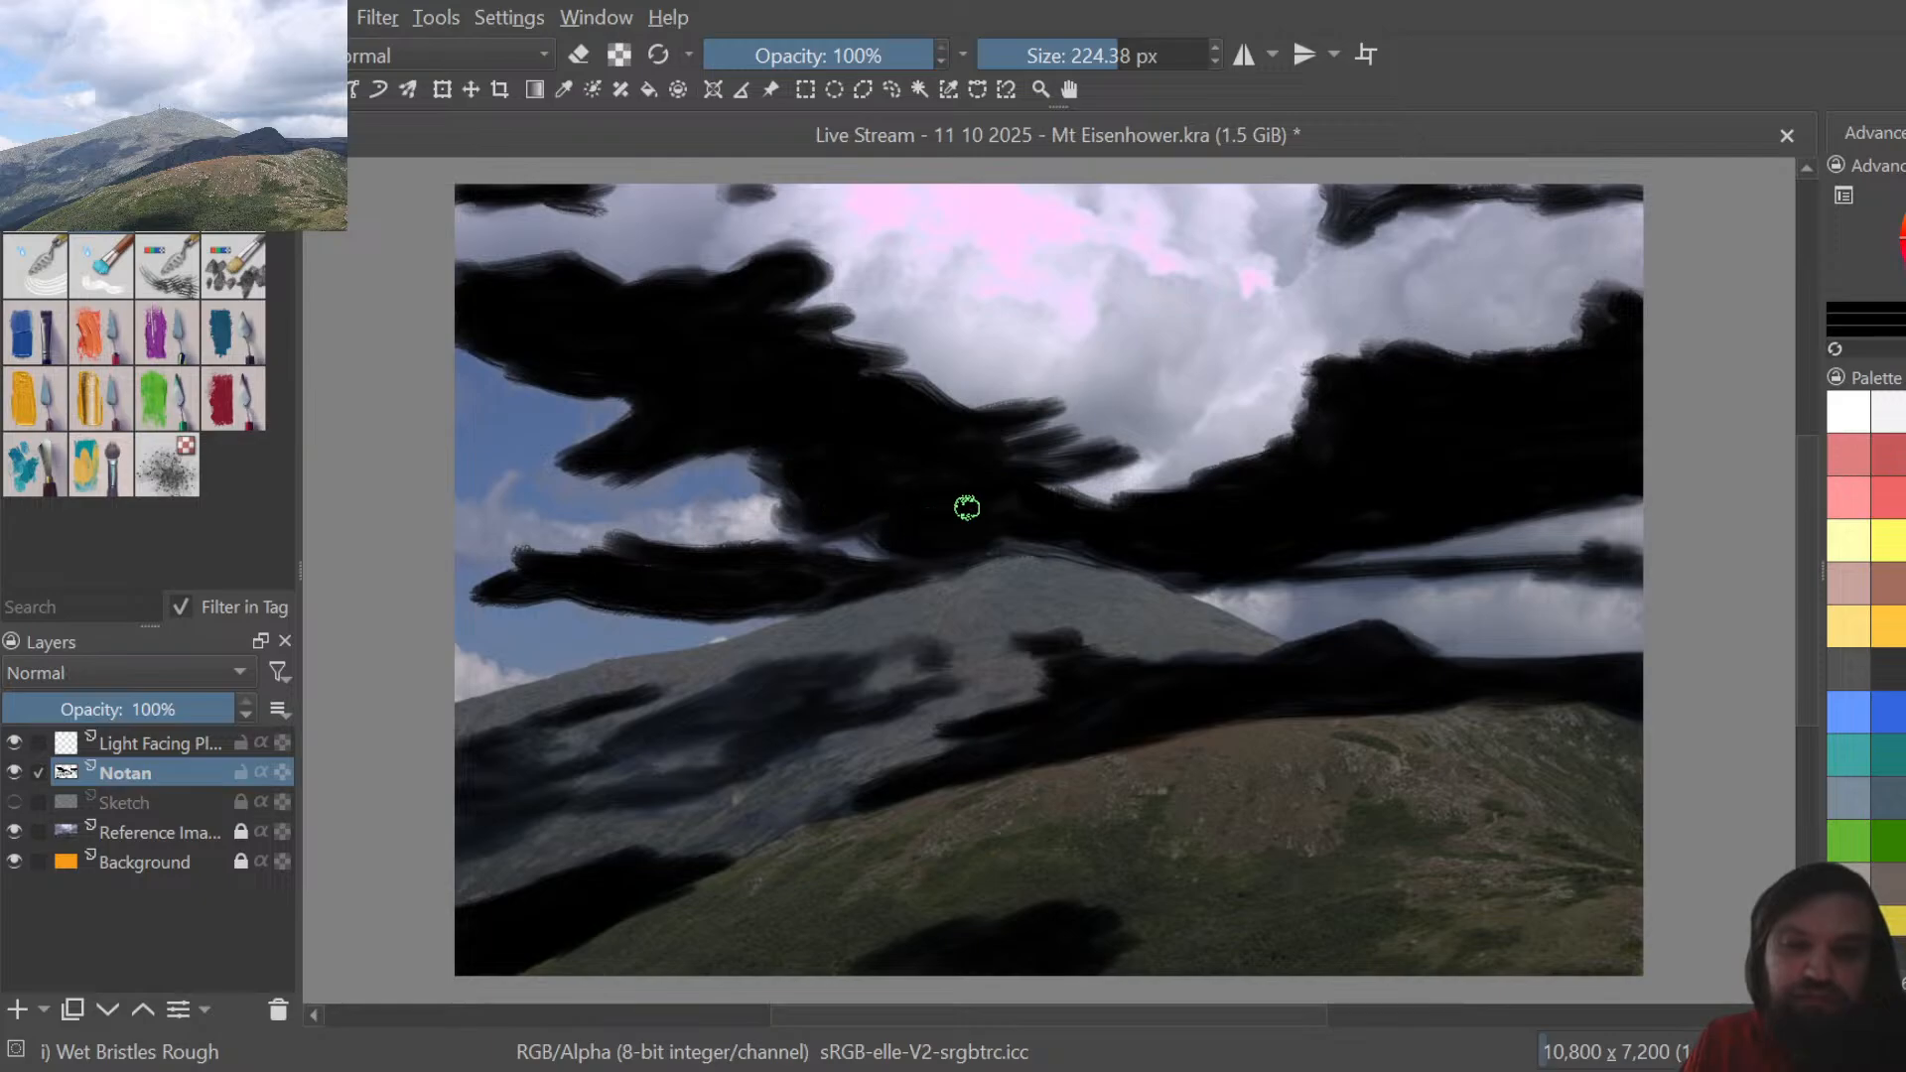
pyautogui.moveTo(967, 508)
pyautogui.mouseDown()
pyautogui.moveTo(1117, 458)
pyautogui.moveTo(987, 440)
pyautogui.moveTo(1045, 436)
pyautogui.moveTo(1038, 409)
pyautogui.moveTo(1147, 453)
pyautogui.moveTo(1085, 409)
pyautogui.moveTo(947, 407)
pyautogui.moveTo(860, 360)
pyautogui.moveTo(885, 354)
pyautogui.moveTo(833, 344)
pyautogui.moveTo(894, 345)
pyautogui.moveTo(817, 331)
pyautogui.mouseUp()
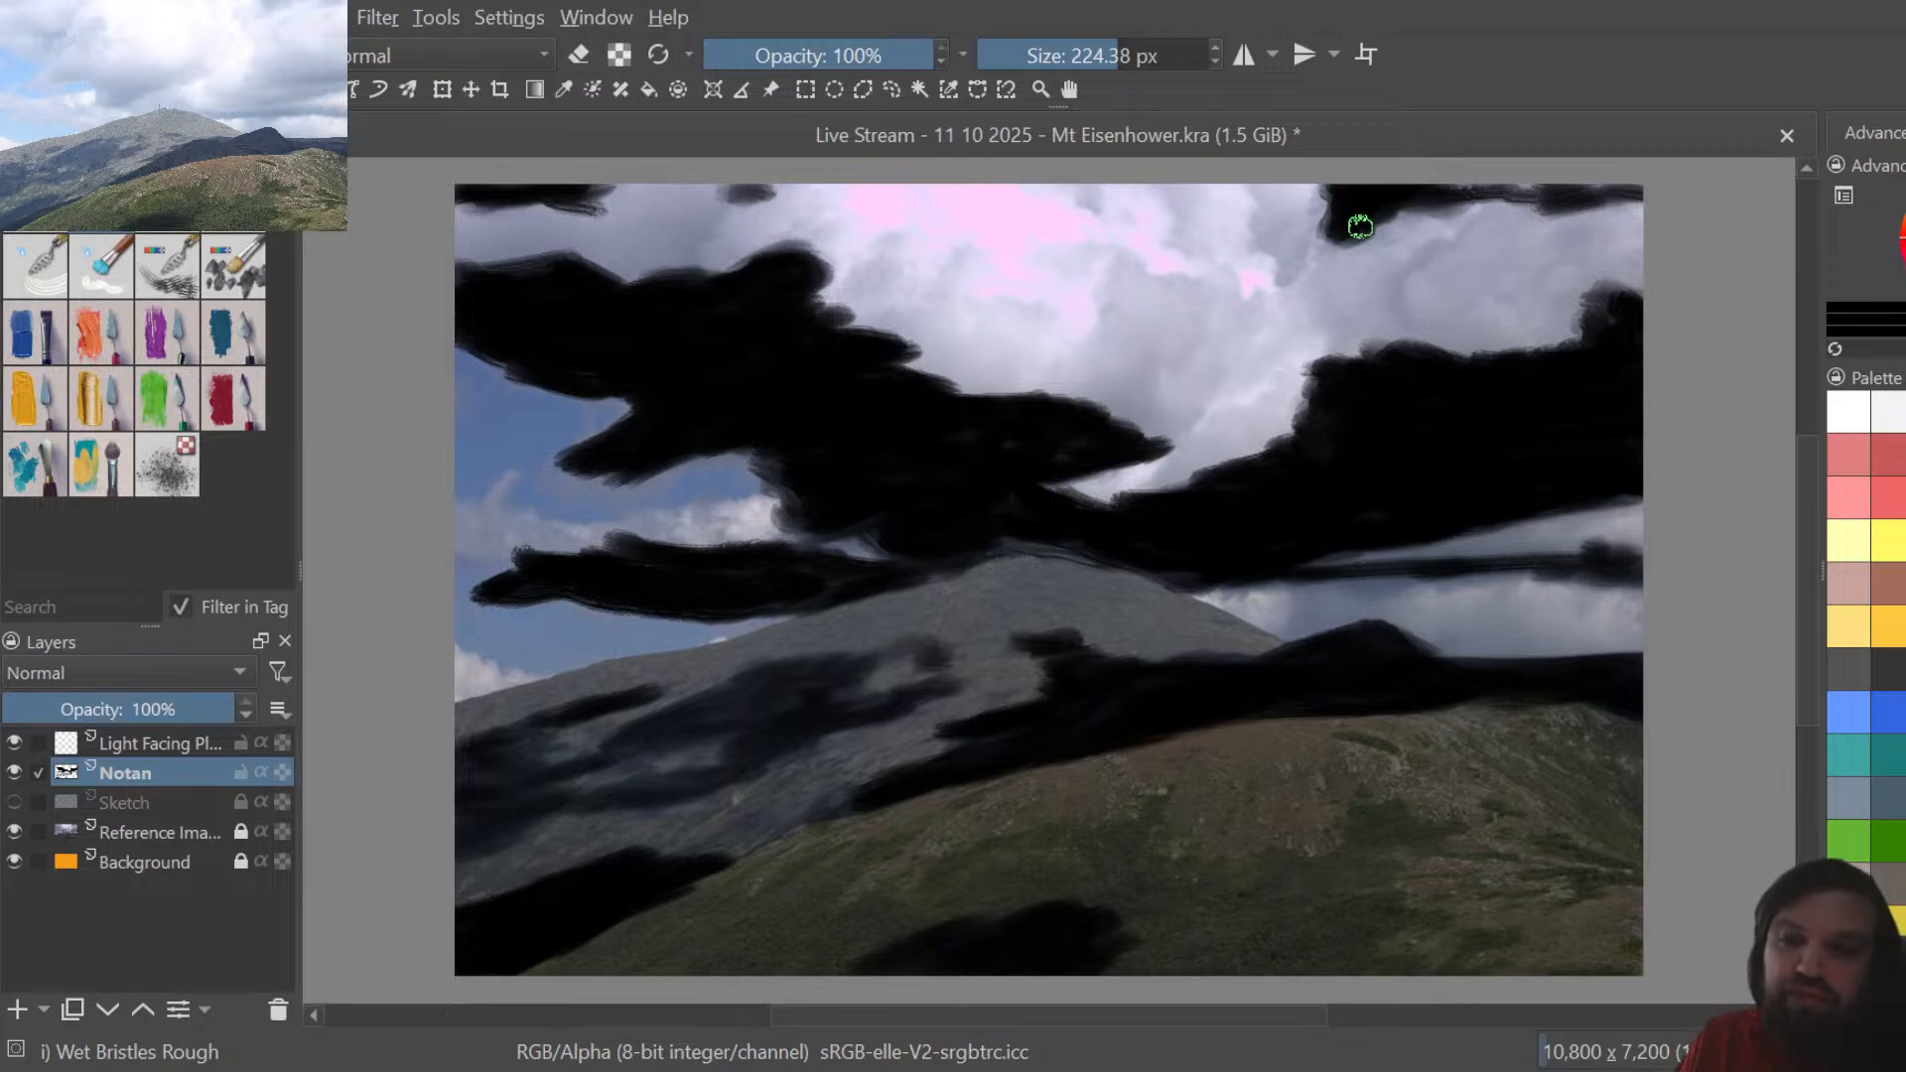
# Fill the upper-right corner cloud solid black and widen the low right cloud band, joining it to the small dark peak
pyautogui.moveTo(1359, 226)
pyautogui.mouseDown()
pyautogui.moveTo(1449, 193)
pyautogui.moveTo(1635, 192)
pyautogui.mouseUp()
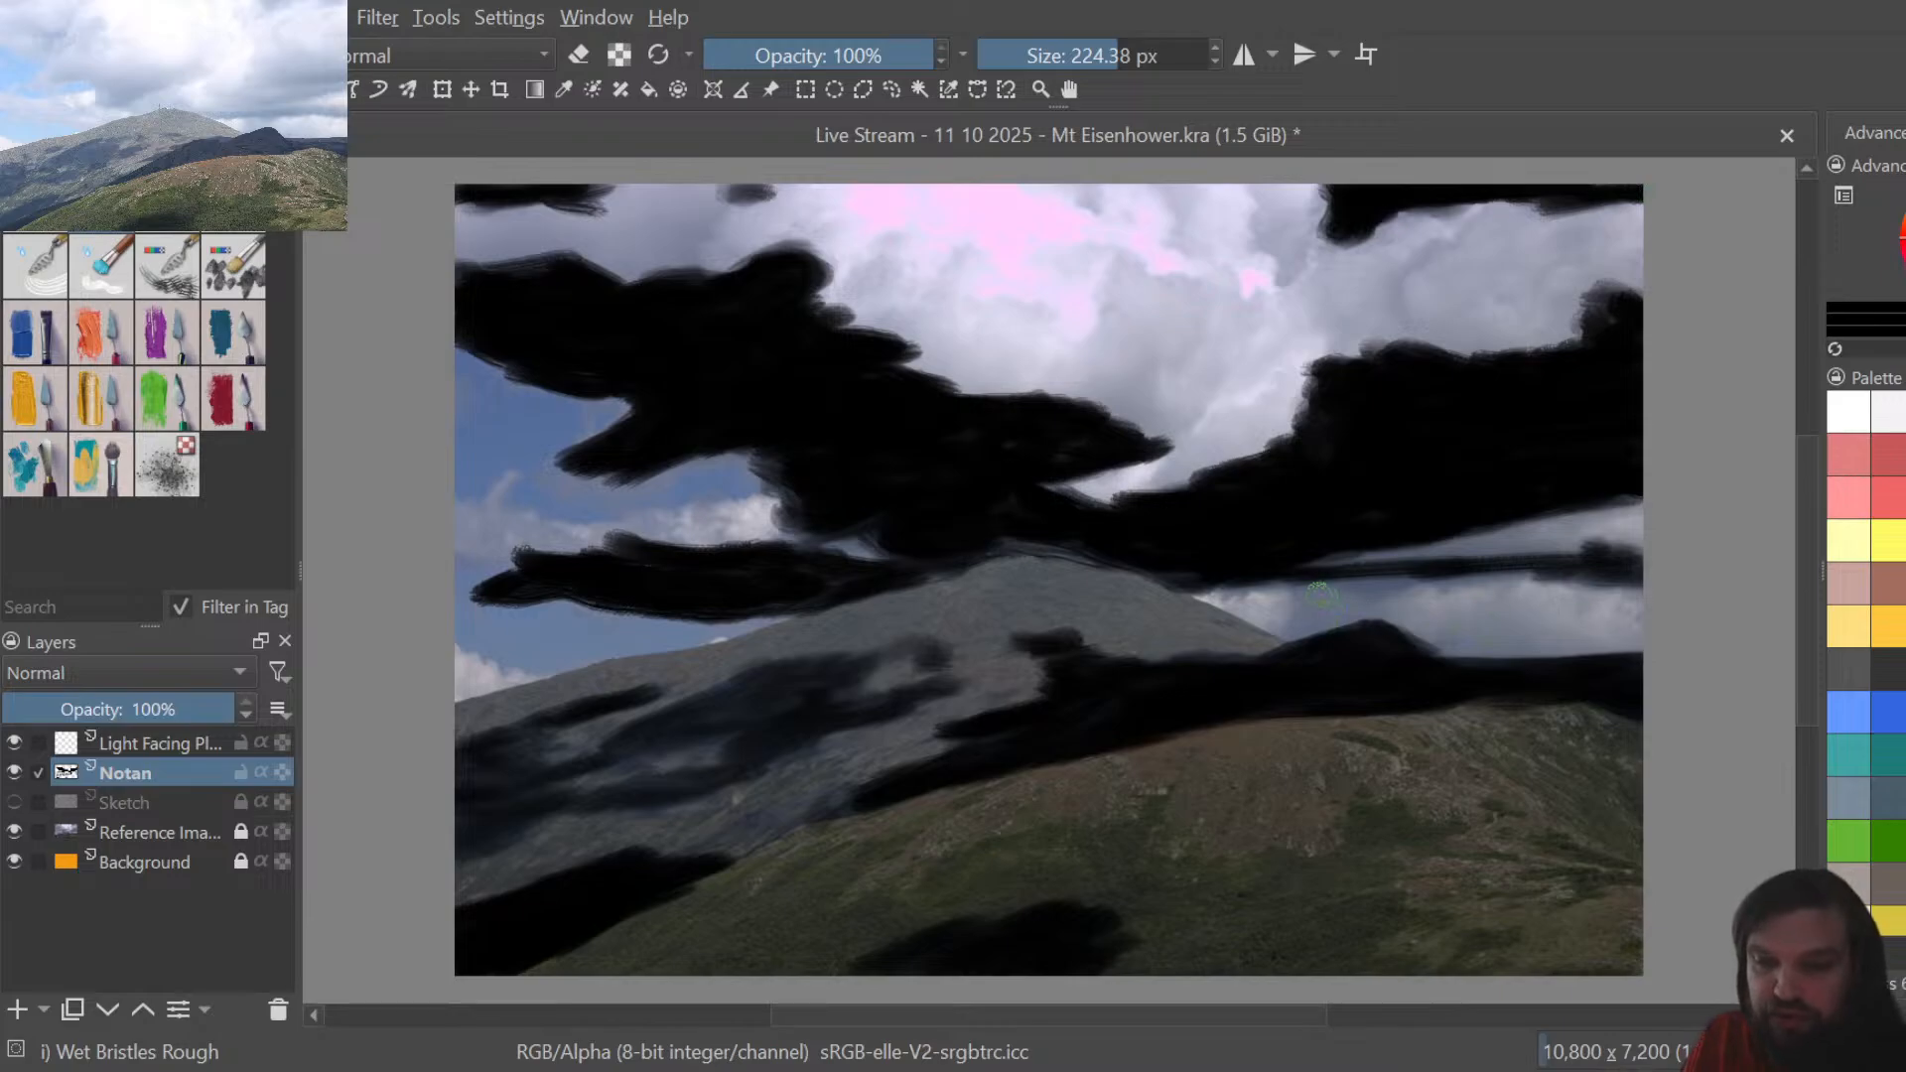
pyautogui.moveTo(1320, 595)
pyautogui.mouseDown()
pyautogui.moveTo(1305, 611)
pyautogui.moveTo(1340, 616)
pyautogui.moveTo(1384, 593)
pyautogui.moveTo(1325, 603)
pyautogui.moveTo(1414, 575)
pyautogui.moveTo(1623, 574)
pyautogui.mouseUp()
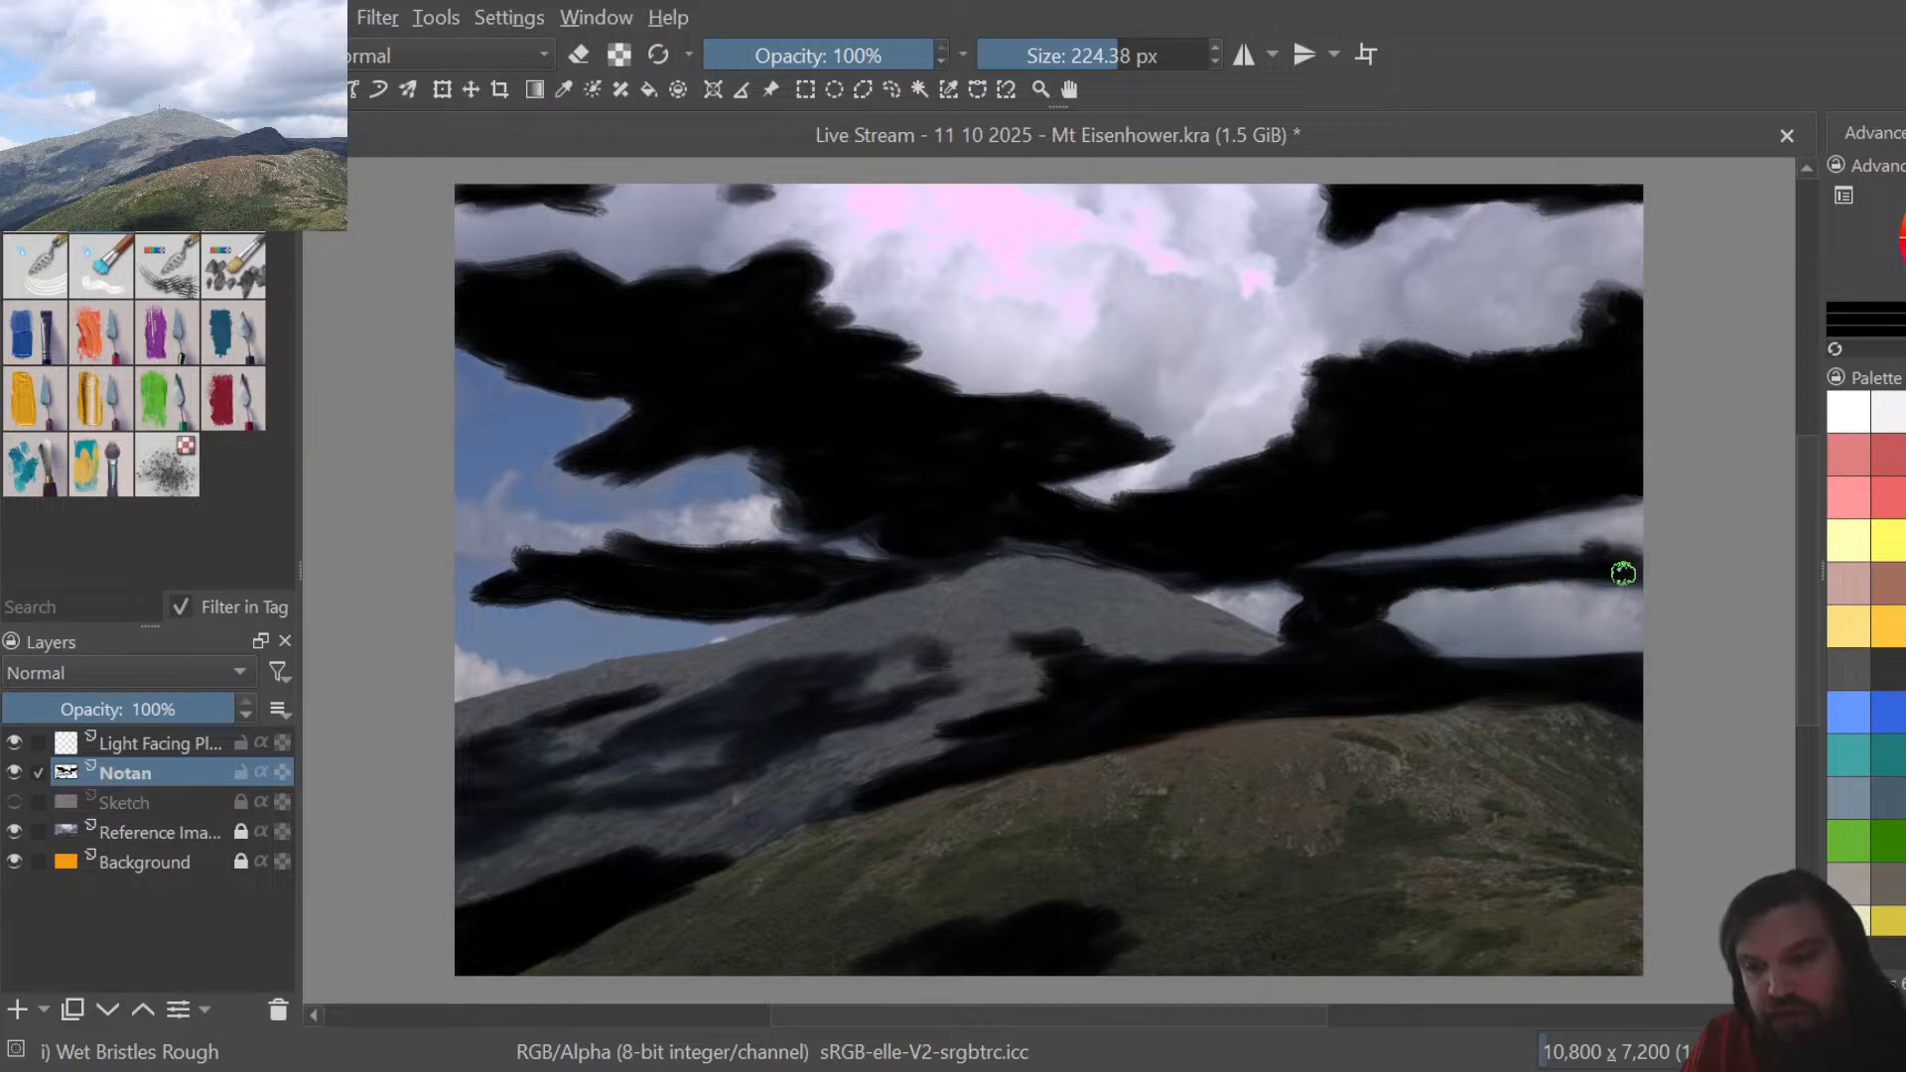
pyautogui.moveTo(1315, 562)
pyautogui.mouseDown()
pyautogui.moveTo(1485, 536)
pyautogui.moveTo(1482, 553)
pyautogui.moveTo(1582, 553)
pyautogui.moveTo(1480, 537)
pyautogui.mouseUp()
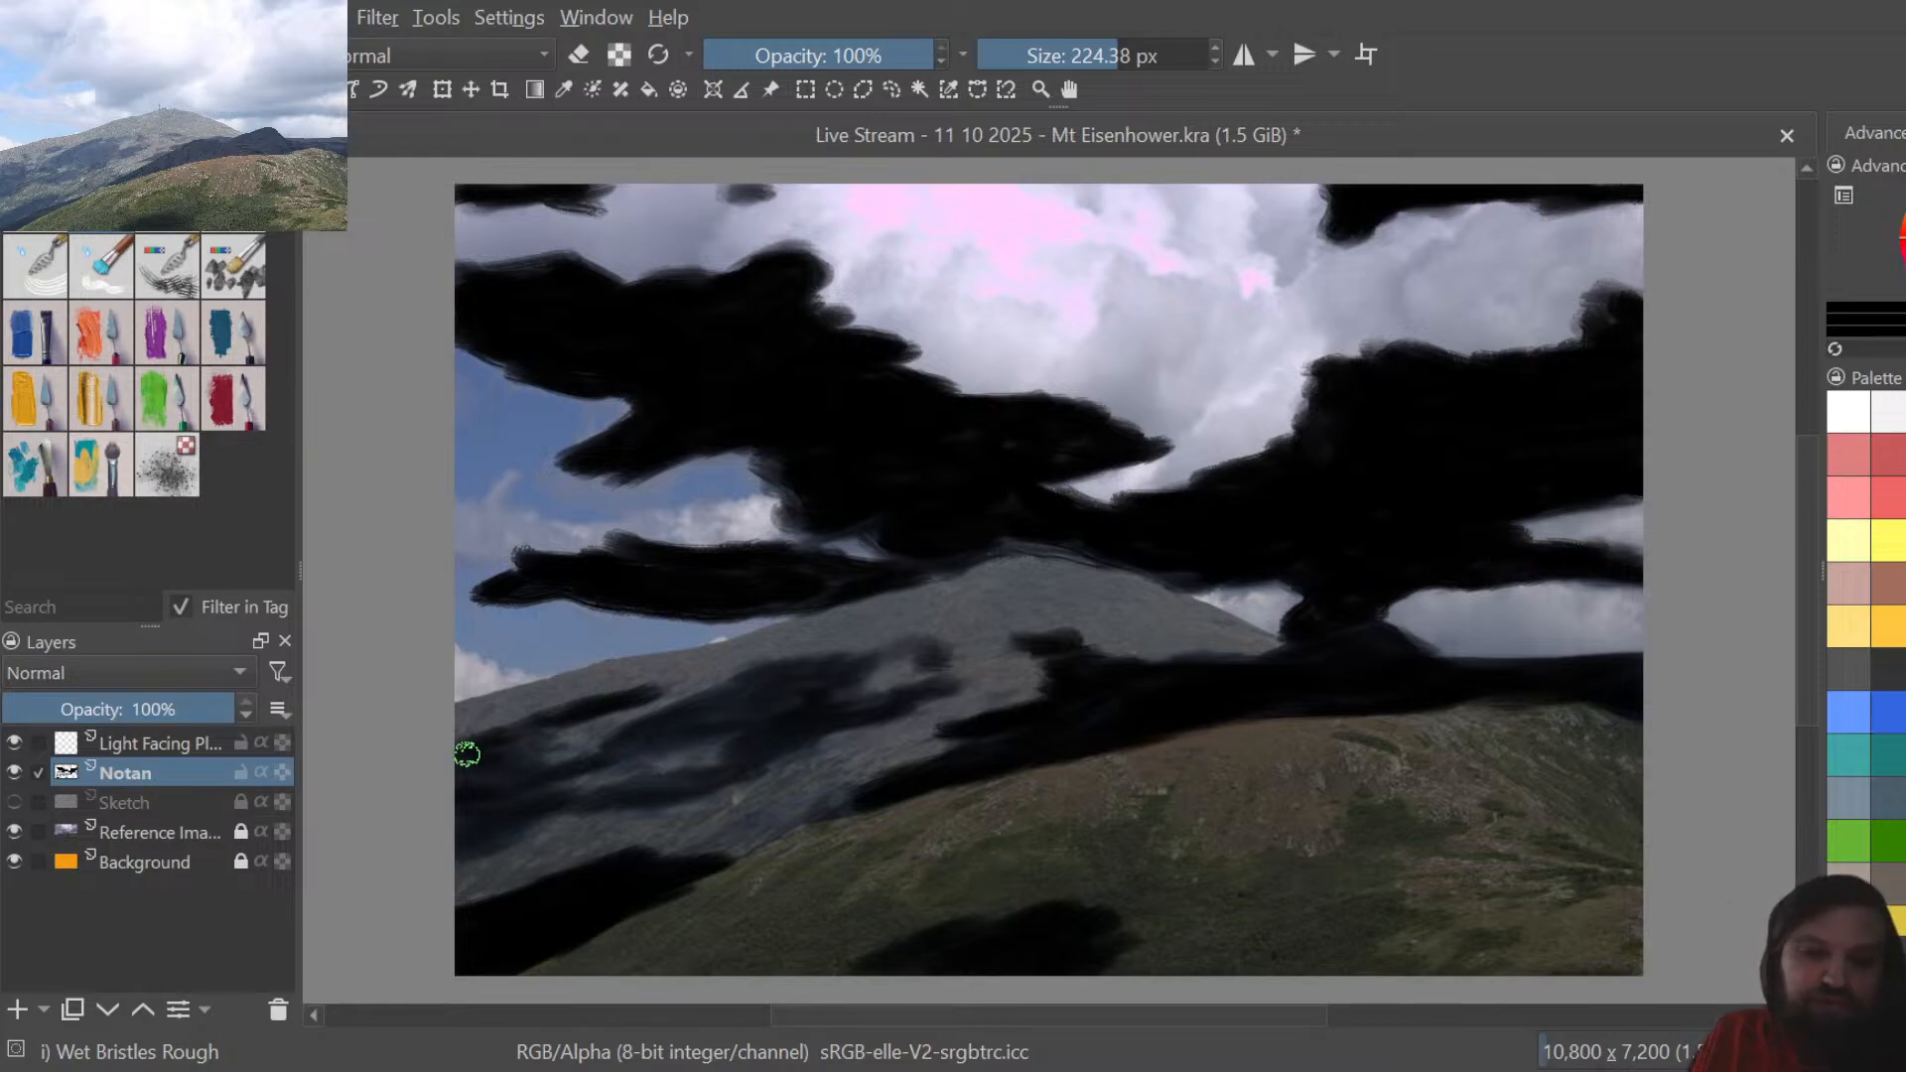
# Paint the mountain's left-slope shadows, the dark edge behind the foreground hill, and the foreground shadow patch solid black
pyautogui.moveTo(479, 752)
pyautogui.mouseDown()
pyautogui.moveTo(587, 701)
pyautogui.moveTo(493, 761)
pyautogui.moveTo(481, 842)
pyautogui.moveTo(547, 769)
pyautogui.moveTo(676, 715)
pyautogui.moveTo(670, 739)
pyautogui.mouseUp()
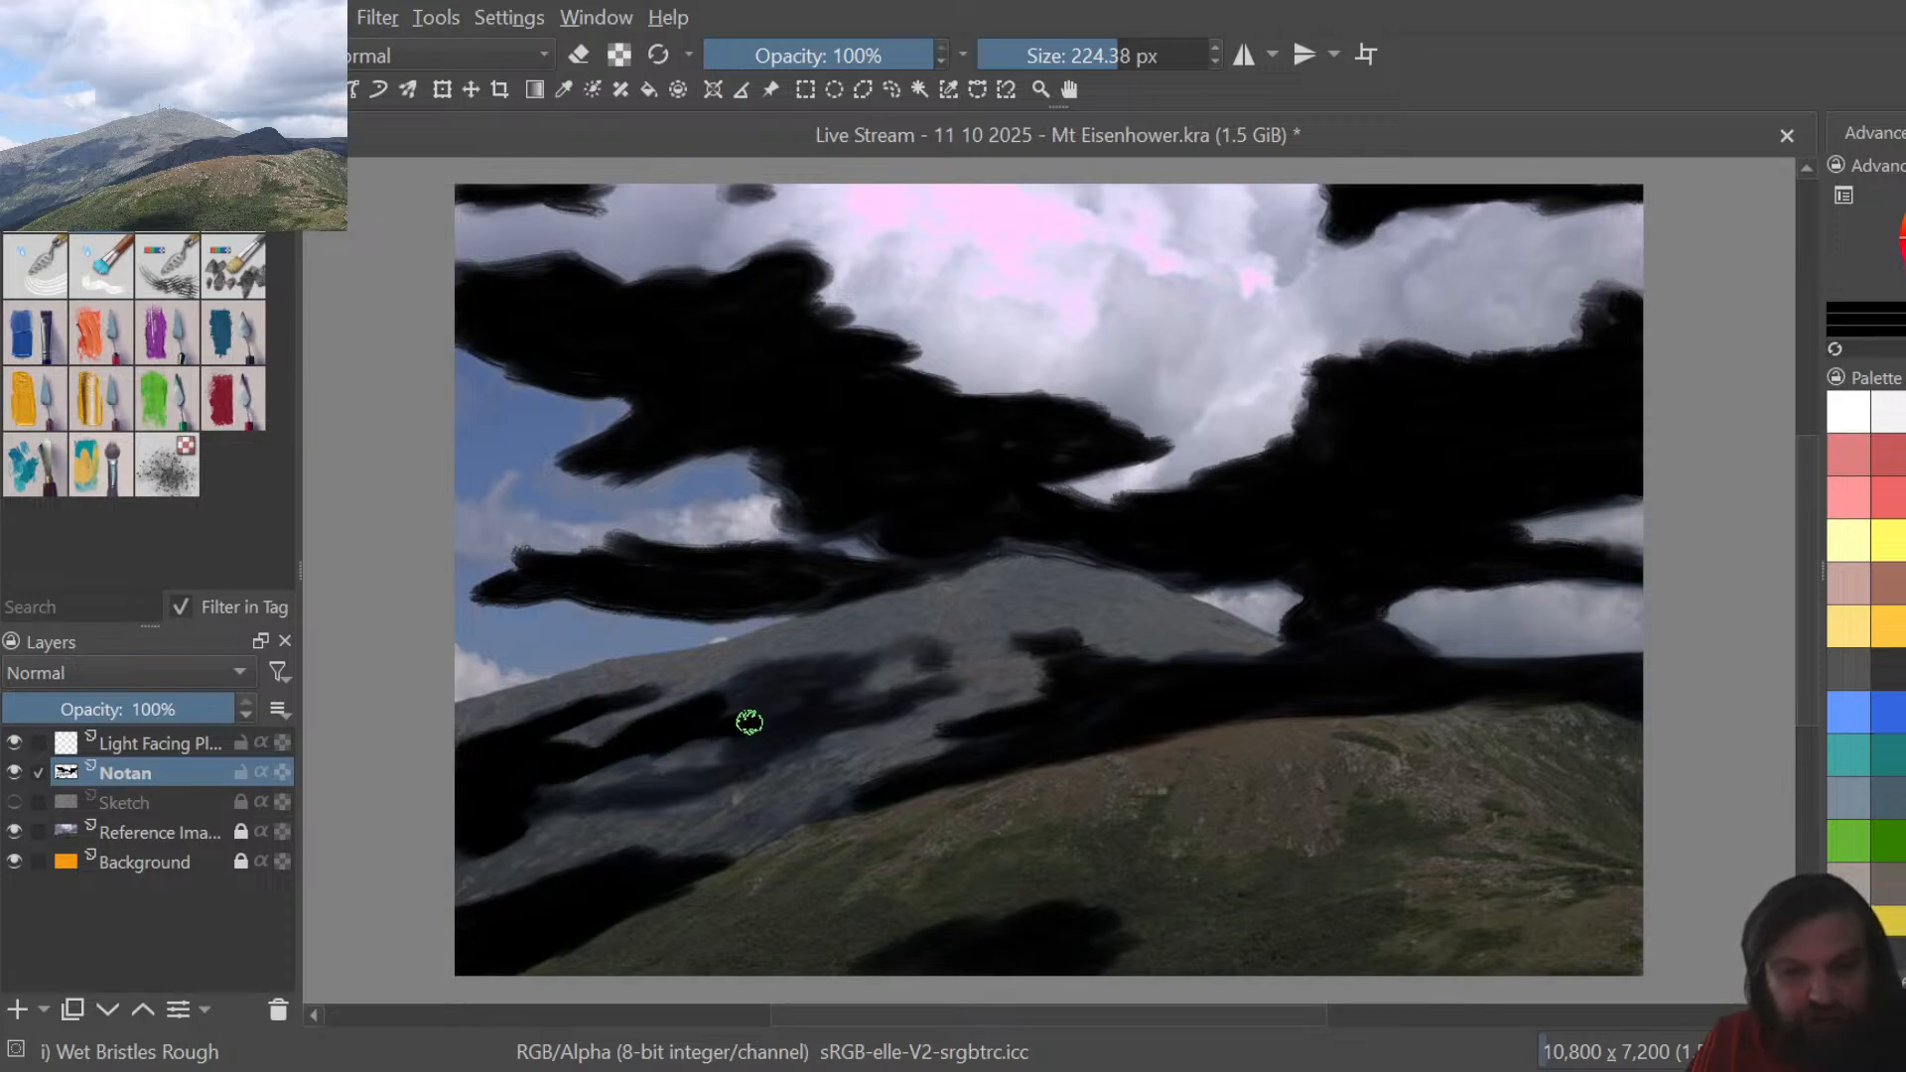
pyautogui.moveTo(581, 786)
pyautogui.mouseDown()
pyautogui.moveTo(731, 775)
pyautogui.moveTo(676, 784)
pyautogui.mouseUp()
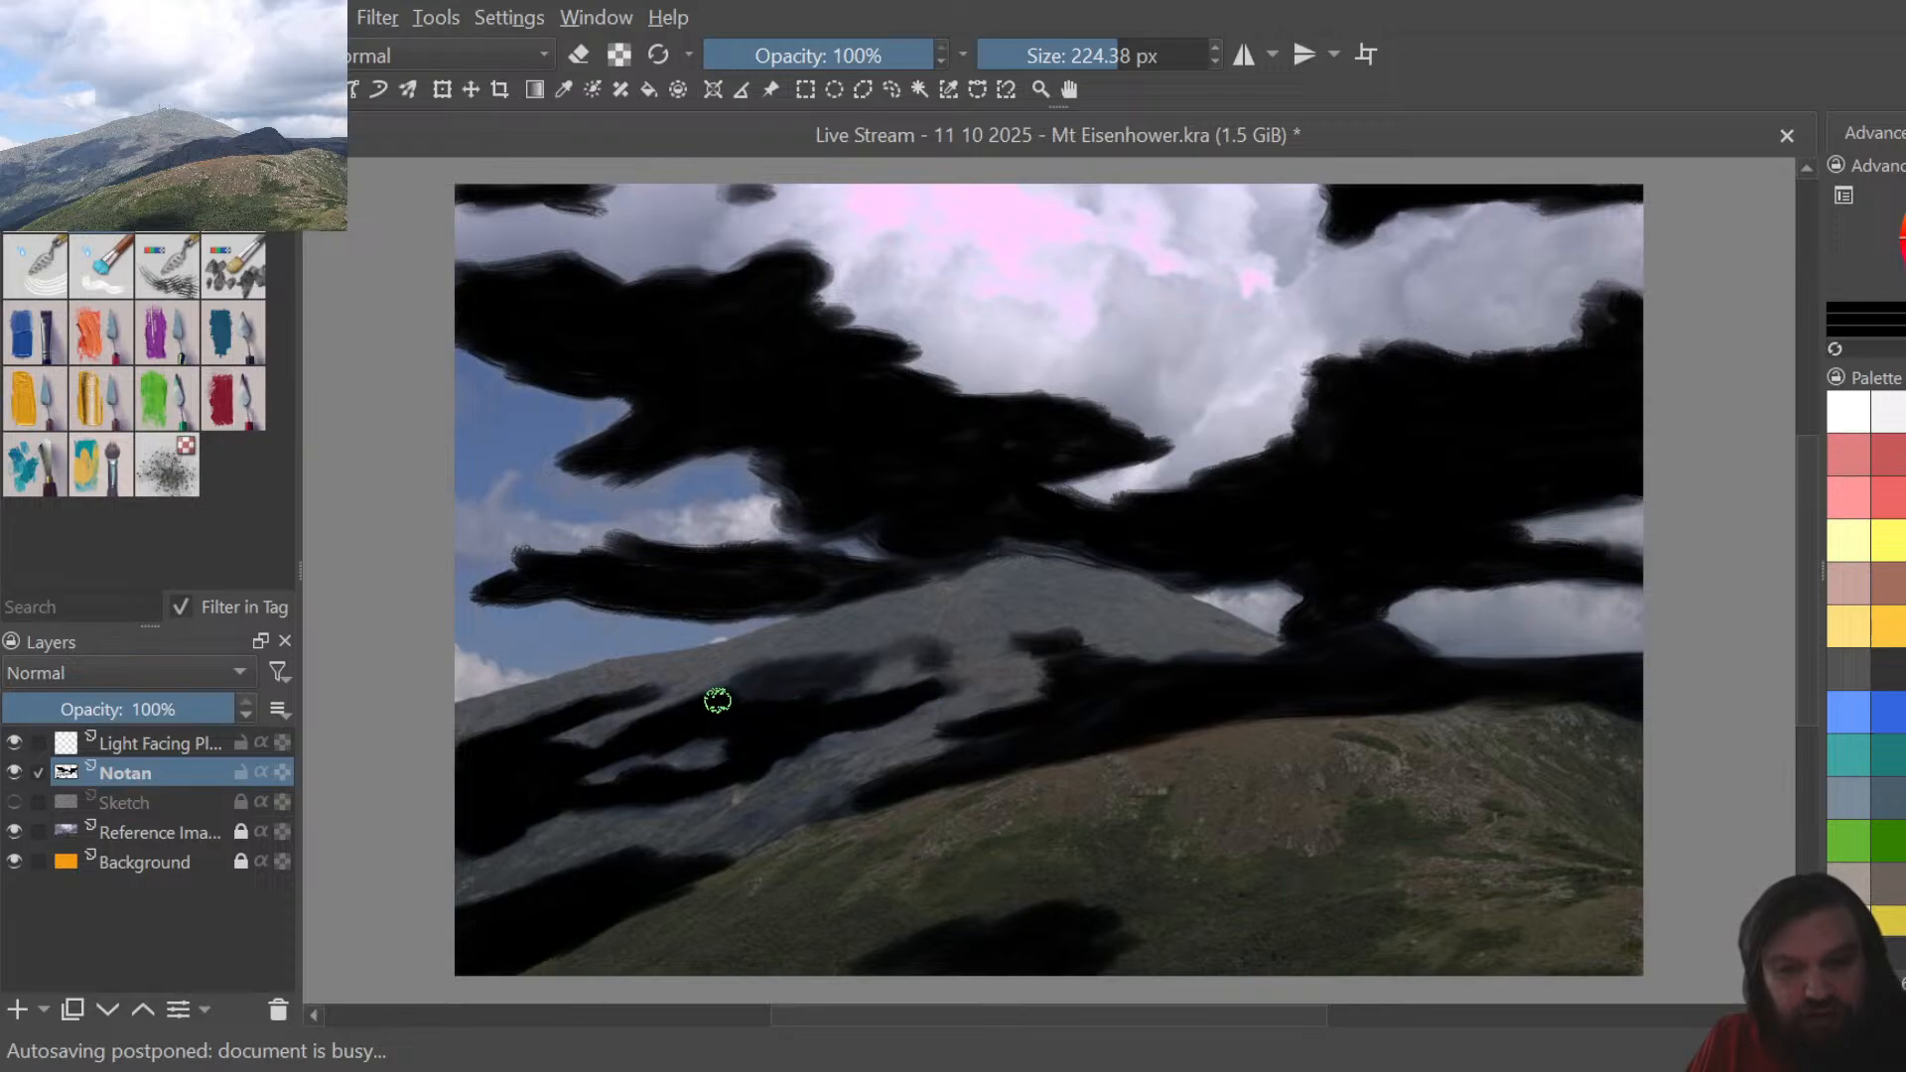
pyautogui.moveTo(714, 698); pyautogui.dragTo(932, 653)
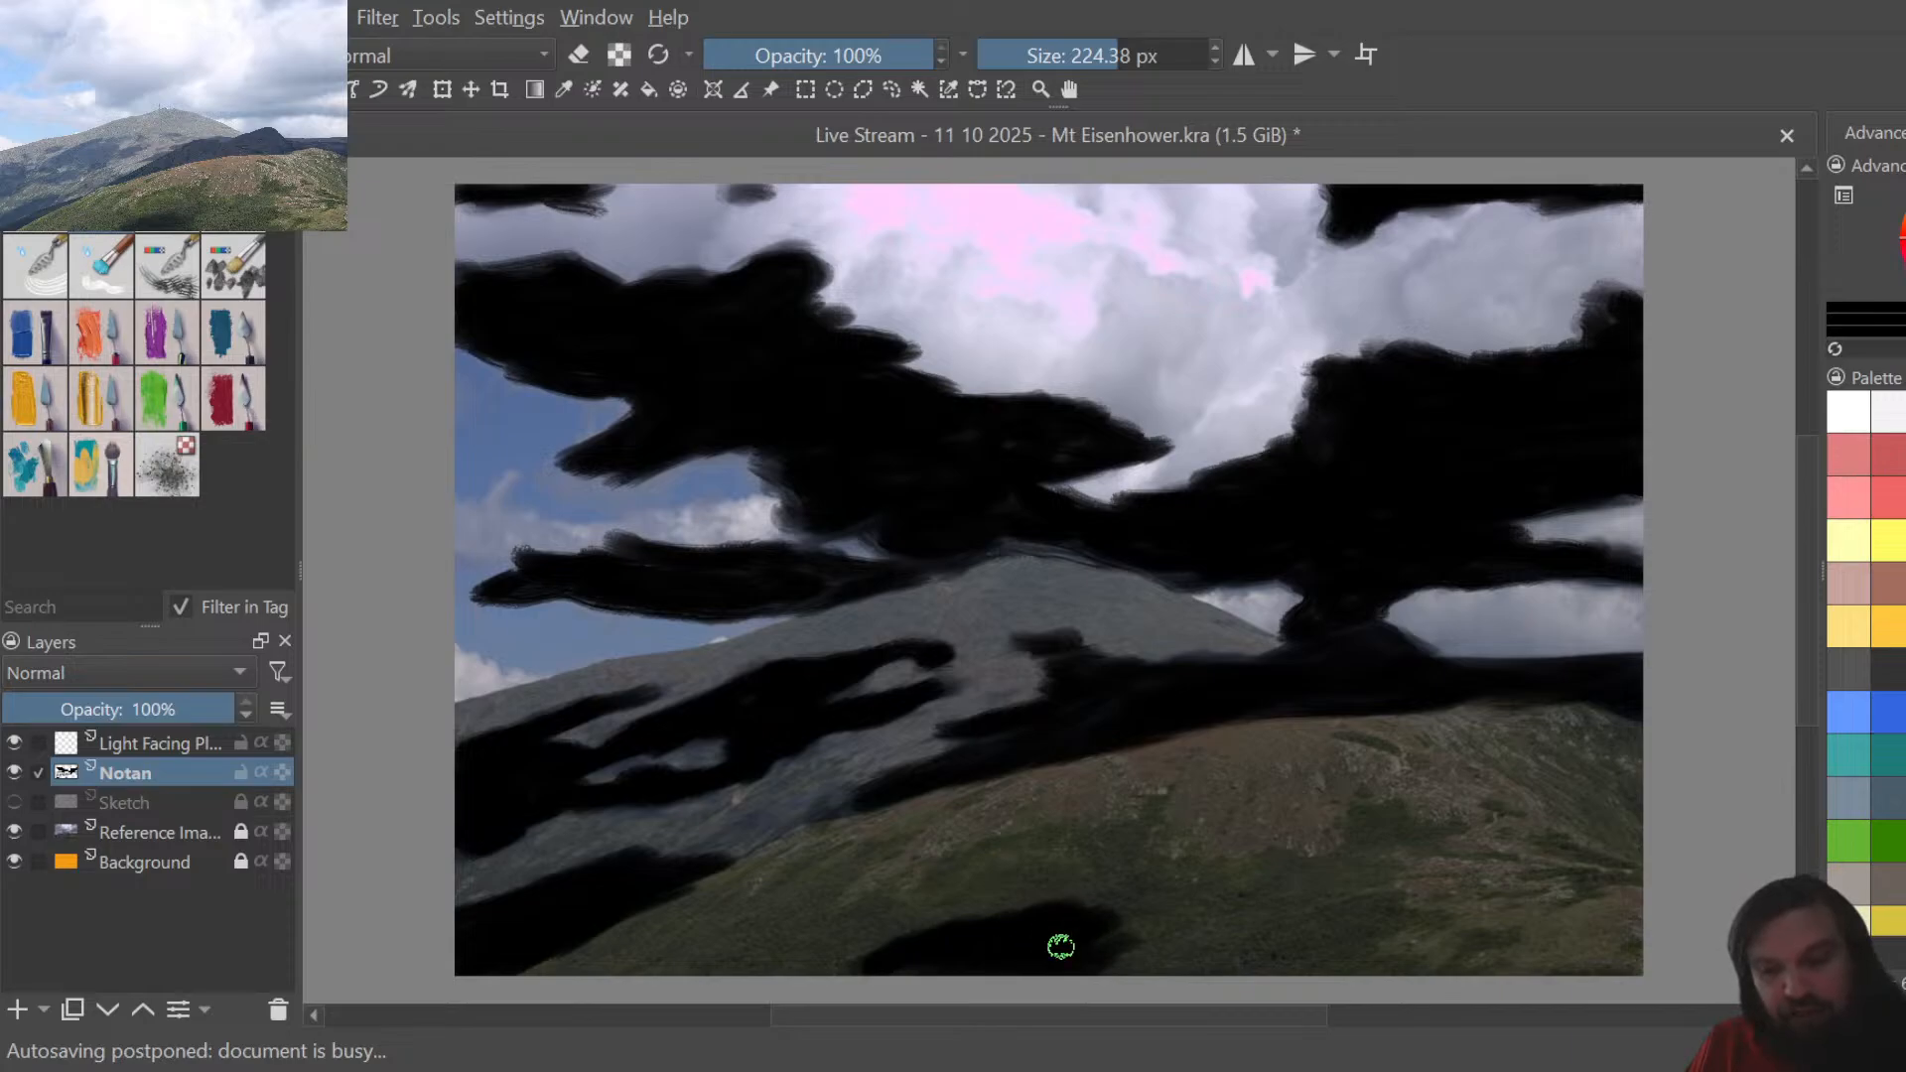
pyautogui.moveTo(1060, 945)
pyautogui.mouseDown()
pyautogui.moveTo(1122, 927)
pyautogui.moveTo(1134, 964)
pyautogui.mouseUp()
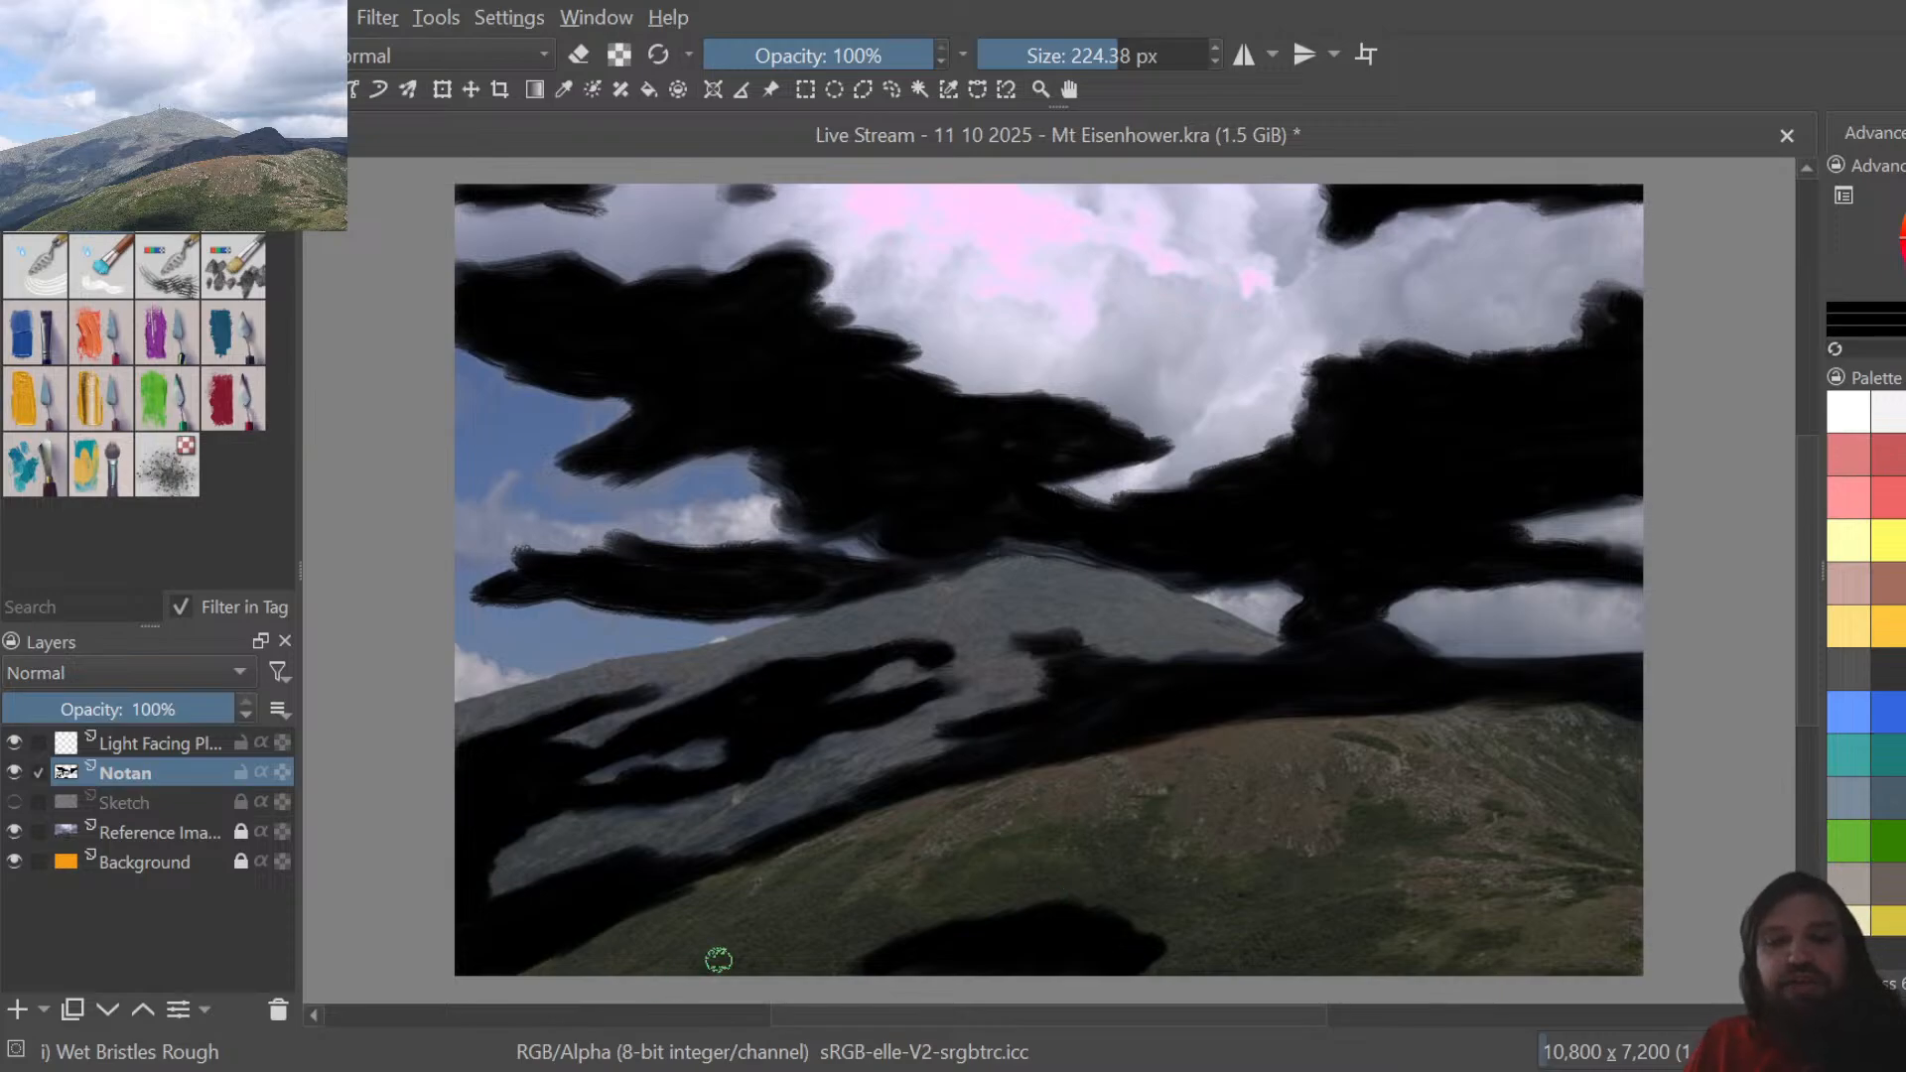
# Lock and hide the Notan layer, and make the Light Facing layer active
pyautogui.click(241, 772)
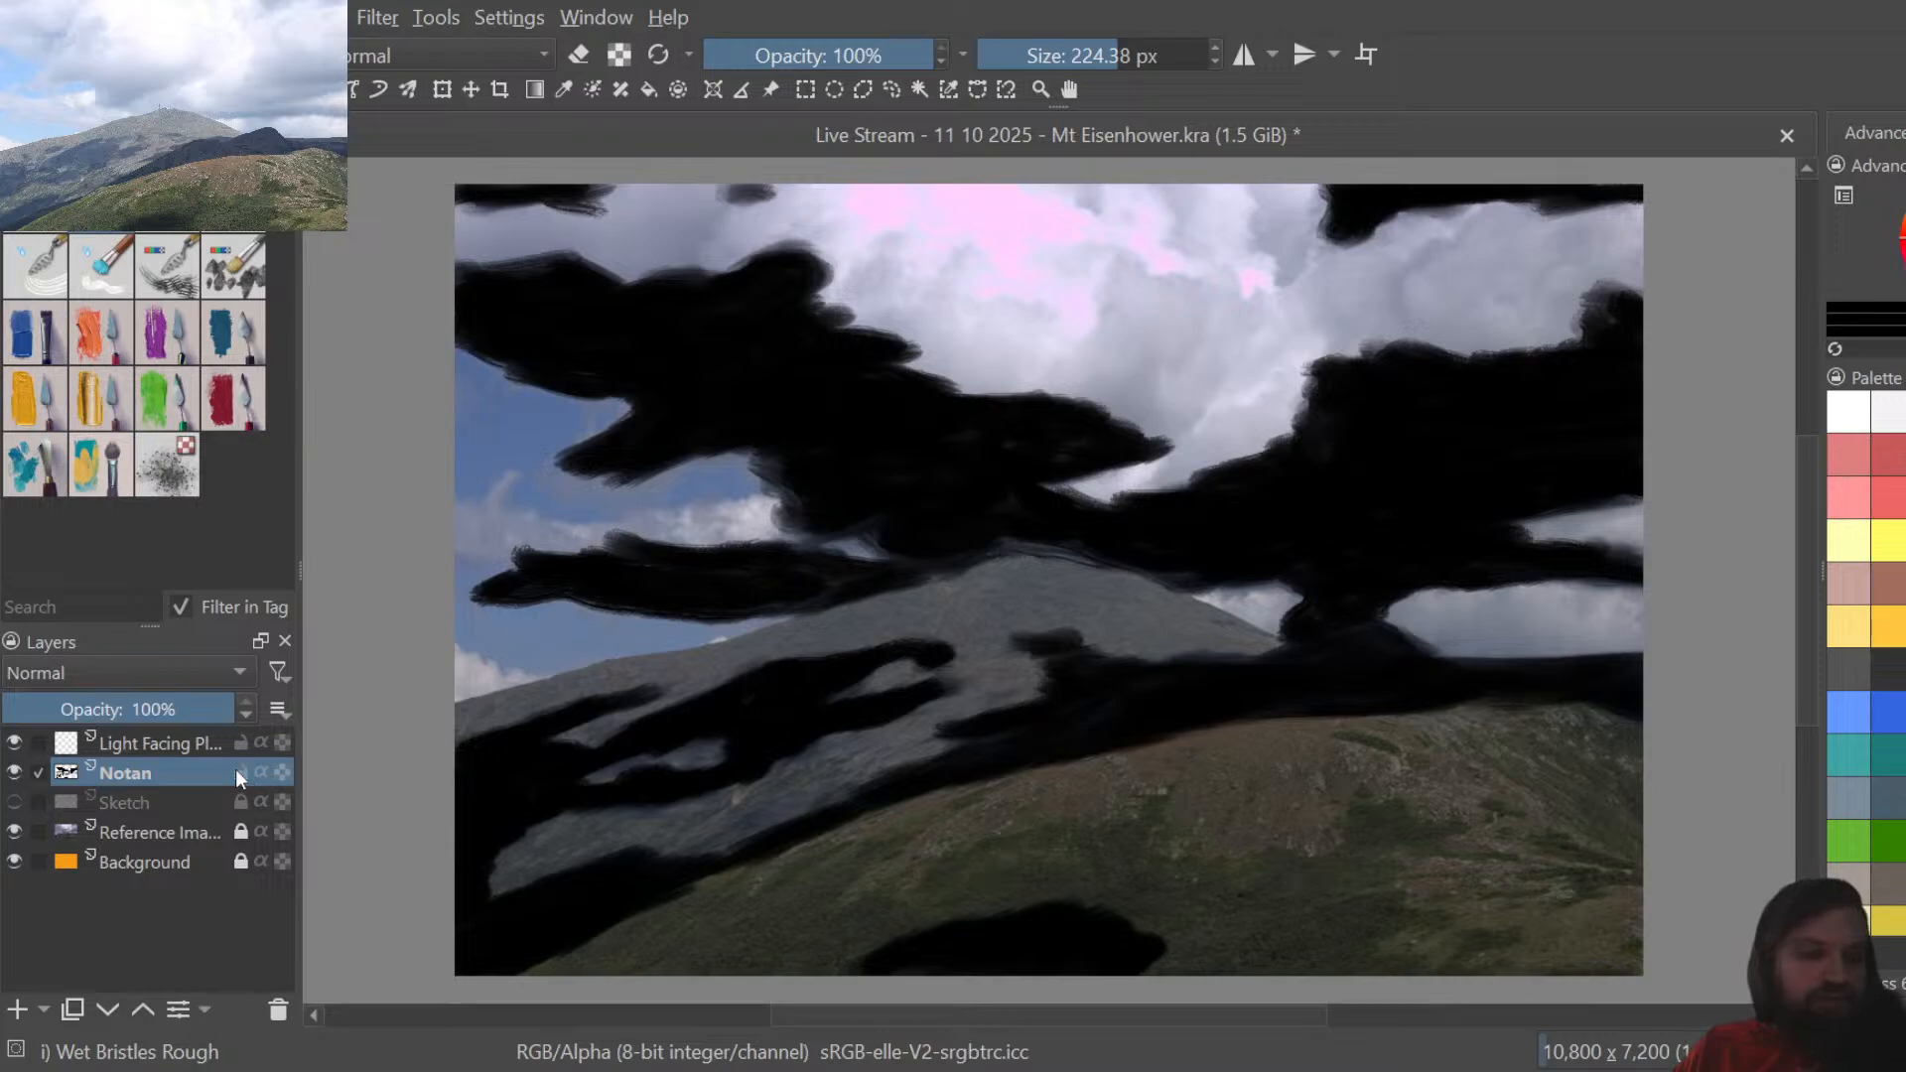
pyautogui.click(16, 770)
pyautogui.click(127, 744)
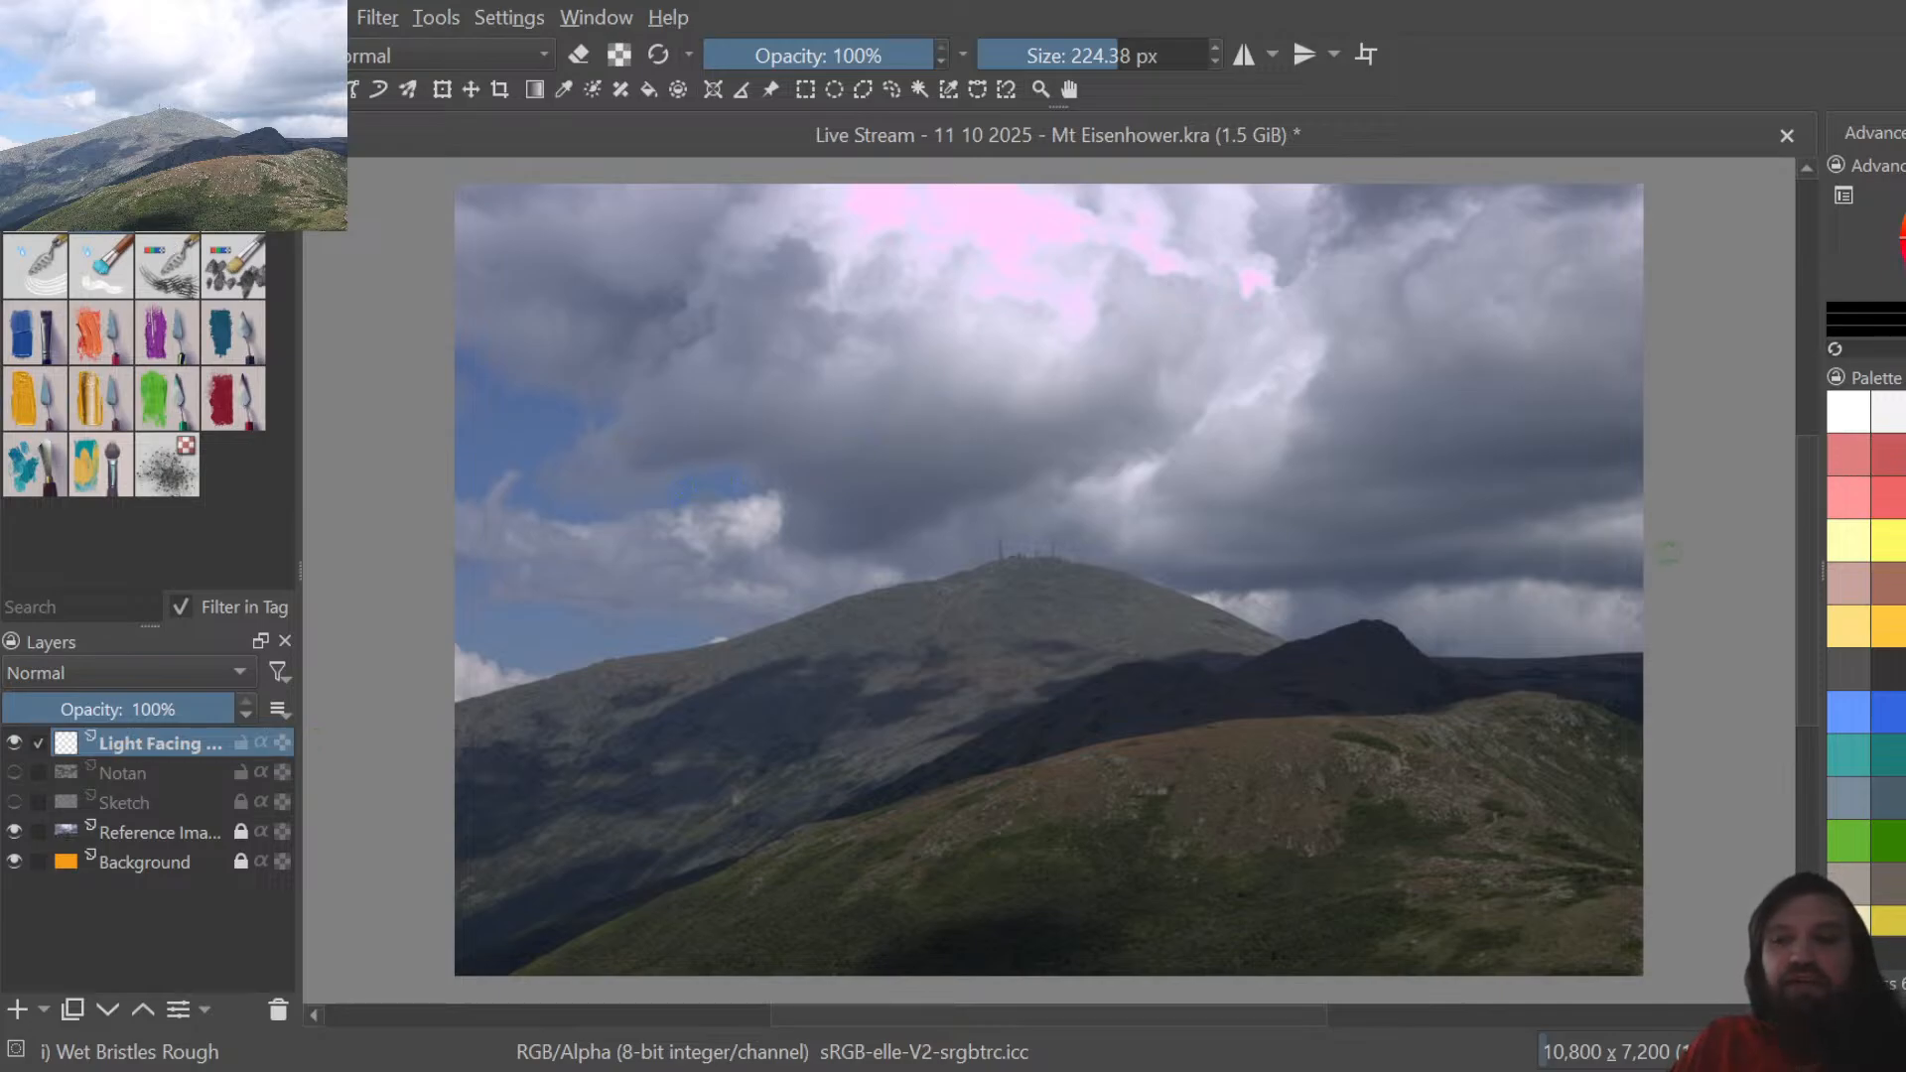
# Paint the mountain's left ridgeline, summit and the right boundary of its light-facing side in white, filling inward below the summit
pyautogui.click(1858, 543)
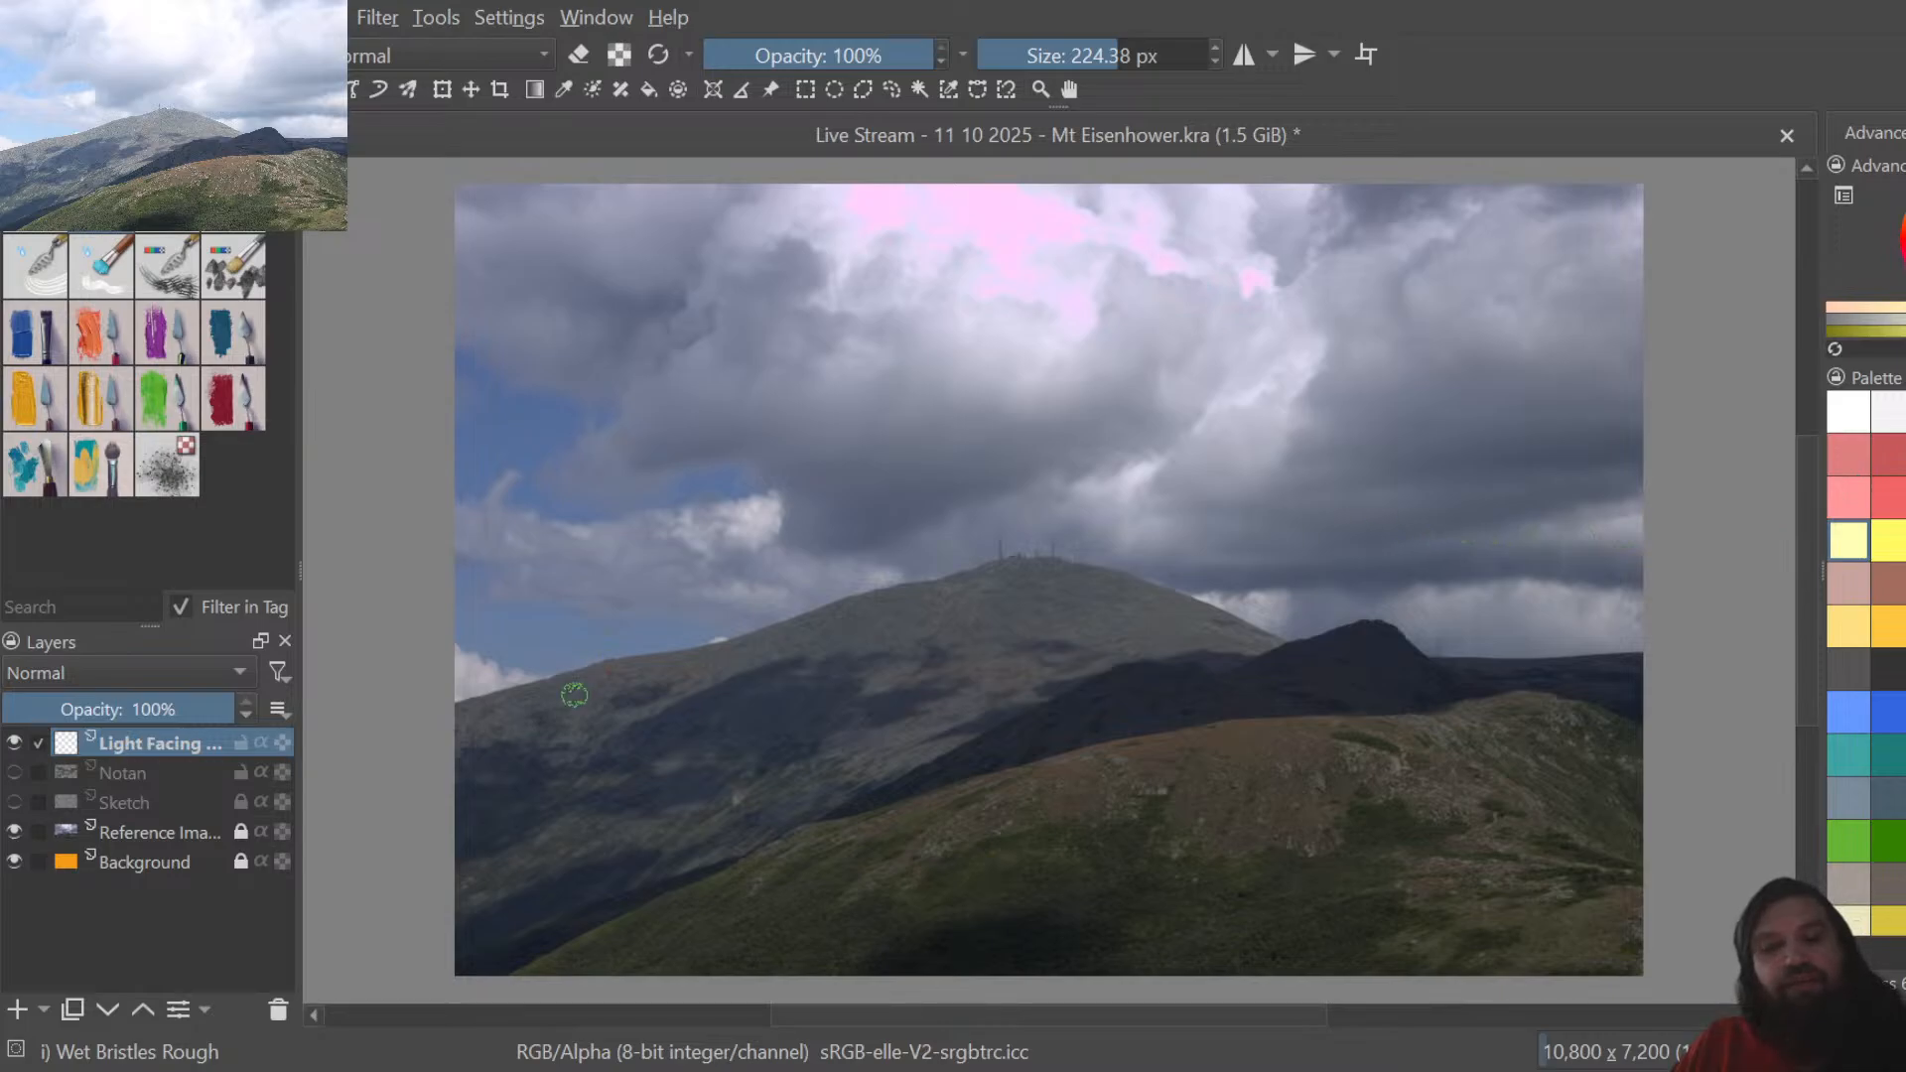
pyautogui.click(1858, 420)
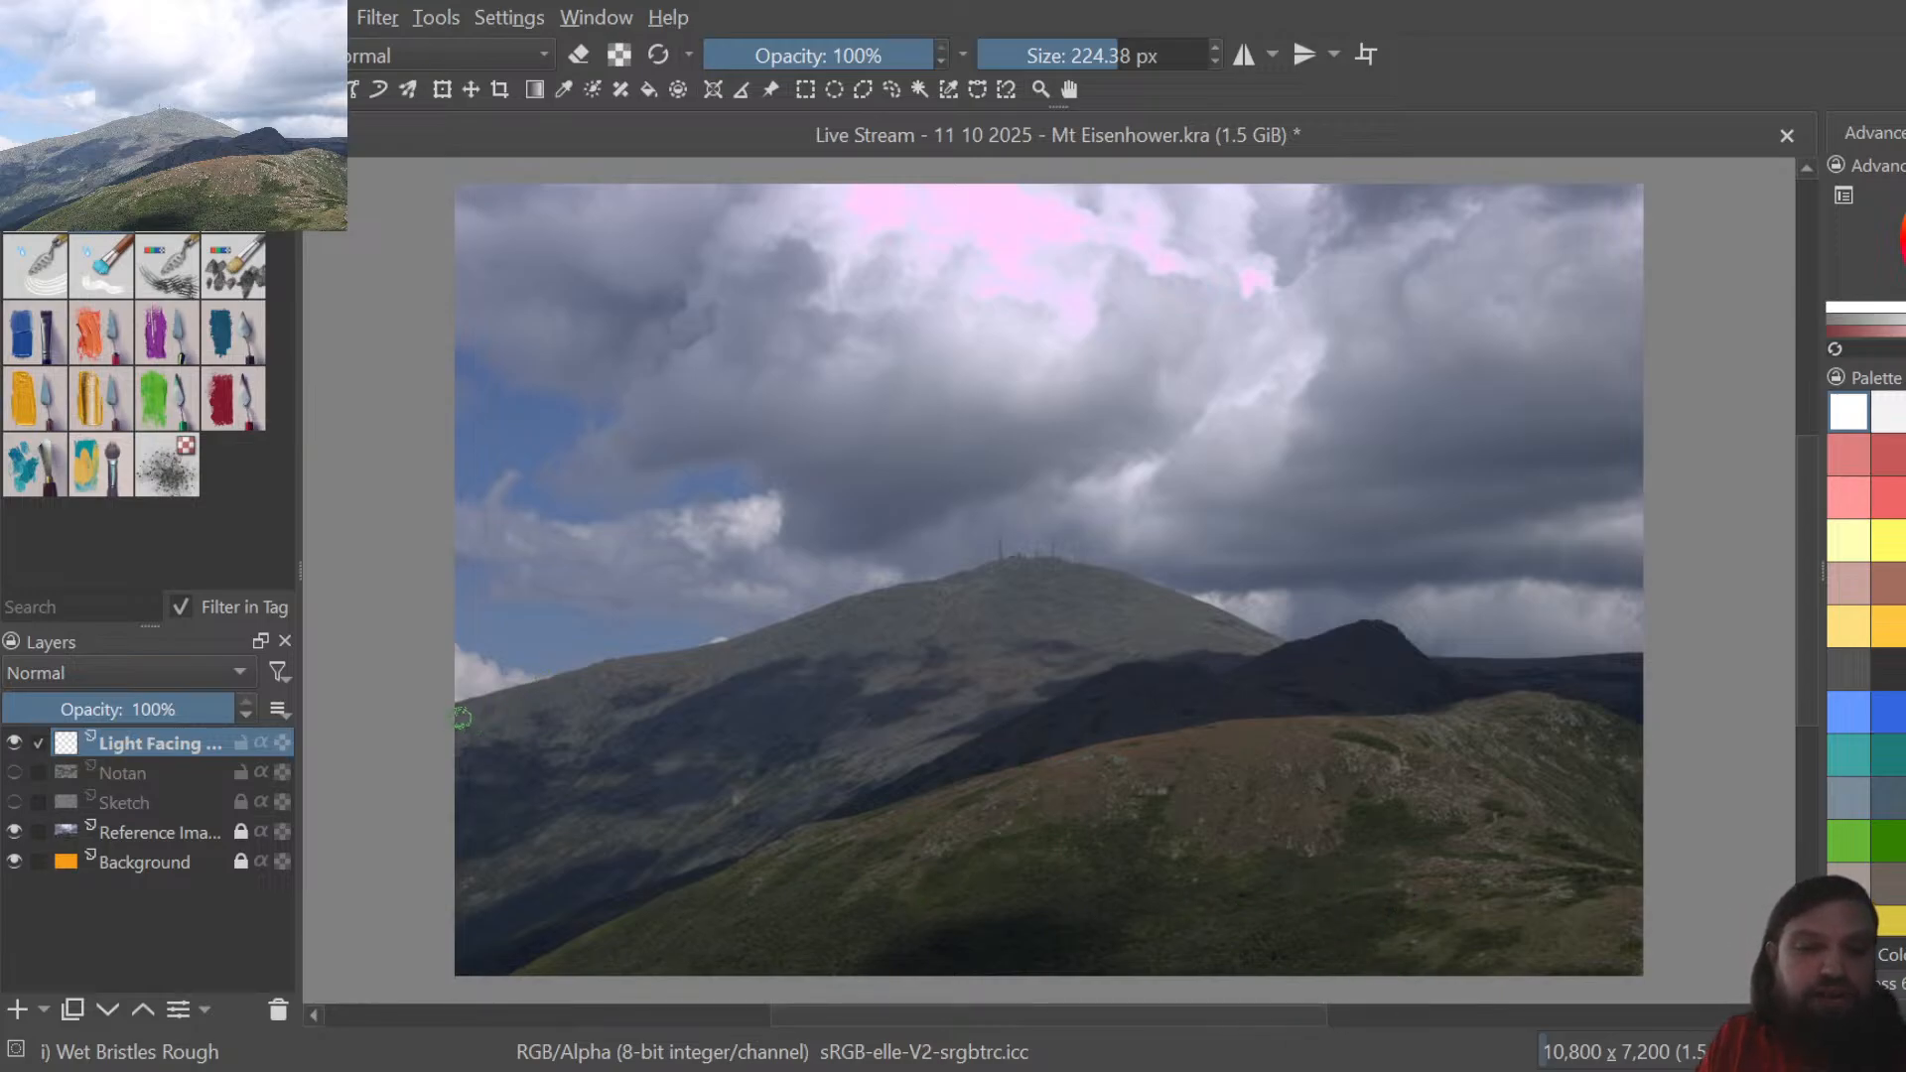
pyautogui.moveTo(462, 717); pyautogui.dragTo(991, 574)
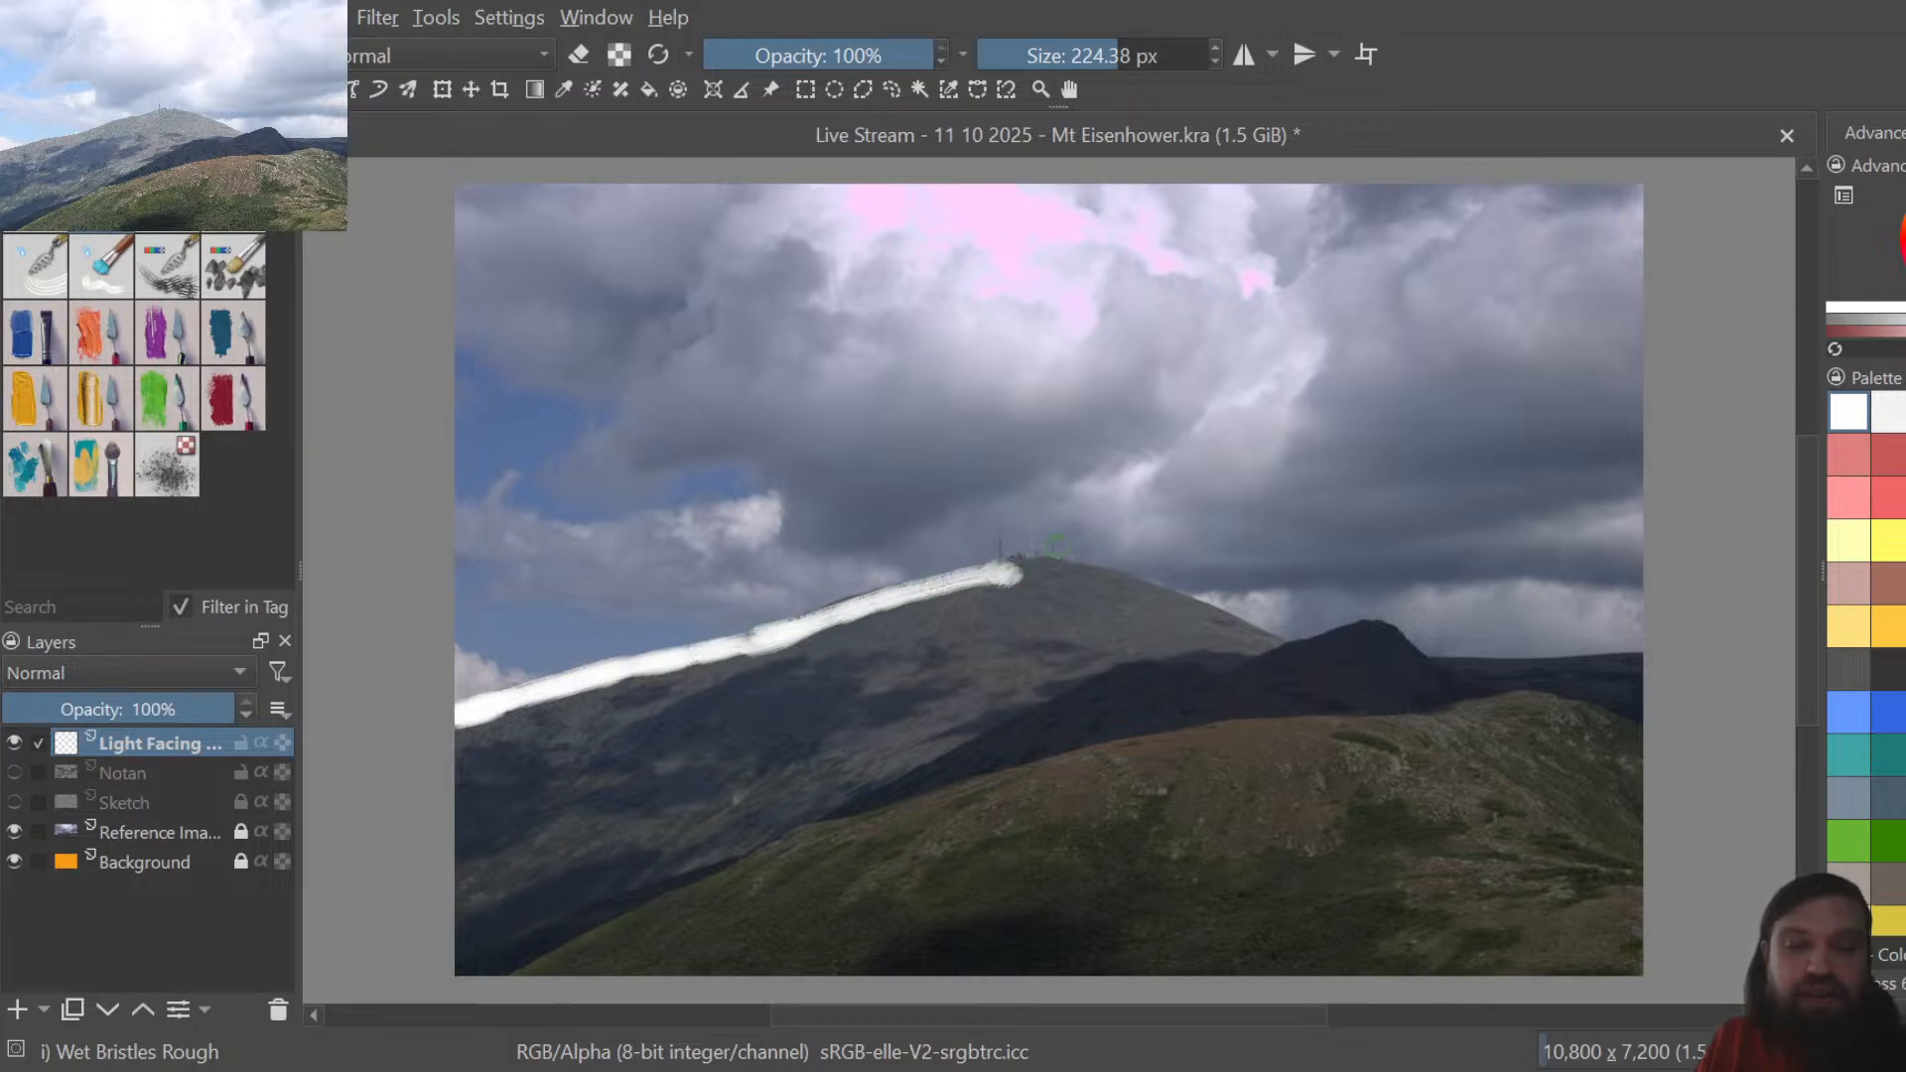
pyautogui.moveTo(1010, 566)
pyautogui.mouseDown()
pyautogui.moveTo(1075, 631)
pyautogui.moveTo(1099, 619)
pyautogui.moveTo(1076, 625)
pyautogui.moveTo(1075, 675)
pyautogui.moveTo(1038, 686)
pyautogui.moveTo(1079, 655)
pyautogui.moveTo(1021, 665)
pyautogui.moveTo(1031, 641)
pyautogui.moveTo(987, 592)
pyautogui.moveTo(902, 587)
pyautogui.moveTo(969, 573)
pyautogui.moveTo(814, 634)
pyautogui.moveTo(980, 593)
pyautogui.moveTo(883, 642)
pyautogui.moveTo(1017, 602)
pyautogui.moveTo(1003, 589)
pyautogui.moveTo(979, 611)
pyautogui.moveTo(1038, 649)
pyautogui.moveTo(1014, 658)
pyautogui.moveTo(1036, 683)
pyautogui.moveTo(736, 842)
pyautogui.mouseUp()
pyautogui.moveTo(1008, 668)
pyautogui.mouseDown()
pyautogui.moveTo(958, 703)
pyautogui.moveTo(1075, 641)
pyautogui.moveTo(1037, 606)
pyautogui.moveTo(985, 602)
pyautogui.moveTo(1050, 597)
pyautogui.moveTo(1003, 663)
pyautogui.moveTo(1060, 644)
pyautogui.moveTo(896, 690)
pyautogui.mouseUp()
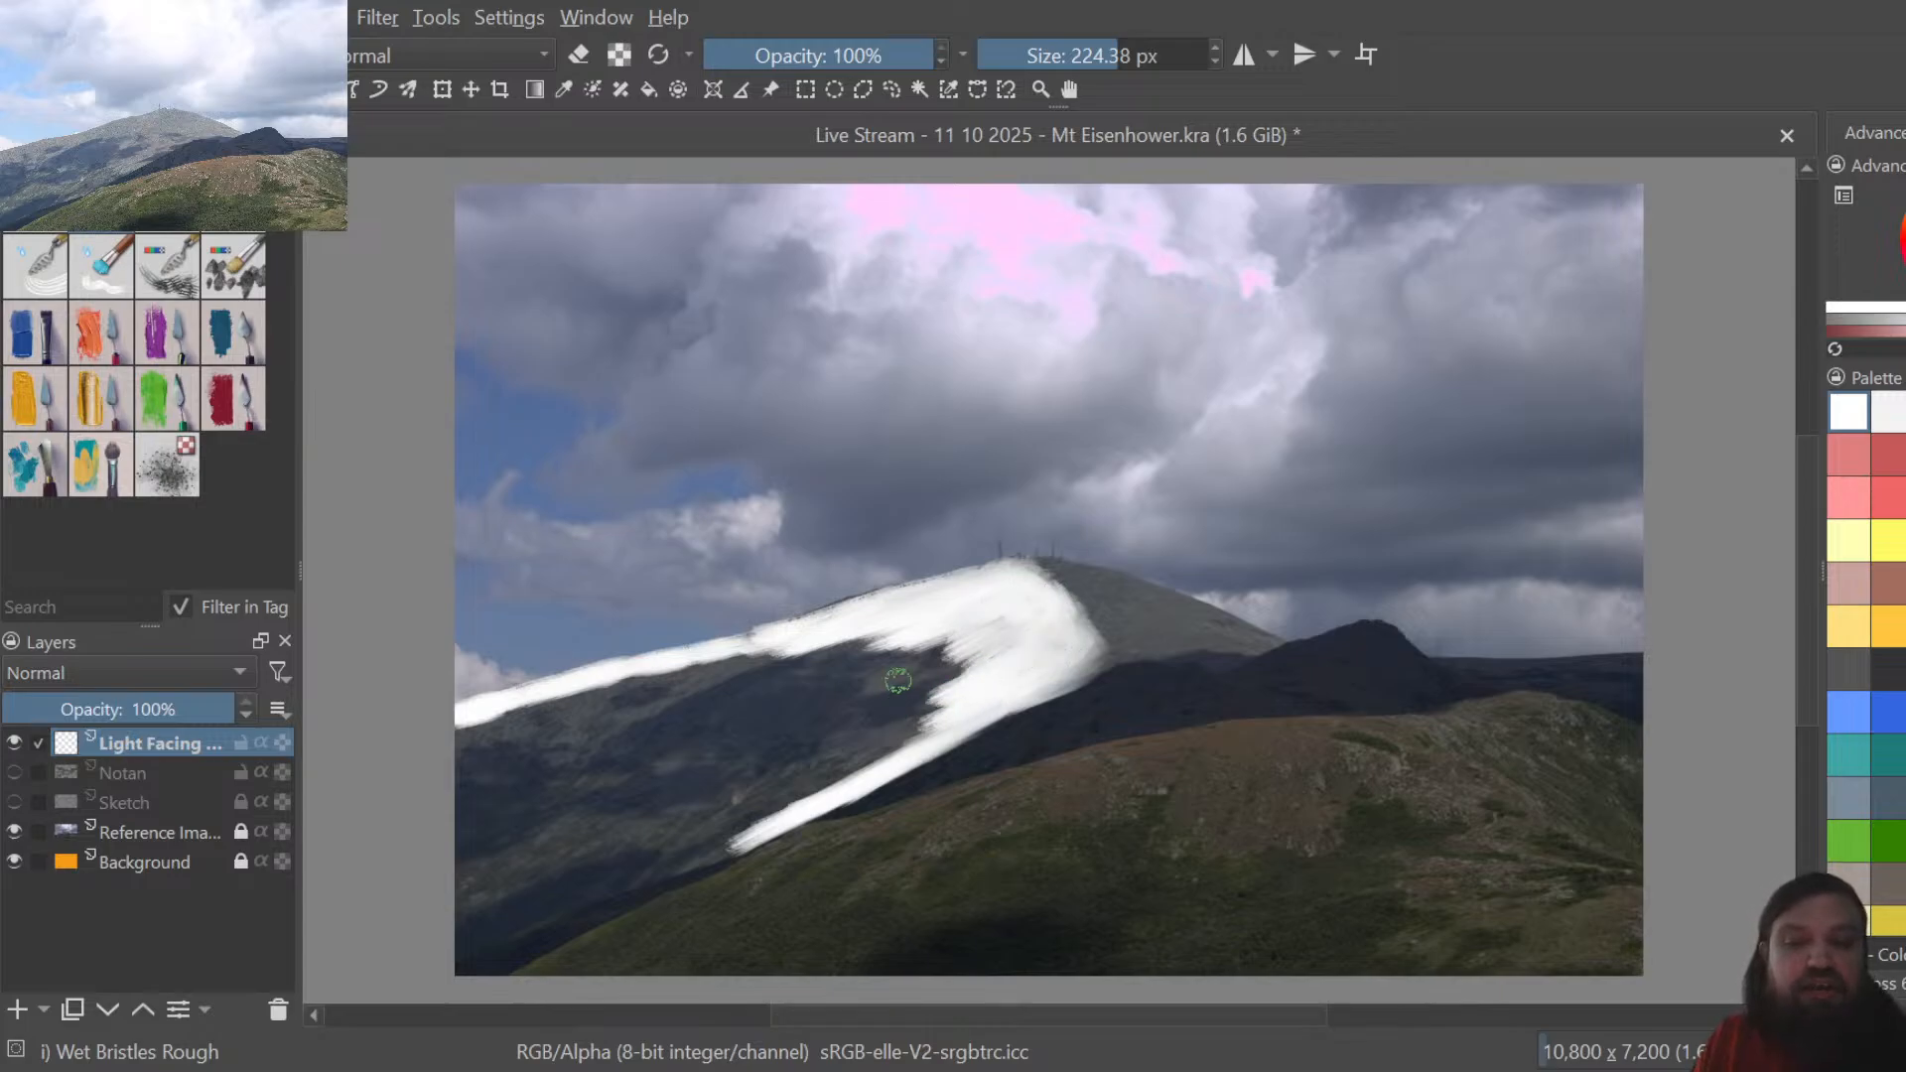
pyautogui.moveTo(1018, 620)
pyautogui.mouseDown()
pyautogui.moveTo(945, 666)
pyautogui.moveTo(830, 668)
pyautogui.moveTo(901, 621)
pyautogui.moveTo(750, 673)
pyautogui.moveTo(784, 625)
pyautogui.moveTo(787, 648)
pyautogui.moveTo(657, 677)
pyautogui.mouseUp()
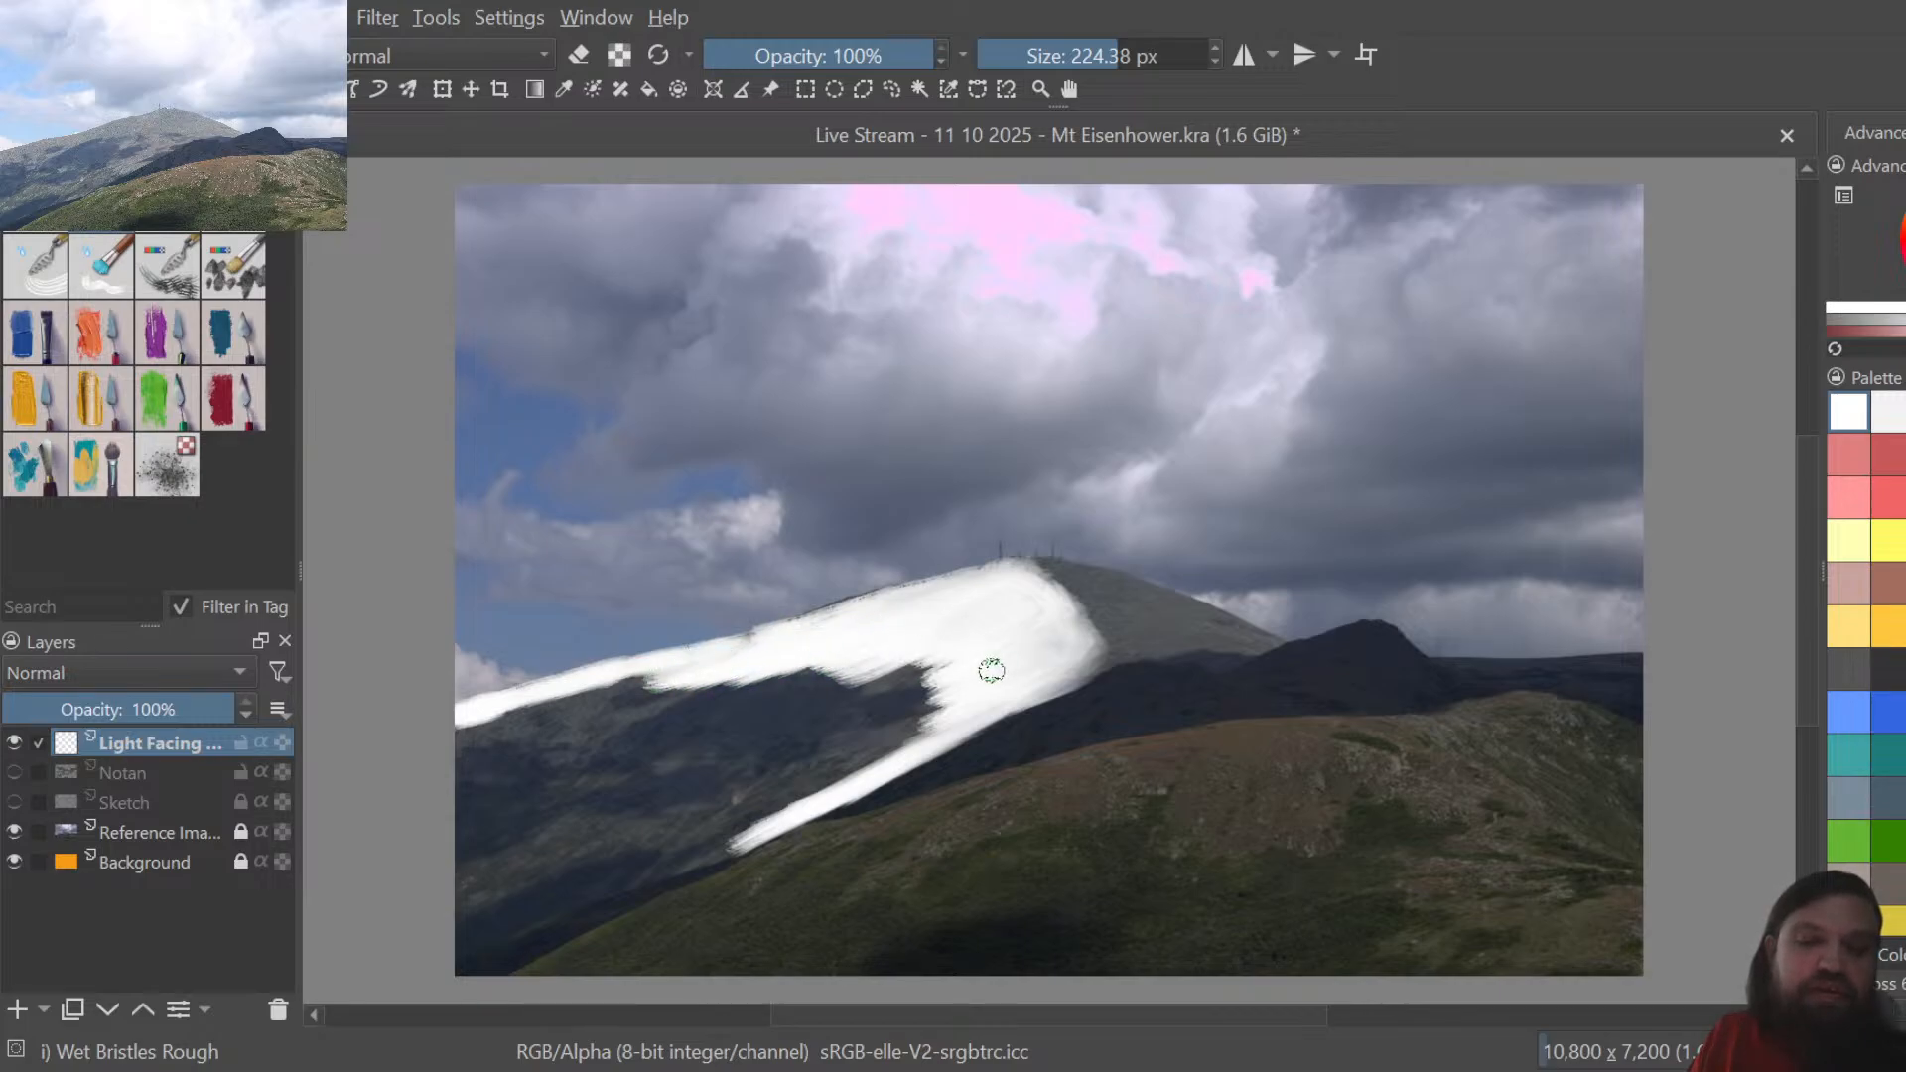
pyautogui.moveTo(936, 695)
pyautogui.mouseDown()
pyautogui.moveTo(889, 739)
pyautogui.moveTo(938, 710)
pyautogui.moveTo(882, 694)
pyautogui.moveTo(932, 630)
pyautogui.moveTo(927, 676)
pyautogui.moveTo(943, 651)
pyautogui.moveTo(892, 685)
pyautogui.moveTo(847, 759)
pyautogui.moveTo(810, 772)
pyautogui.mouseUp()
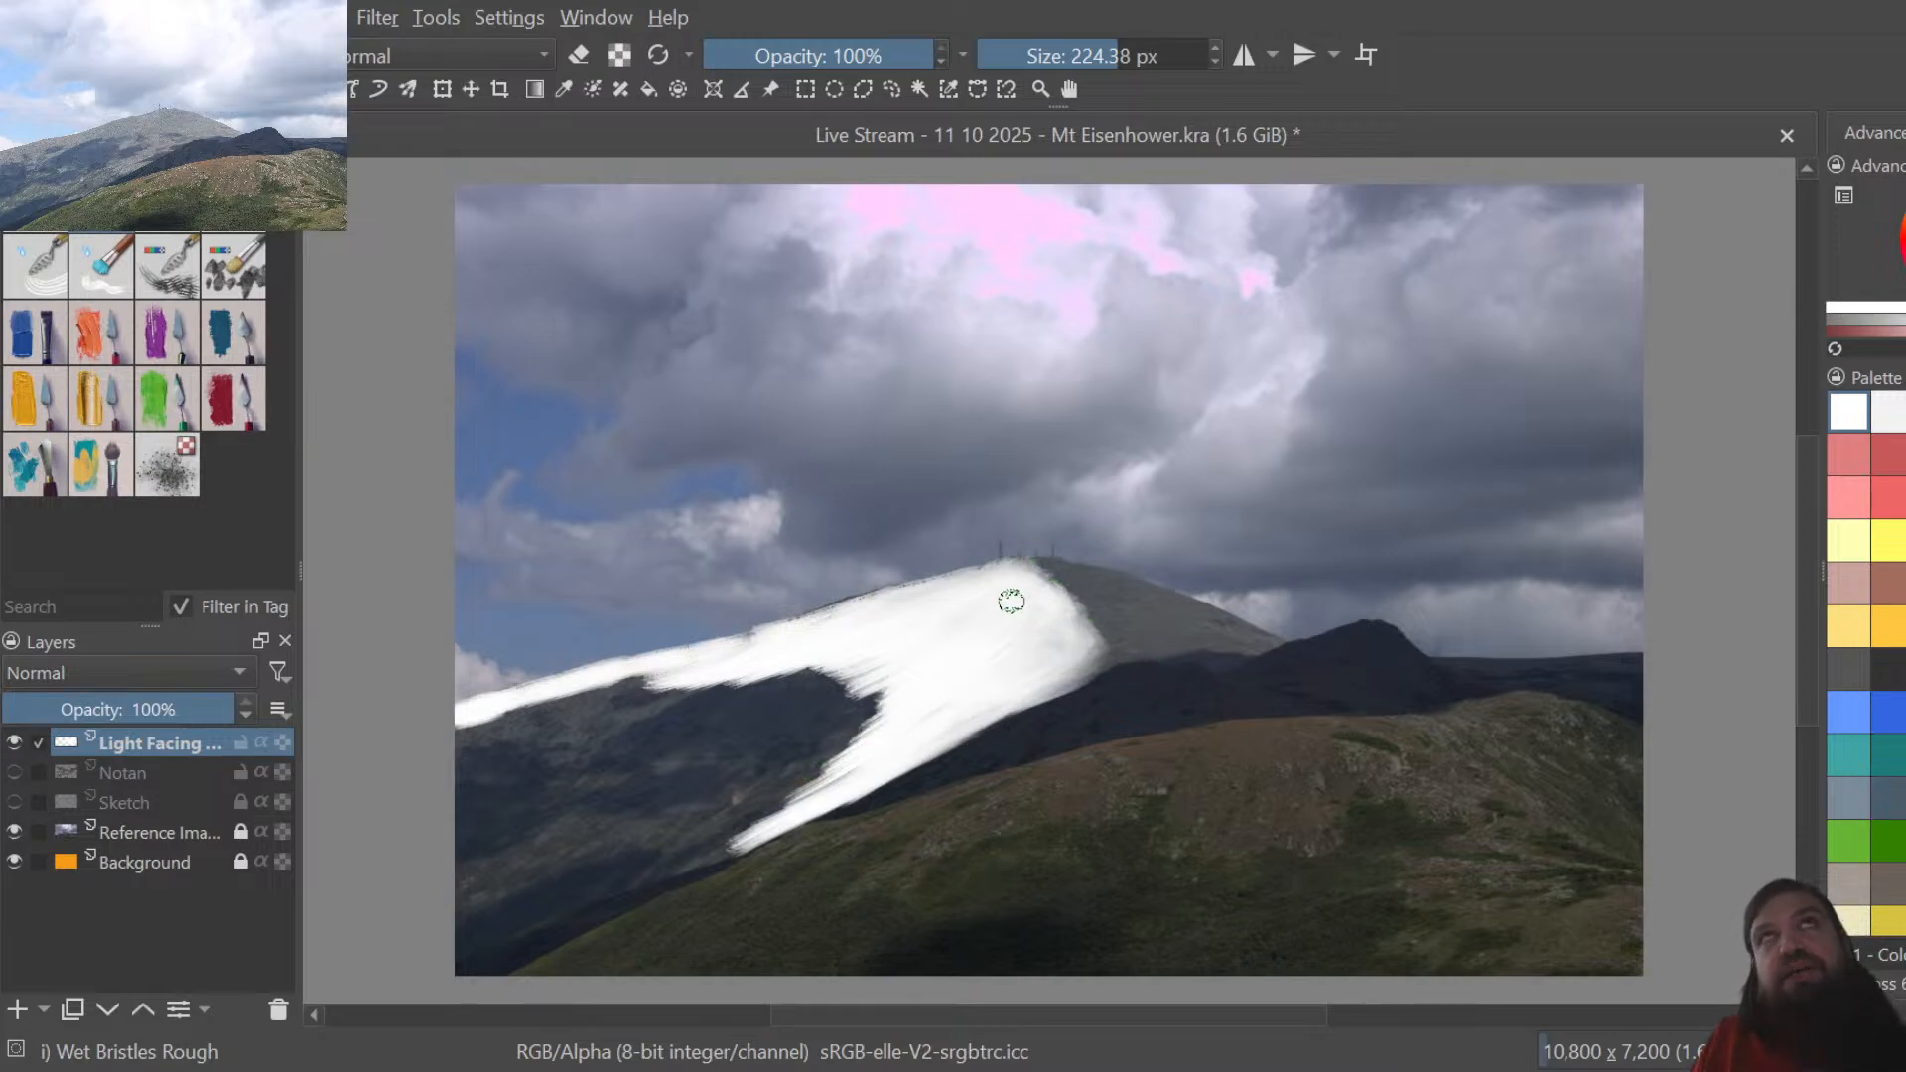
# Extend the white down to the canvas's lower-left corner and fill the mountain's whole left-facing slope solid white
pyautogui.moveTo(657, 683)
pyautogui.mouseDown()
pyautogui.moveTo(443, 740)
pyautogui.moveTo(832, 661)
pyautogui.moveTo(542, 700)
pyautogui.moveTo(774, 652)
pyautogui.moveTo(731, 649)
pyautogui.moveTo(870, 604)
pyautogui.moveTo(829, 617)
pyautogui.moveTo(848, 603)
pyautogui.moveTo(987, 606)
pyautogui.moveTo(823, 787)
pyautogui.moveTo(613, 924)
pyautogui.moveTo(576, 934)
pyautogui.moveTo(581, 916)
pyautogui.moveTo(463, 967)
pyautogui.mouseUp()
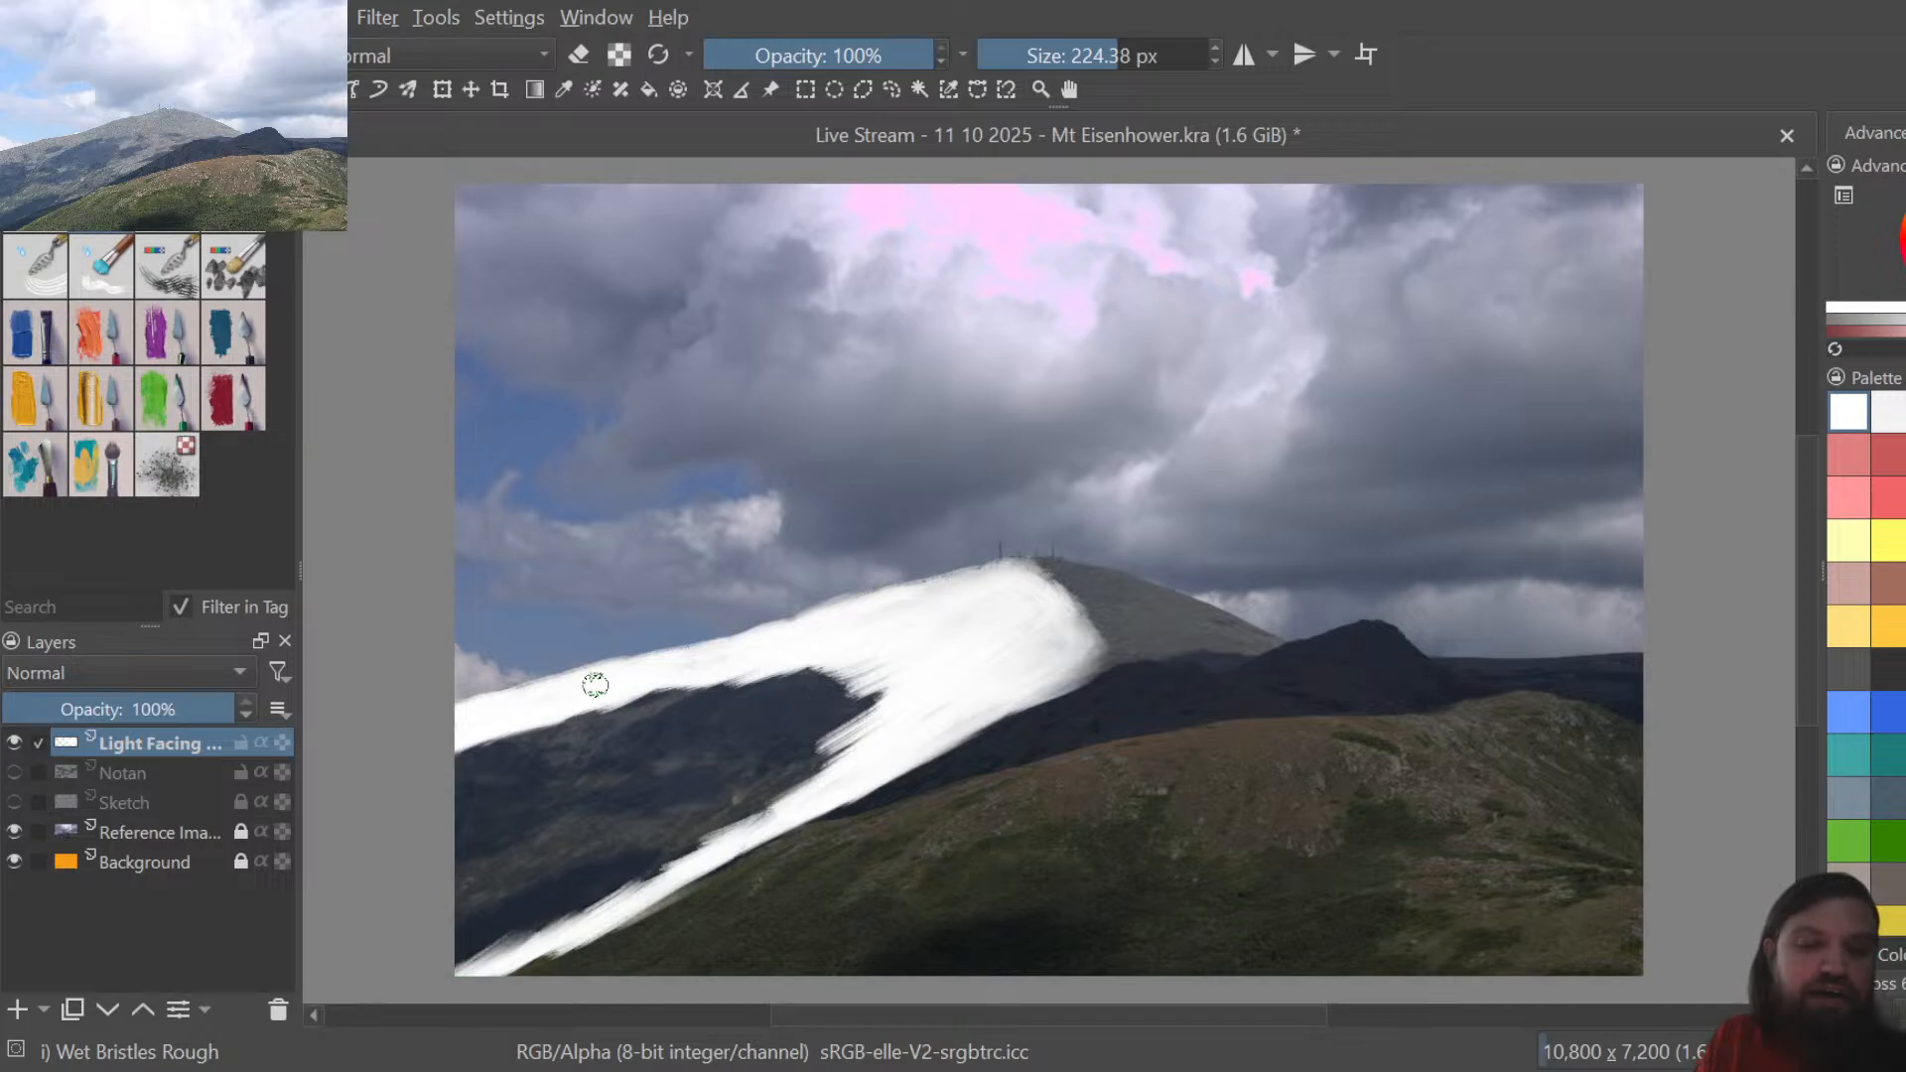
pyautogui.moveTo(594, 685)
pyautogui.mouseDown()
pyautogui.moveTo(566, 732)
pyautogui.moveTo(423, 779)
pyautogui.mouseUp()
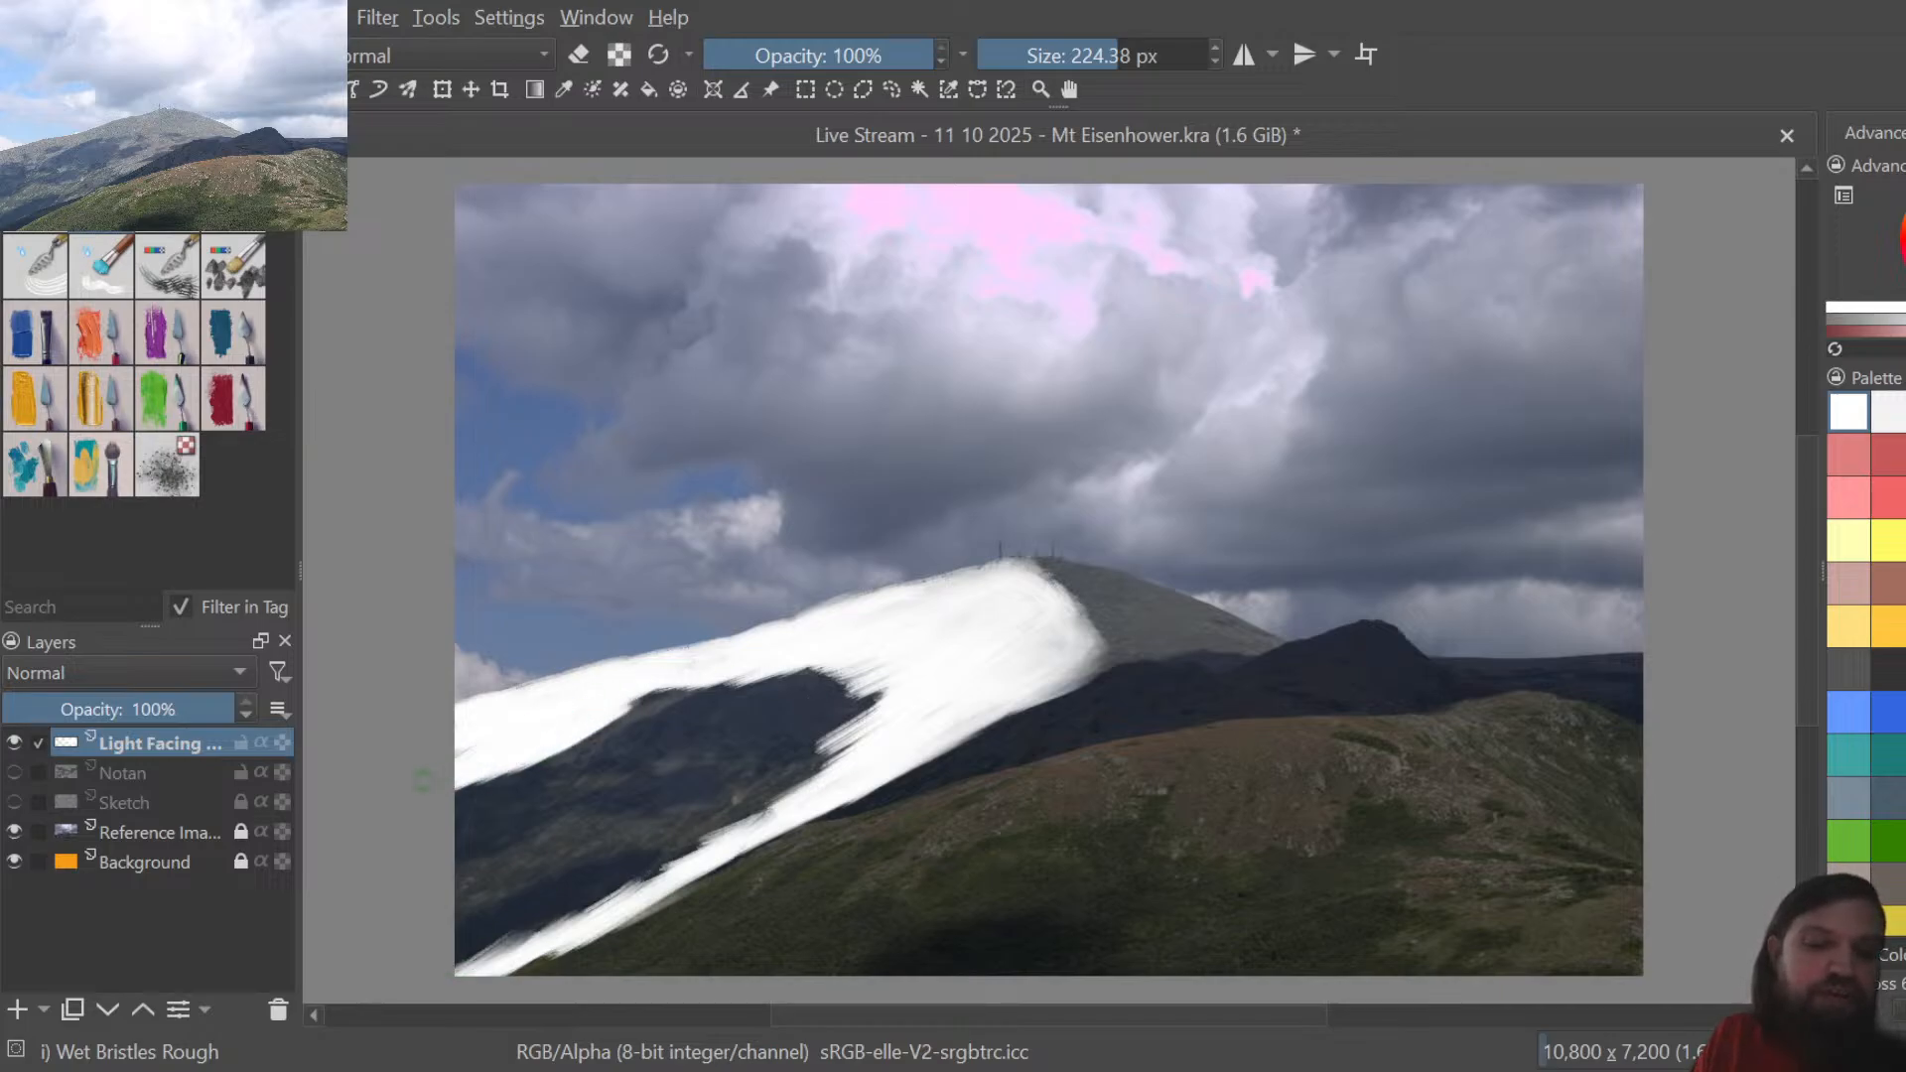
pyautogui.moveTo(879, 670)
pyautogui.mouseDown()
pyautogui.moveTo(784, 765)
pyautogui.moveTo(839, 755)
pyautogui.moveTo(822, 768)
pyautogui.moveTo(460, 963)
pyautogui.mouseUp()
pyautogui.moveTo(849, 678)
pyautogui.mouseDown()
pyautogui.moveTo(696, 709)
pyautogui.moveTo(703, 686)
pyautogui.moveTo(604, 726)
pyautogui.moveTo(716, 677)
pyautogui.mouseUp()
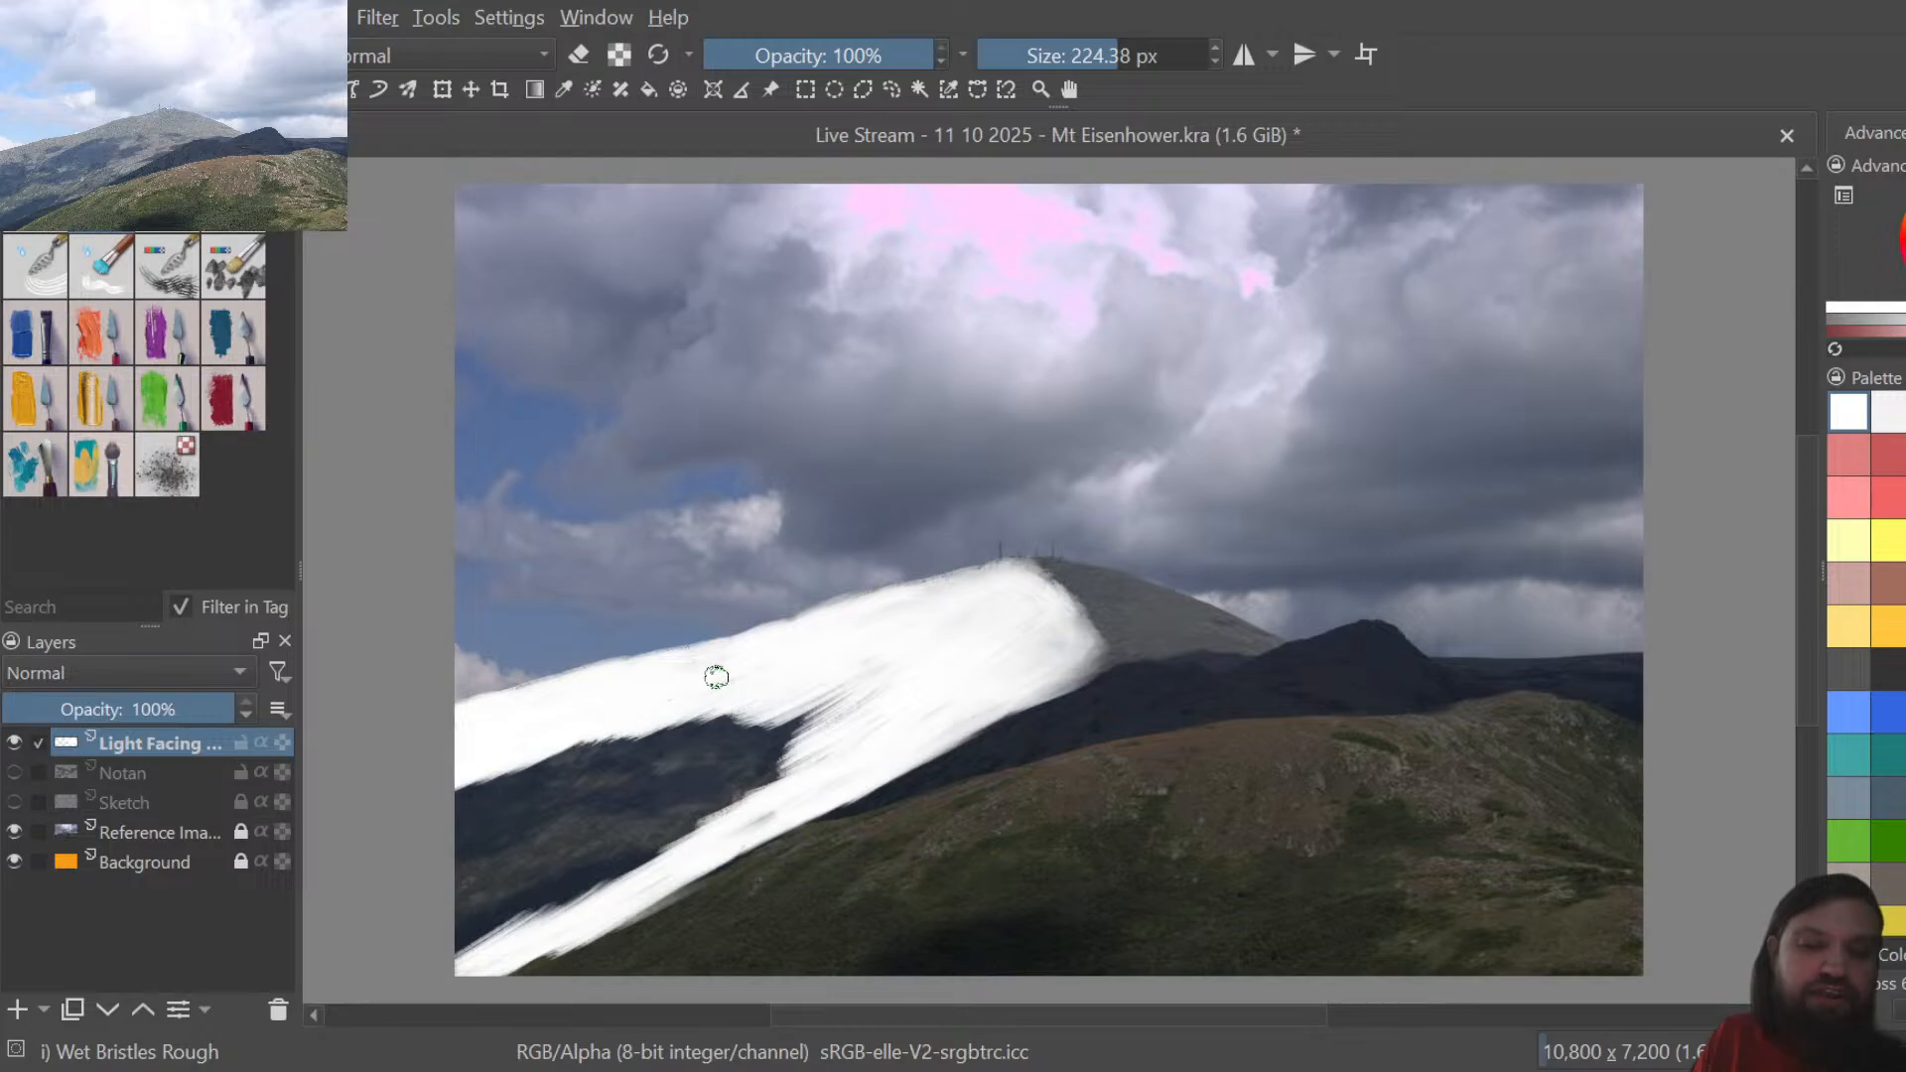
pyautogui.moveTo(925, 658)
pyautogui.mouseDown()
pyautogui.moveTo(803, 732)
pyautogui.moveTo(849, 698)
pyautogui.moveTo(765, 781)
pyautogui.moveTo(567, 905)
pyautogui.moveTo(539, 909)
pyautogui.moveTo(554, 859)
pyautogui.mouseUp()
pyautogui.moveTo(704, 740); pyautogui.dragTo(837, 719)
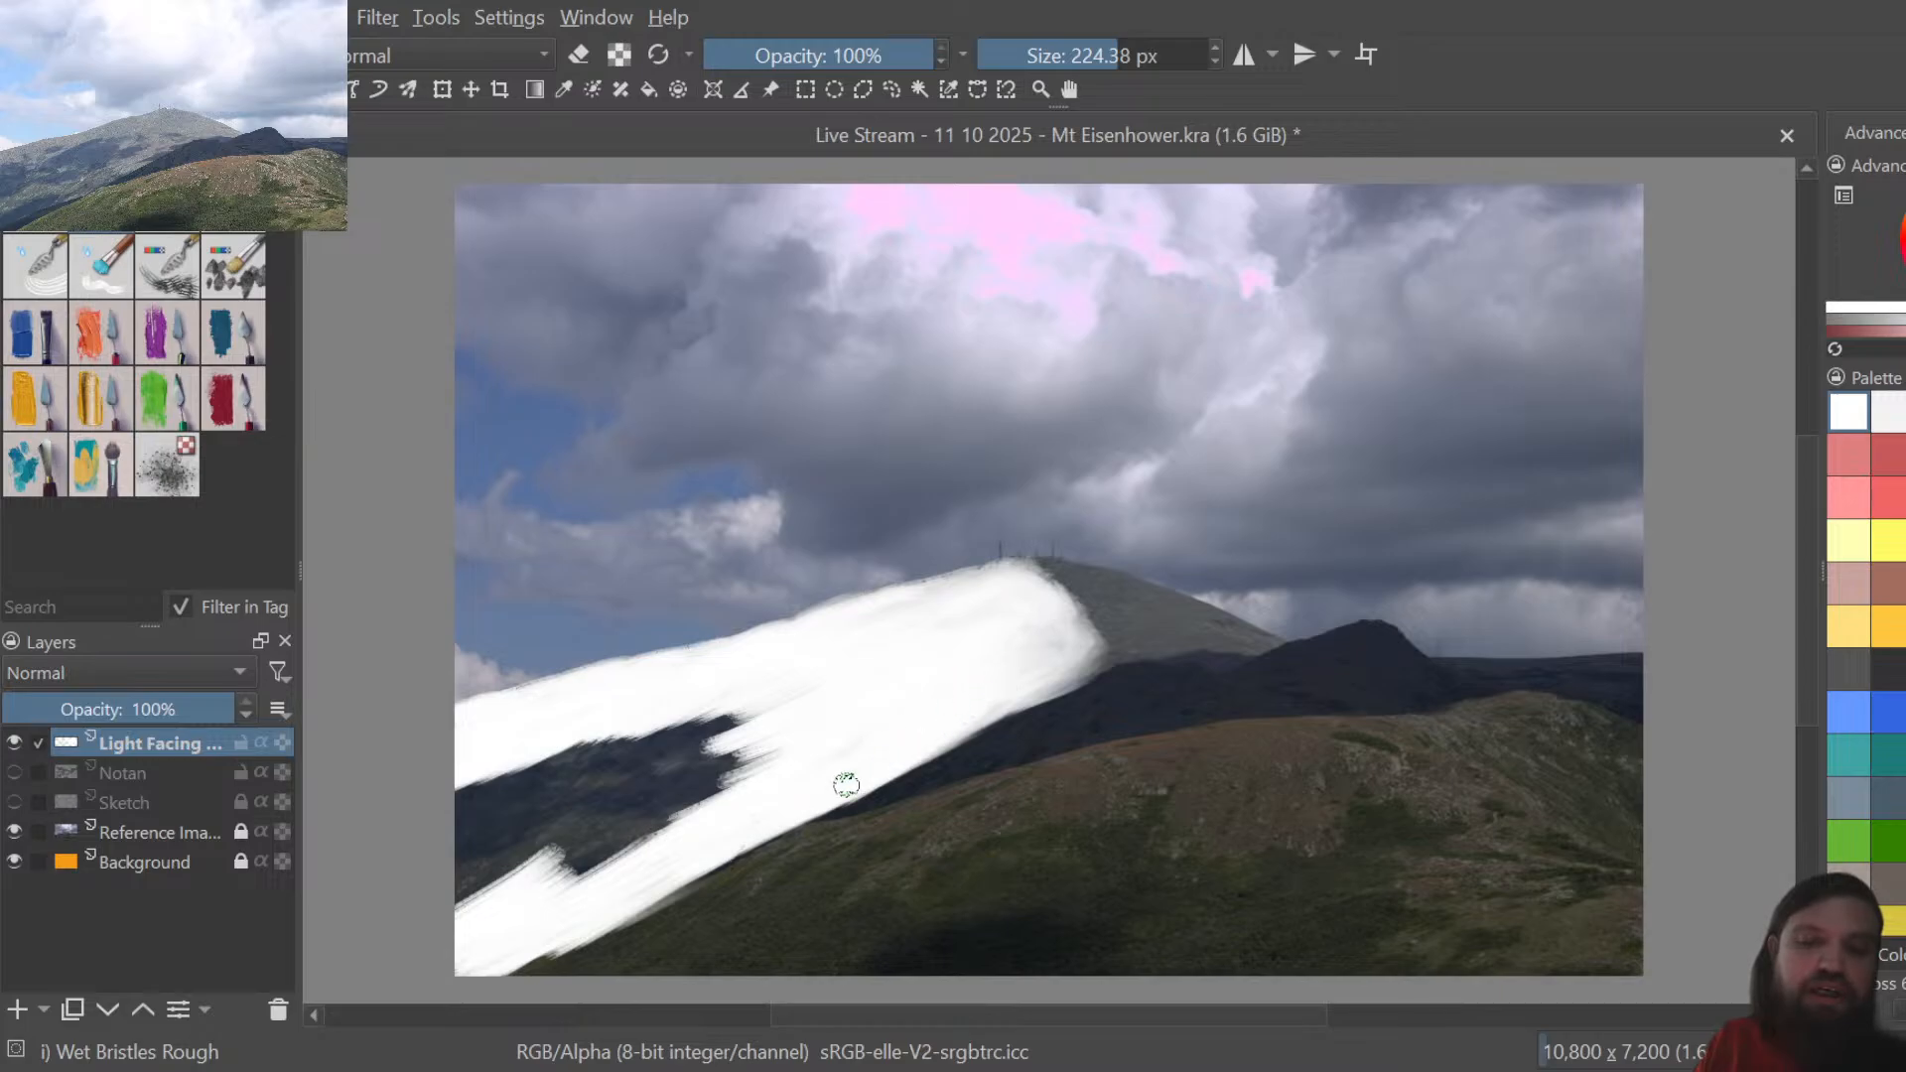
pyautogui.moveTo(794, 753)
pyautogui.mouseDown()
pyautogui.moveTo(646, 811)
pyautogui.moveTo(793, 708)
pyautogui.moveTo(779, 691)
pyautogui.moveTo(619, 793)
pyautogui.moveTo(749, 693)
pyautogui.moveTo(611, 721)
pyautogui.moveTo(430, 818)
pyautogui.moveTo(421, 801)
pyautogui.moveTo(442, 790)
pyautogui.moveTo(473, 827)
pyautogui.moveTo(408, 849)
pyautogui.moveTo(503, 834)
pyautogui.moveTo(752, 707)
pyautogui.moveTo(622, 716)
pyautogui.moveTo(733, 656)
pyautogui.moveTo(710, 708)
pyautogui.moveTo(723, 764)
pyautogui.moveTo(749, 750)
pyautogui.moveTo(737, 771)
pyautogui.moveTo(543, 906)
pyautogui.moveTo(519, 866)
pyautogui.moveTo(419, 887)
pyautogui.moveTo(587, 764)
pyautogui.moveTo(511, 872)
pyautogui.mouseUp()
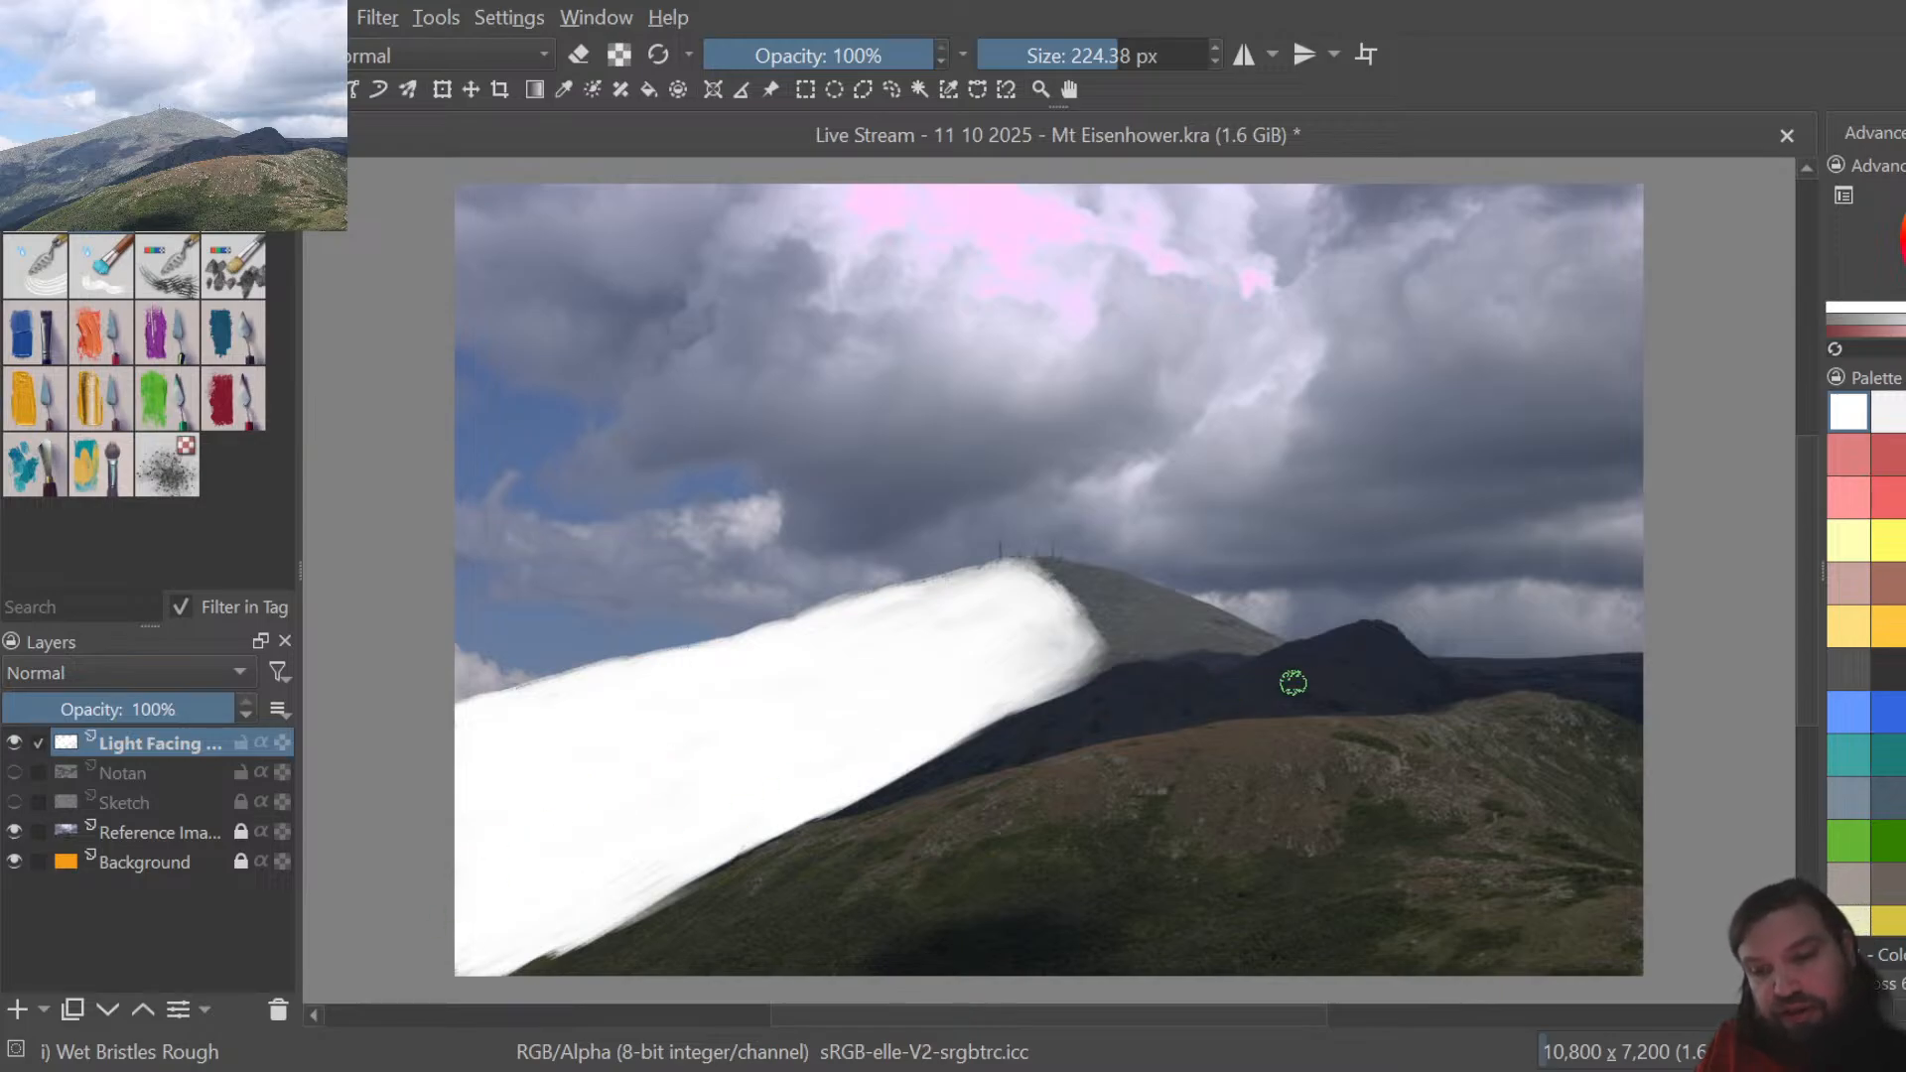
# Paint the small peak's left slope white and, with a 134.20 px brush, extend white across the dark ridge behind the foreground hill
pyautogui.moveTo(1350, 632); pyautogui.dragTo(1266, 660)
pyautogui.scroll(-5, 1116, 42)
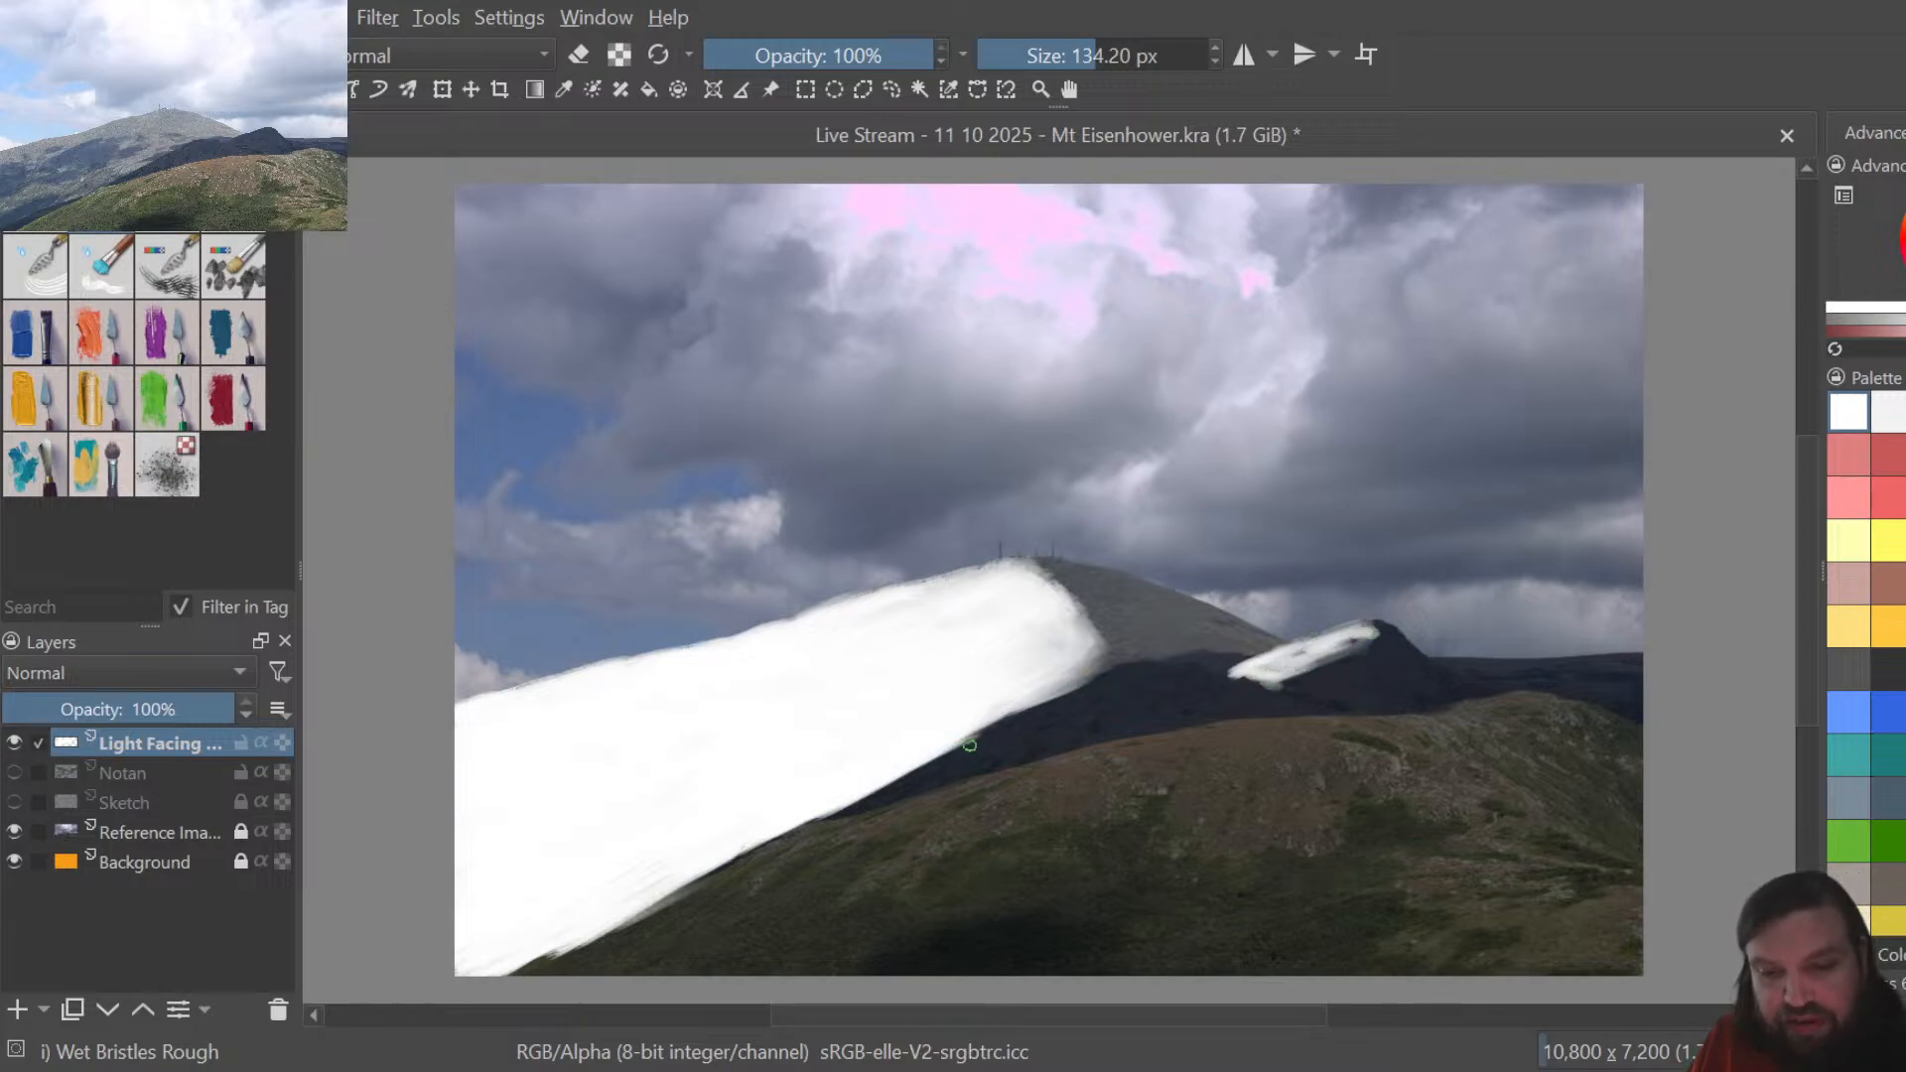
pyautogui.moveTo(989, 734); pyautogui.dragTo(880, 789)
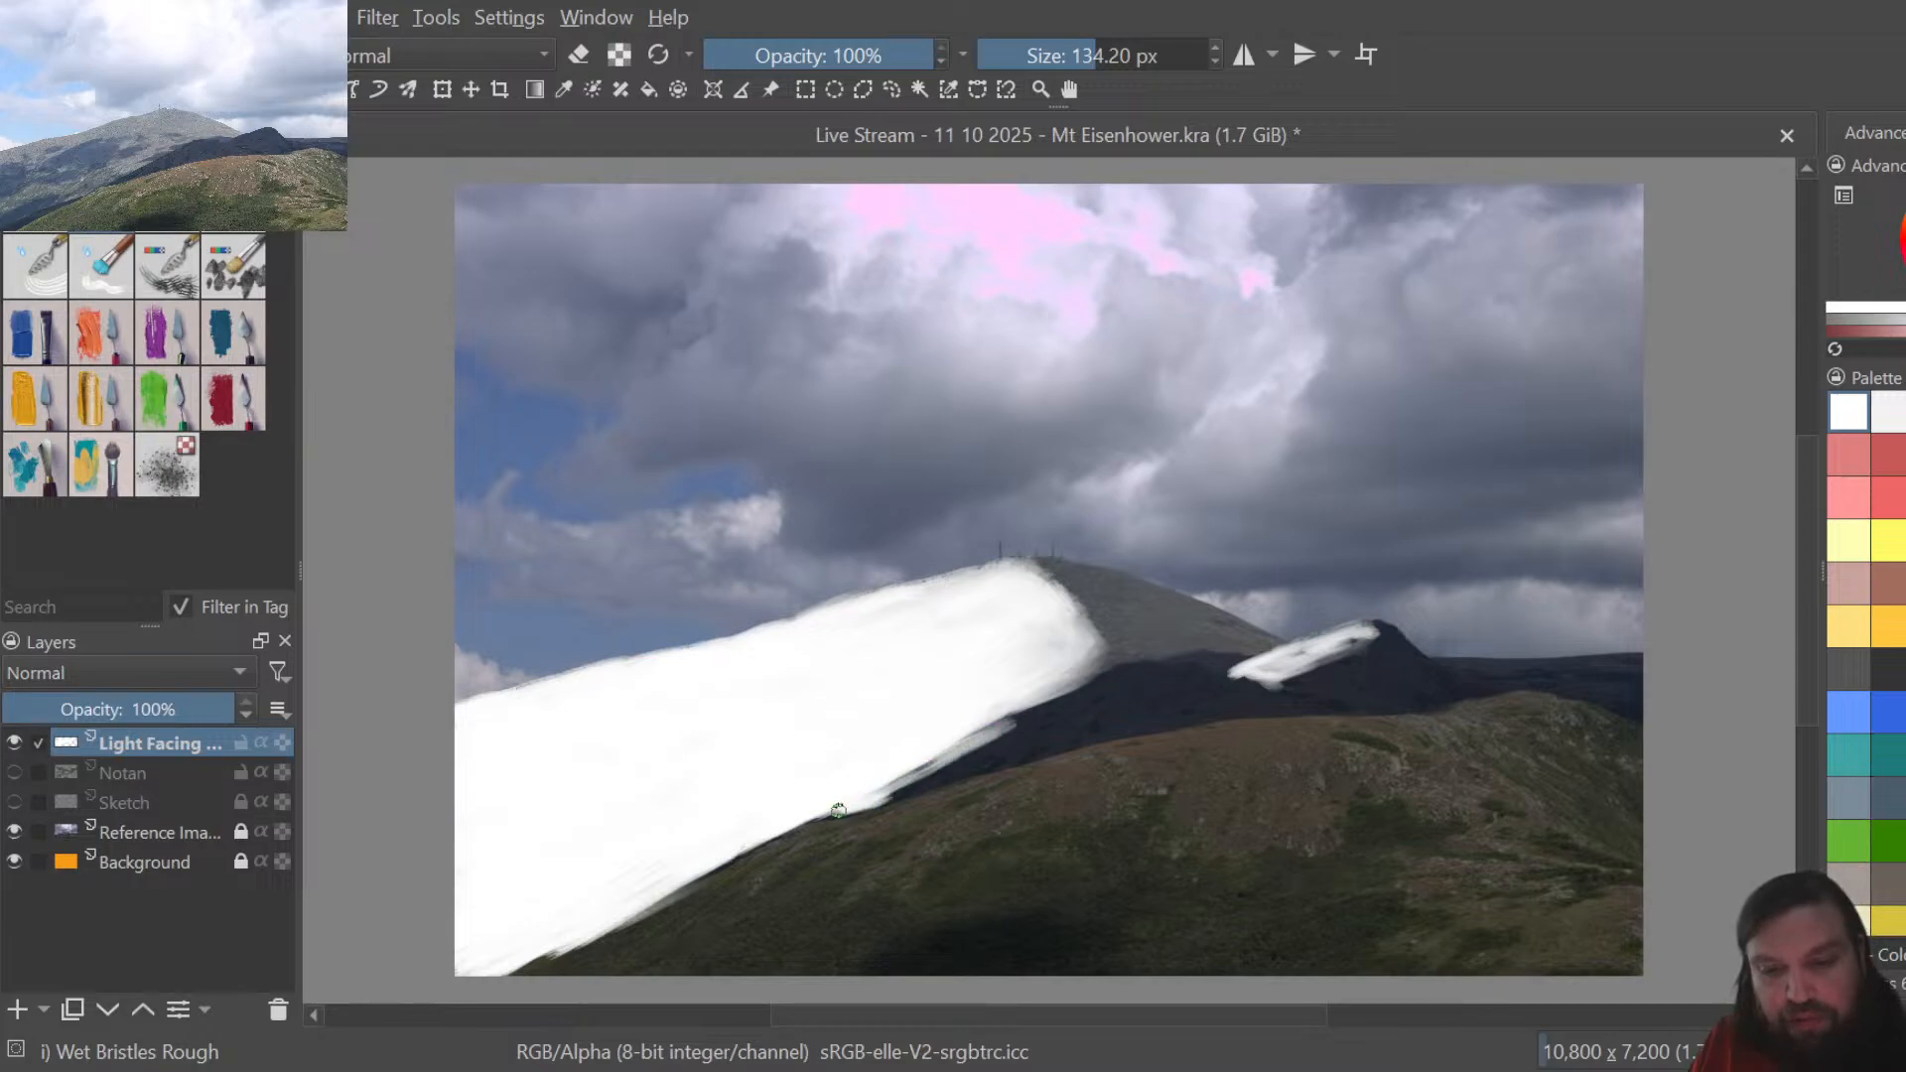
pyautogui.moveTo(930, 784); pyautogui.dragTo(1042, 748)
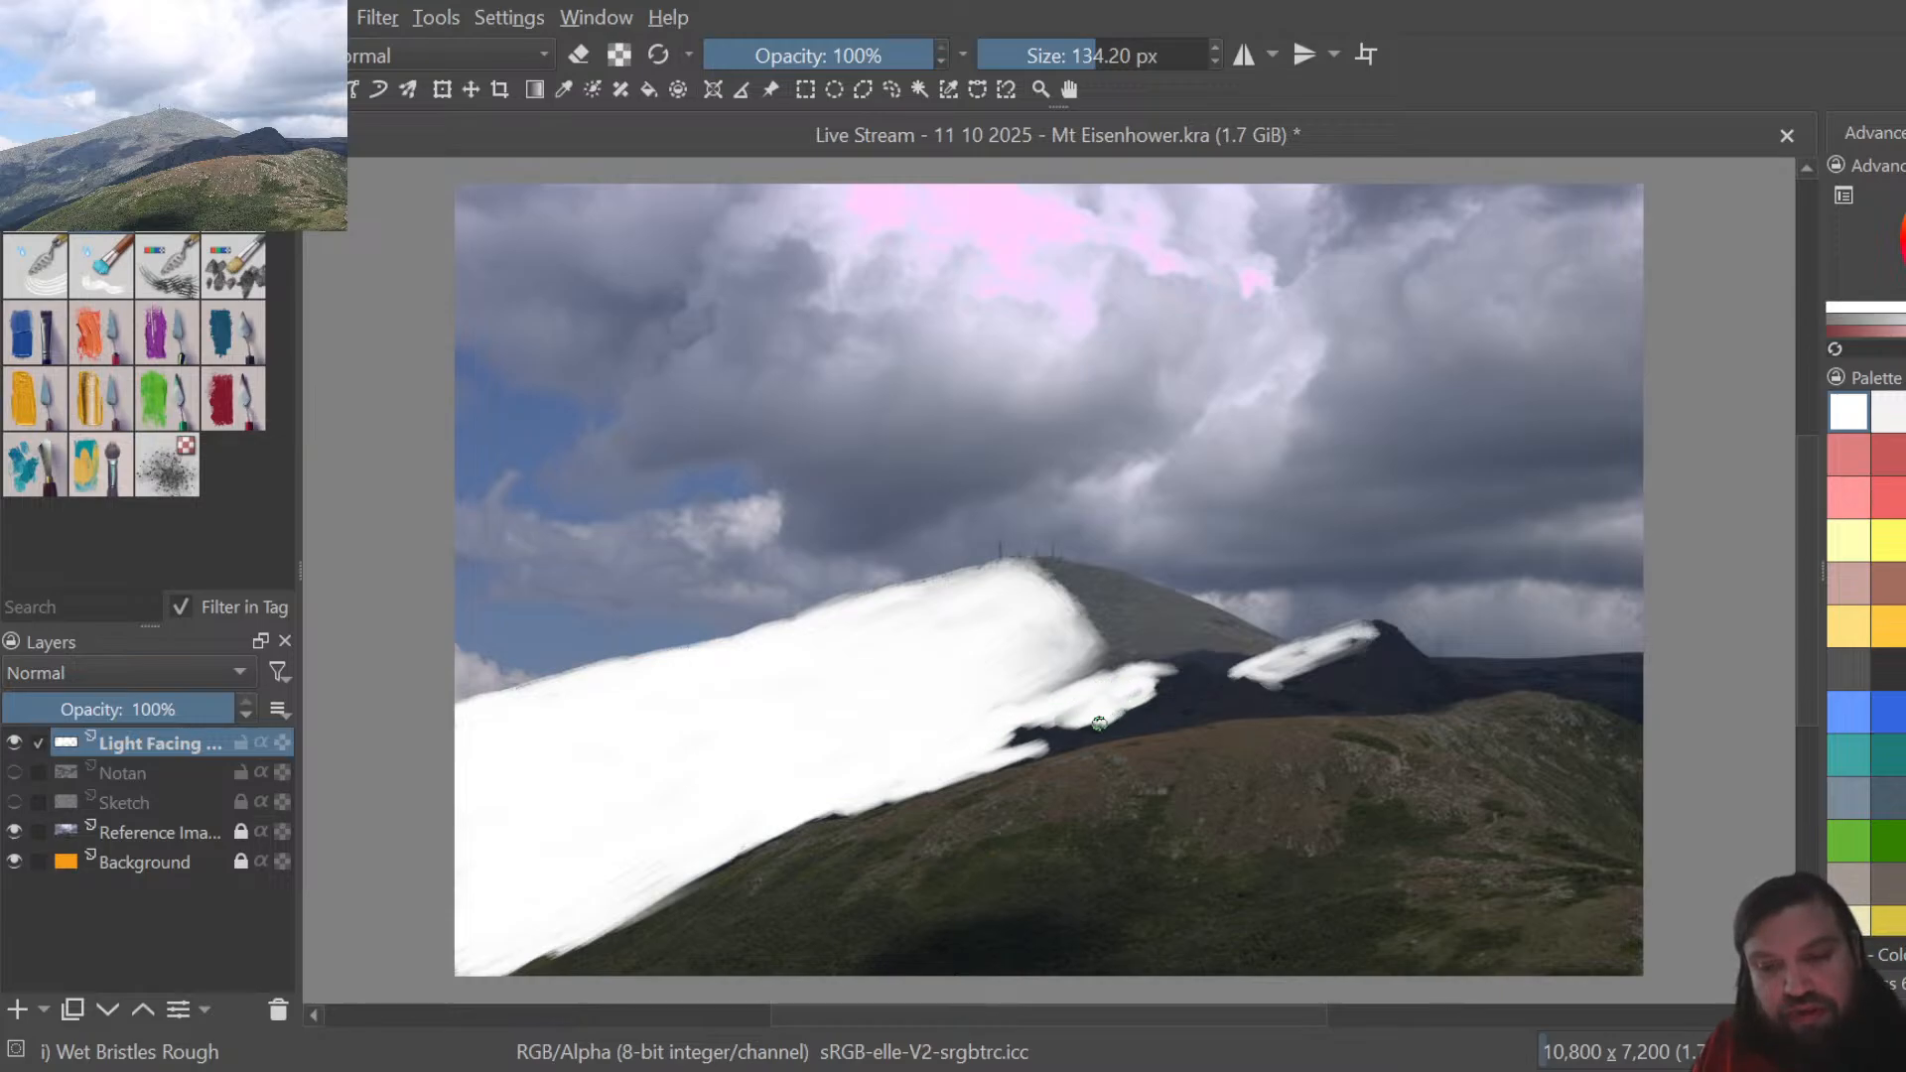
pyautogui.moveTo(1075, 744); pyautogui.dragTo(1062, 741)
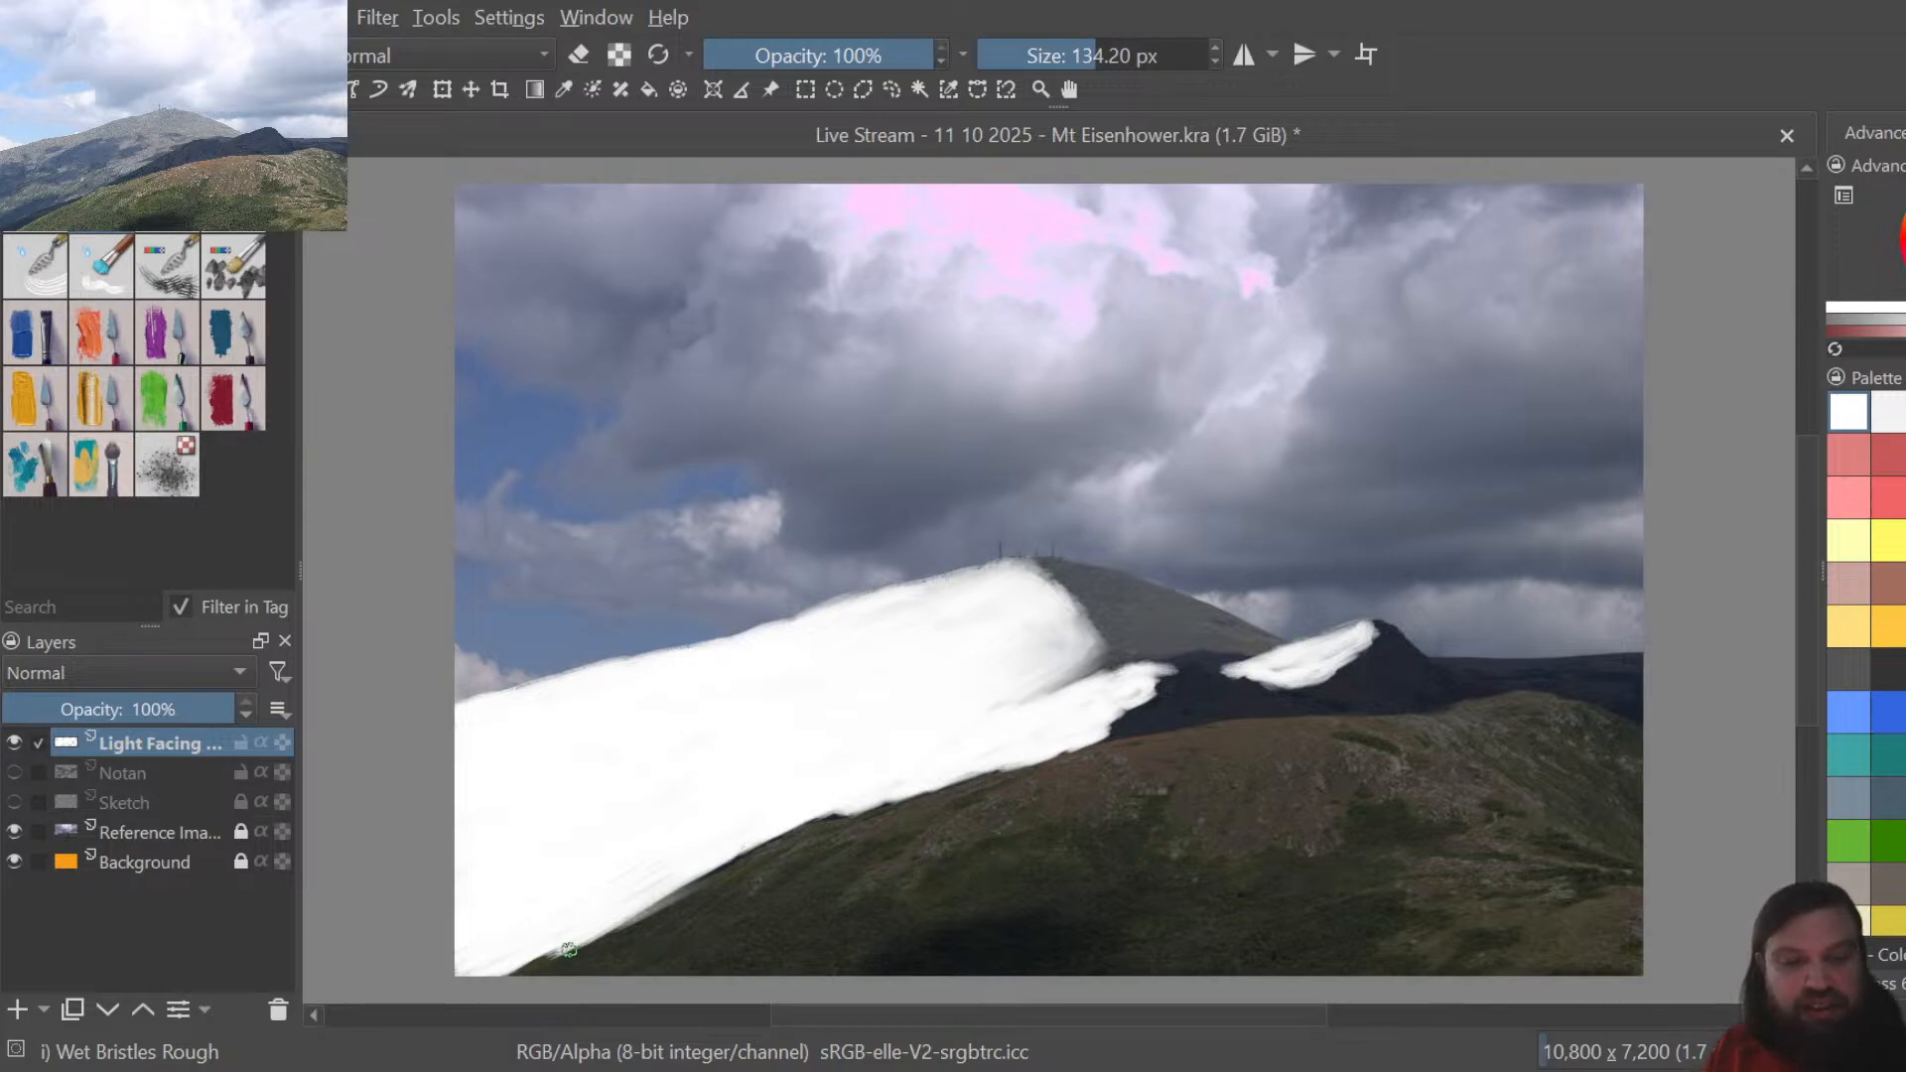
# Set the brush size to 219.12 px and outline the foreground hill's light-facing side in white along its crest and right boundary
pyautogui.moveTo(1085, 55); pyautogui.dragTo(1142, 40)
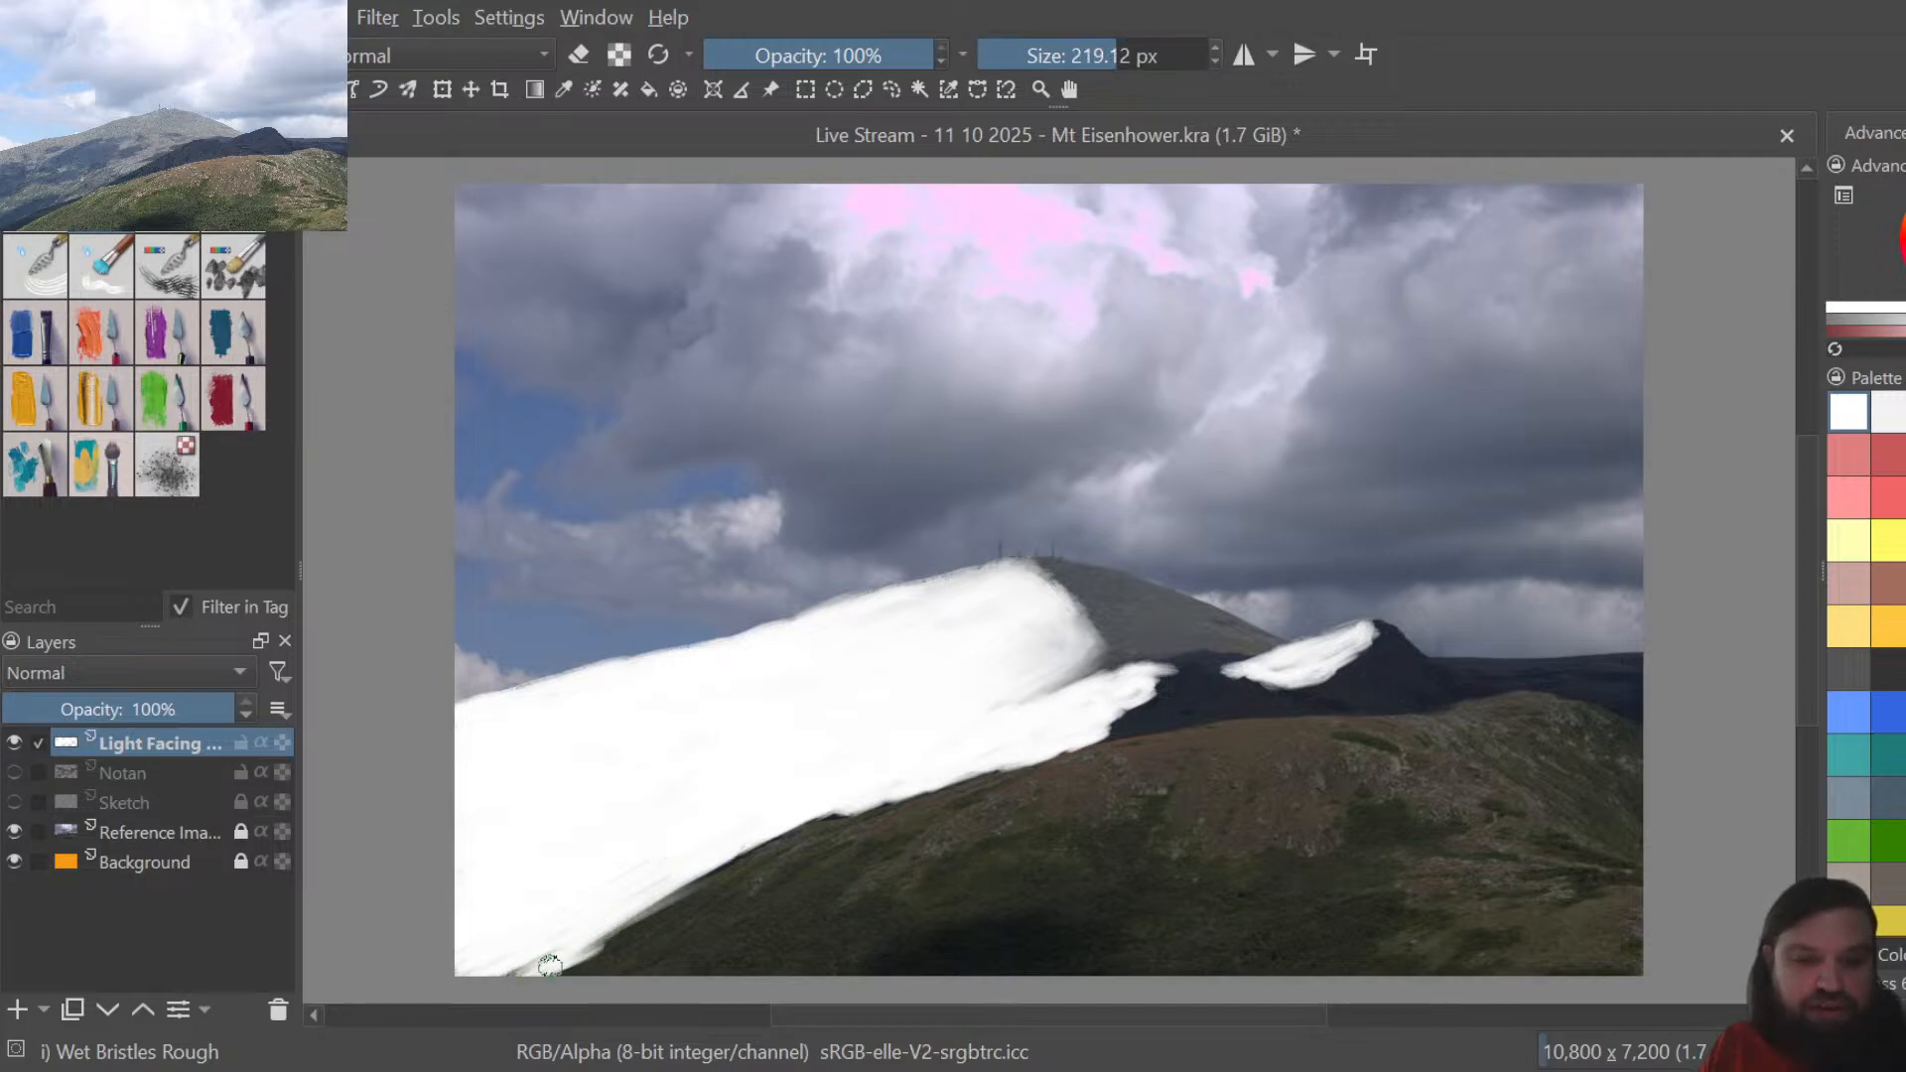
pyautogui.moveTo(1222, 747)
pyautogui.mouseDown()
pyautogui.moveTo(1067, 749)
pyautogui.moveTo(837, 817)
pyautogui.moveTo(917, 785)
pyautogui.moveTo(960, 781)
pyautogui.moveTo(780, 838)
pyautogui.moveTo(589, 953)
pyautogui.moveTo(551, 968)
pyautogui.moveTo(542, 948)
pyautogui.moveTo(623, 943)
pyautogui.mouseUp()
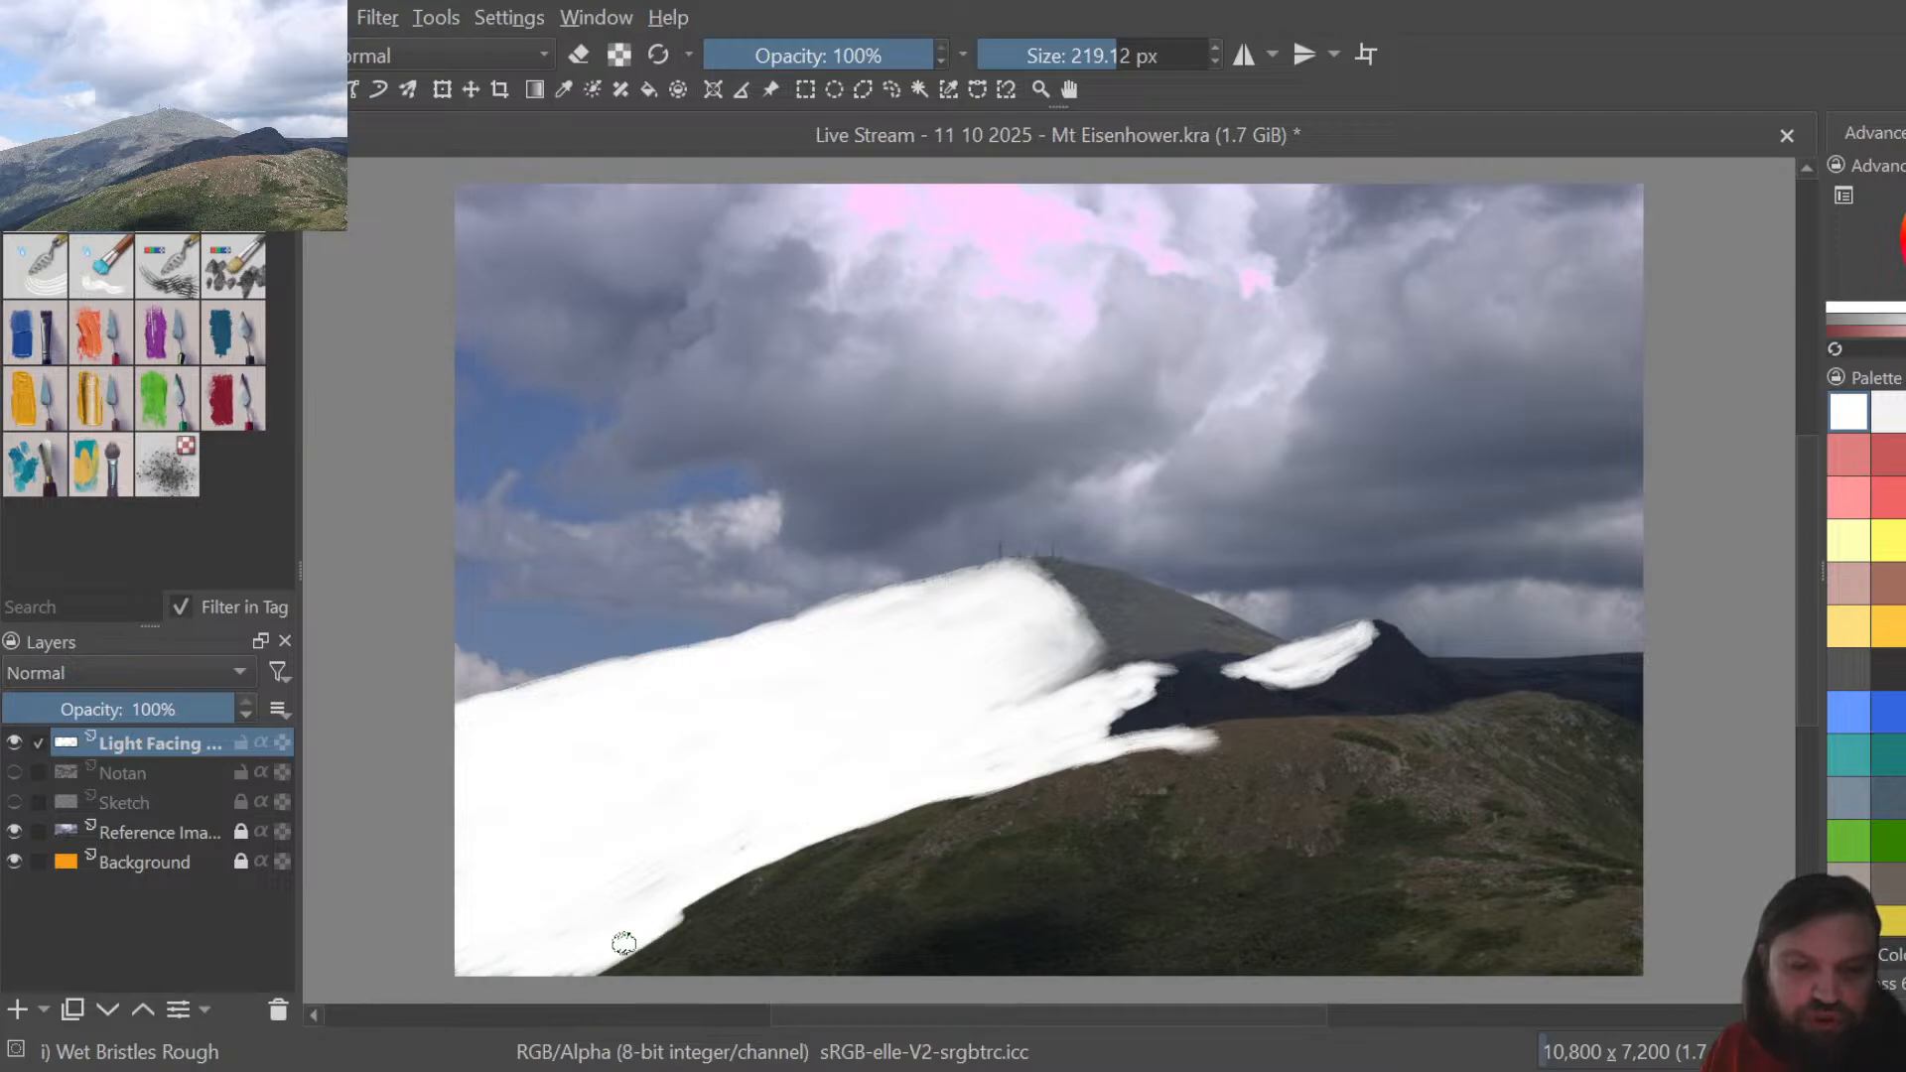
pyautogui.moveTo(1169, 739)
pyautogui.mouseDown()
pyautogui.moveTo(1320, 730)
pyautogui.moveTo(1411, 756)
pyautogui.moveTo(1512, 882)
pyautogui.moveTo(1511, 926)
pyautogui.moveTo(1535, 909)
pyautogui.moveTo(1513, 886)
pyautogui.moveTo(1527, 964)
pyautogui.moveTo(1499, 977)
pyautogui.moveTo(1505, 947)
pyautogui.moveTo(1447, 954)
pyautogui.mouseUp()
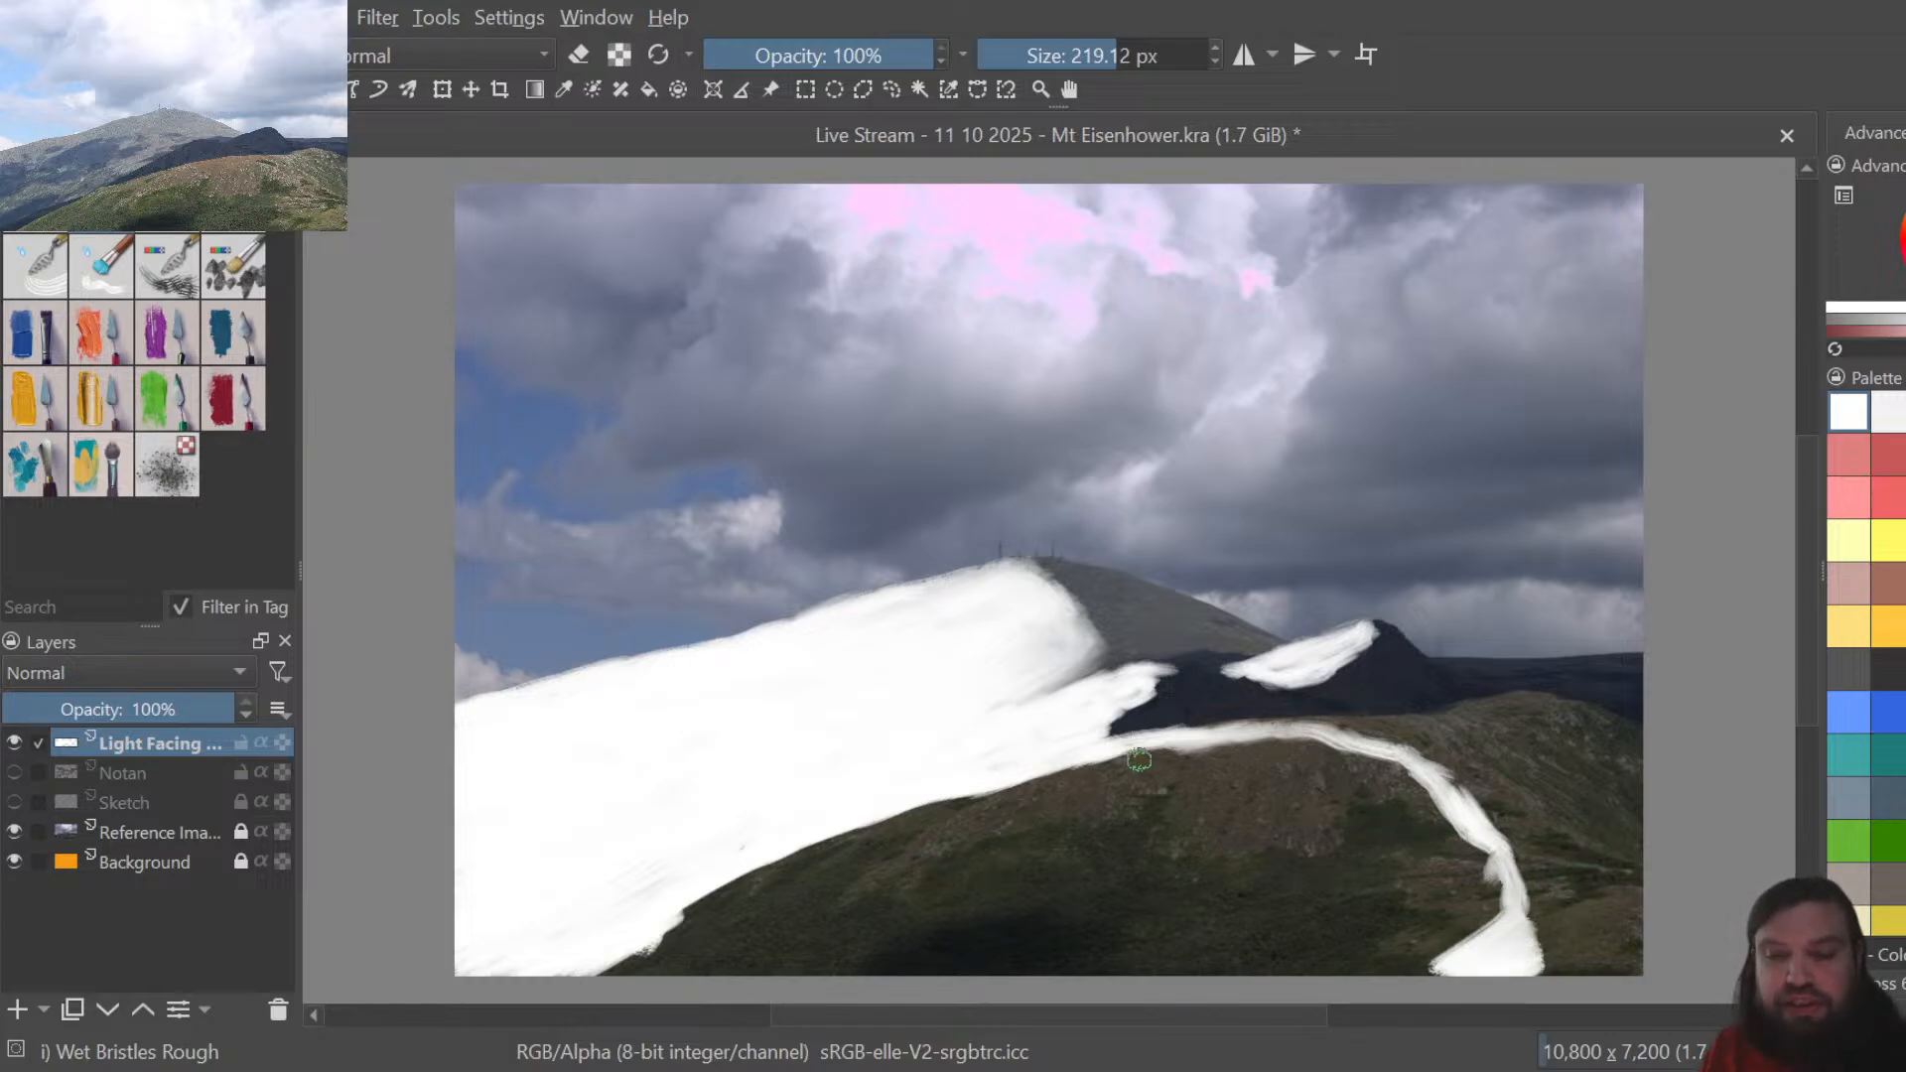
# Widen the white band on the foreground hill inward from its crest, left edge and right boundary
pyautogui.moveTo(1138, 760)
pyautogui.mouseDown()
pyautogui.moveTo(1203, 755)
pyautogui.moveTo(1070, 777)
pyautogui.moveTo(1113, 753)
pyautogui.moveTo(1025, 792)
pyautogui.moveTo(1051, 778)
pyautogui.moveTo(1045, 751)
pyautogui.moveTo(949, 819)
pyautogui.moveTo(858, 839)
pyautogui.moveTo(982, 791)
pyautogui.moveTo(747, 906)
pyautogui.moveTo(875, 829)
pyautogui.moveTo(801, 856)
pyautogui.moveTo(624, 954)
pyautogui.moveTo(666, 931)
pyautogui.mouseUp()
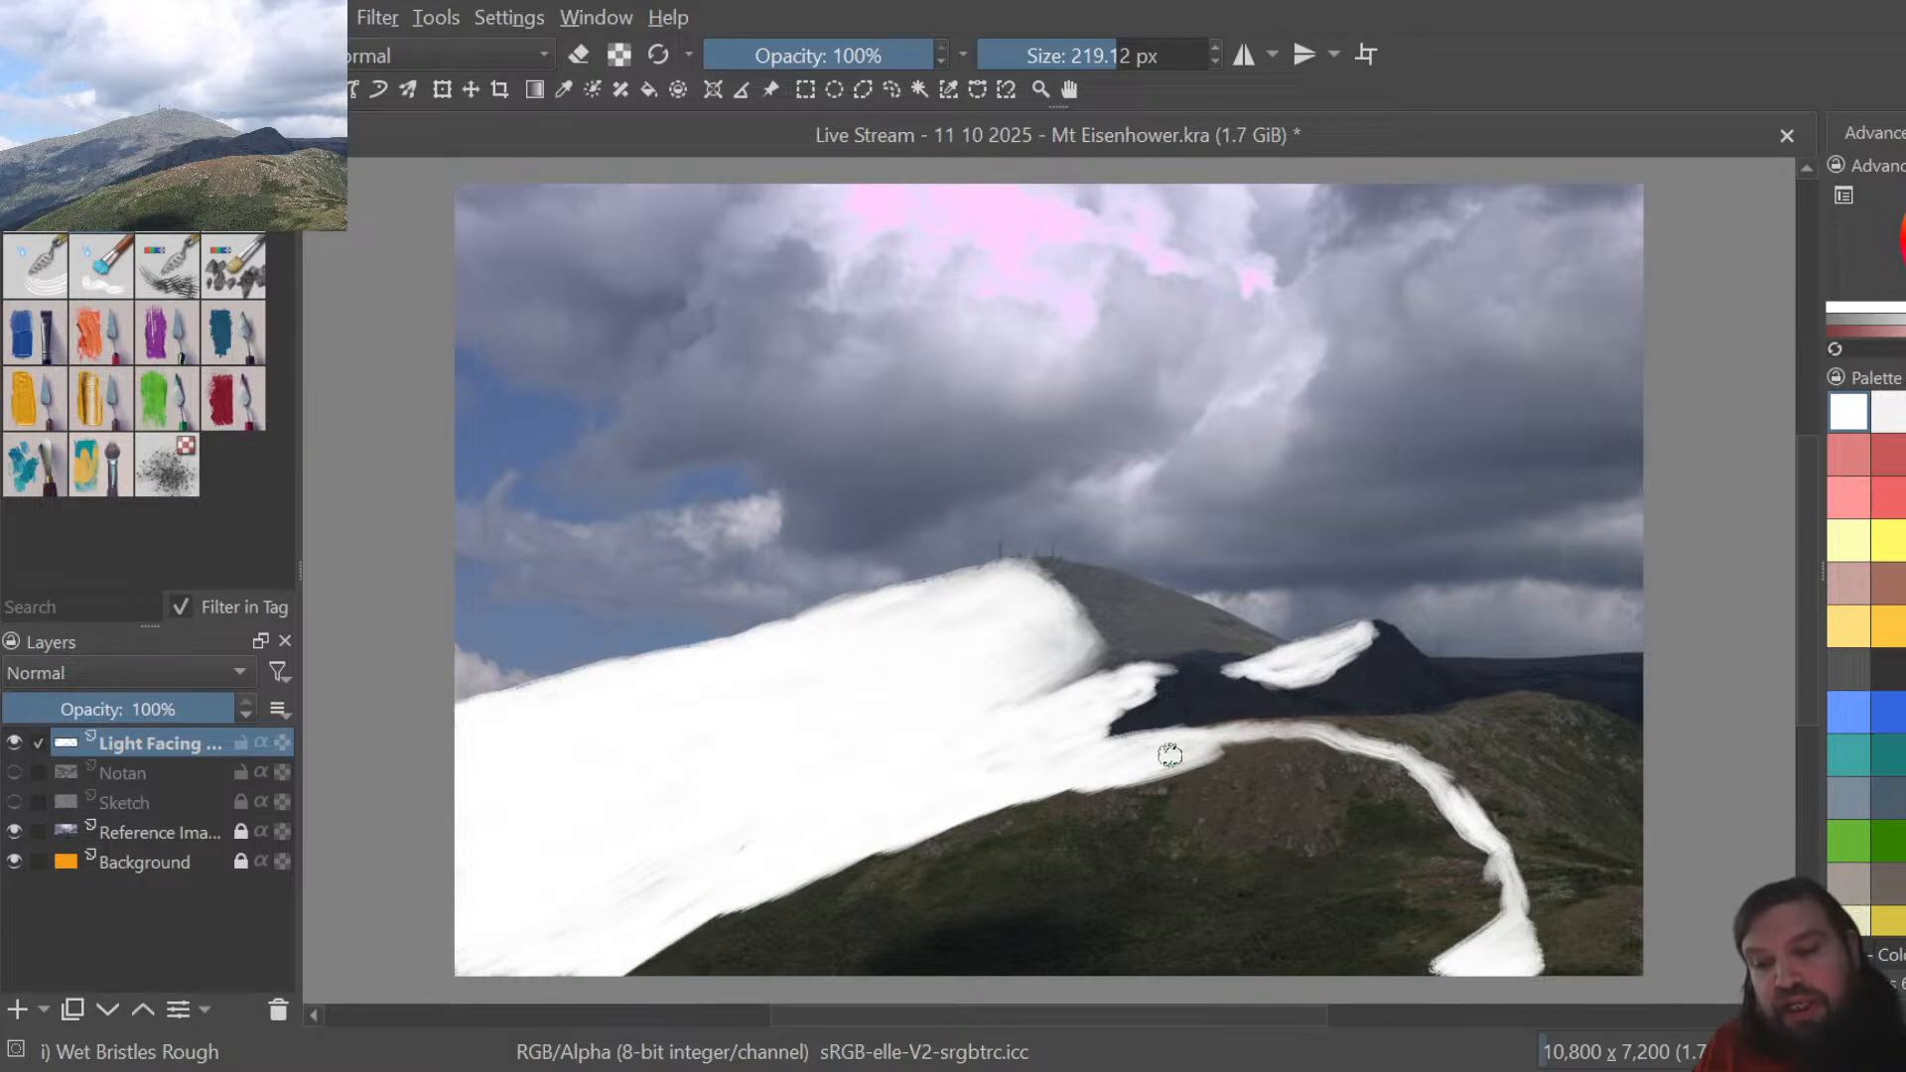
pyautogui.moveTo(1169, 755)
pyautogui.mouseDown()
pyautogui.moveTo(1239, 740)
pyautogui.moveTo(1237, 761)
pyautogui.moveTo(1267, 766)
pyautogui.moveTo(1204, 793)
pyautogui.mouseUp()
pyautogui.moveTo(1330, 755)
pyautogui.mouseDown()
pyautogui.moveTo(1394, 760)
pyautogui.moveTo(1377, 797)
pyautogui.moveTo(1409, 791)
pyautogui.moveTo(1334, 792)
pyautogui.moveTo(1362, 747)
pyautogui.moveTo(1260, 805)
pyautogui.moveTo(1239, 764)
pyautogui.moveTo(1190, 821)
pyautogui.moveTo(1208, 819)
pyautogui.moveTo(1251, 781)
pyautogui.moveTo(1164, 796)
pyautogui.moveTo(1211, 770)
pyautogui.moveTo(1148, 797)
pyautogui.moveTo(1202, 754)
pyautogui.moveTo(1116, 798)
pyautogui.moveTo(1127, 770)
pyautogui.moveTo(1092, 800)
pyautogui.moveTo(1058, 809)
pyautogui.moveTo(1131, 784)
pyautogui.moveTo(1038, 799)
pyautogui.mouseUp()
pyautogui.moveTo(1488, 899); pyautogui.dragTo(1412, 967)
pyautogui.moveTo(1070, 806)
pyautogui.mouseDown()
pyautogui.moveTo(695, 943)
pyautogui.moveTo(749, 897)
pyautogui.moveTo(674, 957)
pyautogui.mouseUp()
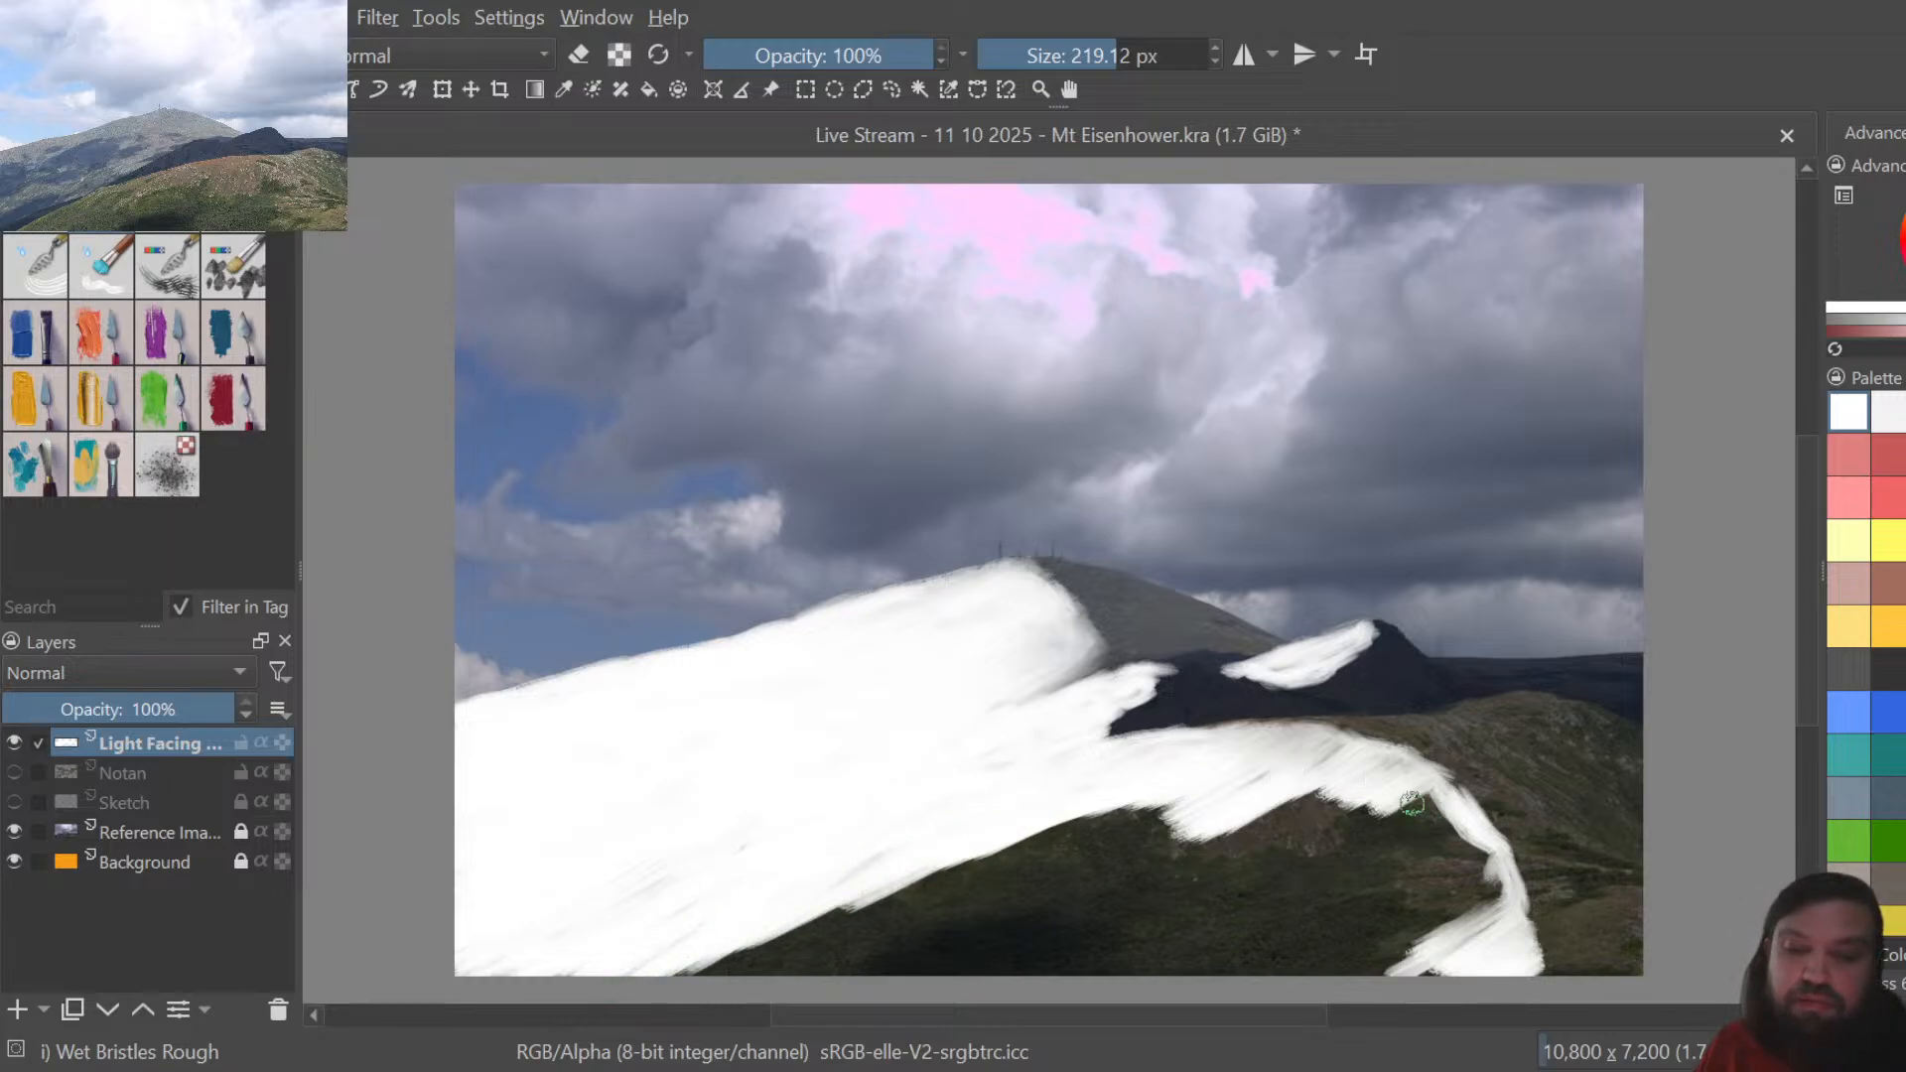
pyautogui.moveTo(1411, 804)
pyautogui.mouseDown()
pyautogui.moveTo(1355, 739)
pyautogui.moveTo(1262, 781)
pyautogui.mouseUp()
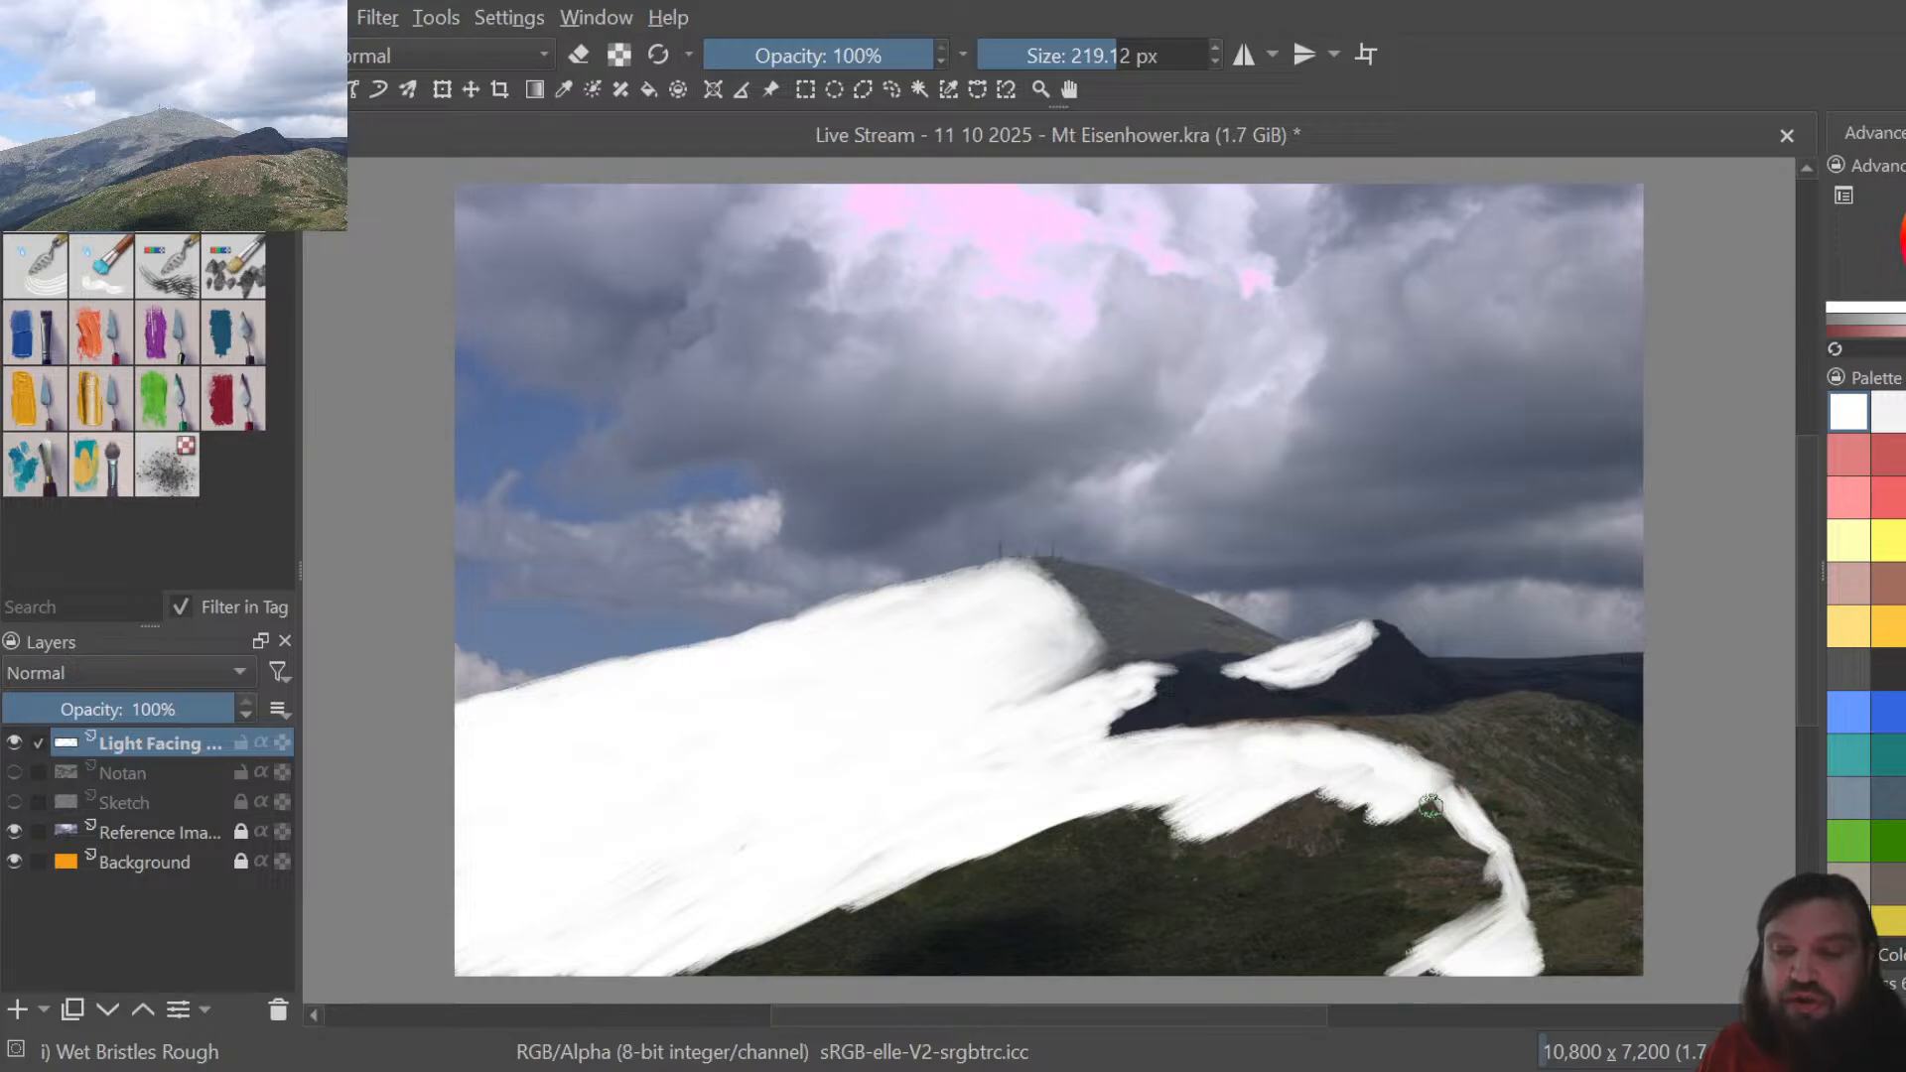
pyautogui.moveTo(1449, 805)
pyautogui.mouseDown()
pyautogui.moveTo(1451, 854)
pyautogui.moveTo(1523, 881)
pyautogui.moveTo(1450, 867)
pyautogui.moveTo(1500, 883)
pyautogui.moveTo(1431, 931)
pyautogui.mouseUp()
pyautogui.moveTo(1196, 809)
pyautogui.mouseDown()
pyautogui.moveTo(1103, 857)
pyautogui.moveTo(1153, 758)
pyautogui.moveTo(1122, 806)
pyautogui.moveTo(880, 913)
pyautogui.moveTo(951, 863)
pyautogui.moveTo(924, 875)
pyautogui.moveTo(708, 967)
pyautogui.mouseUp()
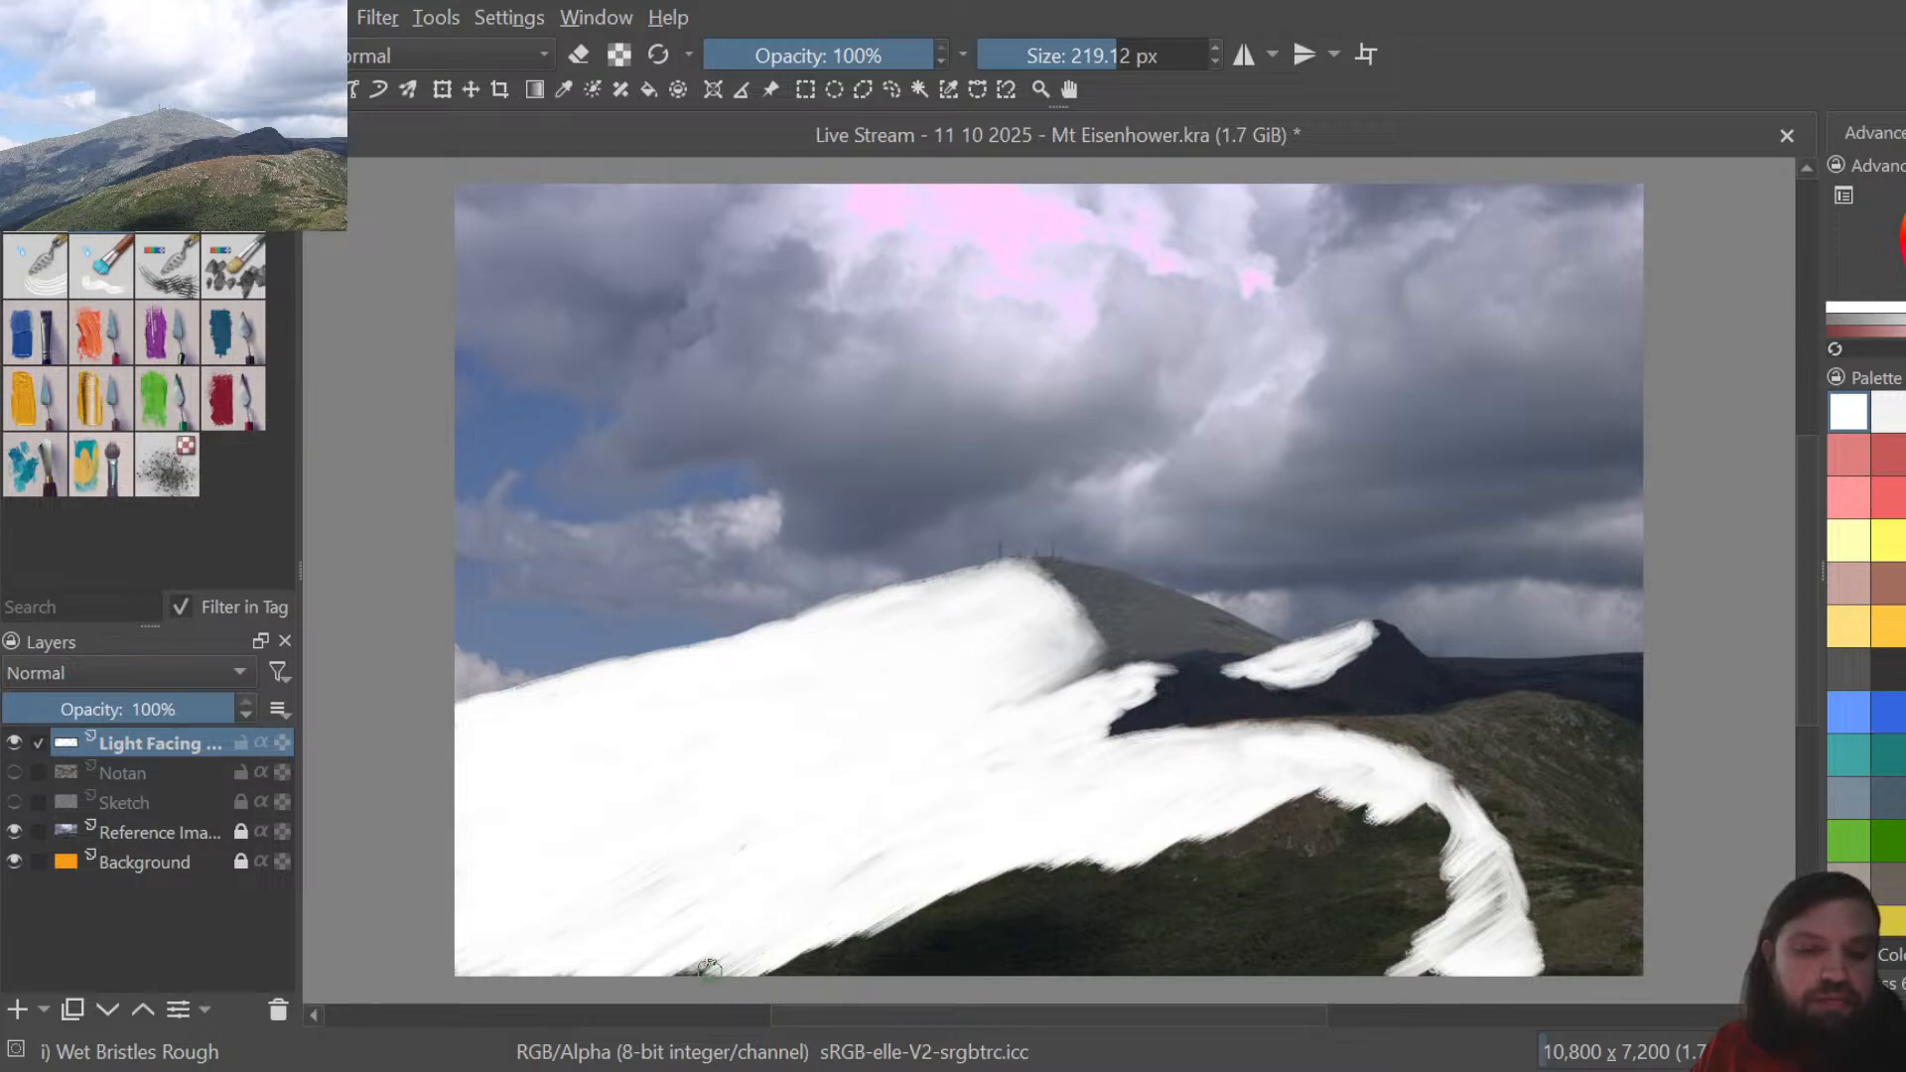
# Extend the white farther down the foreground hill's face, filling toward the canvas's bottom edge and thickening the area beneath the crest
pyautogui.moveTo(1362, 806)
pyautogui.mouseDown()
pyautogui.moveTo(1275, 818)
pyautogui.moveTo(1278, 799)
pyautogui.moveTo(1363, 786)
pyautogui.moveTo(1274, 784)
pyautogui.moveTo(1277, 767)
pyautogui.moveTo(1435, 816)
pyautogui.moveTo(1387, 829)
pyautogui.moveTo(1406, 817)
pyautogui.moveTo(1408, 840)
pyautogui.moveTo(1465, 865)
pyautogui.moveTo(1402, 927)
pyautogui.moveTo(1396, 972)
pyautogui.mouseUp()
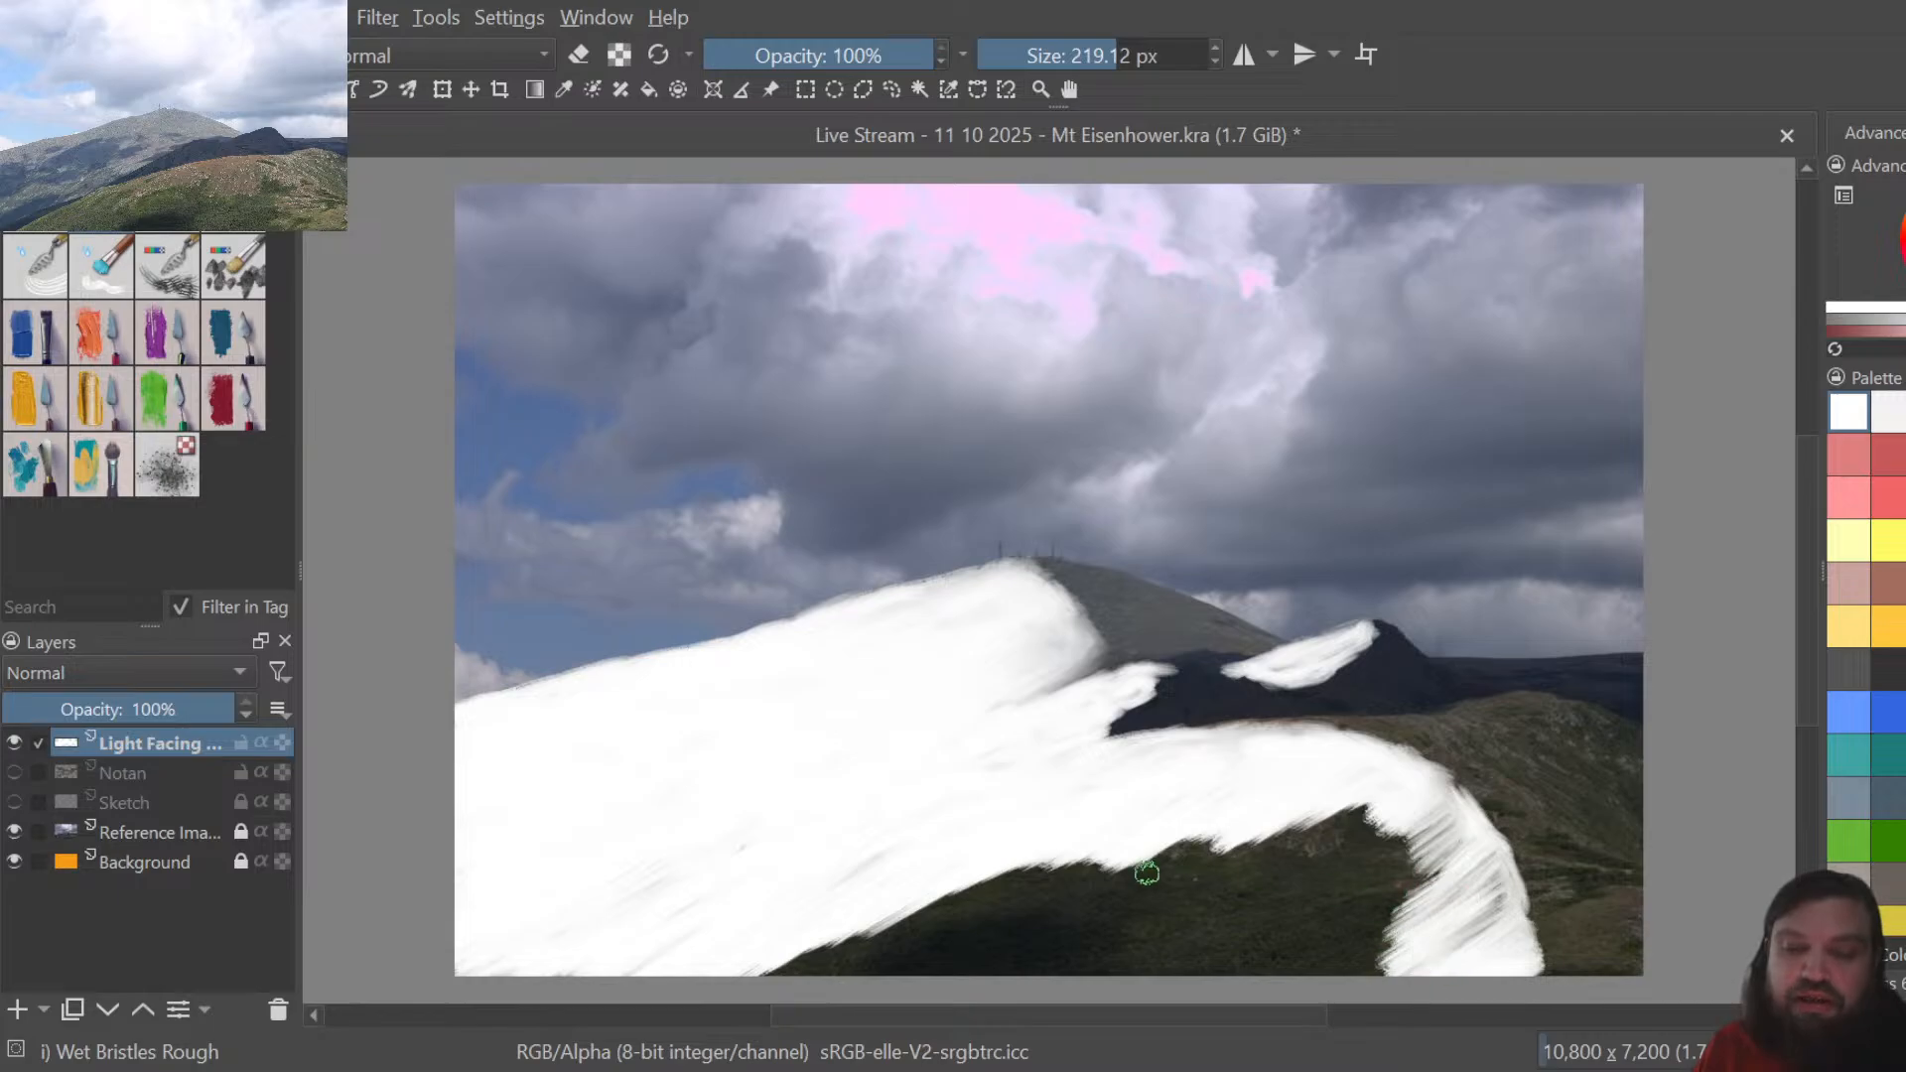
pyautogui.moveTo(1146, 872)
pyautogui.mouseDown()
pyautogui.moveTo(1042, 903)
pyautogui.moveTo(1111, 847)
pyautogui.moveTo(1002, 898)
pyautogui.moveTo(1075, 866)
pyautogui.moveTo(1080, 829)
pyautogui.moveTo(772, 978)
pyautogui.mouseUp()
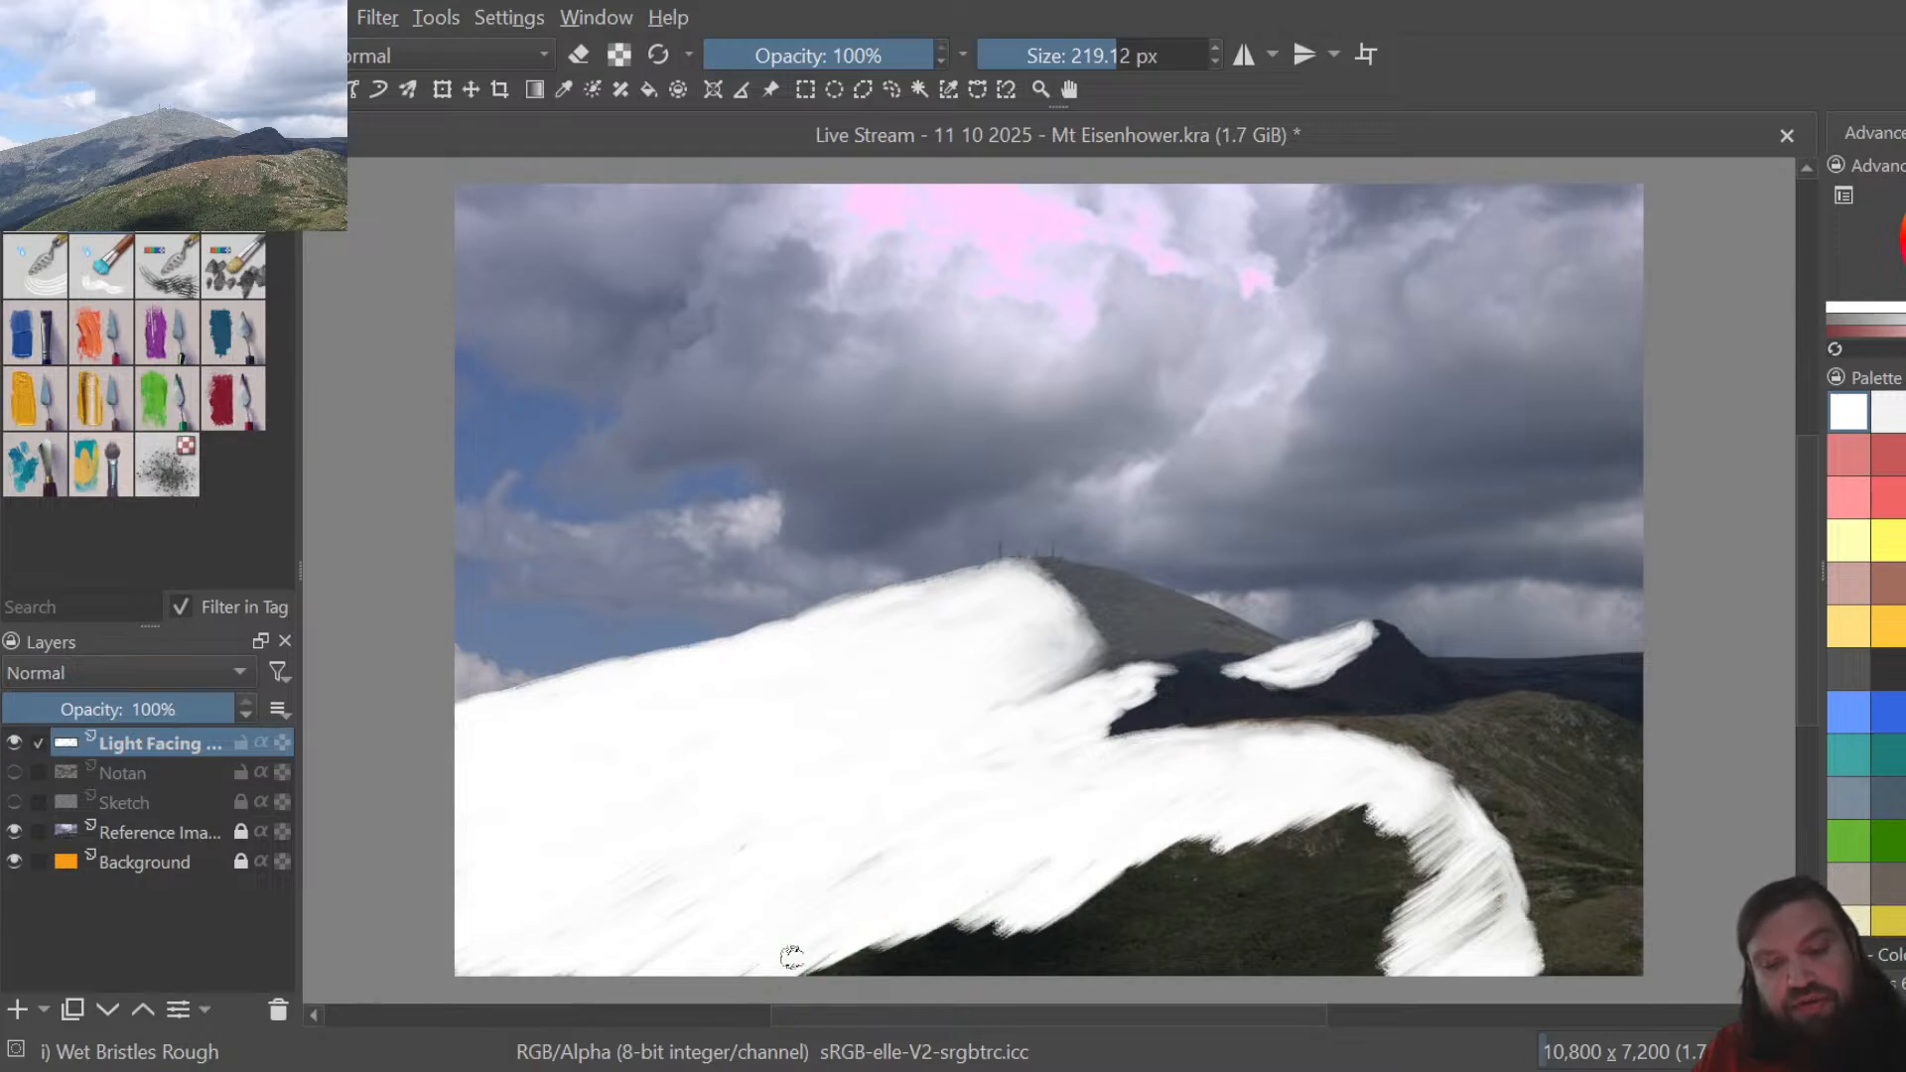
pyautogui.moveTo(1064, 901)
pyautogui.mouseDown()
pyautogui.moveTo(983, 954)
pyautogui.moveTo(931, 945)
pyautogui.moveTo(958, 933)
pyautogui.moveTo(894, 953)
pyautogui.moveTo(924, 927)
pyautogui.moveTo(848, 961)
pyautogui.mouseUp()
pyautogui.moveTo(1381, 808)
pyautogui.mouseDown()
pyautogui.moveTo(1296, 858)
pyautogui.moveTo(1359, 804)
pyautogui.moveTo(1301, 795)
pyautogui.moveTo(1438, 801)
pyautogui.moveTo(1379, 845)
pyautogui.moveTo(1397, 846)
pyautogui.moveTo(1448, 793)
pyautogui.moveTo(1452, 855)
pyautogui.mouseUp()
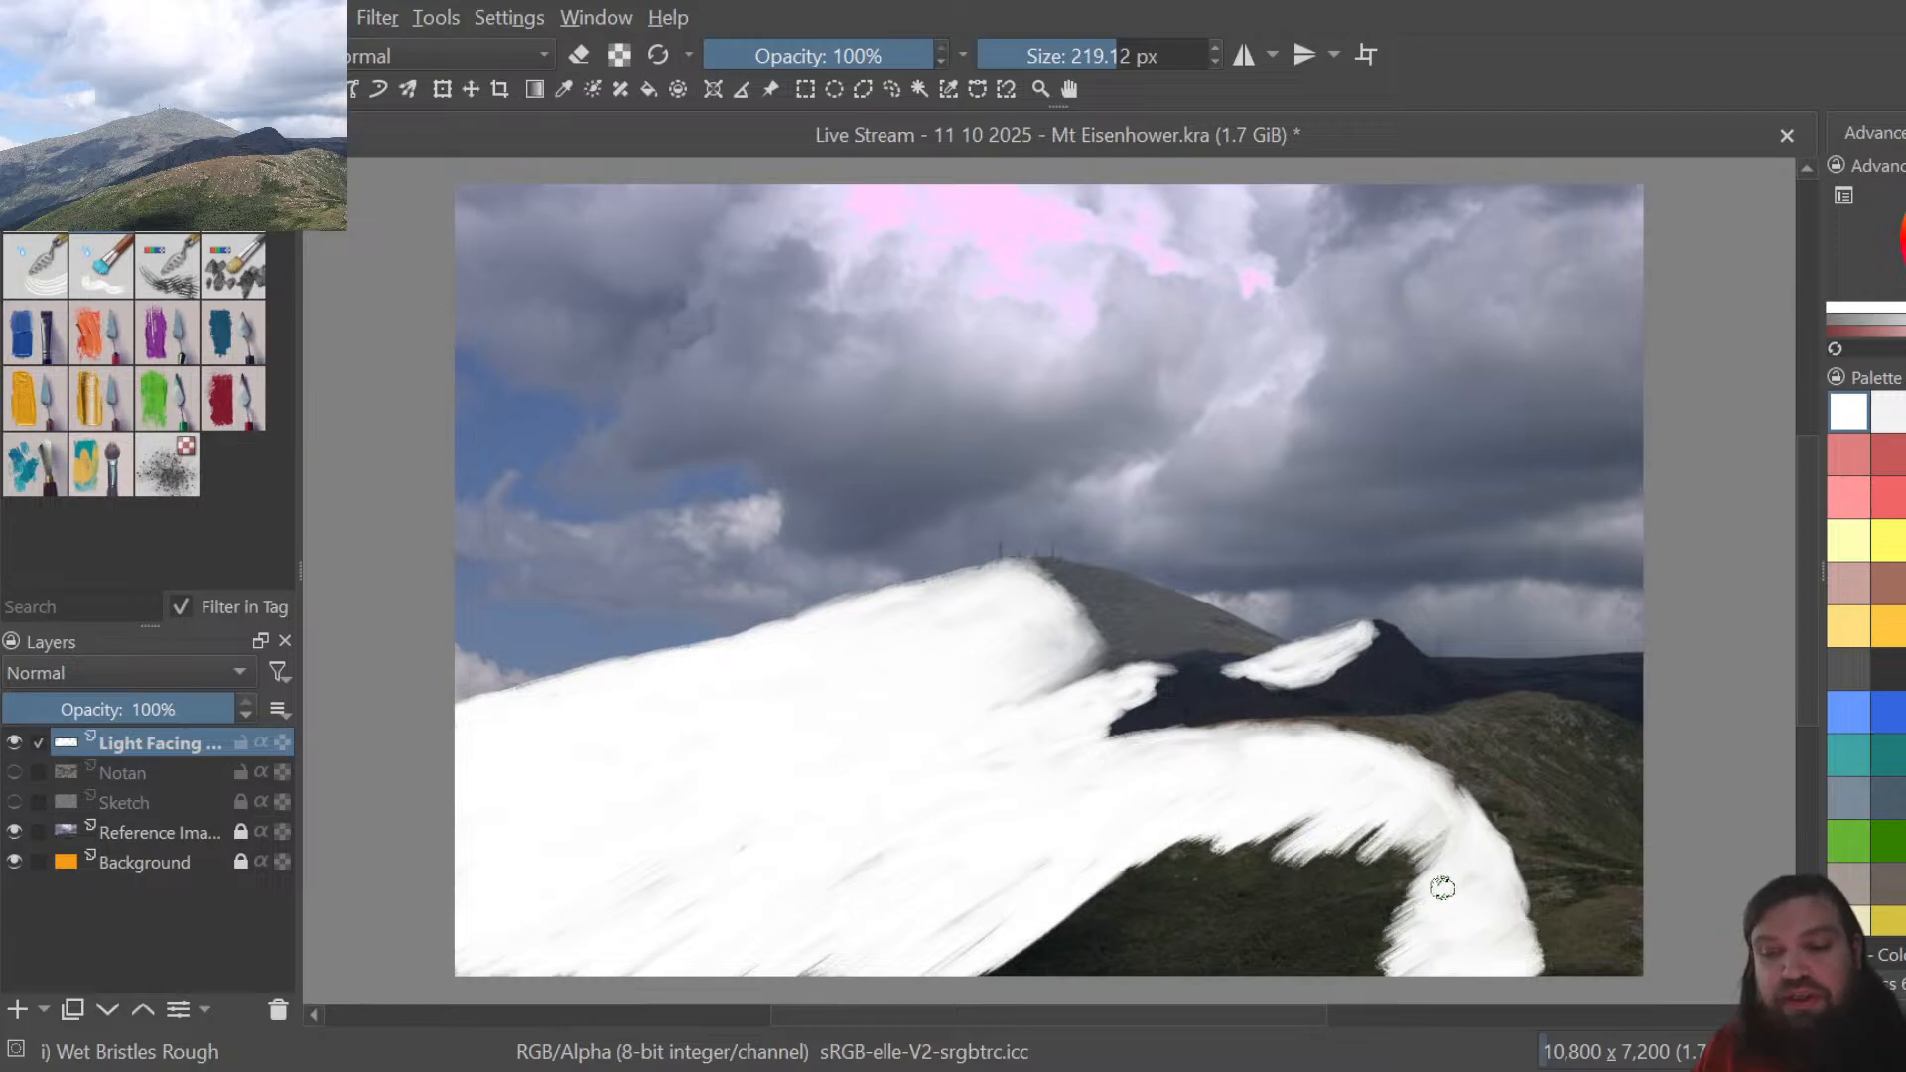
pyautogui.moveTo(1442, 888); pyautogui.dragTo(1440, 847)
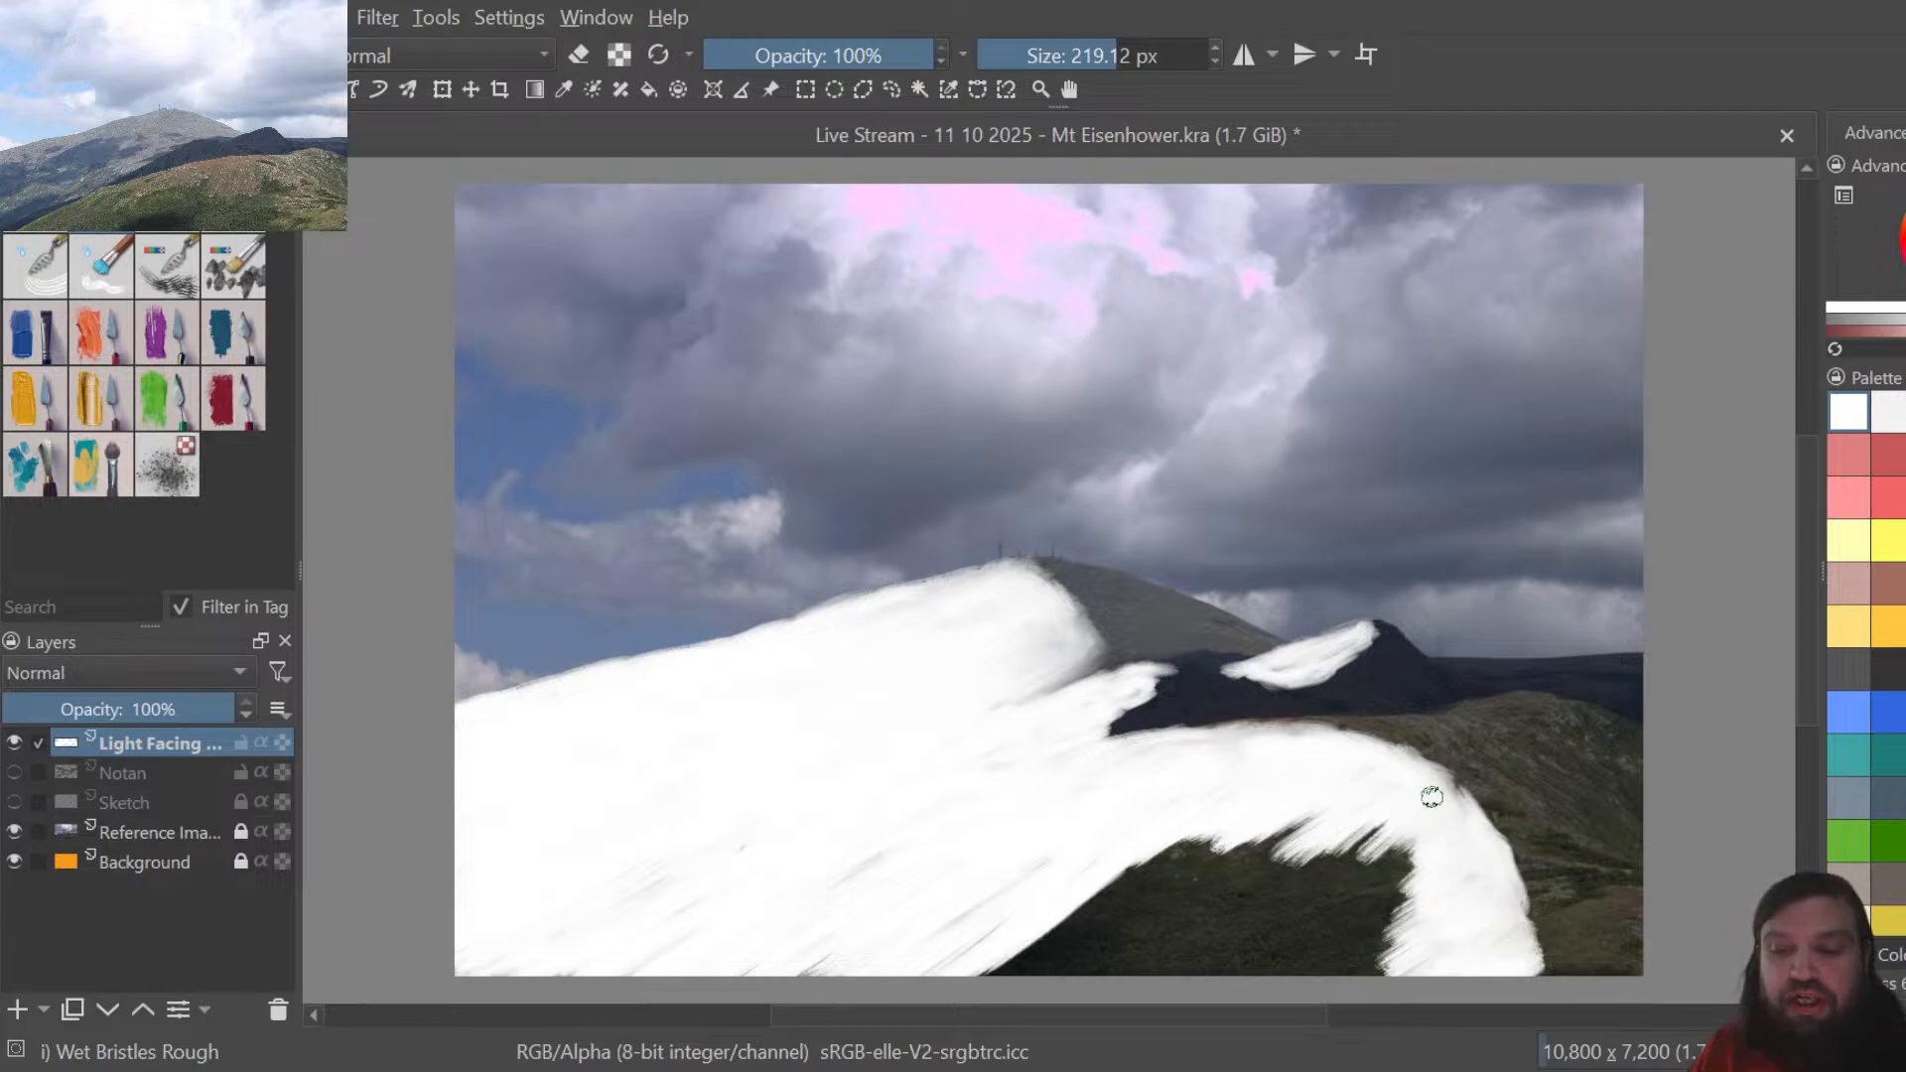
pyautogui.moveTo(1406, 807)
pyautogui.mouseDown()
pyautogui.moveTo(1375, 857)
pyautogui.moveTo(1395, 873)
pyautogui.moveTo(1352, 837)
pyautogui.moveTo(1197, 843)
pyautogui.moveTo(1115, 894)
pyautogui.moveTo(1148, 860)
pyautogui.moveTo(1138, 890)
pyautogui.moveTo(1234, 842)
pyautogui.moveTo(1198, 881)
pyautogui.moveTo(1220, 873)
pyautogui.moveTo(1310, 818)
pyautogui.moveTo(1249, 859)
pyautogui.moveTo(1350, 834)
pyautogui.moveTo(1295, 868)
pyautogui.mouseUp()
# Set the brush size to 423.90 px, fill the rest of the foreground hill solid white and even out the mountain slope's white
pyautogui.moveTo(1122, 54); pyautogui.dragTo(1229, 54)
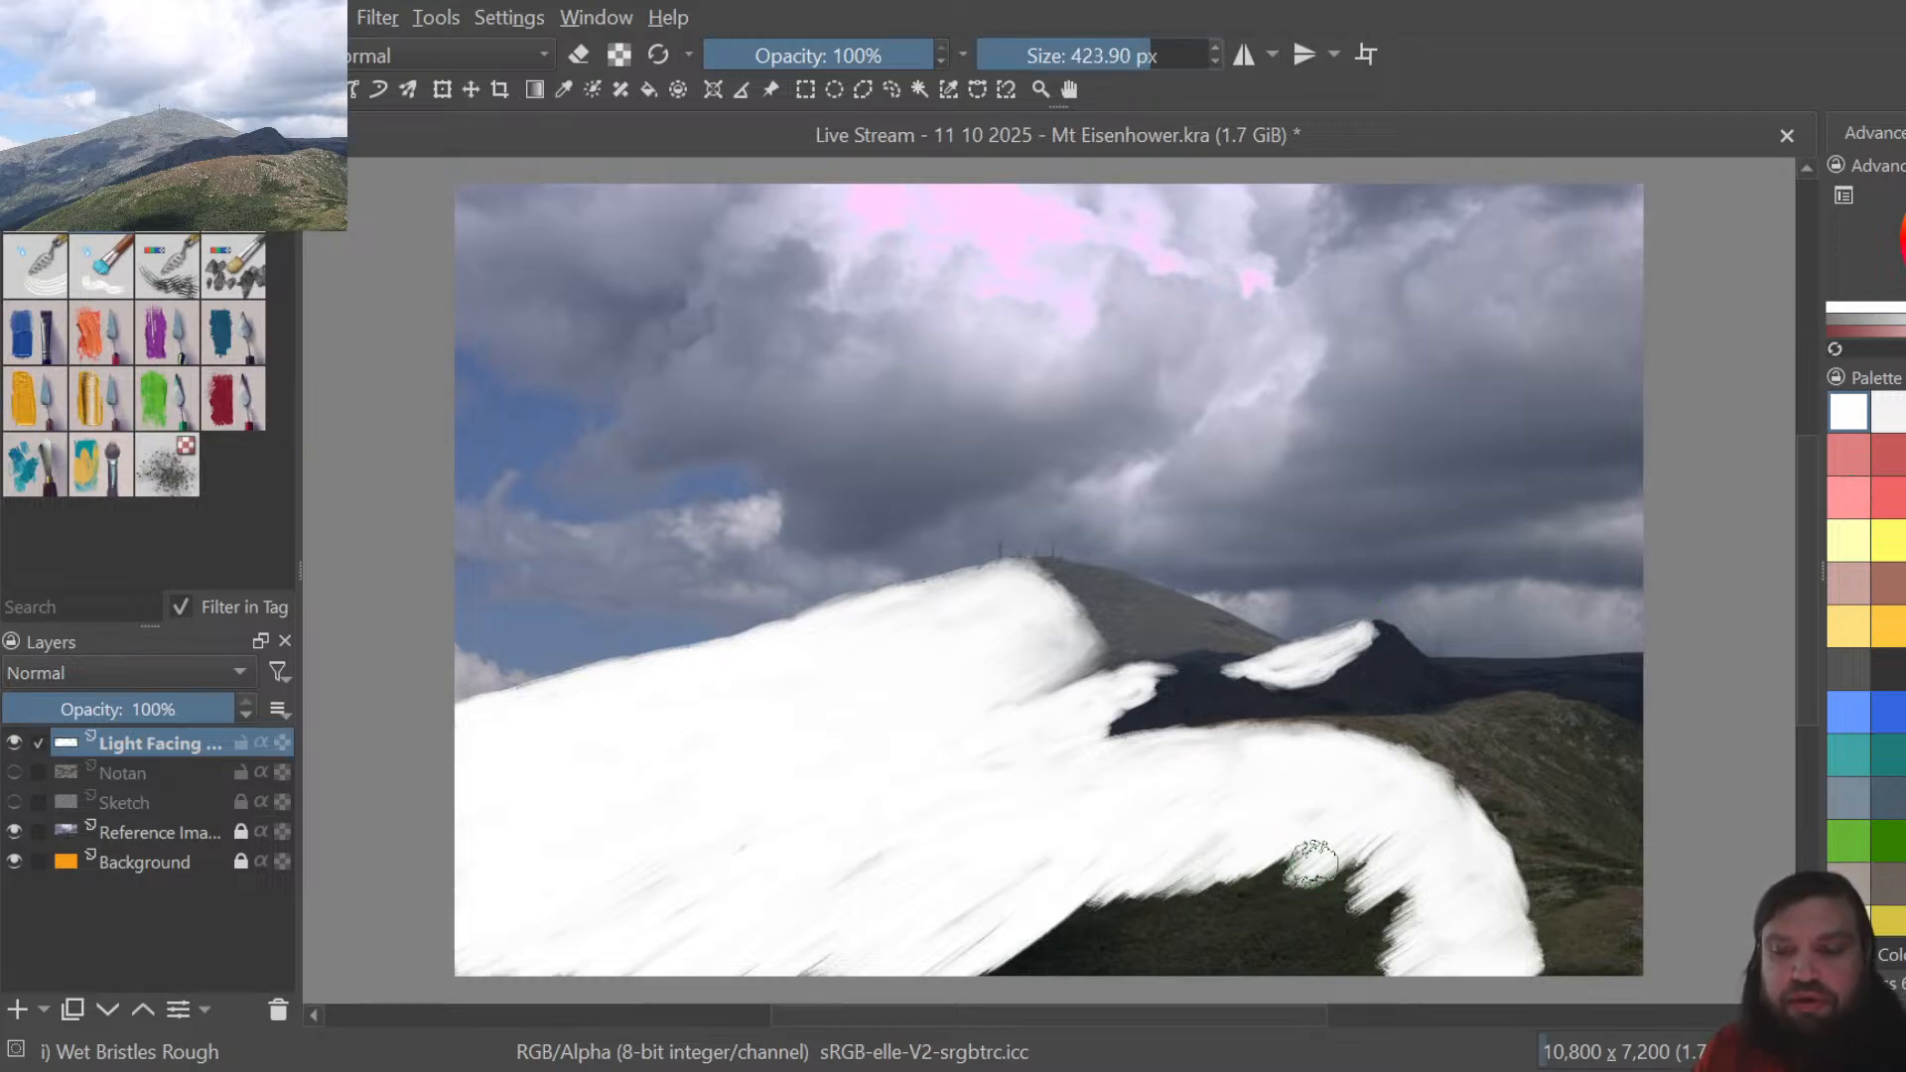
pyautogui.moveTo(1312, 866)
pyautogui.mouseDown()
pyautogui.moveTo(1217, 901)
pyautogui.moveTo(1211, 881)
pyautogui.moveTo(1242, 861)
pyautogui.moveTo(1169, 874)
pyautogui.moveTo(1210, 837)
pyautogui.moveTo(1017, 960)
pyautogui.moveTo(1049, 973)
pyautogui.moveTo(1224, 922)
pyautogui.moveTo(1398, 828)
pyautogui.moveTo(1402, 888)
pyautogui.moveTo(1342, 946)
pyautogui.moveTo(1401, 953)
pyautogui.moveTo(1311, 951)
pyautogui.moveTo(1300, 928)
pyautogui.moveTo(1334, 900)
pyautogui.moveTo(1208, 955)
pyautogui.moveTo(1159, 954)
pyautogui.moveTo(1180, 936)
pyautogui.moveTo(1112, 957)
pyautogui.moveTo(1248, 965)
pyautogui.moveTo(1309, 928)
pyautogui.moveTo(1337, 954)
pyautogui.moveTo(1358, 942)
pyautogui.moveTo(1295, 951)
pyautogui.moveTo(1492, 960)
pyautogui.moveTo(1438, 905)
pyautogui.mouseUp()
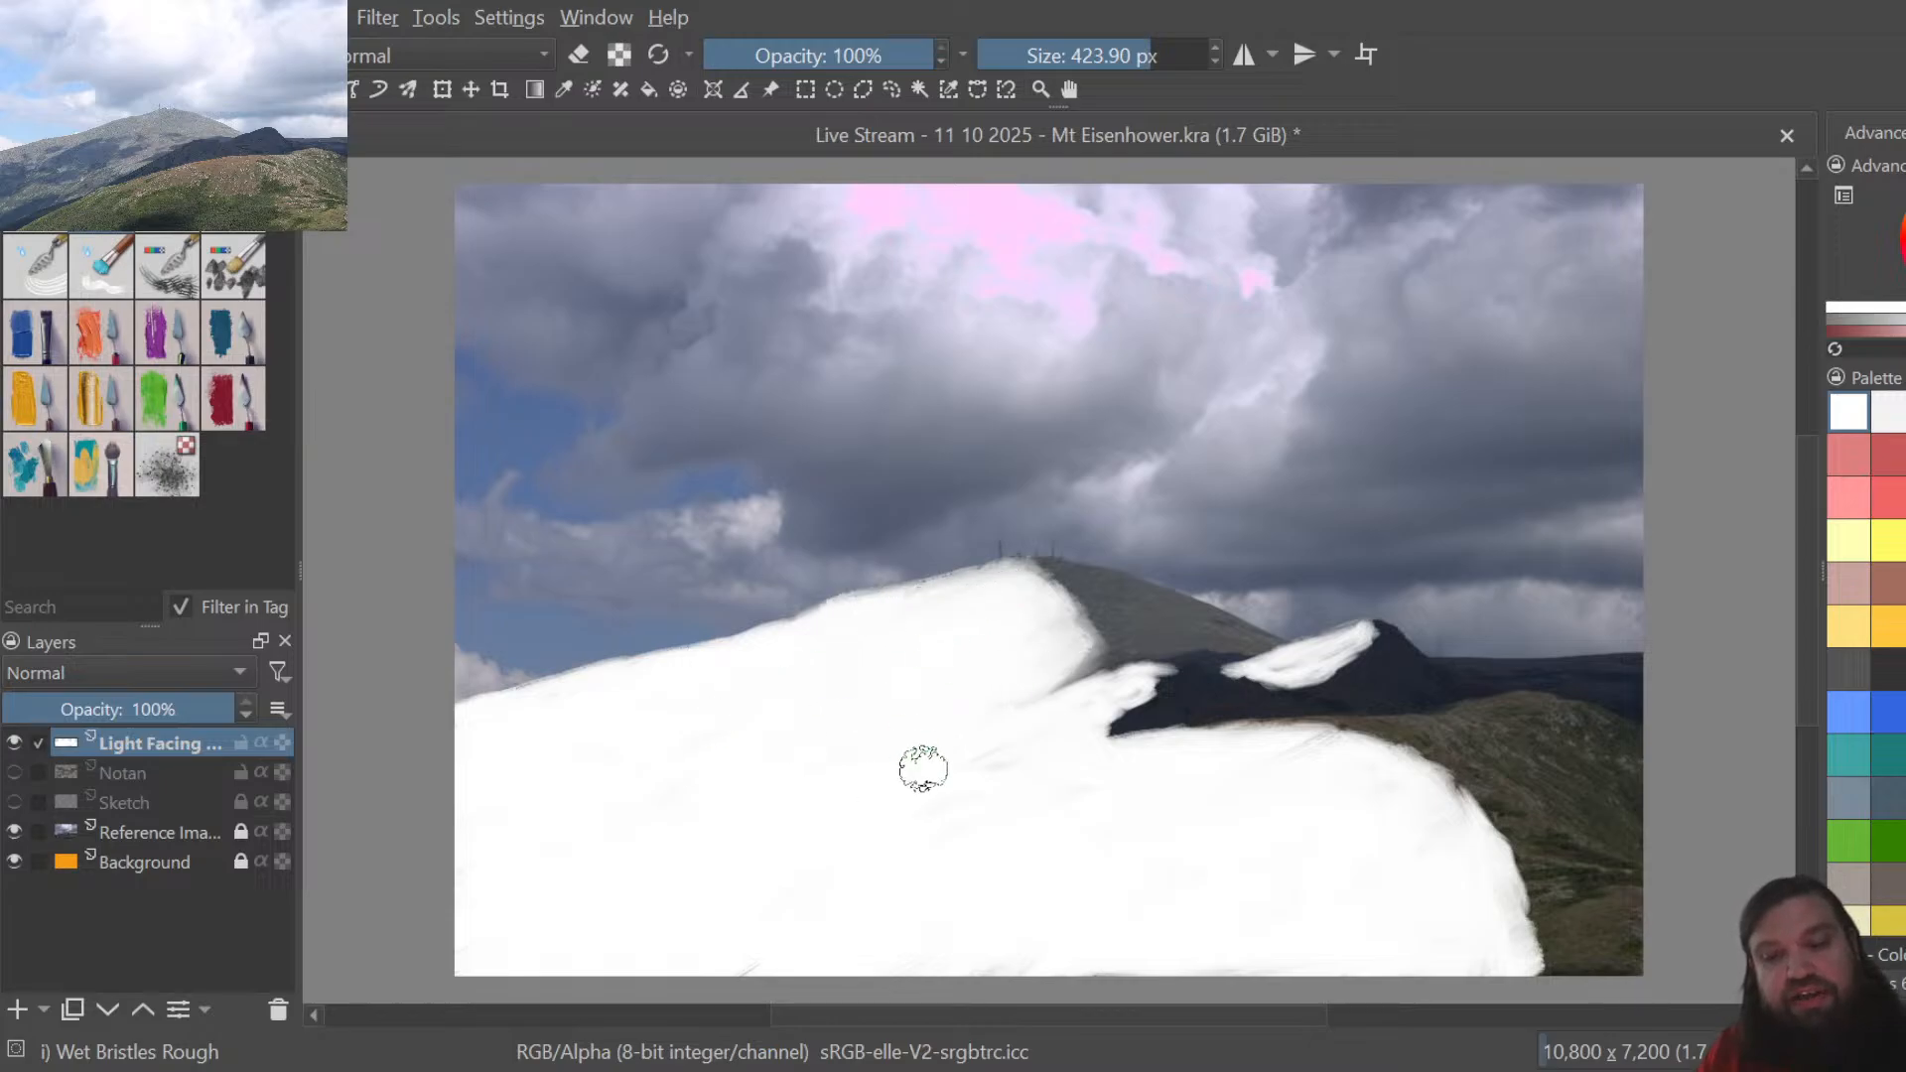
pyautogui.moveTo(1037, 730); pyautogui.dragTo(1033, 701)
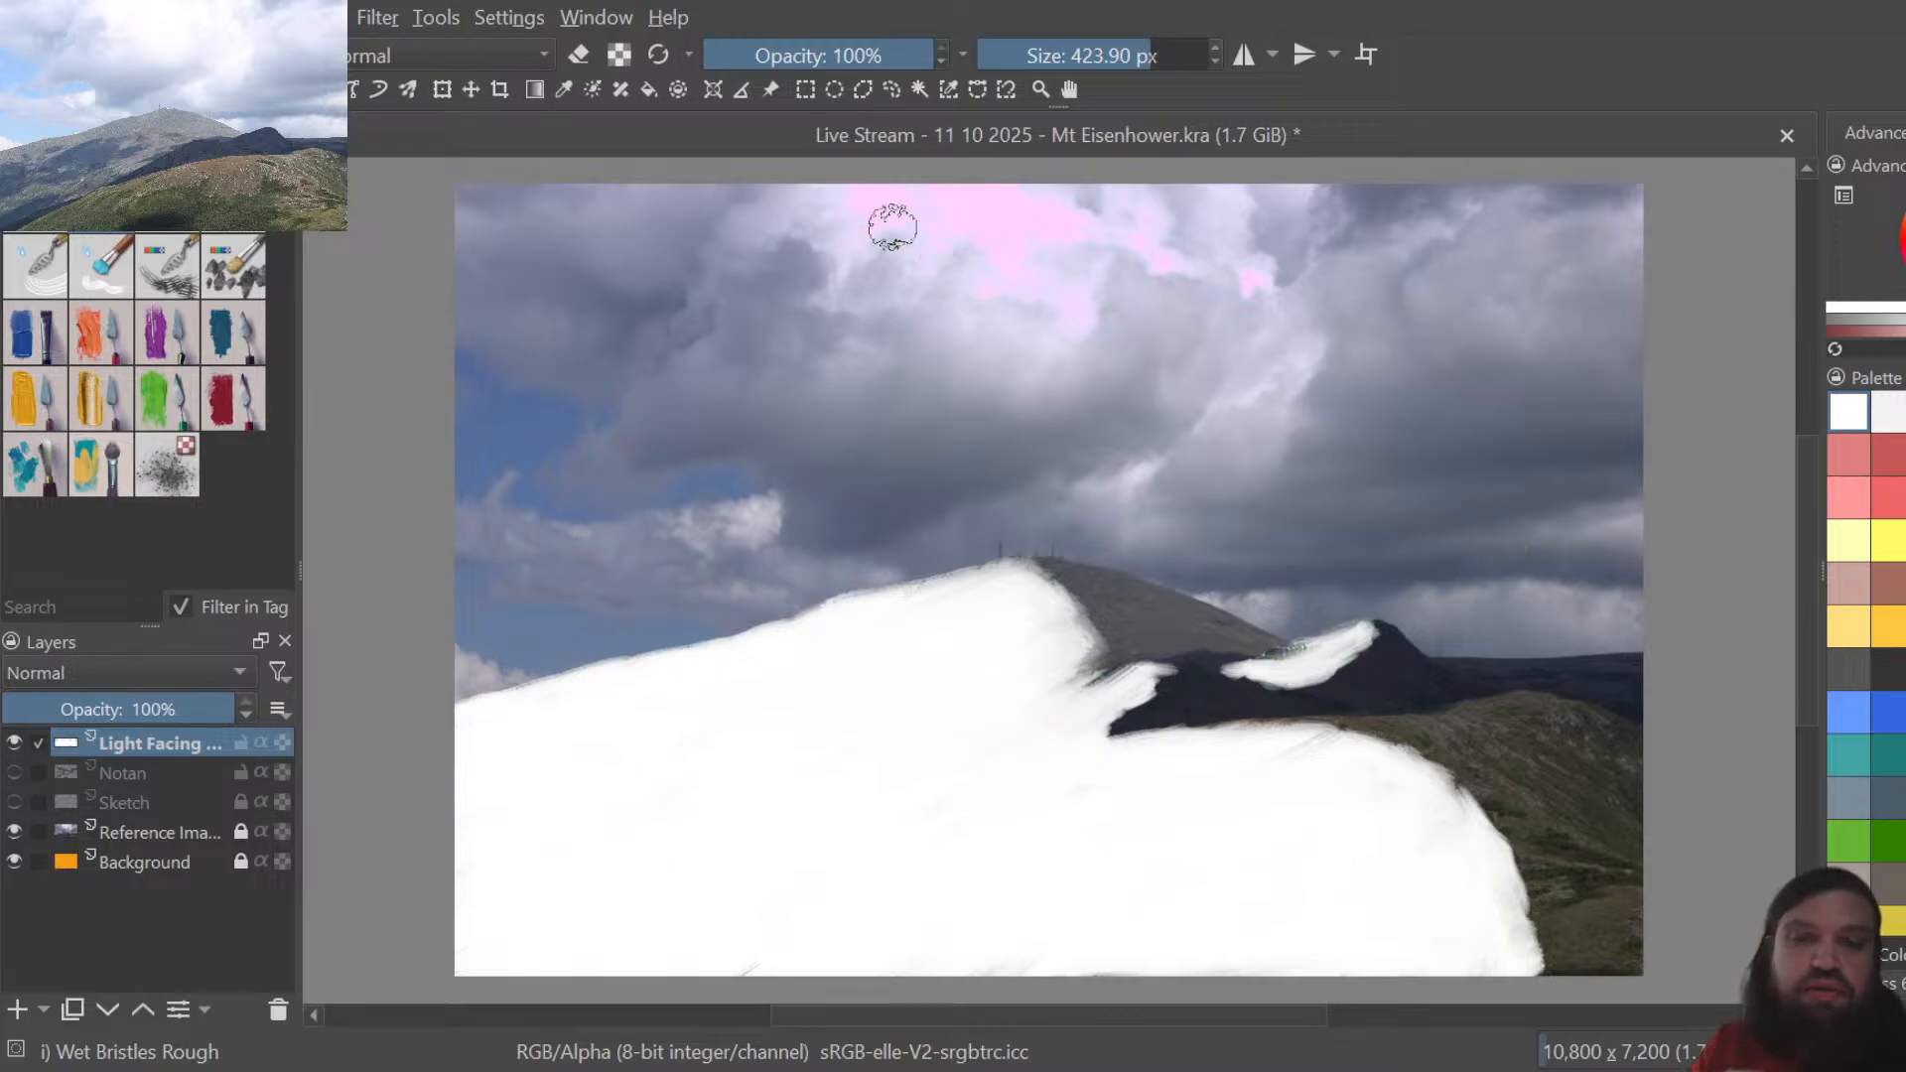
# Paint the large bright cloud opening at the top centre of the sky white
pyautogui.moveTo(909, 202)
pyautogui.mouseDown()
pyautogui.moveTo(864, 194)
pyautogui.moveTo(866, 212)
pyautogui.moveTo(951, 207)
pyautogui.moveTo(914, 214)
pyautogui.moveTo(969, 244)
pyautogui.moveTo(939, 252)
pyautogui.moveTo(1065, 248)
pyautogui.moveTo(1172, 211)
pyautogui.moveTo(983, 248)
pyautogui.moveTo(1008, 293)
pyautogui.moveTo(1034, 290)
pyautogui.moveTo(1091, 278)
pyautogui.moveTo(1096, 230)
pyautogui.mouseUp()
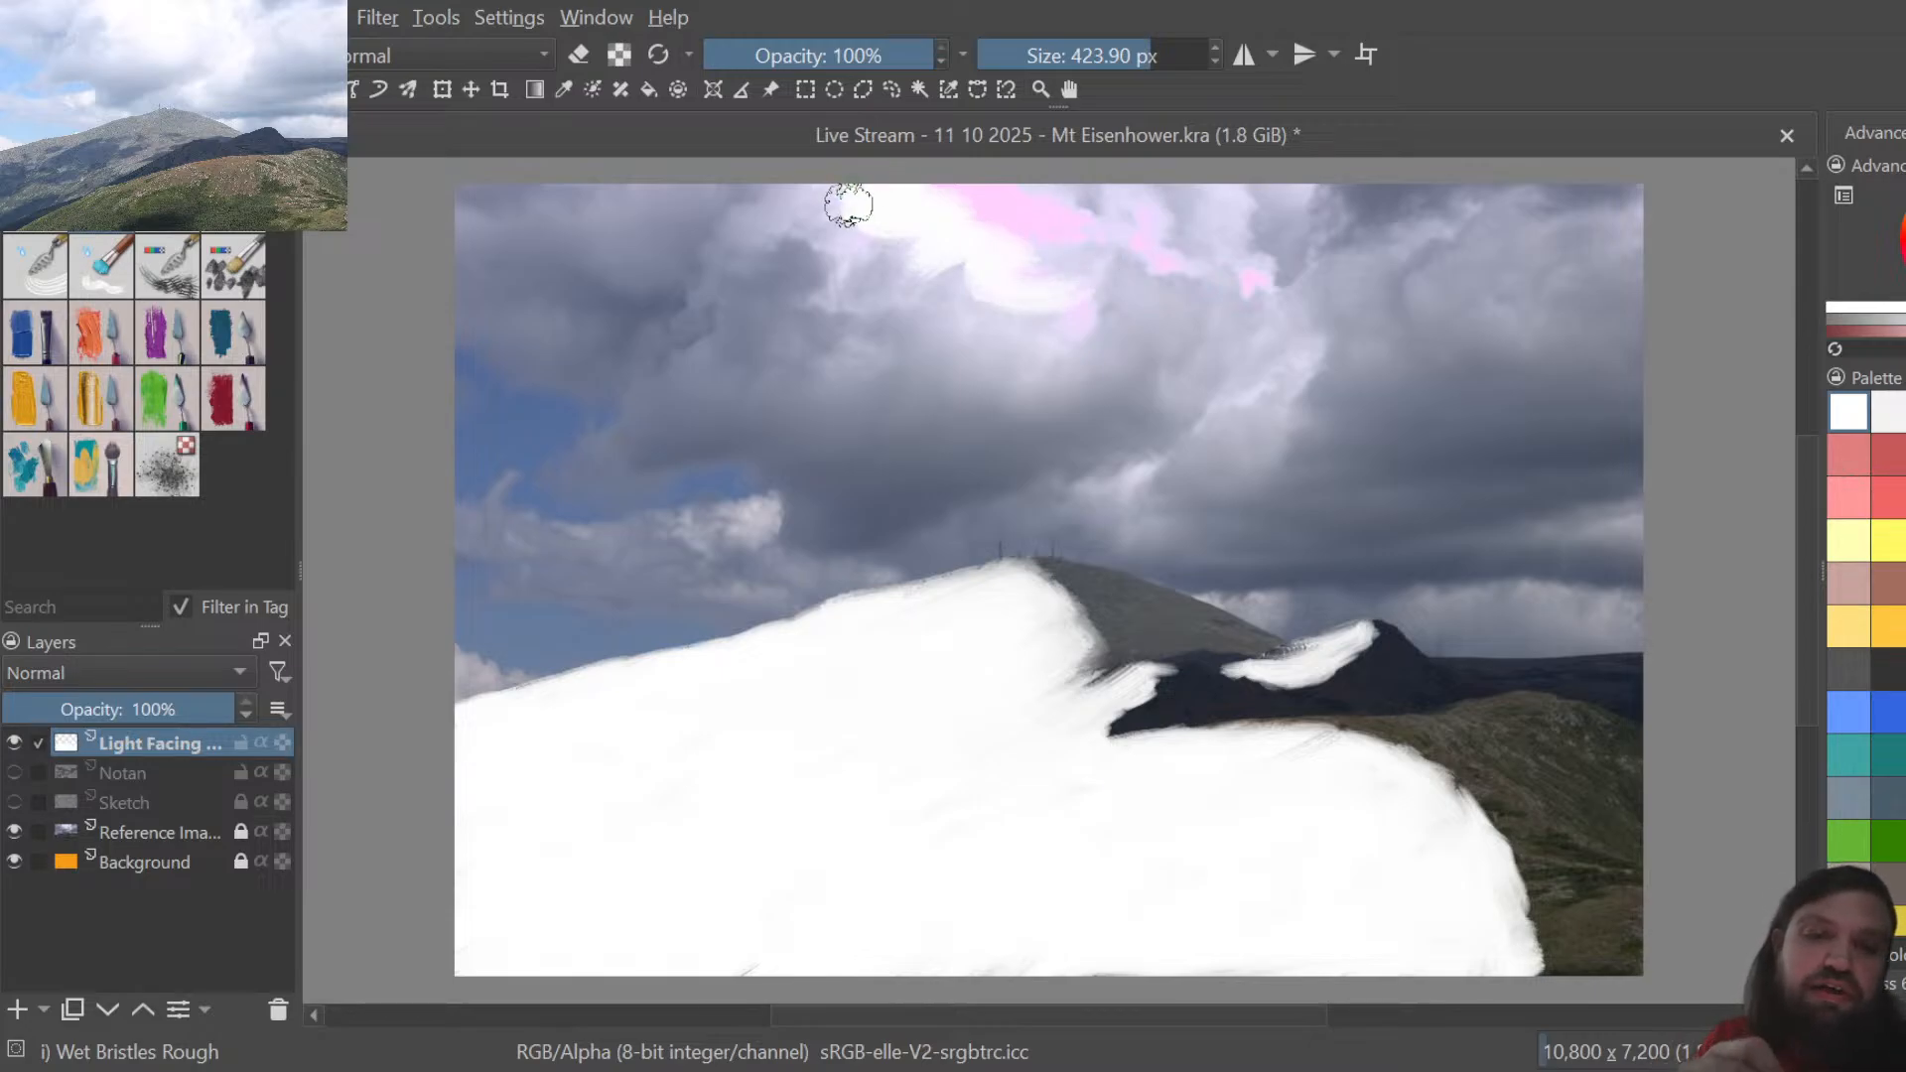
pyautogui.moveTo(848, 204); pyautogui.dragTo(832, 187)
pyautogui.moveTo(980, 196)
pyautogui.mouseDown()
pyautogui.moveTo(1031, 184)
pyautogui.moveTo(1059, 203)
pyautogui.moveTo(971, 186)
pyautogui.moveTo(1053, 192)
pyautogui.moveTo(910, 219)
pyautogui.moveTo(870, 203)
pyautogui.moveTo(1088, 206)
pyautogui.moveTo(1071, 244)
pyautogui.moveTo(985, 239)
pyautogui.moveTo(1017, 220)
pyautogui.moveTo(1055, 248)
pyautogui.moveTo(1080, 305)
pyautogui.moveTo(1061, 326)
pyautogui.moveTo(1091, 324)
pyautogui.moveTo(1052, 305)
pyautogui.moveTo(1095, 310)
pyautogui.moveTo(1087, 267)
pyautogui.moveTo(1066, 281)
pyautogui.moveTo(1100, 274)
pyautogui.moveTo(1104, 234)
pyautogui.moveTo(1189, 257)
pyautogui.moveTo(1113, 223)
pyautogui.moveTo(1152, 202)
pyautogui.moveTo(1093, 216)
pyautogui.moveTo(1080, 196)
pyautogui.moveTo(1119, 225)
pyautogui.moveTo(1312, 178)
pyautogui.moveTo(1178, 244)
pyautogui.moveTo(1270, 271)
pyautogui.moveTo(1250, 287)
pyautogui.moveTo(1158, 226)
pyautogui.mouseUp()
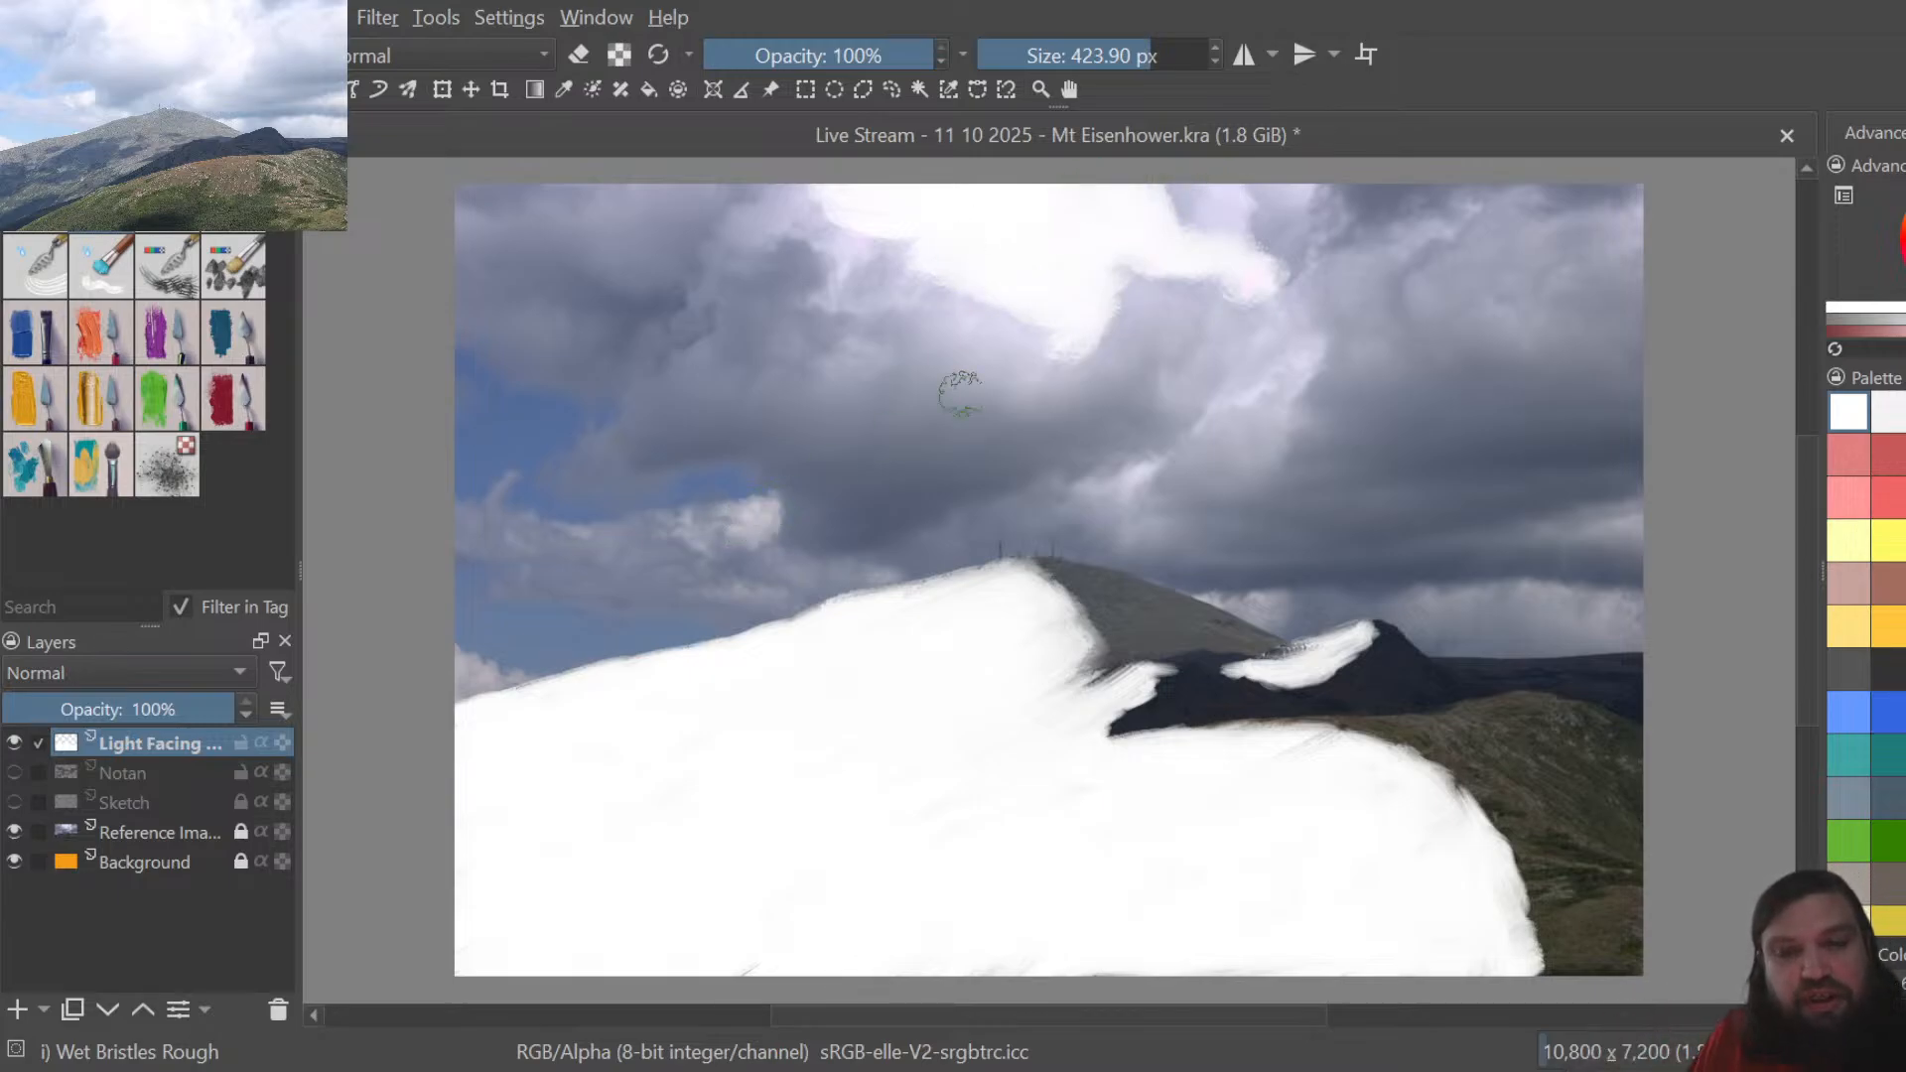
# Set the brush size to 219.12 px and paint white highlights on the small left clouds, the diagonal central streak and the upper cloud edge
pyautogui.moveTo(1140, 51); pyautogui.dragTo(1118, 51)
pyautogui.moveTo(721, 527)
pyautogui.mouseDown()
pyautogui.moveTo(765, 506)
pyautogui.moveTo(725, 509)
pyautogui.moveTo(767, 531)
pyautogui.moveTo(728, 517)
pyautogui.moveTo(691, 541)
pyautogui.moveTo(690, 512)
pyautogui.moveTo(571, 526)
pyautogui.mouseUp()
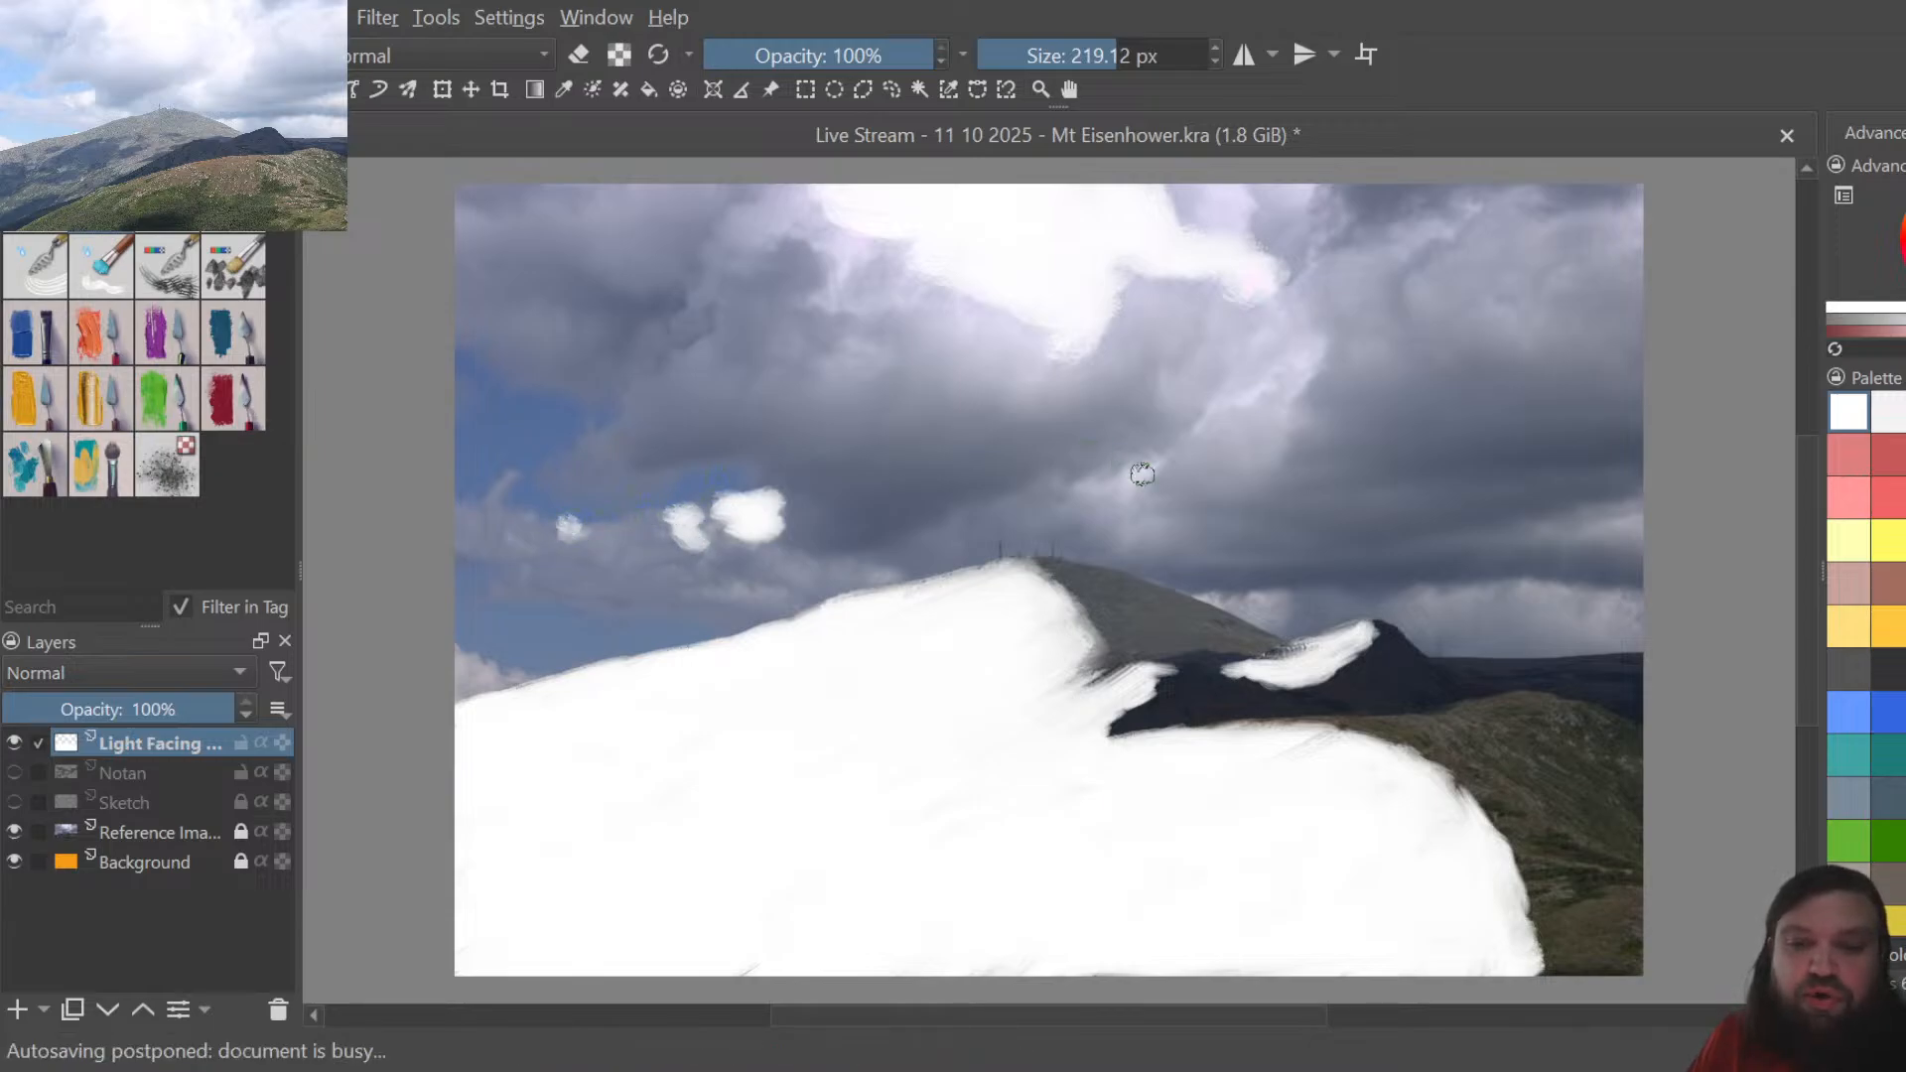
pyautogui.moveTo(1142, 472)
pyautogui.mouseDown()
pyautogui.moveTo(1101, 475)
pyautogui.moveTo(1142, 496)
pyautogui.mouseUp()
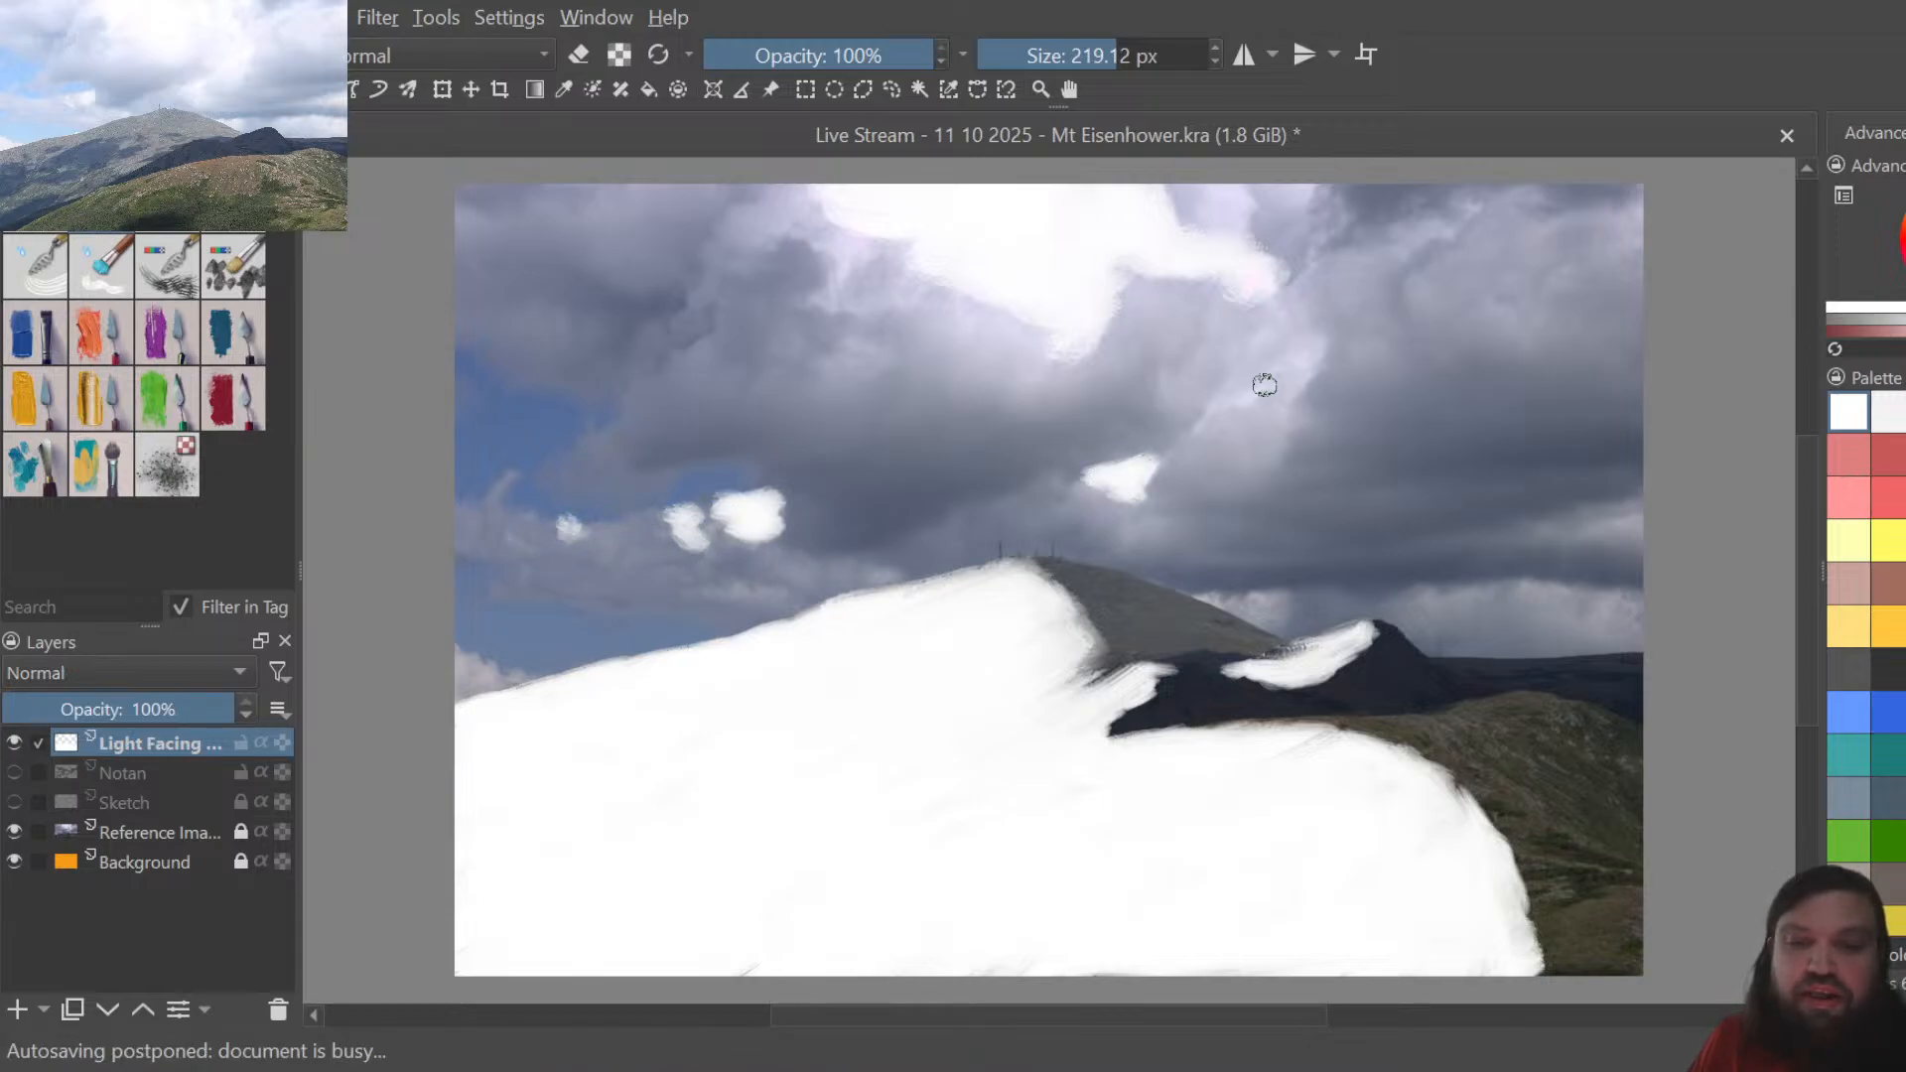
pyautogui.moveTo(1196, 429)
pyautogui.mouseDown()
pyautogui.moveTo(1311, 355)
pyautogui.moveTo(1290, 417)
pyautogui.mouseUp()
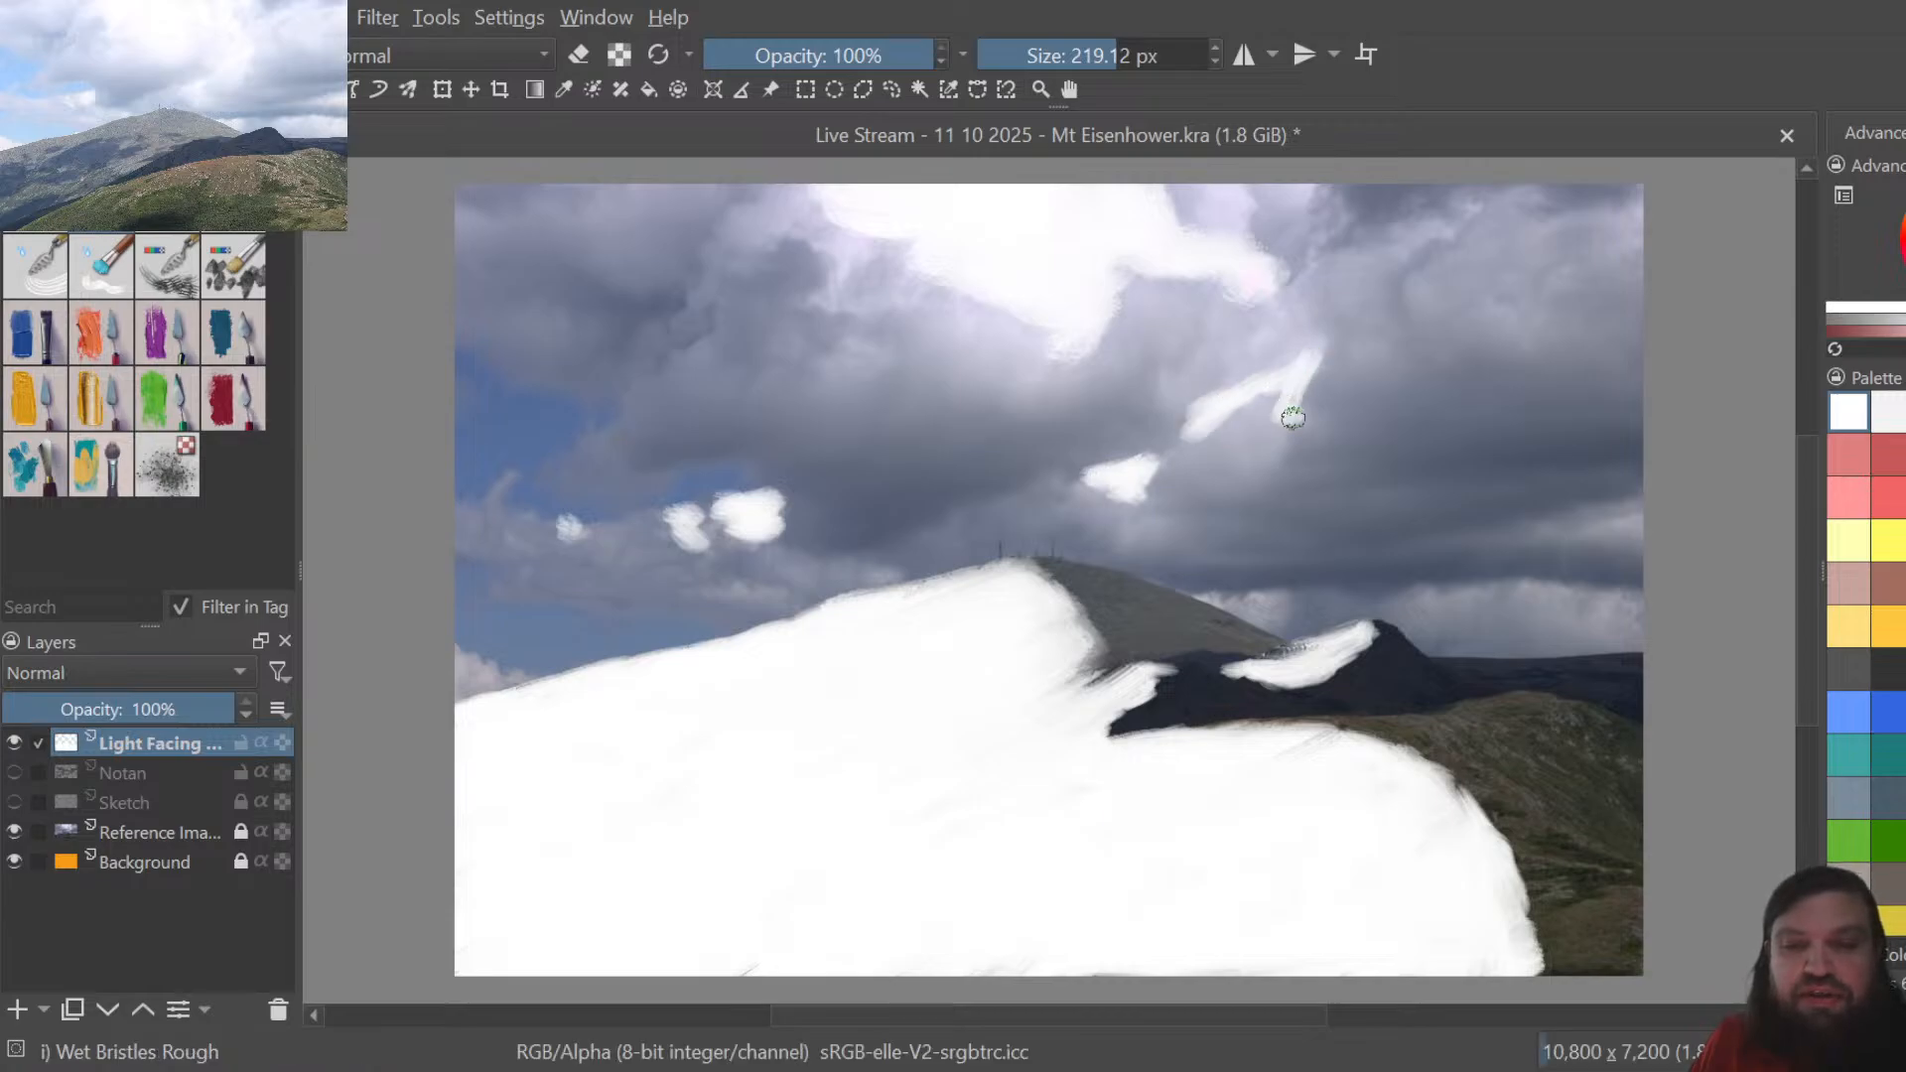
pyautogui.moveTo(1232, 231)
pyautogui.mouseDown()
pyautogui.moveTo(1235, 218)
pyautogui.moveTo(1224, 184)
pyautogui.moveTo(1318, 199)
pyautogui.moveTo(1325, 255)
pyautogui.moveTo(1326, 218)
pyautogui.moveTo(1281, 189)
pyautogui.mouseUp()
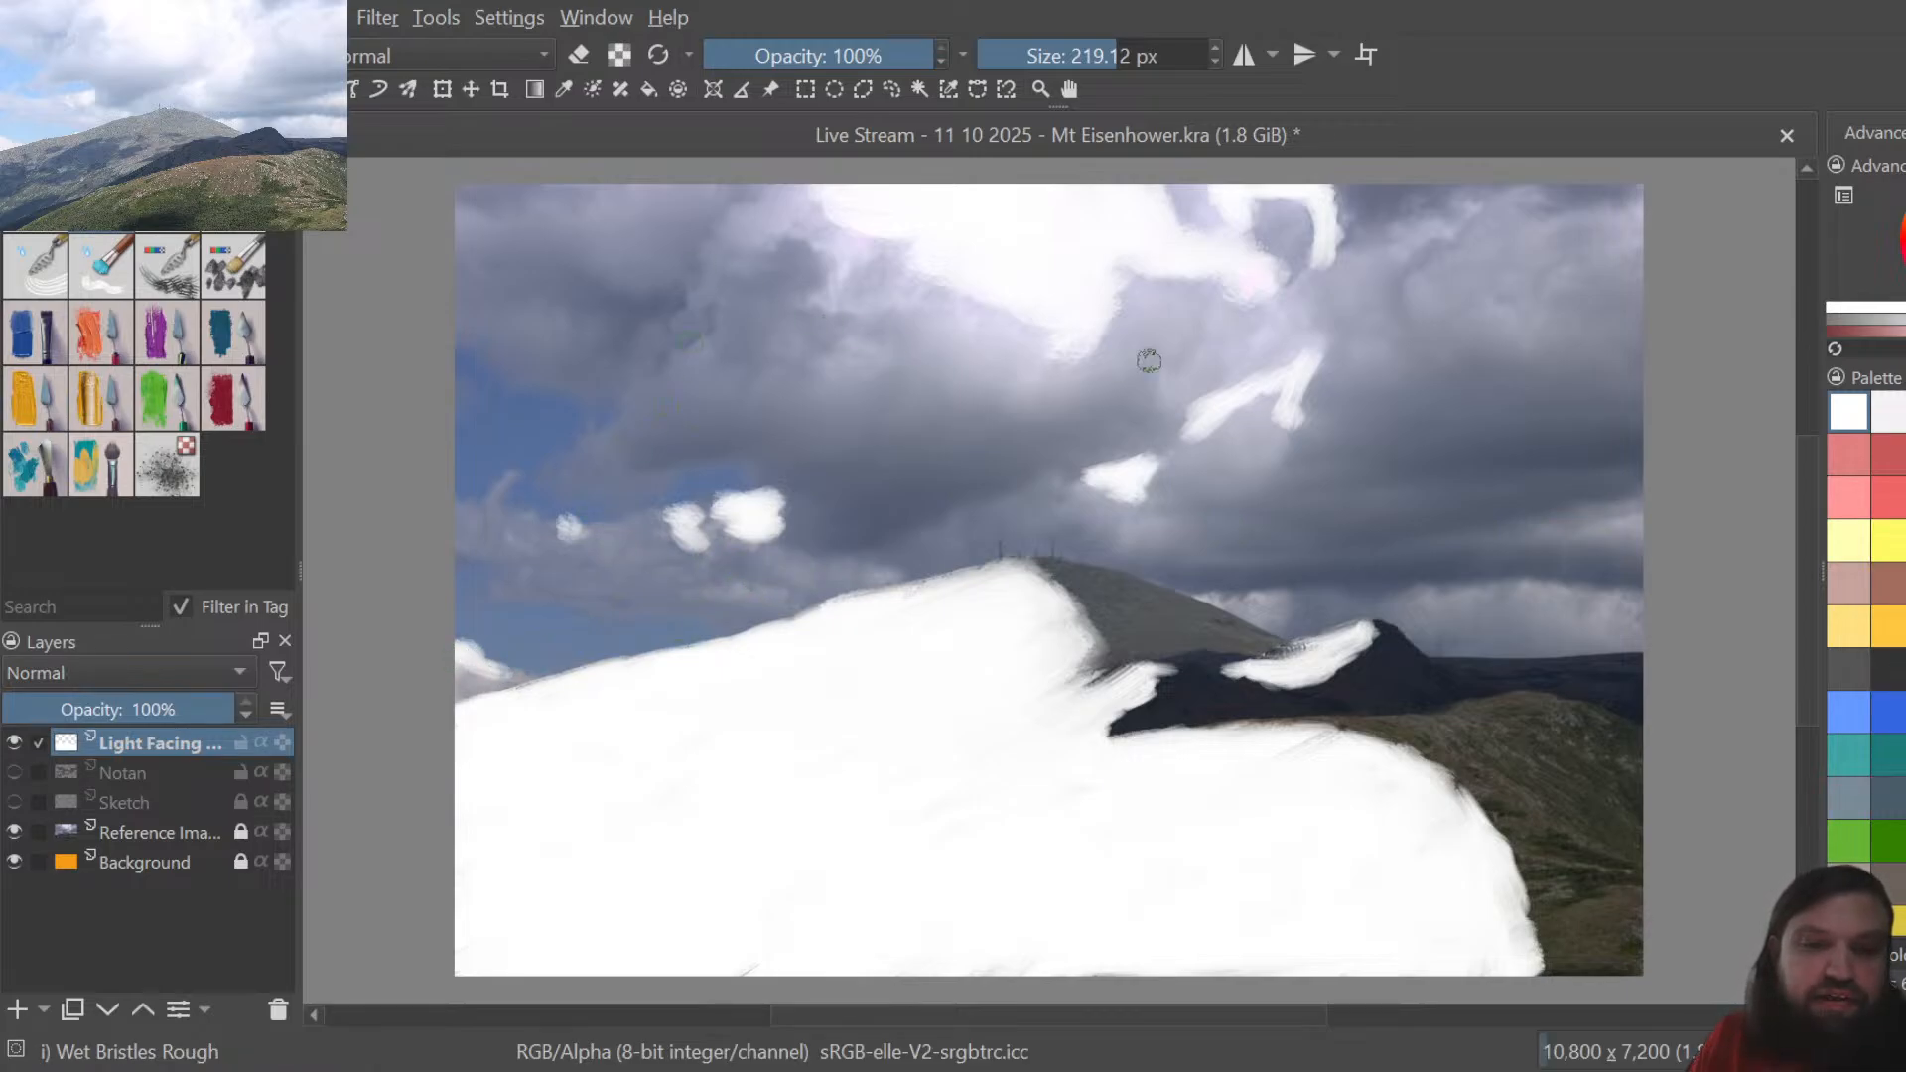
# Extend the large cloud's white leftward and paint white highlights on the clouds at the sky's right edge and upper right
pyautogui.moveTo(852, 244)
pyautogui.mouseDown()
pyautogui.moveTo(822, 281)
pyautogui.moveTo(840, 271)
pyautogui.moveTo(831, 236)
pyautogui.moveTo(800, 188)
pyautogui.mouseUp()
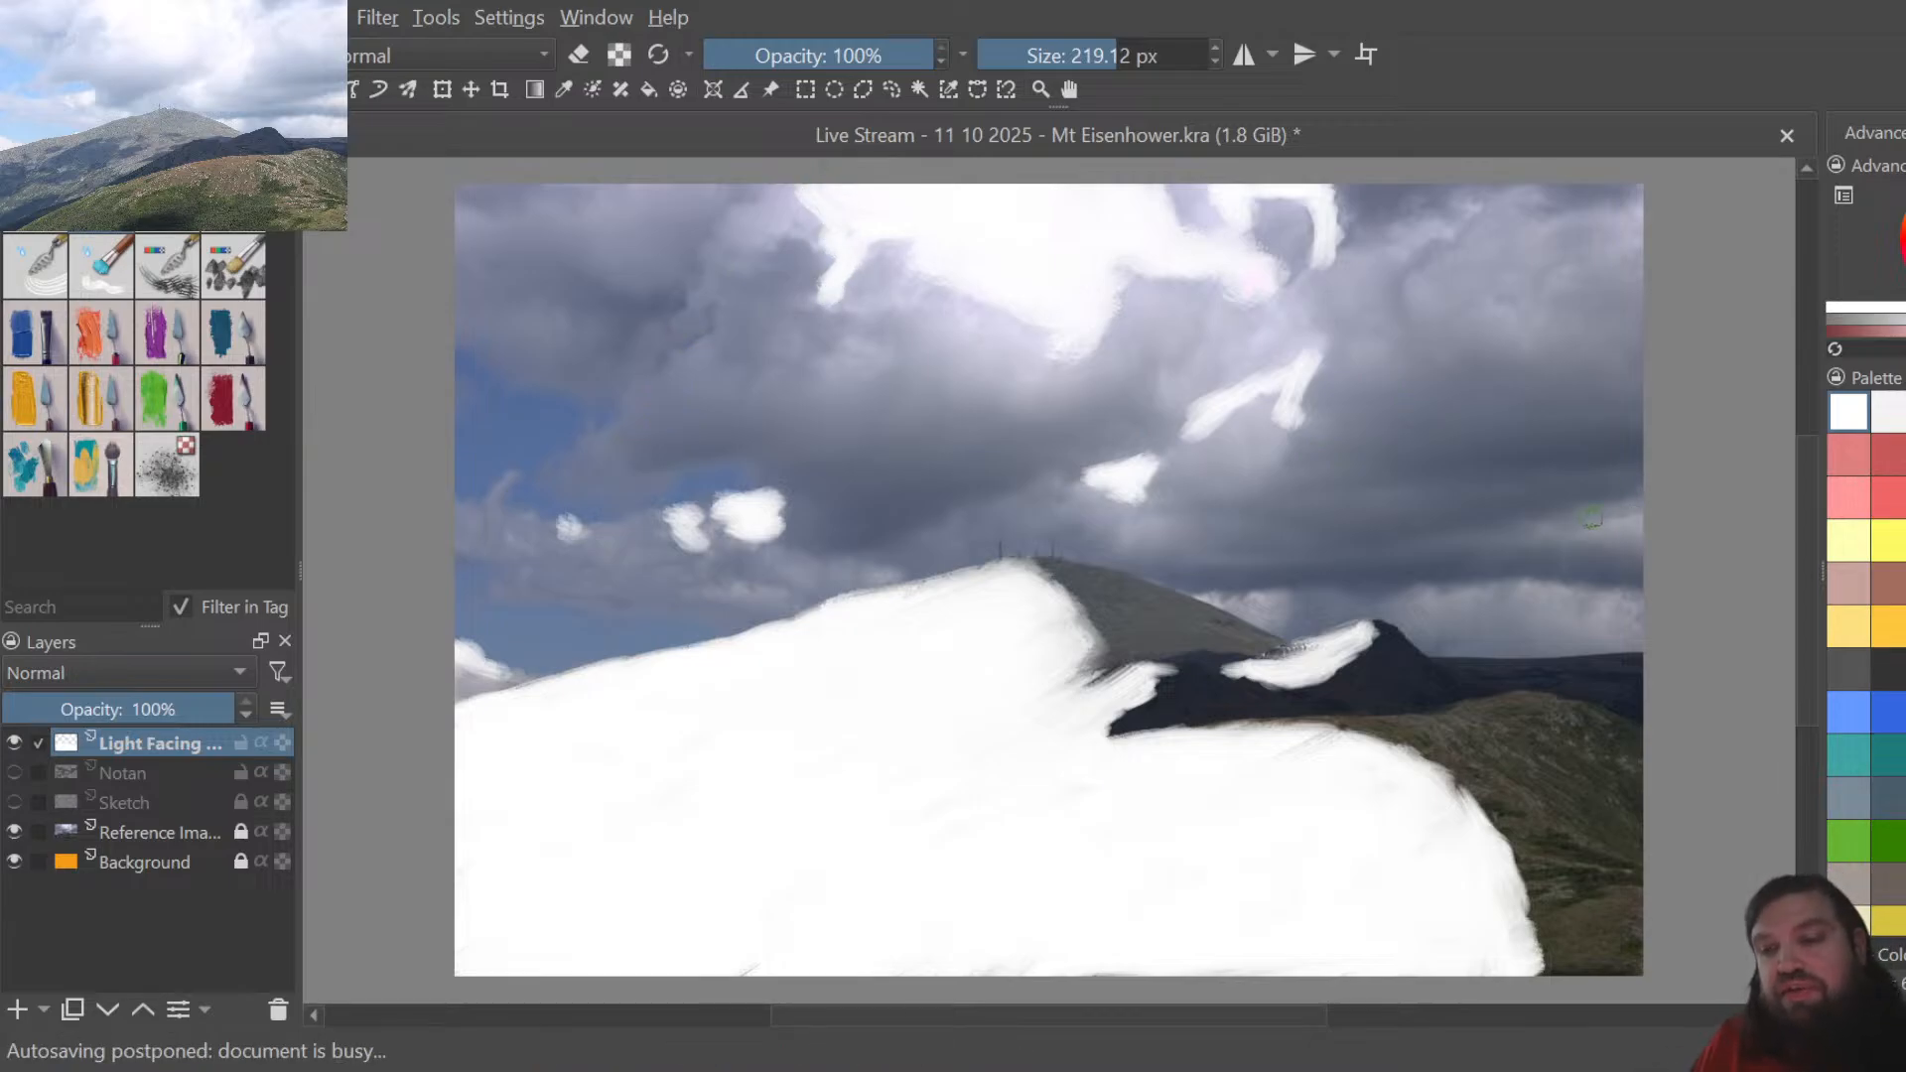
pyautogui.moveTo(1591, 516)
pyautogui.mouseDown()
pyautogui.moveTo(1633, 516)
pyautogui.moveTo(1613, 501)
pyautogui.moveTo(1602, 516)
pyautogui.moveTo(1635, 539)
pyautogui.mouseUp()
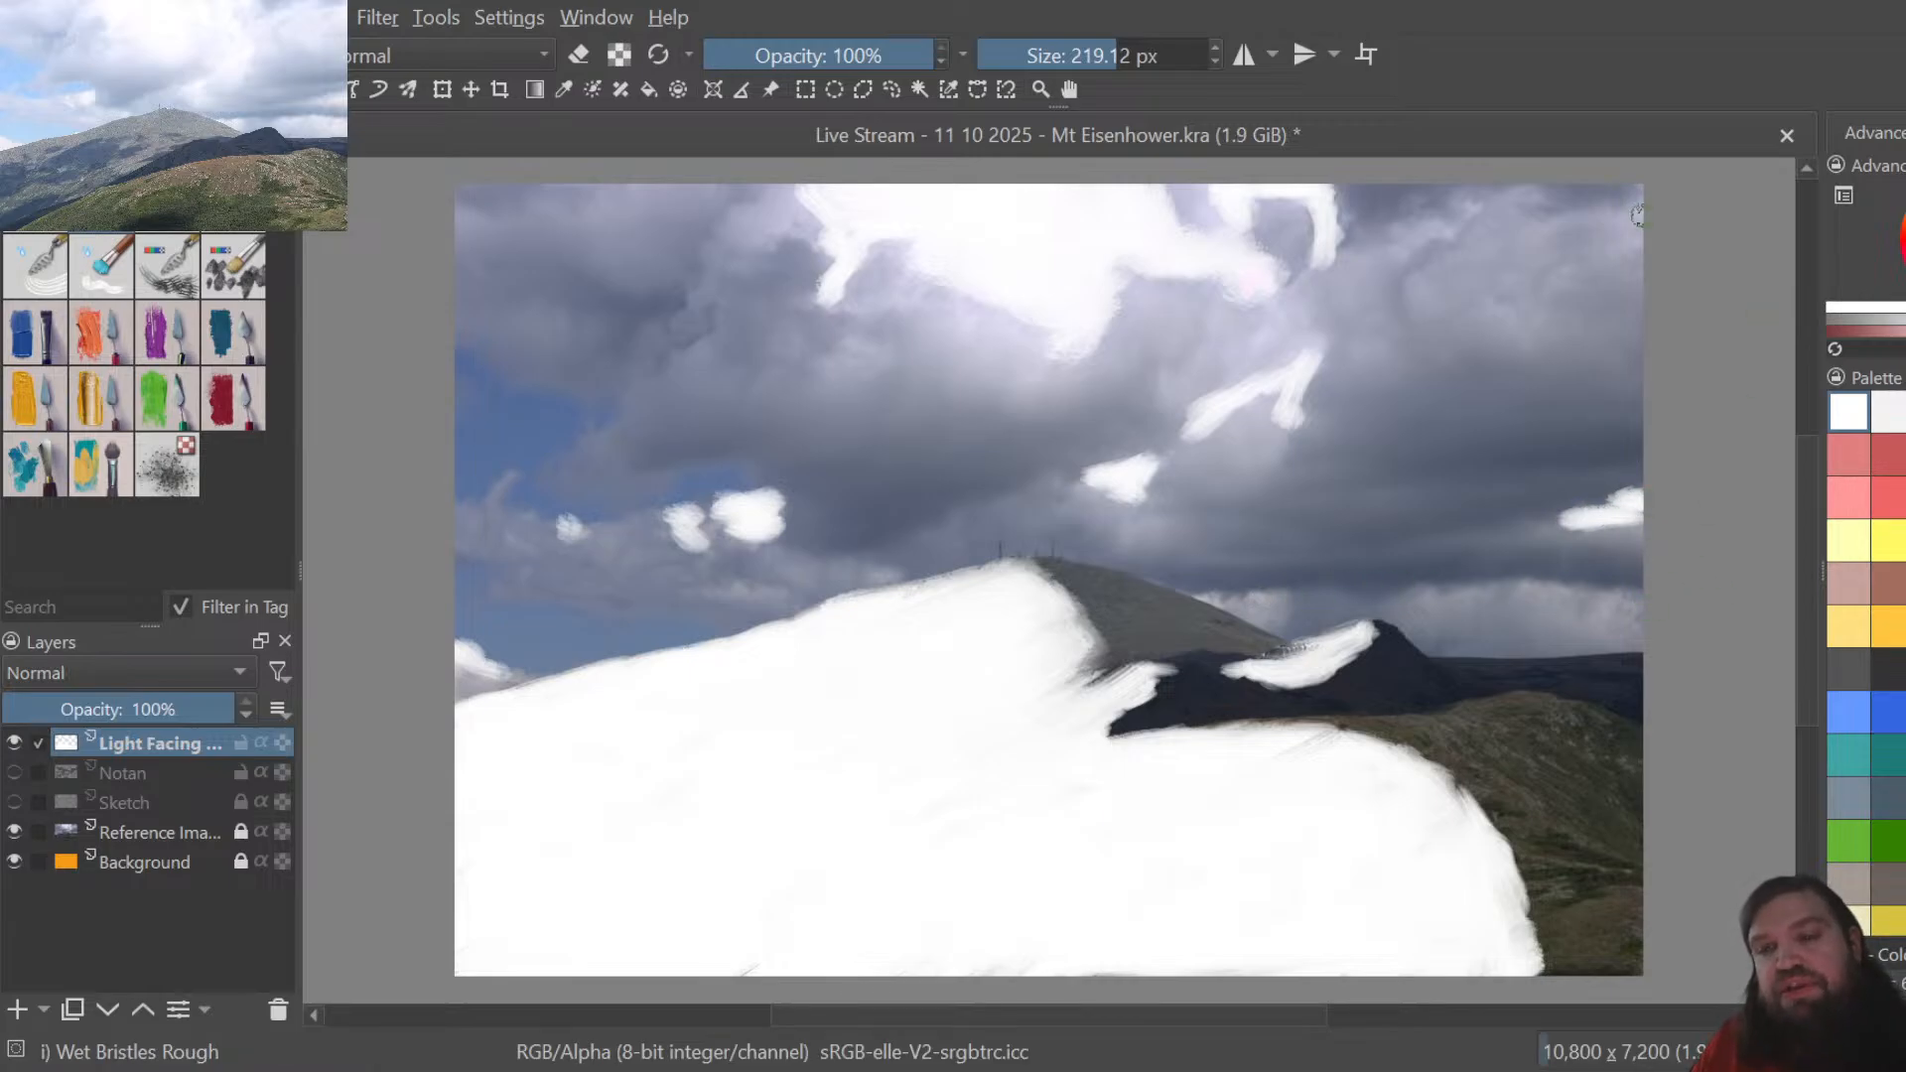
pyautogui.moveTo(1601, 217)
pyautogui.mouseDown()
pyautogui.moveTo(1633, 193)
pyautogui.moveTo(1617, 213)
pyautogui.mouseUp()
pyautogui.moveTo(1390, 239)
pyautogui.mouseDown()
pyautogui.moveTo(1421, 212)
pyautogui.moveTo(1386, 240)
pyautogui.moveTo(1414, 204)
pyautogui.moveTo(1419, 245)
pyautogui.moveTo(1462, 202)
pyautogui.moveTo(1495, 207)
pyautogui.moveTo(1430, 238)
pyautogui.moveTo(1537, 194)
pyautogui.moveTo(1477, 204)
pyautogui.moveTo(1535, 189)
pyautogui.mouseUp()
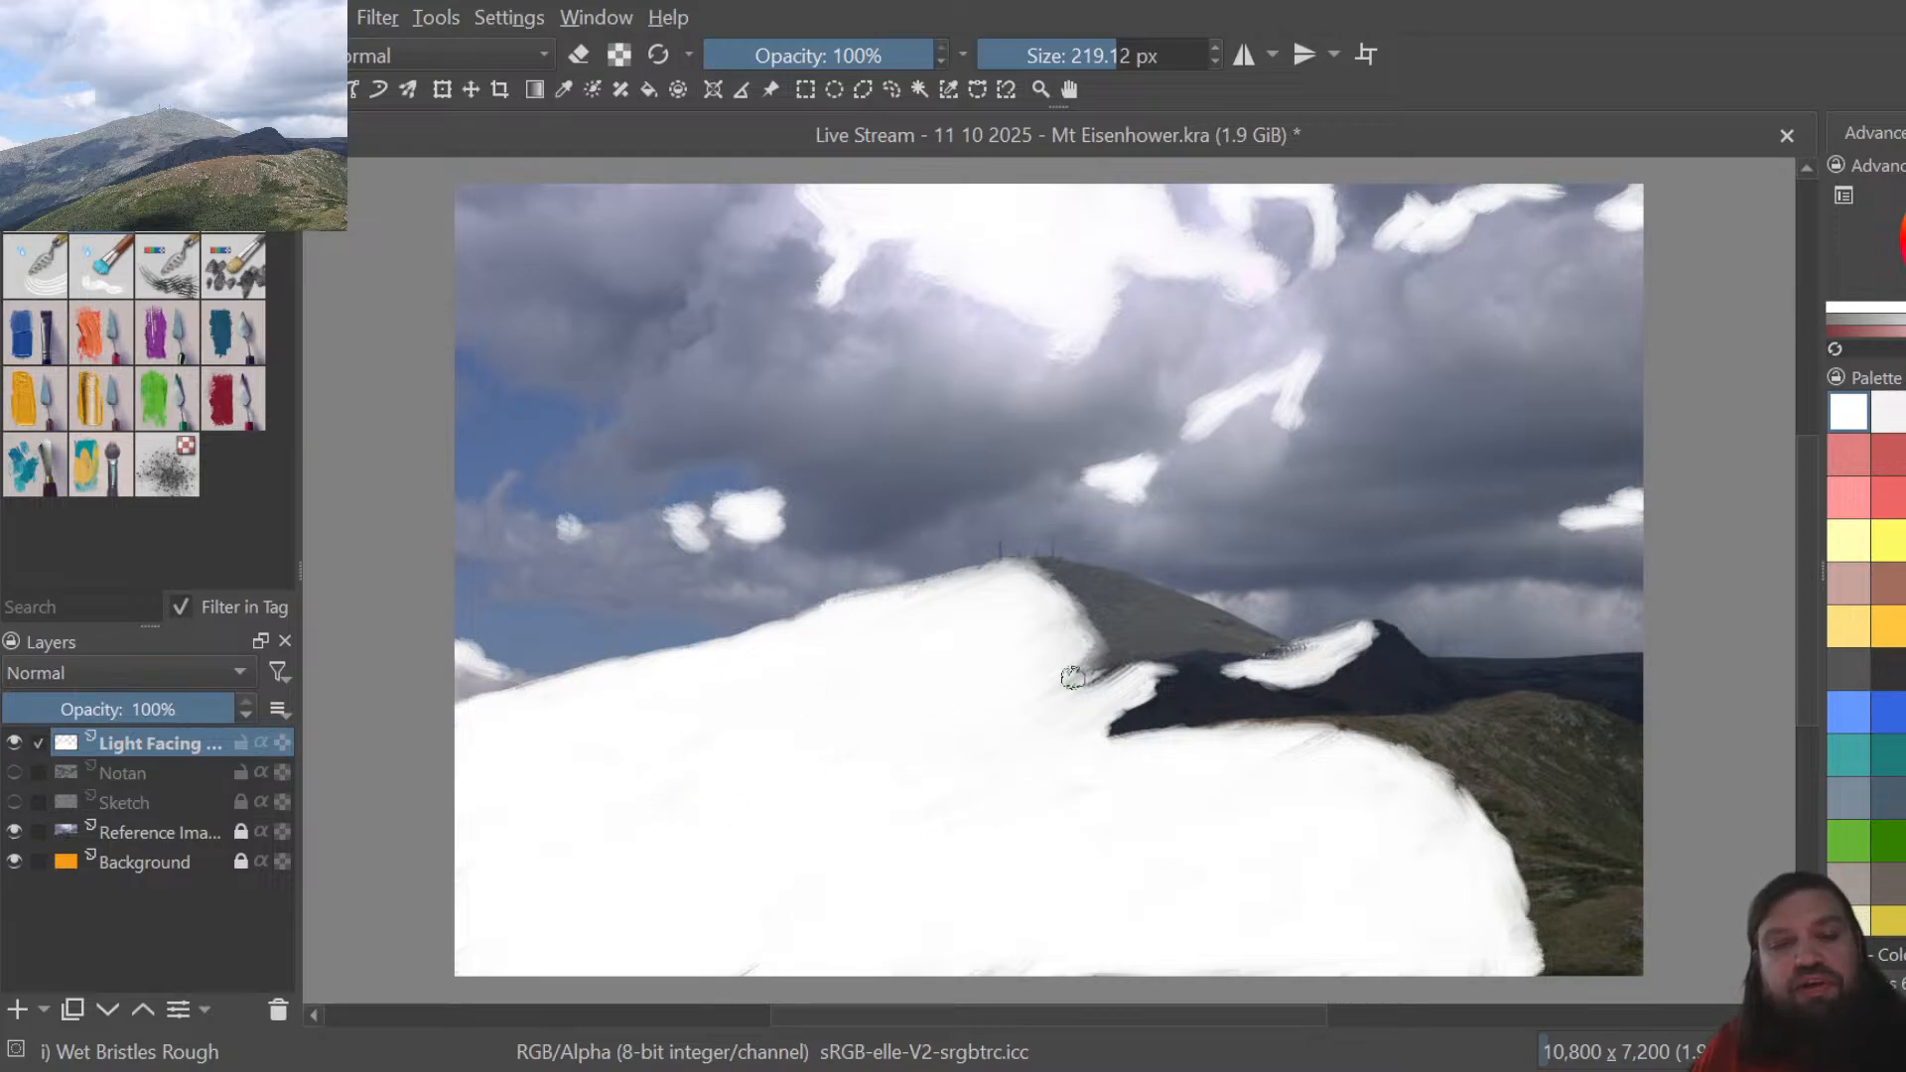
pyautogui.moveTo(722, 231)
pyautogui.mouseDown()
pyautogui.moveTo(797, 187)
pyautogui.moveTo(803, 225)
pyautogui.moveTo(744, 245)
pyautogui.mouseUp()
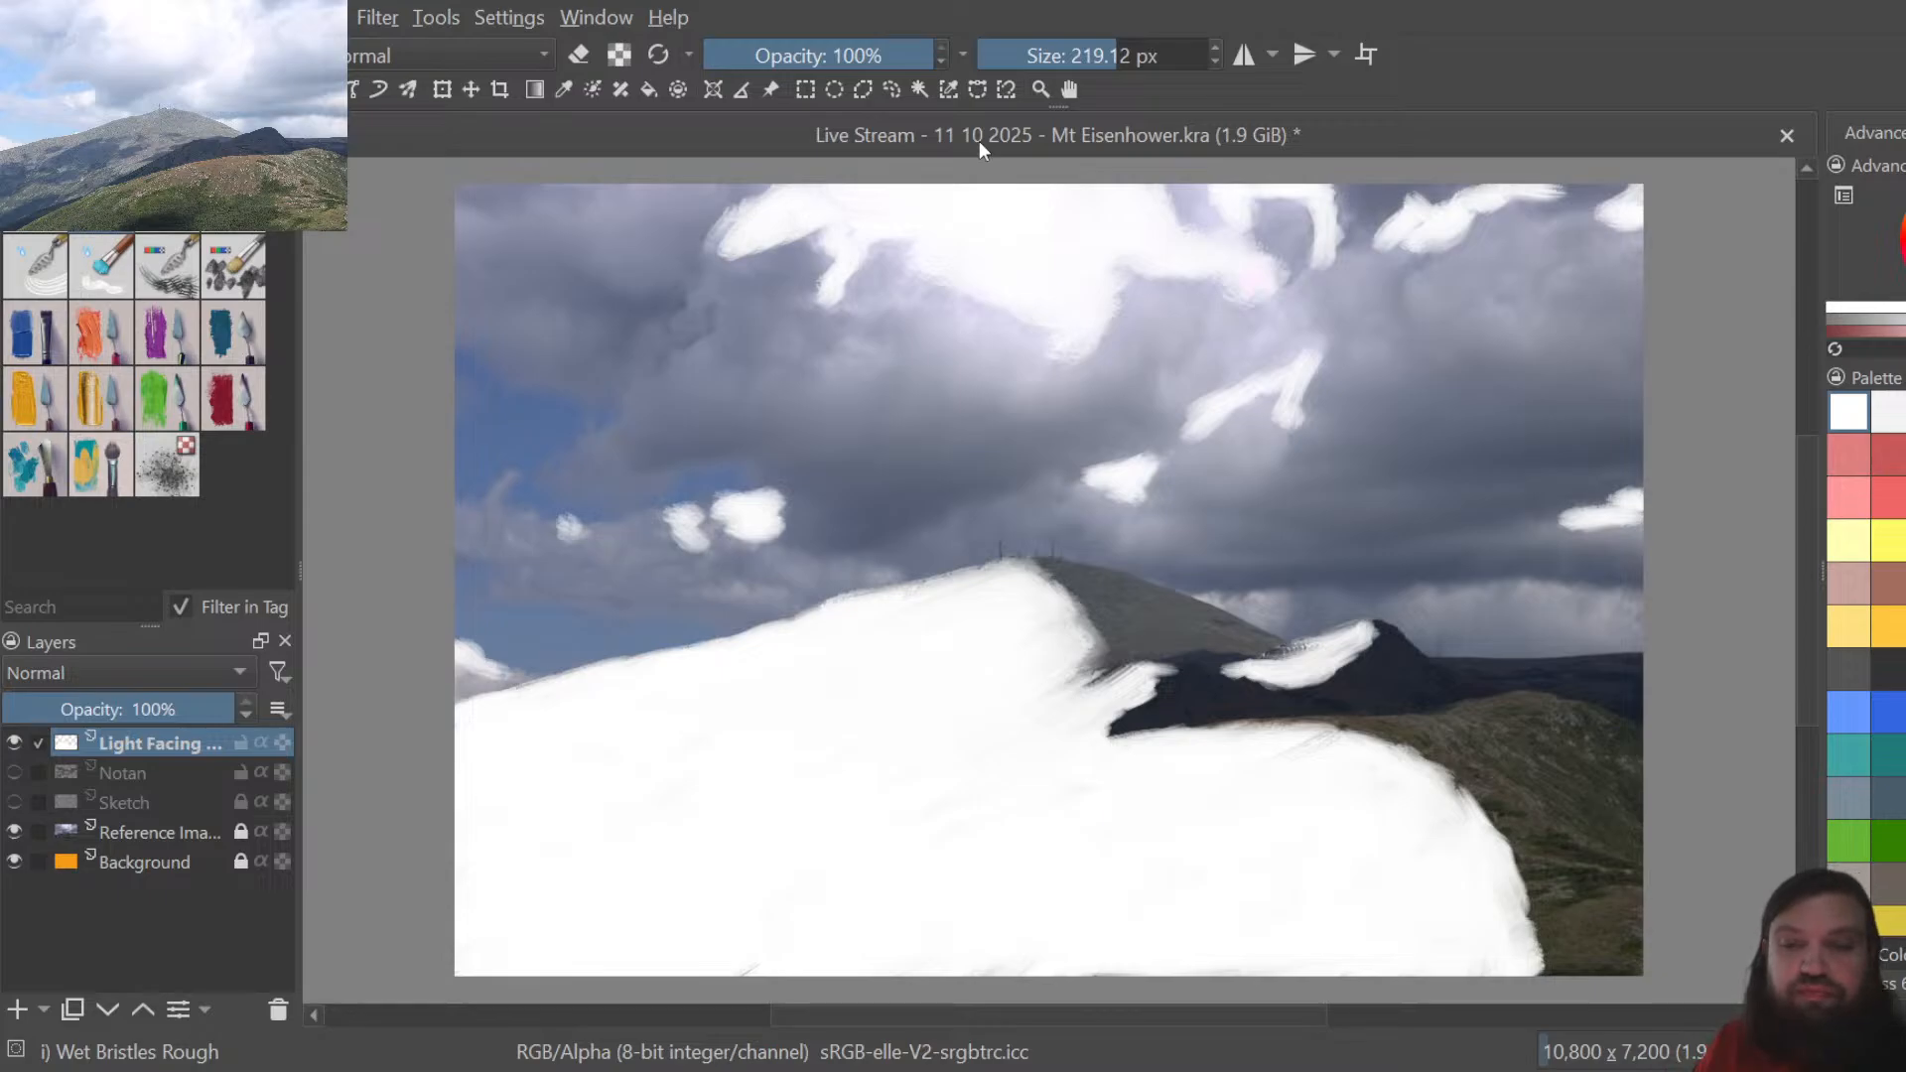
# Paint white streaks on the low horizon clouds, the large cloud's lower-right lobe and the sky's upper-left edge
pyautogui.moveTo(1236, 592)
pyautogui.mouseDown()
pyautogui.moveTo(1197, 595)
pyautogui.moveTo(1295, 596)
pyautogui.mouseUp()
pyautogui.moveTo(1427, 592)
pyautogui.mouseDown()
pyautogui.moveTo(1628, 591)
pyautogui.moveTo(1588, 581)
pyautogui.mouseUp()
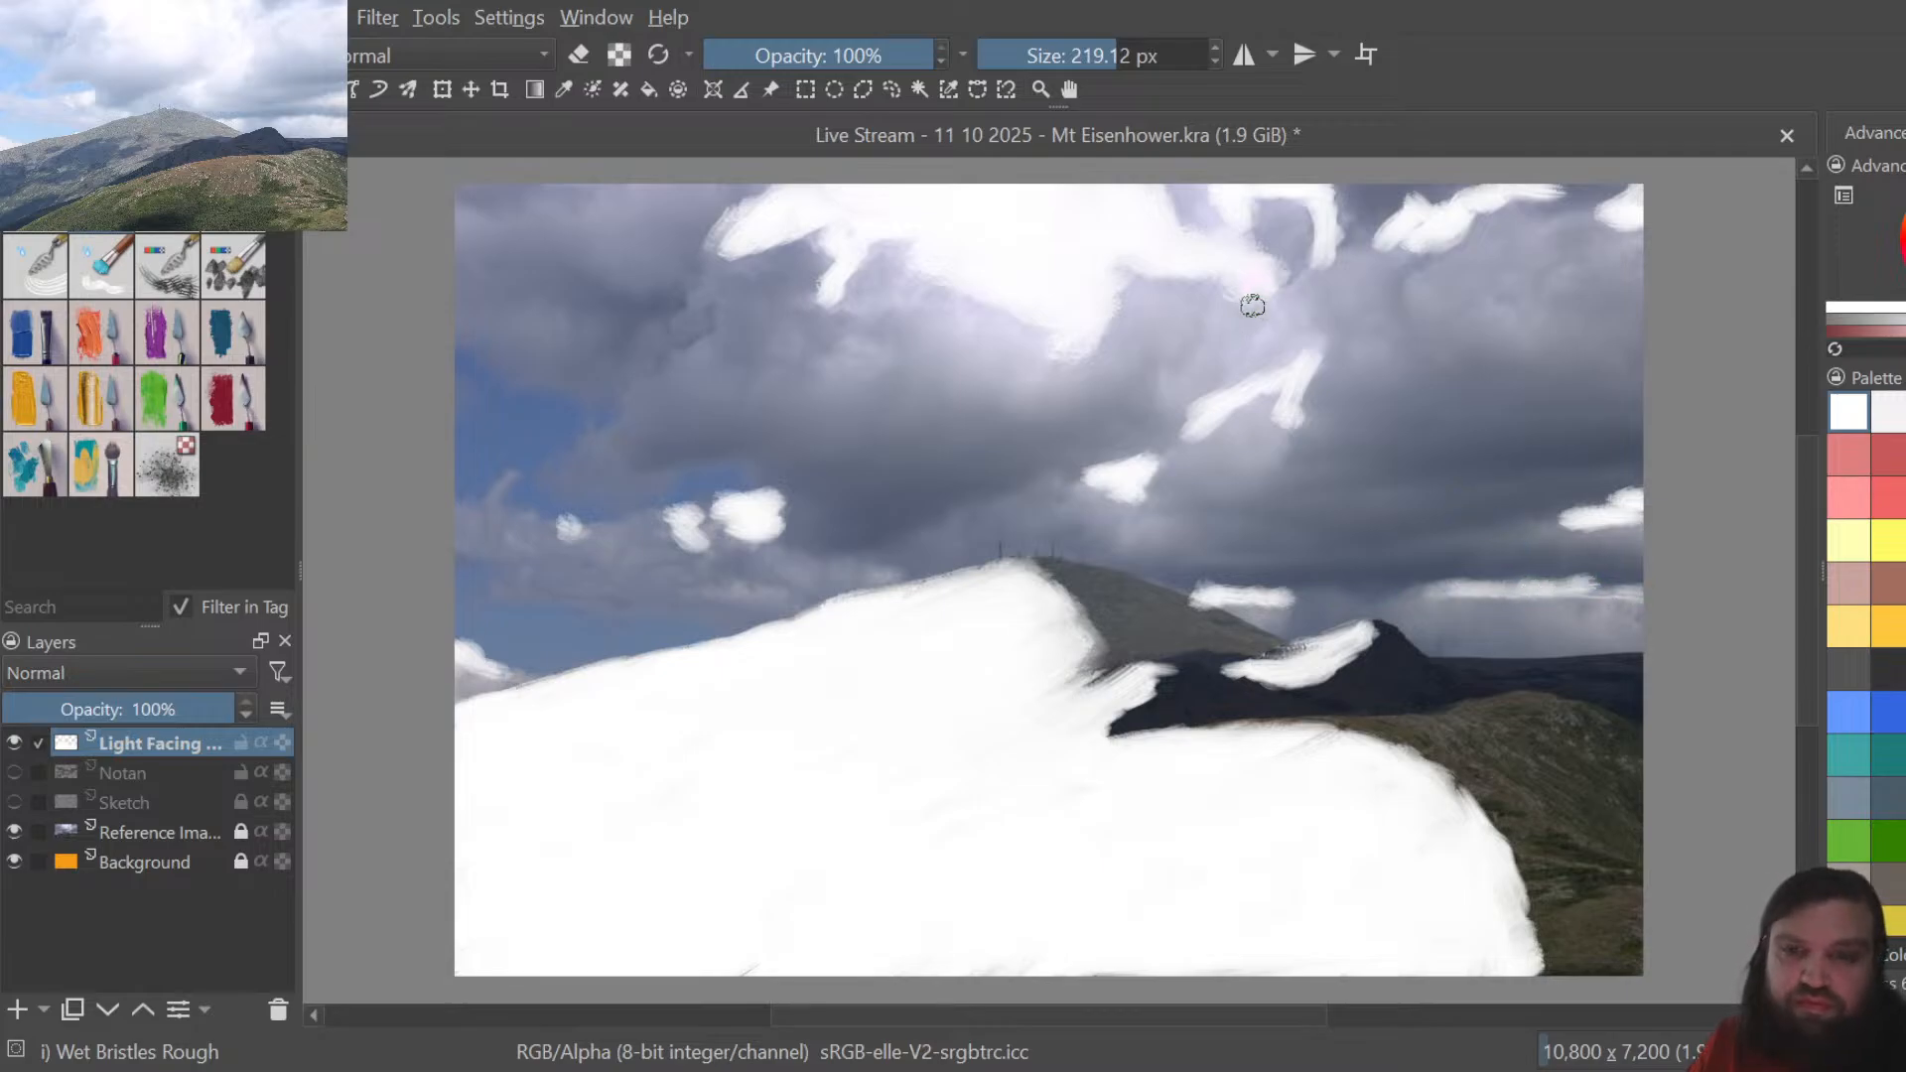
pyautogui.moveTo(1253, 301)
pyautogui.mouseDown()
pyautogui.moveTo(1265, 314)
pyautogui.moveTo(1259, 277)
pyautogui.moveTo(1242, 277)
pyautogui.moveTo(1263, 272)
pyautogui.moveTo(1260, 328)
pyautogui.moveTo(1240, 286)
pyautogui.mouseUp()
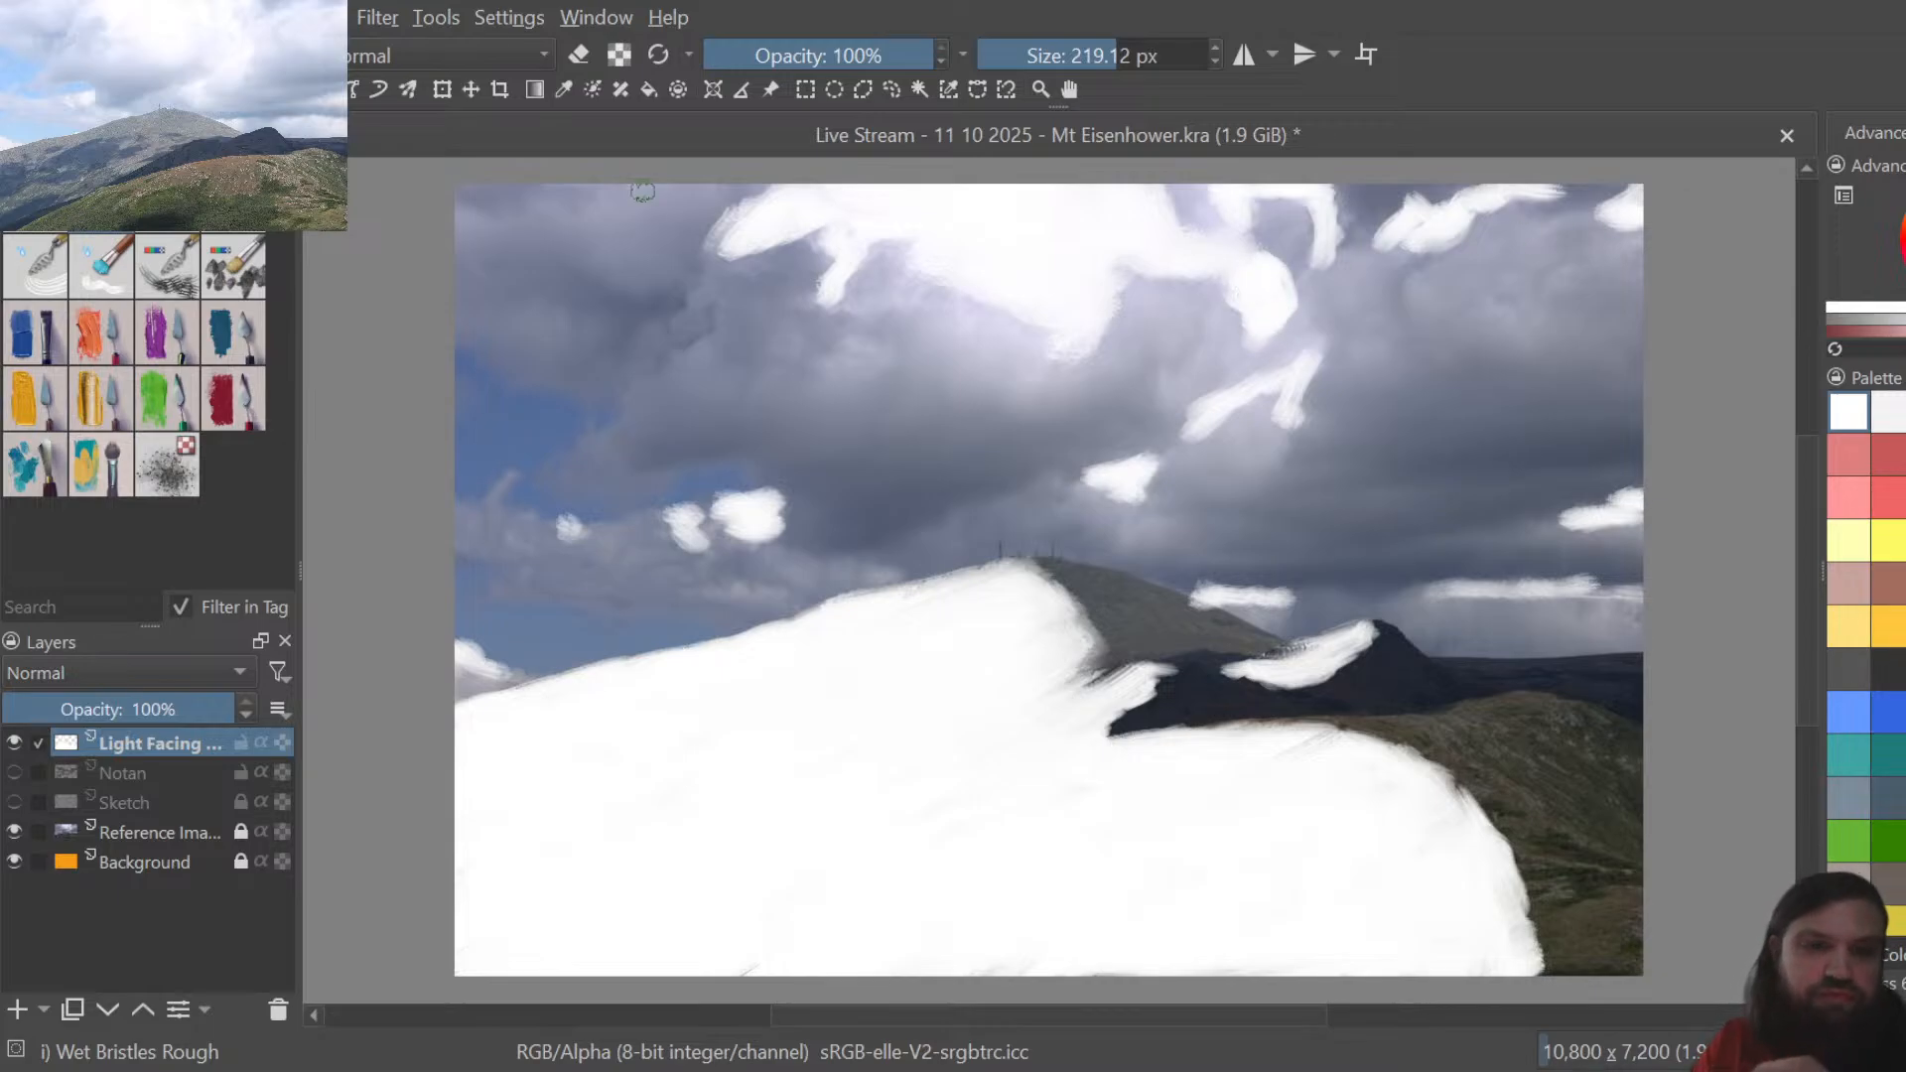
pyautogui.moveTo(466, 216)
pyautogui.mouseDown()
pyautogui.moveTo(592, 209)
pyautogui.moveTo(647, 174)
pyautogui.mouseUp()
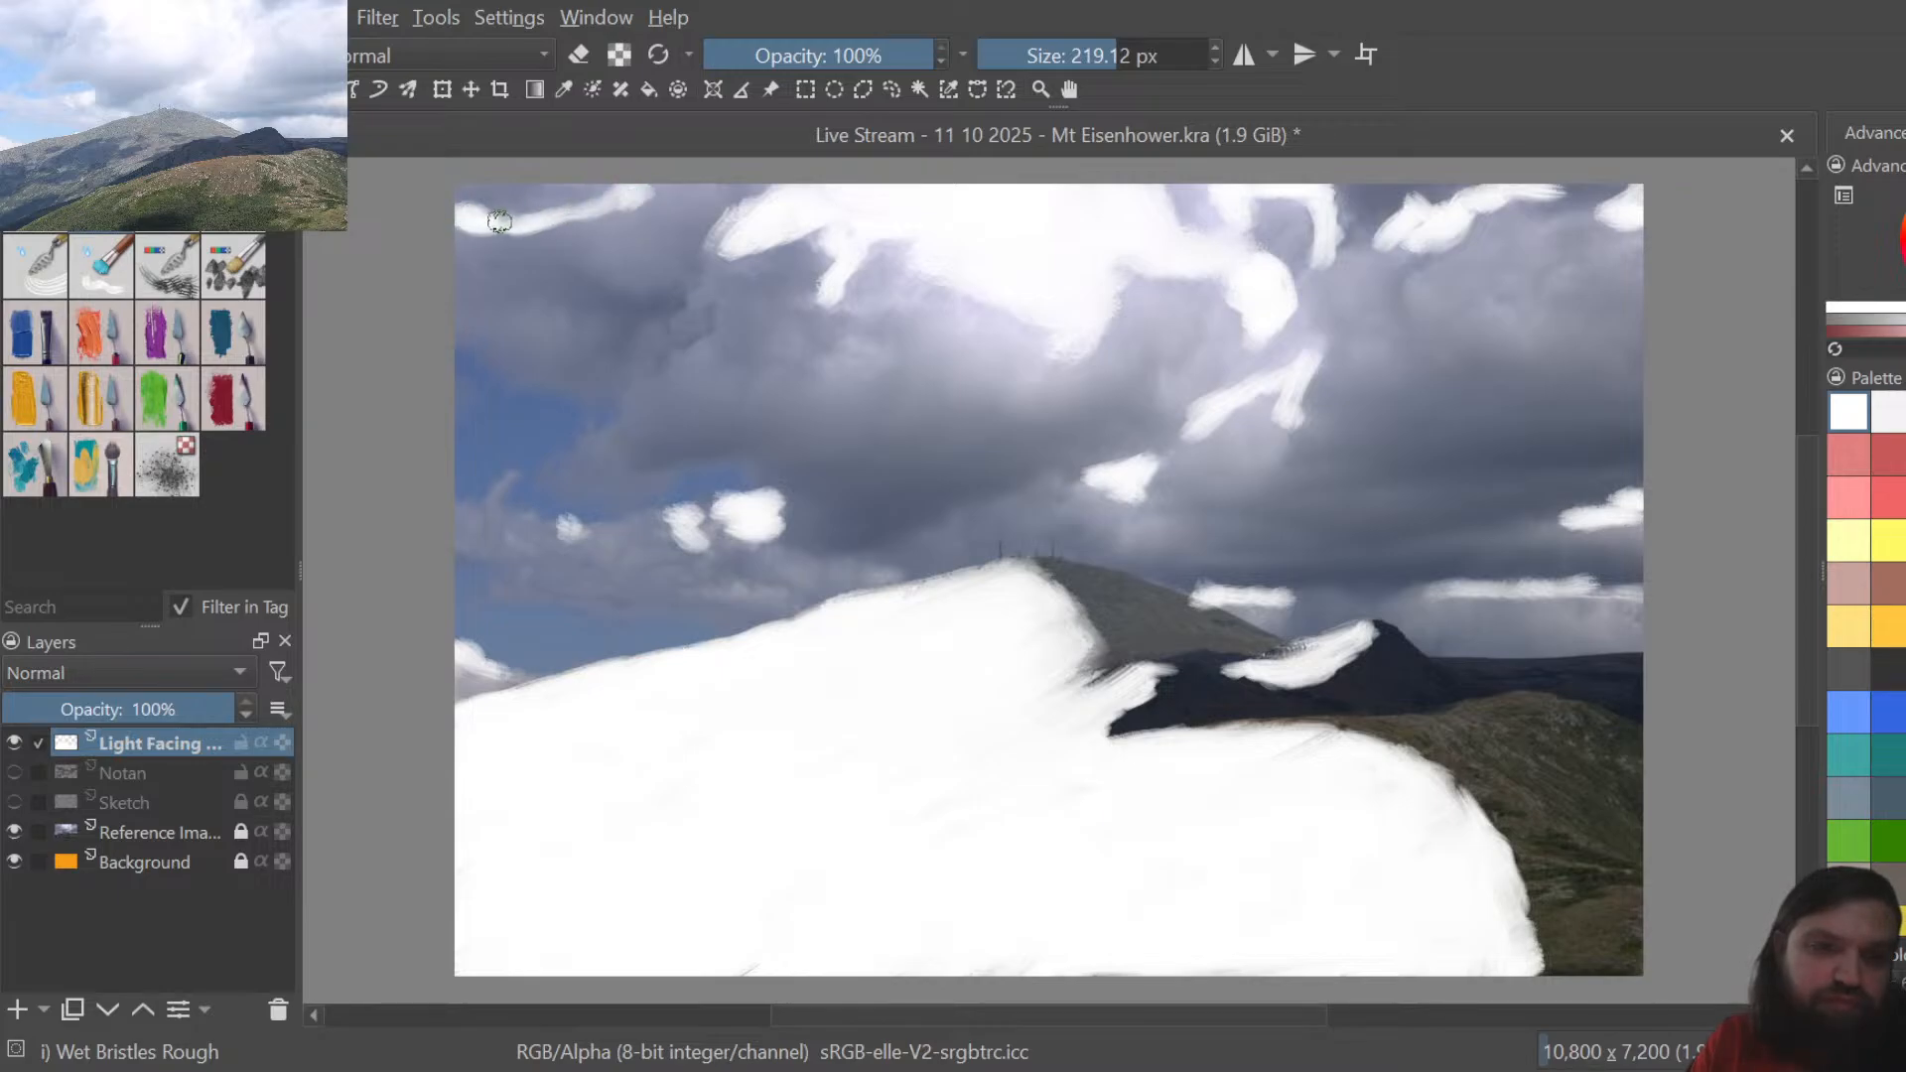
pyautogui.moveTo(499, 220)
pyautogui.mouseDown()
pyautogui.moveTo(546, 228)
pyautogui.moveTo(645, 192)
pyautogui.mouseUp()
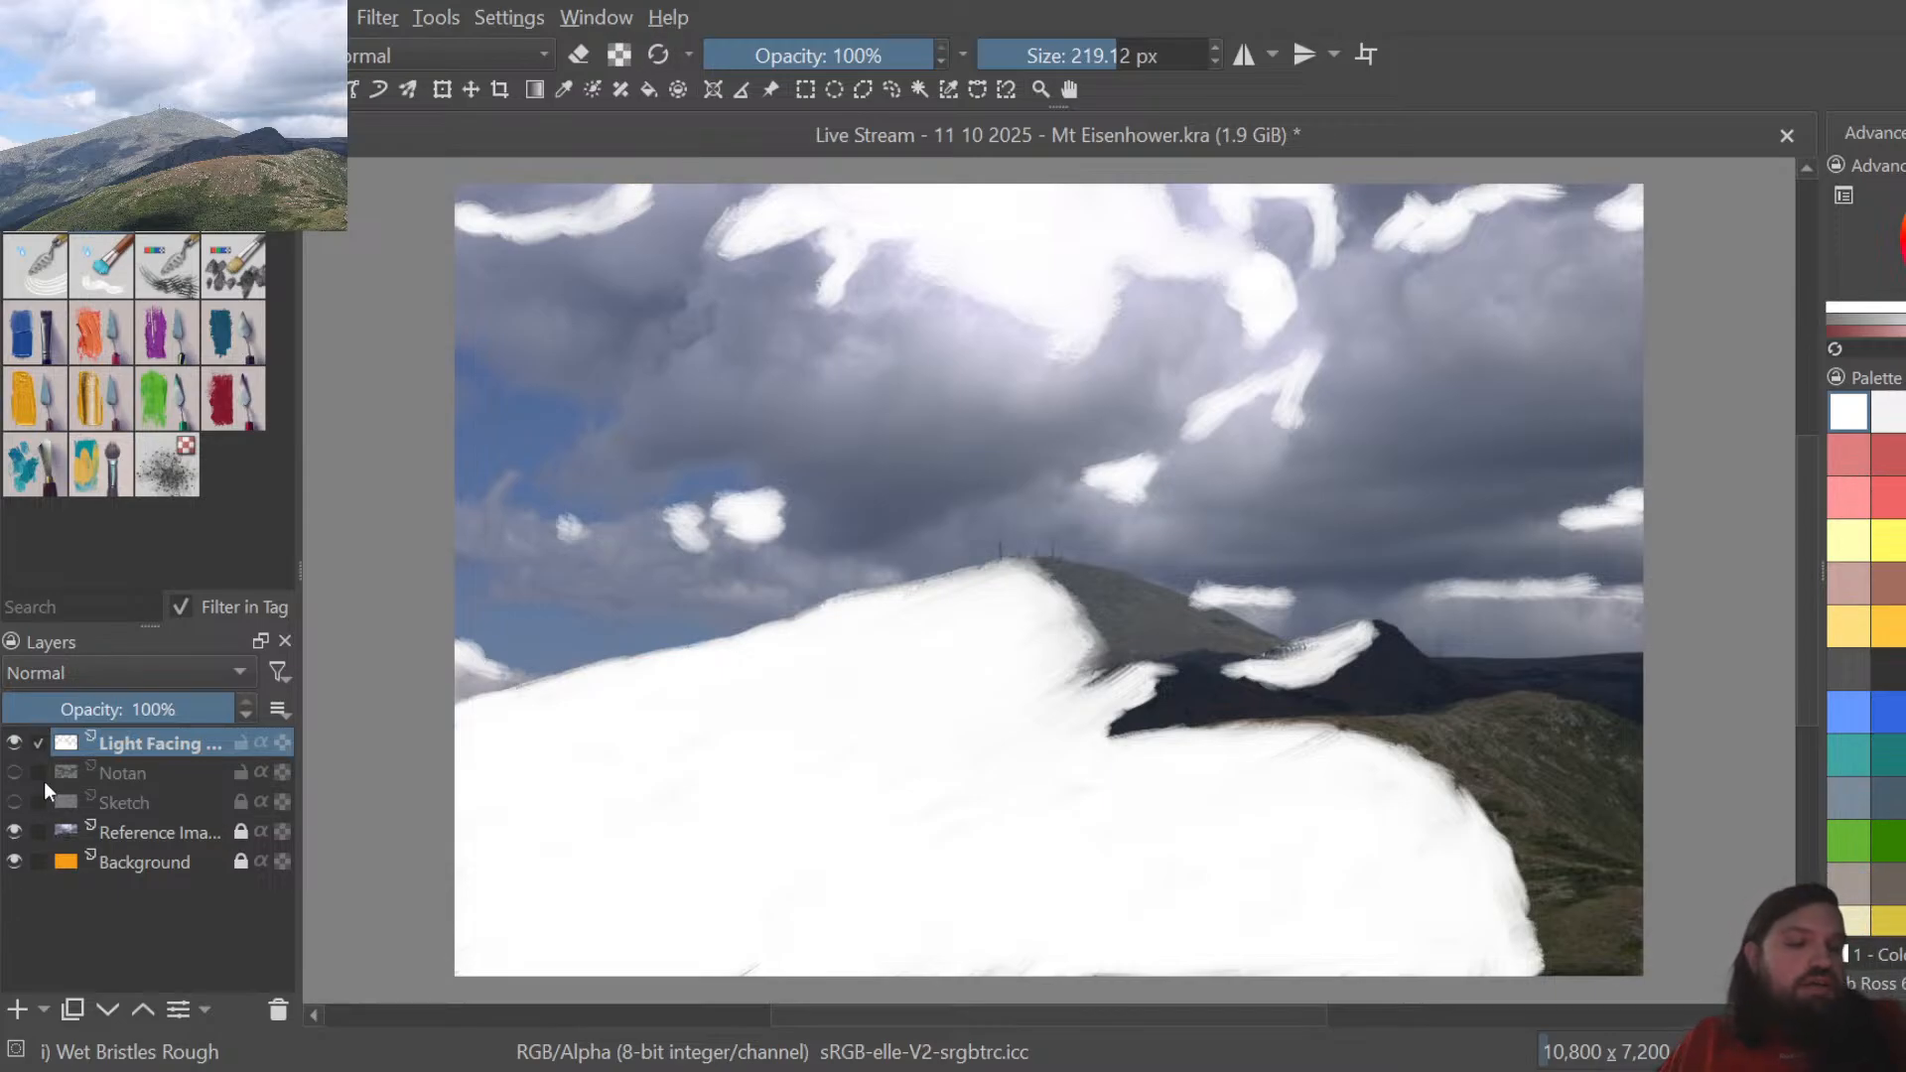
# Show the Notan and Sketch layers, move the Light Facing layer below Notan, and hide Notan and Sketch again
pyautogui.click(13, 771)
pyautogui.click(15, 800)
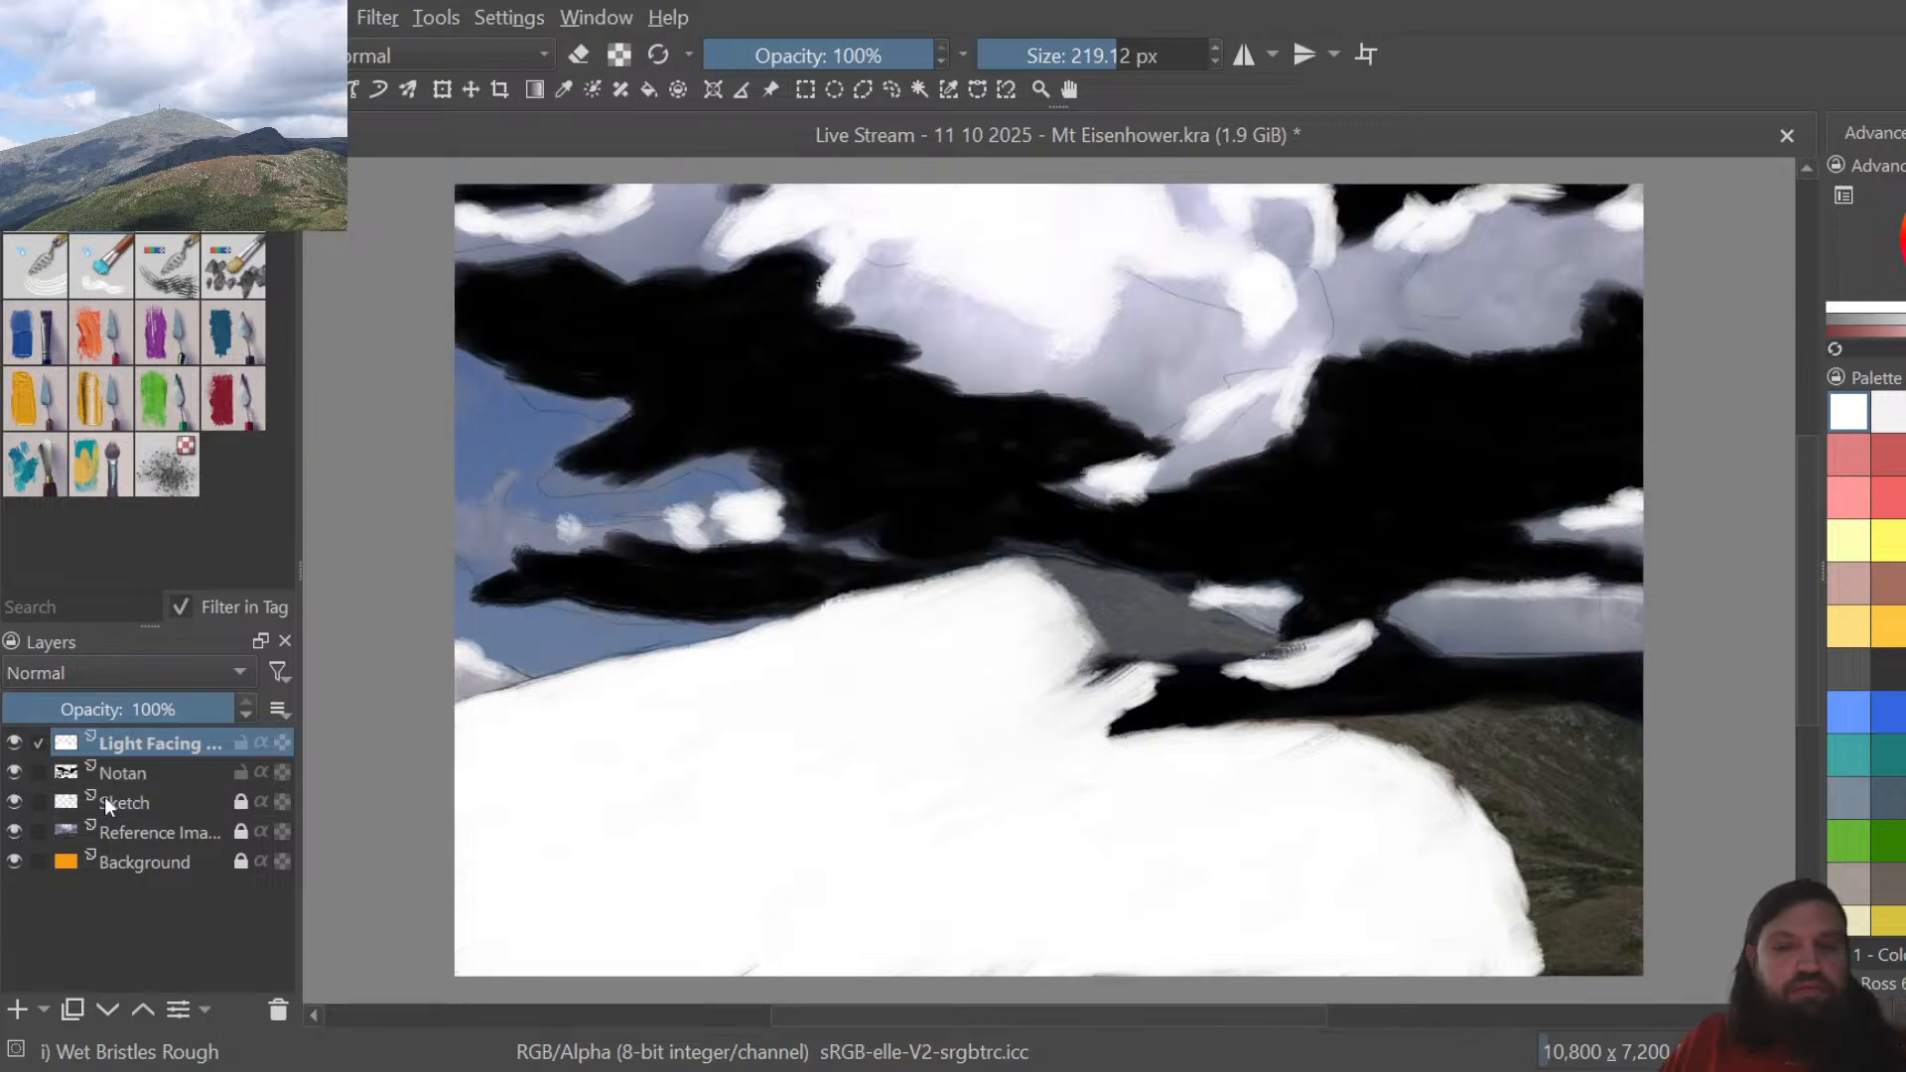
pyautogui.moveTo(122, 745); pyautogui.dragTo(145, 786)
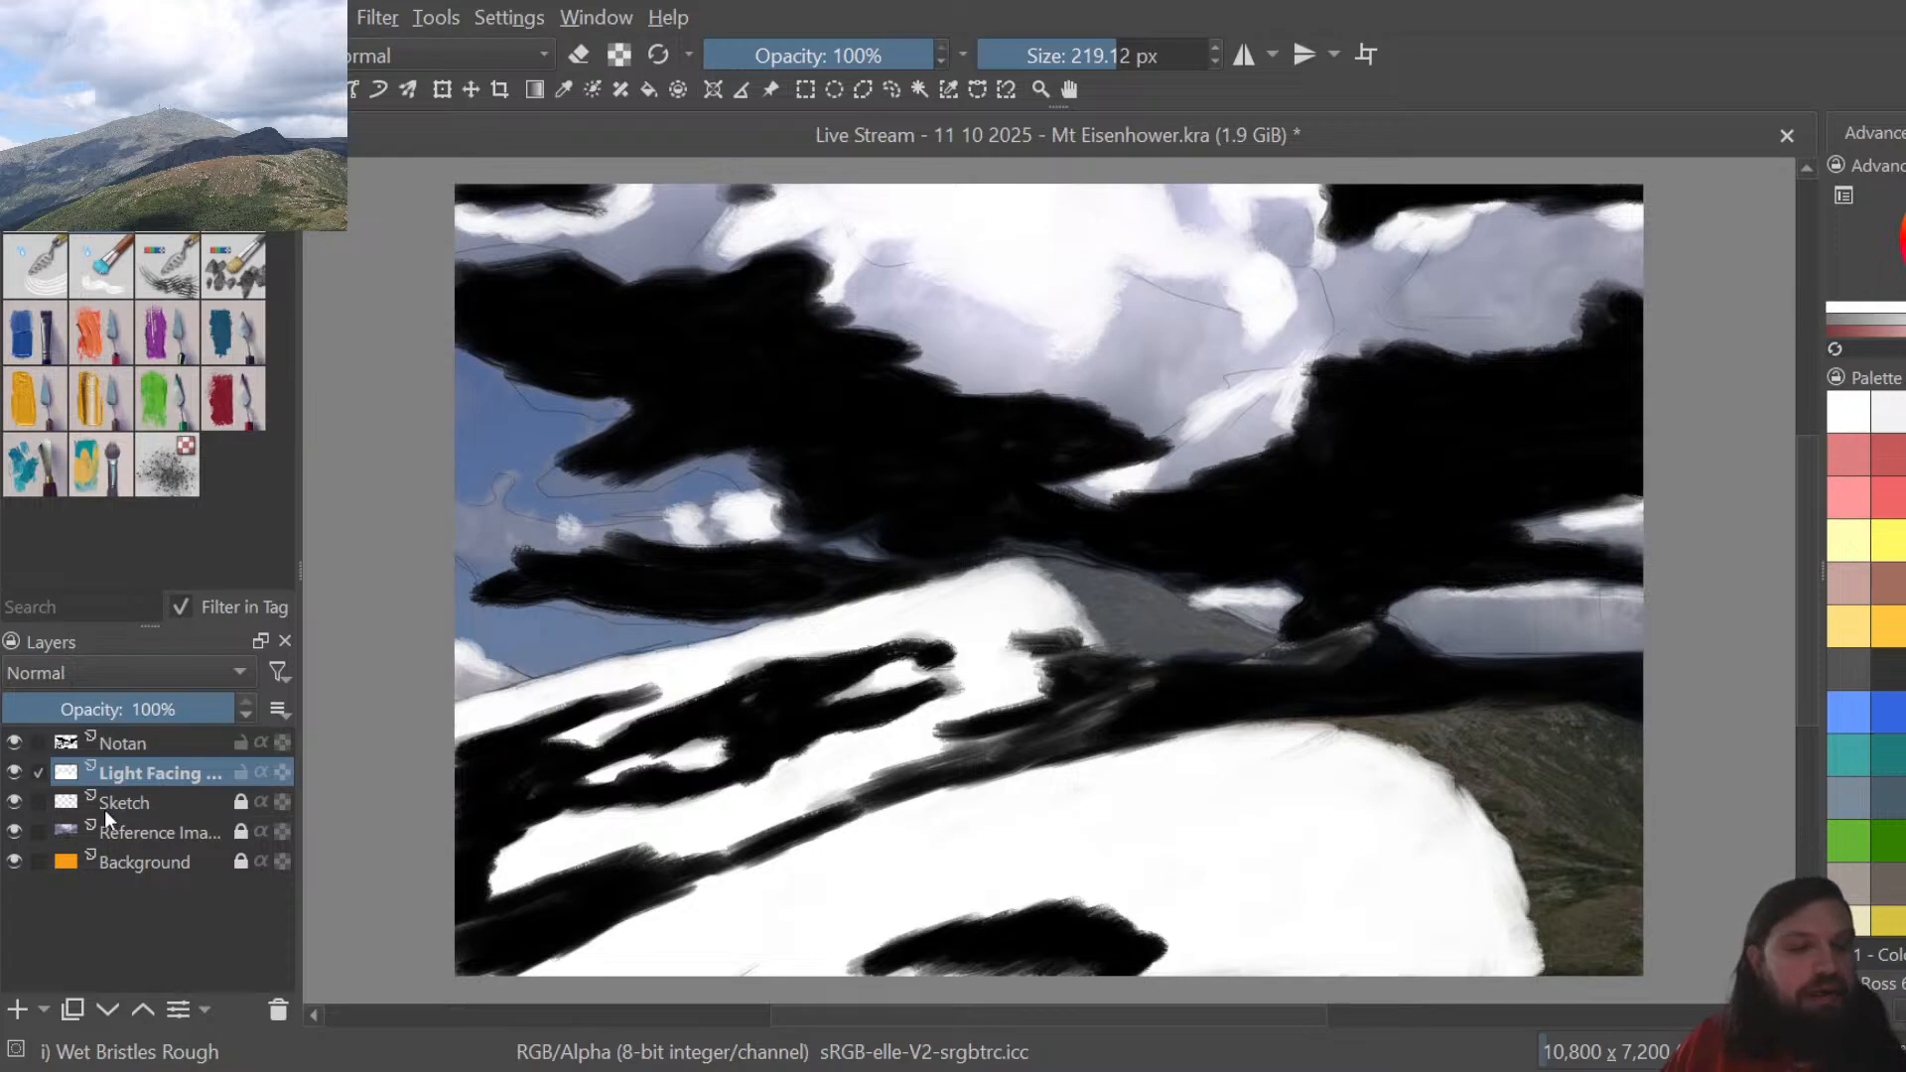
pyautogui.click(15, 744)
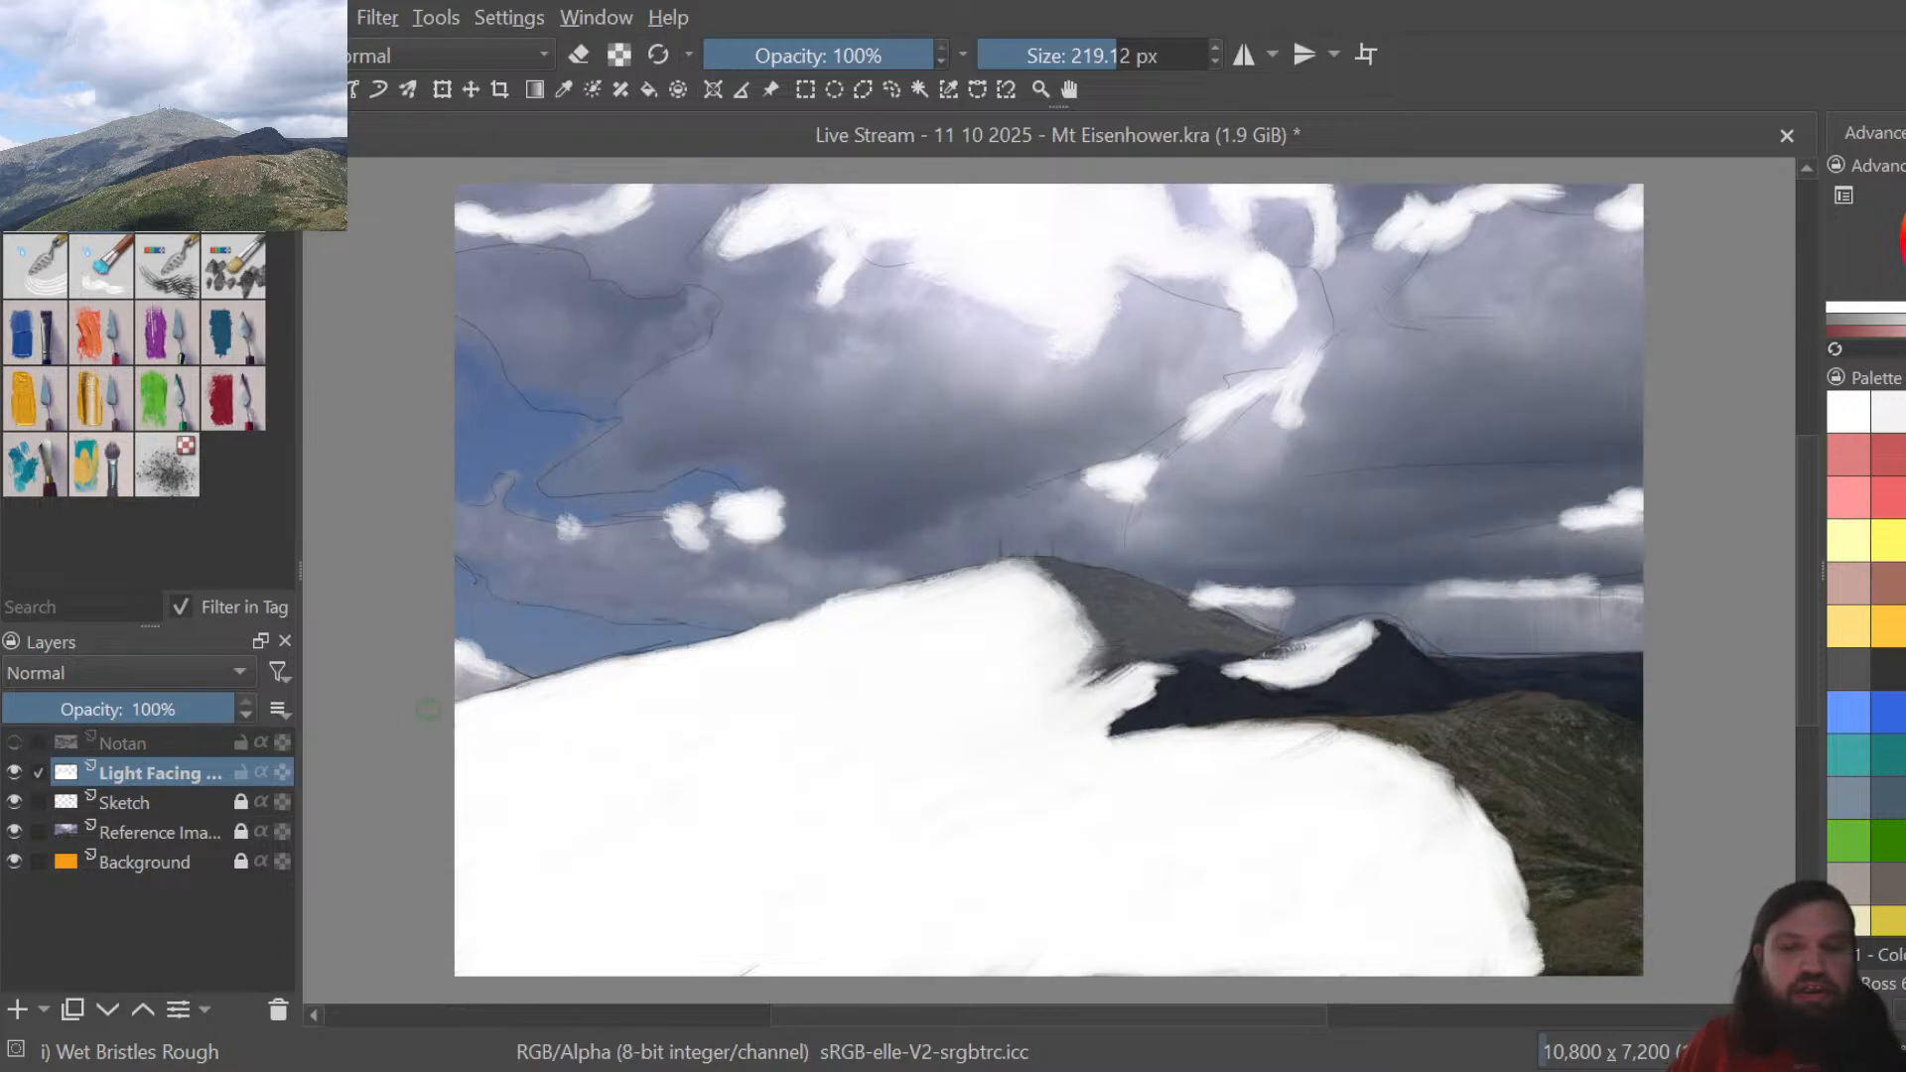
pyautogui.click(14, 802)
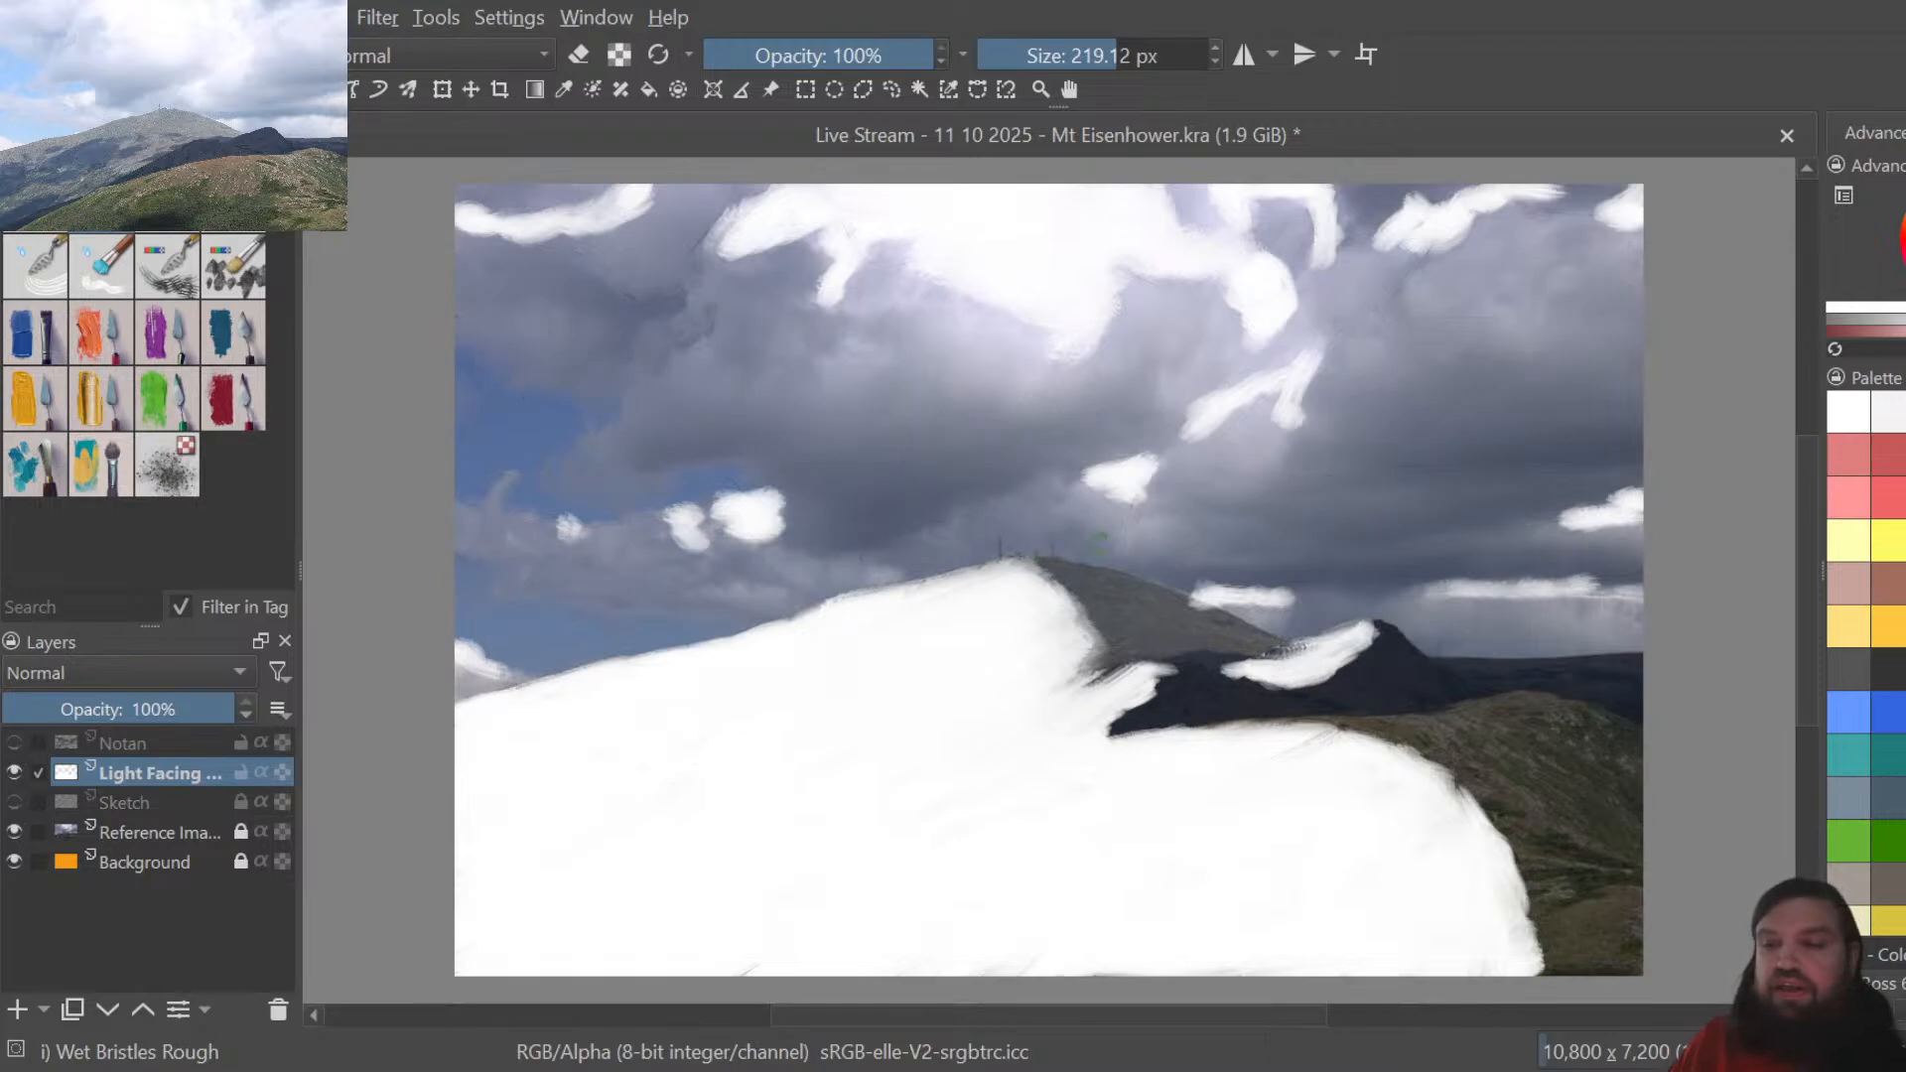
# With the Blender Textured Soft brush at 184.60 px, soften the white at the mountain's right boundary and, with the reference hidden, the small peak's tip
pyautogui.click(123, 273)
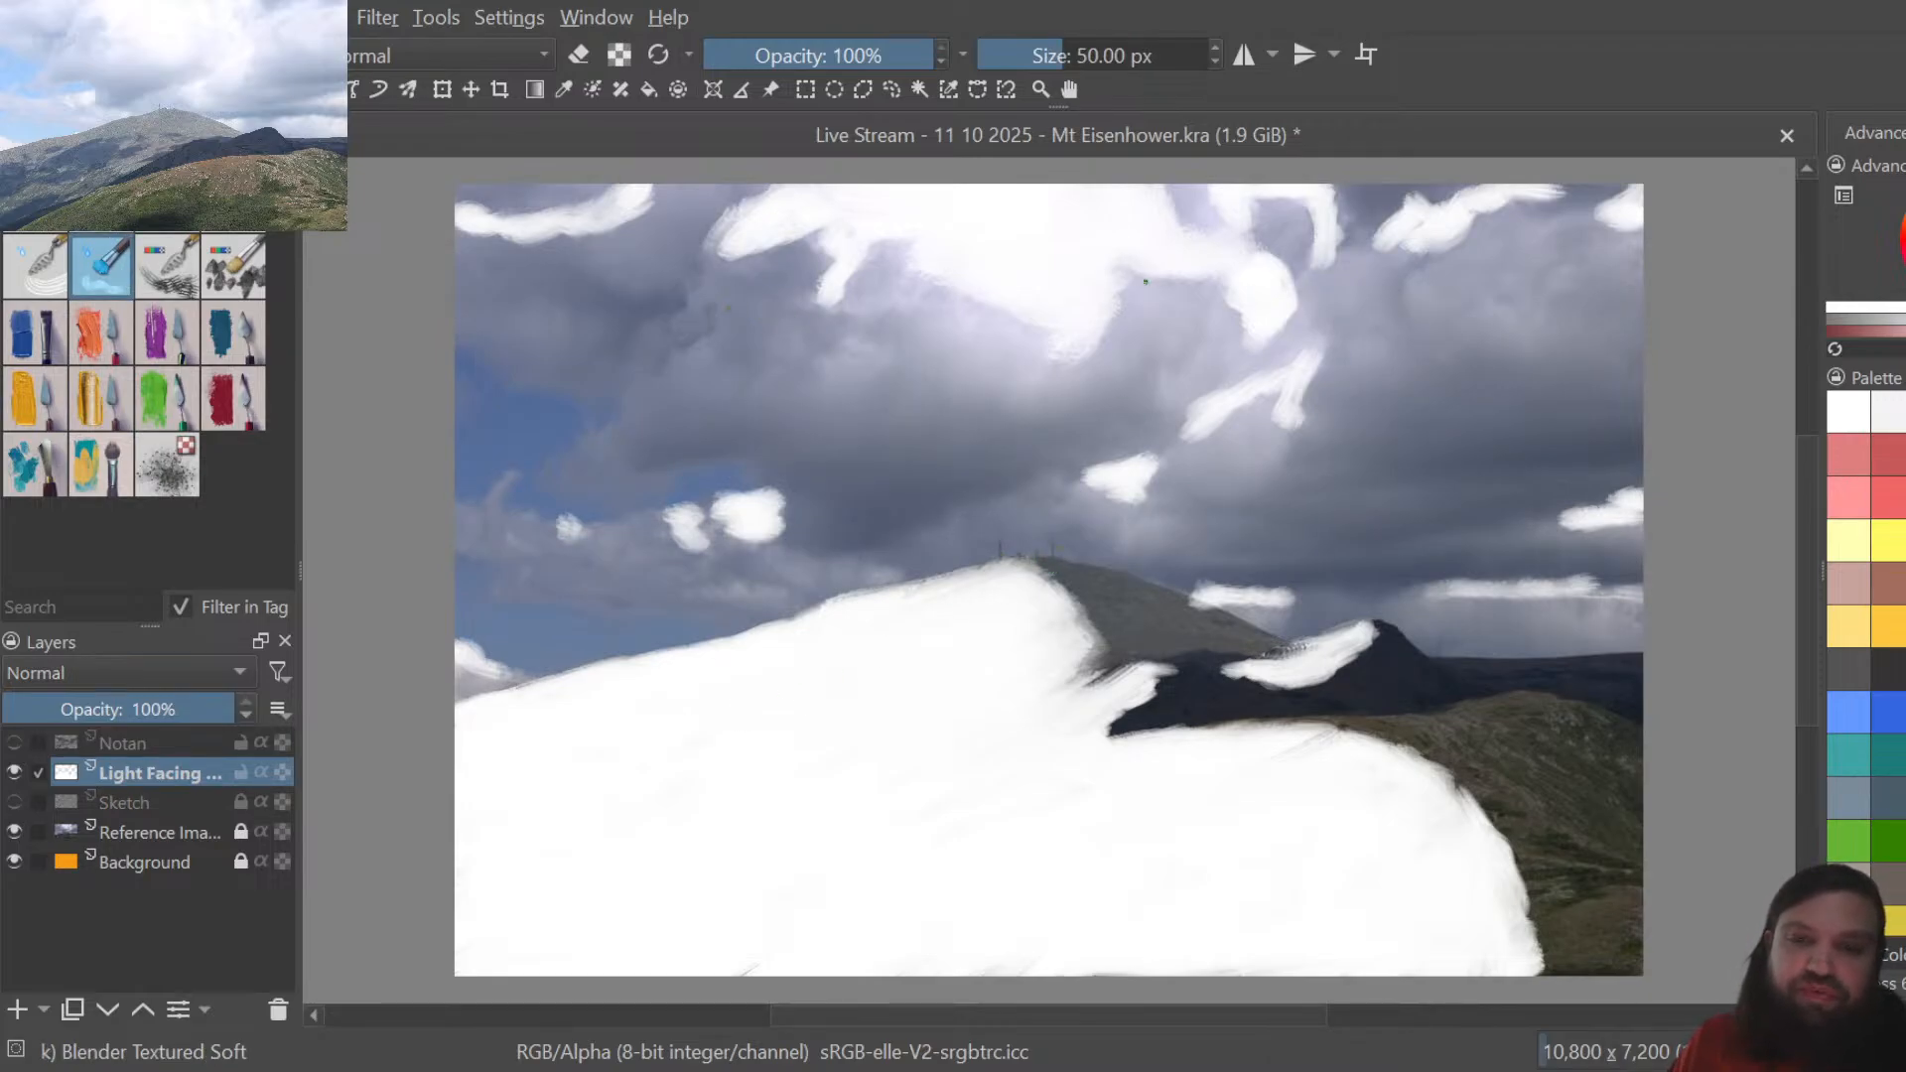
pyautogui.moveTo(1068, 53); pyautogui.dragTo(1108, 53)
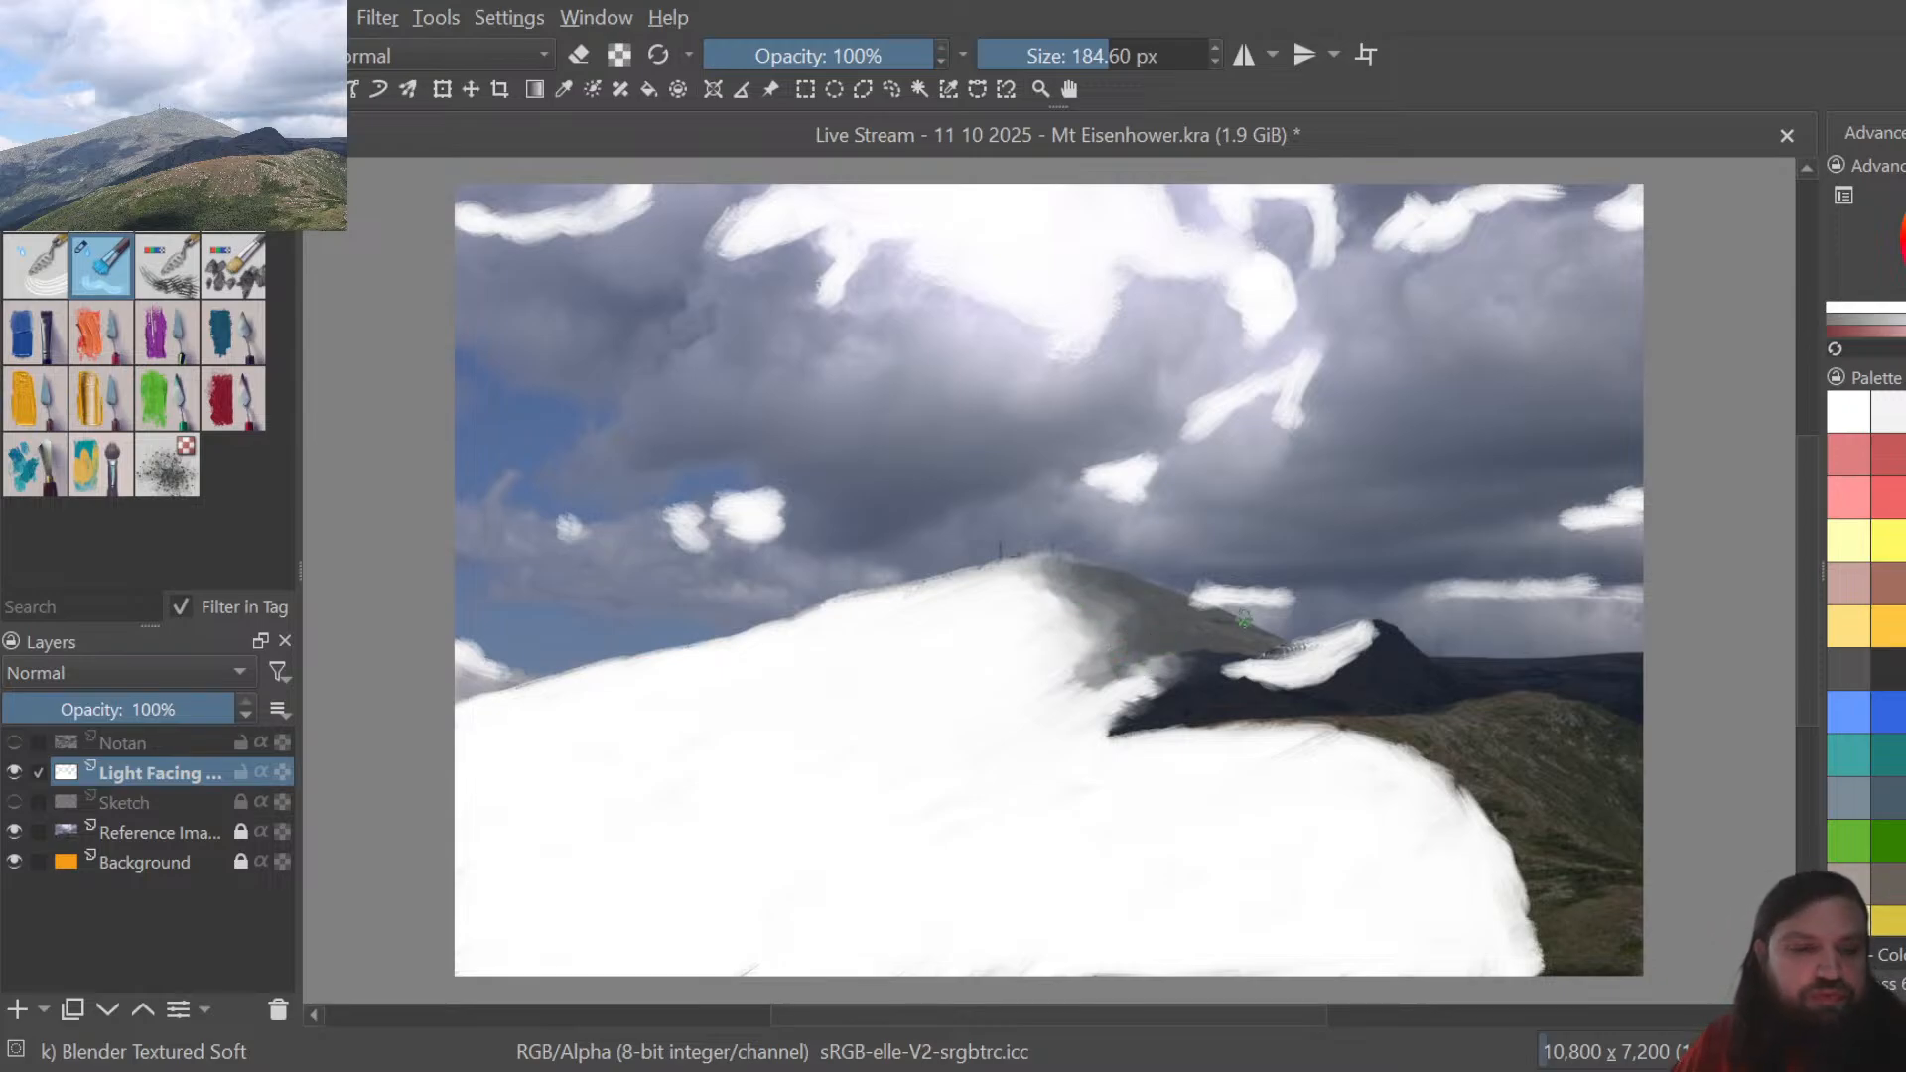
pyautogui.click(14, 831)
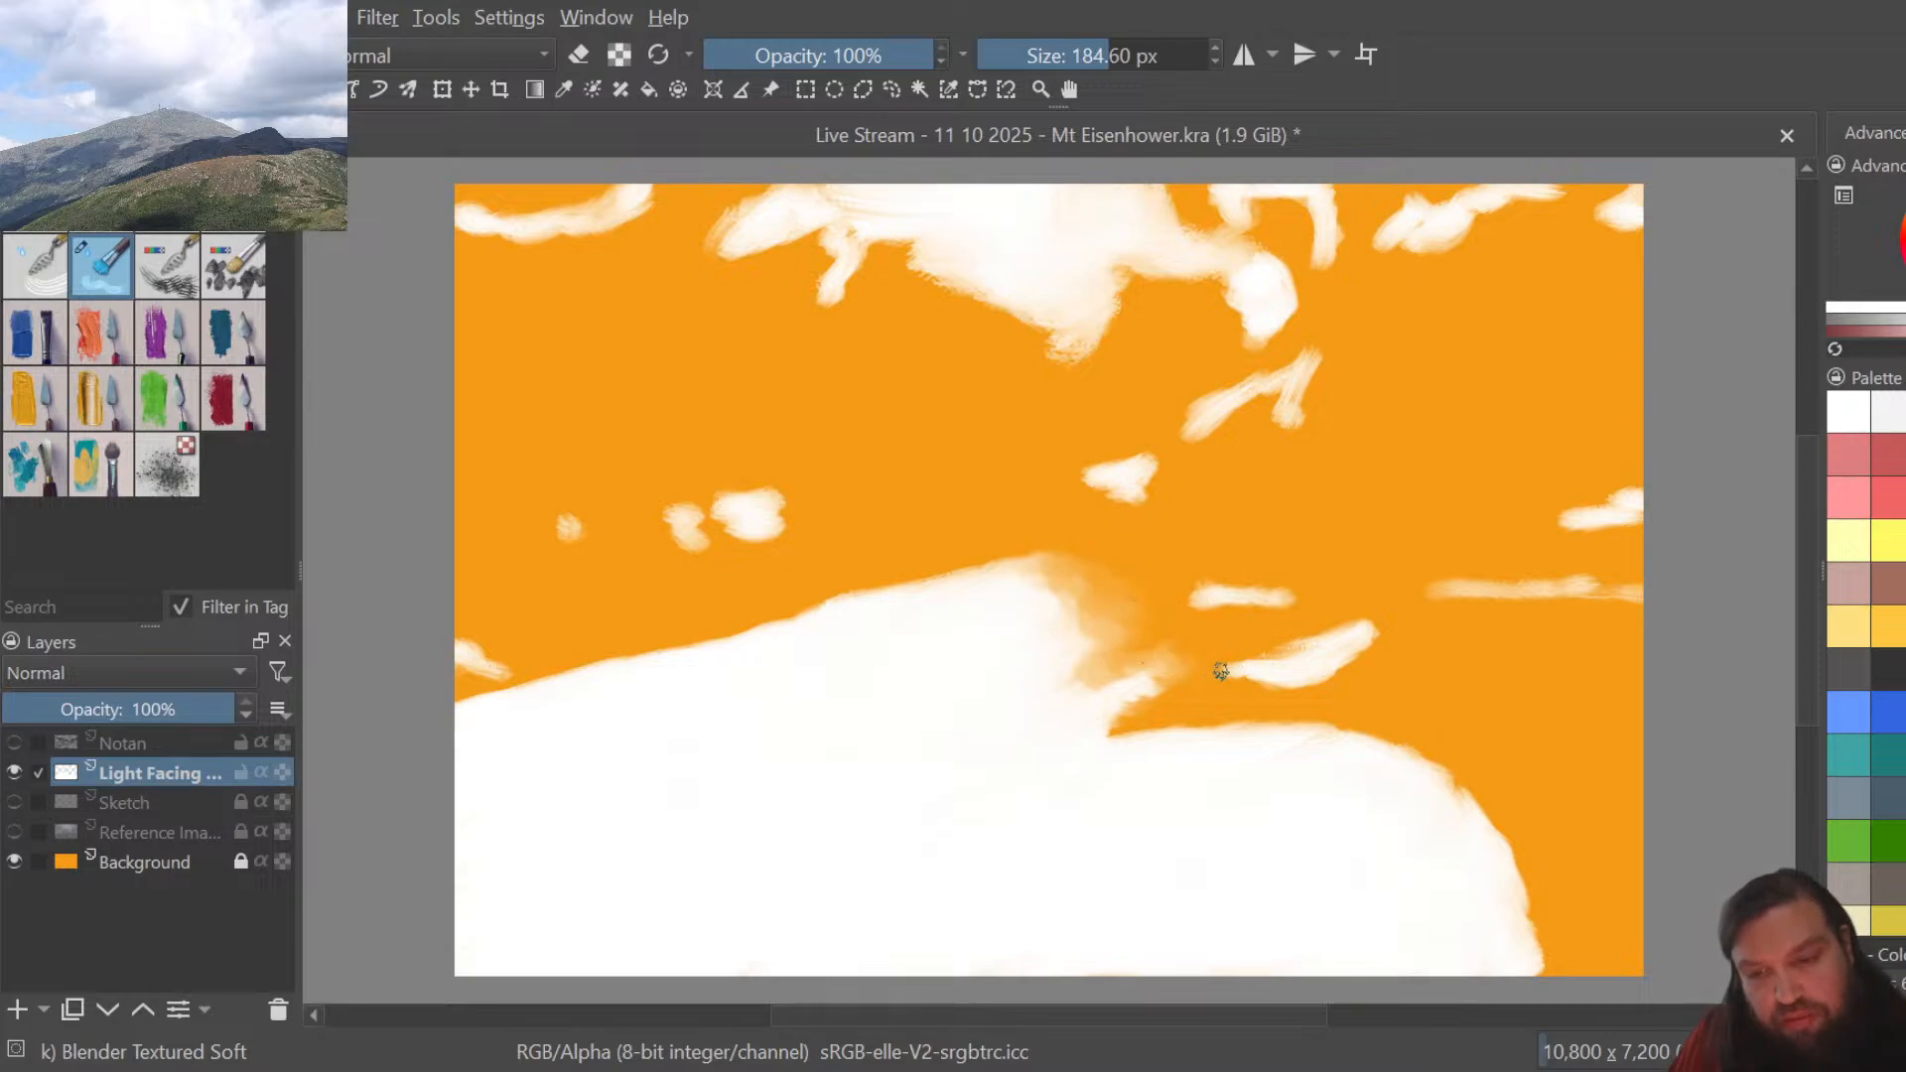
pyautogui.moveTo(1372, 627); pyautogui.dragTo(1400, 618)
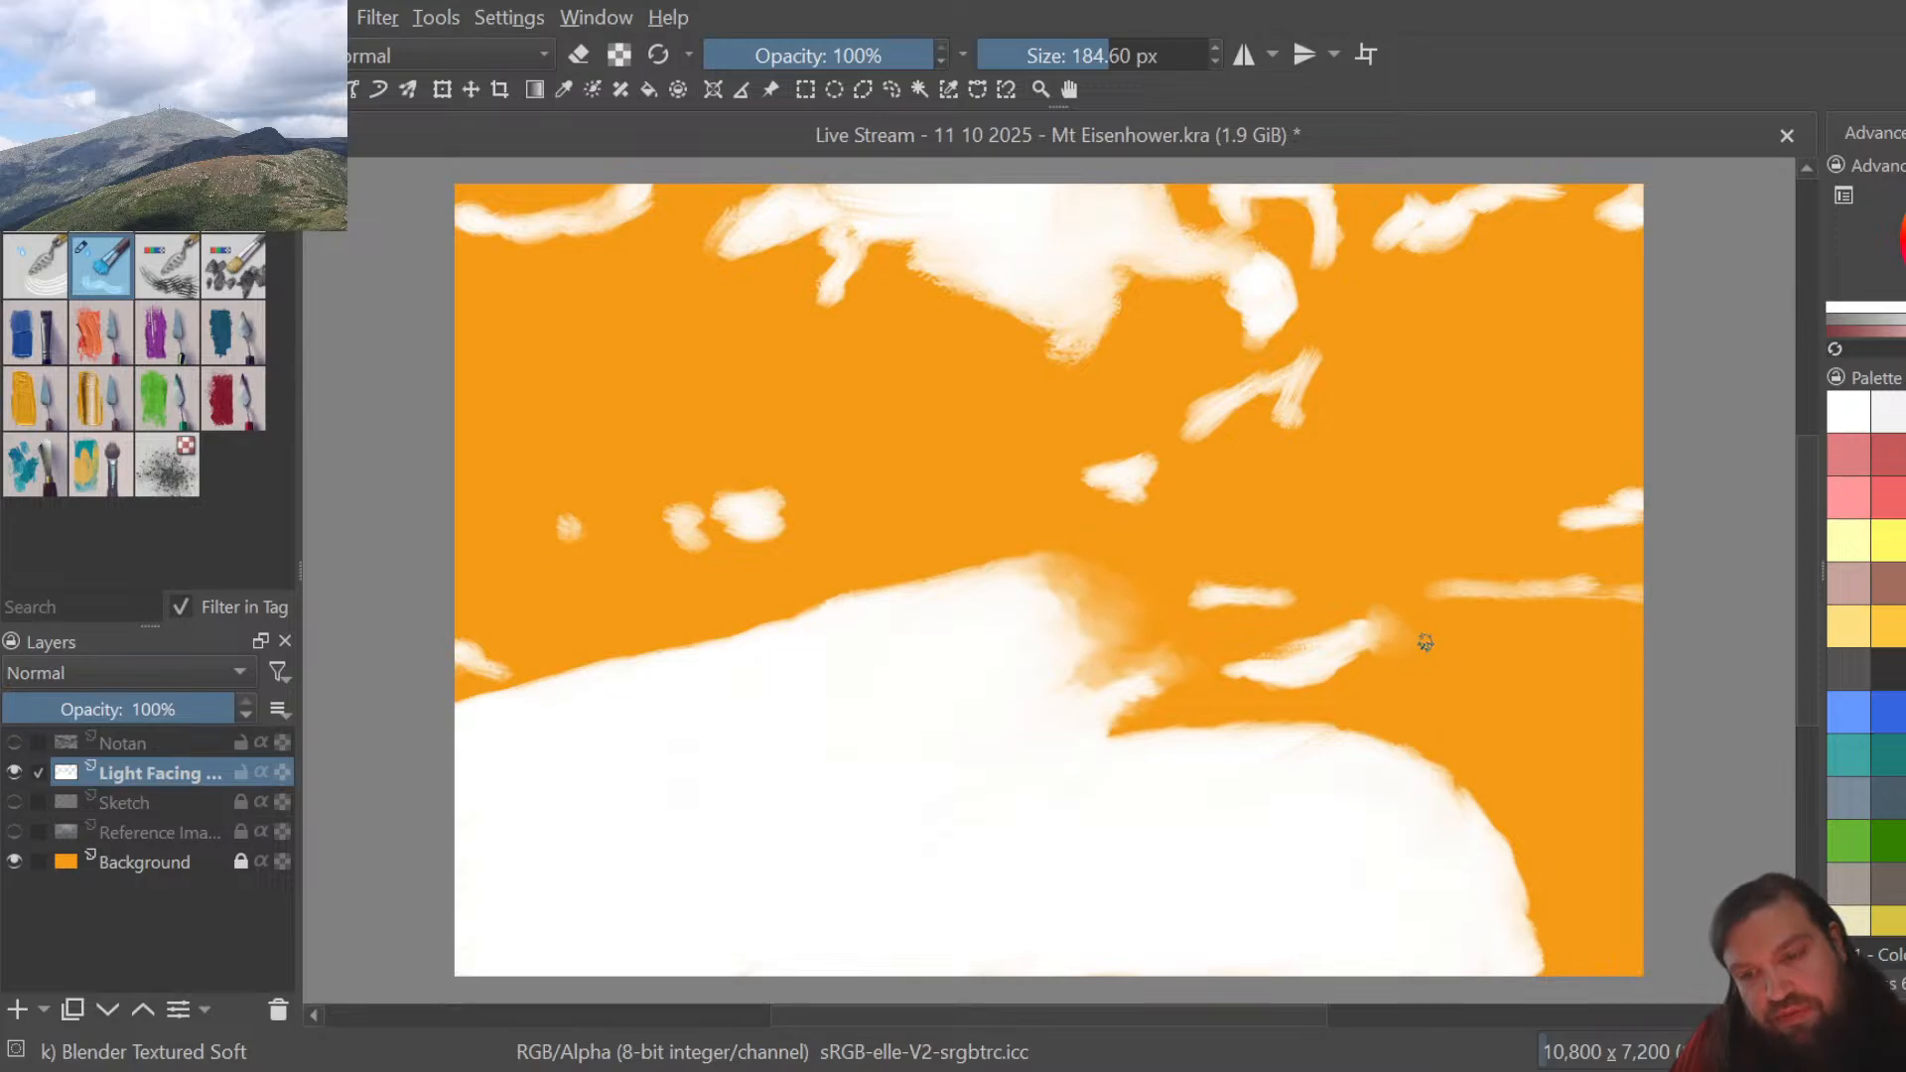
# Show the reference image and lower the Light Facing layer's opacity to 73%
pyautogui.click(15, 831)
pyautogui.click(206, 708)
pyautogui.moveTo(206, 707); pyautogui.dragTo(174, 708)
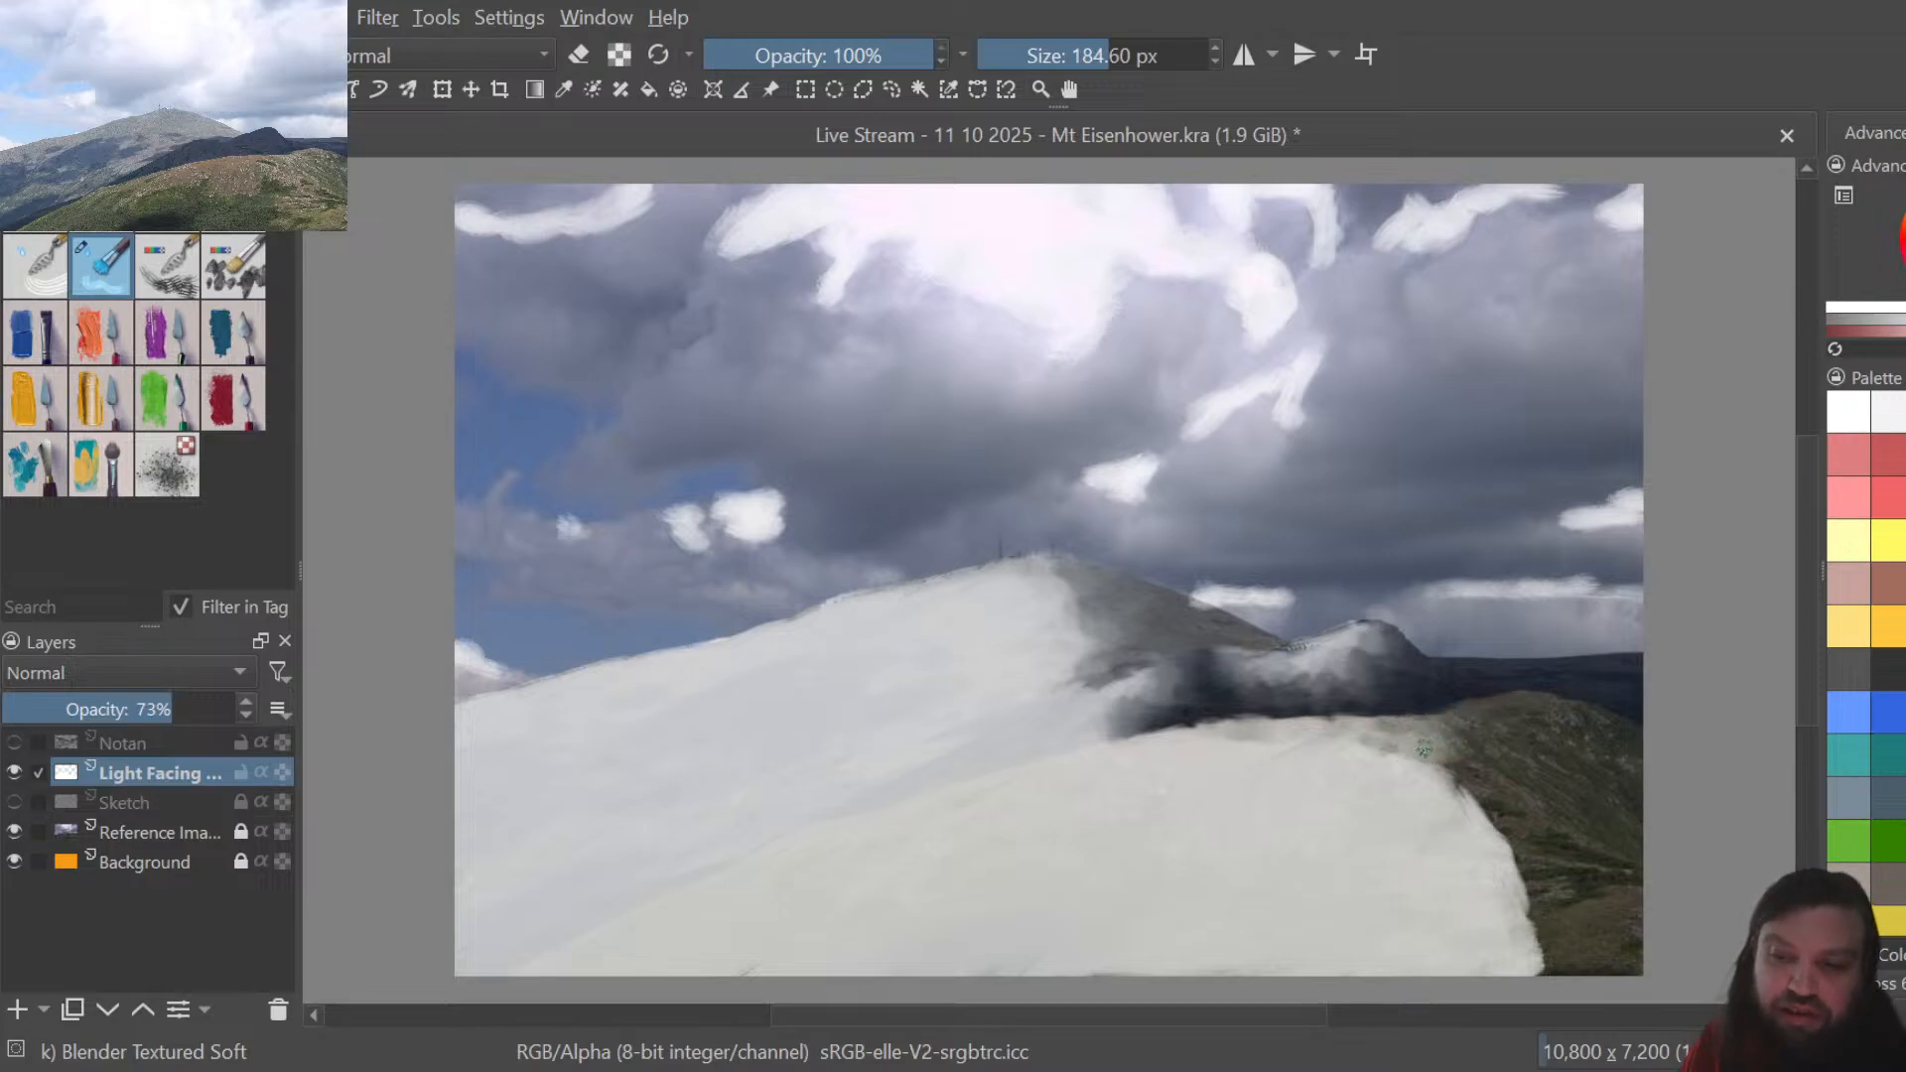
# Extend the white along the foreground hill's ridge with Wet Bristles Rough at 219.12 px and soften the hill's right edge with Blender Textured Soft
pyautogui.moveTo(1424, 748)
pyautogui.mouseDown()
pyautogui.moveTo(1489, 706)
pyautogui.moveTo(1429, 740)
pyautogui.moveTo(1474, 714)
pyautogui.mouseUp()
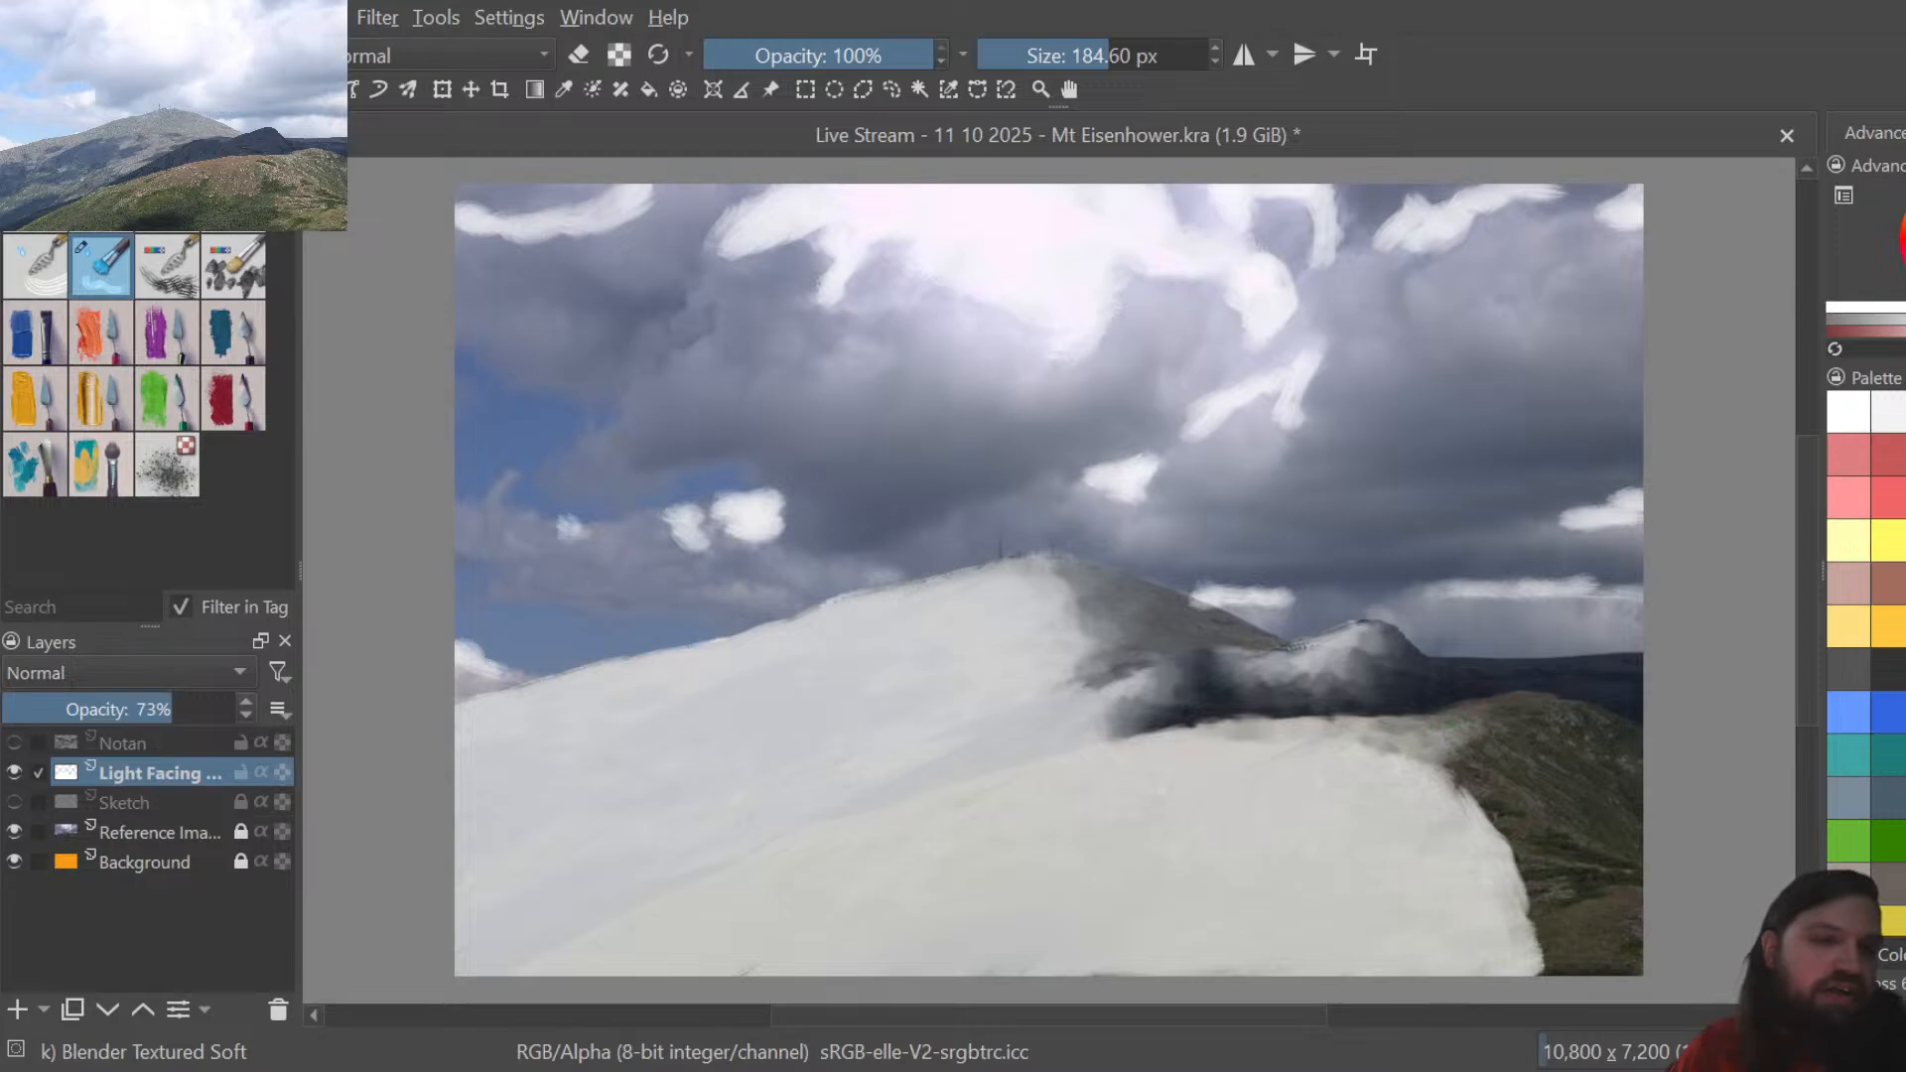
pyautogui.press('/')
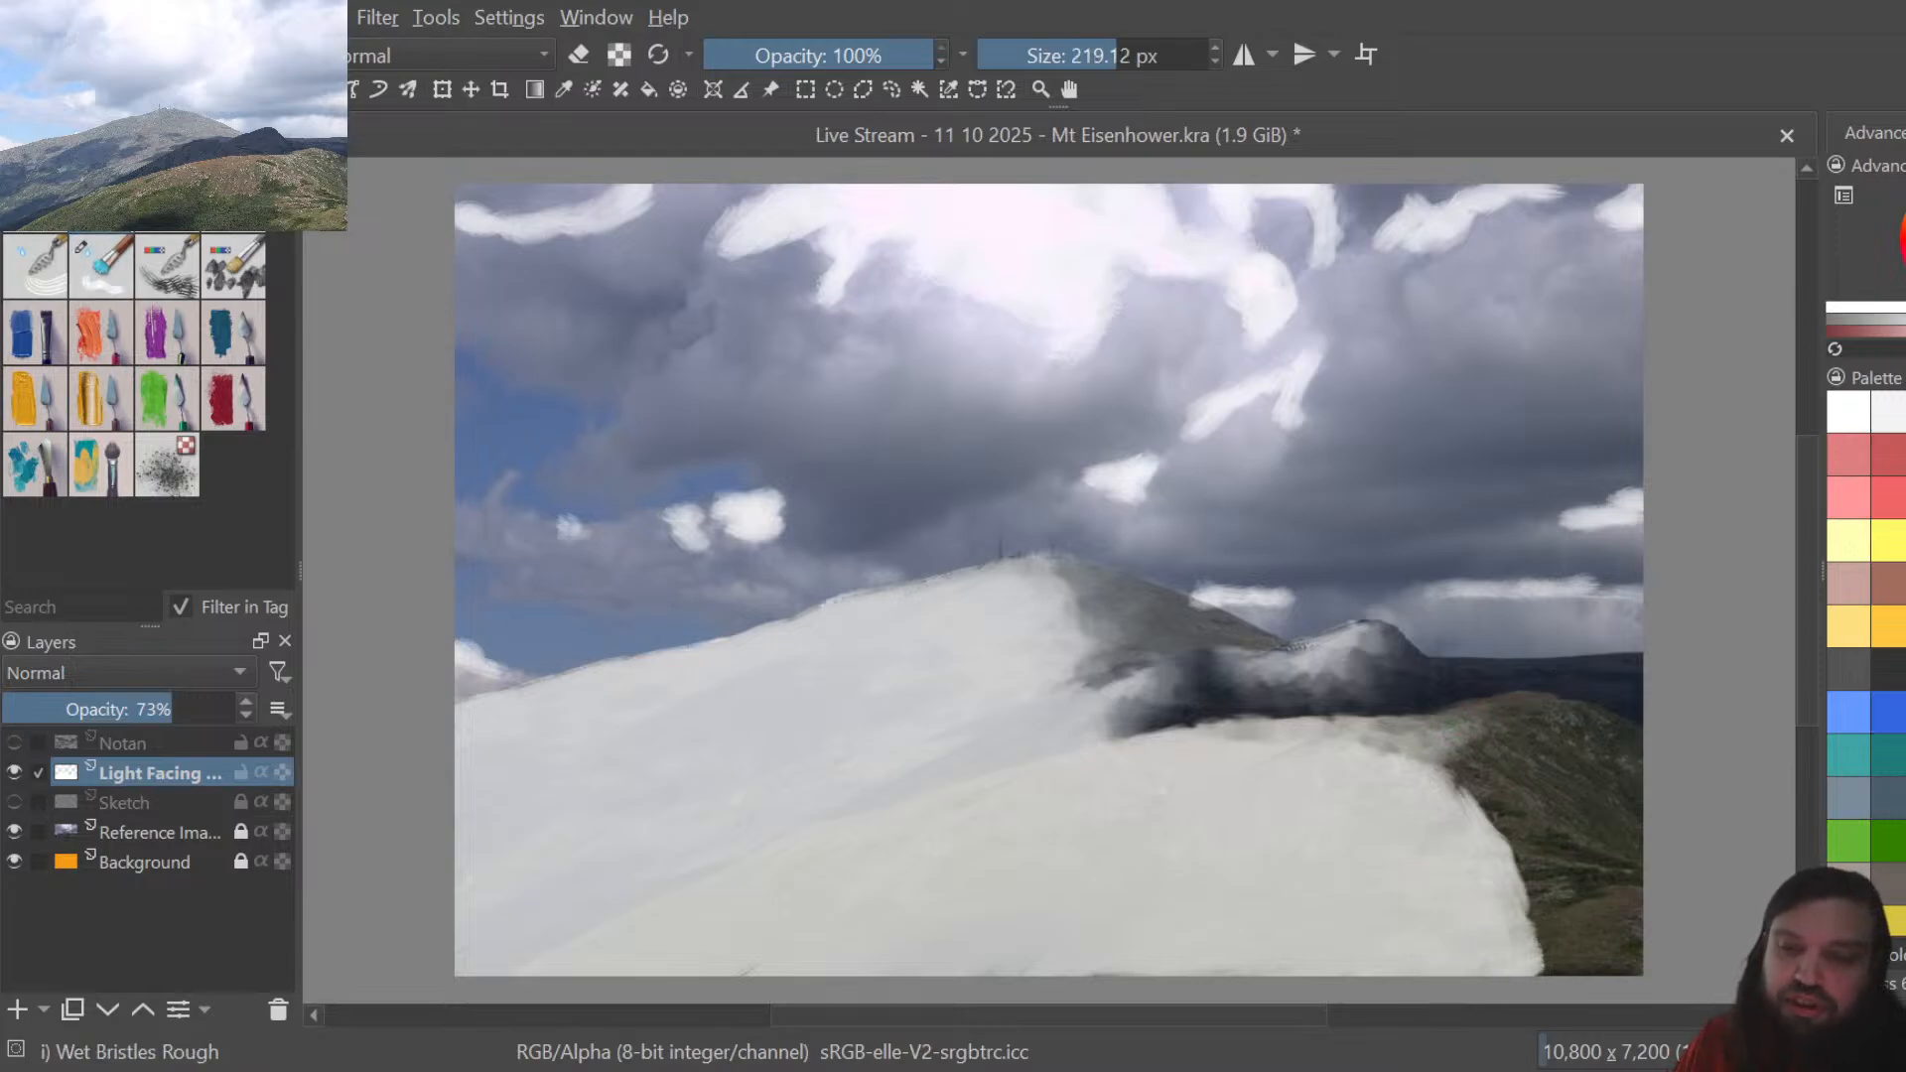
pyautogui.moveTo(1375, 729); pyautogui.dragTo(1538, 685)
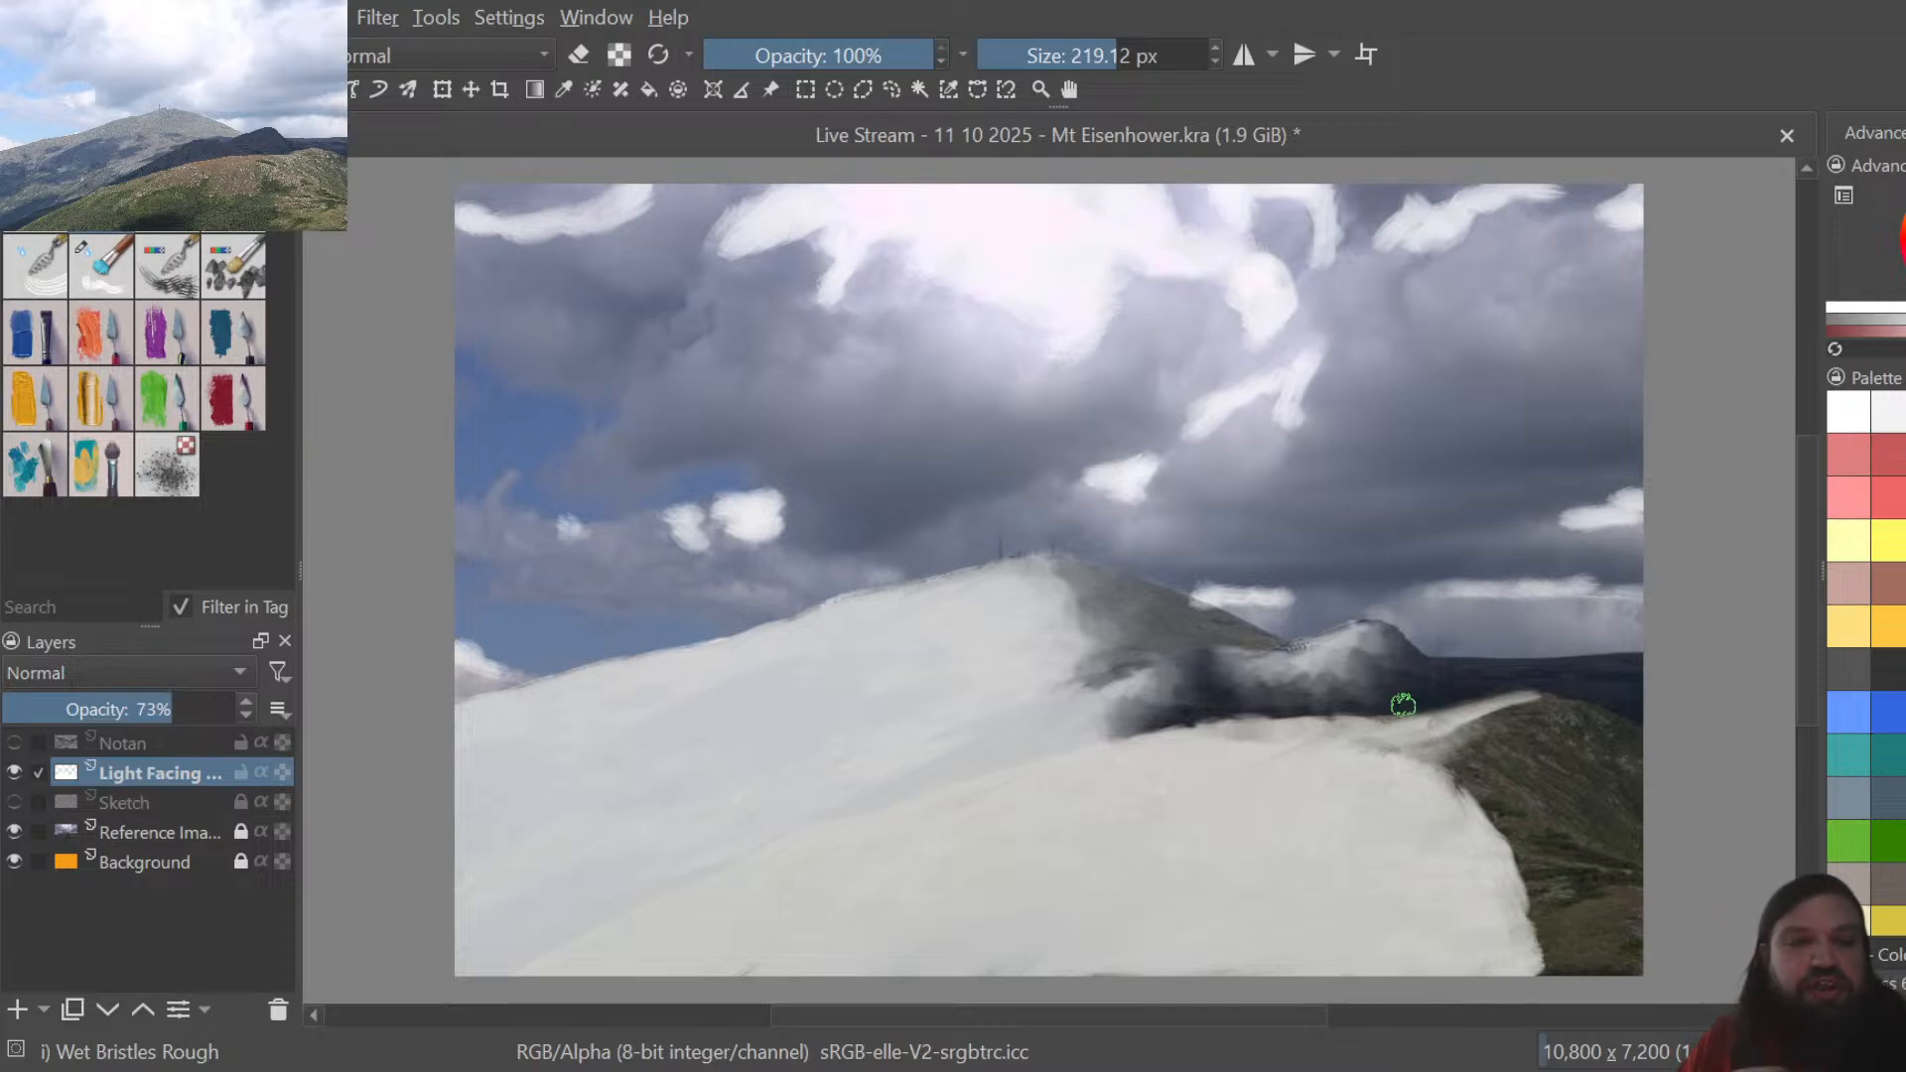
pyautogui.click(103, 243)
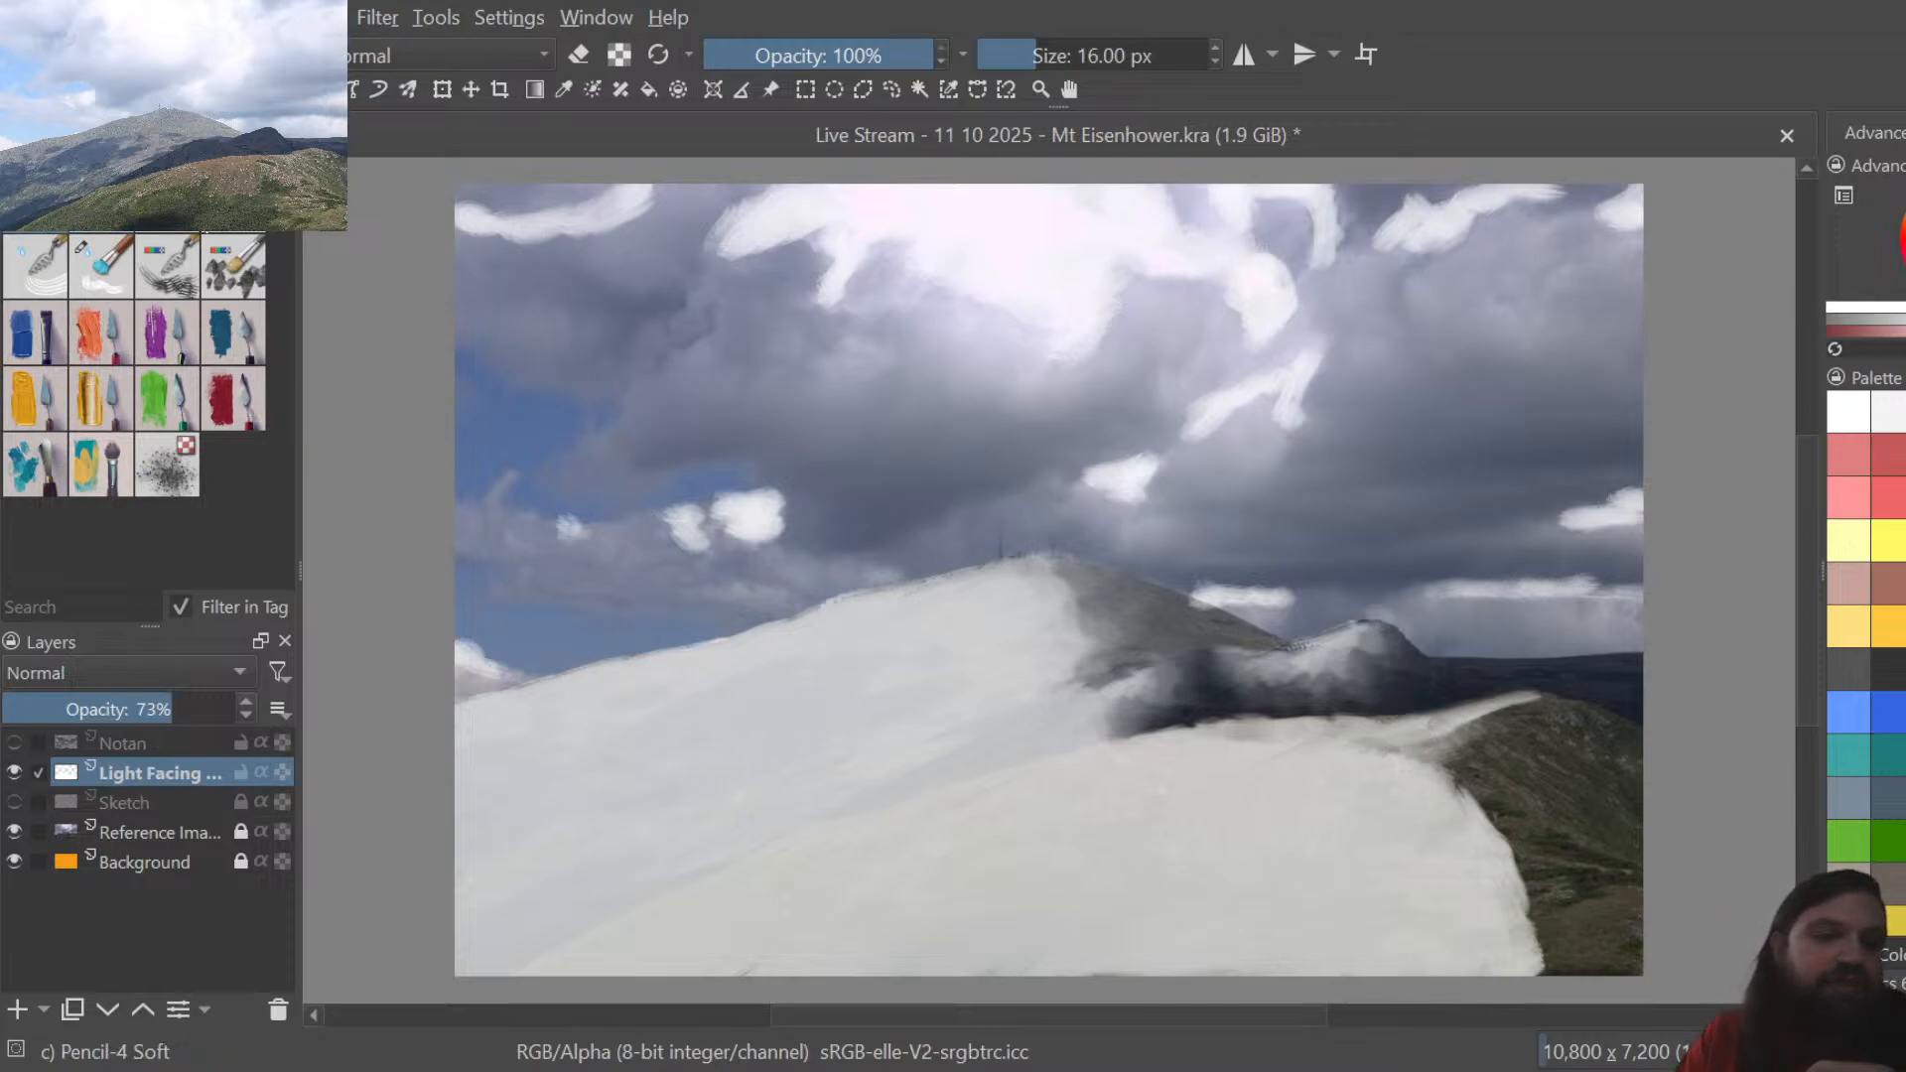
pyautogui.click(107, 278)
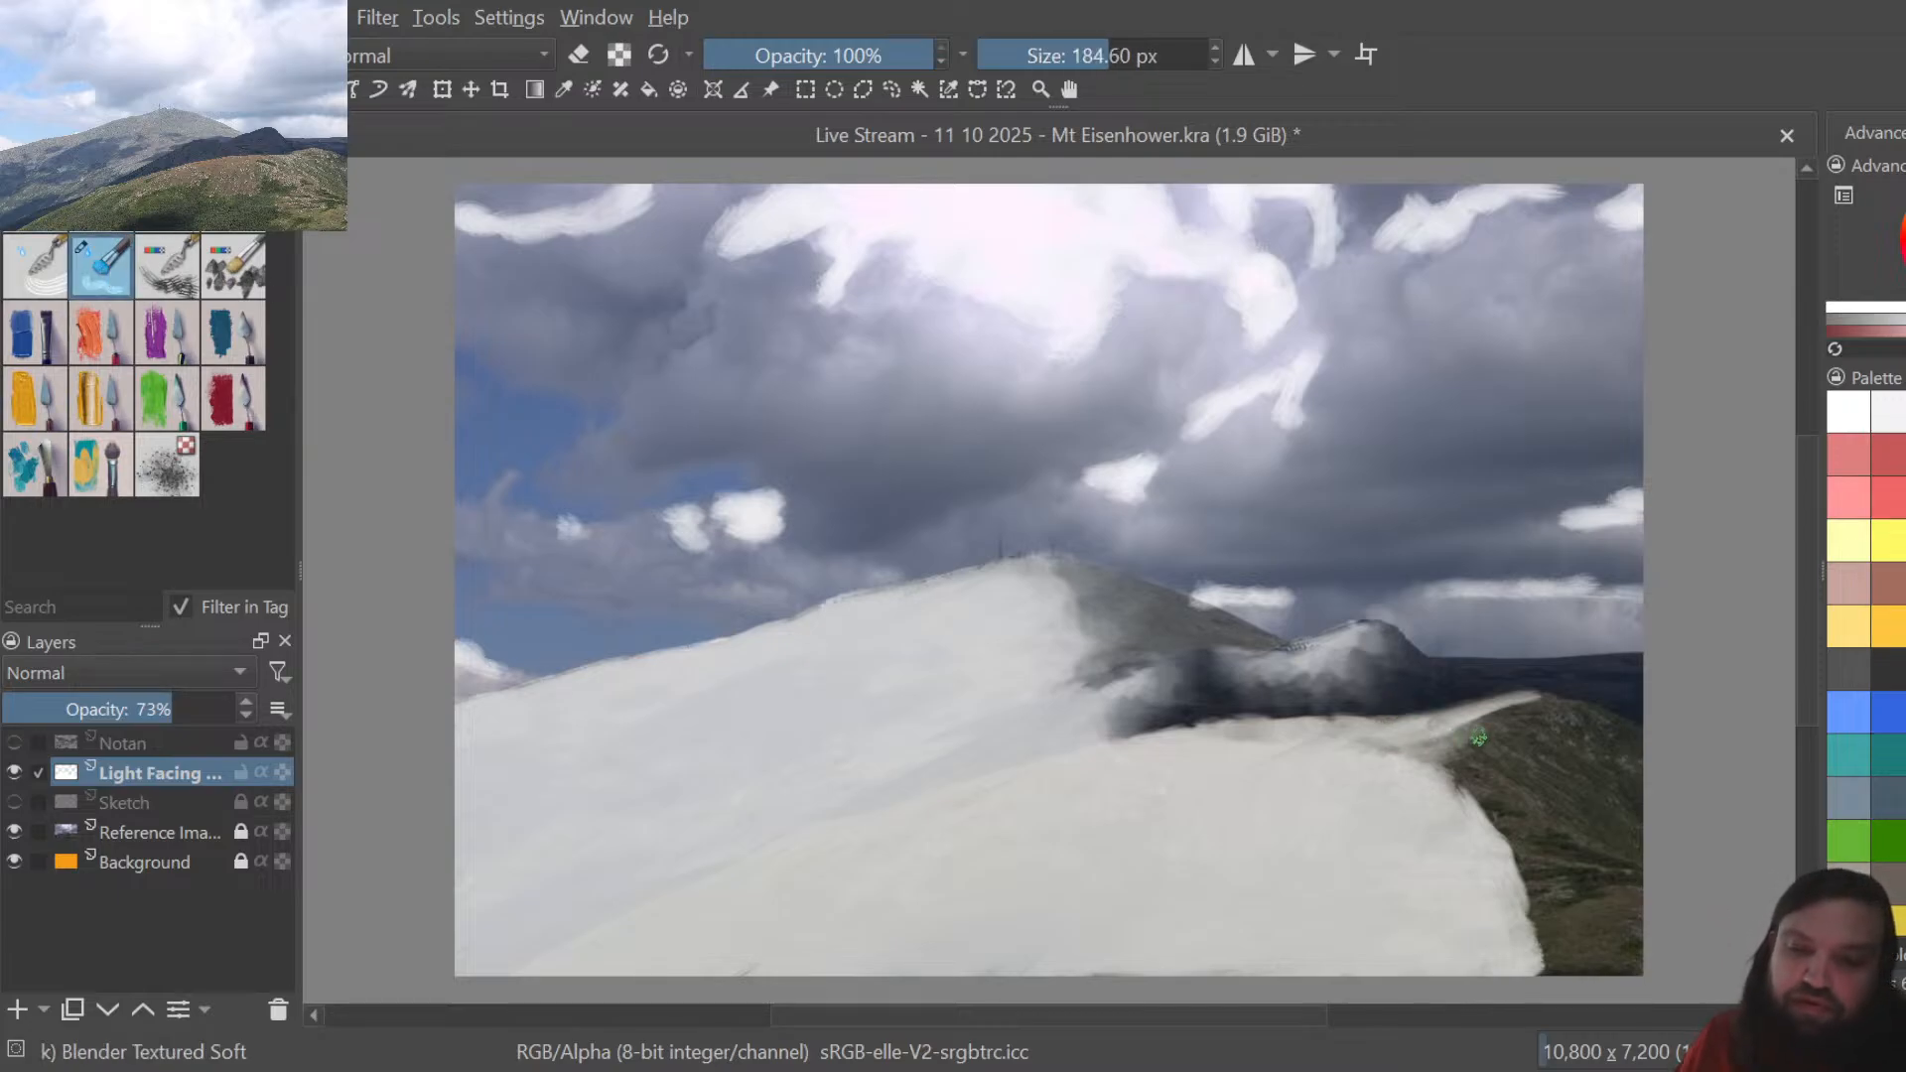
pyautogui.moveTo(1472, 717)
pyautogui.mouseDown()
pyautogui.moveTo(1550, 703)
pyautogui.moveTo(1478, 711)
pyautogui.moveTo(1508, 734)
pyautogui.moveTo(1422, 720)
pyautogui.moveTo(1392, 756)
pyautogui.moveTo(1430, 740)
pyautogui.moveTo(1460, 759)
pyautogui.moveTo(1434, 767)
pyautogui.moveTo(1516, 779)
pyautogui.moveTo(1435, 774)
pyautogui.moveTo(1529, 716)
pyautogui.mouseUp()
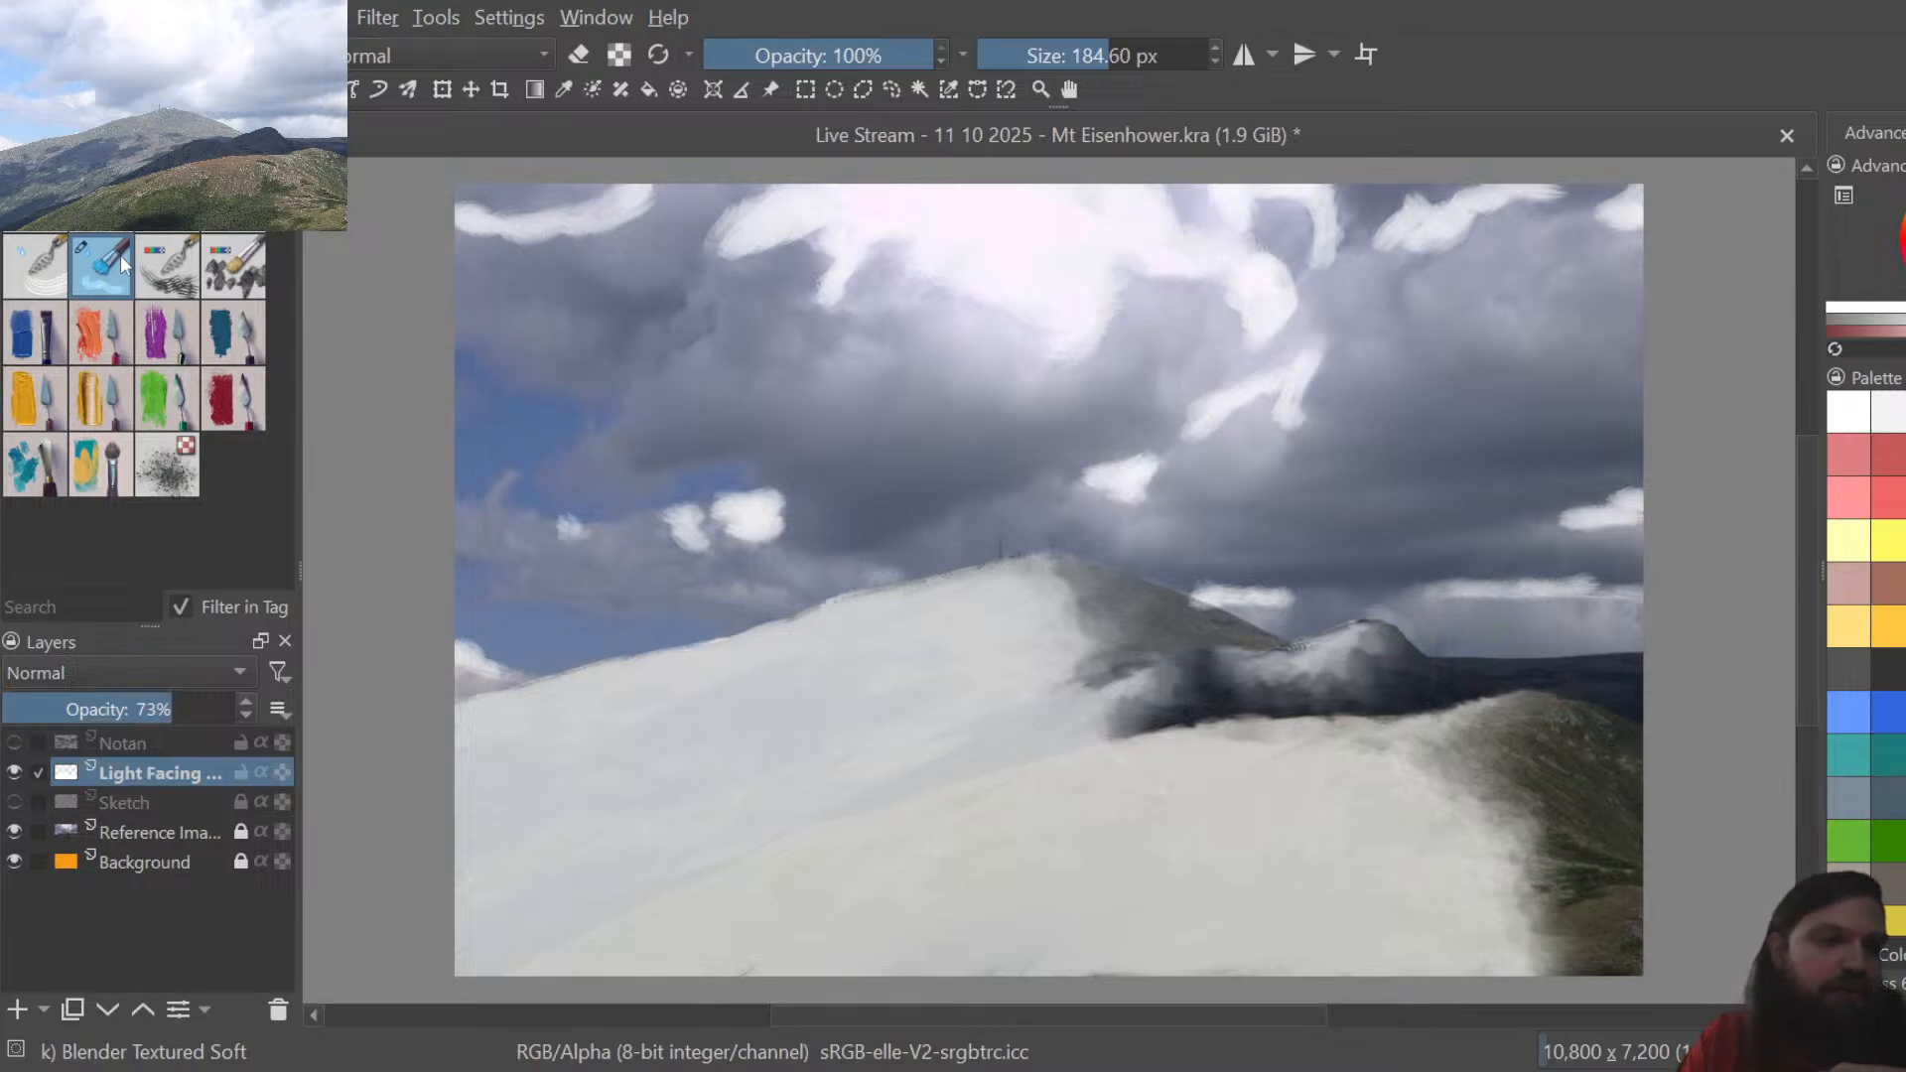
# Paint a thin white line along the distant right ridge with Wet Bristles Rough at 170.98 px and blend it with Blender Textured Soft
pyautogui.press('/')
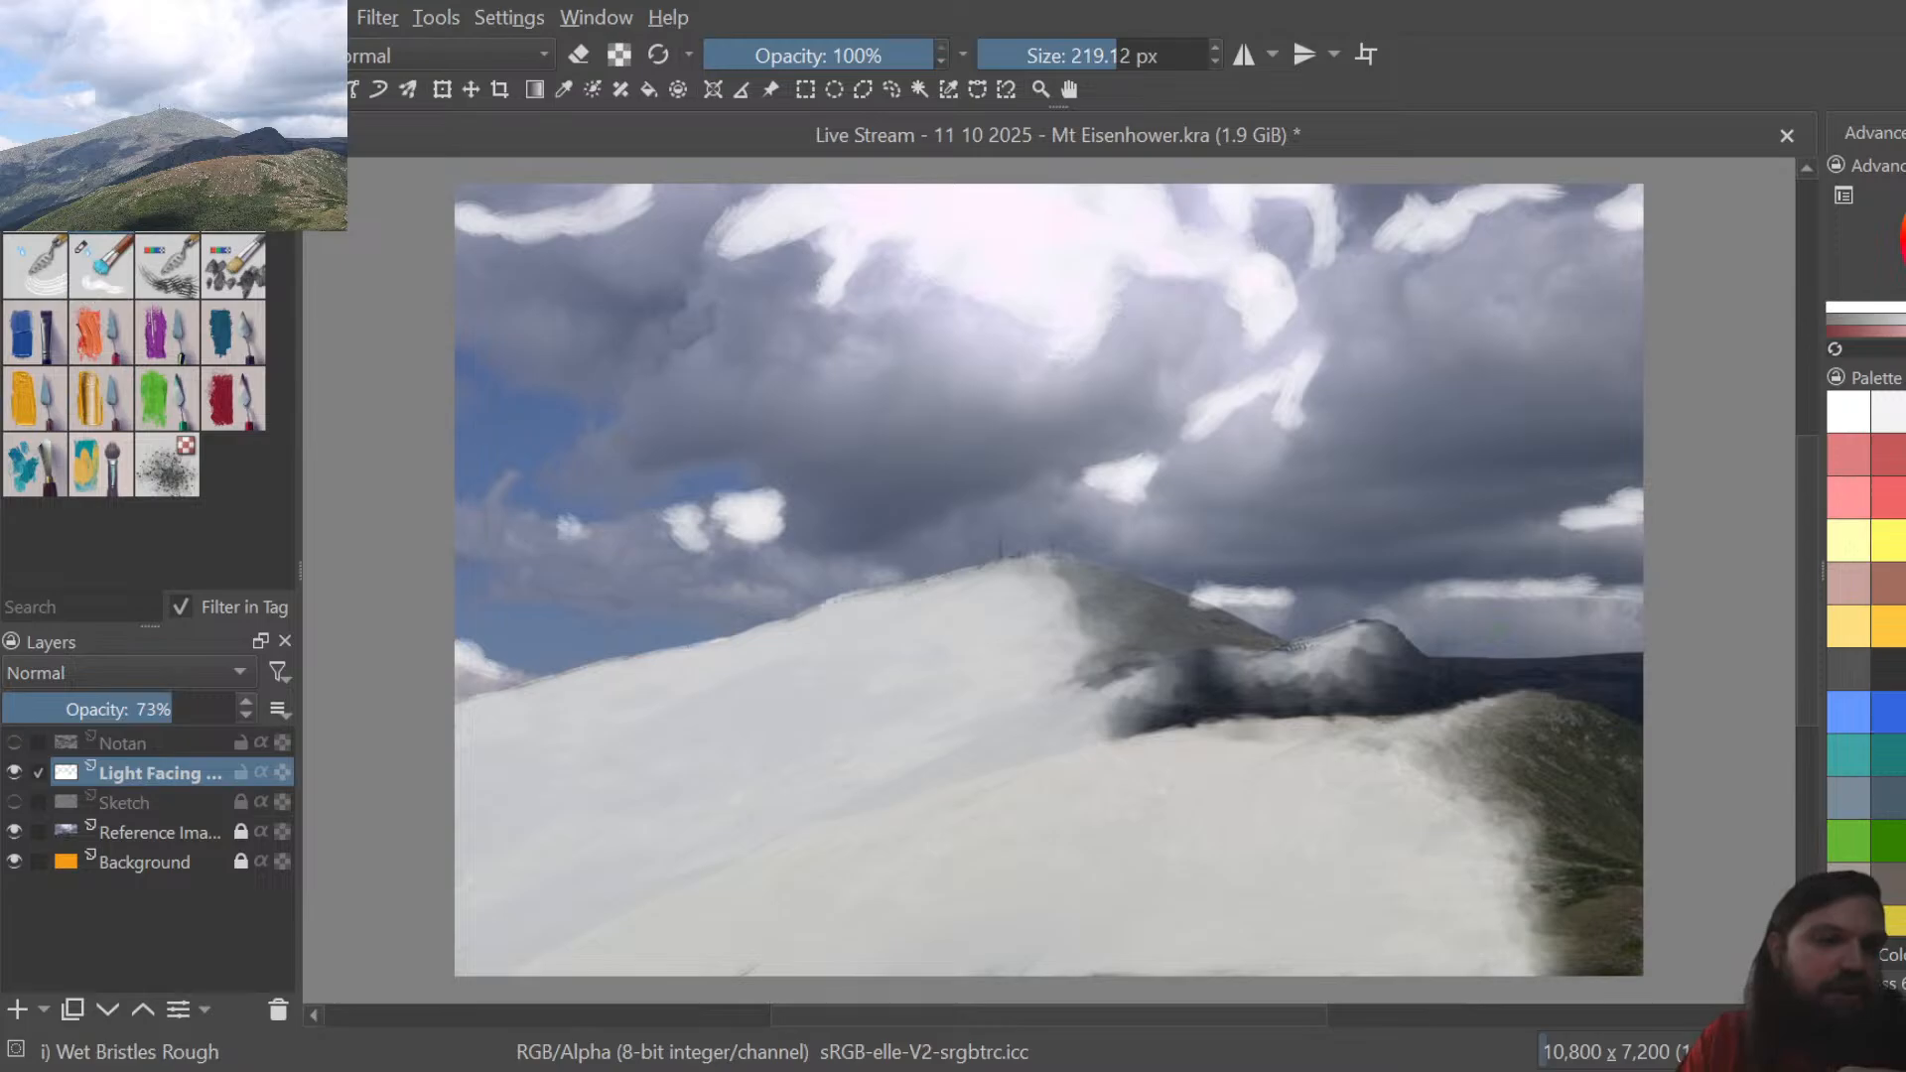
pyautogui.click(1105, 54)
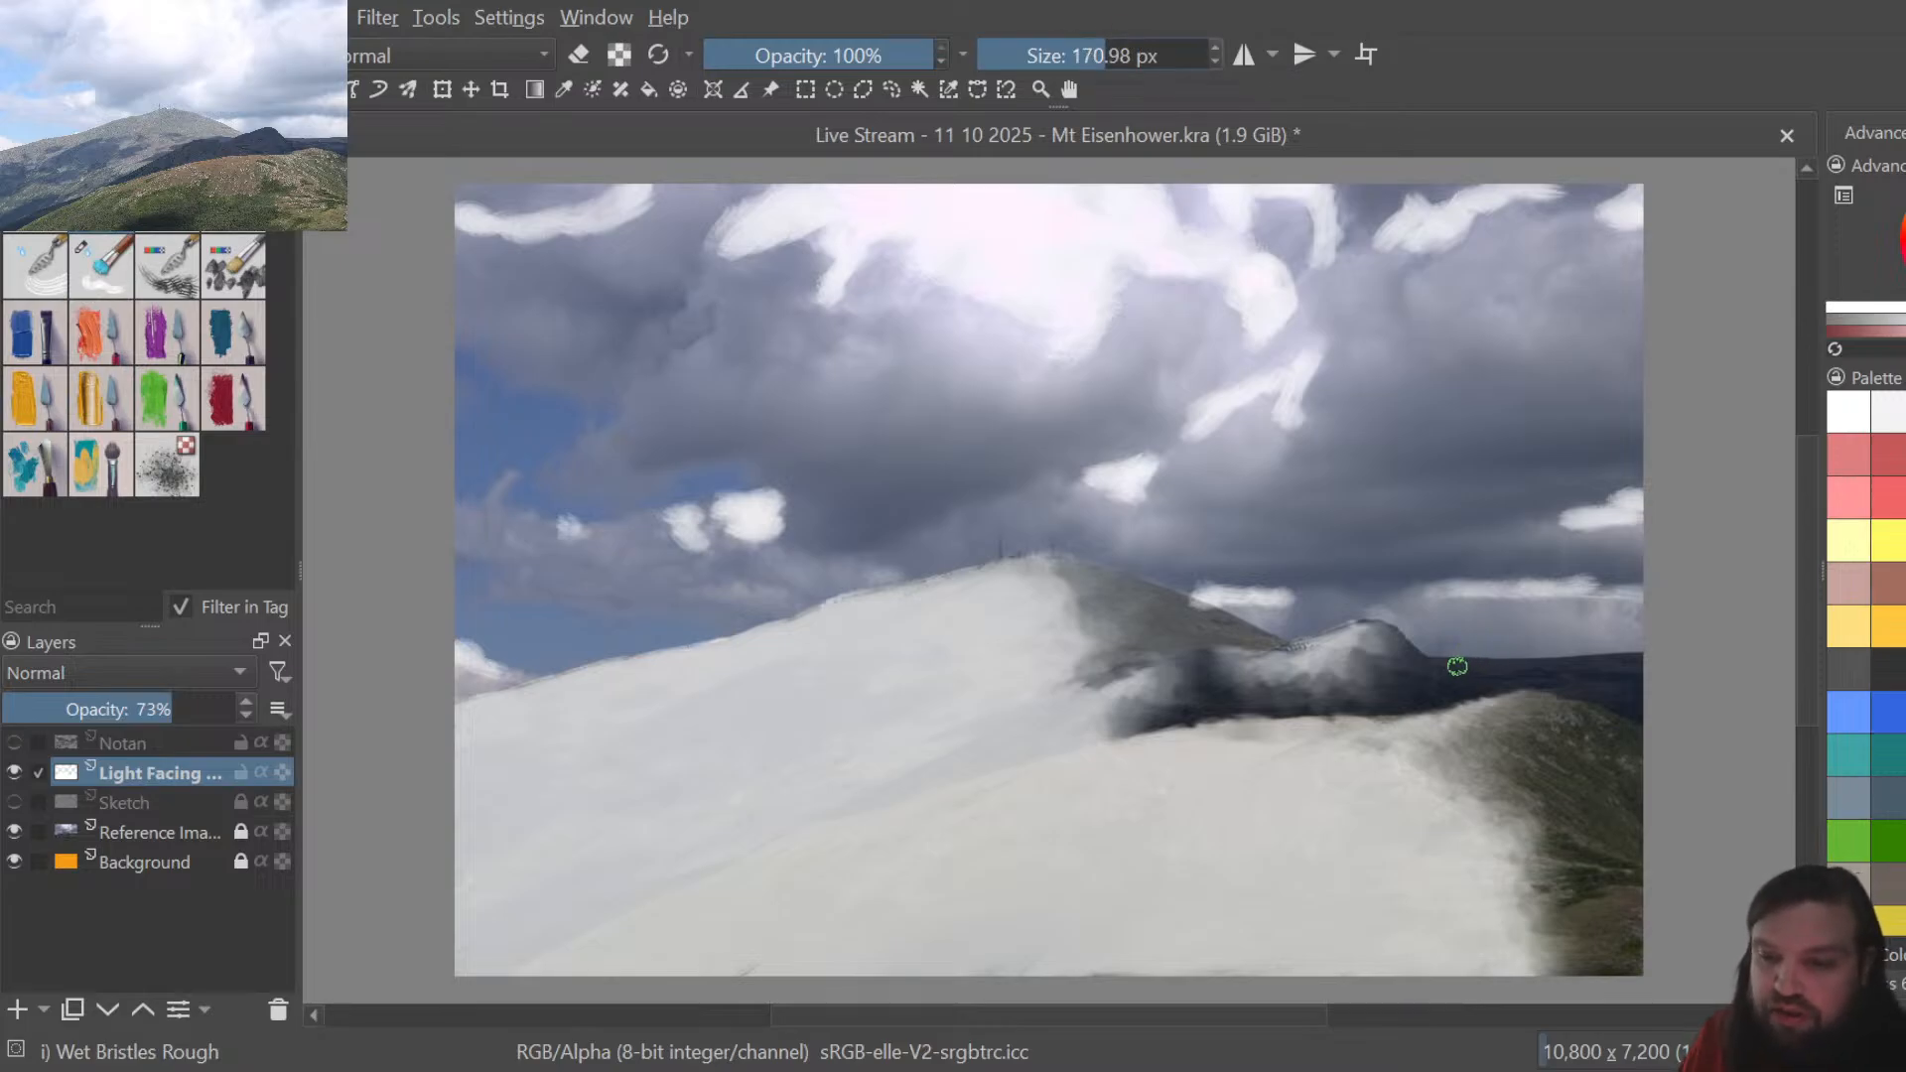
pyautogui.moveTo(1443, 663); pyautogui.dragTo(1634, 657)
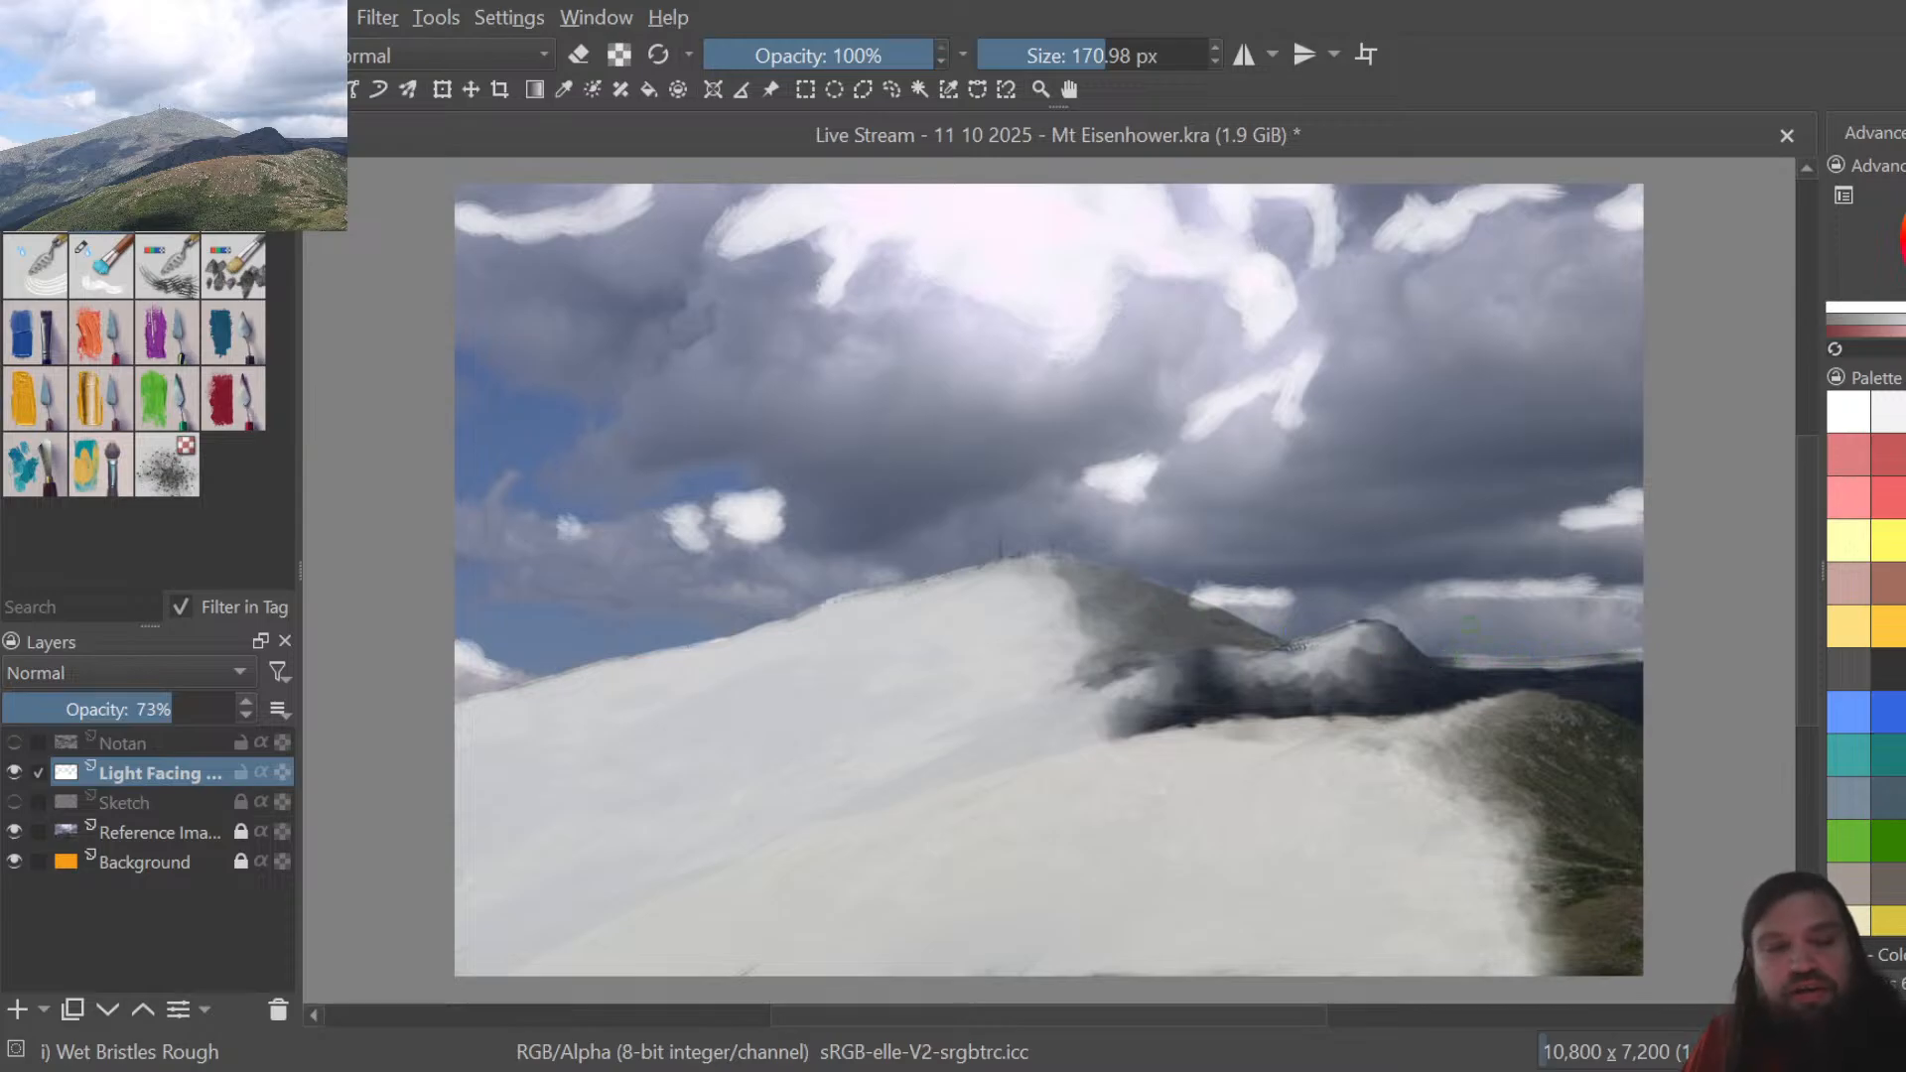
pyautogui.click(115, 260)
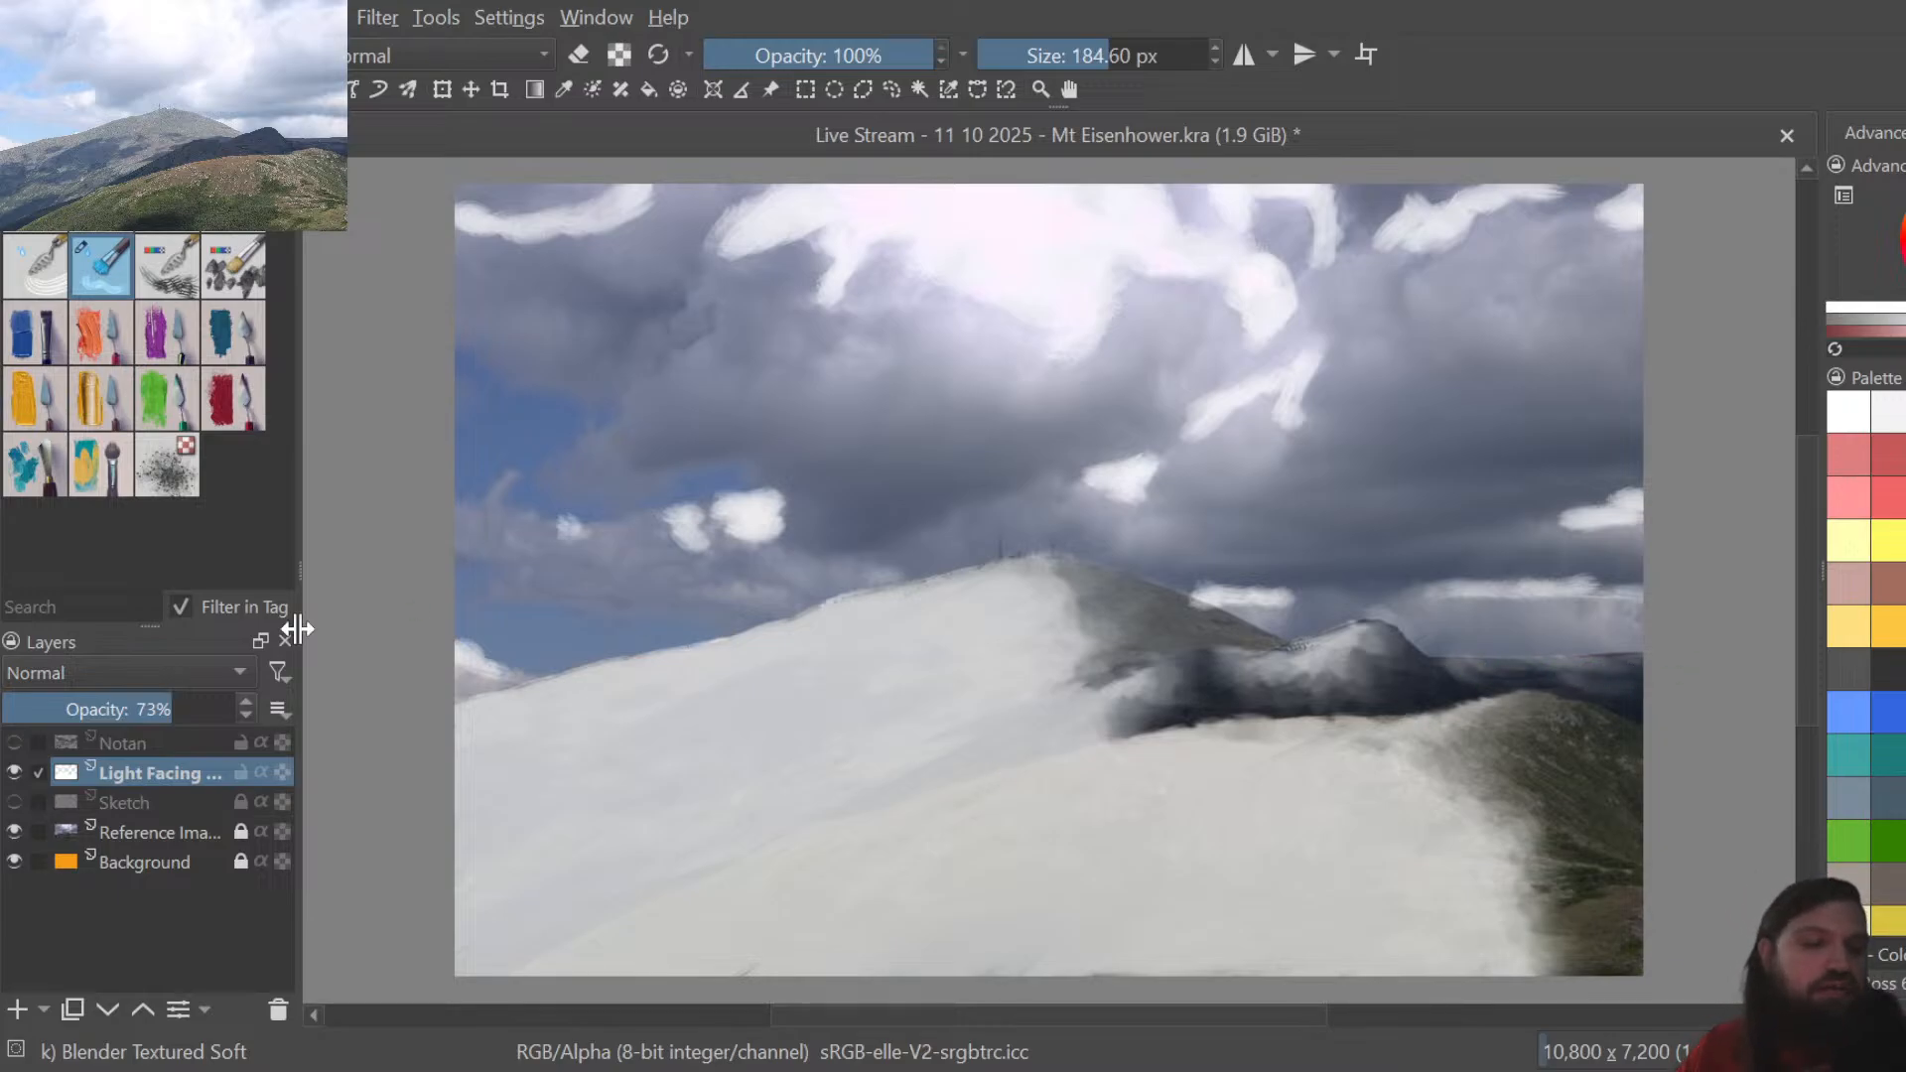
# Show the Notan and Sketch layers, hide the Light Facing layer, and make Notan the active layer
pyautogui.click(15, 801)
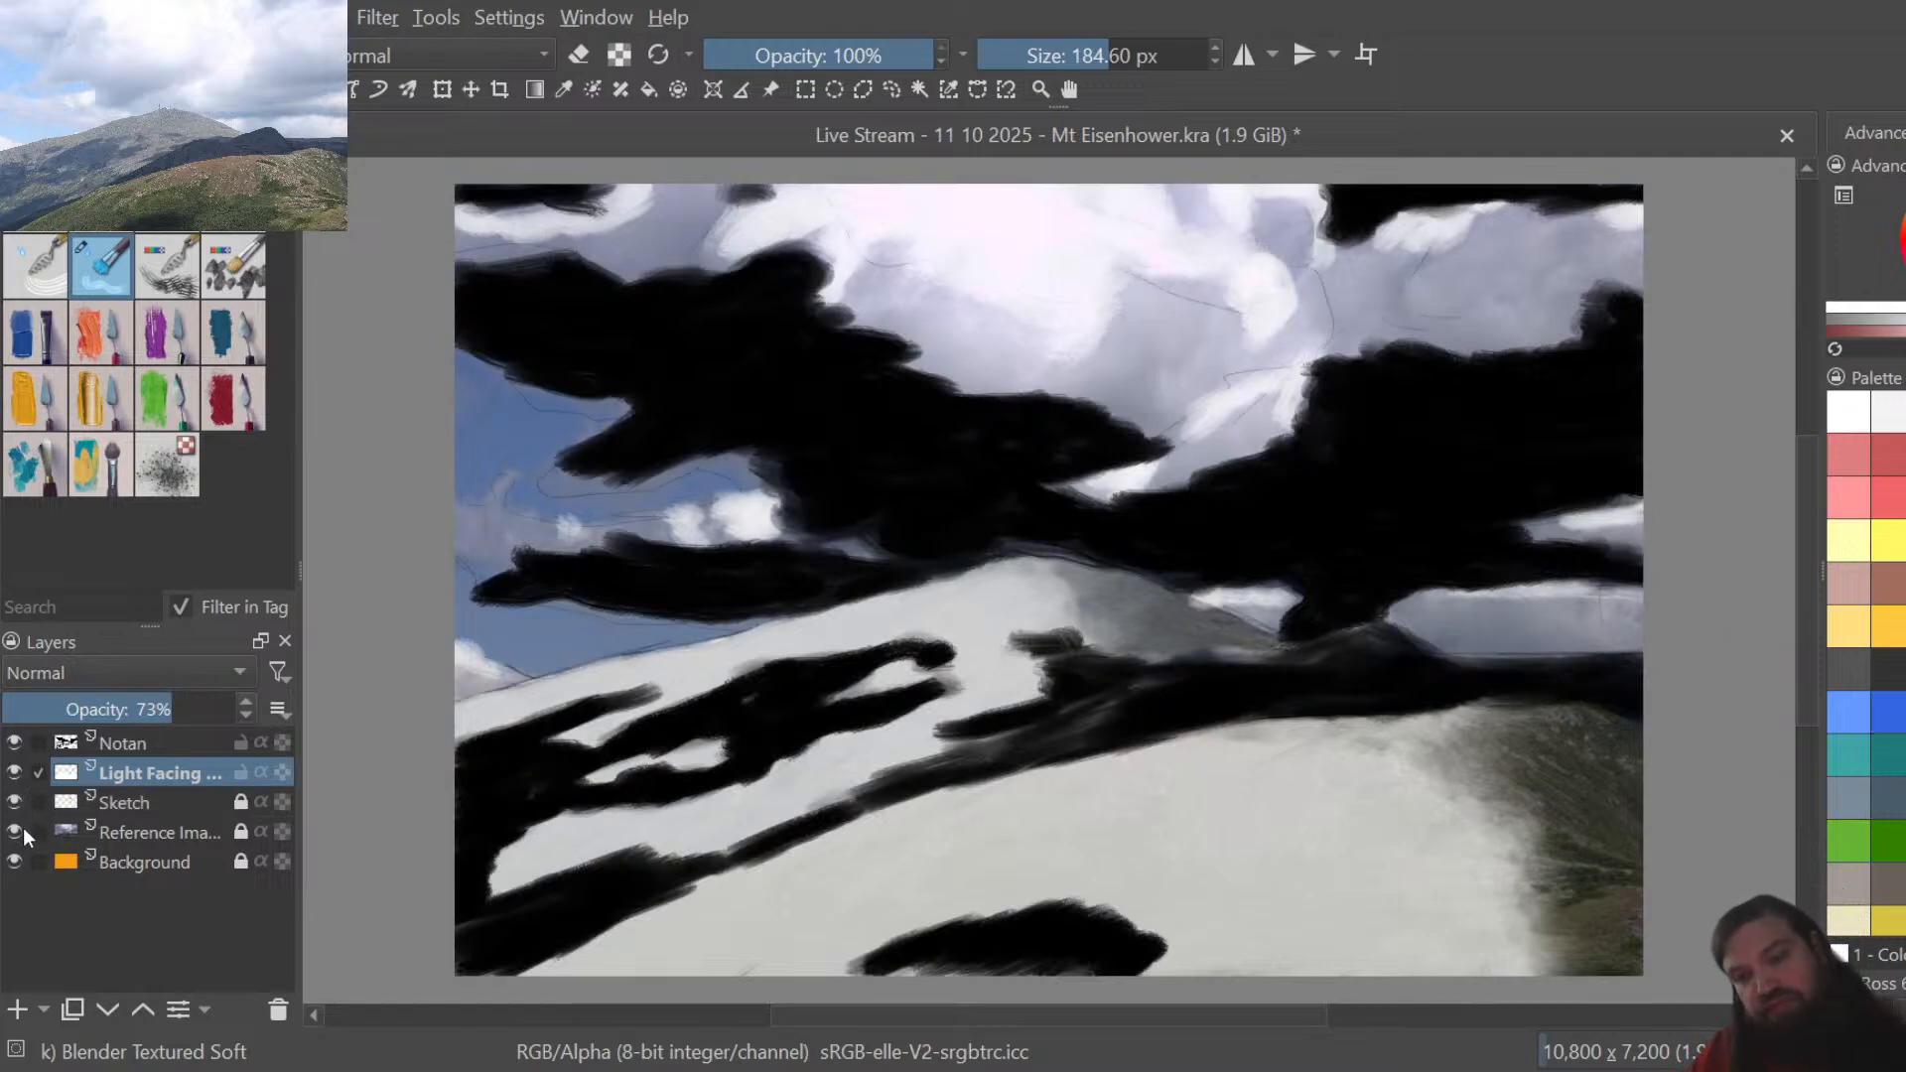
pyautogui.click(15, 742)
pyautogui.click(15, 743)
pyautogui.click(15, 772)
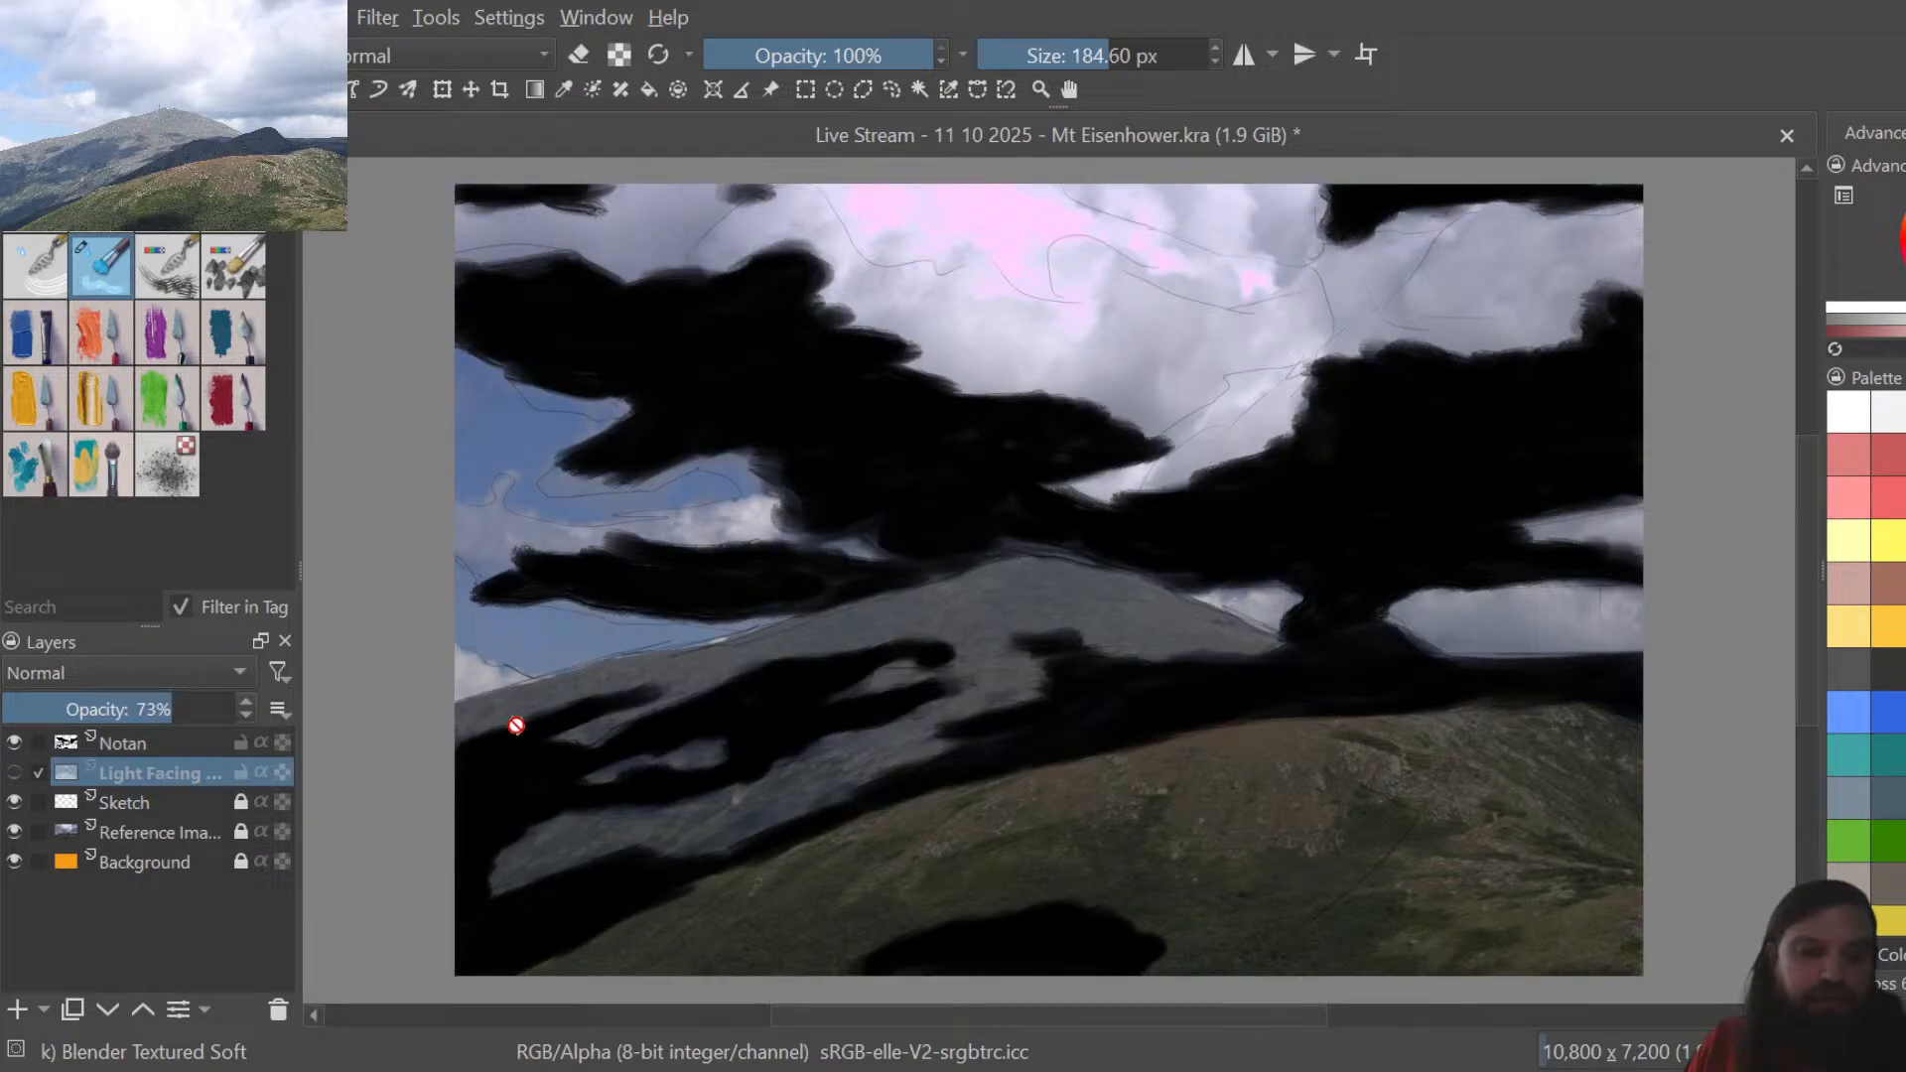
pyautogui.click(151, 749)
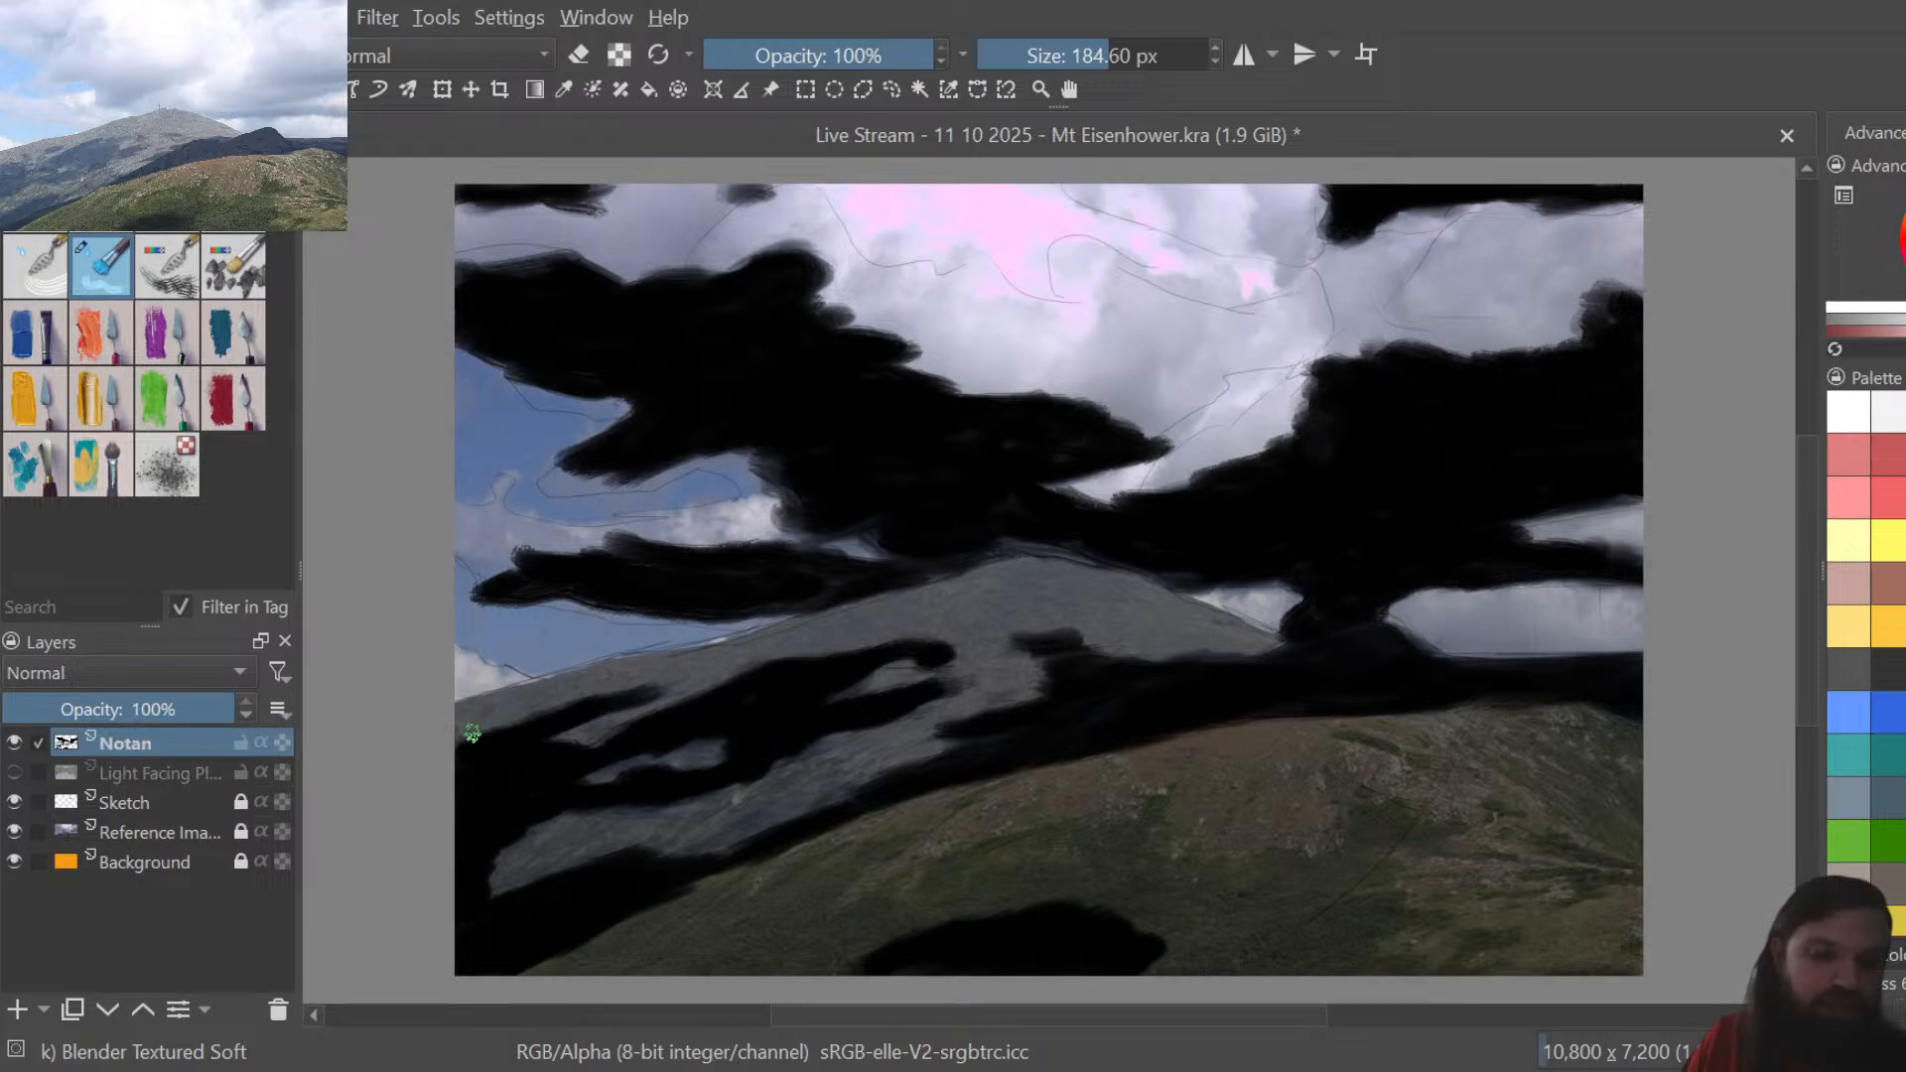
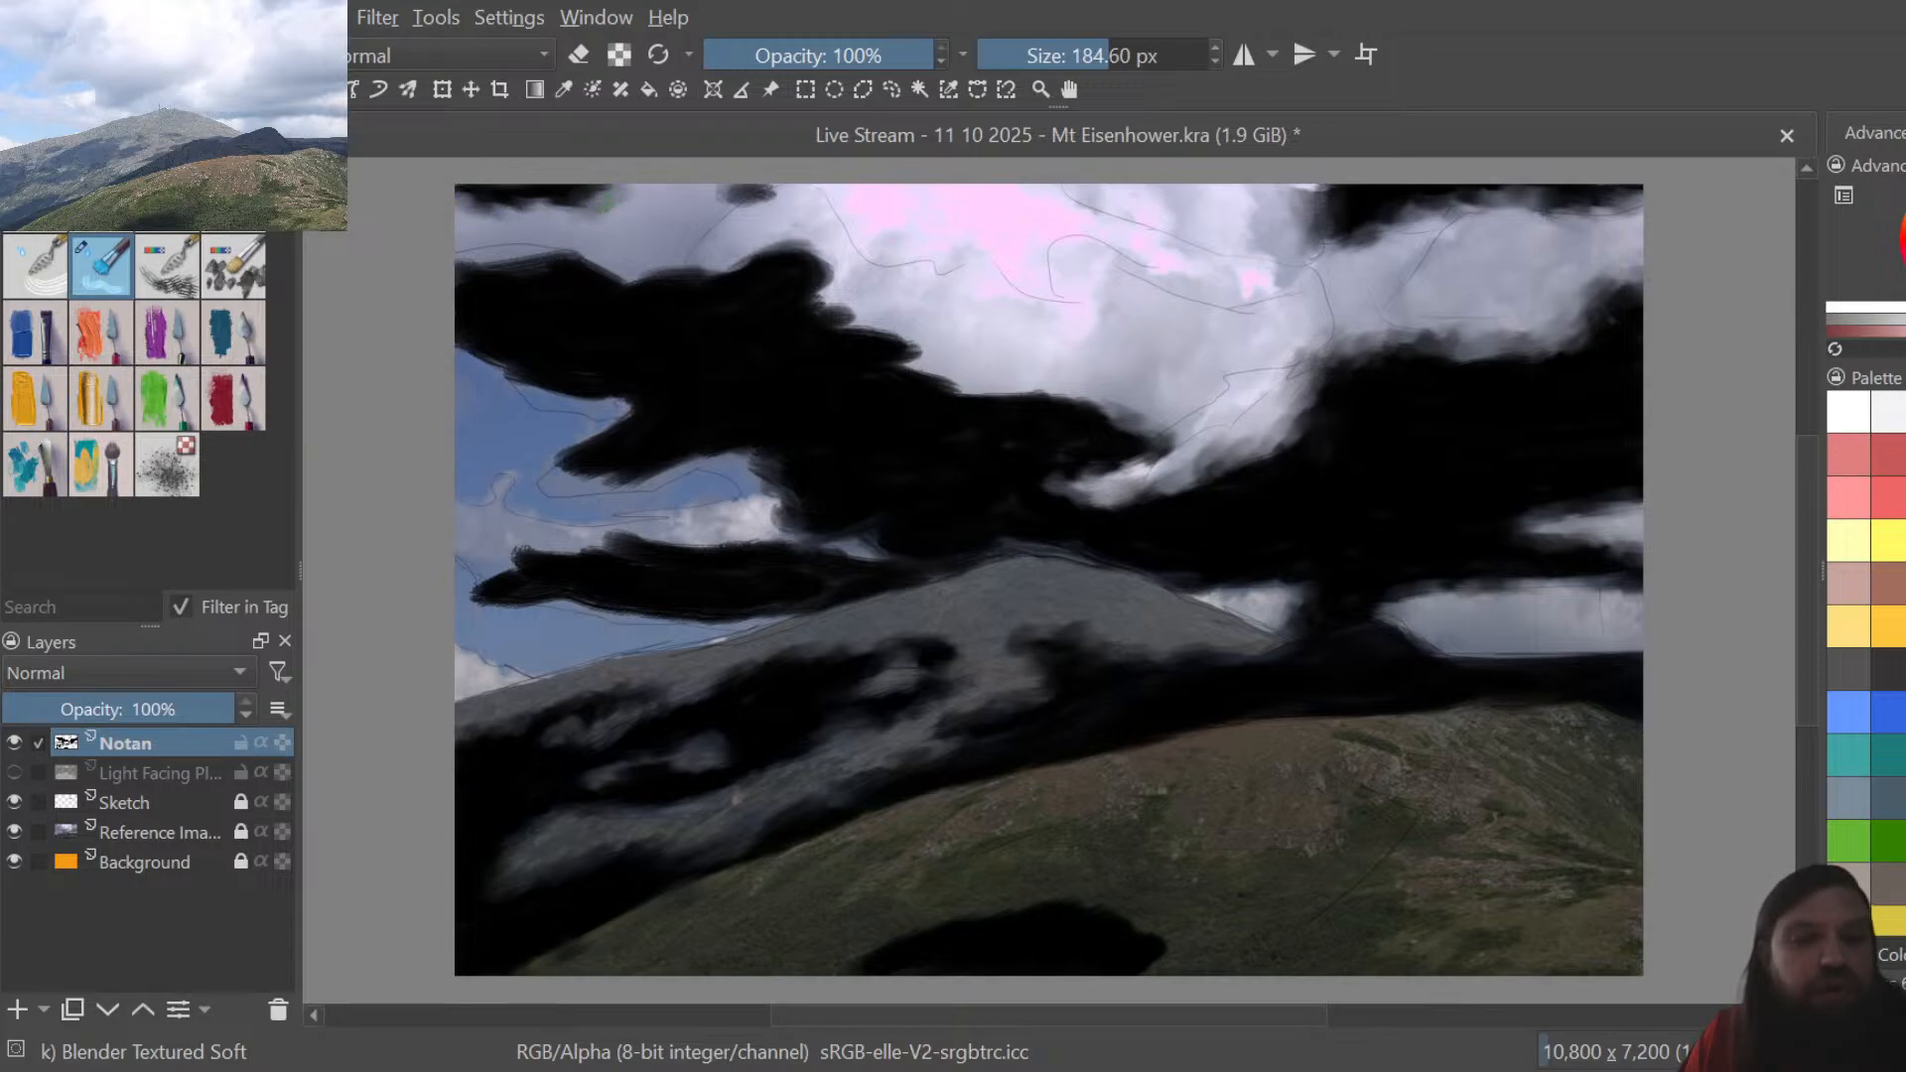
# With Blender Textured Soft at 184.60 px, soften the edges of the black cloud, mountain and foreground shadows on the Notan layer
pyautogui.moveTo(596, 205); pyautogui.dragTo(482, 201)
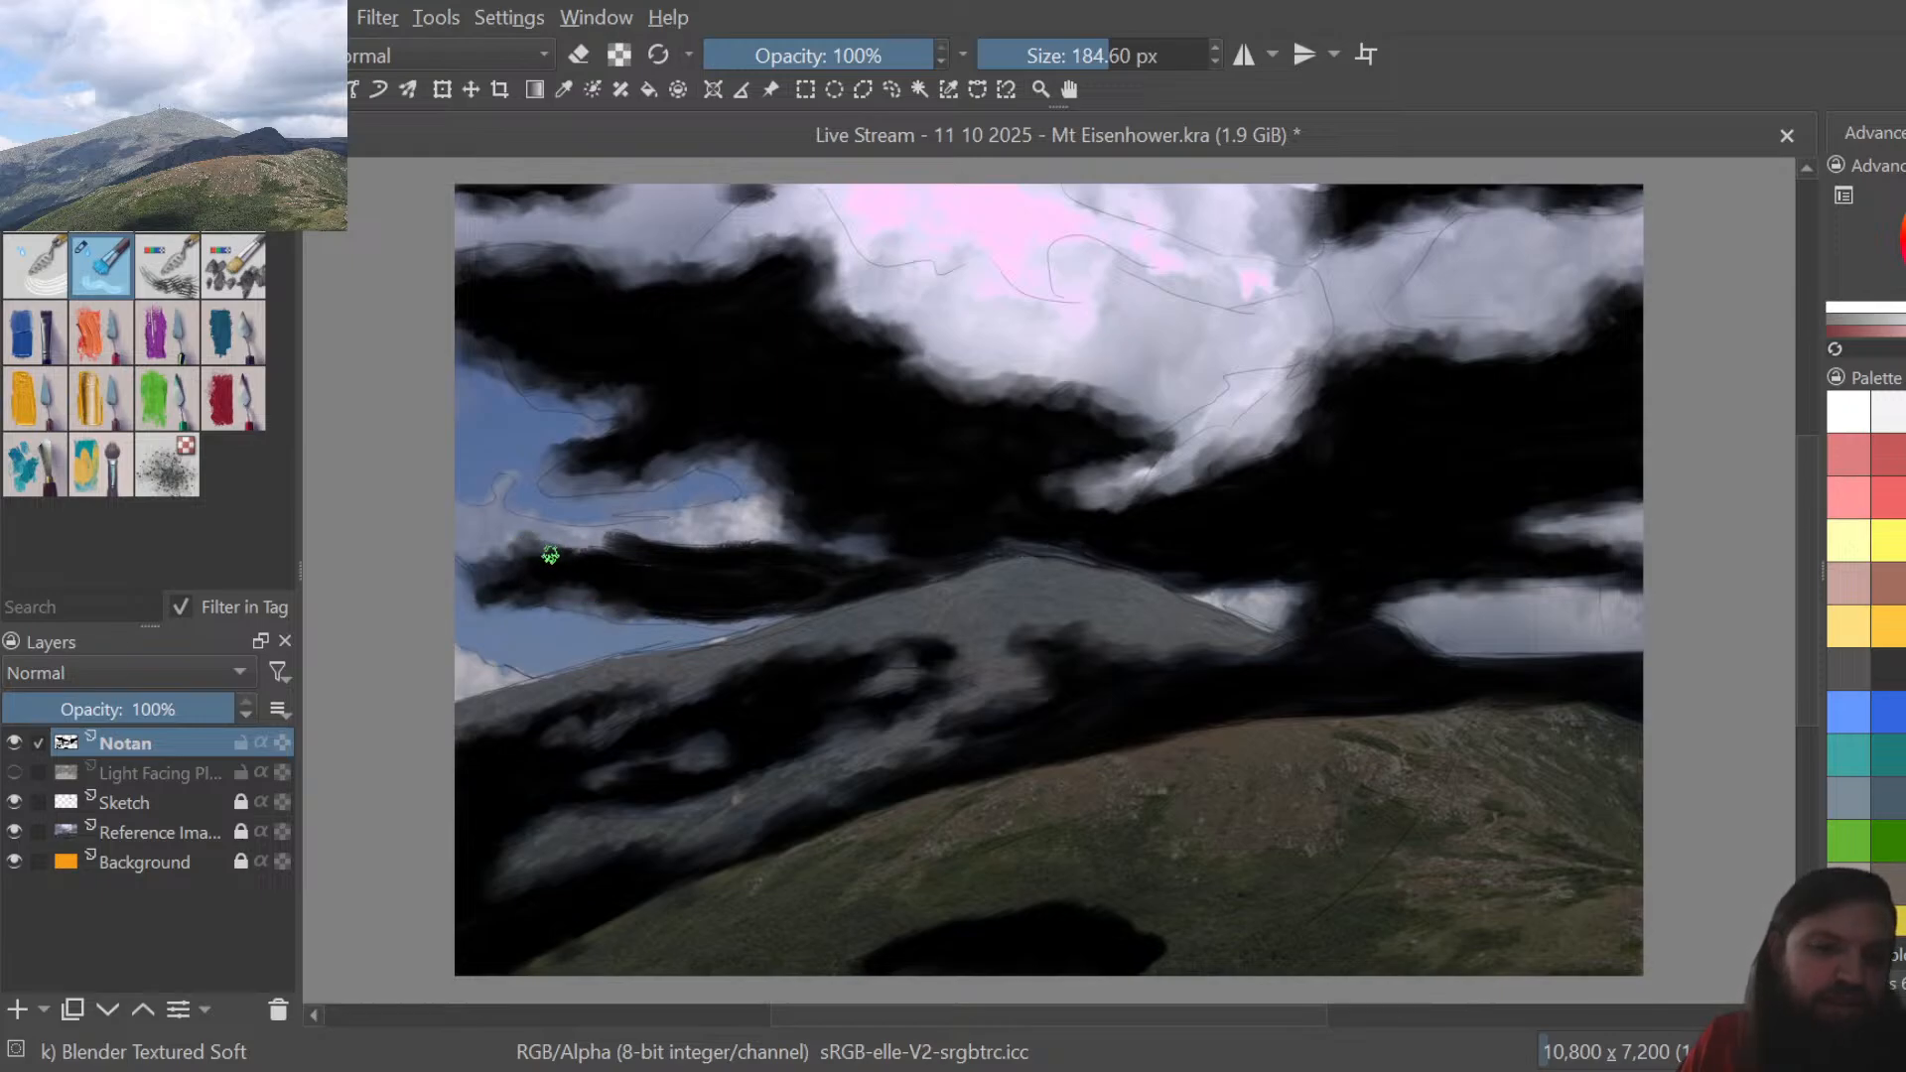
pyautogui.moveTo(551, 555)
pyautogui.mouseDown()
pyautogui.moveTo(605, 546)
pyautogui.moveTo(551, 542)
pyautogui.mouseUp()
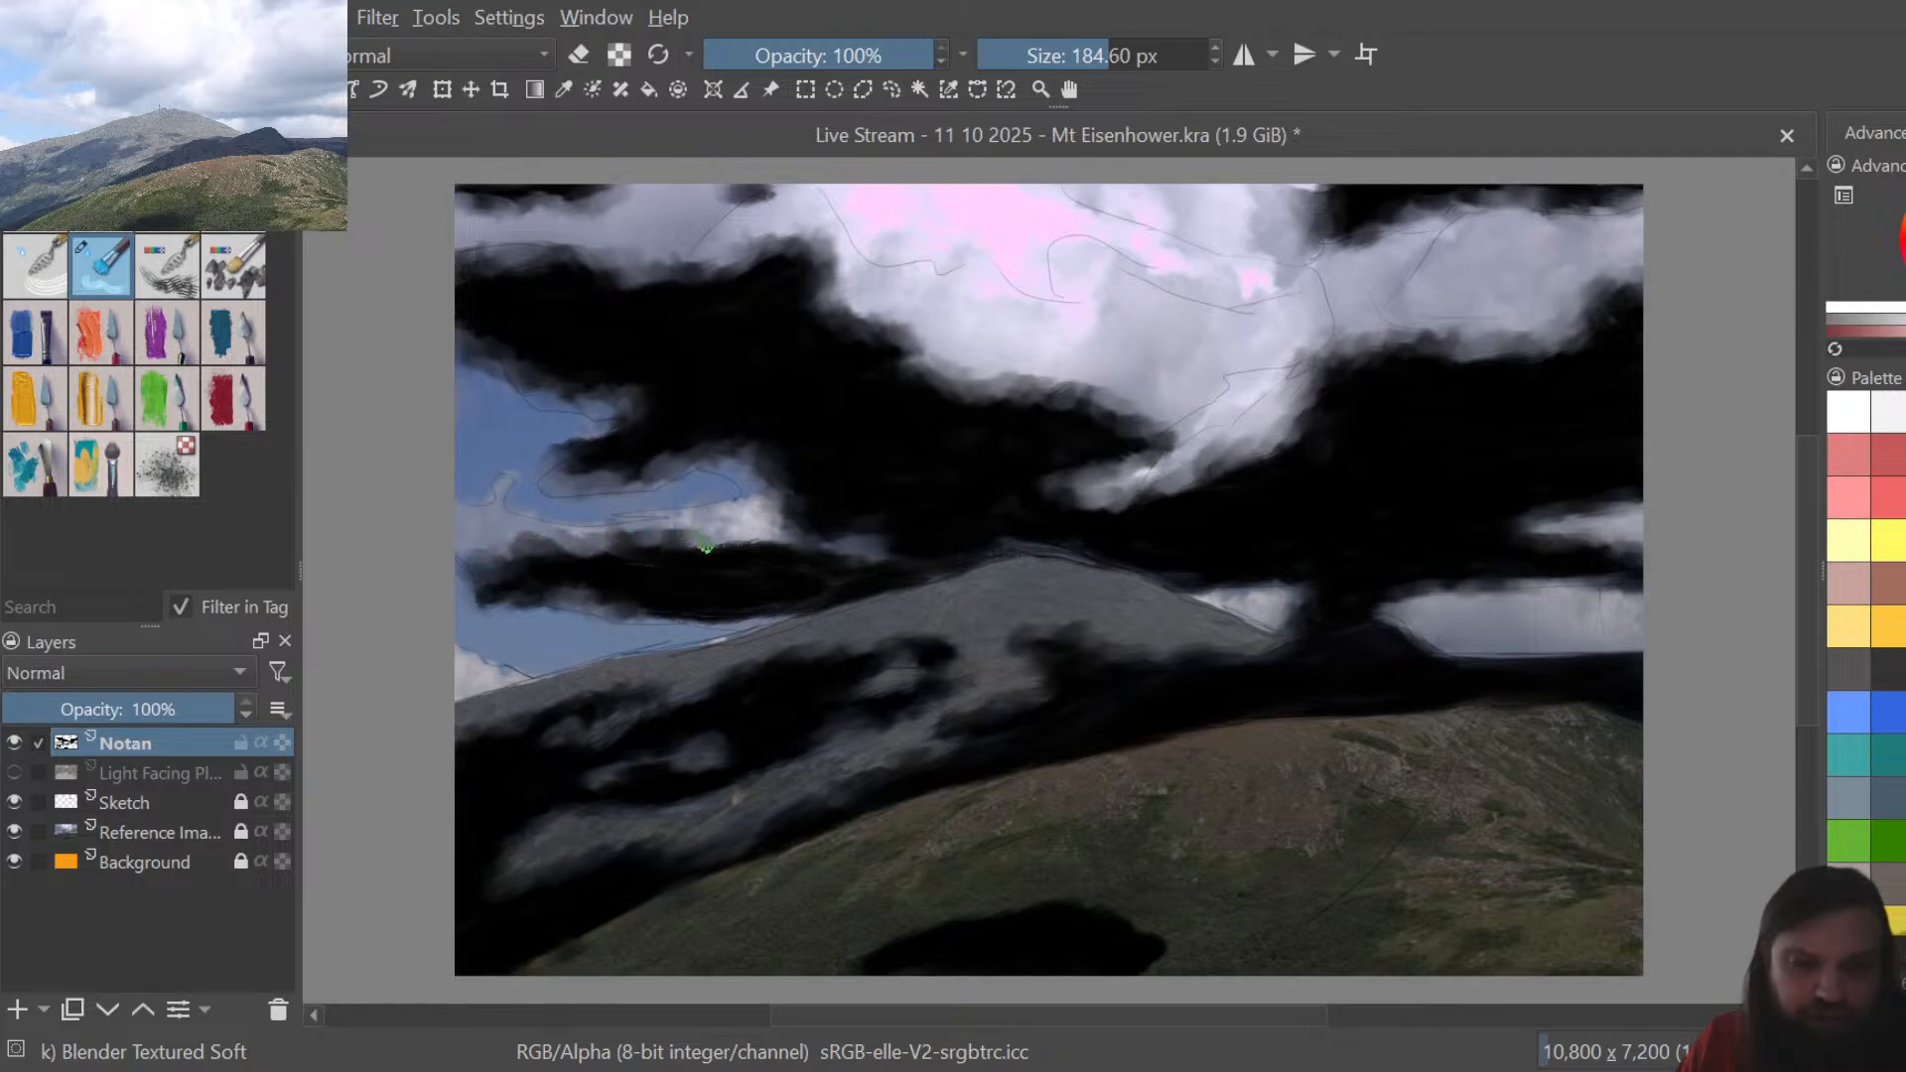
pyautogui.moveTo(710, 549); pyautogui.dragTo(821, 540)
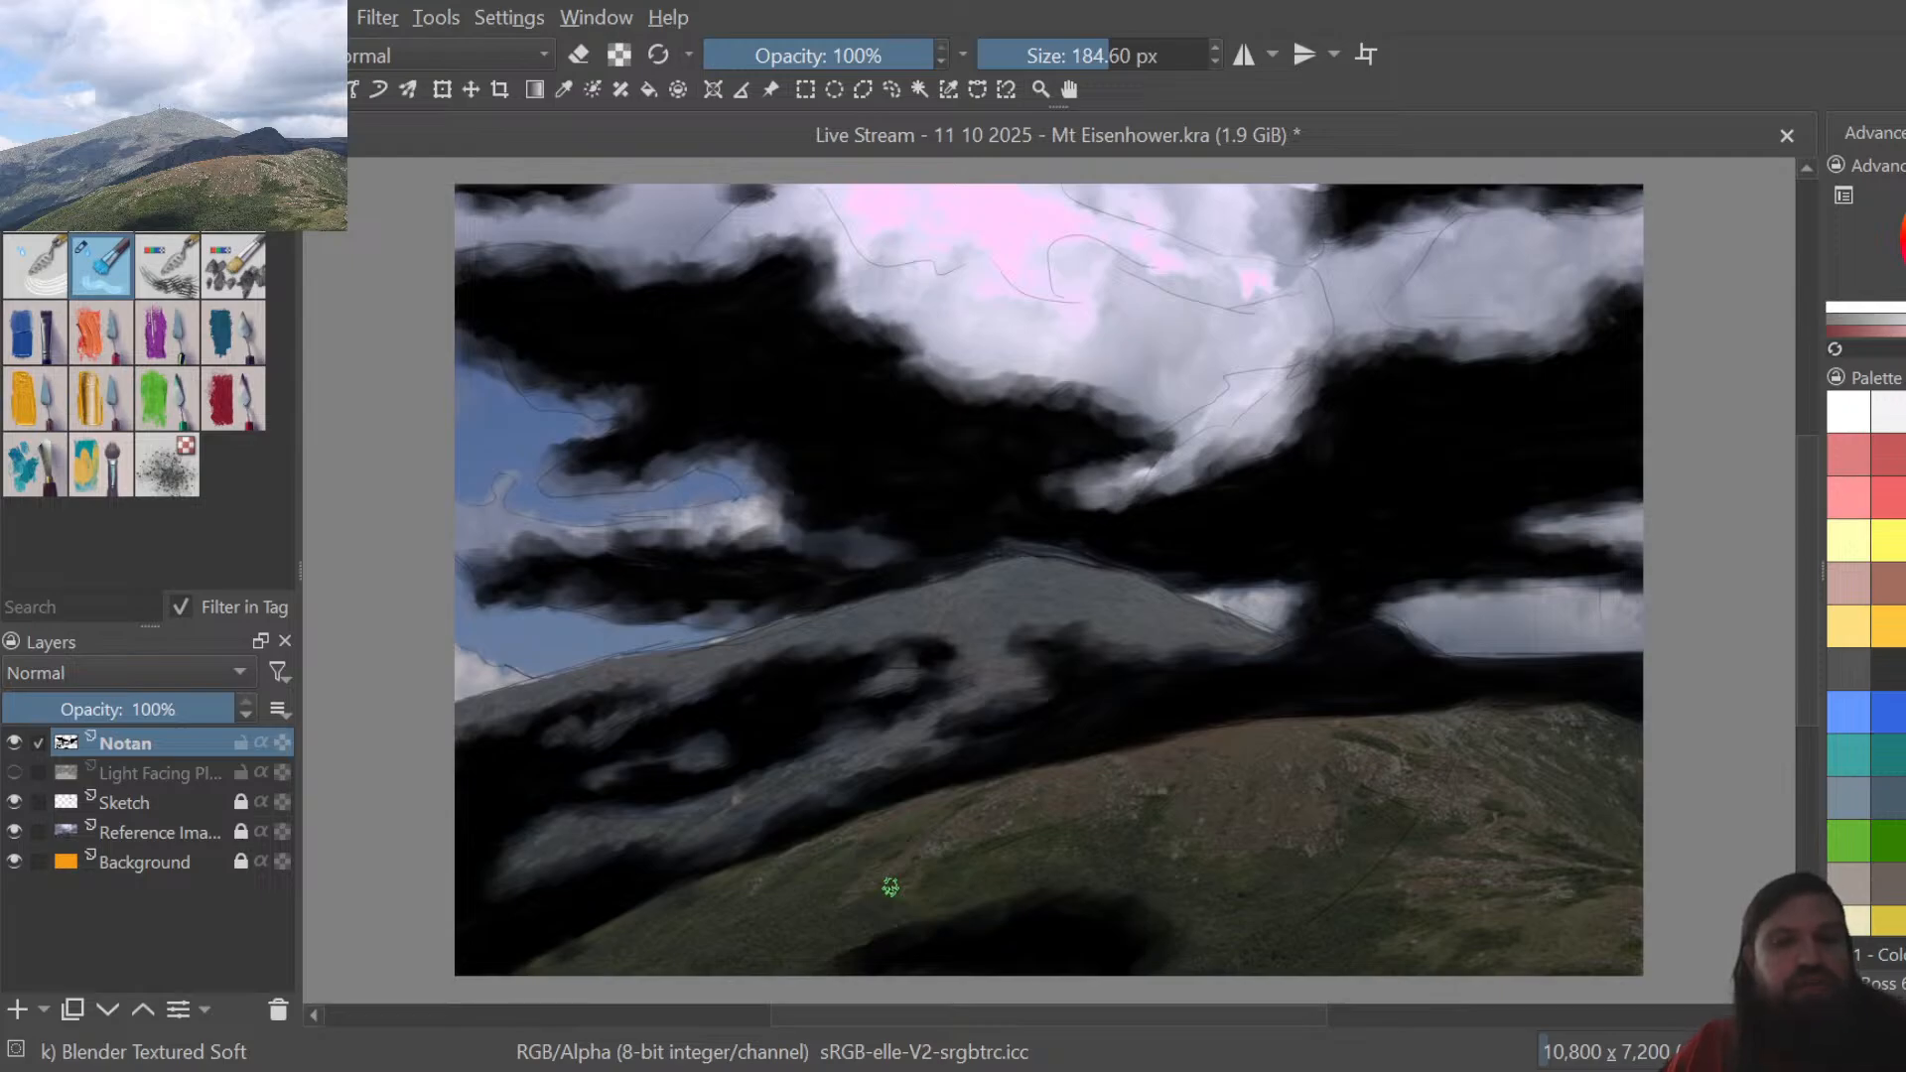
# Lock the Notan and Light Facing layers, add a paint layer on top, and leave only it, Sketch and Background visible
pyautogui.click(14, 772)
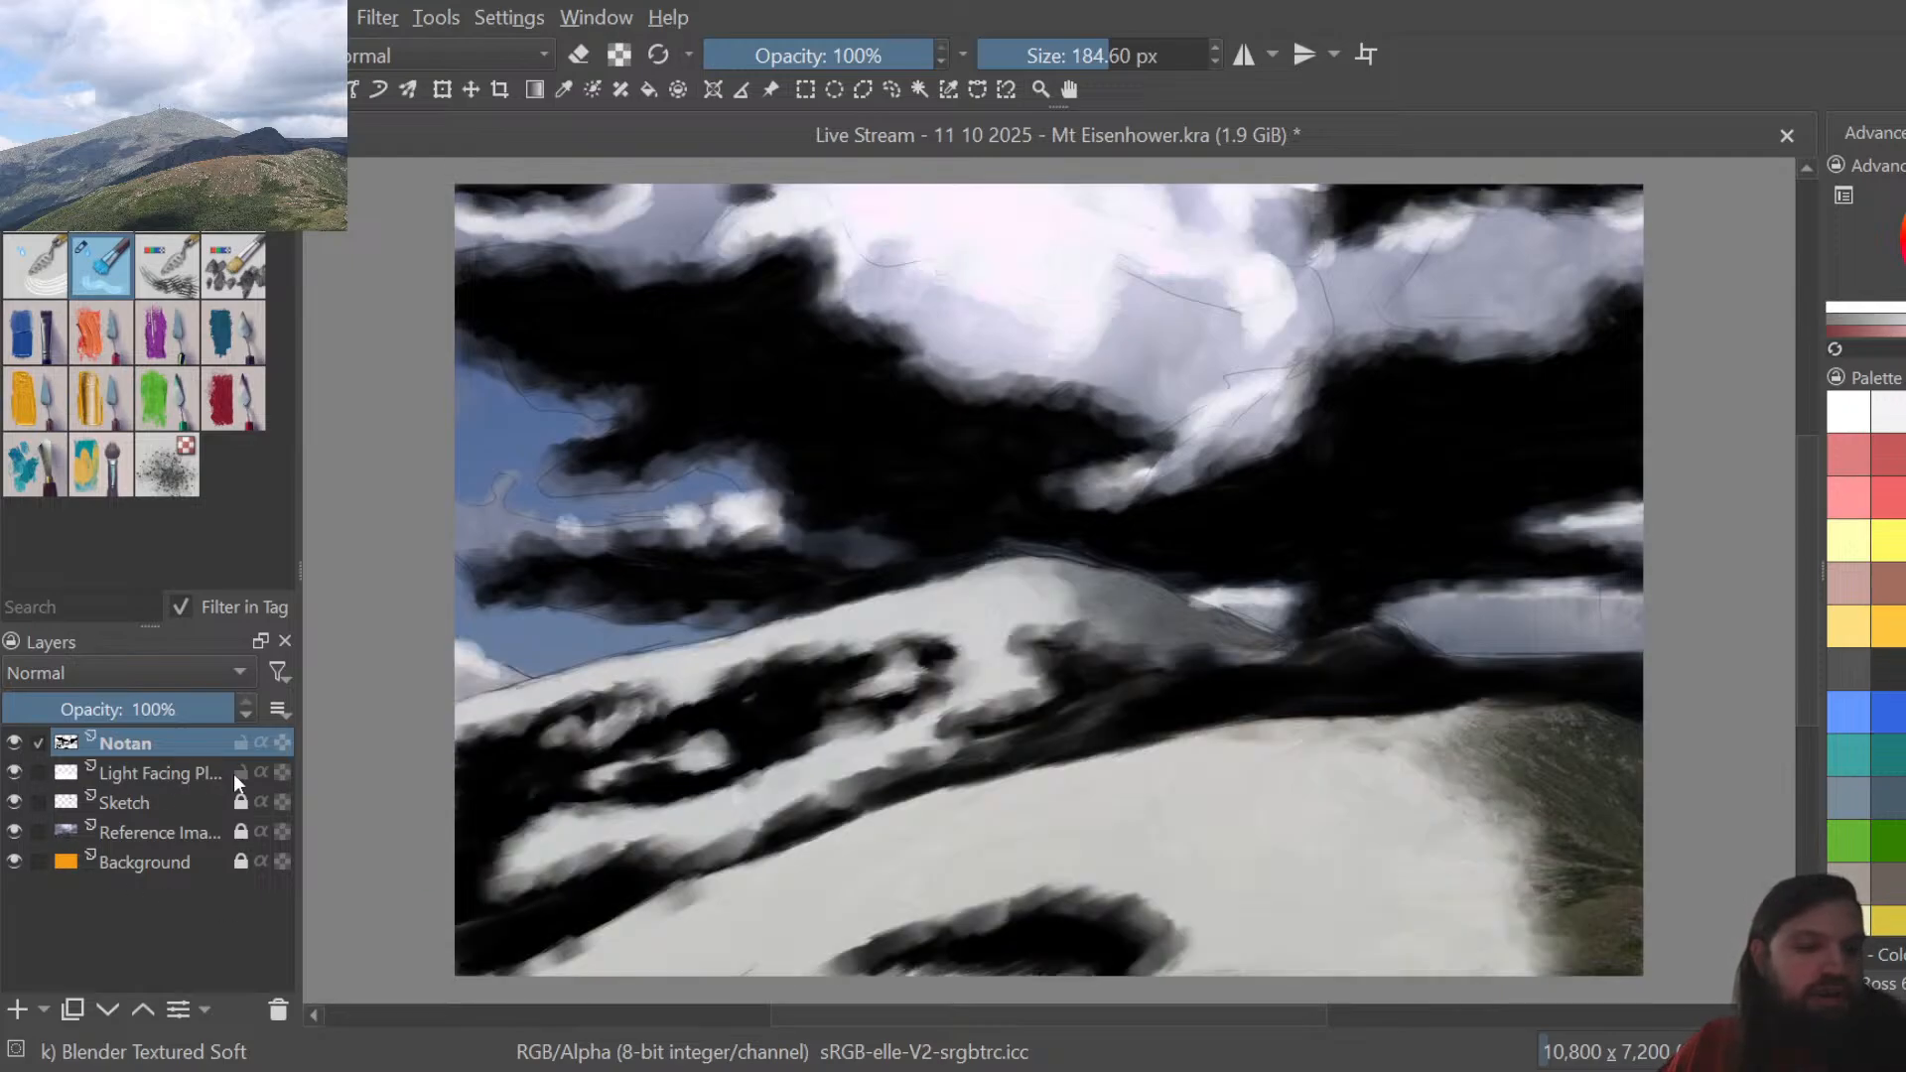
pyautogui.click(17, 1009)
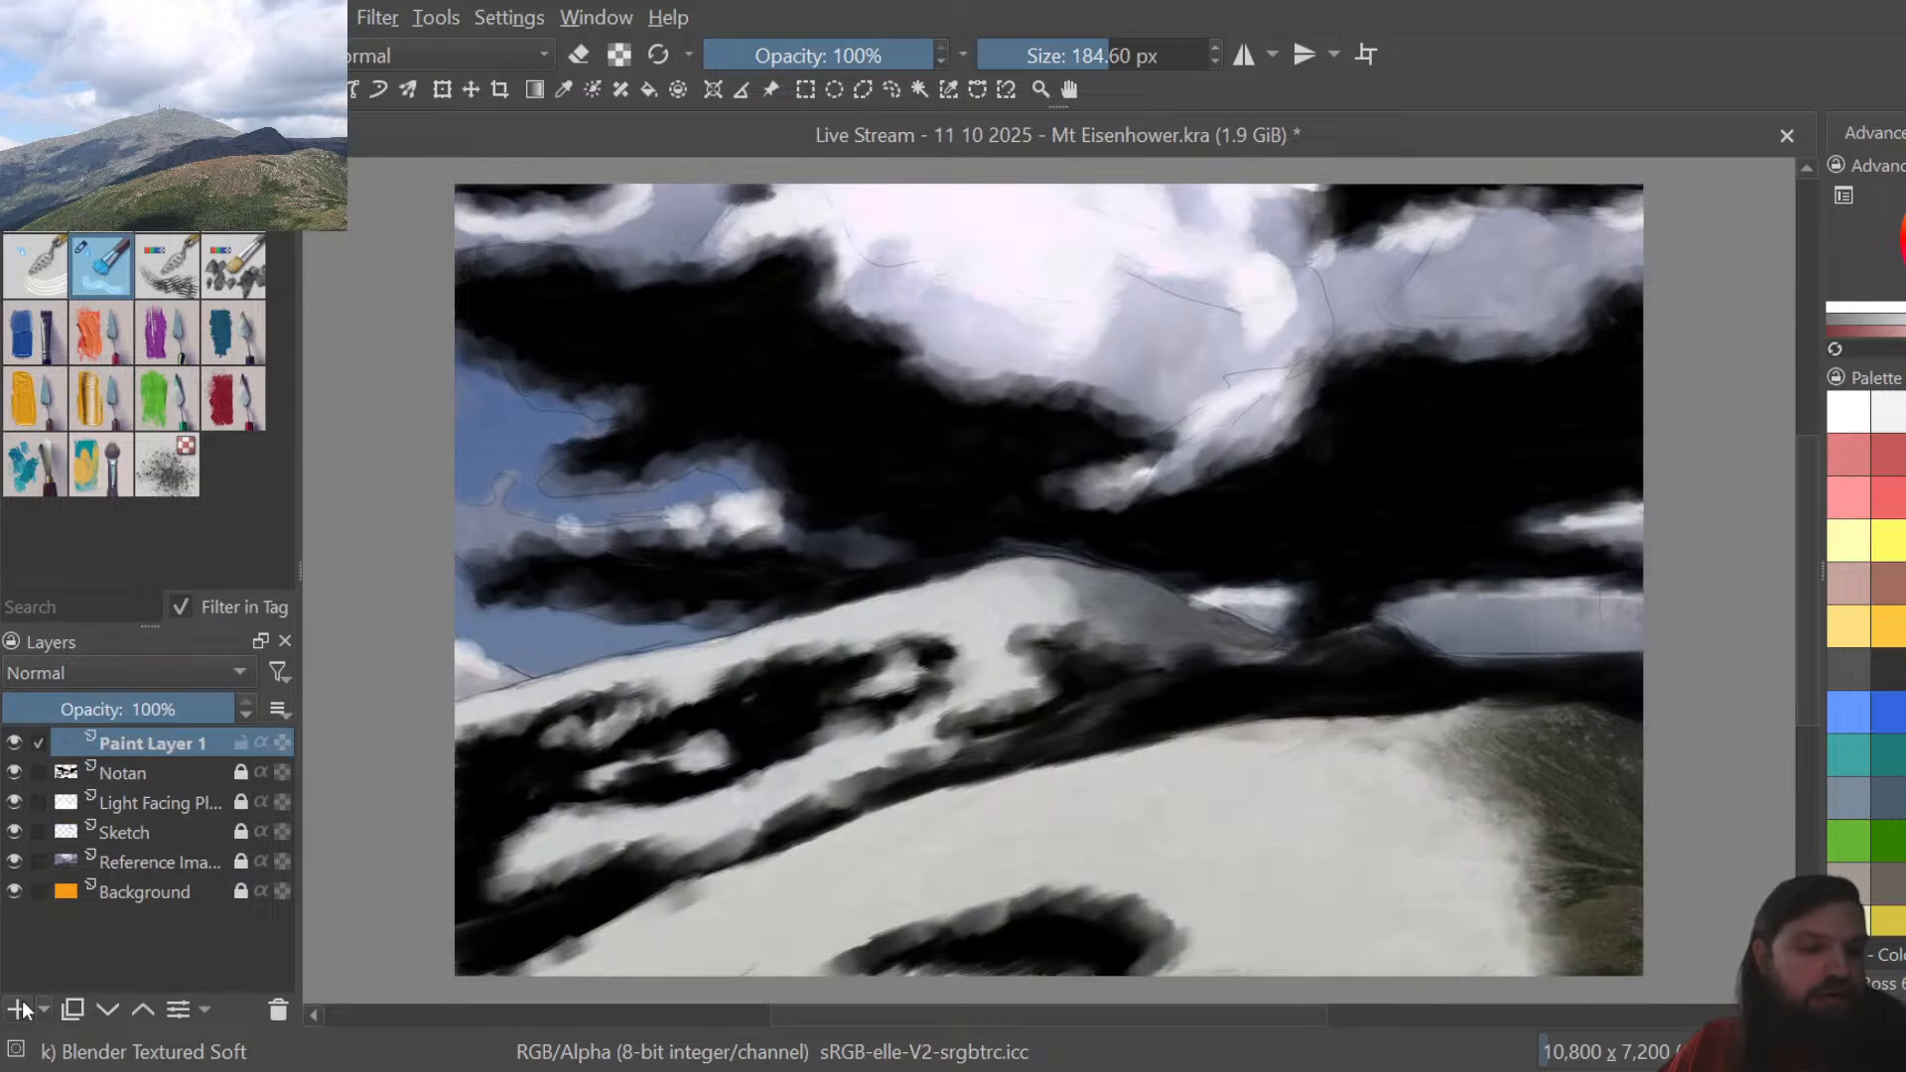
pyautogui.click(14, 772)
pyautogui.click(14, 802)
pyautogui.click(15, 832)
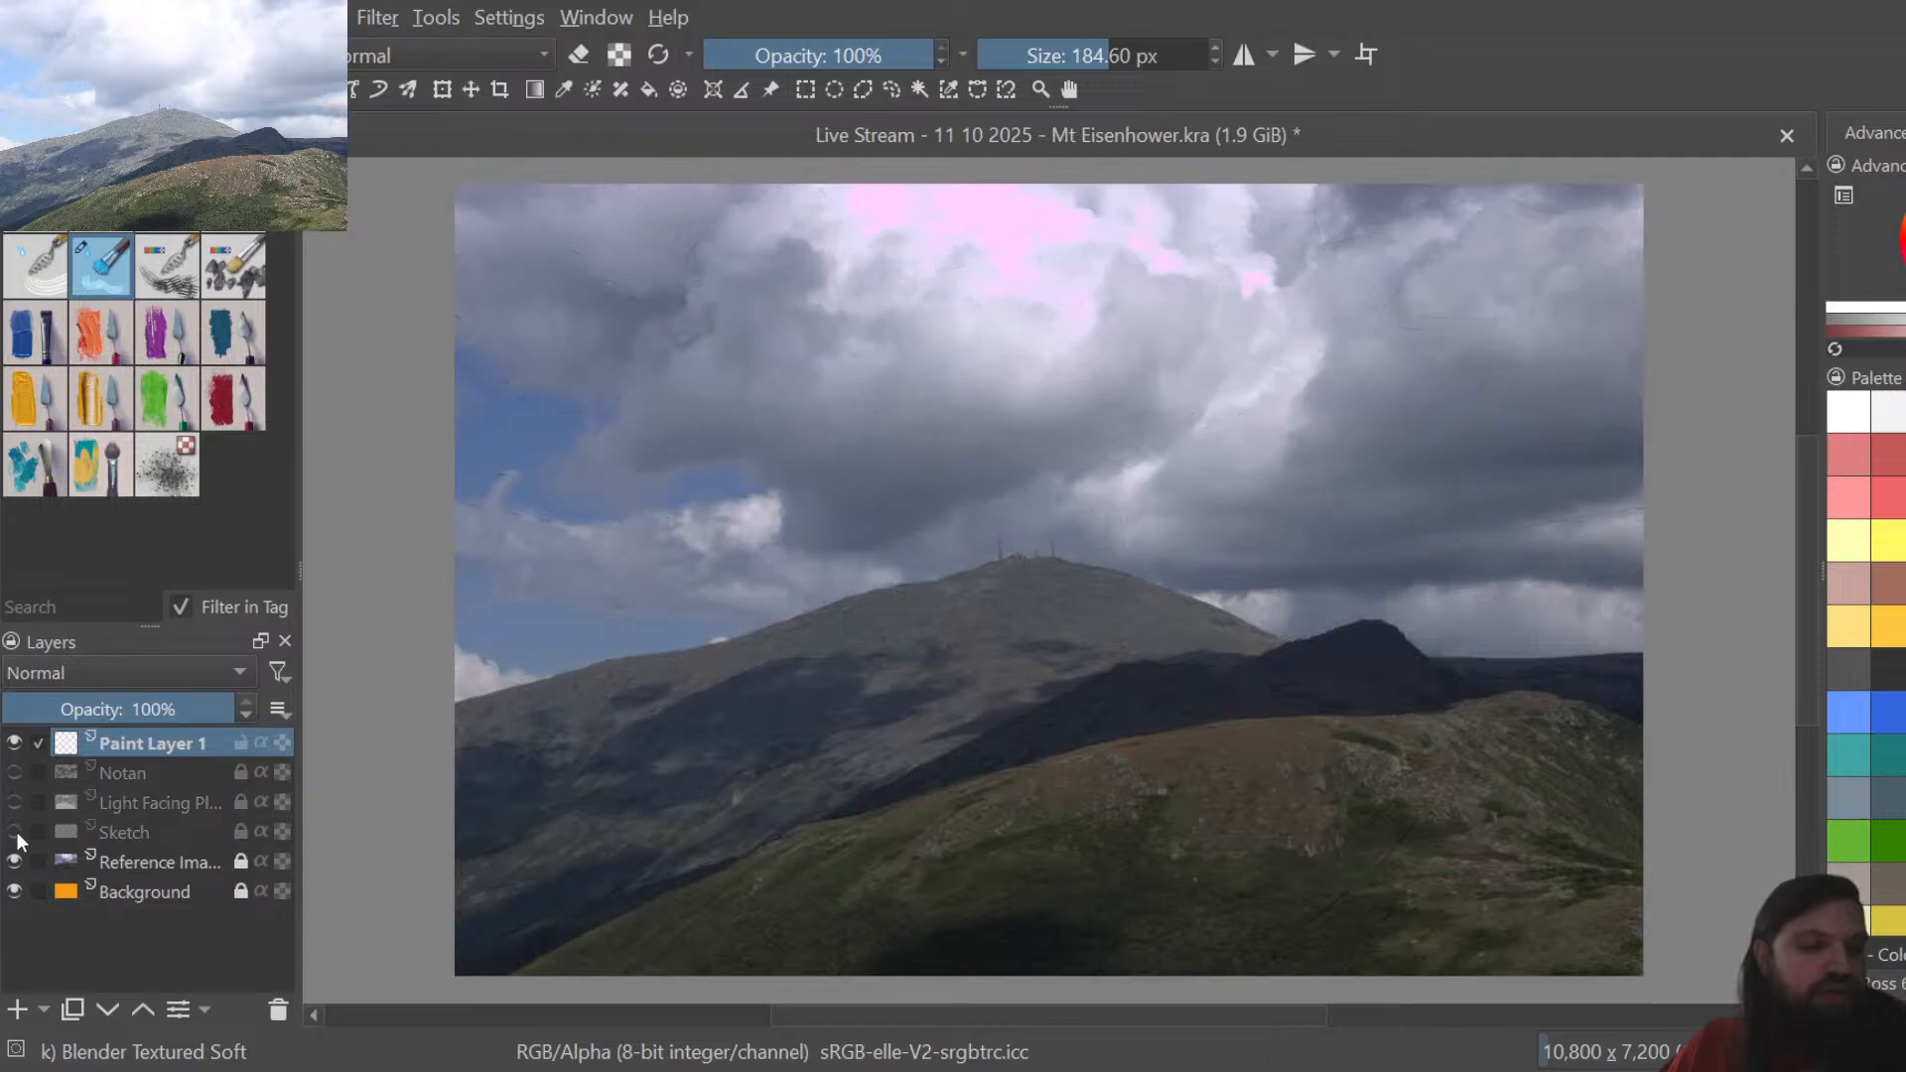
pyautogui.click(15, 860)
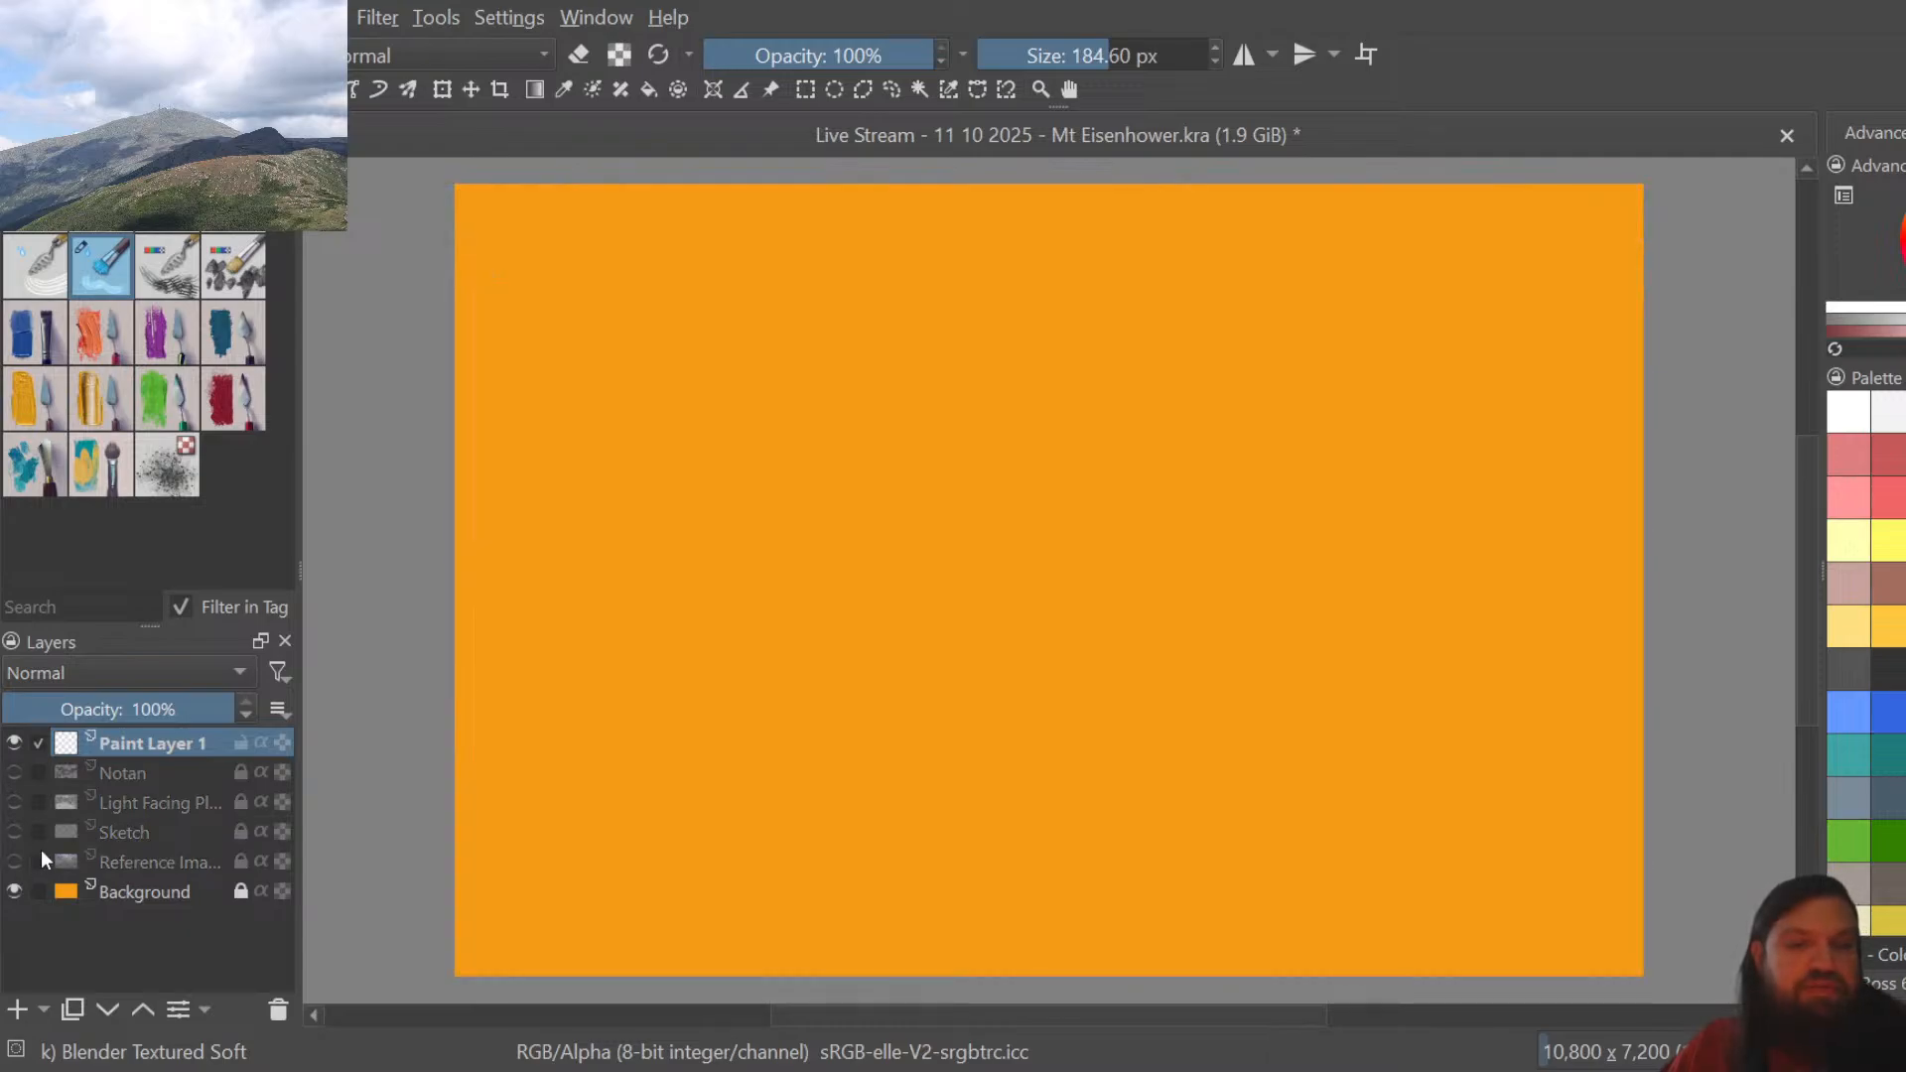
pyautogui.click(14, 840)
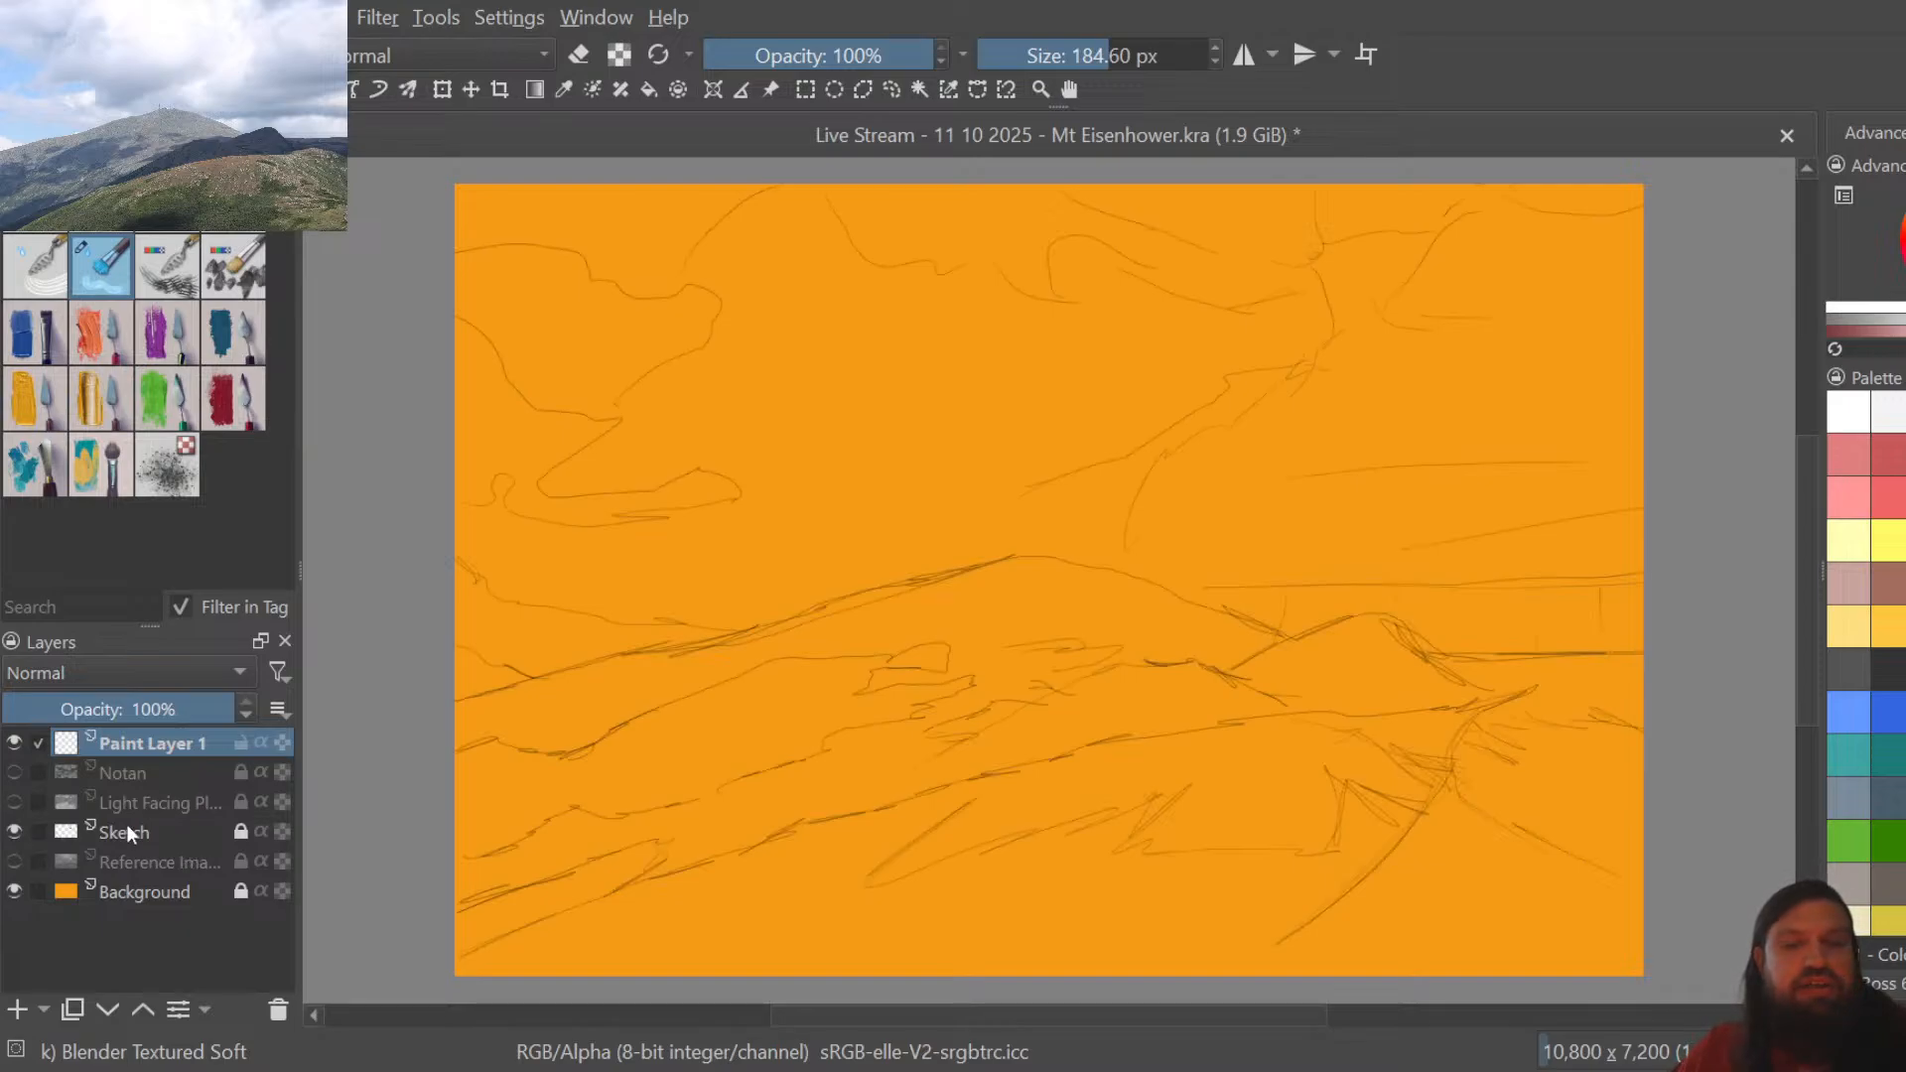
# With memileo 01 Brush - Flat Tip at 240.66 px, paint light blue strokes along the cloud outlines in the sky's upper-left opening
pyautogui.click(1848, 713)
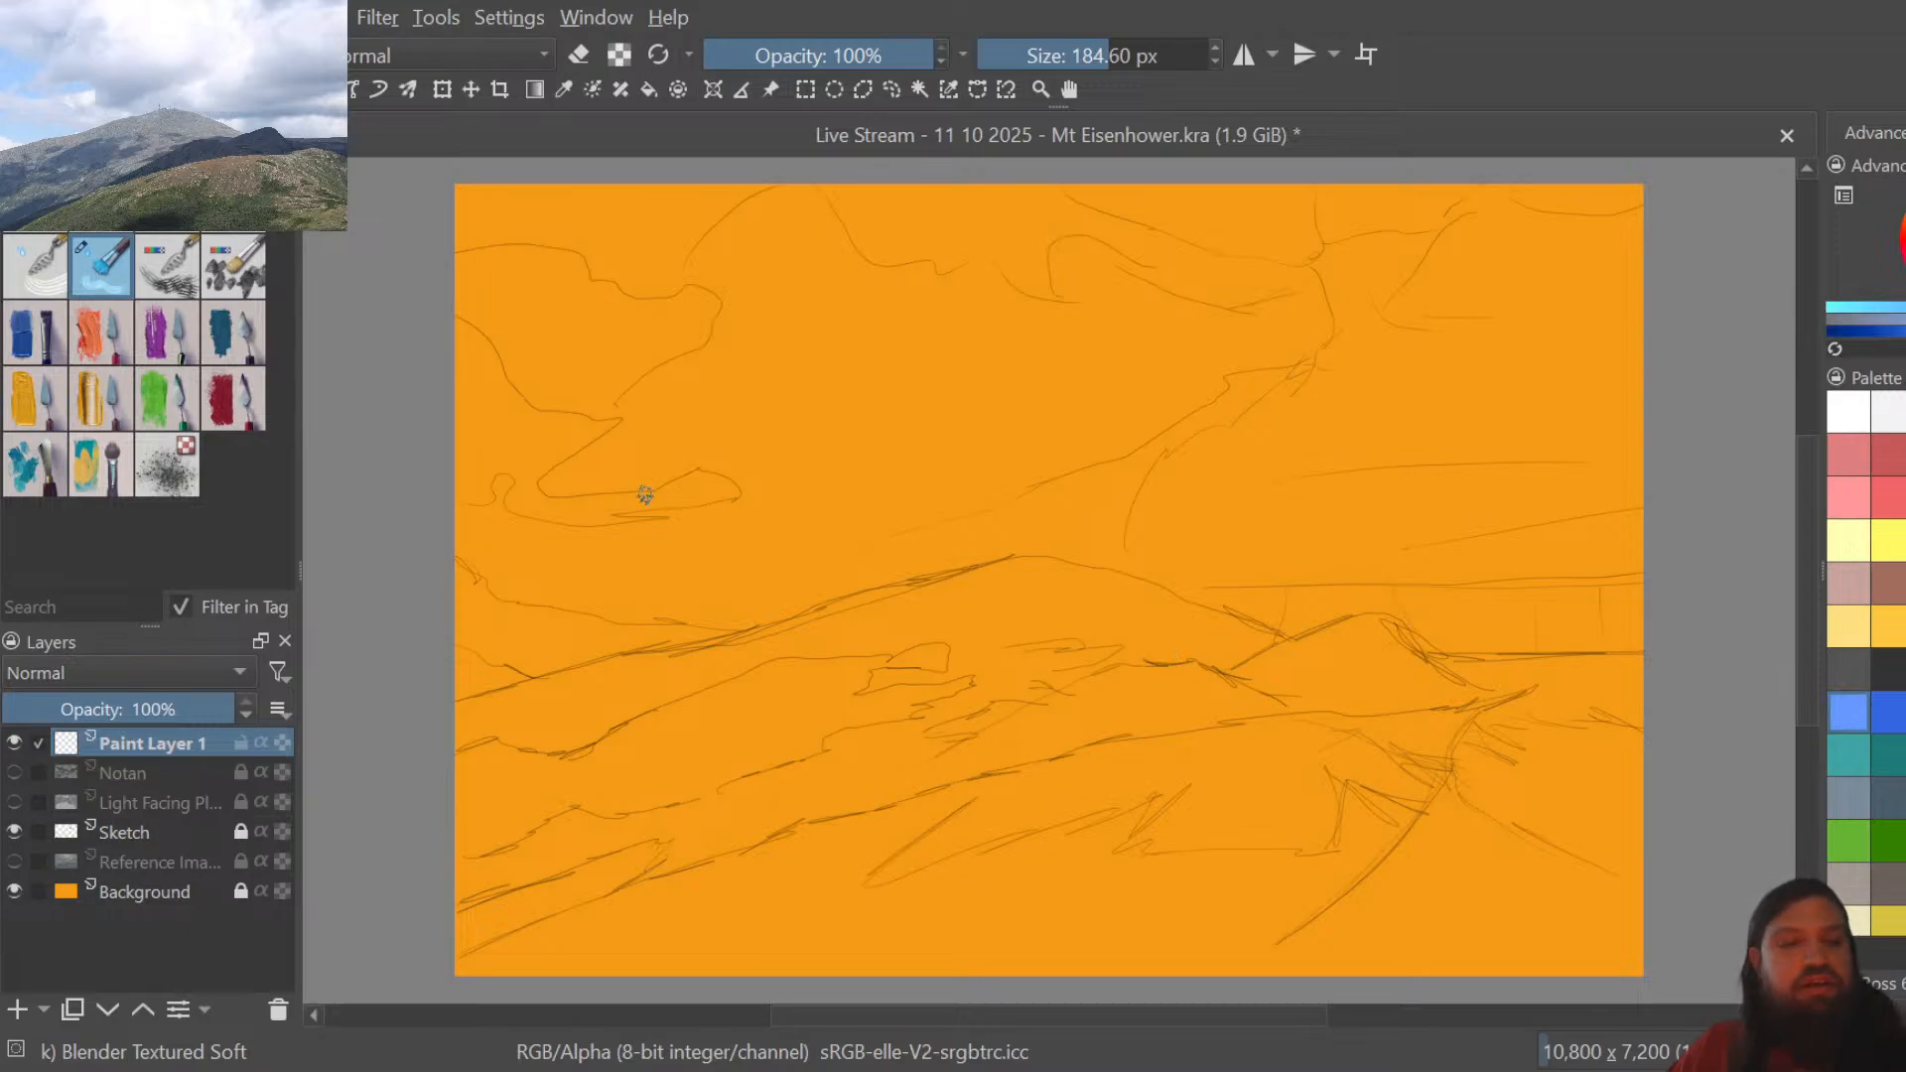
pyautogui.click(33, 337)
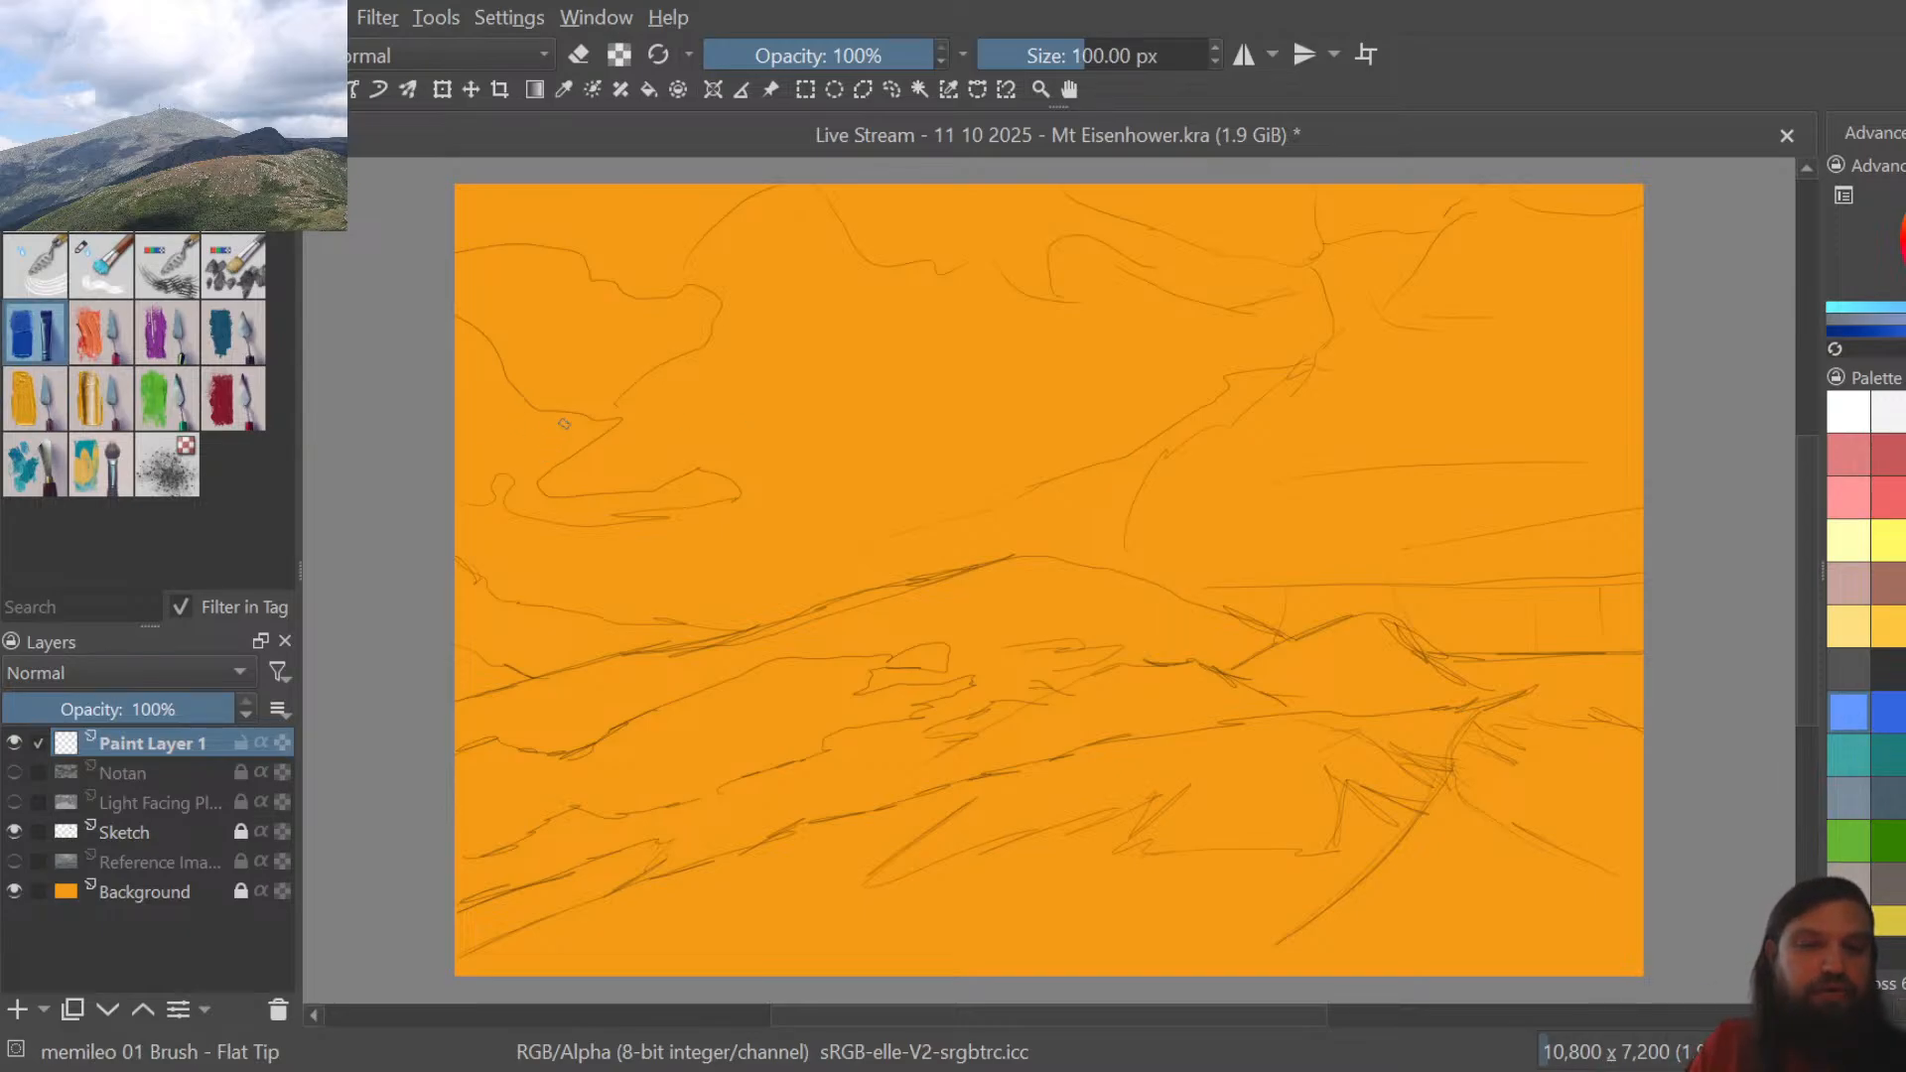
pyautogui.moveTo(1101, 62)
pyautogui.mouseDown()
pyautogui.moveTo(1076, 52)
pyautogui.moveTo(1114, 51)
pyautogui.moveTo(1085, 51)
pyautogui.mouseUp()
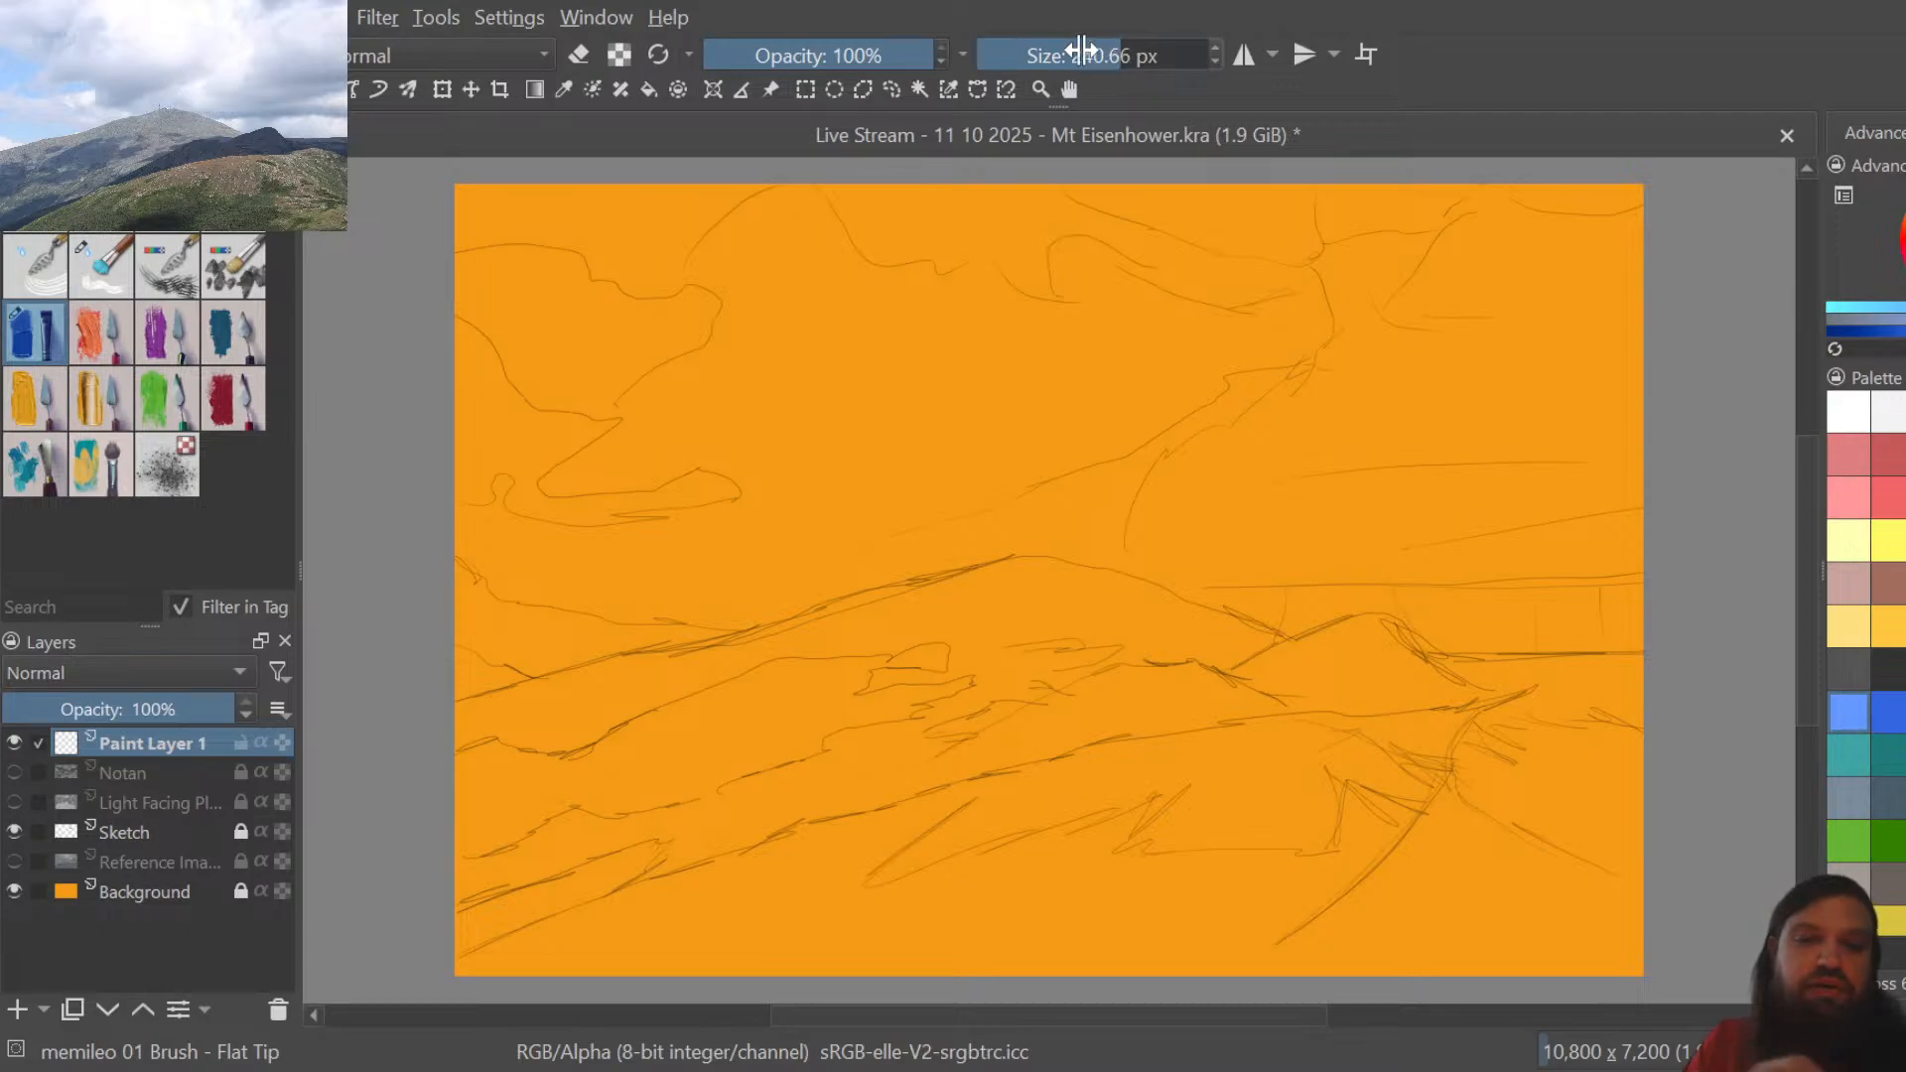
pyautogui.moveTo(479, 318); pyautogui.dragTo(479, 335)
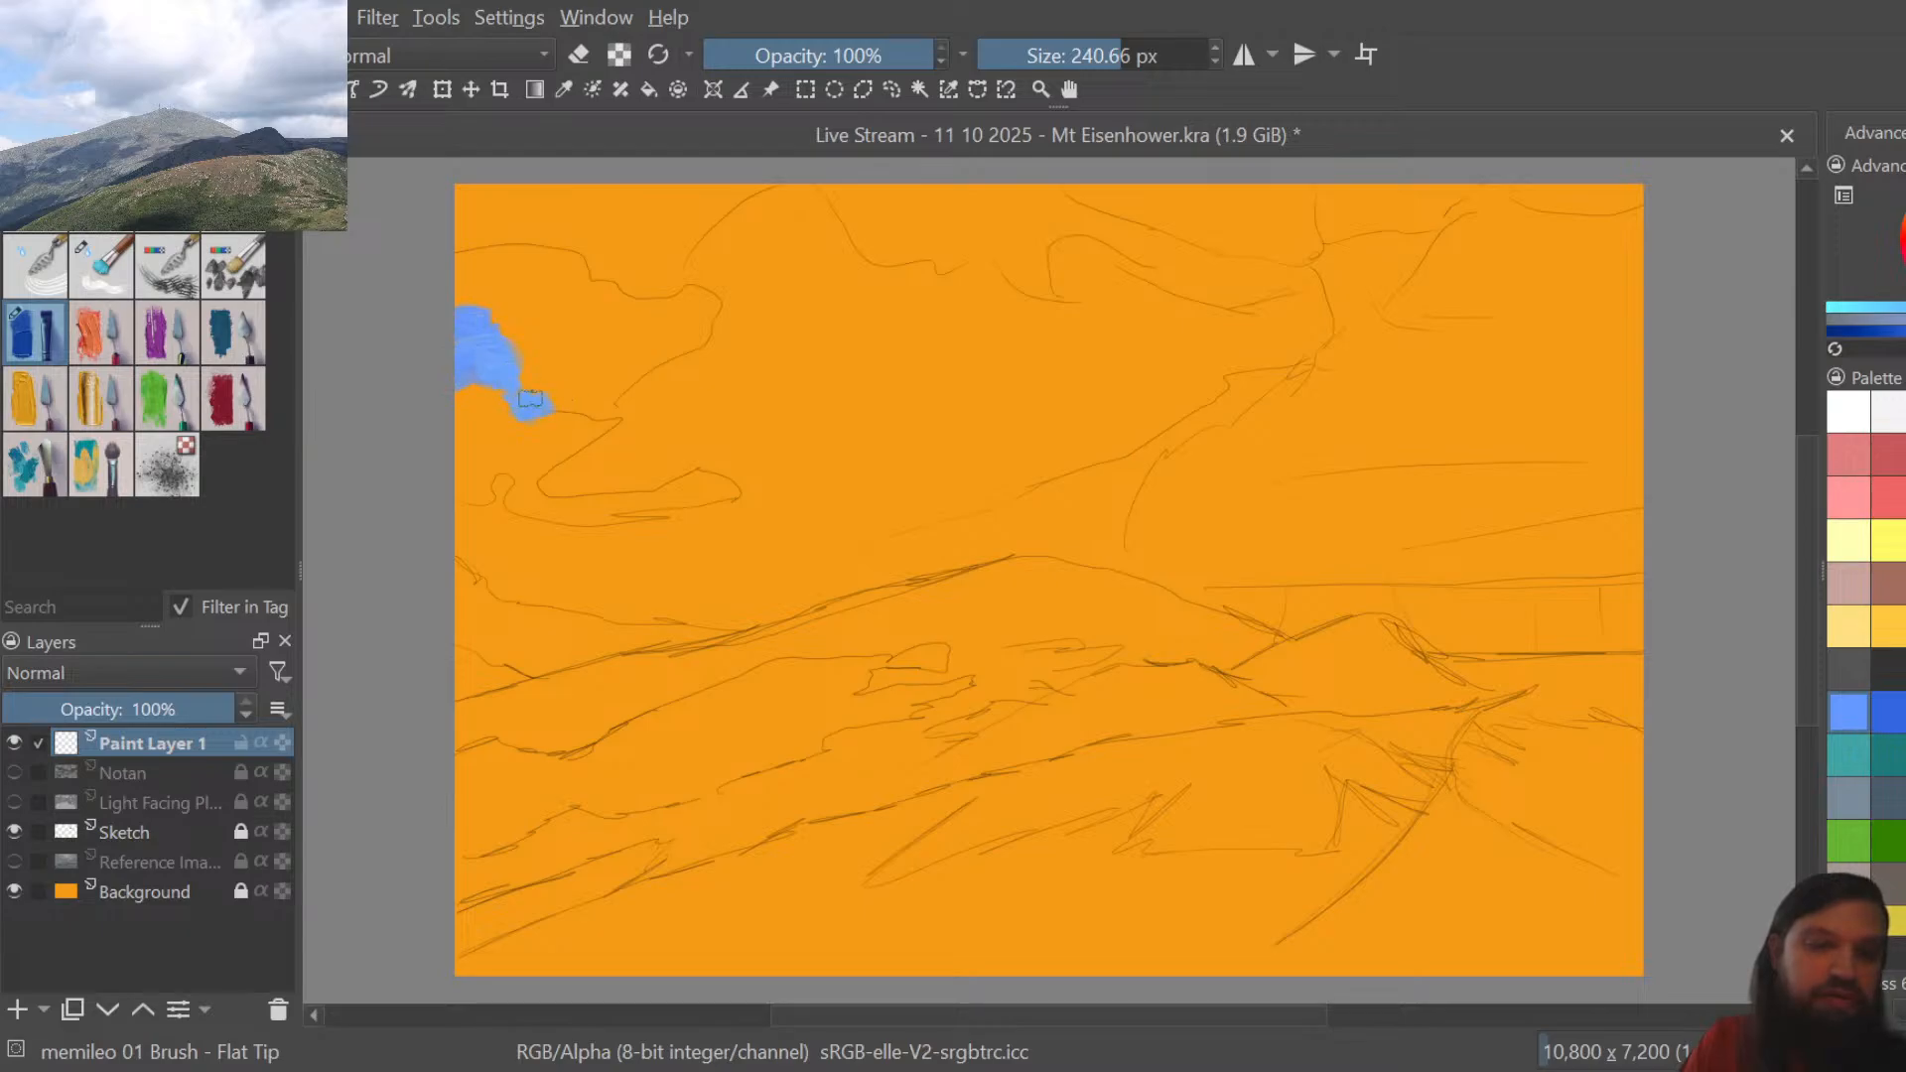
pyautogui.moveTo(537, 398)
pyautogui.mouseDown()
pyautogui.moveTo(618, 425)
pyautogui.moveTo(550, 453)
pyautogui.moveTo(553, 470)
pyautogui.mouseUp()
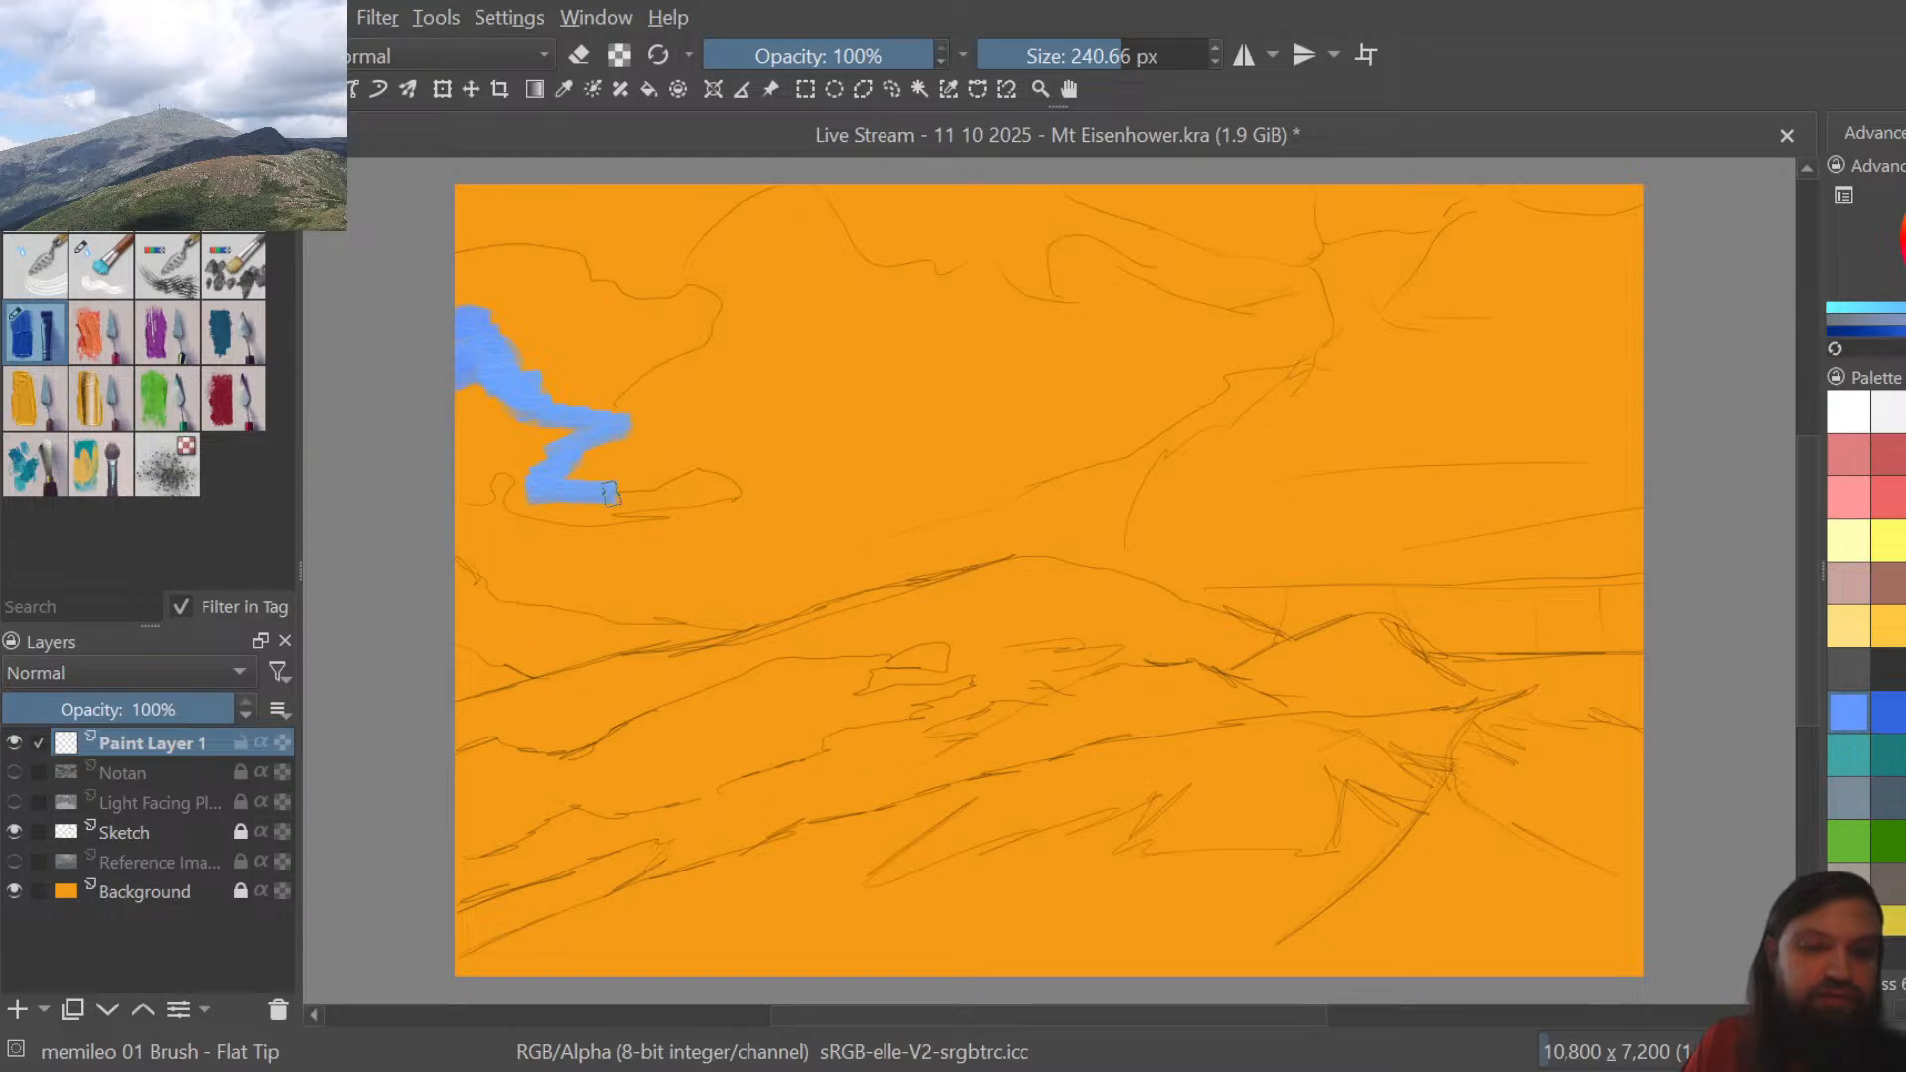
pyautogui.moveTo(668, 481)
pyautogui.mouseDown()
pyautogui.moveTo(736, 484)
pyautogui.moveTo(717, 503)
pyautogui.moveTo(542, 526)
pyautogui.mouseUp()
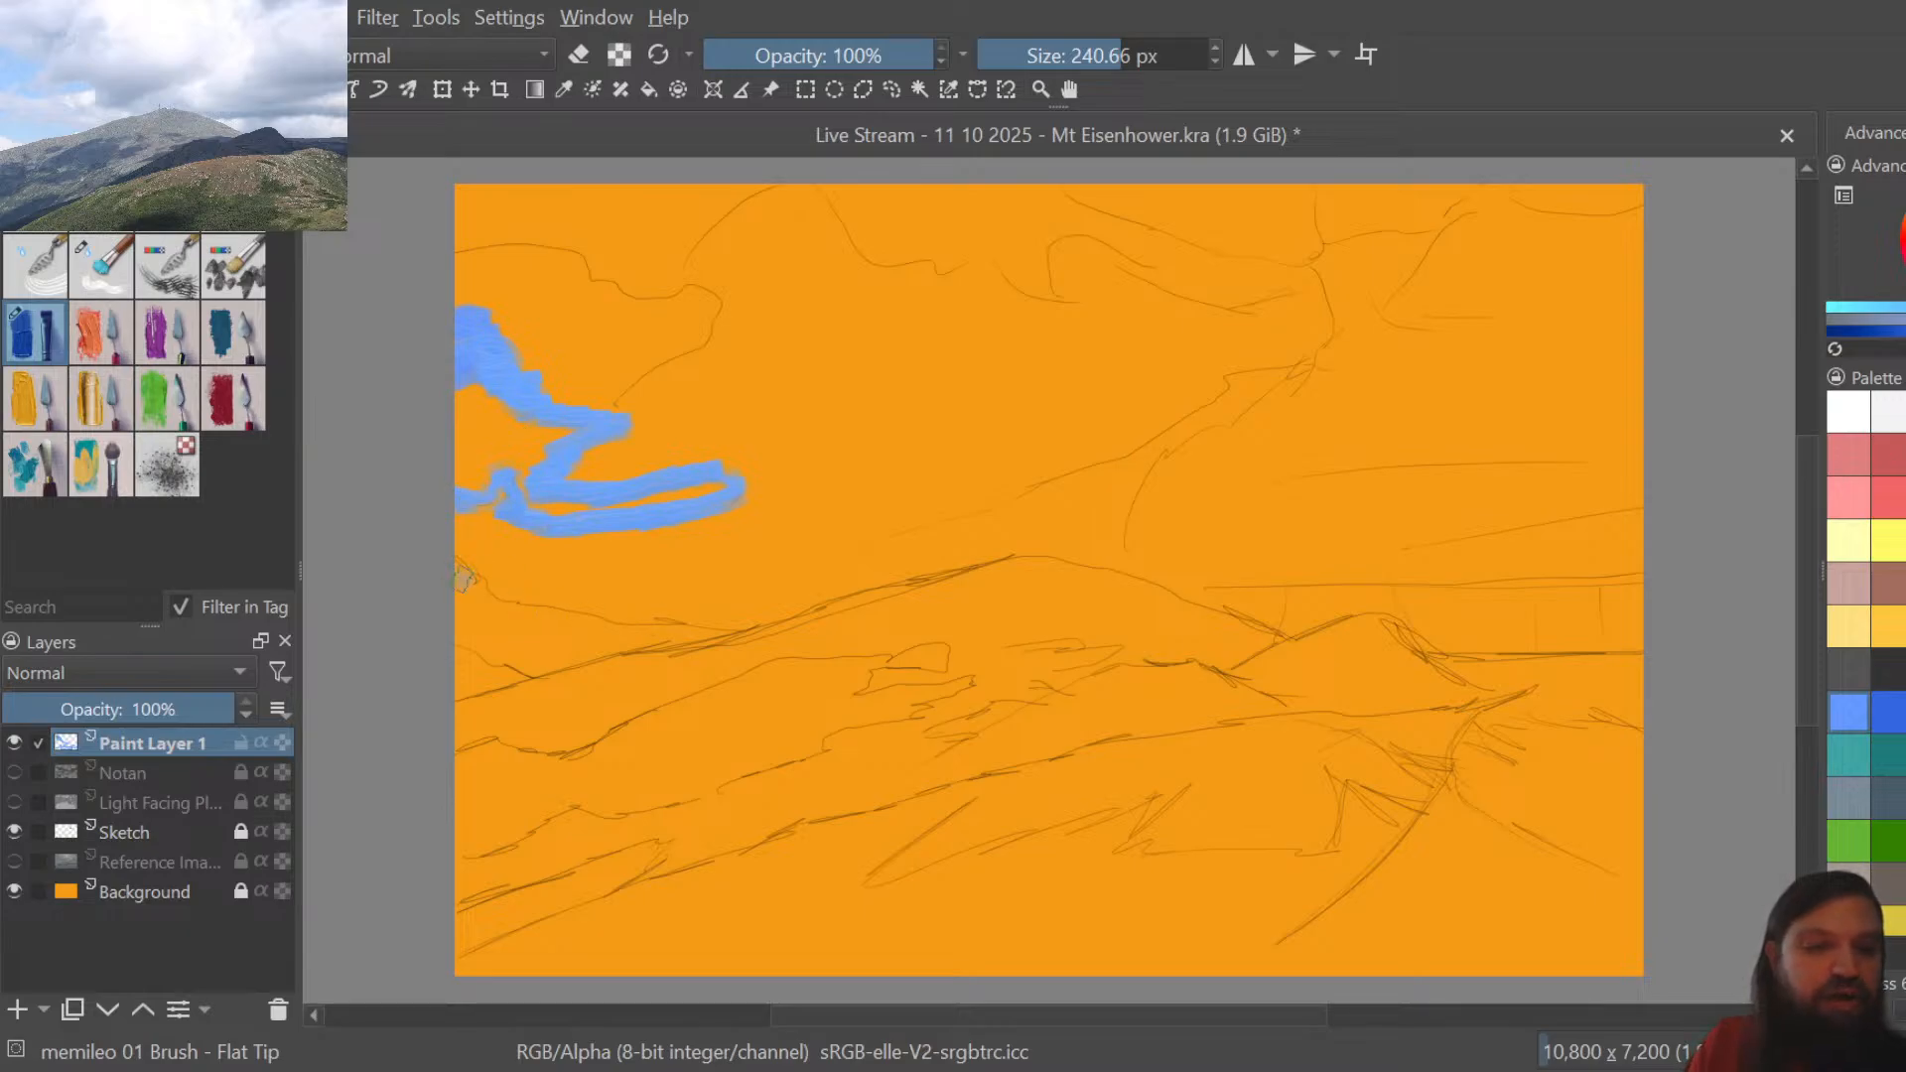
# Paint light blue bands along the low cloud's lower edge and the main mountain's left skyline
pyautogui.click(464, 573)
pyautogui.moveTo(464, 573)
pyautogui.mouseDown()
pyautogui.moveTo(492, 602)
pyautogui.moveTo(542, 616)
pyautogui.moveTo(776, 628)
pyautogui.moveTo(543, 686)
pyautogui.moveTo(467, 656)
pyautogui.mouseUp()
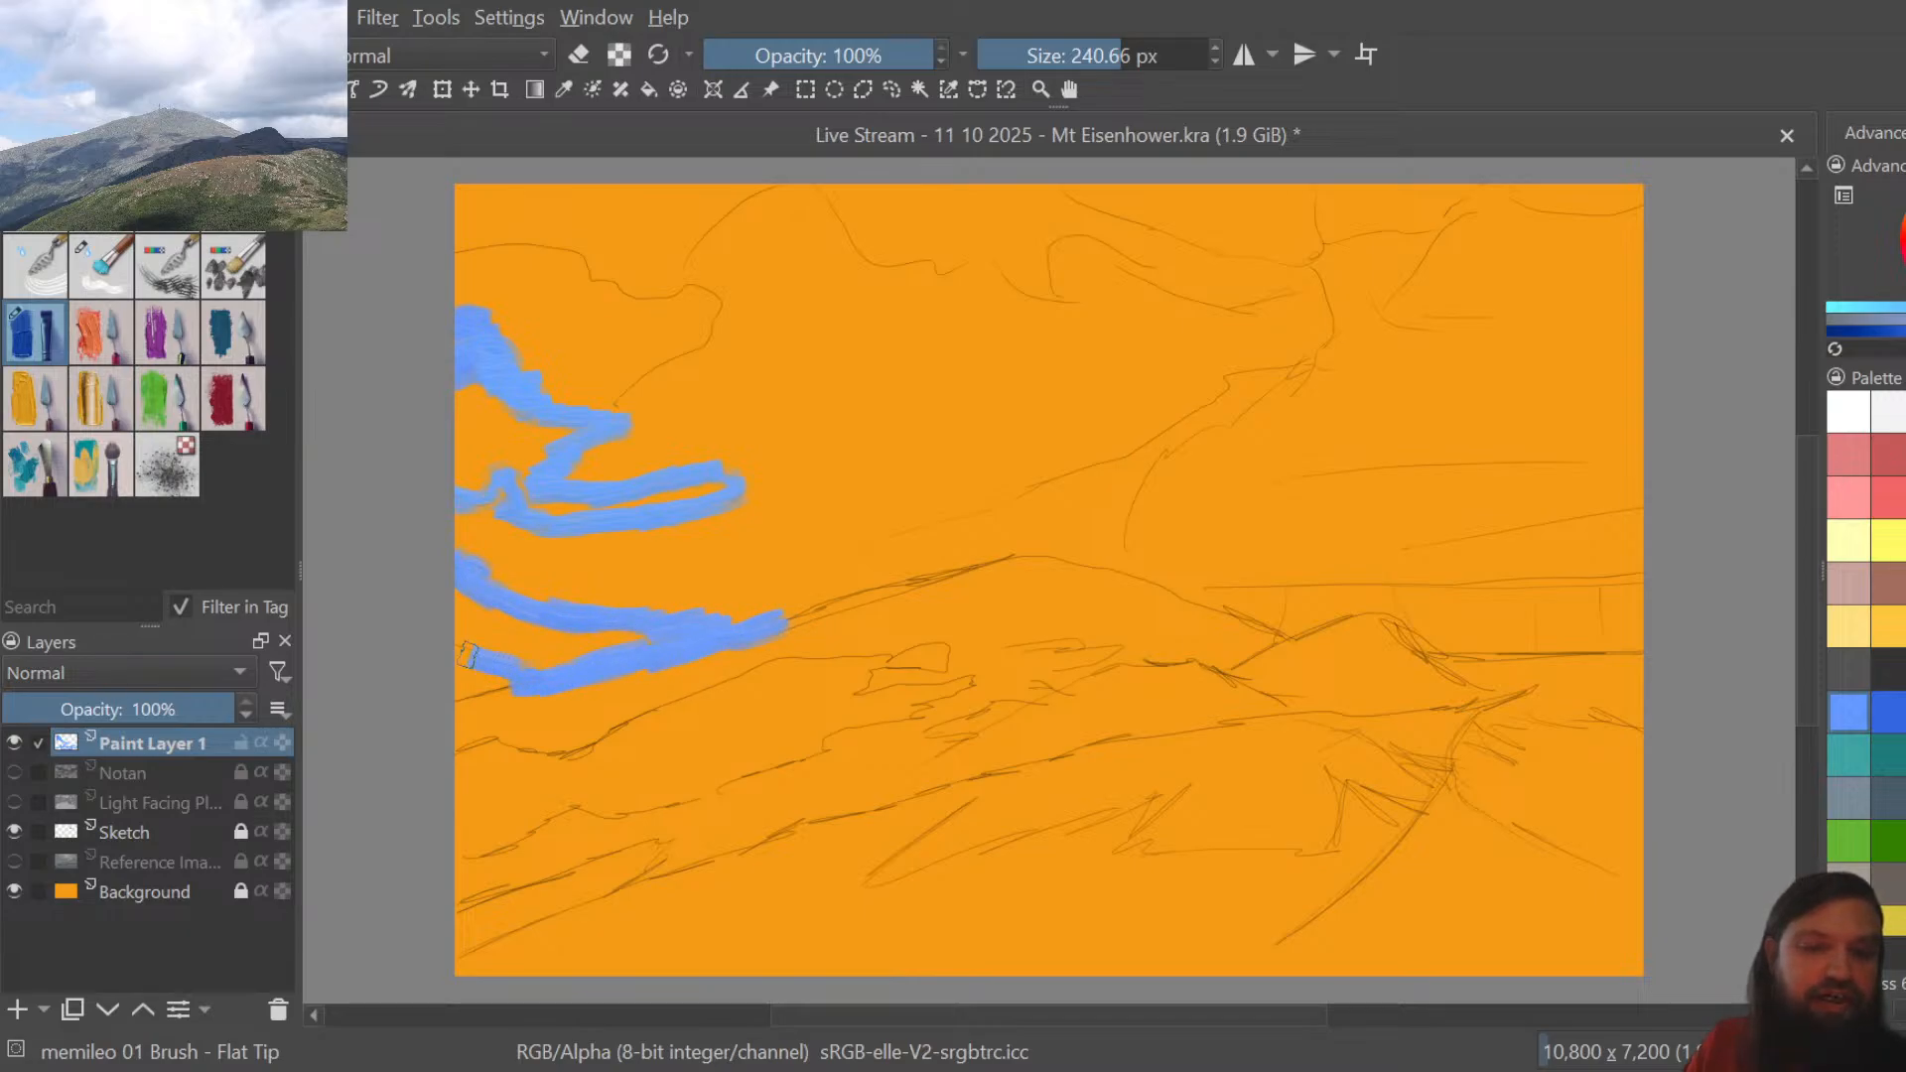
pyautogui.moveTo(580, 674); pyautogui.dragTo(864, 595)
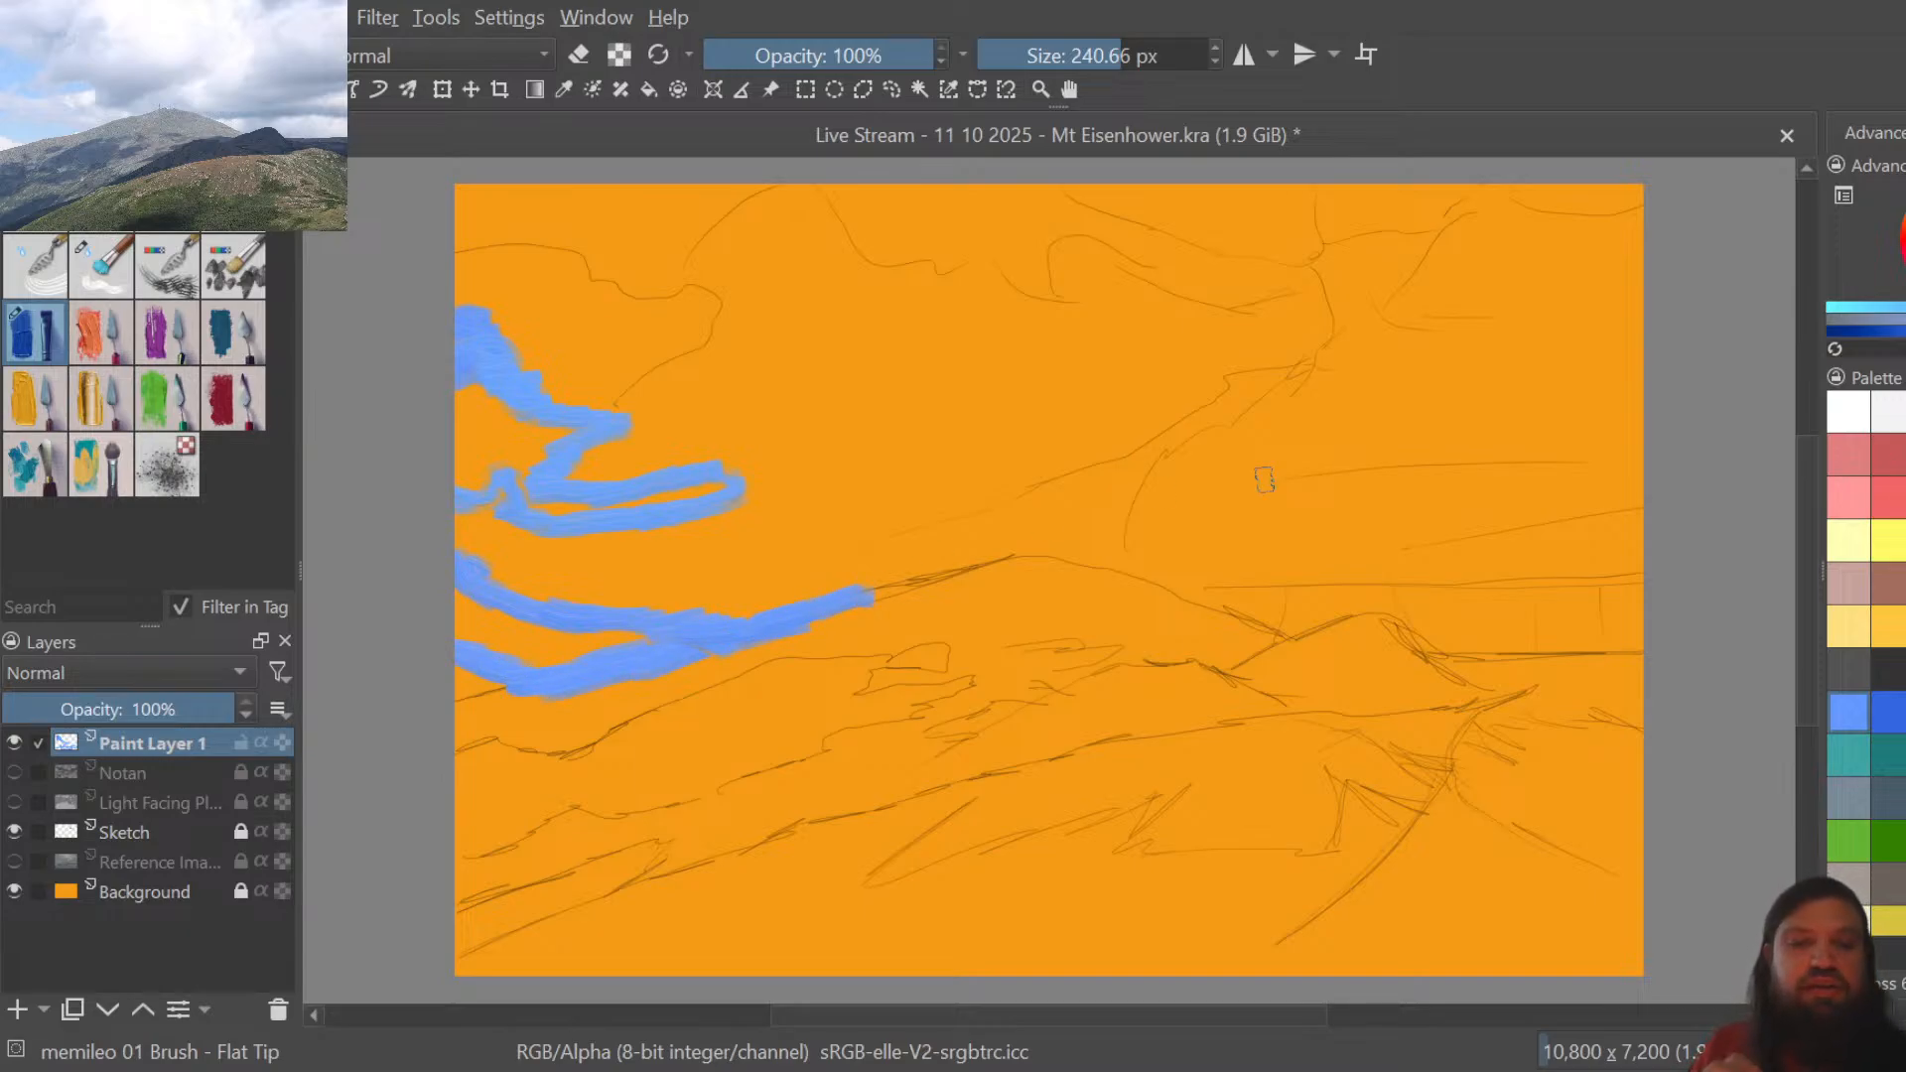
# With memileo 07 Knife - Flow Blender at 347.95 px, blend the blue strokes in the sky's upper-left opening into a soft patch
pyautogui.click(103, 390)
pyautogui.click(1136, 55)
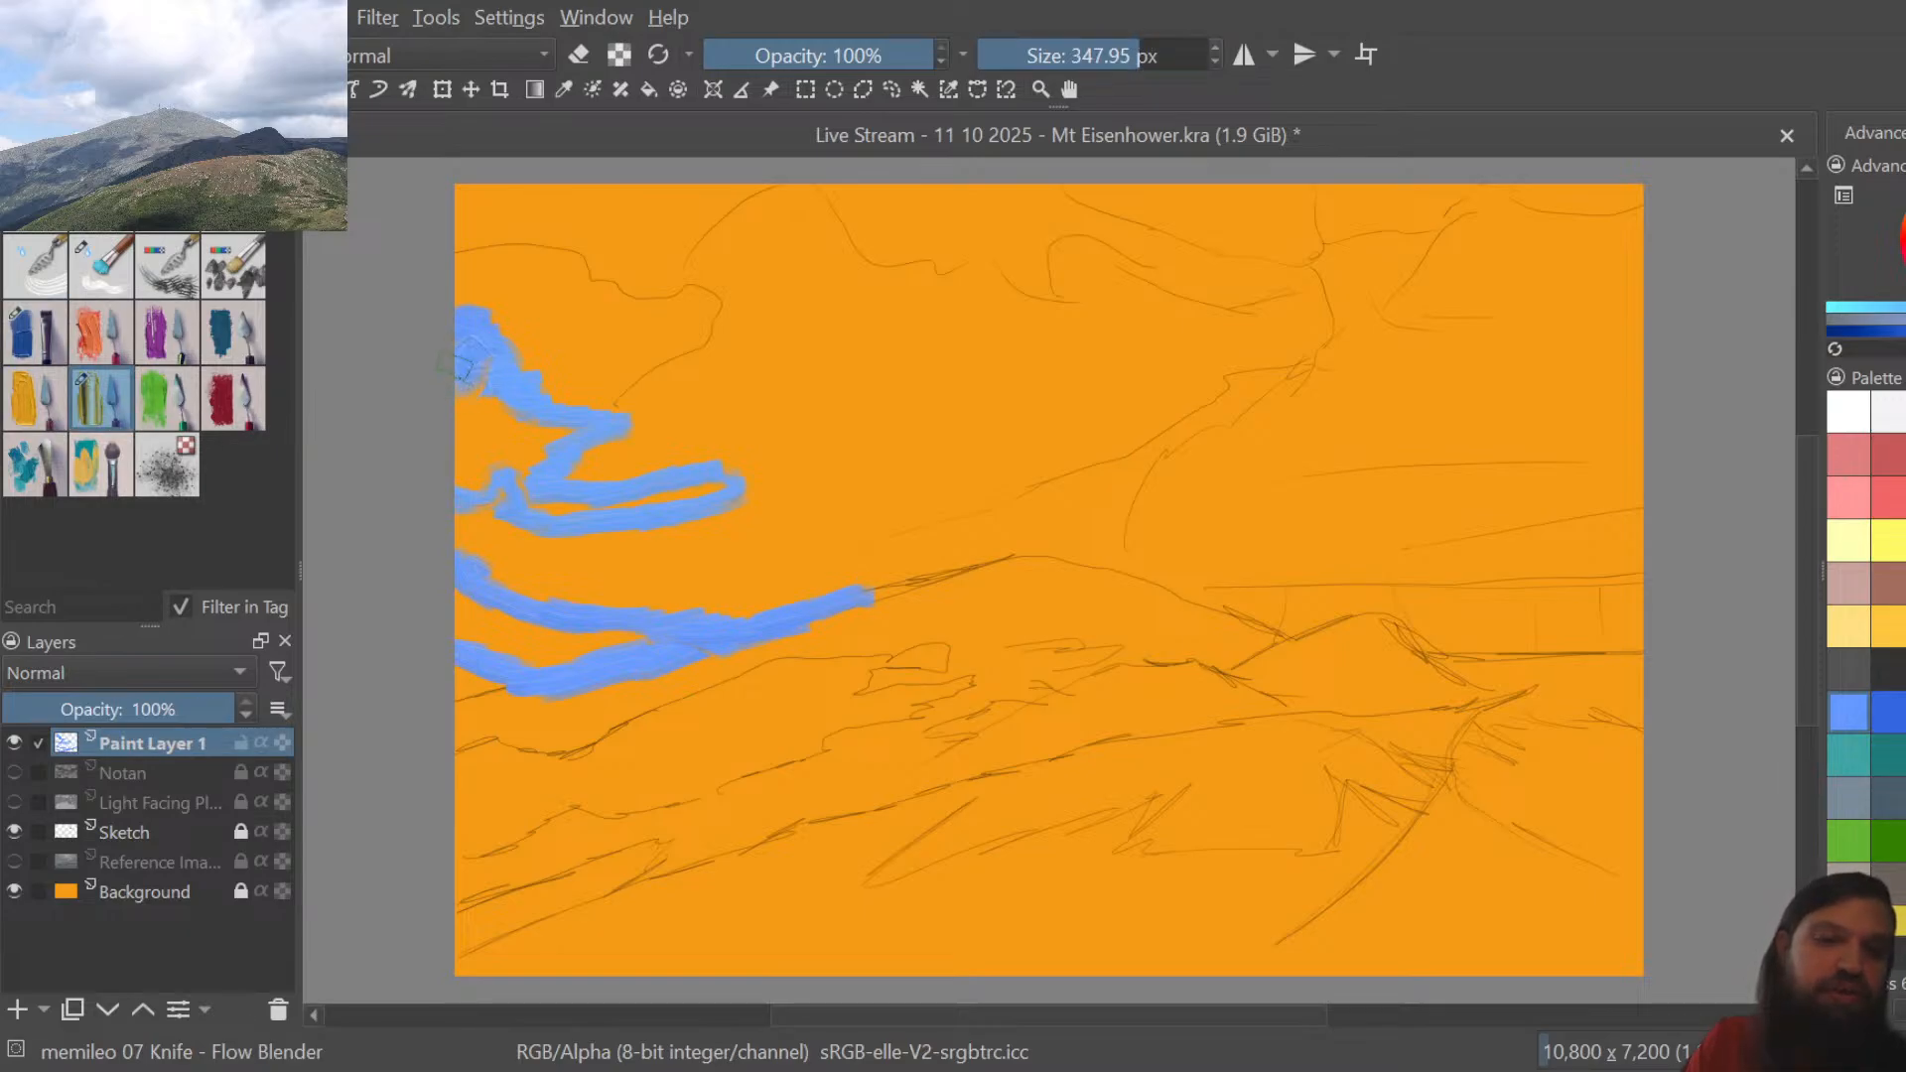
pyautogui.moveTo(470, 312)
pyautogui.mouseDown()
pyautogui.moveTo(522, 313)
pyautogui.moveTo(460, 346)
pyautogui.moveTo(460, 322)
pyautogui.moveTo(497, 315)
pyautogui.moveTo(513, 320)
pyautogui.moveTo(480, 313)
pyautogui.moveTo(467, 352)
pyautogui.moveTo(445, 333)
pyautogui.moveTo(539, 363)
pyautogui.moveTo(489, 355)
pyautogui.moveTo(461, 390)
pyautogui.moveTo(475, 328)
pyautogui.moveTo(459, 415)
pyautogui.moveTo(496, 375)
pyautogui.moveTo(478, 319)
pyautogui.mouseUp()
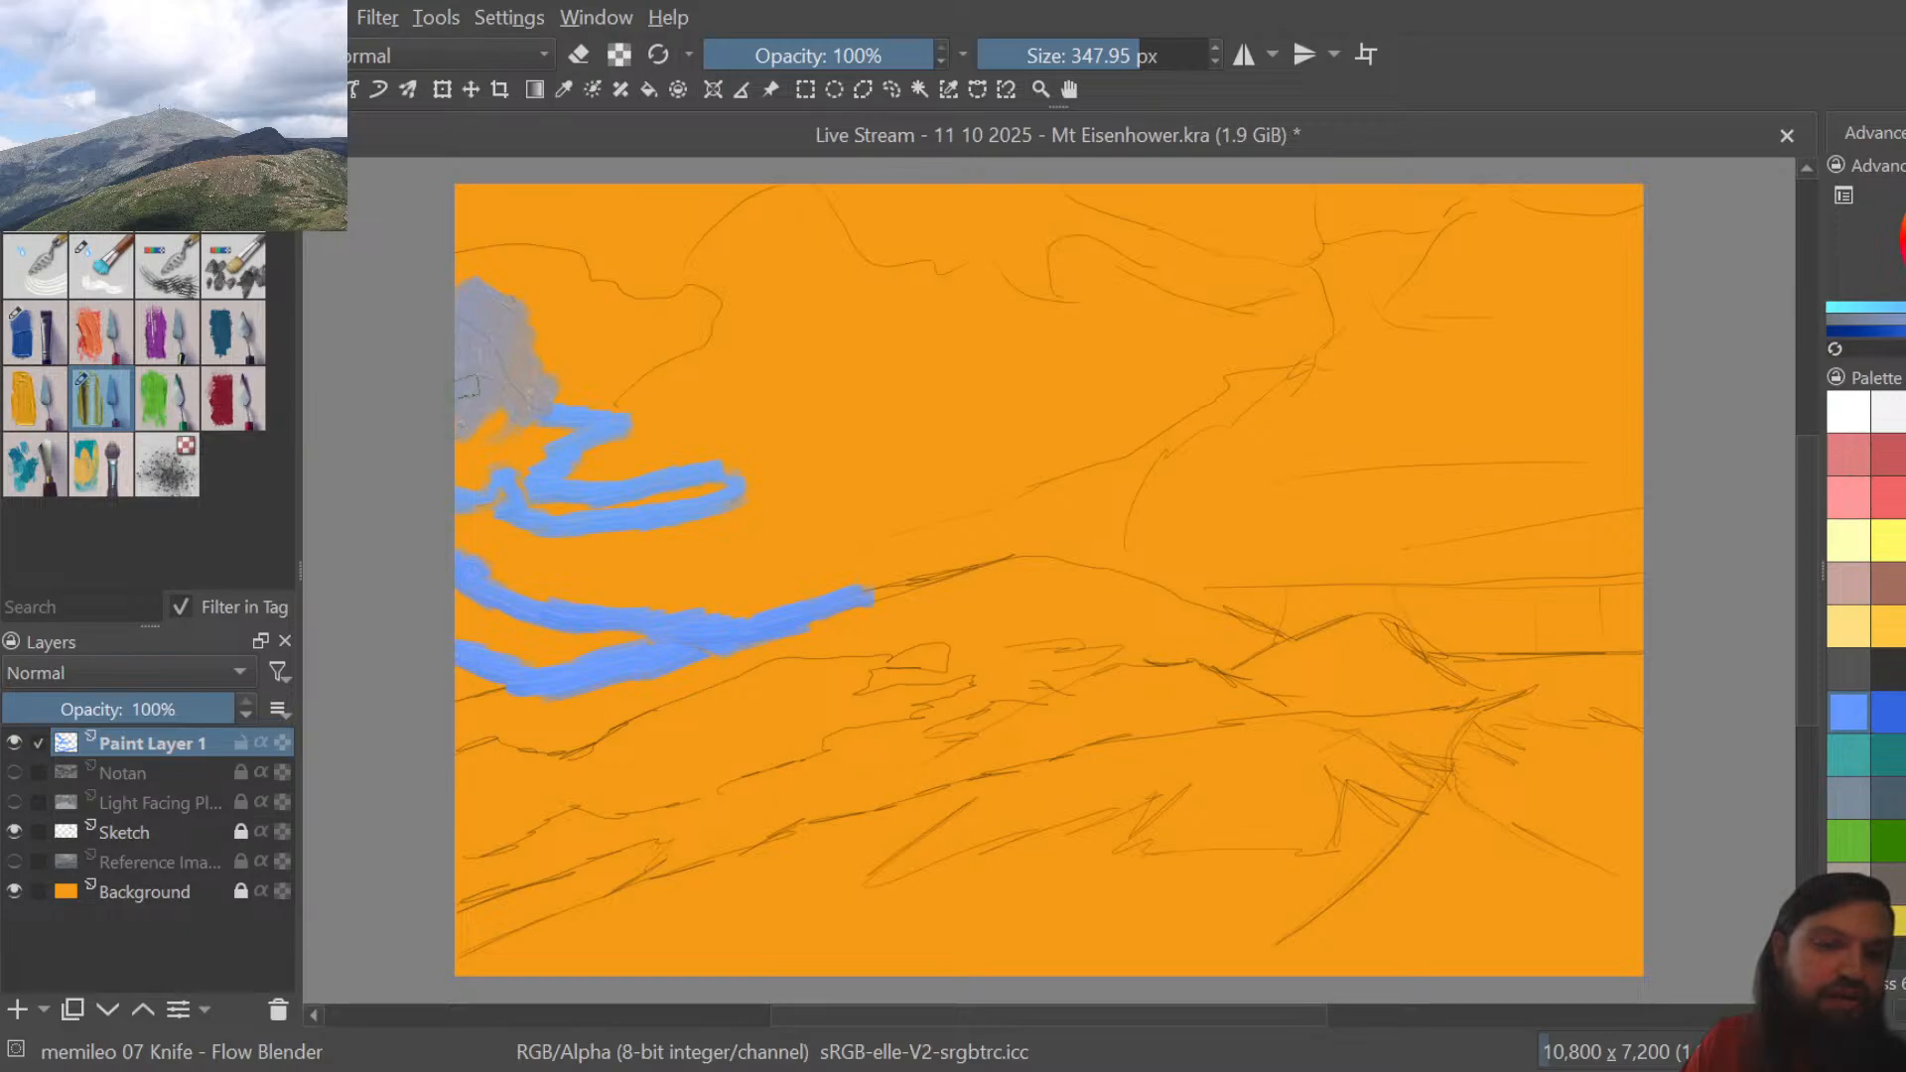
pyautogui.moveTo(467, 388)
pyautogui.mouseDown()
pyautogui.moveTo(485, 426)
pyautogui.moveTo(472, 387)
pyautogui.mouseUp()
pyautogui.moveTo(469, 303)
pyautogui.mouseDown()
pyautogui.moveTo(484, 331)
pyautogui.moveTo(476, 273)
pyautogui.mouseUp()
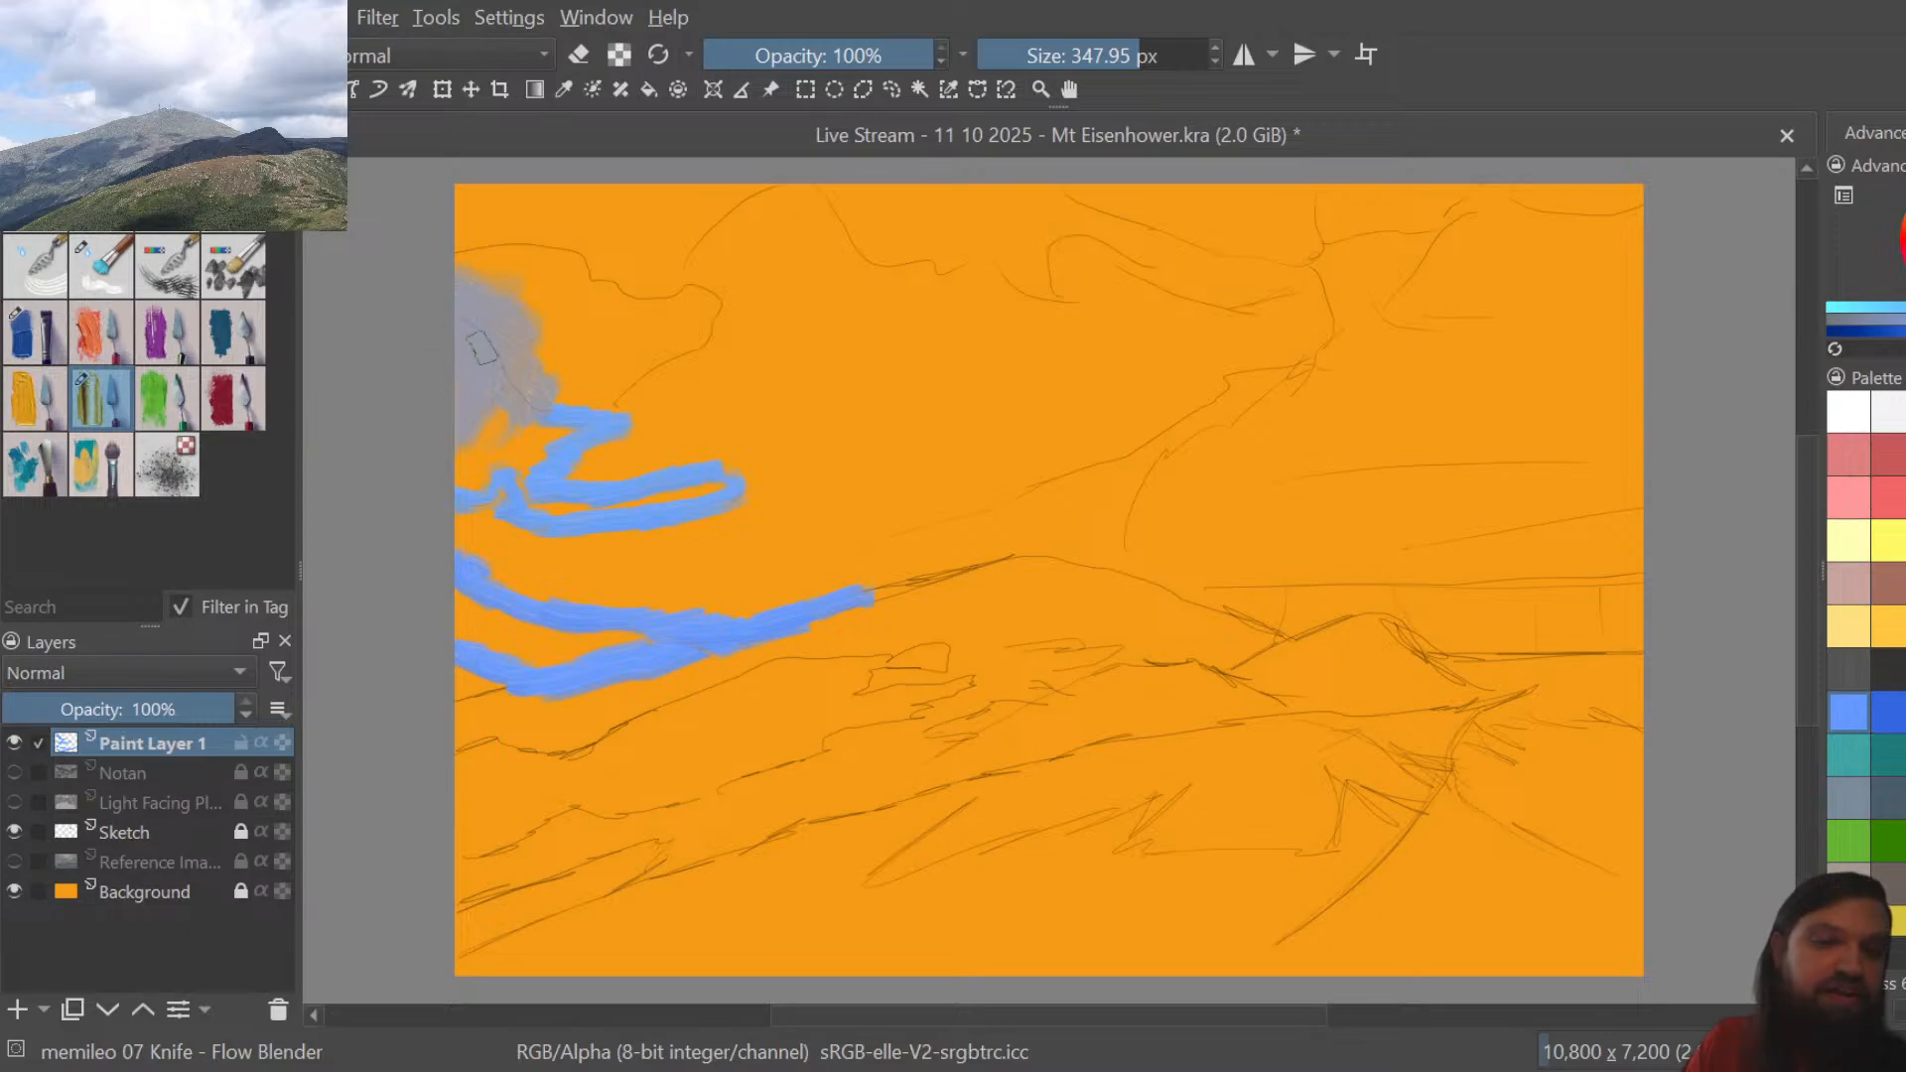
pyautogui.moveTo(482, 348)
pyautogui.mouseDown()
pyautogui.moveTo(564, 349)
pyautogui.moveTo(540, 377)
pyautogui.moveTo(517, 354)
pyautogui.moveTo(571, 433)
pyautogui.moveTo(503, 377)
pyautogui.moveTo(551, 364)
pyautogui.moveTo(590, 411)
pyautogui.moveTo(540, 460)
pyautogui.moveTo(587, 402)
pyautogui.mouseUp()
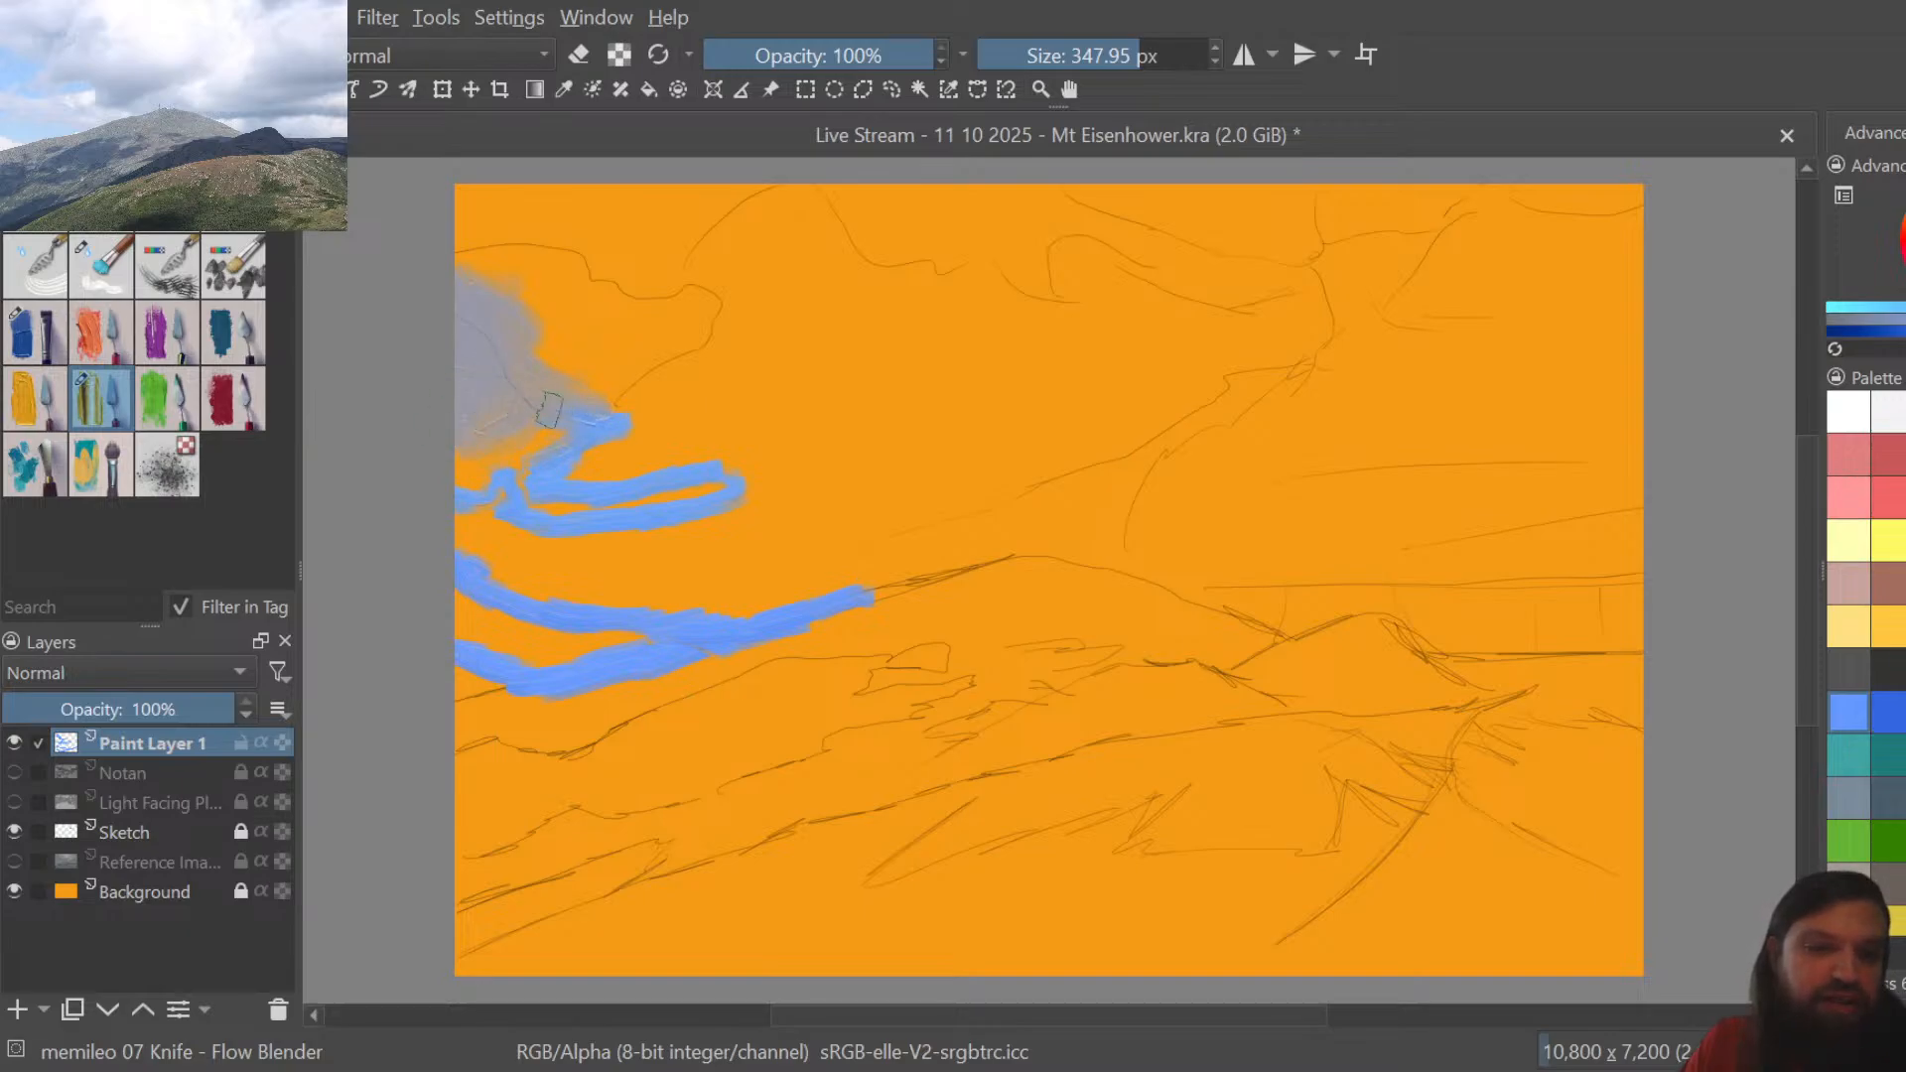
pyautogui.moveTo(548, 410); pyautogui.dragTo(596, 416)
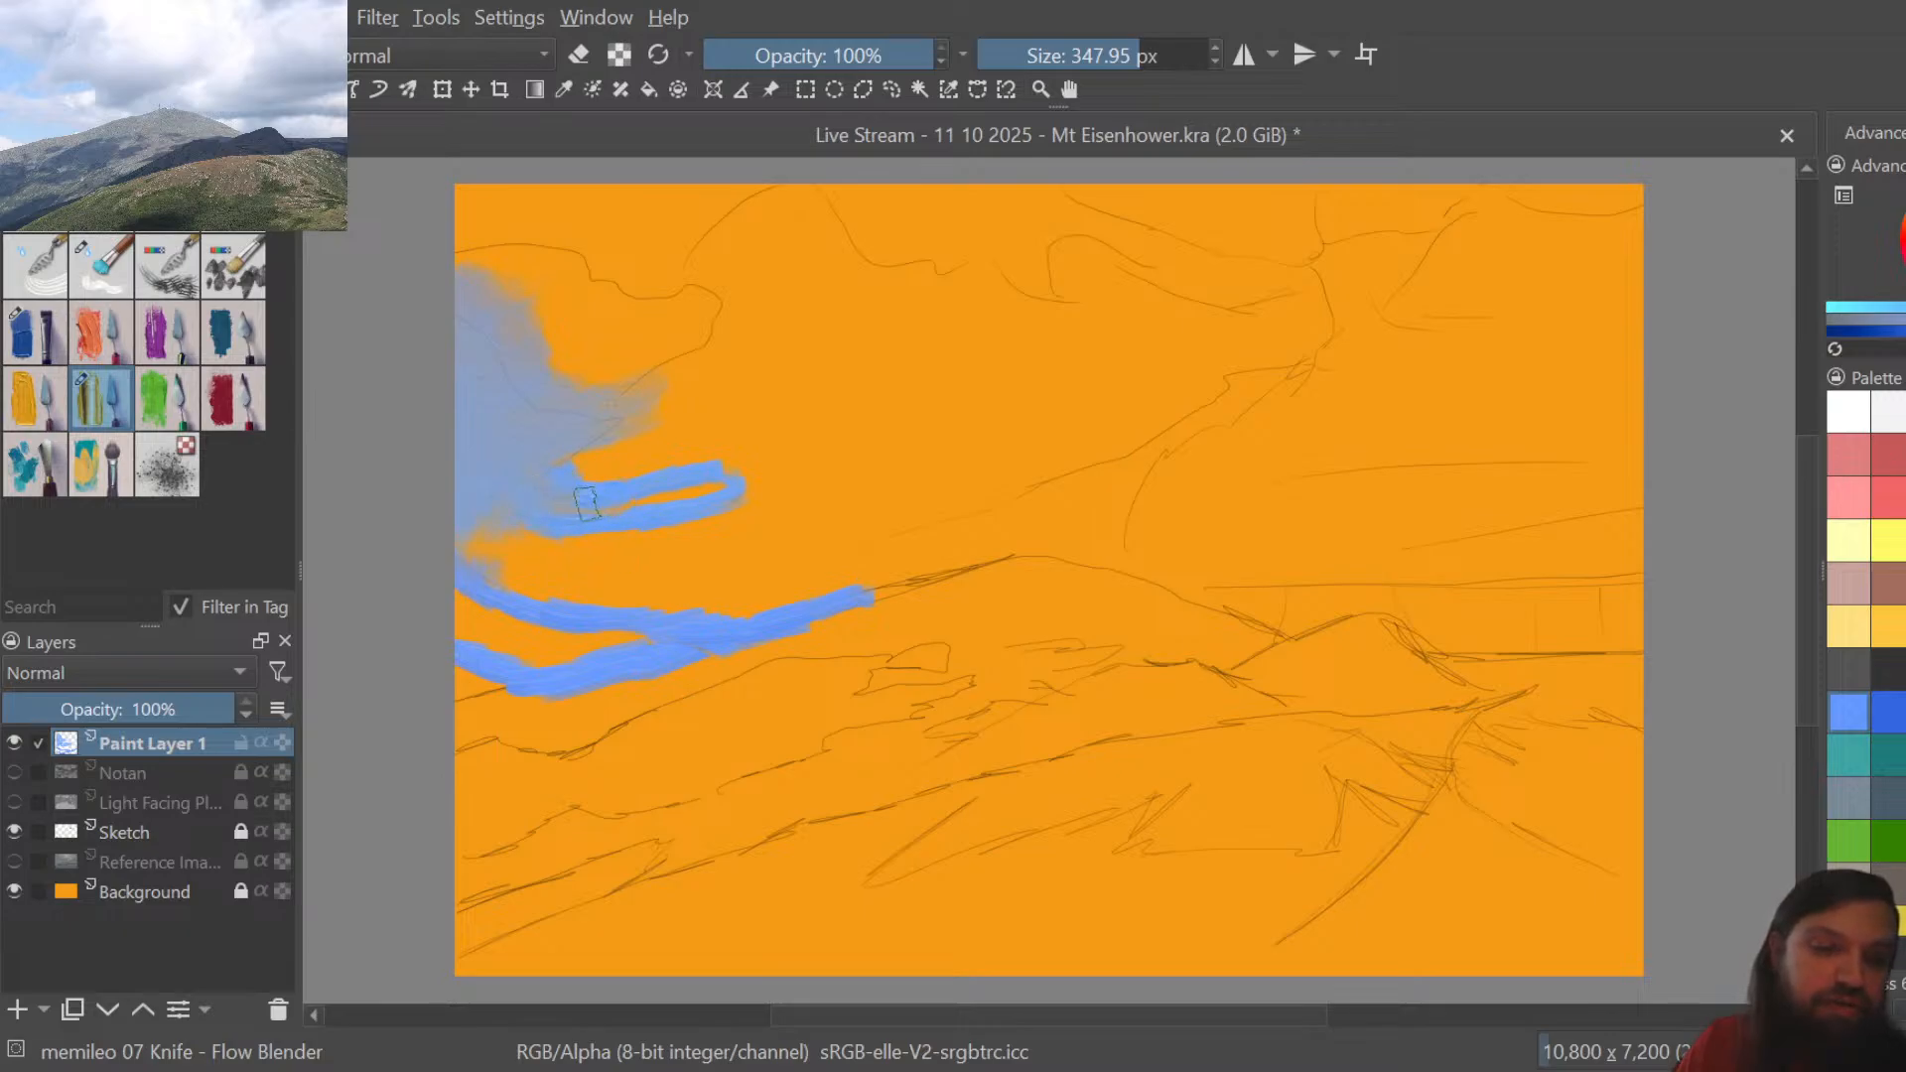
pyautogui.moveTo(621, 505)
pyautogui.mouseDown()
pyautogui.moveTo(682, 479)
pyautogui.moveTo(638, 503)
pyautogui.moveTo(719, 482)
pyautogui.moveTo(691, 499)
pyautogui.moveTo(655, 492)
pyautogui.moveTo(717, 478)
pyautogui.moveTo(692, 497)
pyautogui.moveTo(739, 463)
pyautogui.moveTo(706, 493)
pyautogui.moveTo(693, 463)
pyautogui.moveTo(566, 454)
pyautogui.mouseUp()
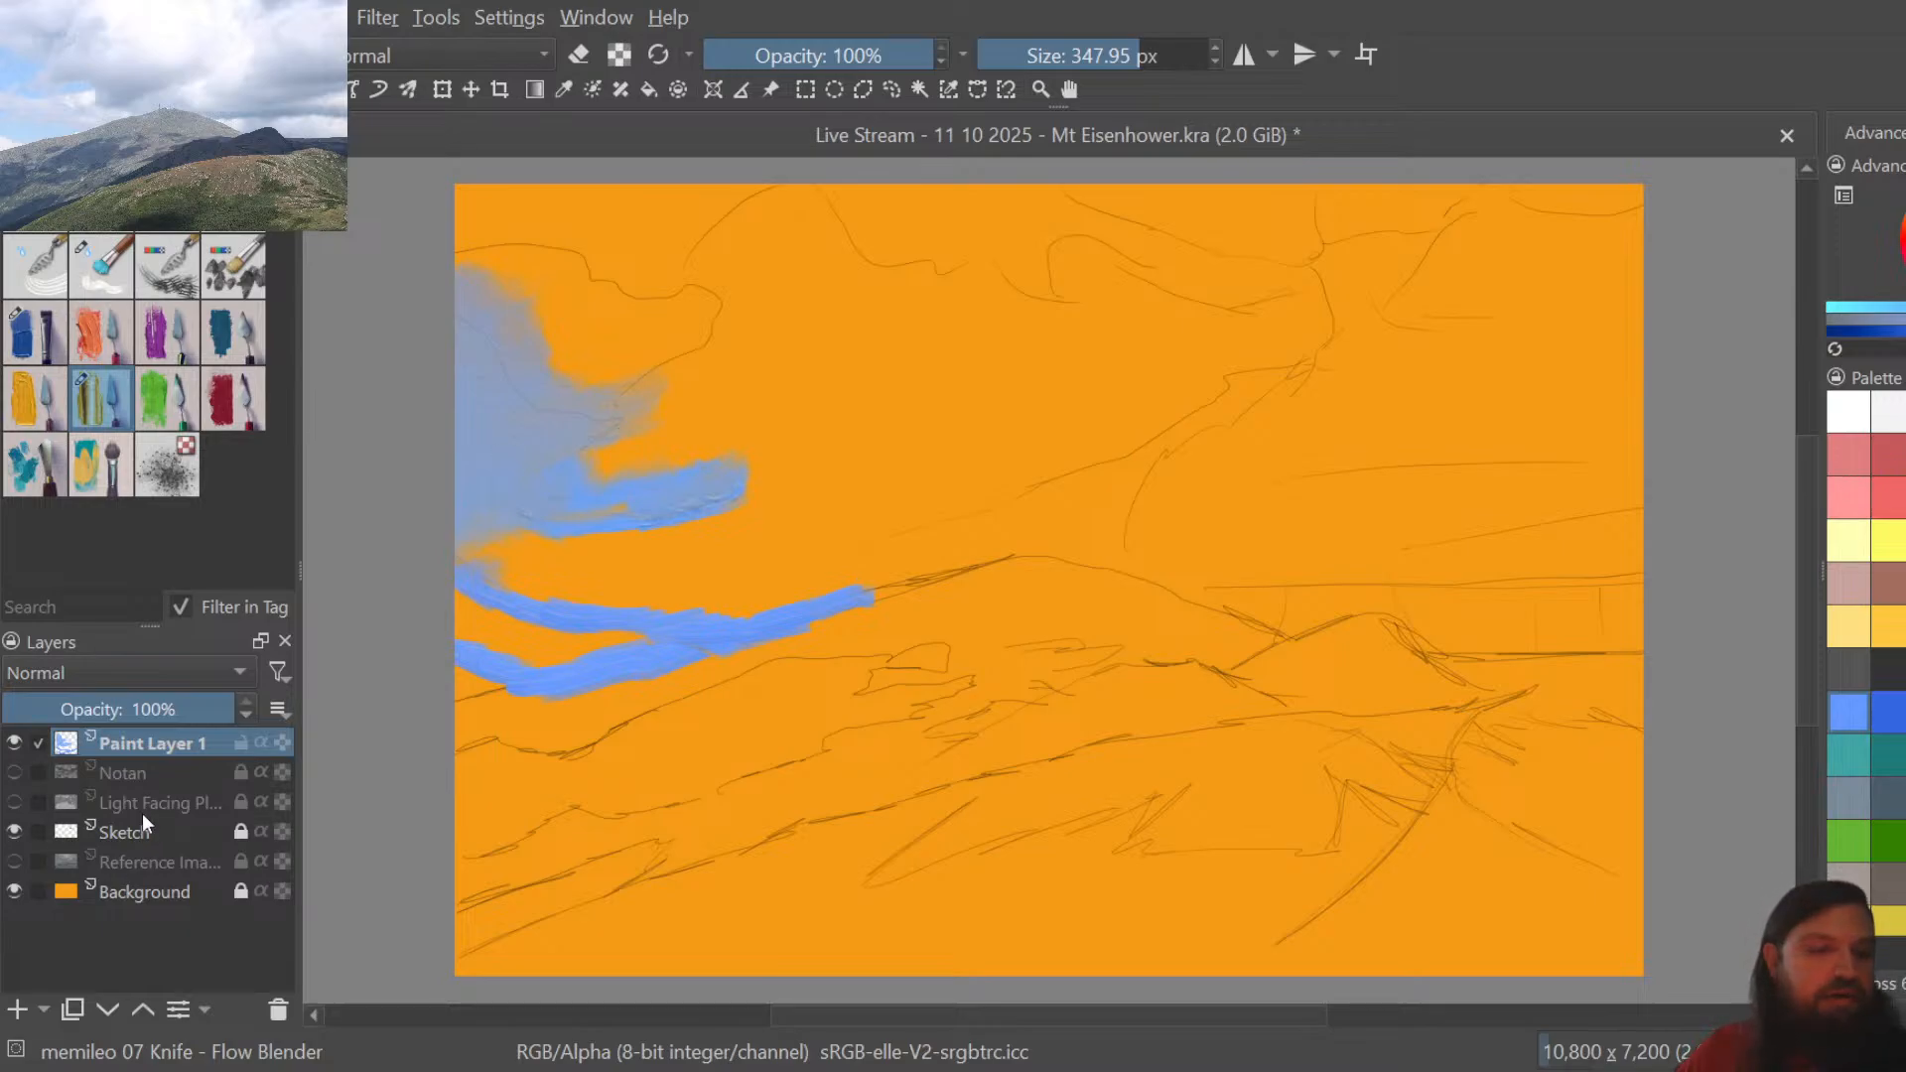
# Hide the Sketch layer and blend the middle blue streak and the left part of the lower blue bands into soft masses
pyautogui.click(18, 829)
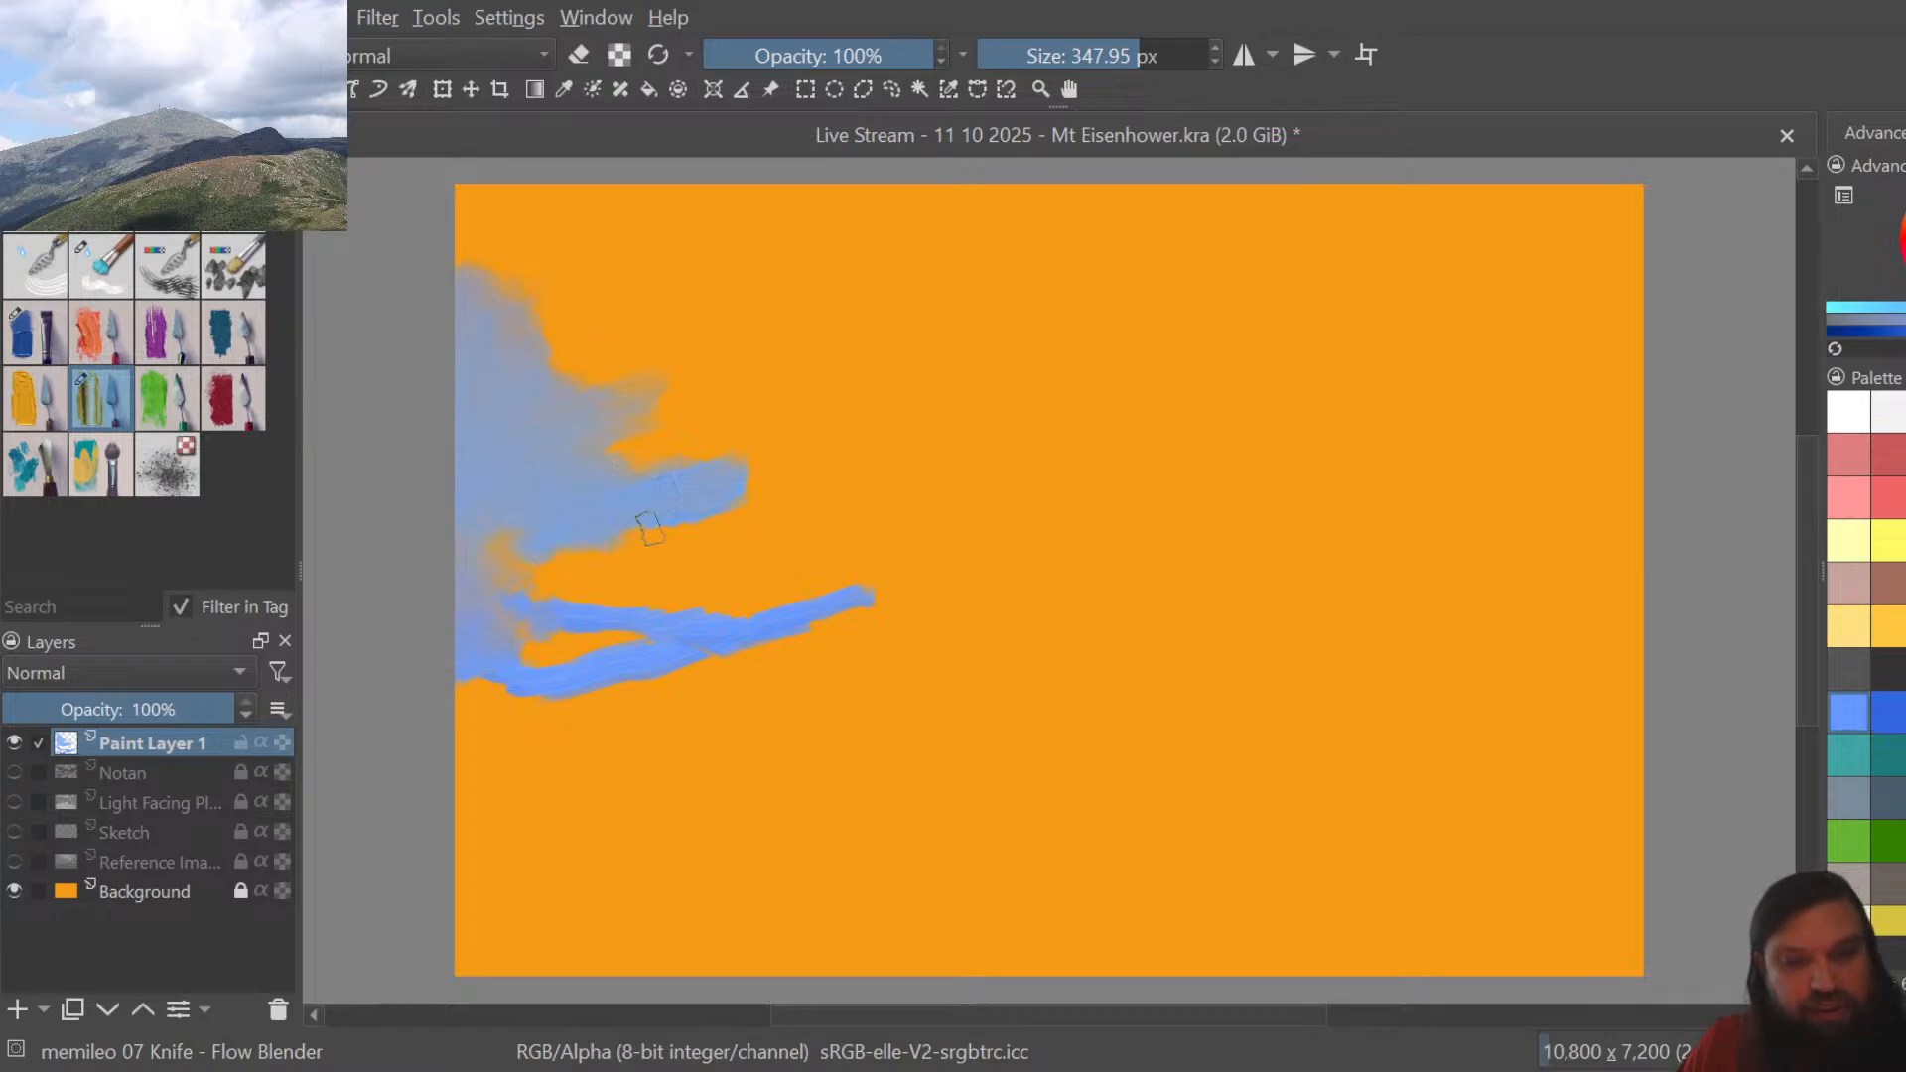
pyautogui.moveTo(654, 528)
pyautogui.mouseDown()
pyautogui.moveTo(728, 497)
pyautogui.moveTo(718, 472)
pyautogui.moveTo(775, 486)
pyautogui.moveTo(755, 498)
pyautogui.moveTo(762, 472)
pyautogui.moveTo(717, 508)
pyautogui.moveTo(743, 508)
pyautogui.moveTo(703, 504)
pyautogui.moveTo(739, 510)
pyautogui.moveTo(709, 502)
pyautogui.moveTo(723, 488)
pyautogui.moveTo(739, 492)
pyautogui.moveTo(700, 525)
pyautogui.moveTo(747, 511)
pyautogui.moveTo(694, 467)
pyautogui.moveTo(632, 478)
pyautogui.mouseUp()
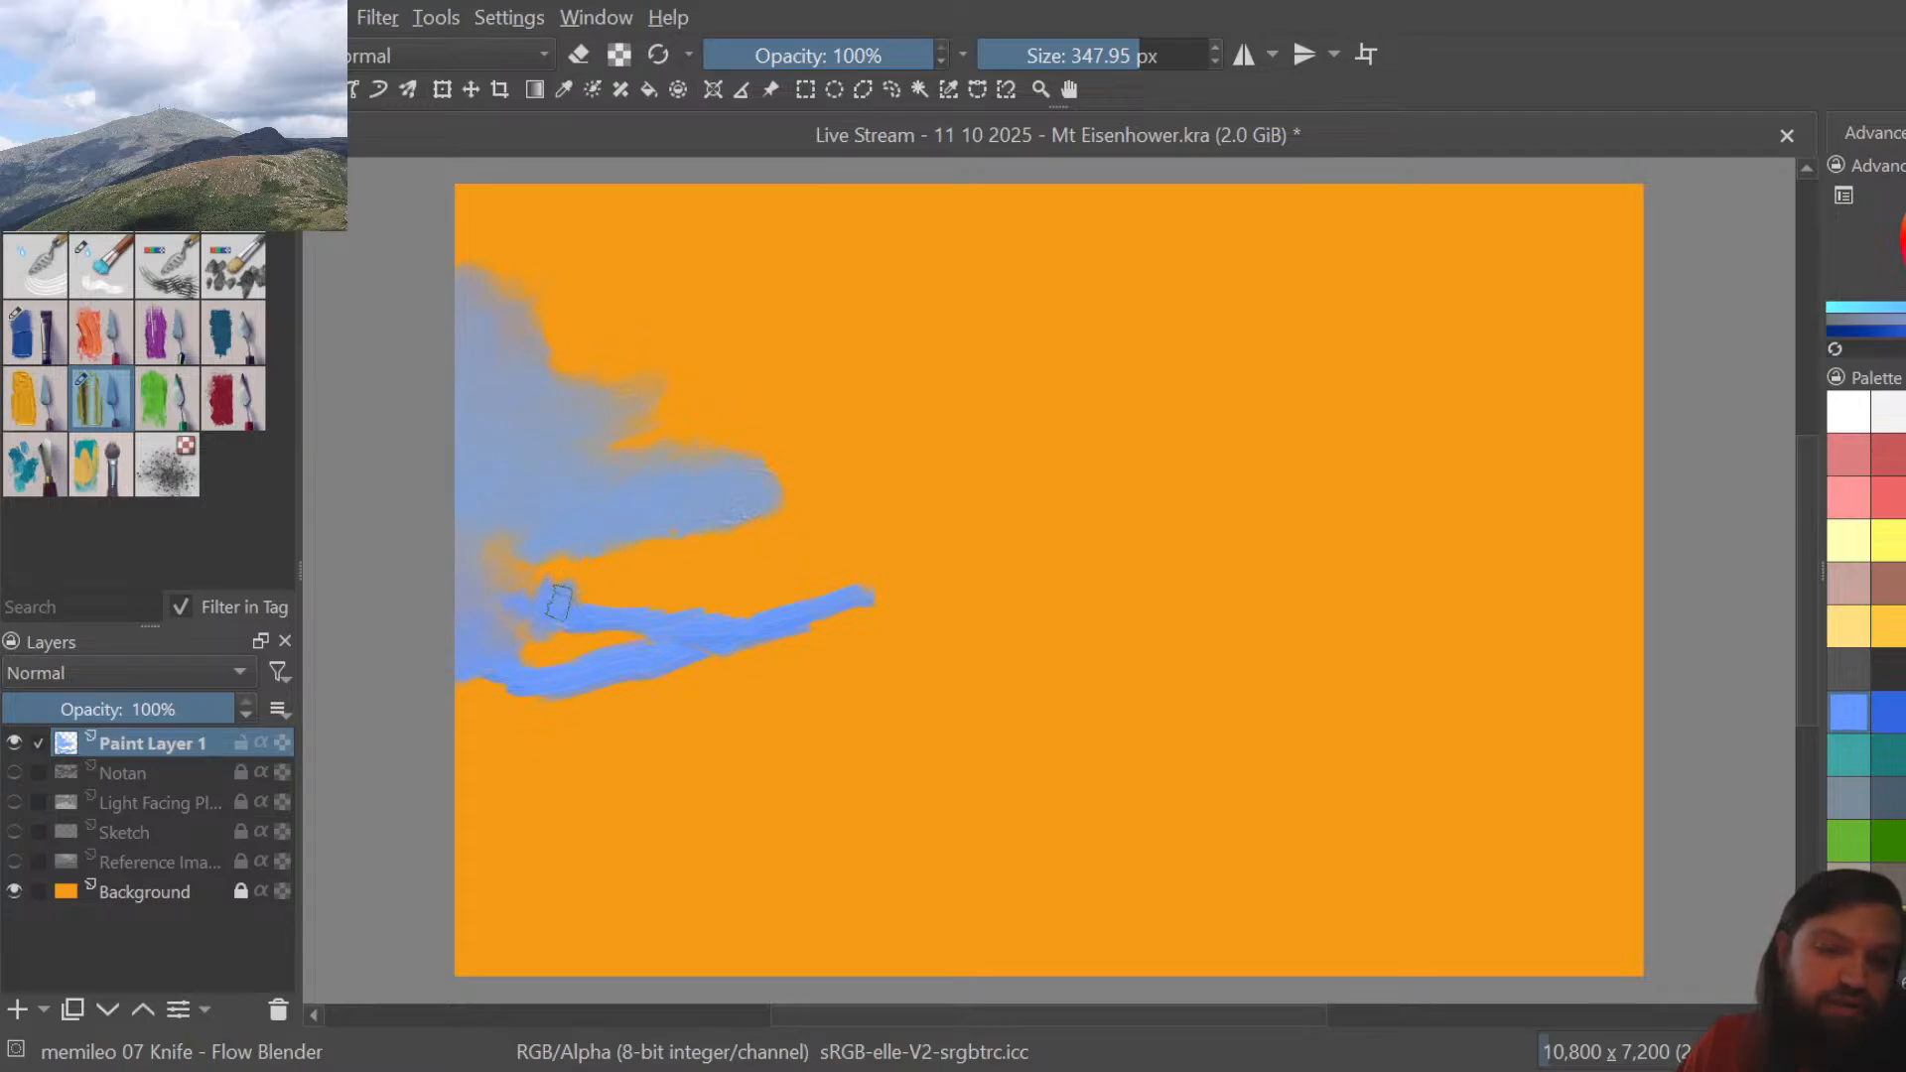
pyautogui.moveTo(547, 589); pyautogui.dragTo(518, 596)
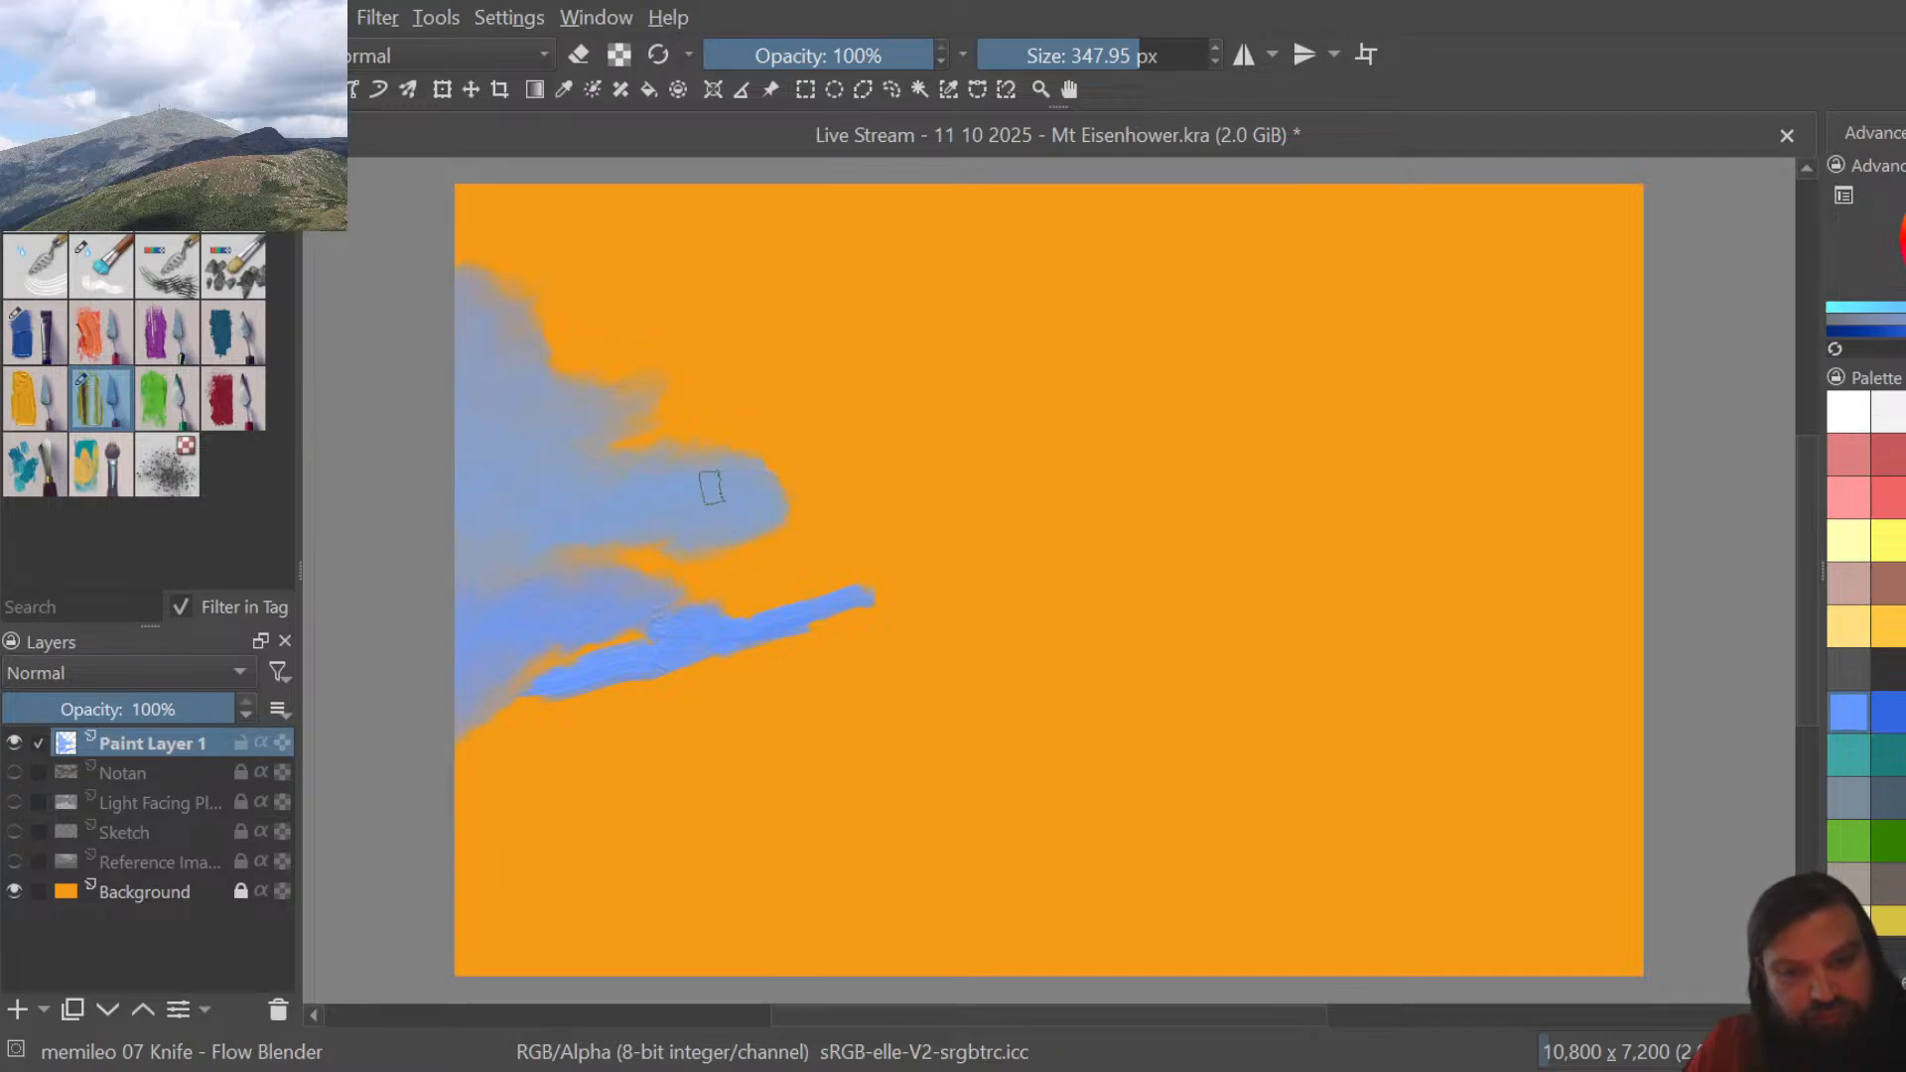
# Smear the blue into feathered wisps toward the canvas's upper edge and centre, and soften the low bands along the mountain's left skyline
pyautogui.moveTo(706, 471)
pyautogui.mouseDown()
pyautogui.moveTo(748, 447)
pyautogui.moveTo(717, 457)
pyautogui.mouseUp()
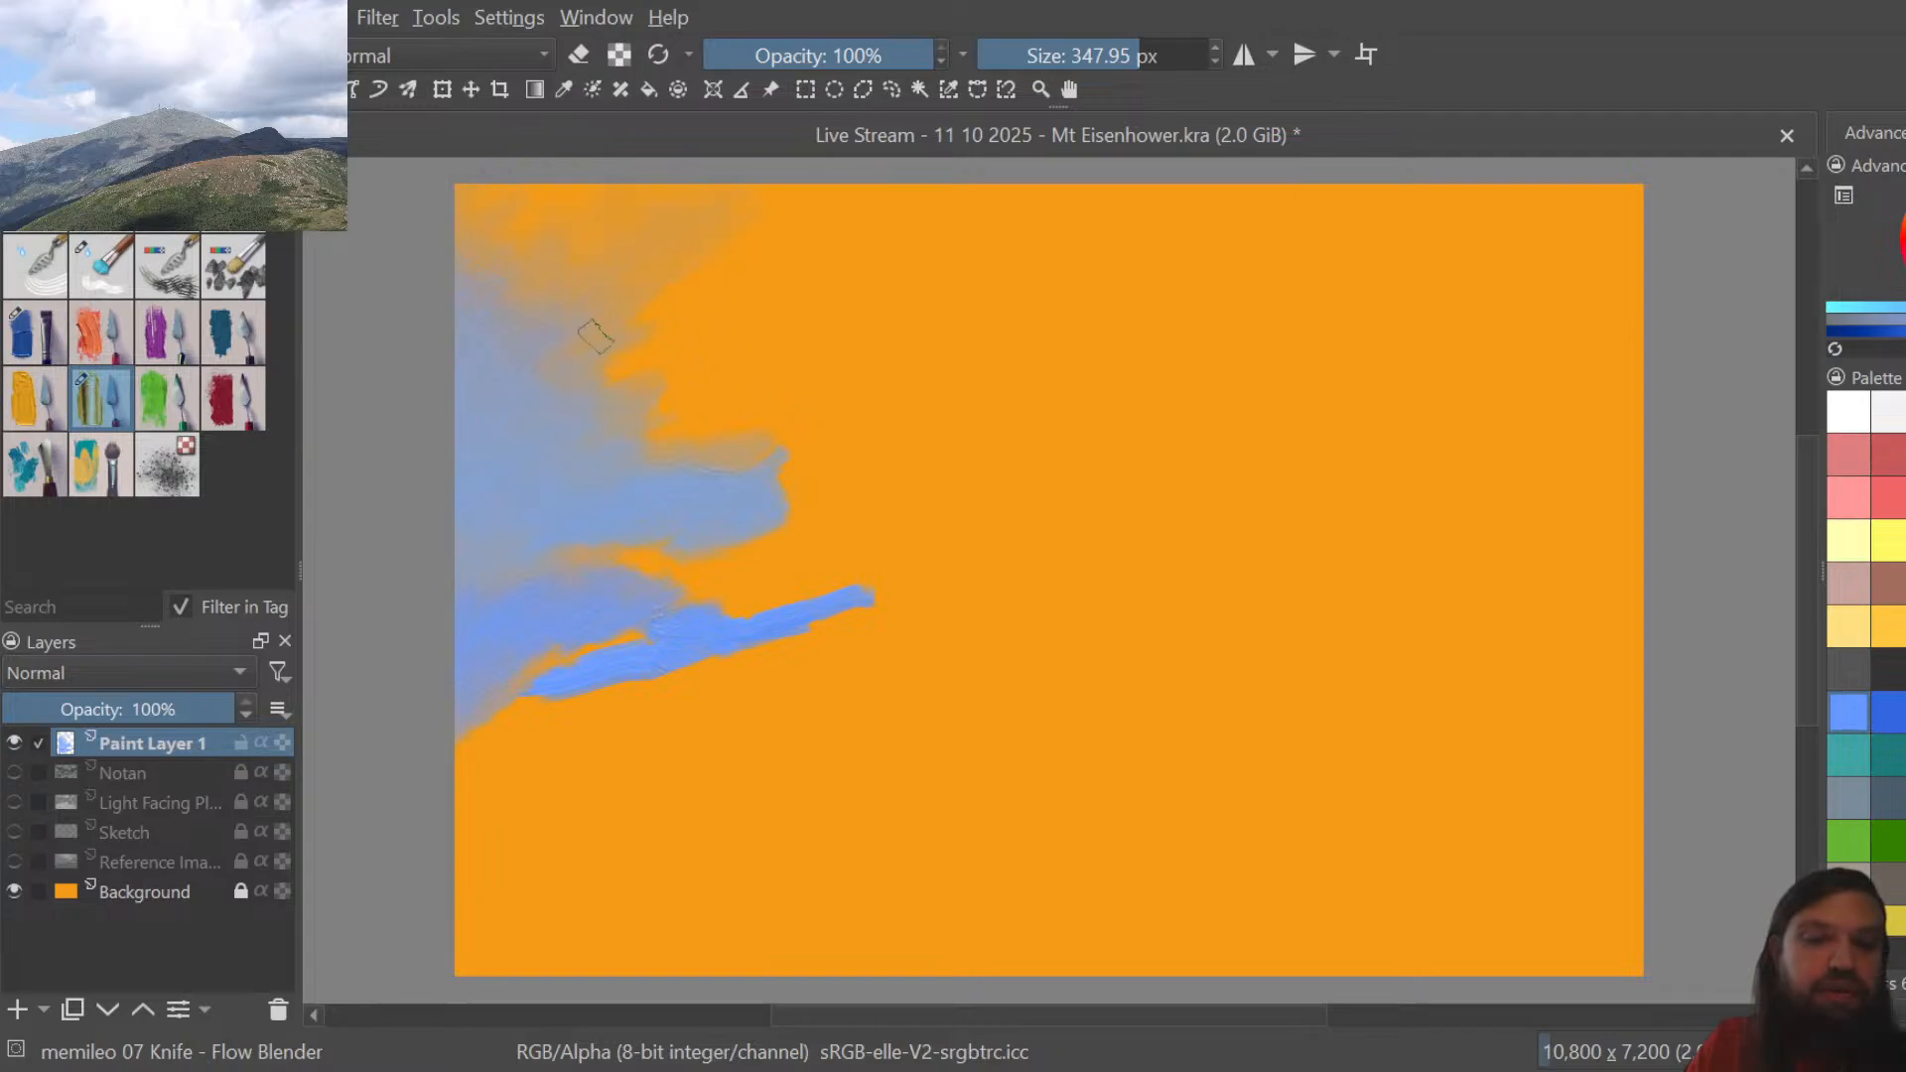
pyautogui.moveTo(628, 318)
pyautogui.mouseDown()
pyautogui.moveTo(630, 374)
pyautogui.moveTo(583, 370)
pyautogui.moveTo(610, 367)
pyautogui.mouseUp()
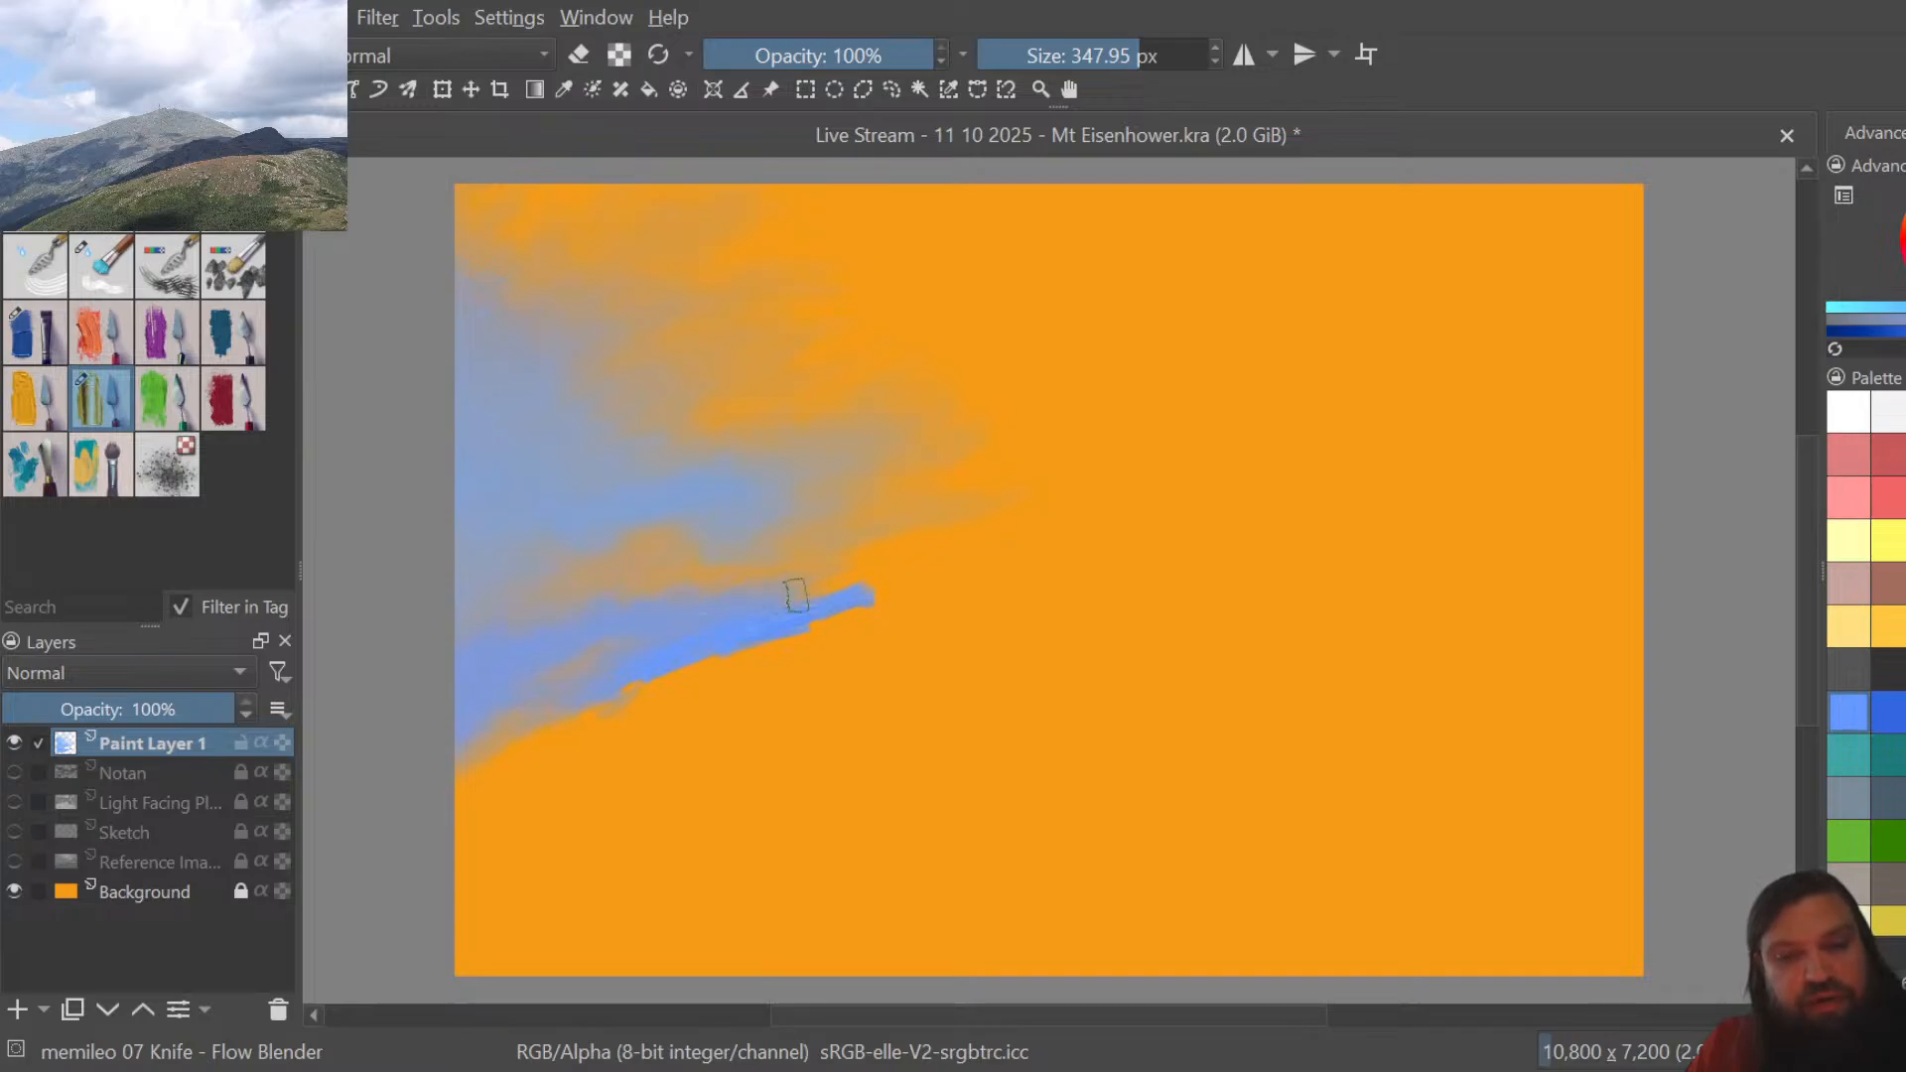
pyautogui.moveTo(764, 599); pyautogui.dragTo(896, 569)
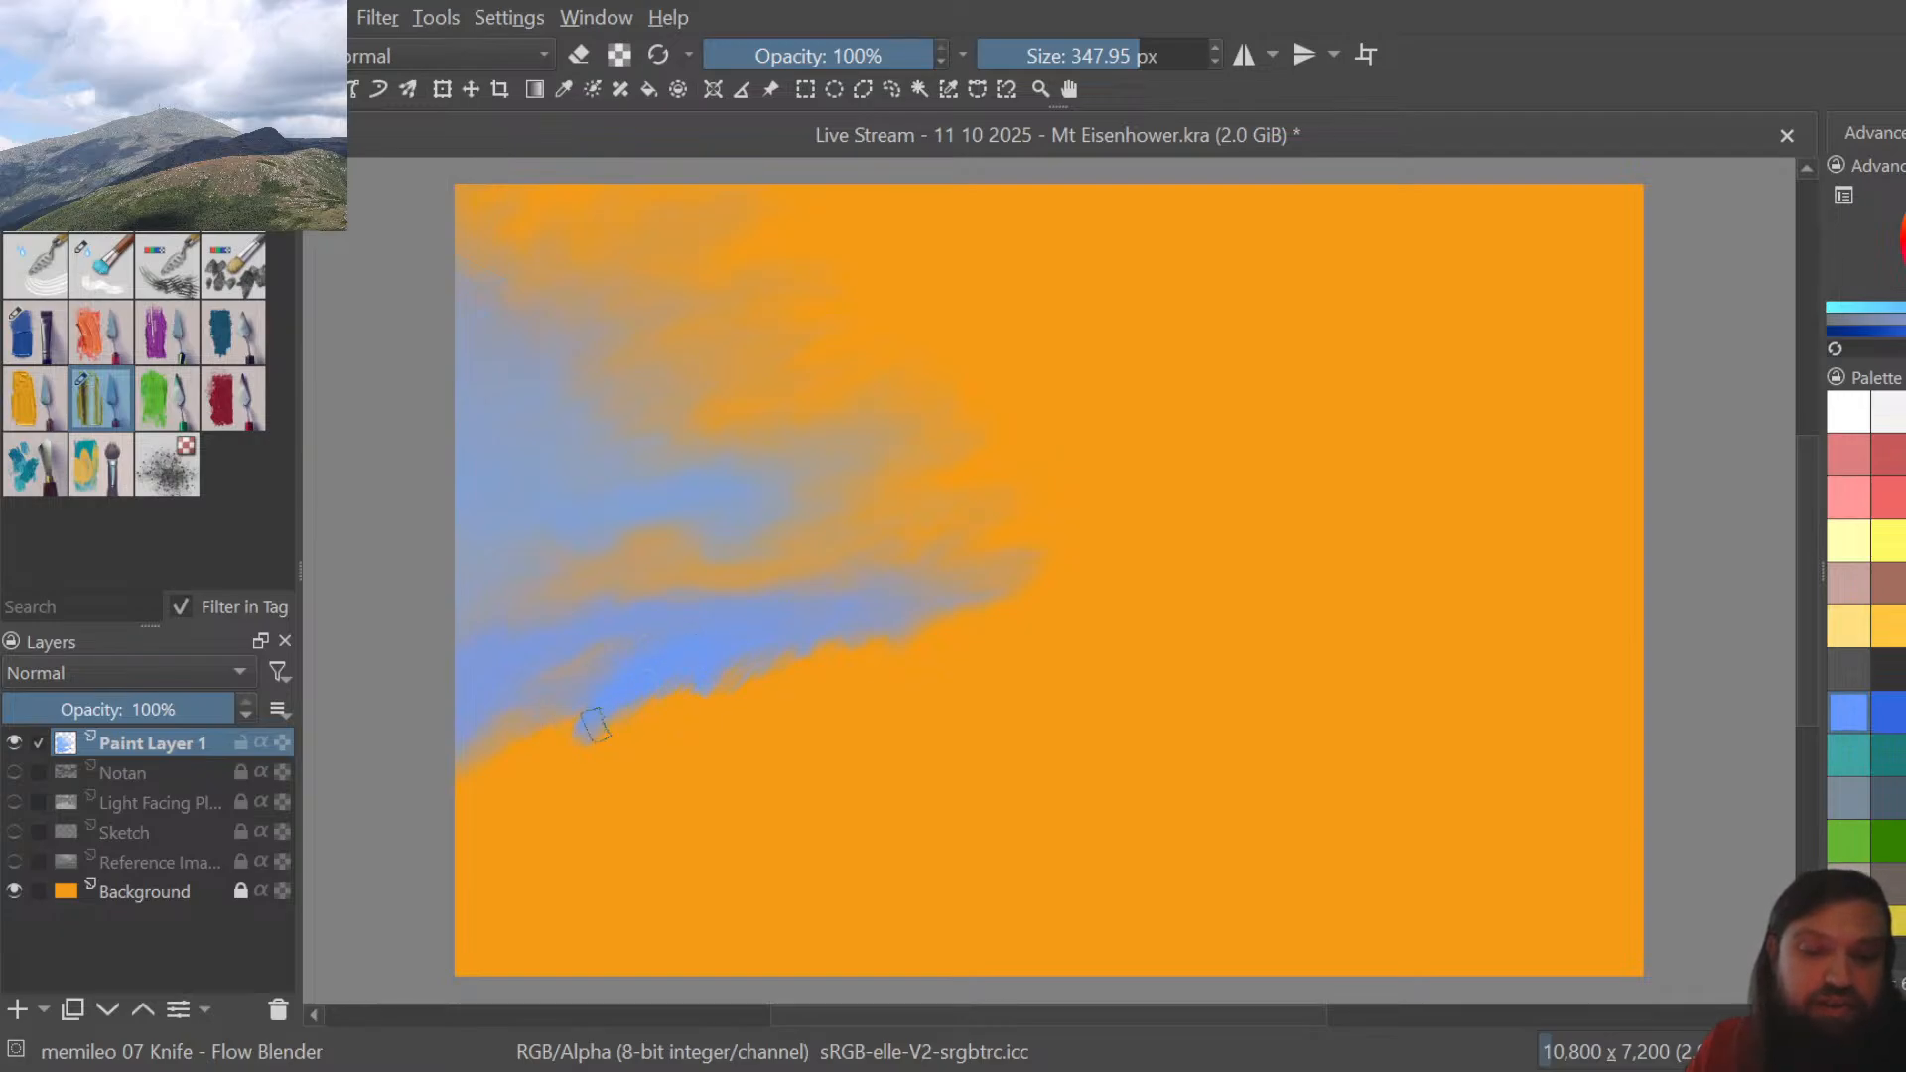
pyautogui.moveTo(685, 647)
pyautogui.mouseDown()
pyautogui.moveTo(632, 702)
pyautogui.moveTo(516, 726)
pyautogui.moveTo(561, 732)
pyautogui.mouseUp()
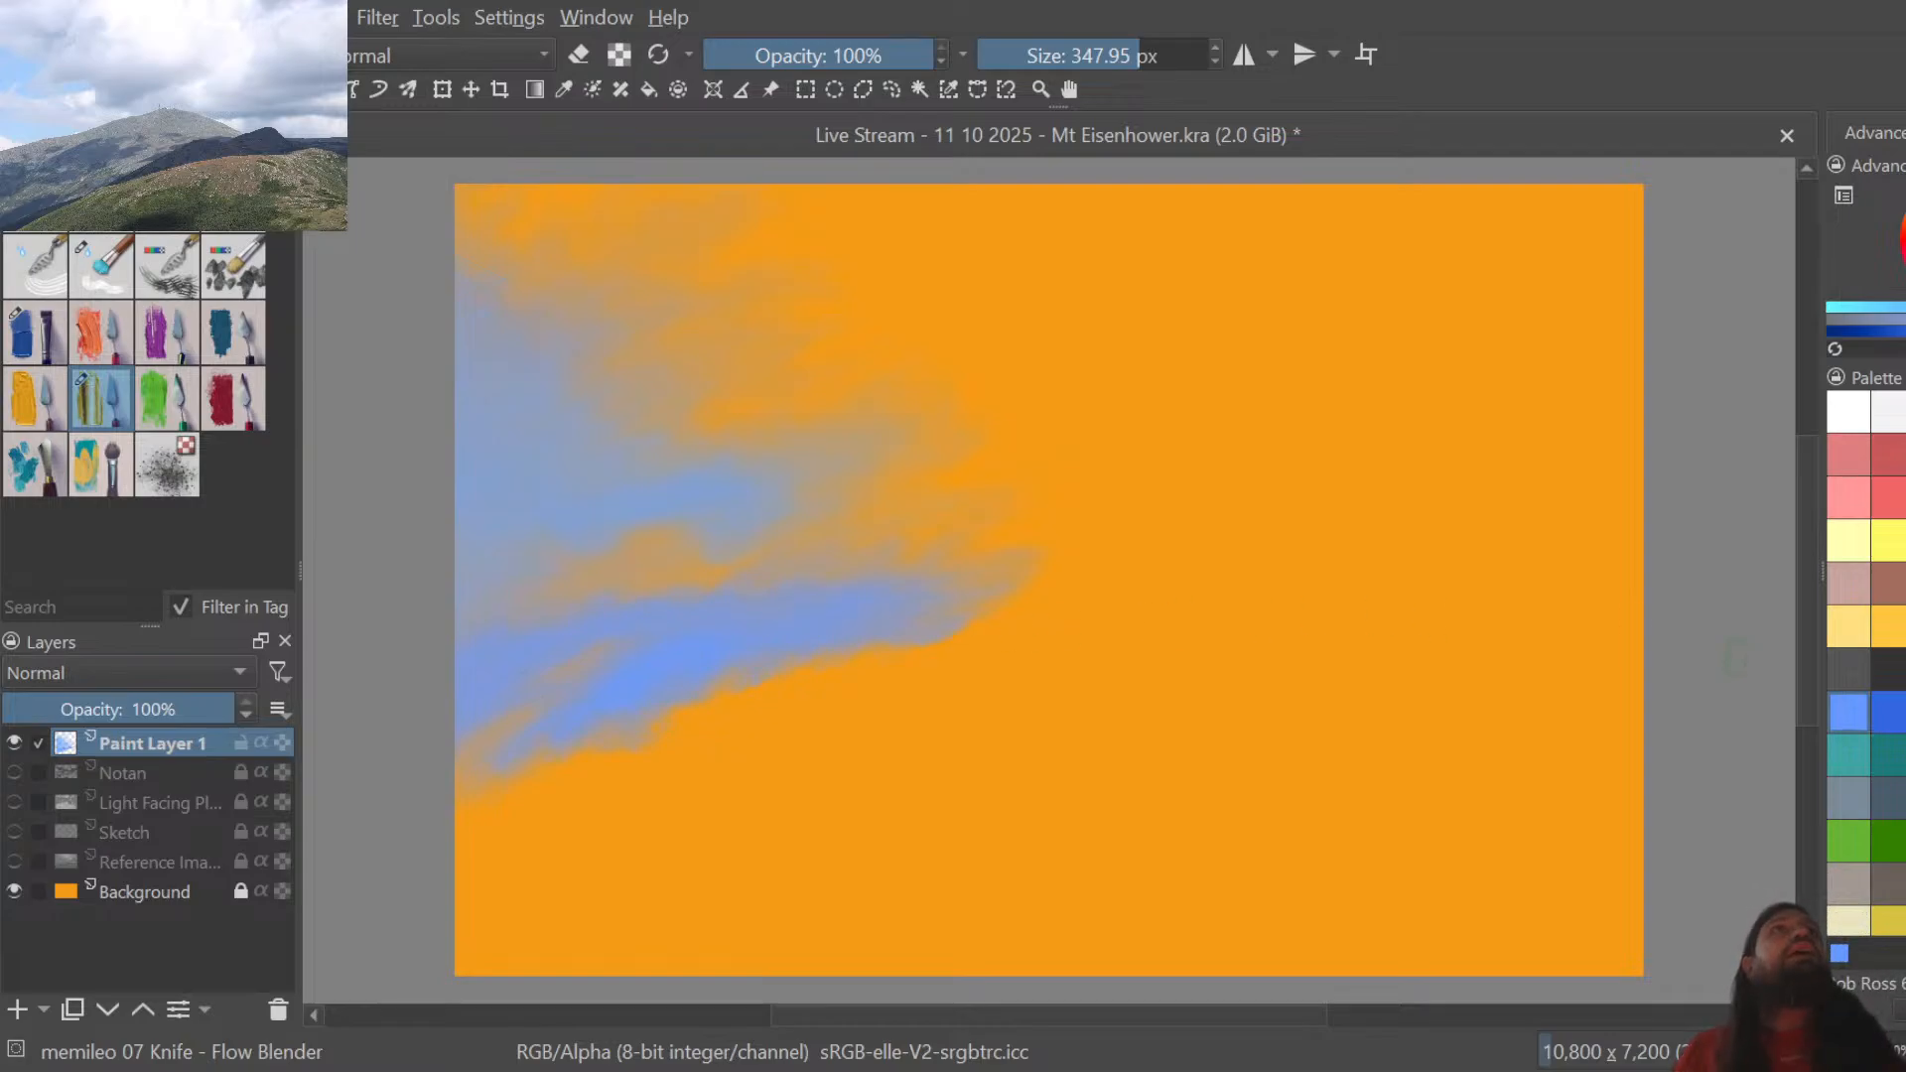
# On a new paint layer with Sketch shown, paint a white cloud in the canvas's upper-left corner using memileo 01 Brush - Flat Tip at 327.08 px
pyautogui.click(1838, 411)
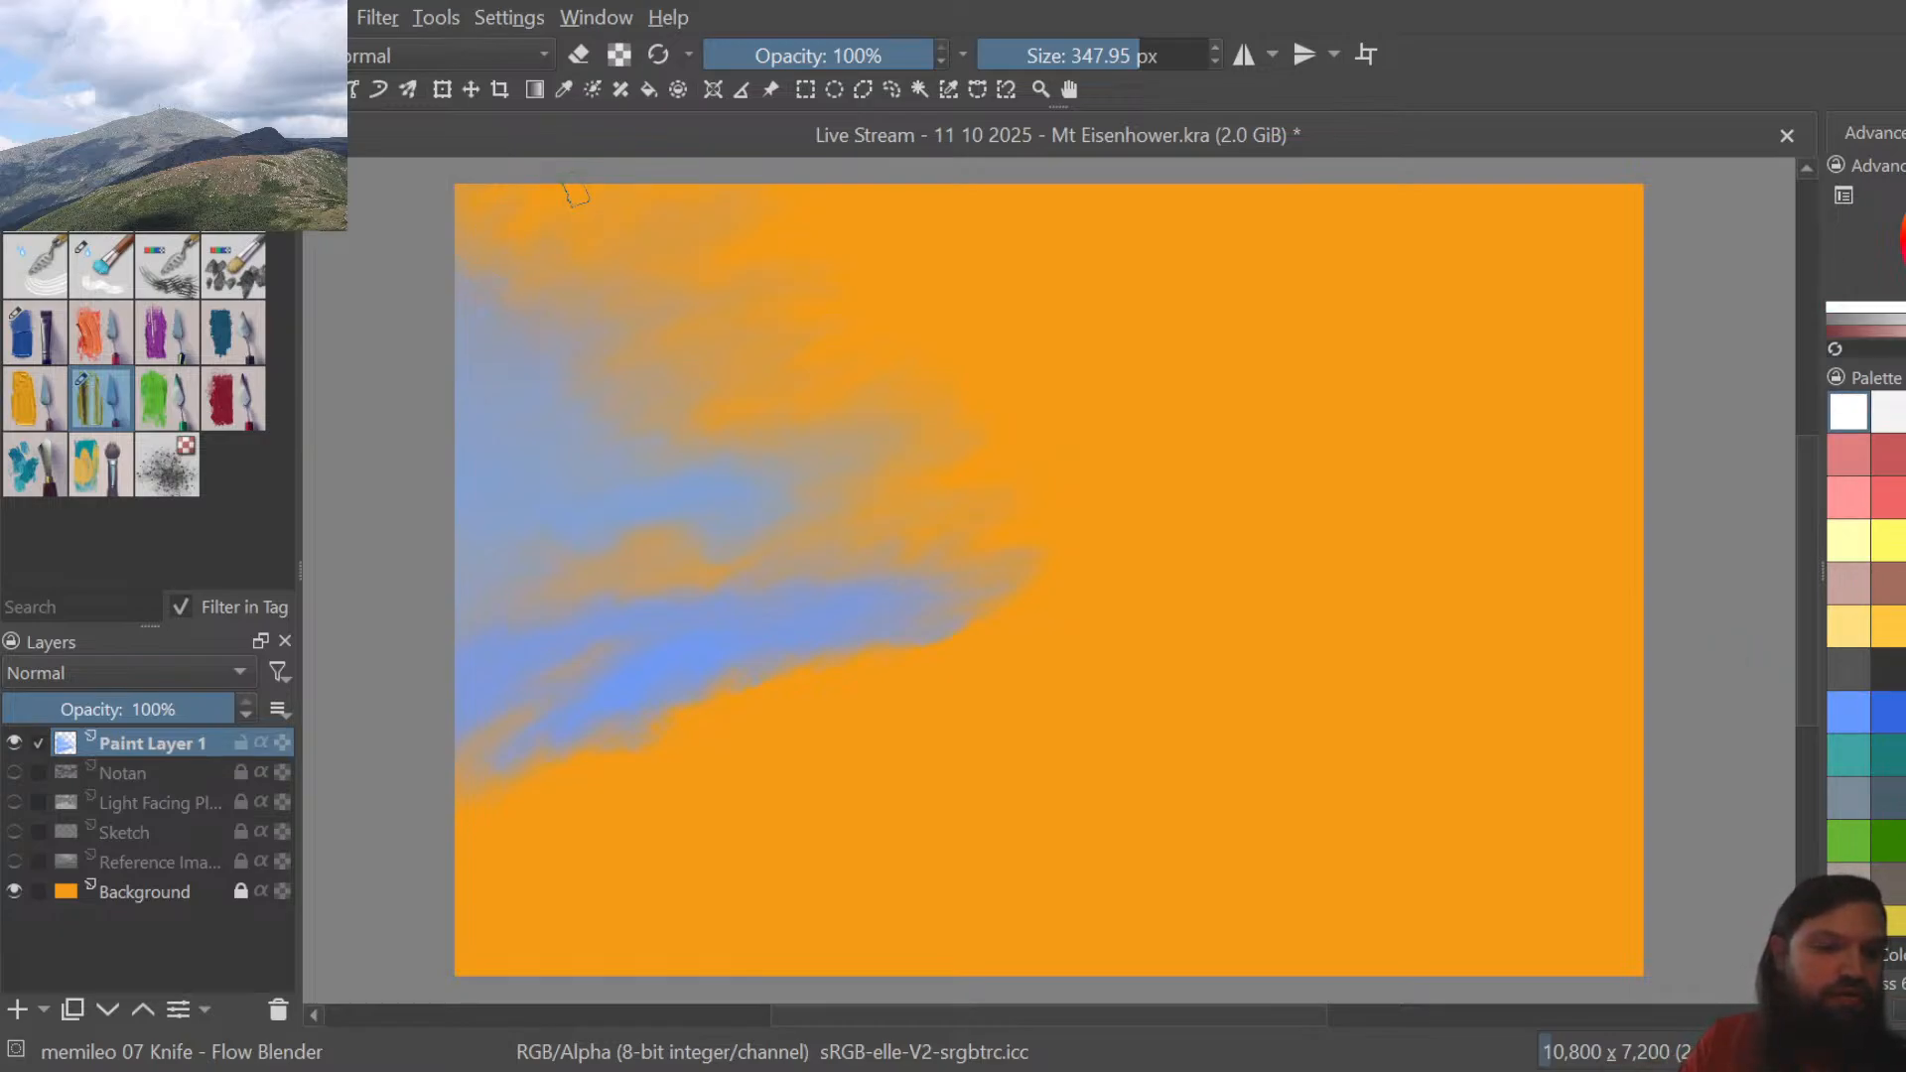
pyautogui.click(16, 1011)
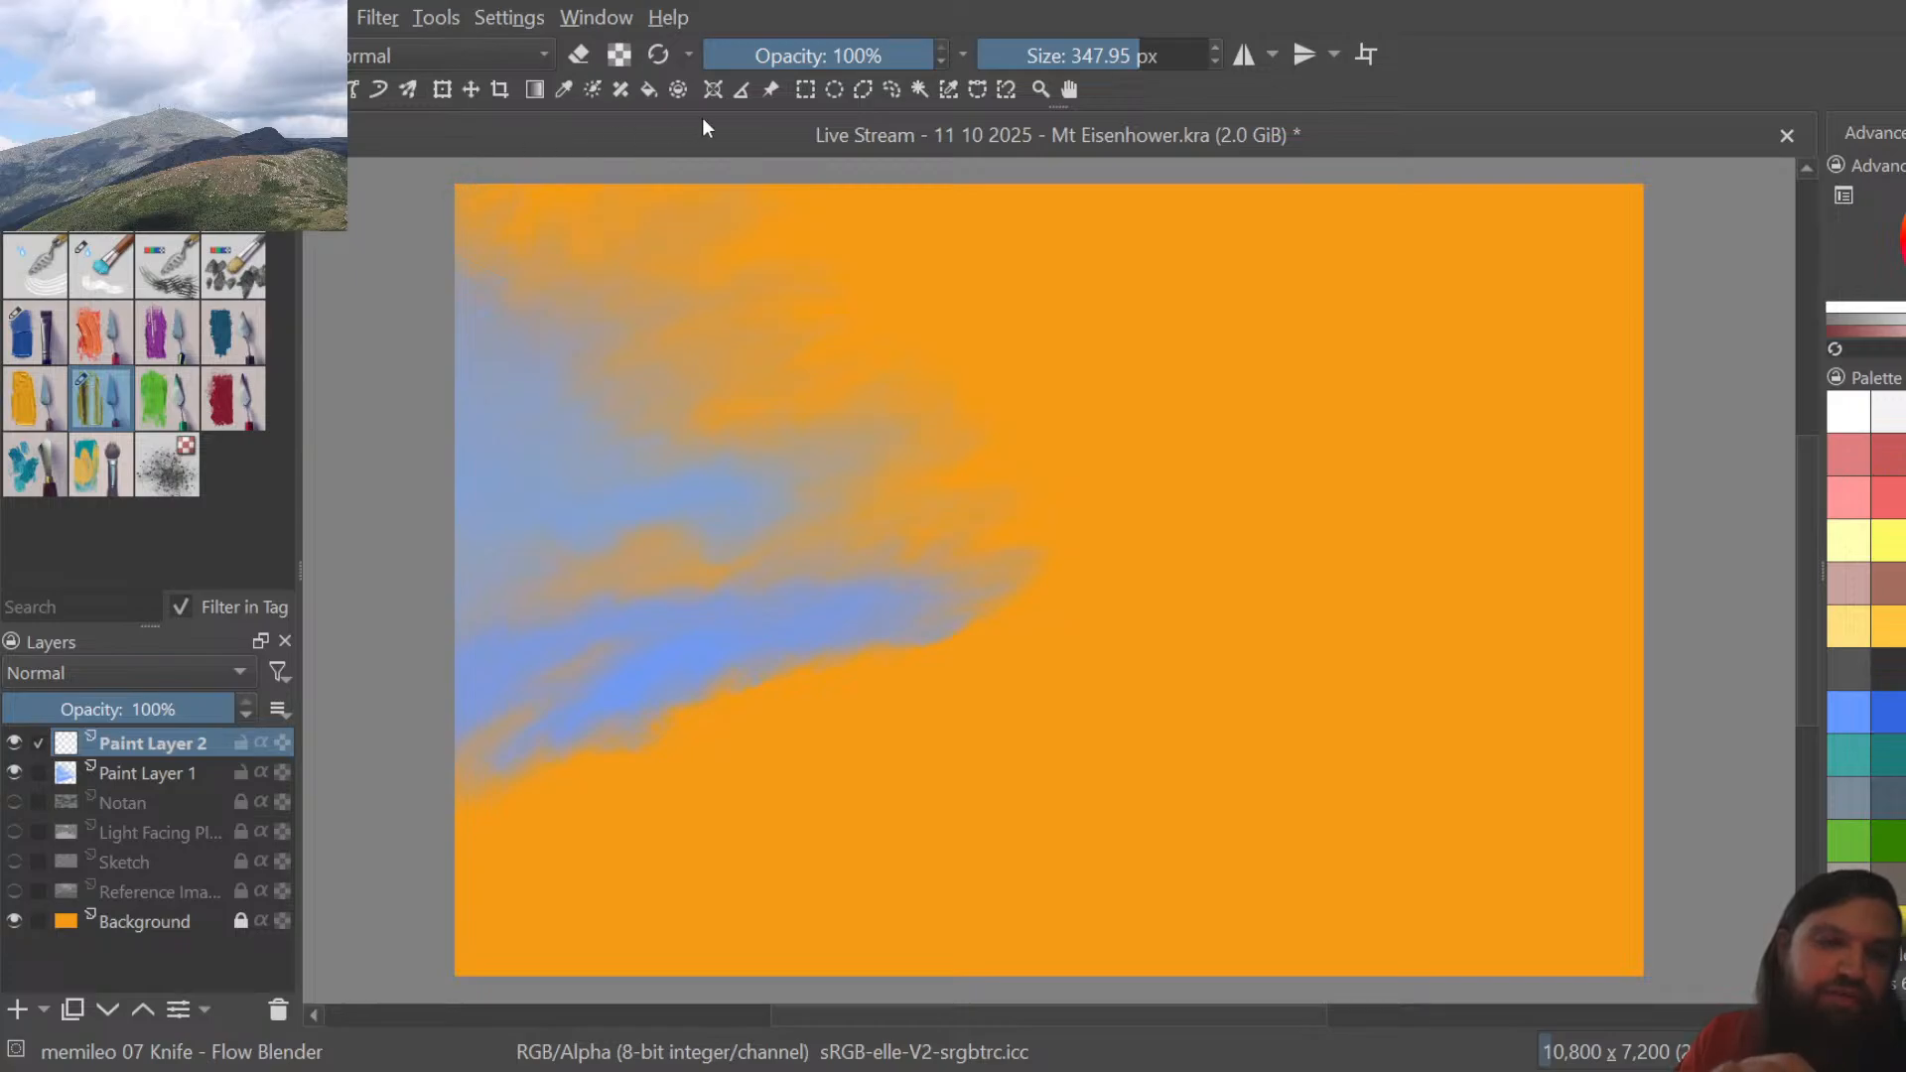
pyautogui.click(43, 330)
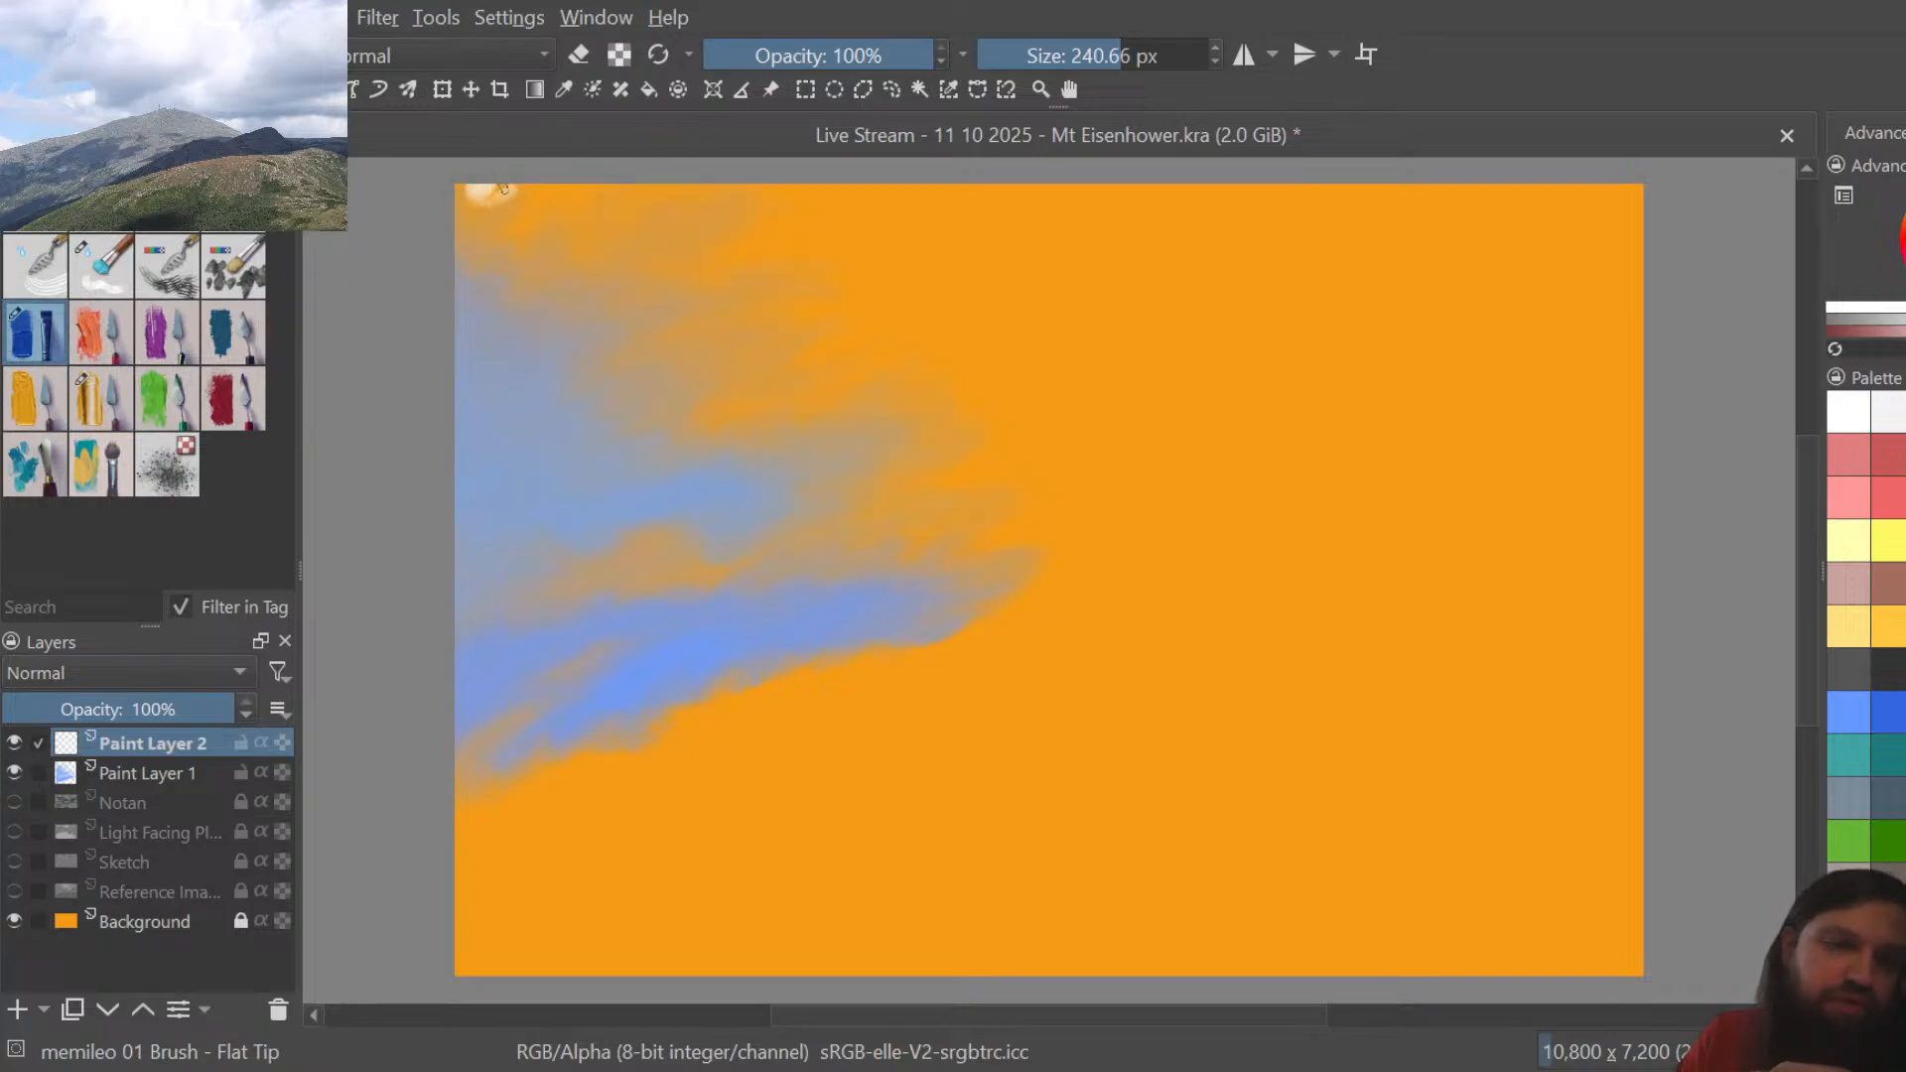
pyautogui.moveTo(494, 189)
pyautogui.mouseDown()
pyautogui.moveTo(531, 194)
pyautogui.moveTo(521, 233)
pyautogui.moveTo(531, 193)
pyautogui.moveTo(587, 187)
pyautogui.moveTo(610, 203)
pyautogui.moveTo(600, 238)
pyautogui.moveTo(581, 227)
pyautogui.moveTo(630, 220)
pyautogui.moveTo(640, 196)
pyautogui.moveTo(629, 223)
pyautogui.moveTo(690, 214)
pyautogui.mouseUp()
pyautogui.click(1134, 51)
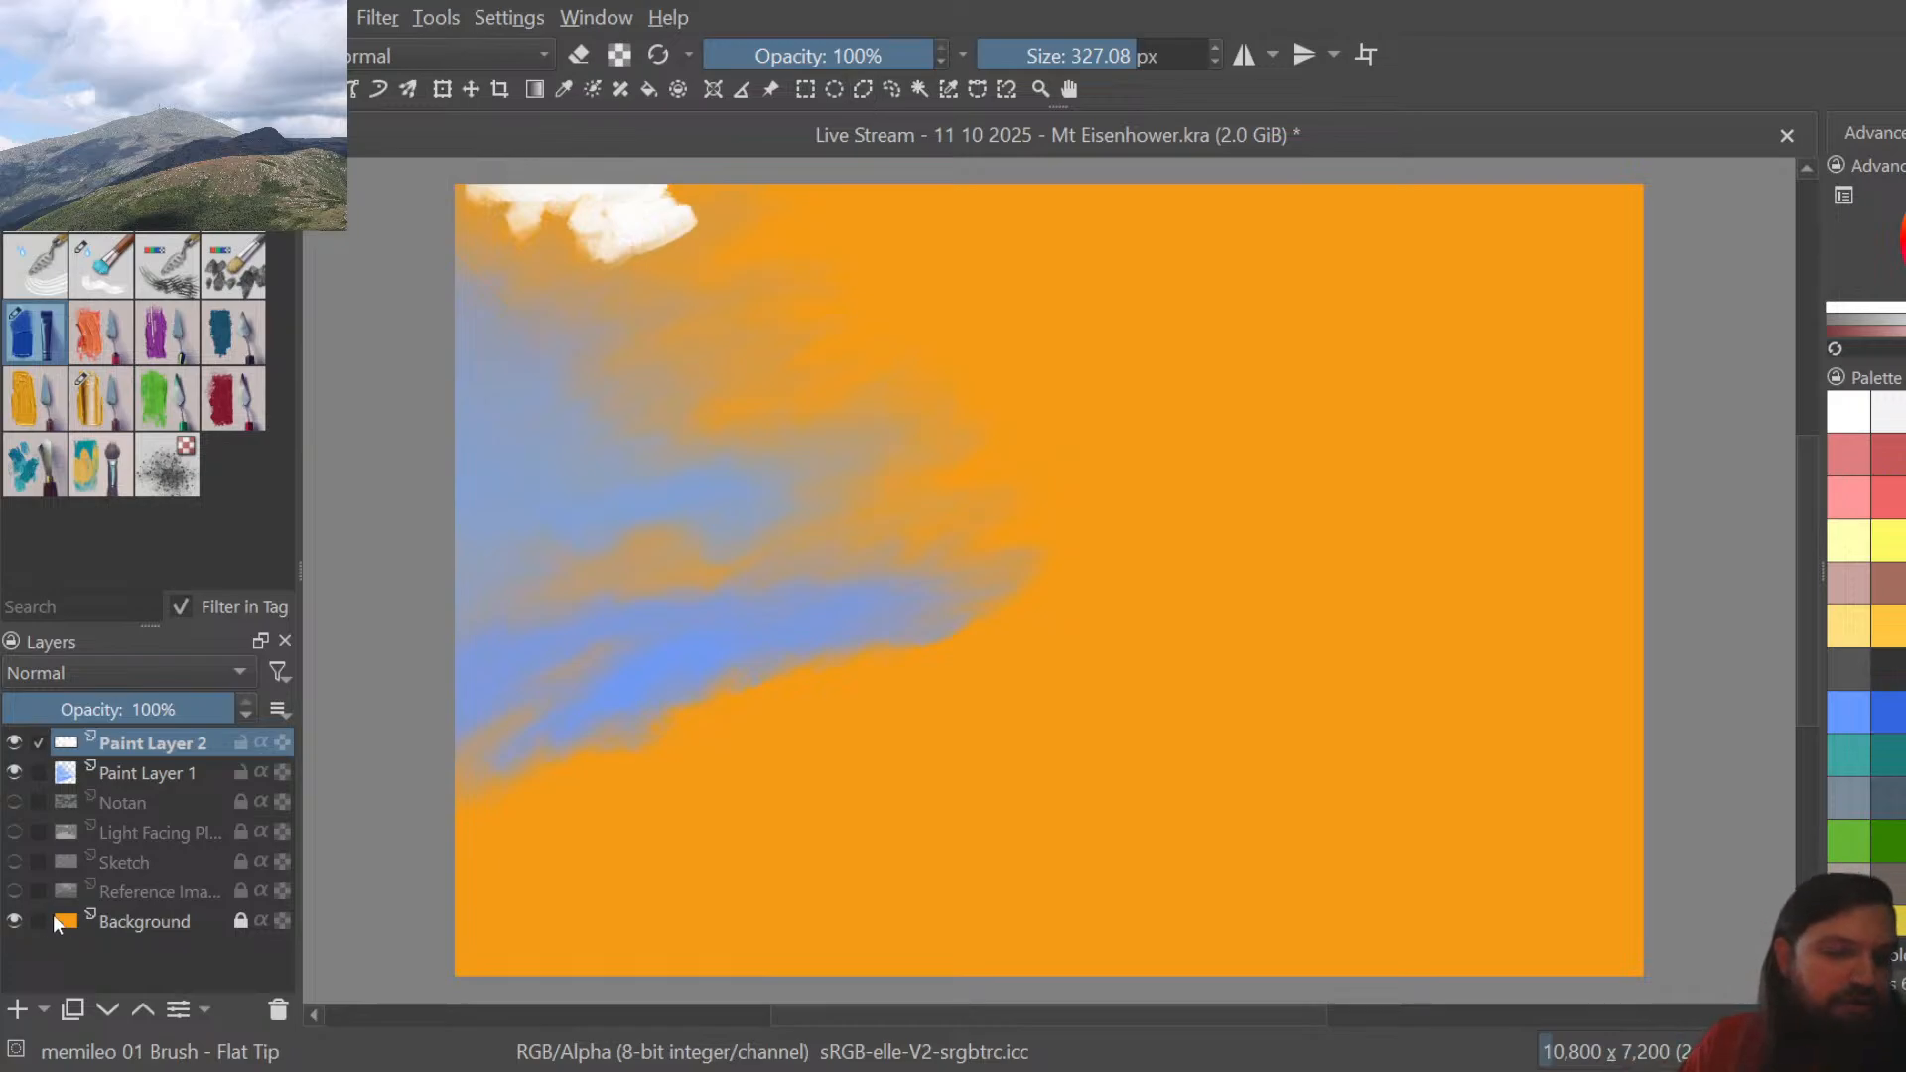
pyautogui.click(14, 859)
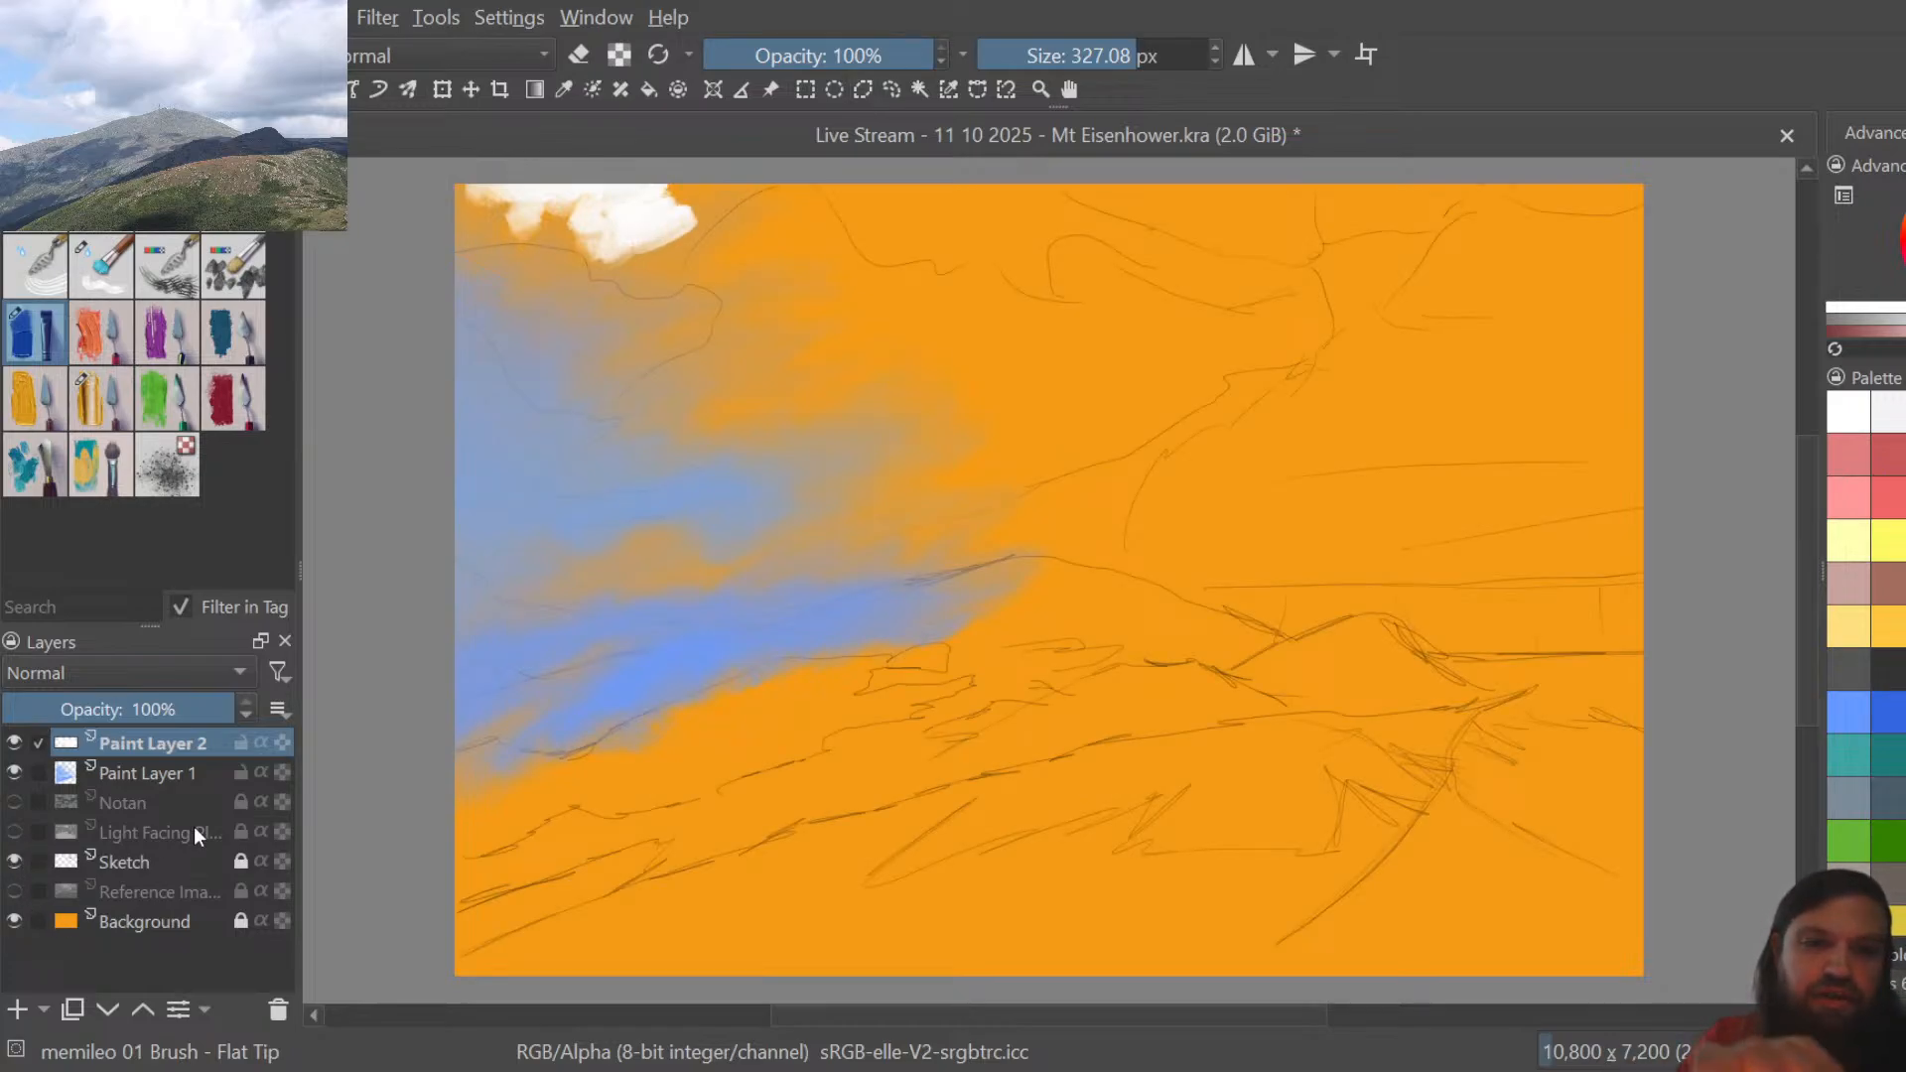
pyautogui.moveTo(606, 260)
pyautogui.mouseDown()
pyautogui.moveTo(672, 275)
pyautogui.moveTo(681, 232)
pyautogui.moveTo(662, 242)
pyautogui.moveTo(774, 186)
pyautogui.moveTo(699, 194)
pyautogui.mouseUp()
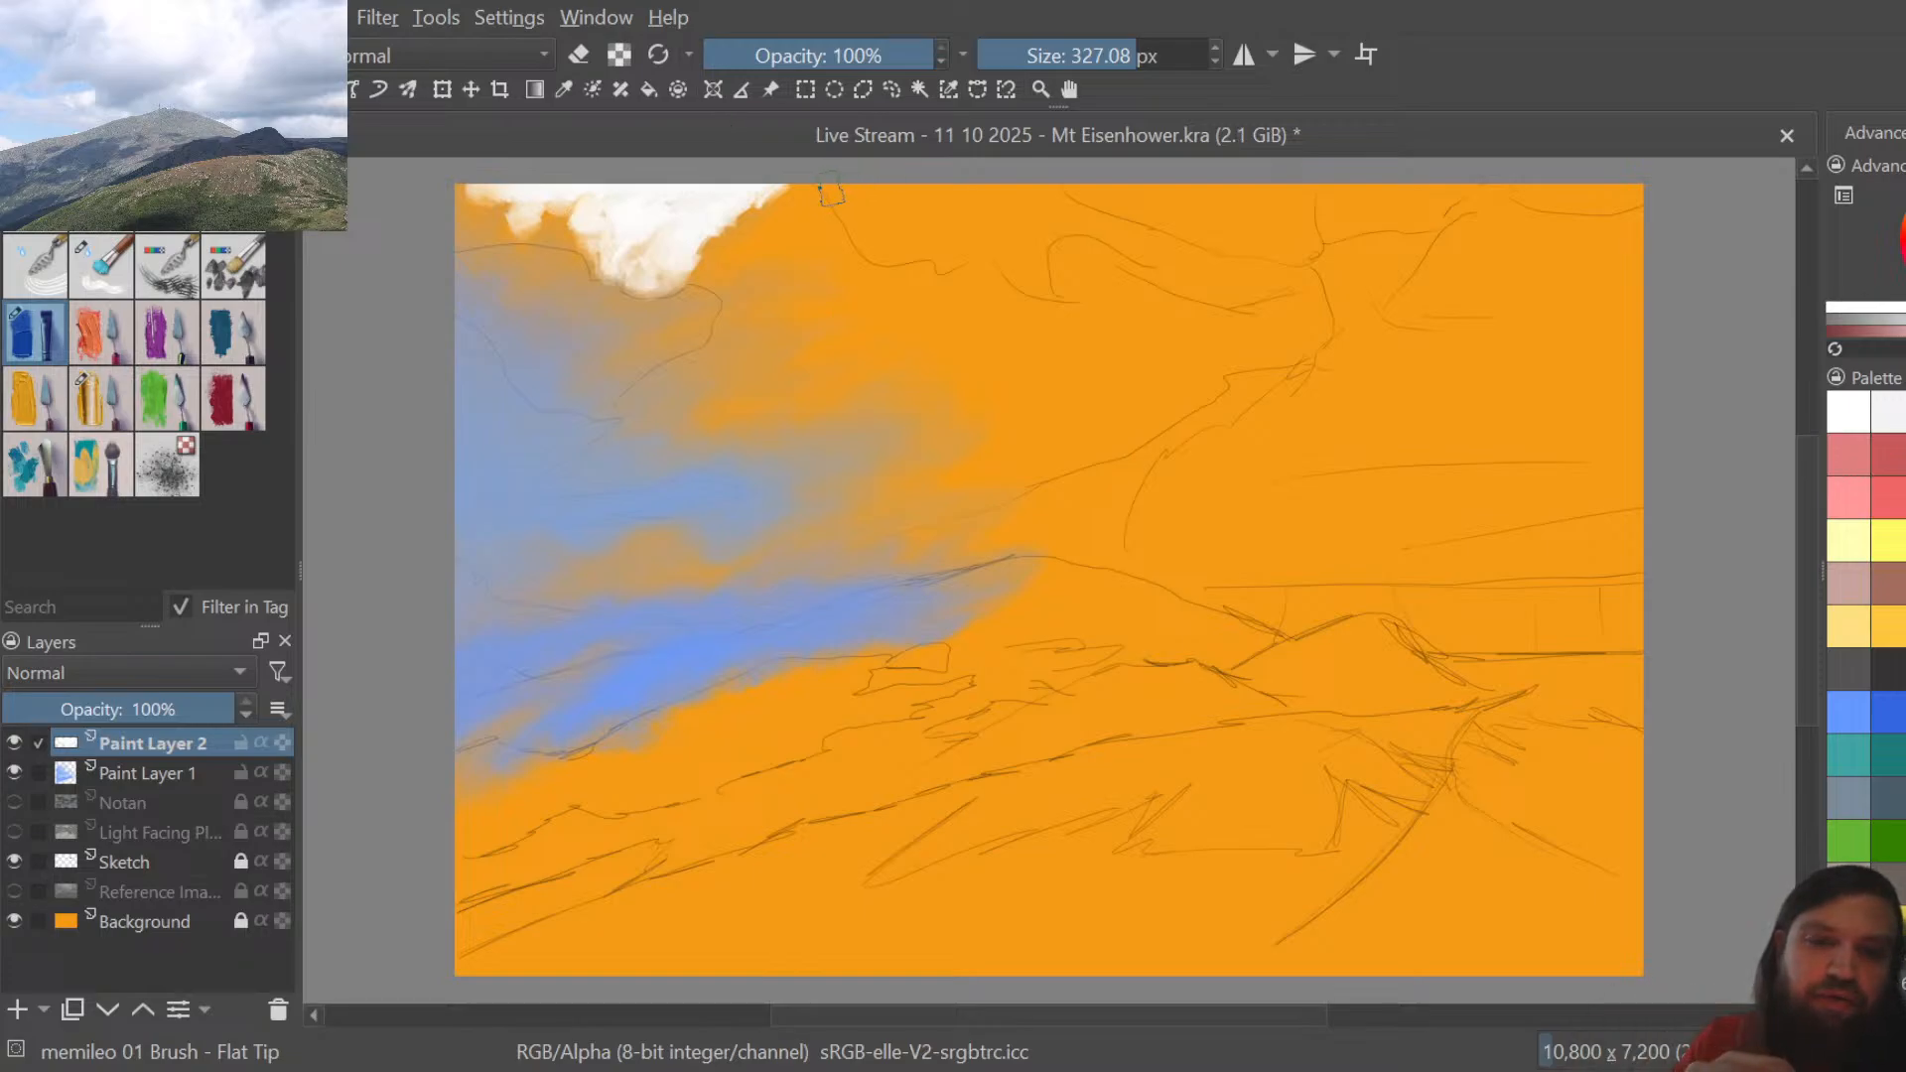
# Paint the white cloud mass along the canvas's upper centre, following the sketched cloud edge down toward the right
pyautogui.moveTo(846, 197)
pyautogui.mouseDown()
pyautogui.moveTo(911, 181)
pyautogui.moveTo(888, 207)
pyautogui.moveTo(922, 234)
pyautogui.moveTo(897, 234)
pyautogui.moveTo(951, 265)
pyautogui.moveTo(995, 246)
pyautogui.moveTo(904, 231)
pyautogui.moveTo(899, 202)
pyautogui.moveTo(968, 208)
pyautogui.mouseUp()
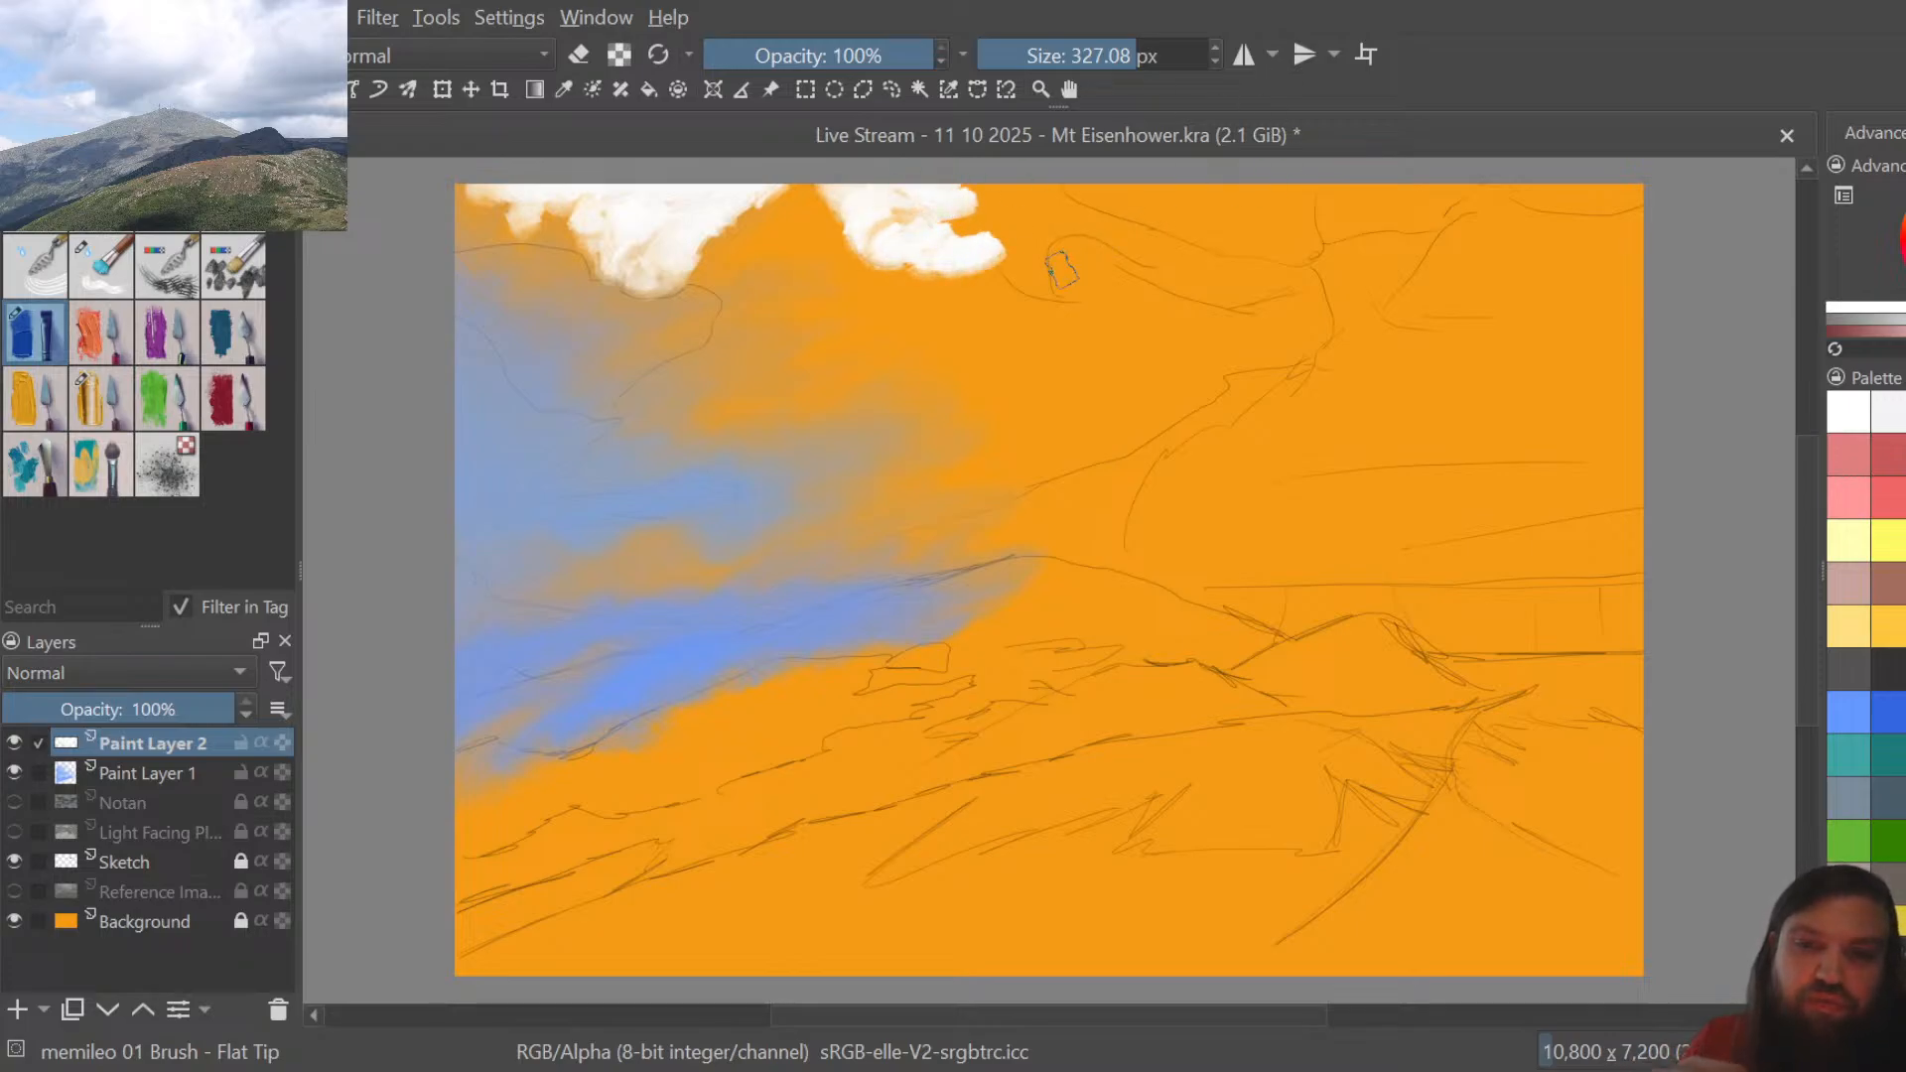
pyautogui.moveTo(1060, 273)
pyautogui.mouseDown()
pyautogui.moveTo(1031, 299)
pyautogui.moveTo(1000, 265)
pyautogui.moveTo(1062, 291)
pyautogui.moveTo(1035, 249)
pyautogui.moveTo(1072, 233)
pyautogui.mouseUp()
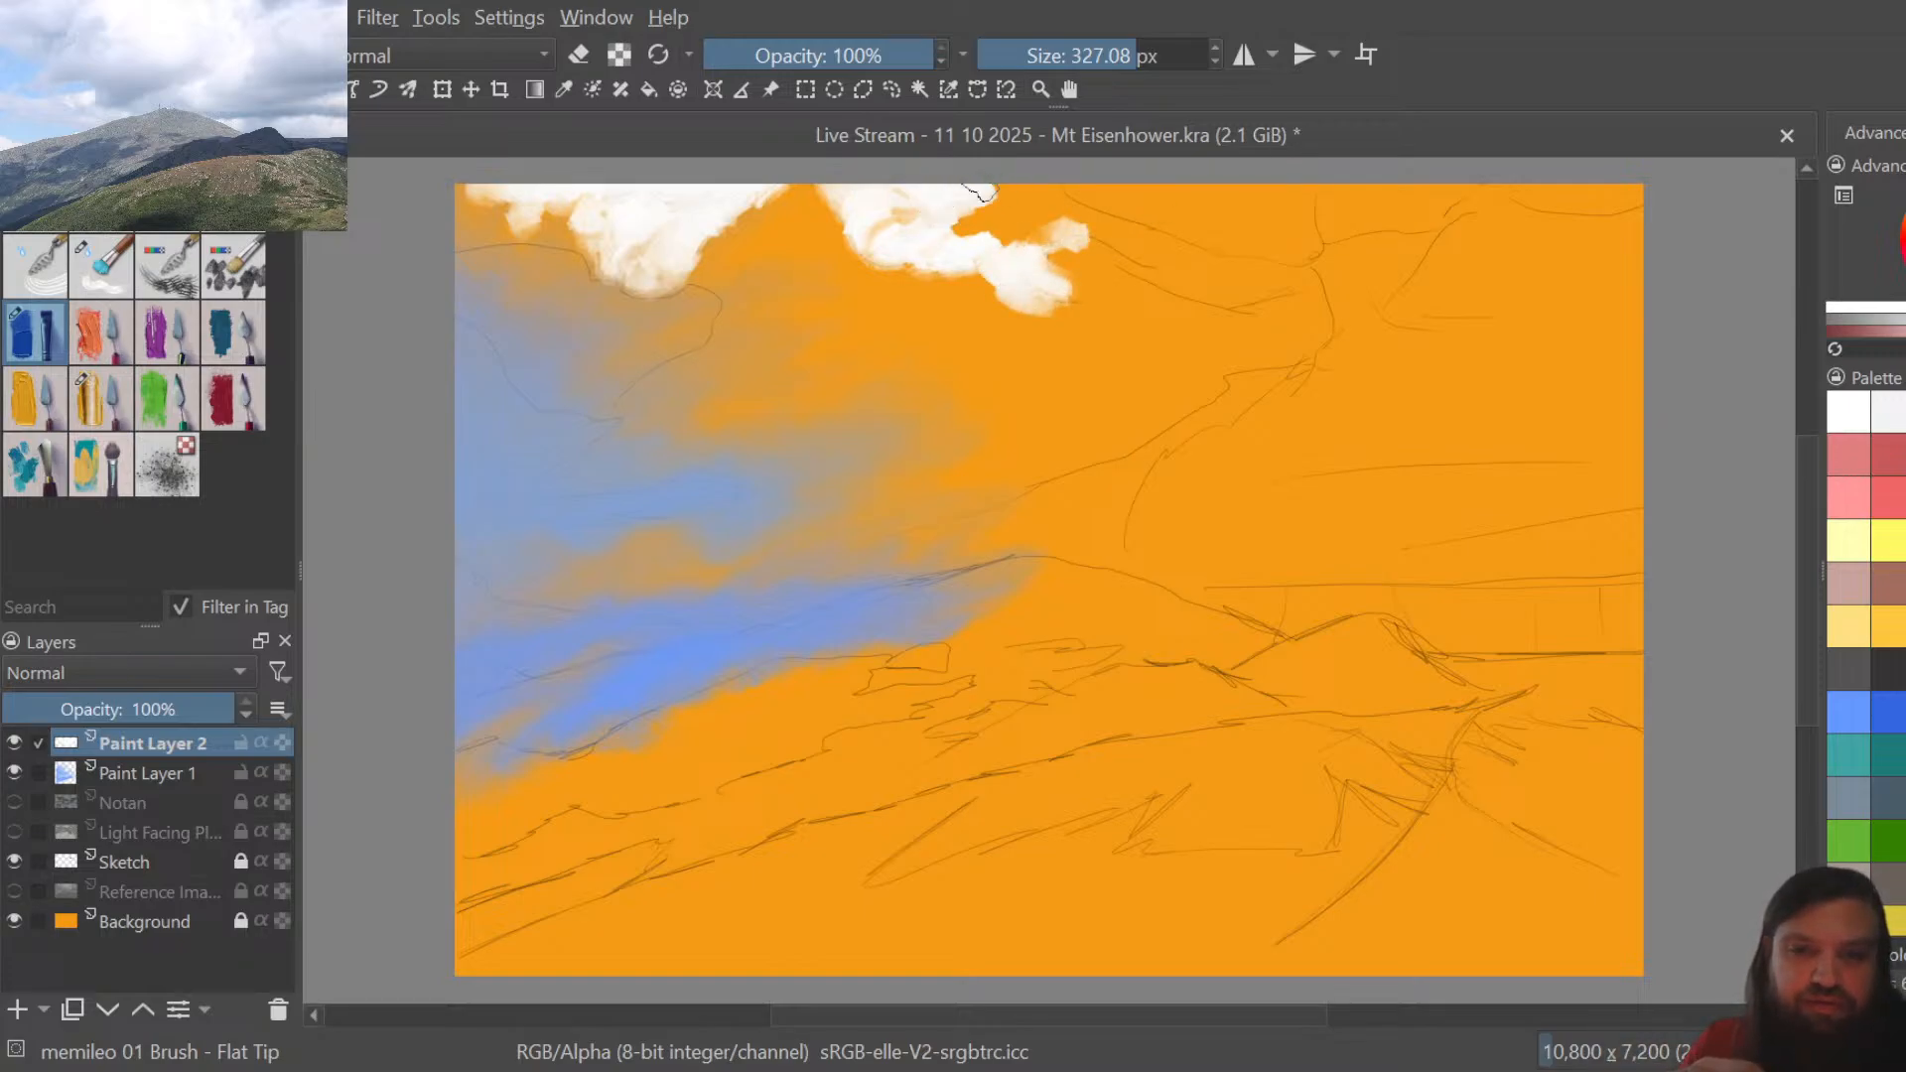
pyautogui.moveTo(1044, 191)
pyautogui.mouseDown()
pyautogui.moveTo(1160, 240)
pyautogui.moveTo(1210, 235)
pyautogui.moveTo(1161, 216)
pyautogui.moveTo(1179, 249)
pyautogui.moveTo(1139, 229)
pyautogui.moveTo(1255, 227)
pyautogui.moveTo(1250, 249)
pyautogui.moveTo(1278, 295)
pyautogui.mouseUp()
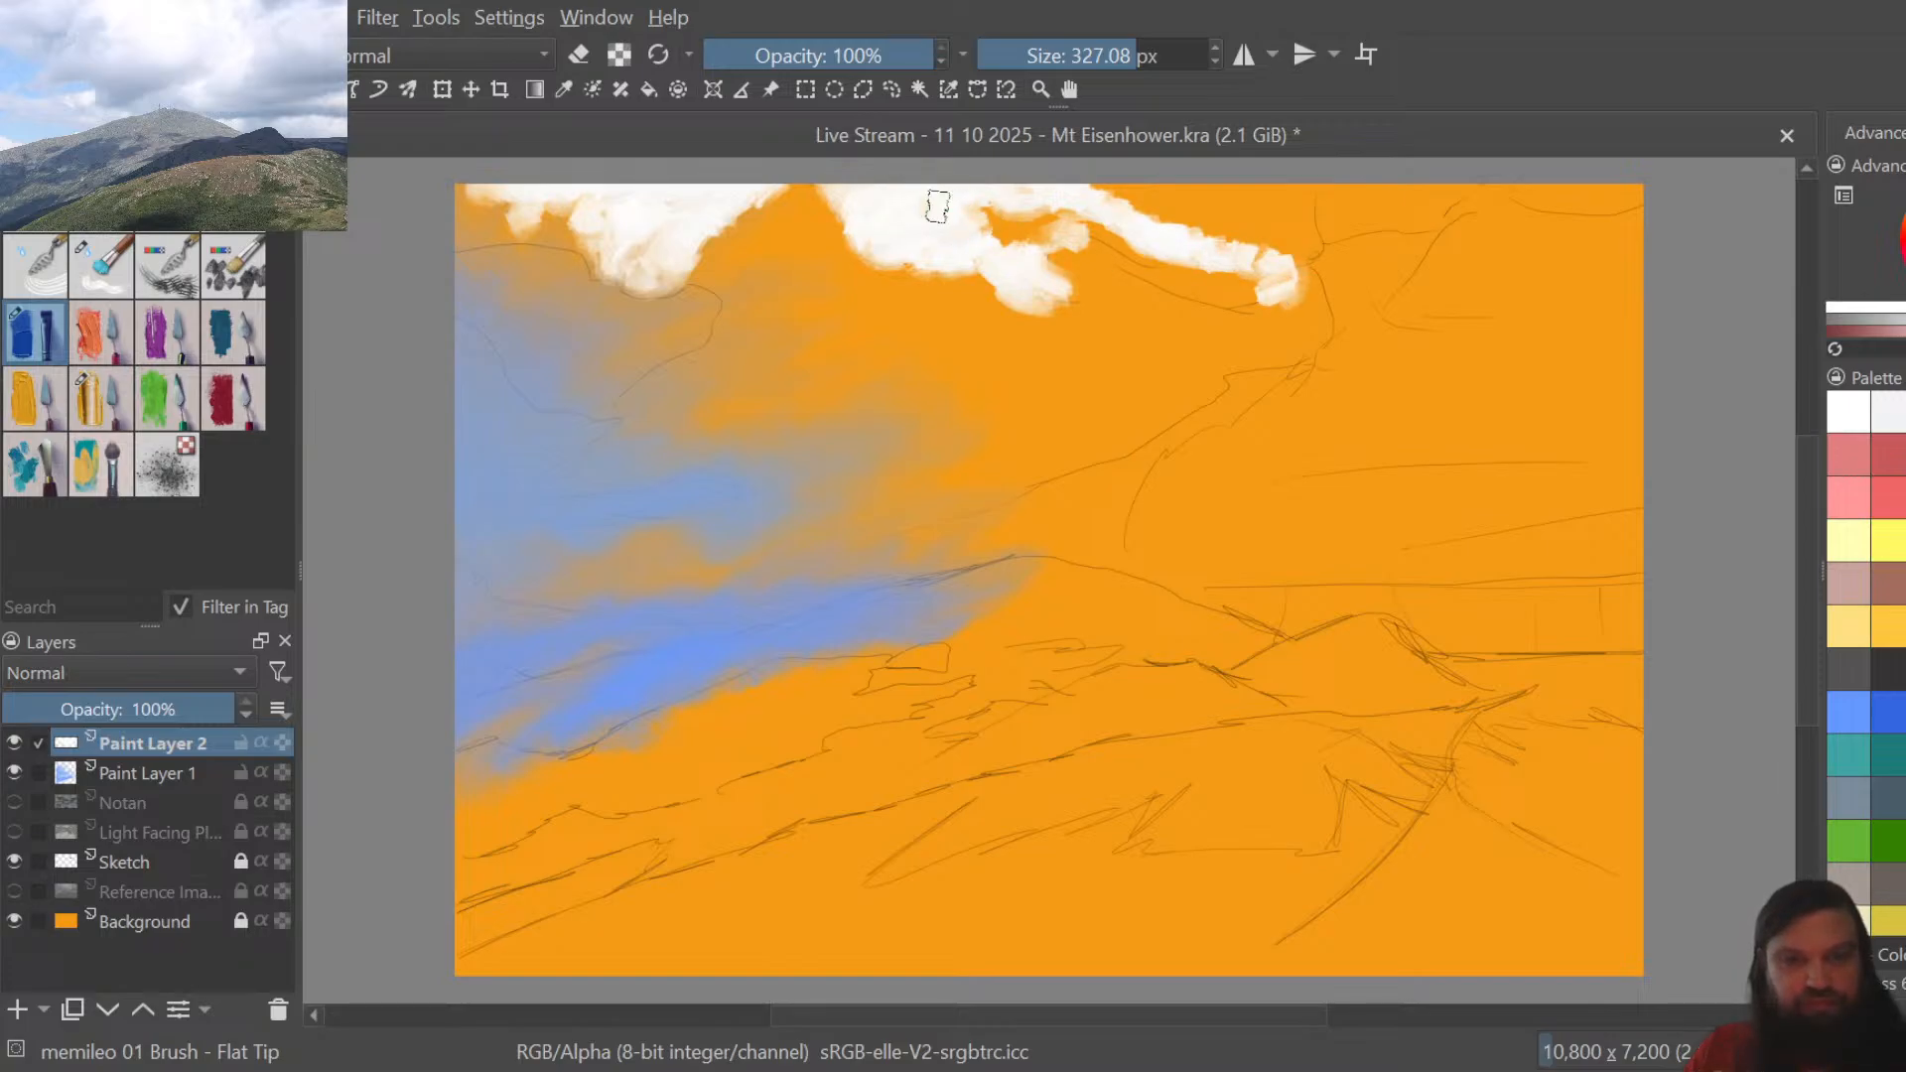
pyautogui.moveTo(968, 209)
pyautogui.mouseDown()
pyautogui.moveTo(1112, 191)
pyautogui.moveTo(1048, 204)
pyautogui.moveTo(1154, 221)
pyautogui.moveTo(1140, 226)
pyautogui.moveTo(1169, 243)
pyautogui.moveTo(1304, 191)
pyautogui.moveTo(1124, 258)
pyautogui.moveTo(1215, 281)
pyautogui.moveTo(1217, 242)
pyautogui.moveTo(1187, 260)
pyautogui.moveTo(1217, 247)
pyautogui.moveTo(1217, 300)
pyautogui.moveTo(1254, 303)
pyautogui.moveTo(1239, 289)
pyautogui.moveTo(1286, 277)
pyautogui.moveTo(1271, 268)
pyautogui.moveTo(1293, 284)
pyautogui.moveTo(1231, 326)
pyautogui.mouseUp()
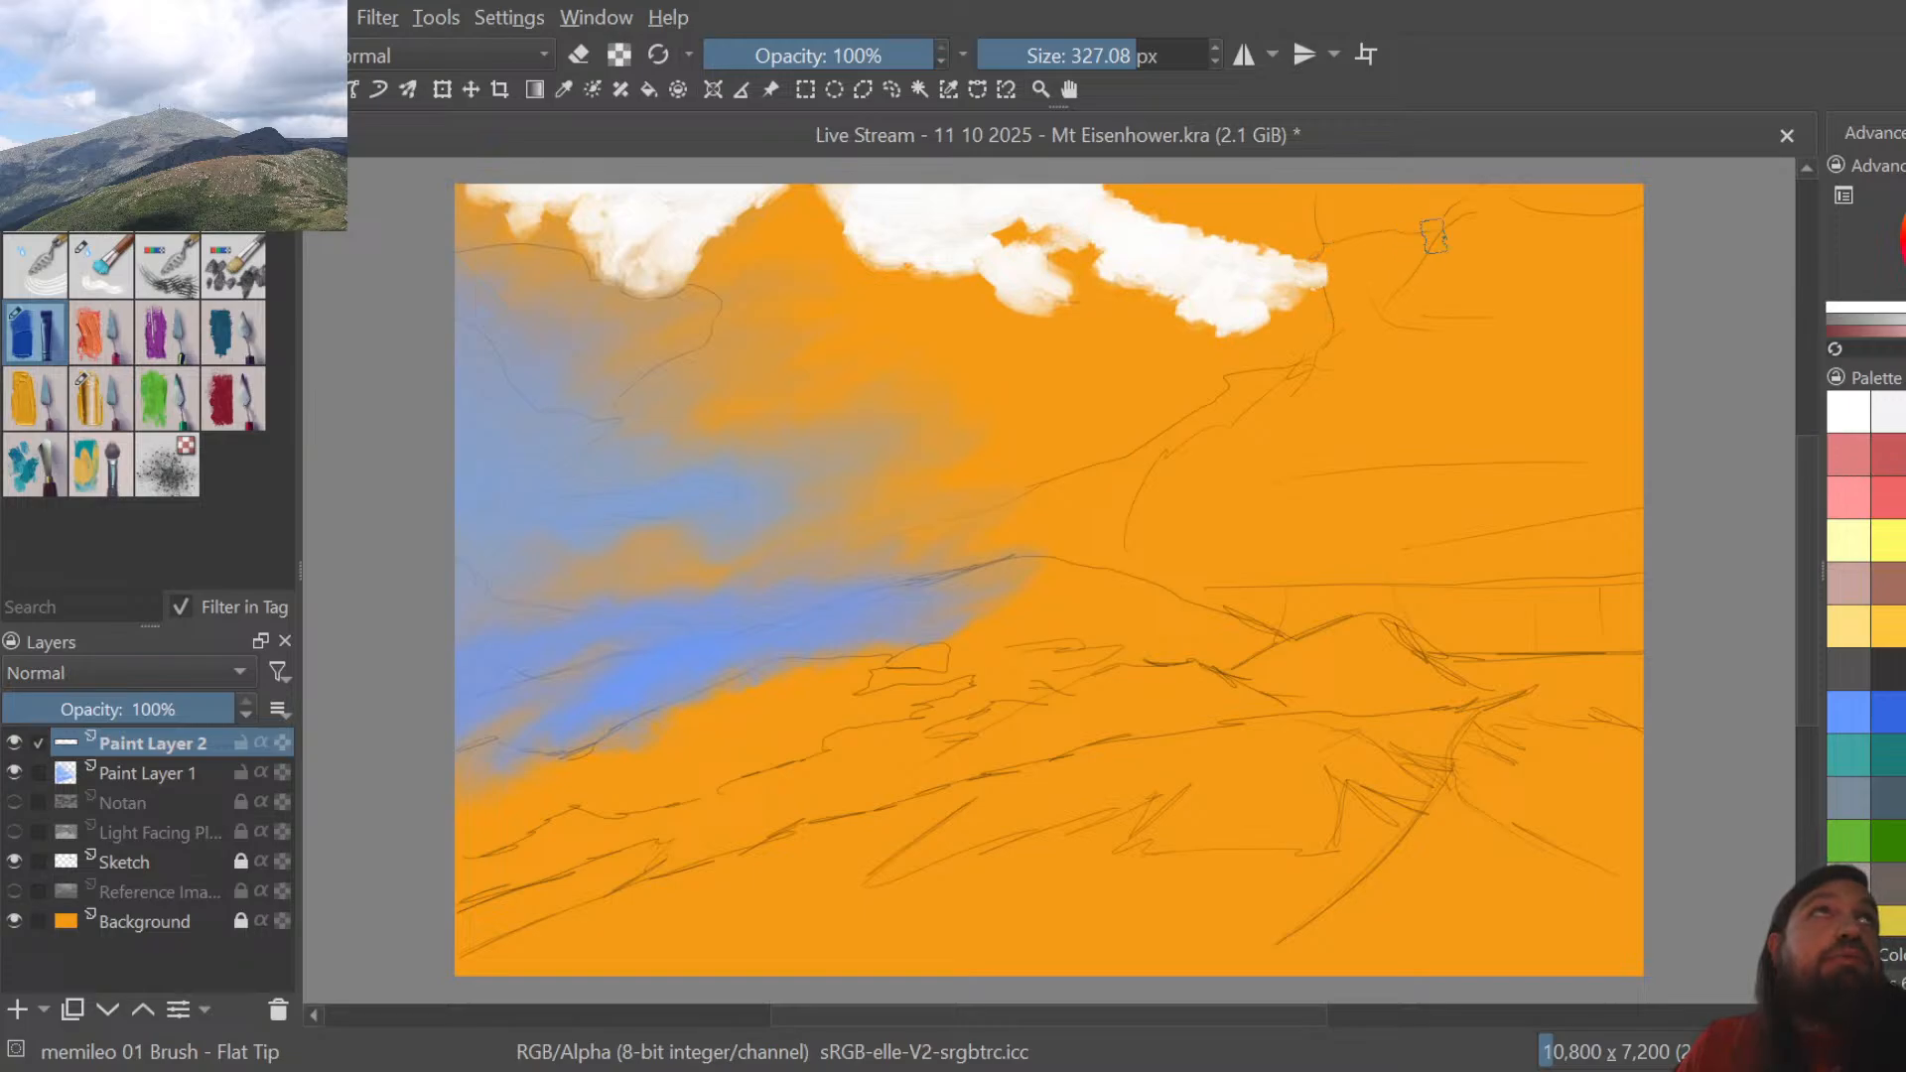
# Paint a white diagonal cloud band from the upper right down toward the mountain peak, and extend white along the upper-right canvas edge
pyautogui.moveTo(1313, 278)
pyautogui.mouseDown()
pyautogui.moveTo(1286, 372)
pyautogui.moveTo(1324, 294)
pyautogui.moveTo(1310, 273)
pyautogui.moveTo(1336, 313)
pyautogui.moveTo(1319, 340)
pyautogui.moveTo(1314, 259)
pyautogui.moveTo(1423, 229)
pyautogui.moveTo(1380, 251)
pyautogui.moveTo(1417, 244)
pyautogui.moveTo(1371, 315)
pyautogui.moveTo(1353, 314)
pyautogui.moveTo(1367, 268)
pyautogui.moveTo(1410, 257)
pyautogui.moveTo(1342, 258)
pyautogui.moveTo(1366, 291)
pyautogui.moveTo(1239, 381)
pyautogui.moveTo(1390, 327)
pyautogui.mouseUp()
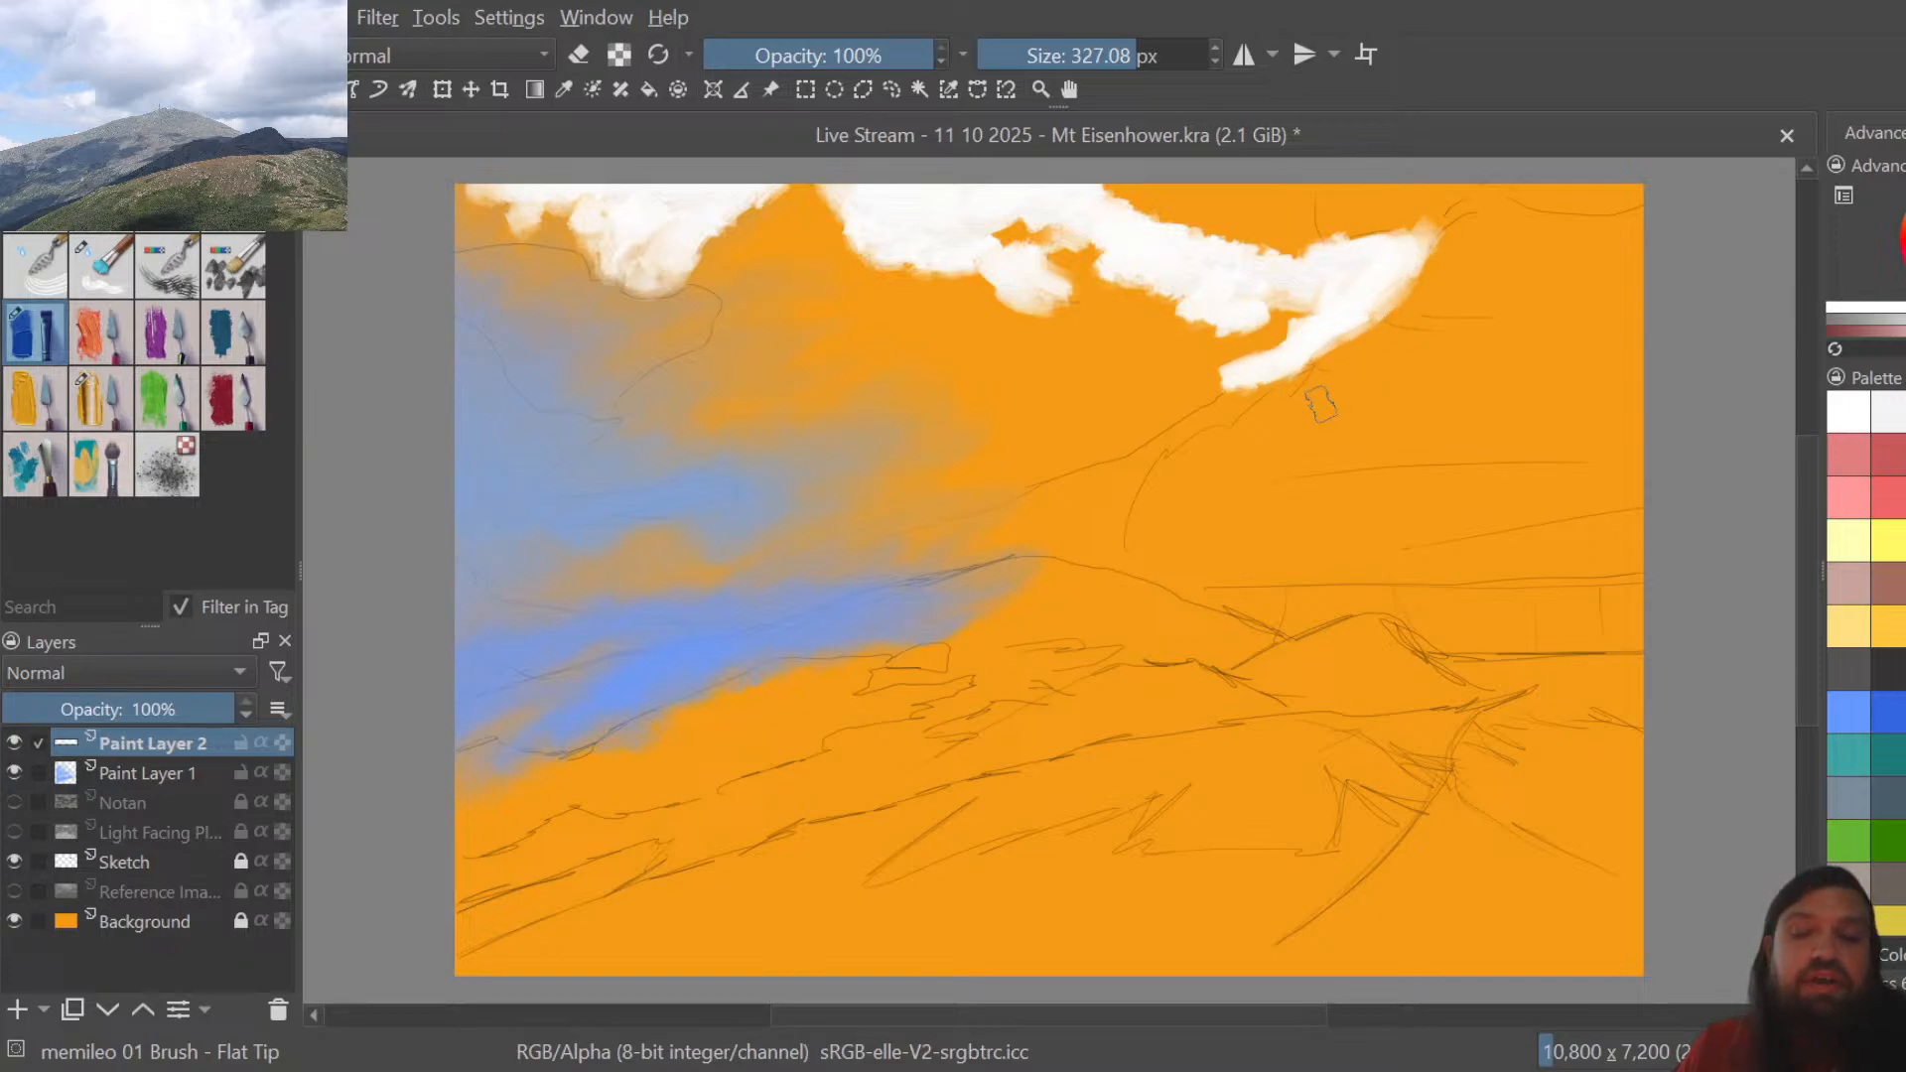
pyautogui.moveTo(1037, 494)
pyautogui.mouseDown()
pyautogui.moveTo(1273, 380)
pyautogui.moveTo(1200, 421)
pyautogui.moveTo(1118, 521)
pyautogui.moveTo(1090, 483)
pyautogui.mouseUp()
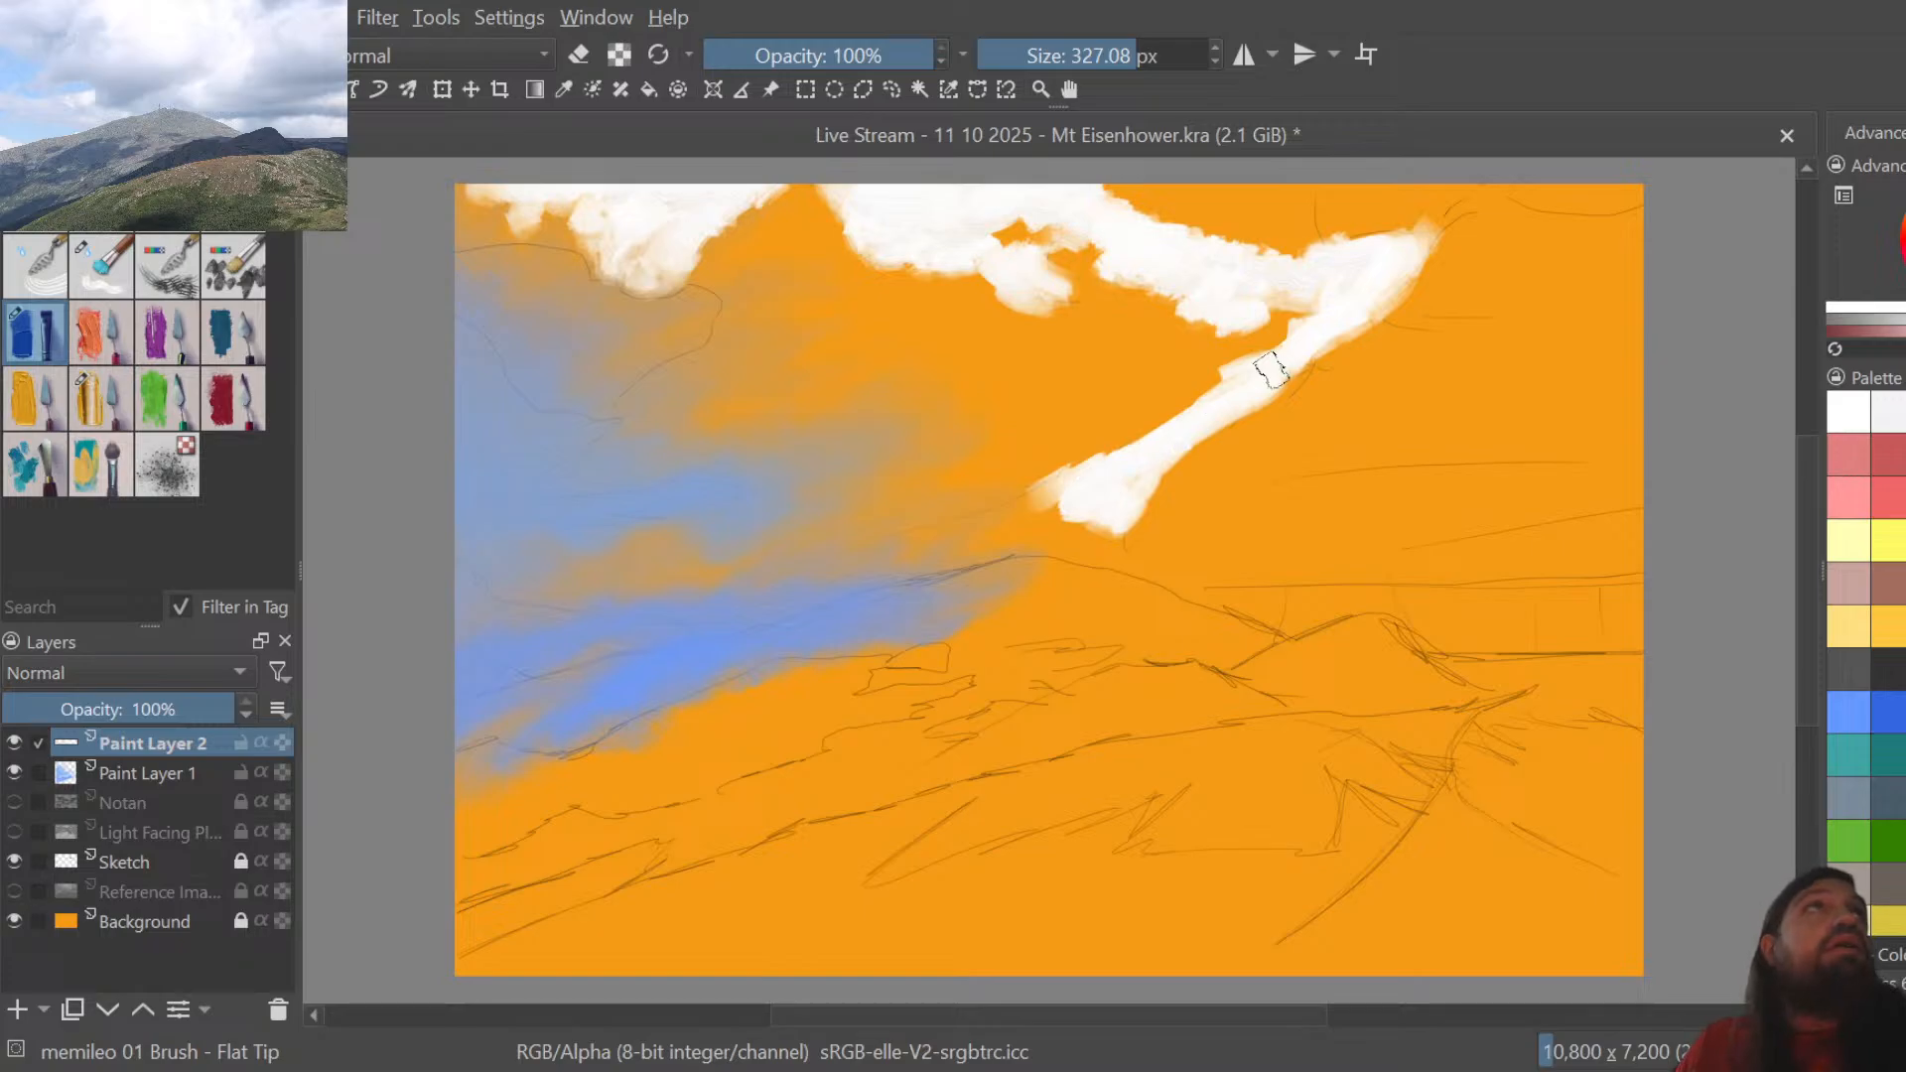
pyautogui.moveTo(1437, 228)
pyautogui.mouseDown()
pyautogui.moveTo(1448, 206)
pyautogui.moveTo(1505, 193)
pyautogui.moveTo(1597, 196)
pyautogui.mouseUp()
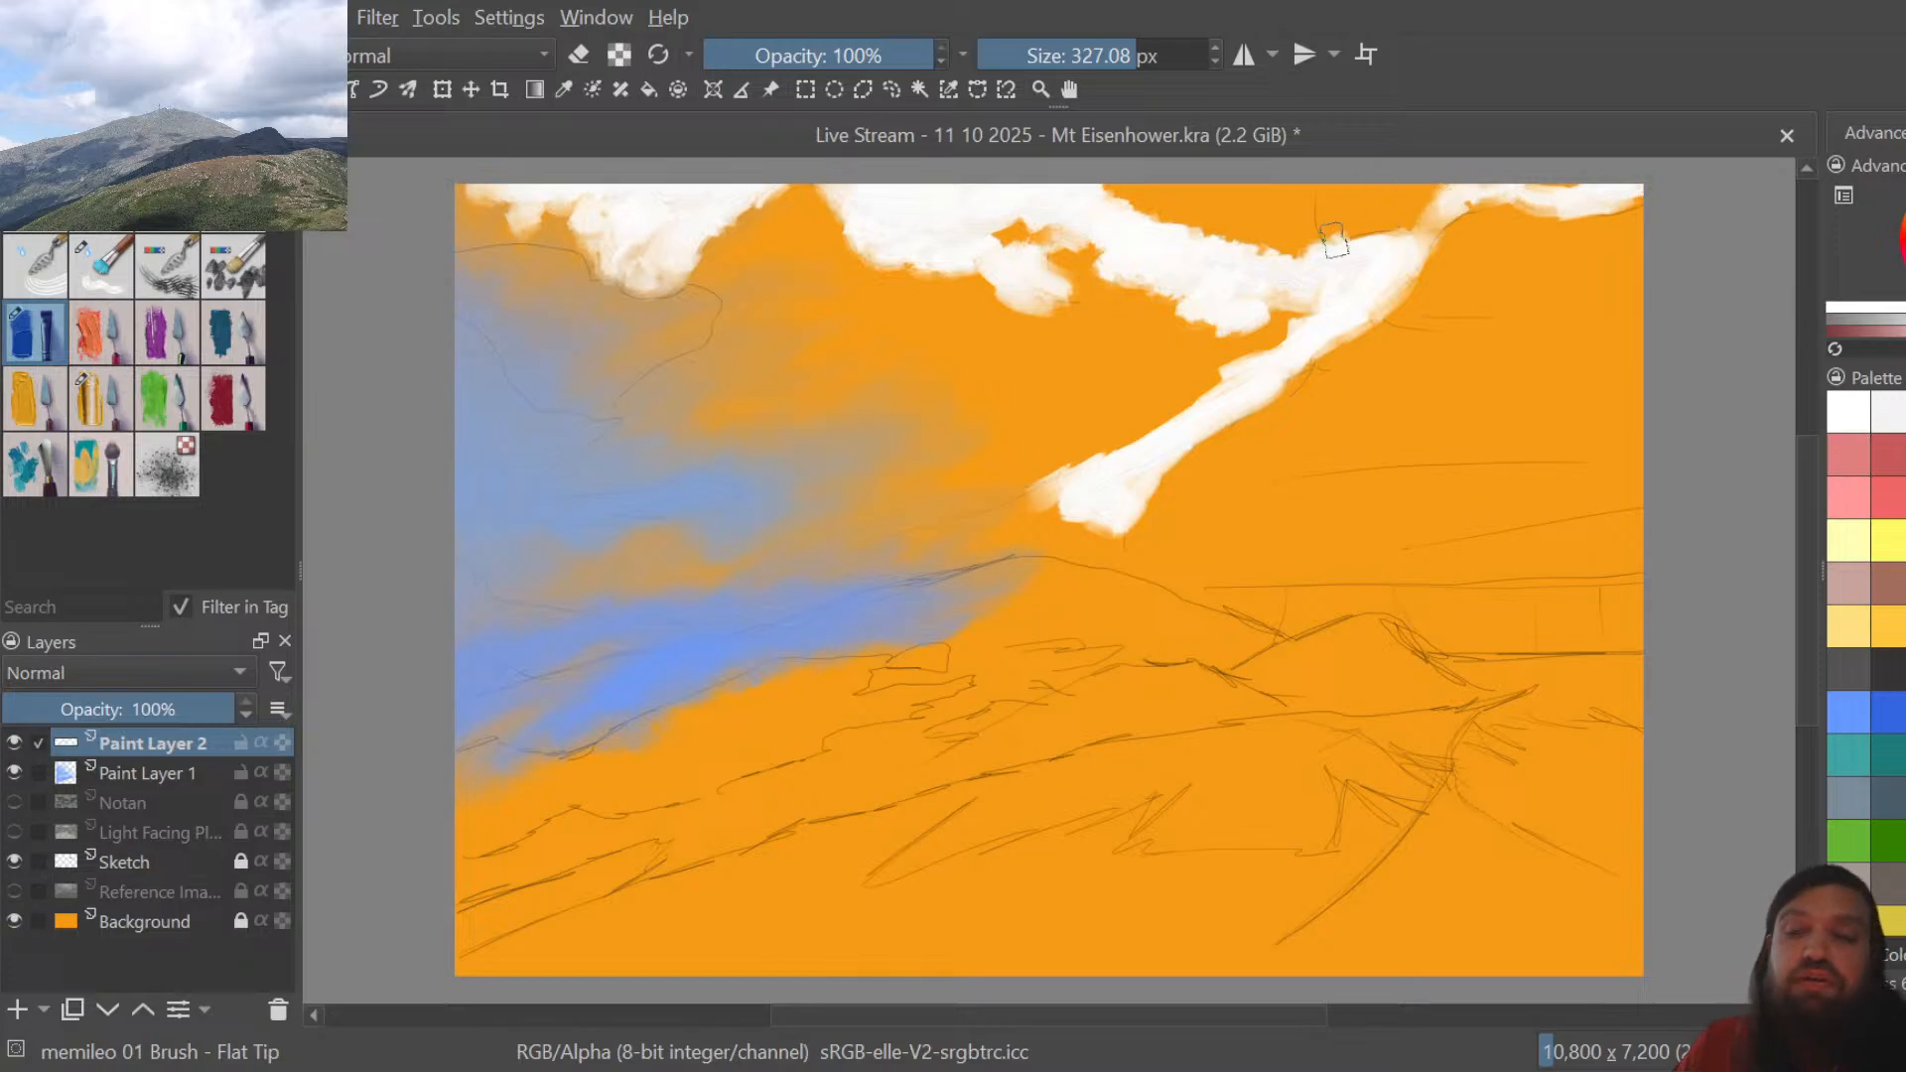
pyautogui.moveTo(1335, 243)
pyautogui.mouseDown()
pyautogui.moveTo(1341, 193)
pyautogui.moveTo(1379, 228)
pyautogui.moveTo(1447, 219)
pyautogui.moveTo(1354, 231)
pyautogui.moveTo(1319, 195)
pyautogui.moveTo(1326, 239)
pyautogui.moveTo(1322, 183)
pyautogui.mouseUp()
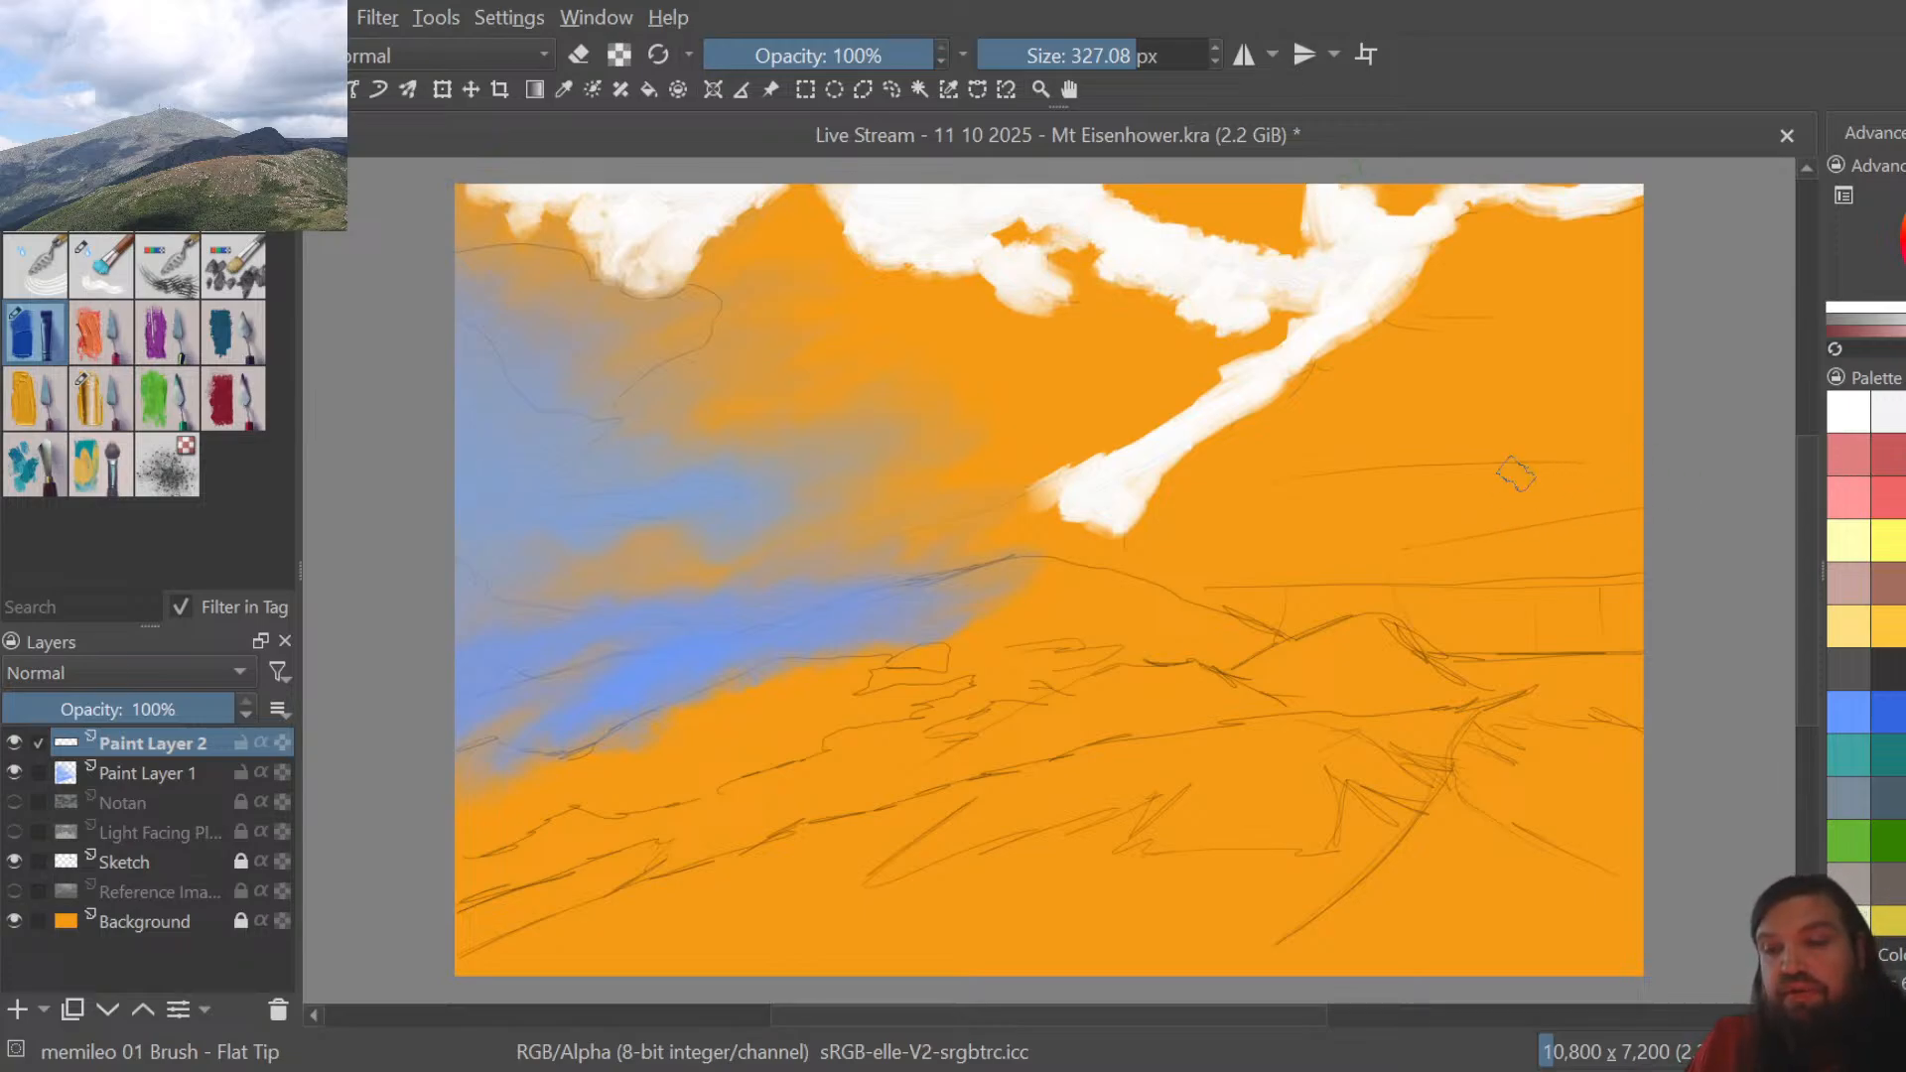
# Add white cloud patches at the right canvas edge, in the sky left of the diagonal band, and low at the left canvas edge
pyautogui.moveTo(1516, 474)
pyautogui.mouseDown()
pyautogui.moveTo(1619, 465)
pyautogui.moveTo(1569, 491)
pyautogui.moveTo(1480, 488)
pyautogui.moveTo(1544, 490)
pyautogui.mouseUp()
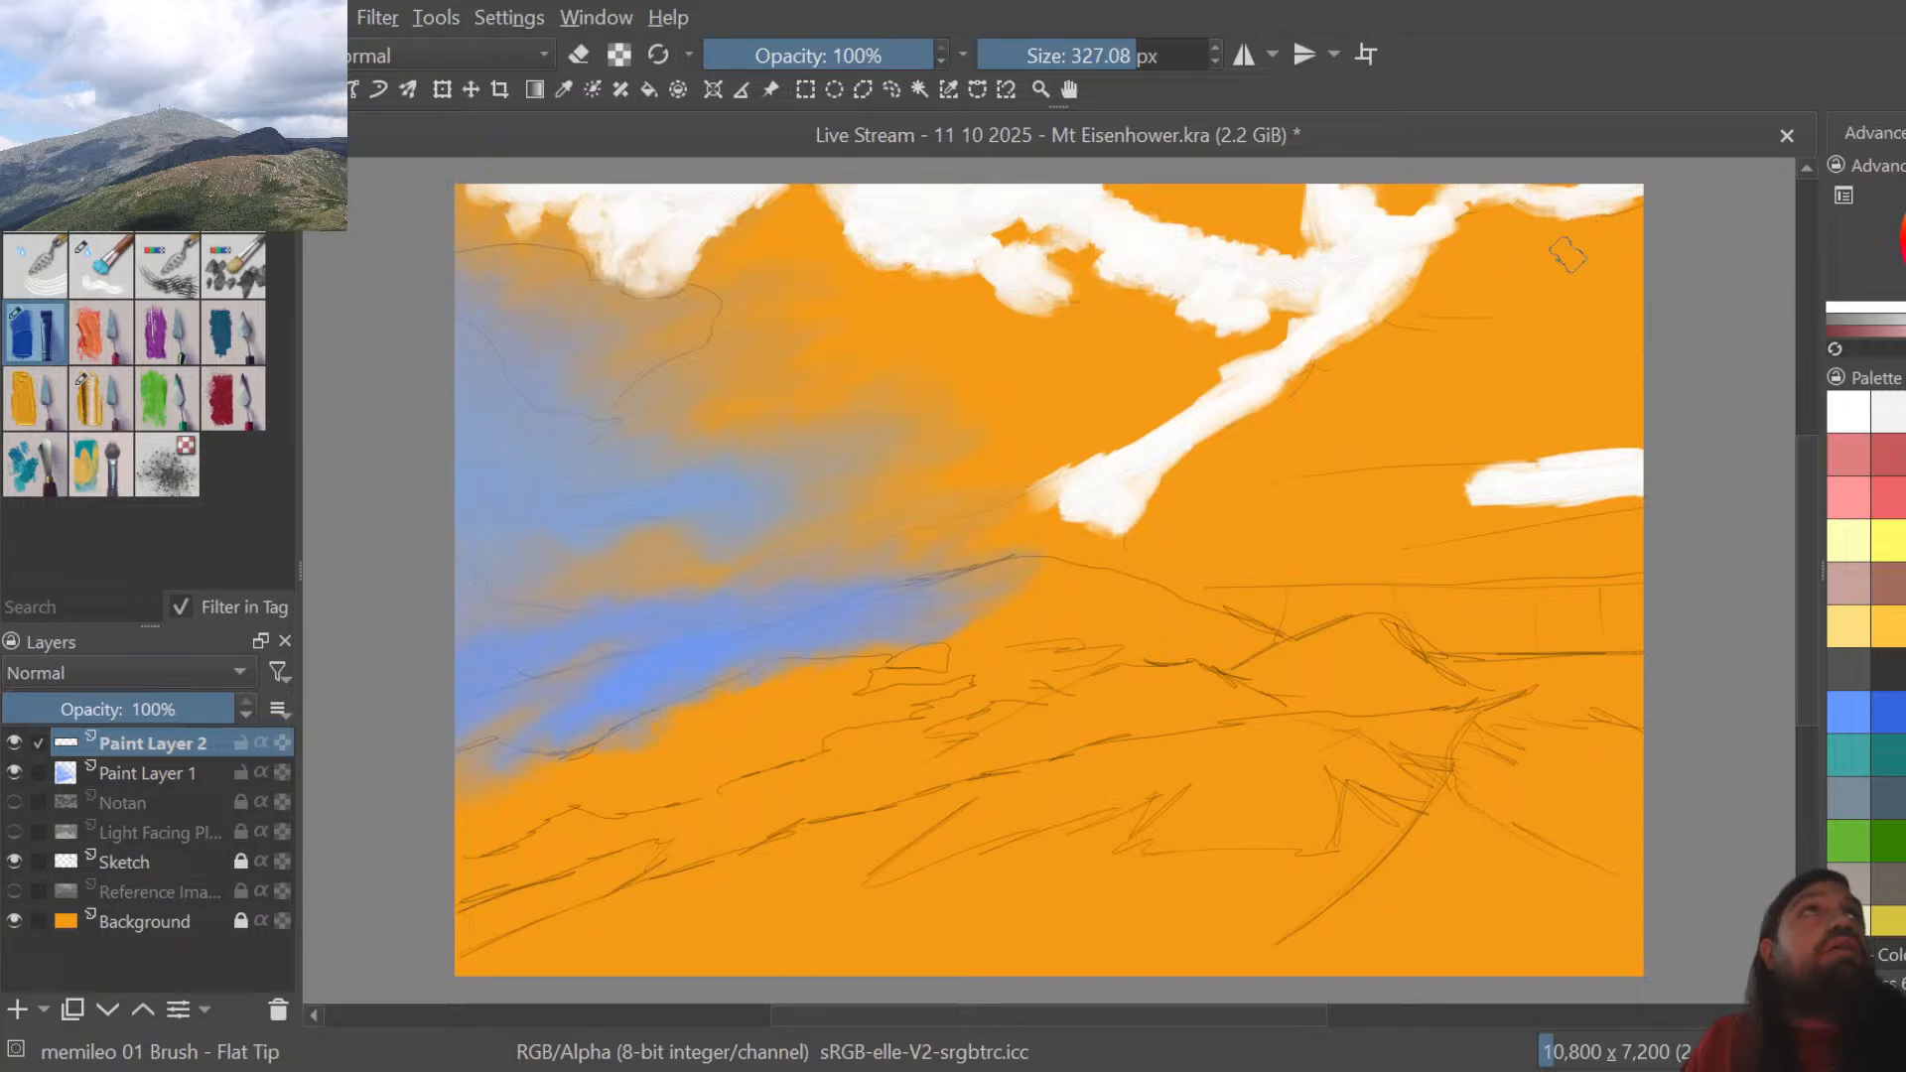
pyautogui.moveTo(1586, 216)
pyautogui.mouseDown()
pyautogui.moveTo(1546, 265)
pyautogui.moveTo(1564, 236)
pyautogui.moveTo(1528, 301)
pyautogui.moveTo(1588, 332)
pyautogui.moveTo(1507, 293)
pyautogui.moveTo(1564, 319)
pyautogui.moveTo(1654, 318)
pyautogui.moveTo(1613, 219)
pyautogui.moveTo(1672, 200)
pyautogui.moveTo(1598, 195)
pyautogui.moveTo(1583, 236)
pyautogui.moveTo(1635, 280)
pyautogui.moveTo(1595, 288)
pyautogui.moveTo(1621, 254)
pyautogui.moveTo(1675, 248)
pyautogui.mouseUp()
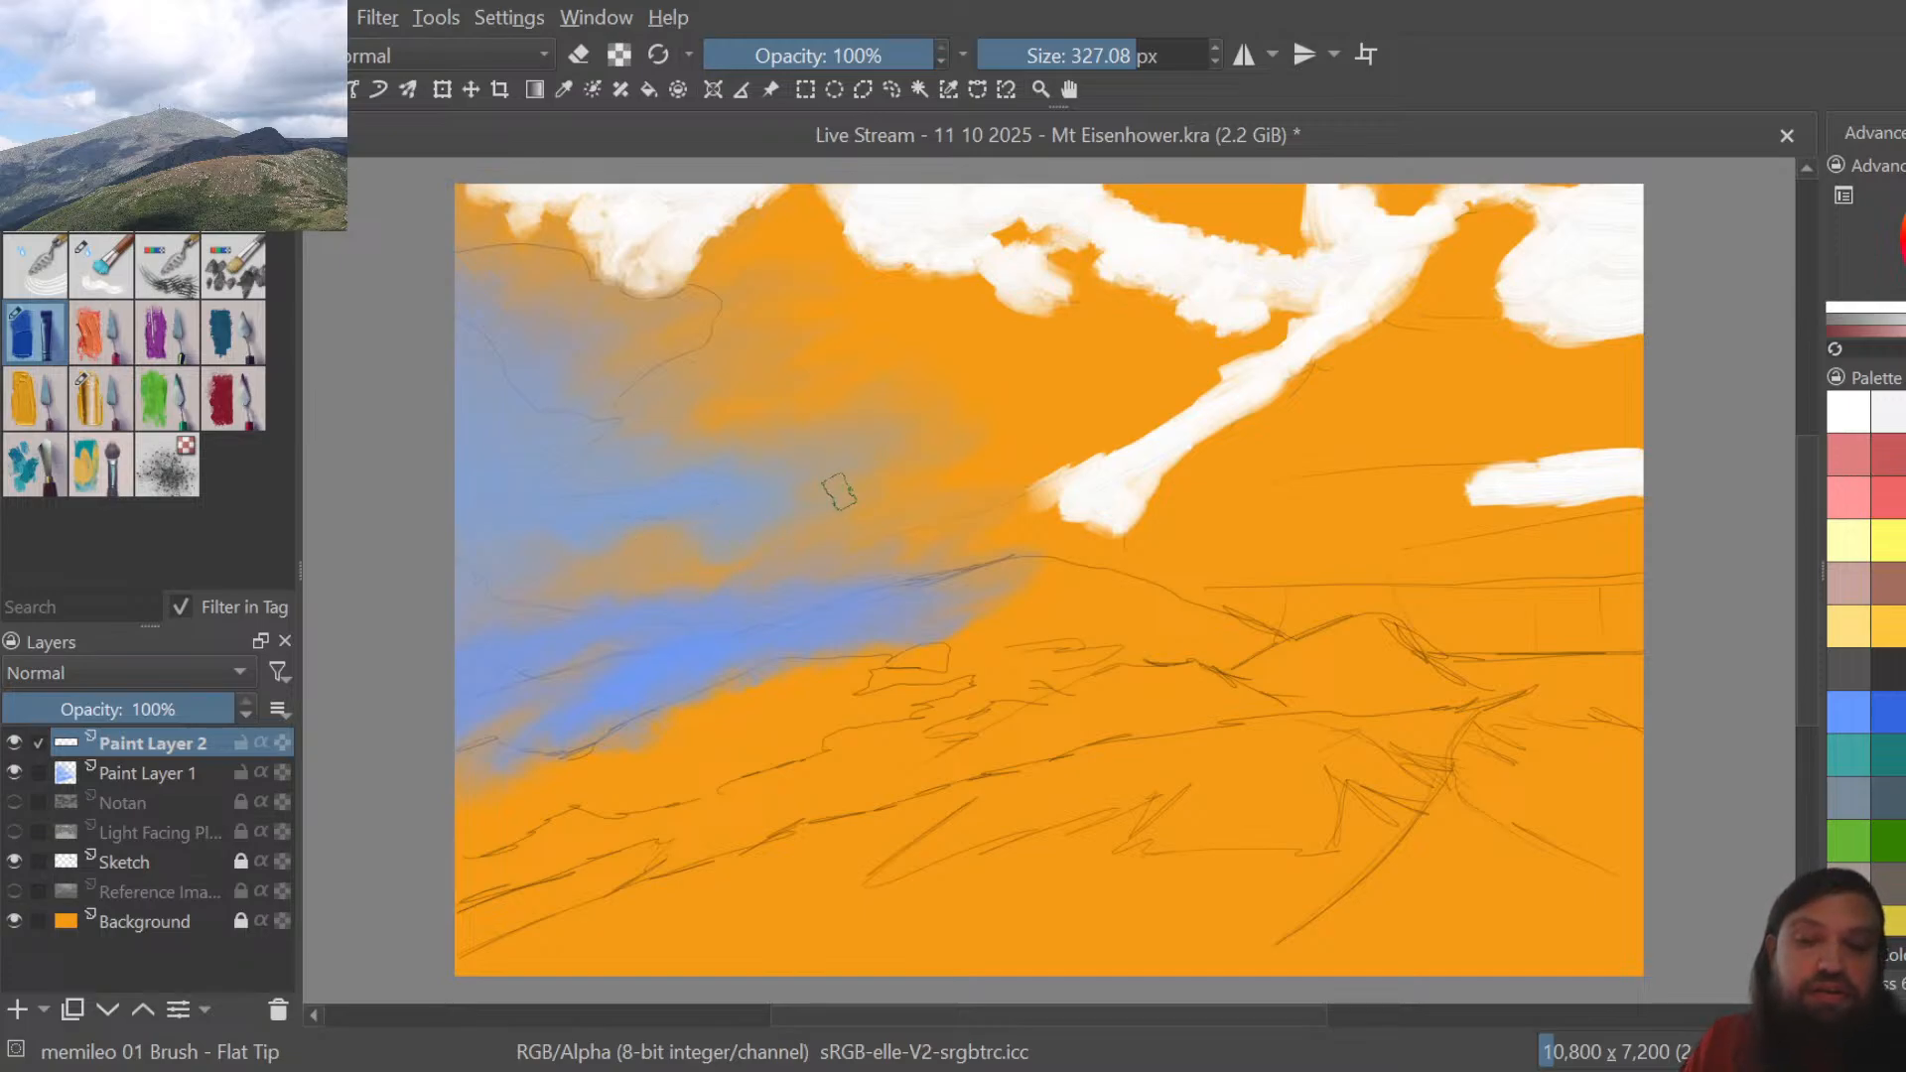
pyautogui.moveTo(839, 492)
pyautogui.mouseDown()
pyautogui.moveTo(777, 533)
pyautogui.moveTo(849, 479)
pyautogui.moveTo(953, 445)
pyautogui.moveTo(926, 415)
pyautogui.moveTo(892, 416)
pyautogui.moveTo(959, 403)
pyautogui.moveTo(911, 405)
pyautogui.mouseUp()
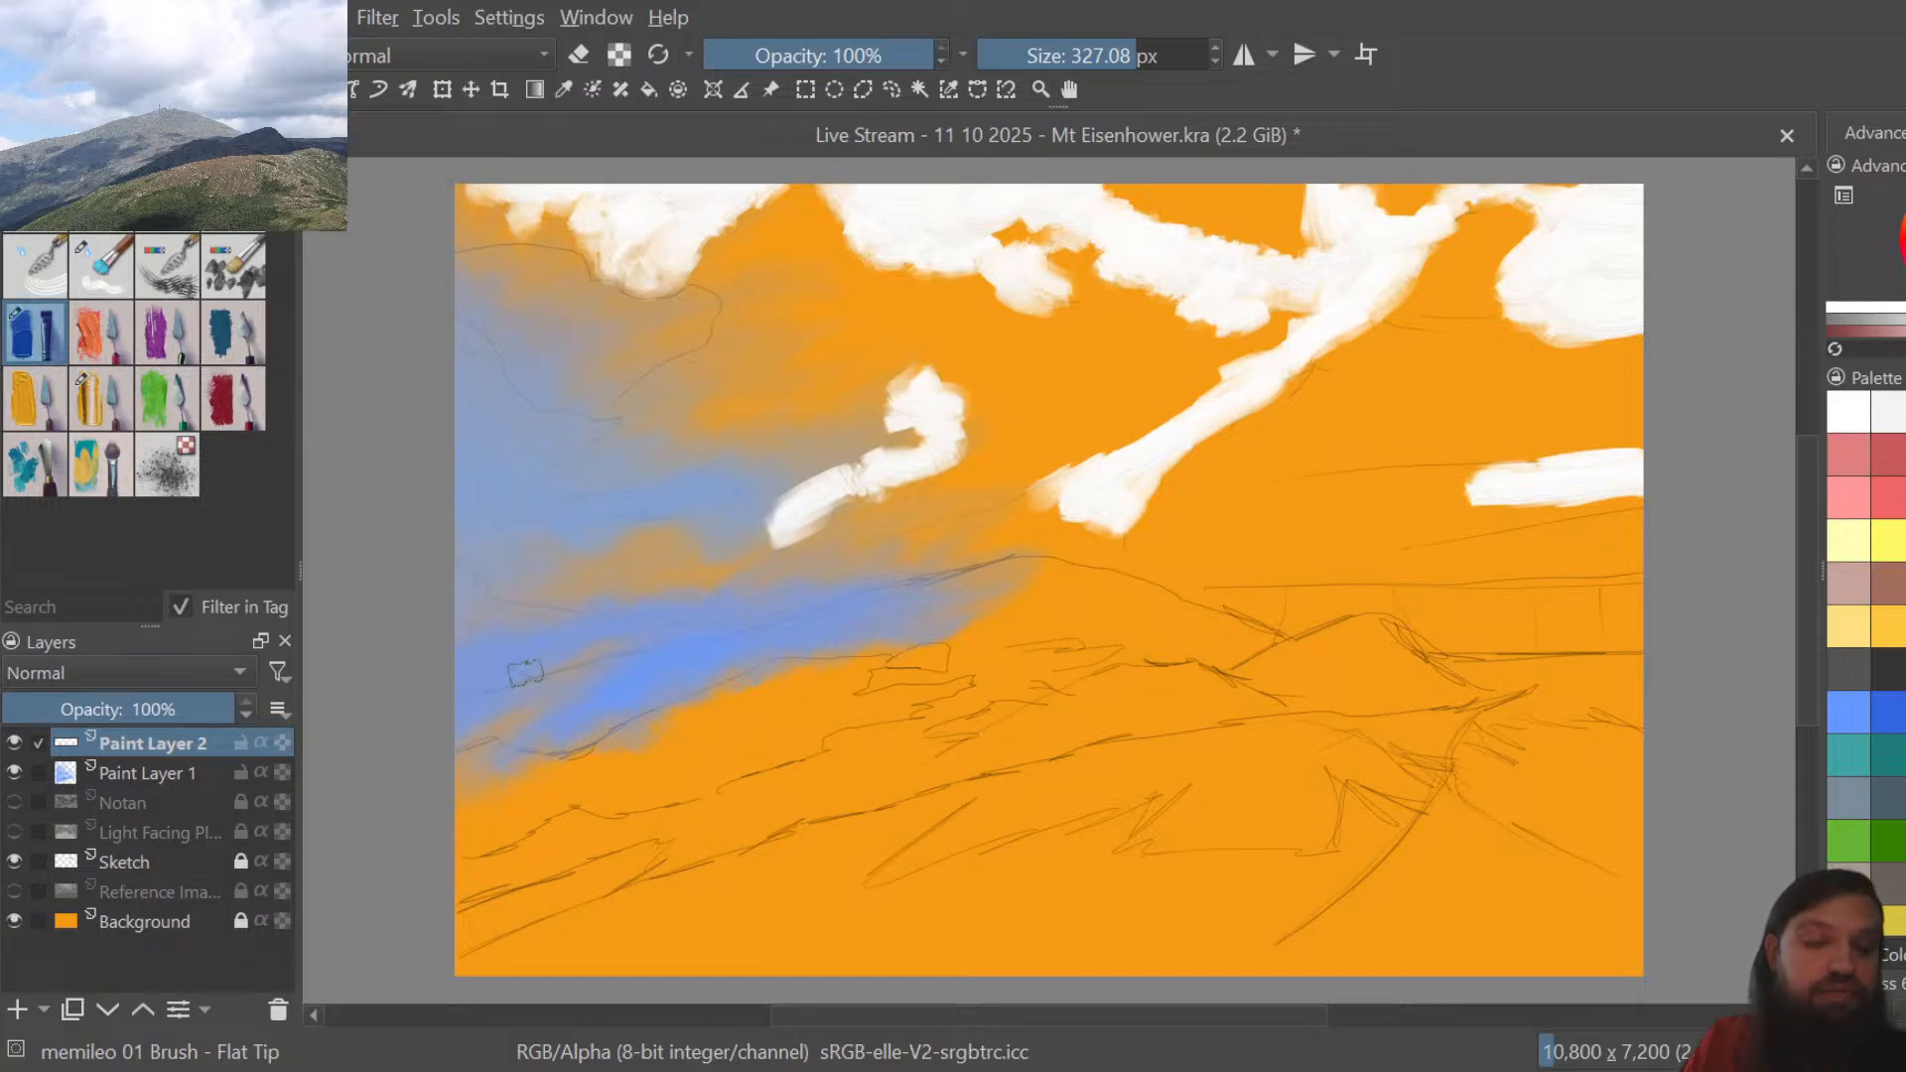
pyautogui.moveTo(517, 671)
pyautogui.mouseDown()
pyautogui.moveTo(464, 644)
pyautogui.moveTo(534, 673)
pyautogui.mouseUp()
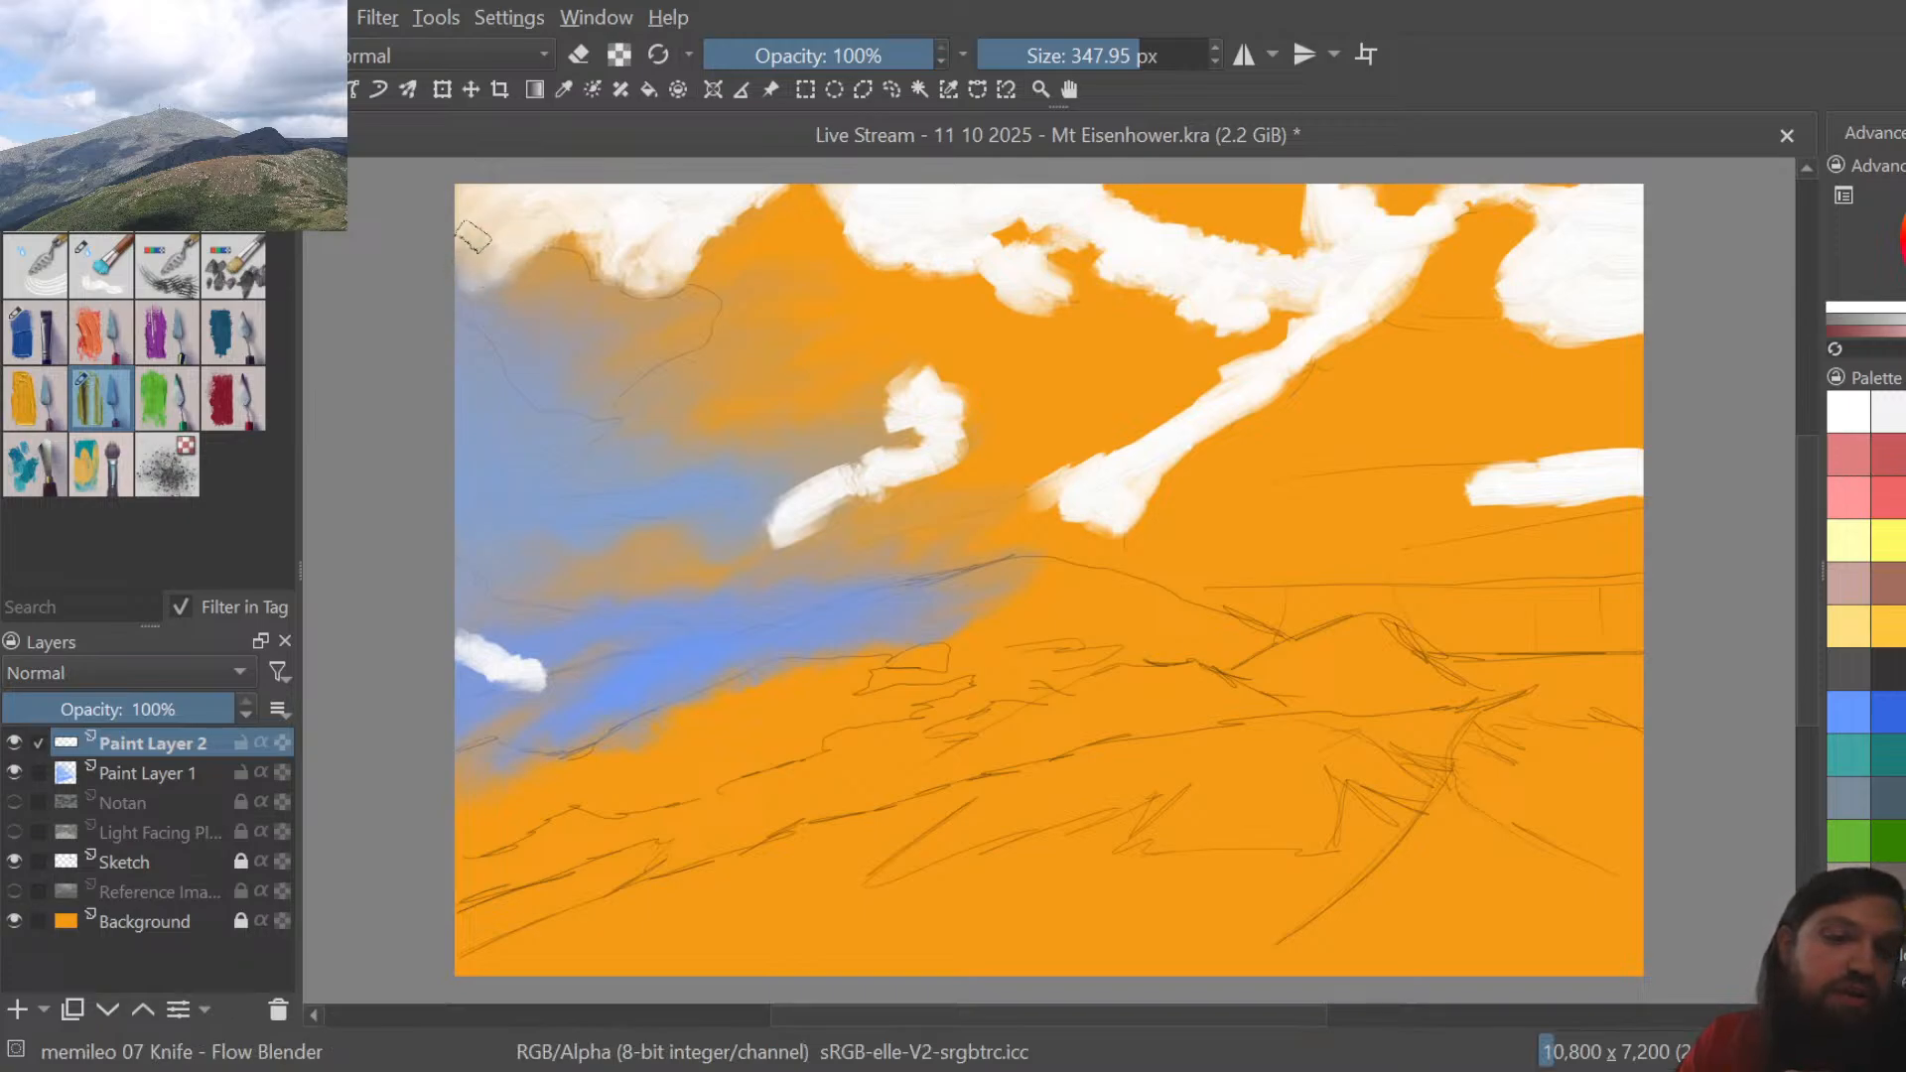
# Hide the Sketch layer and smear the upper-left cloud with memileo 07 Knife - Flow Blender, extending it across to the upper-centre cloud
pyautogui.click(16, 859)
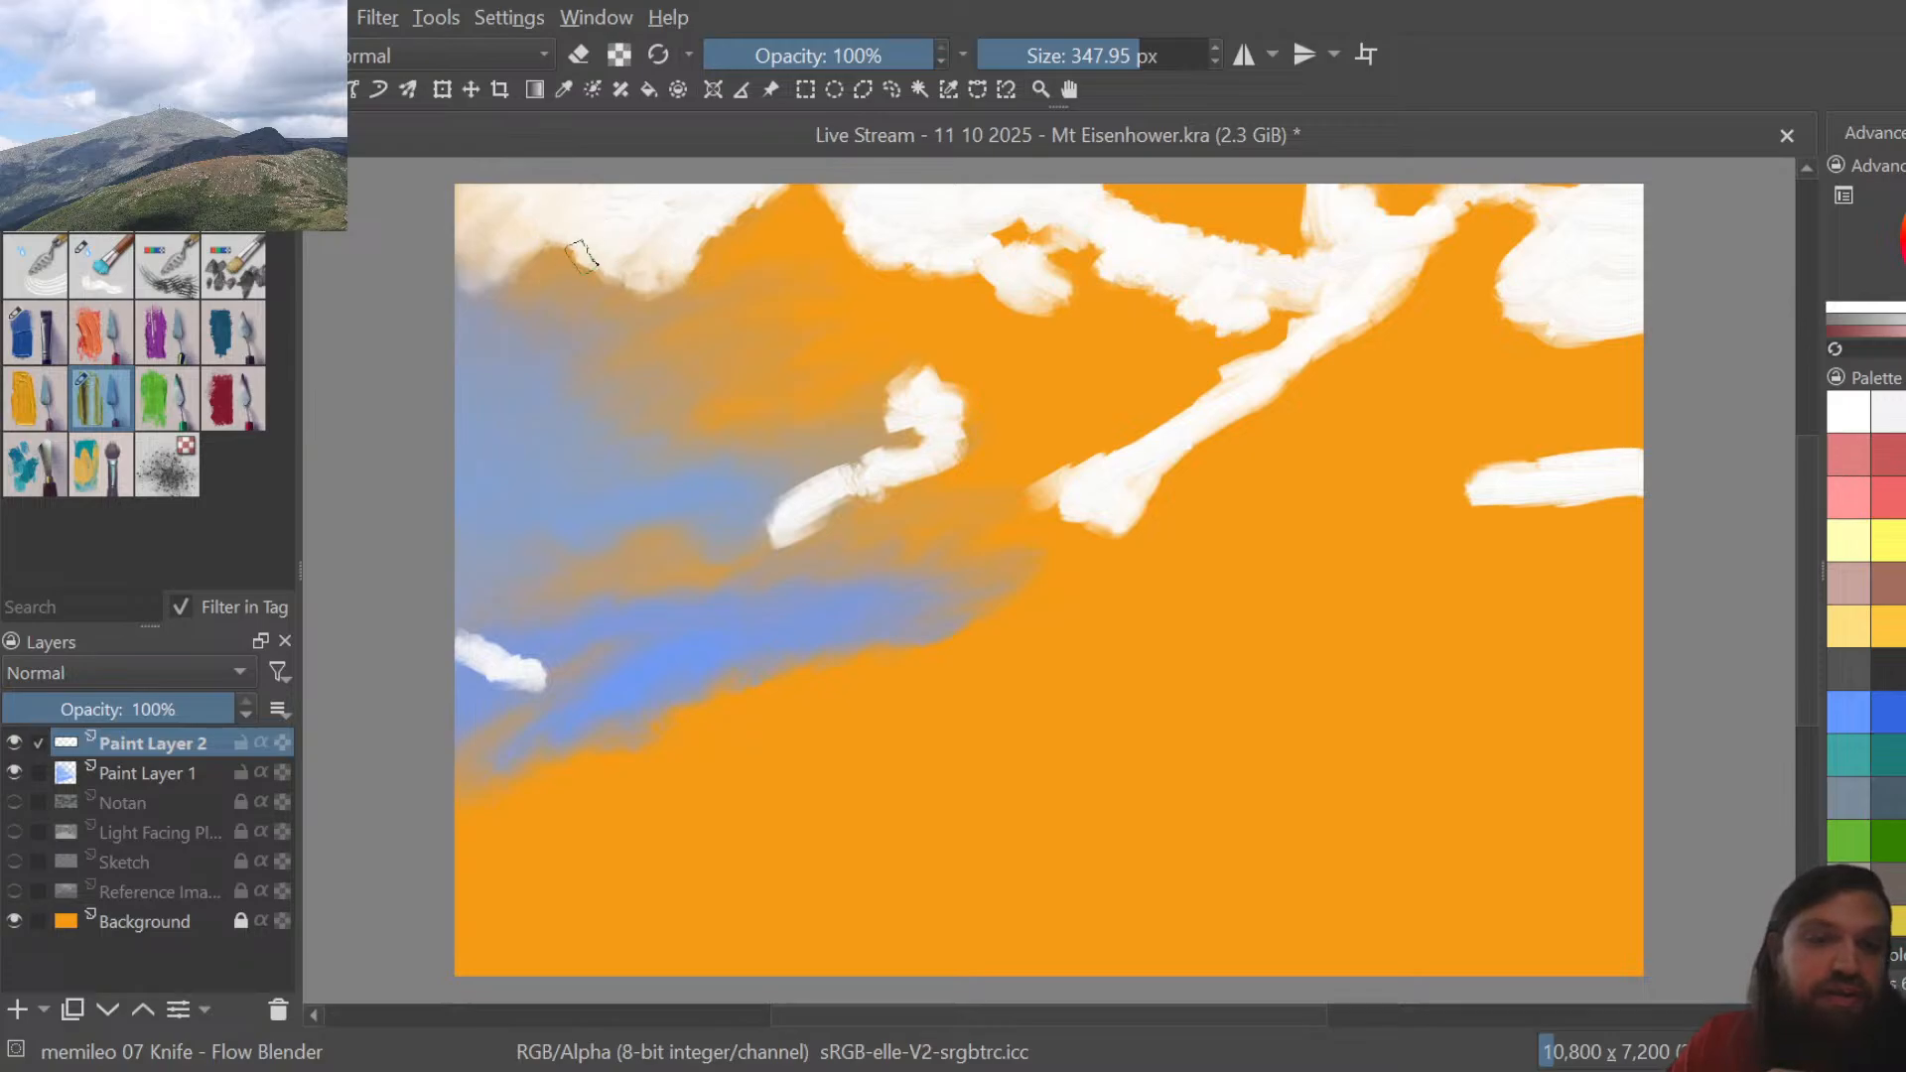
pyautogui.moveTo(567, 234); pyautogui.dragTo(511, 276)
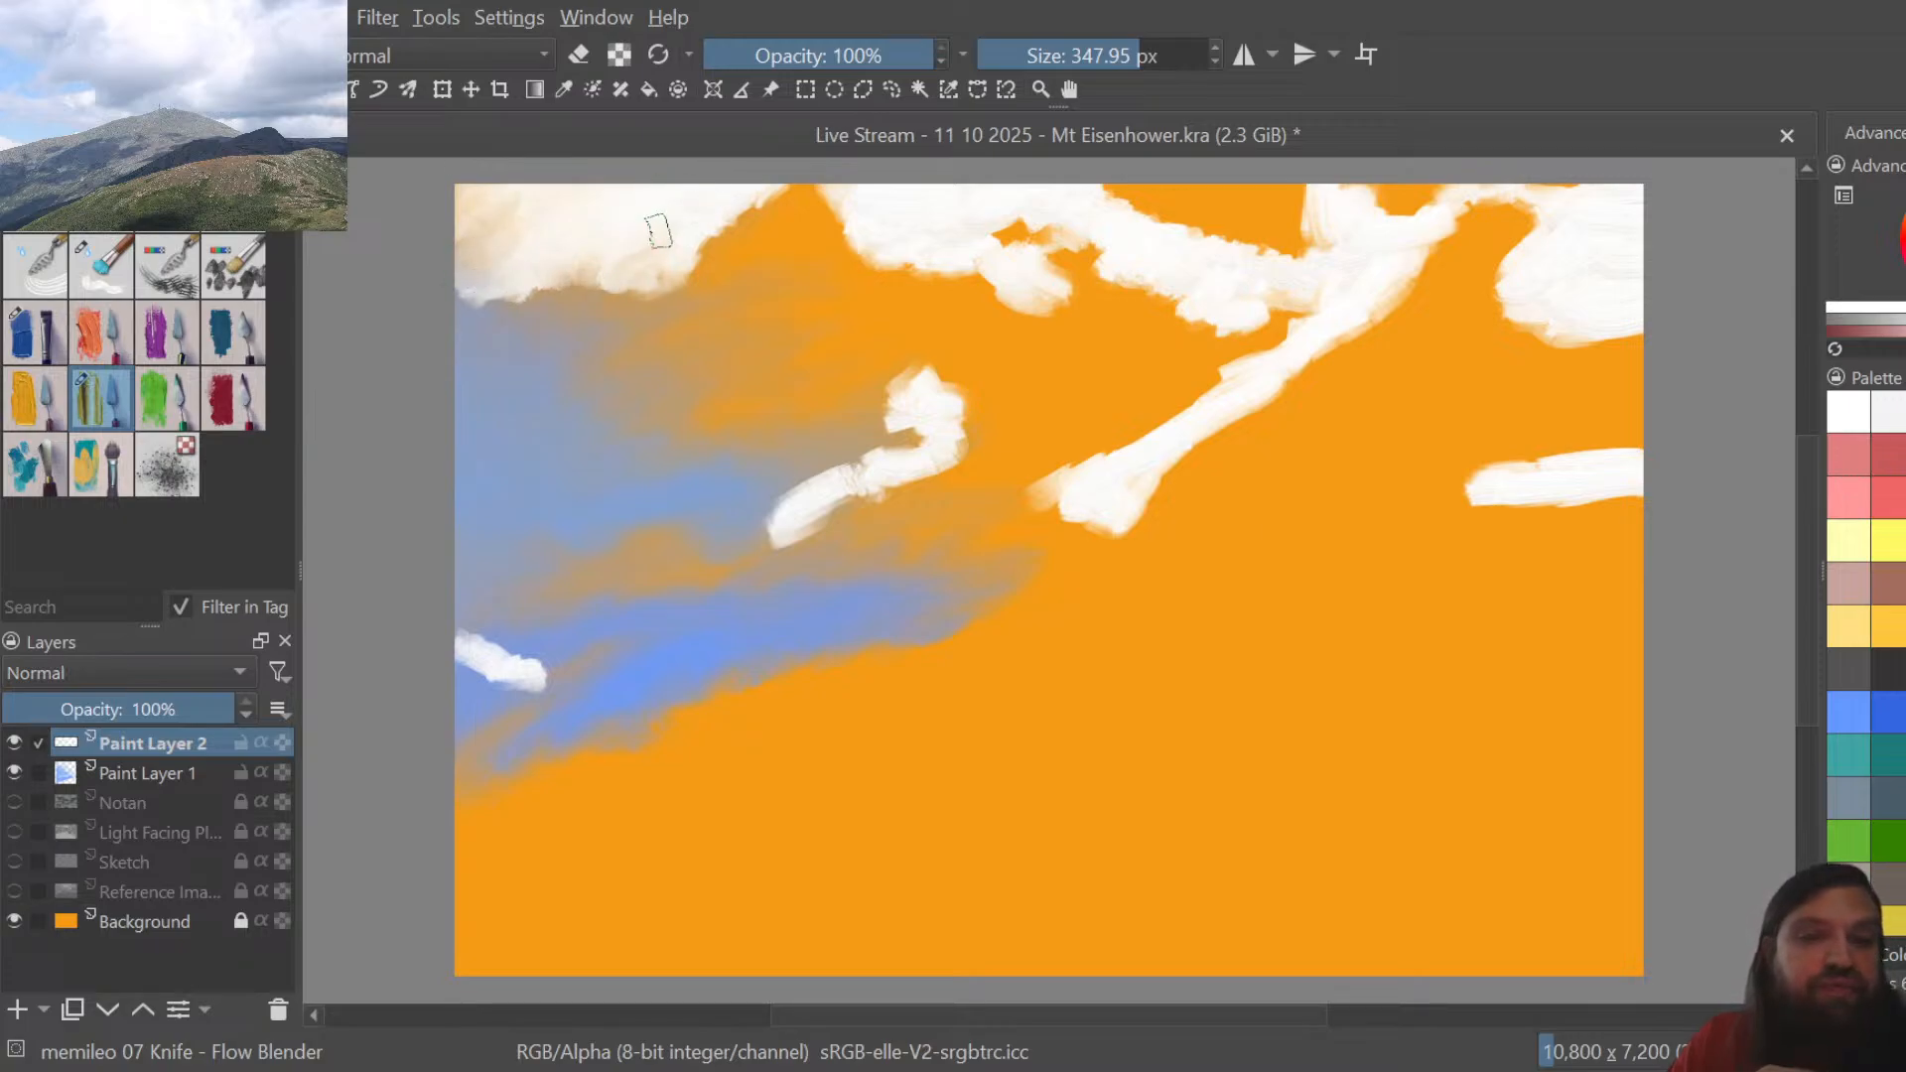
pyautogui.moveTo(563, 279)
pyautogui.mouseDown()
pyautogui.moveTo(453, 304)
pyautogui.moveTo(508, 292)
pyautogui.moveTo(471, 257)
pyautogui.moveTo(533, 301)
pyautogui.moveTo(466, 308)
pyautogui.mouseUp()
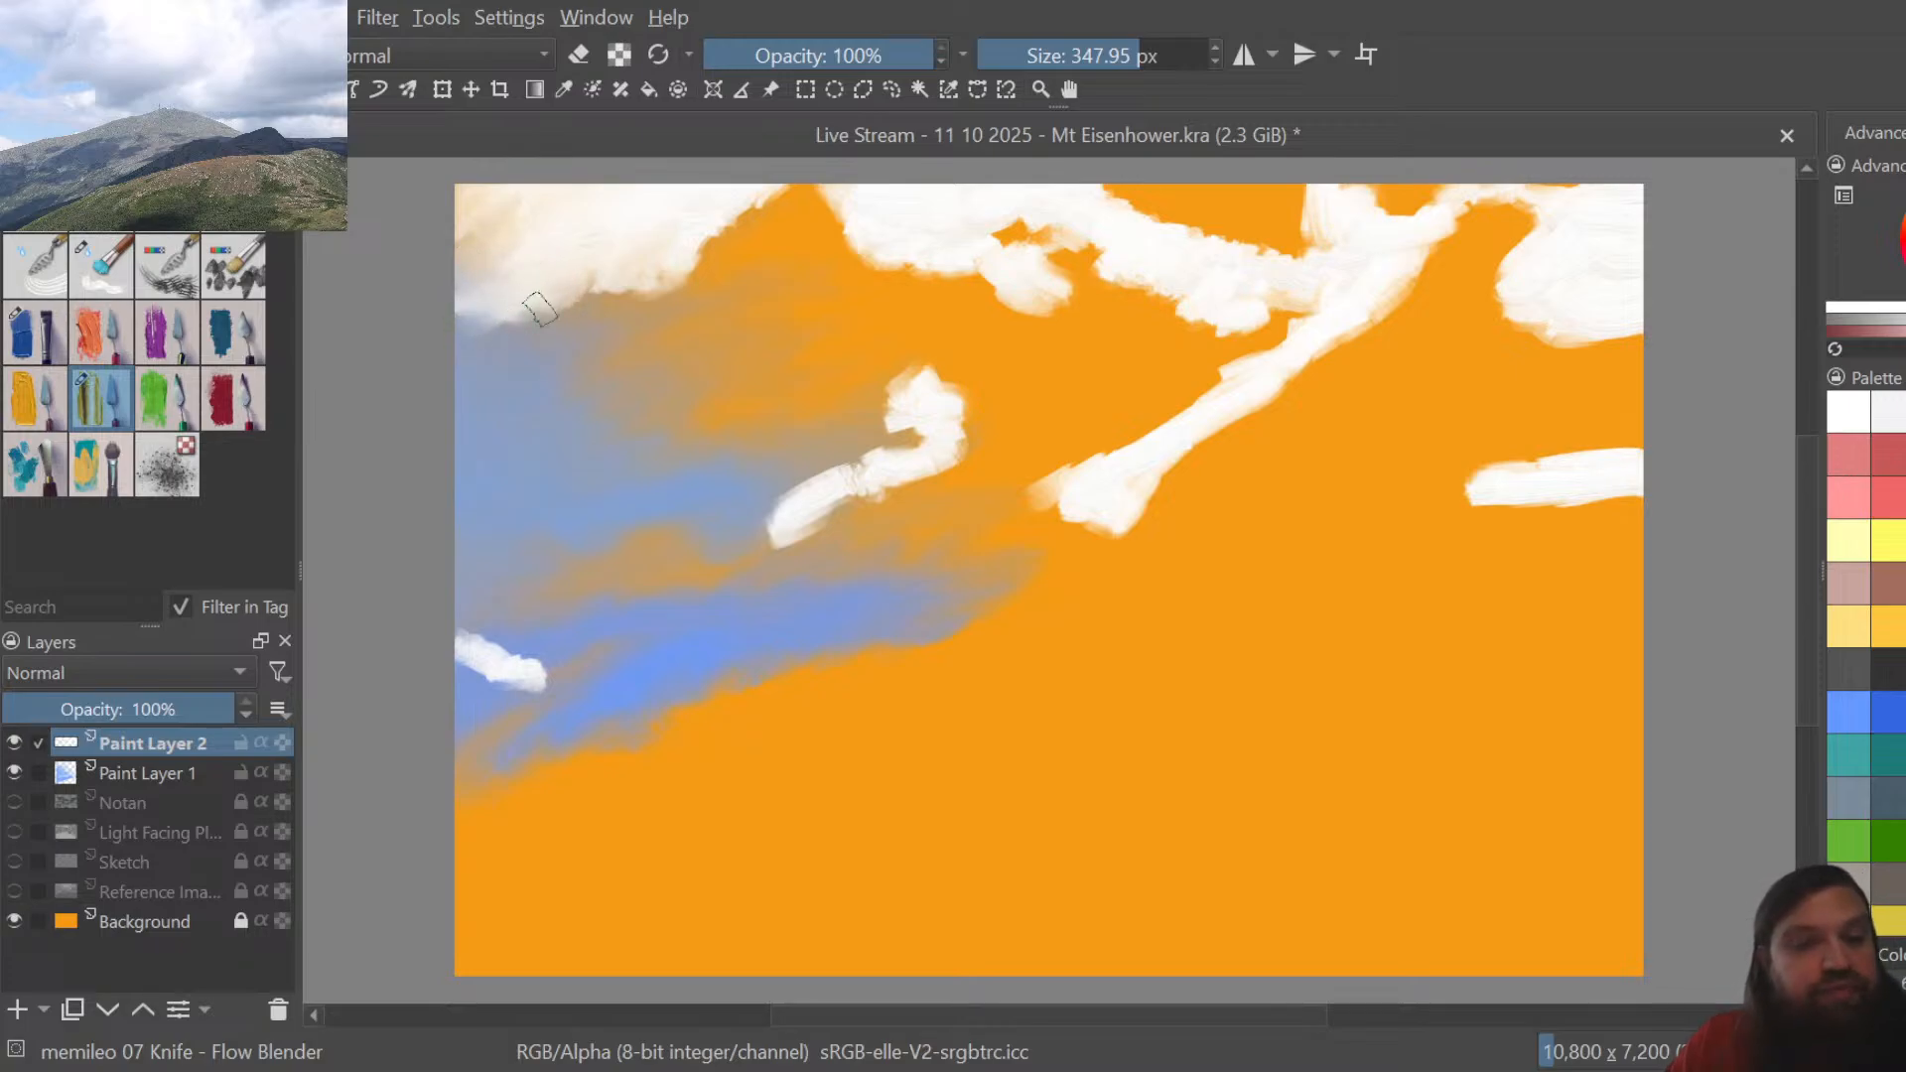
pyautogui.moveTo(544, 306); pyautogui.dragTo(521, 318)
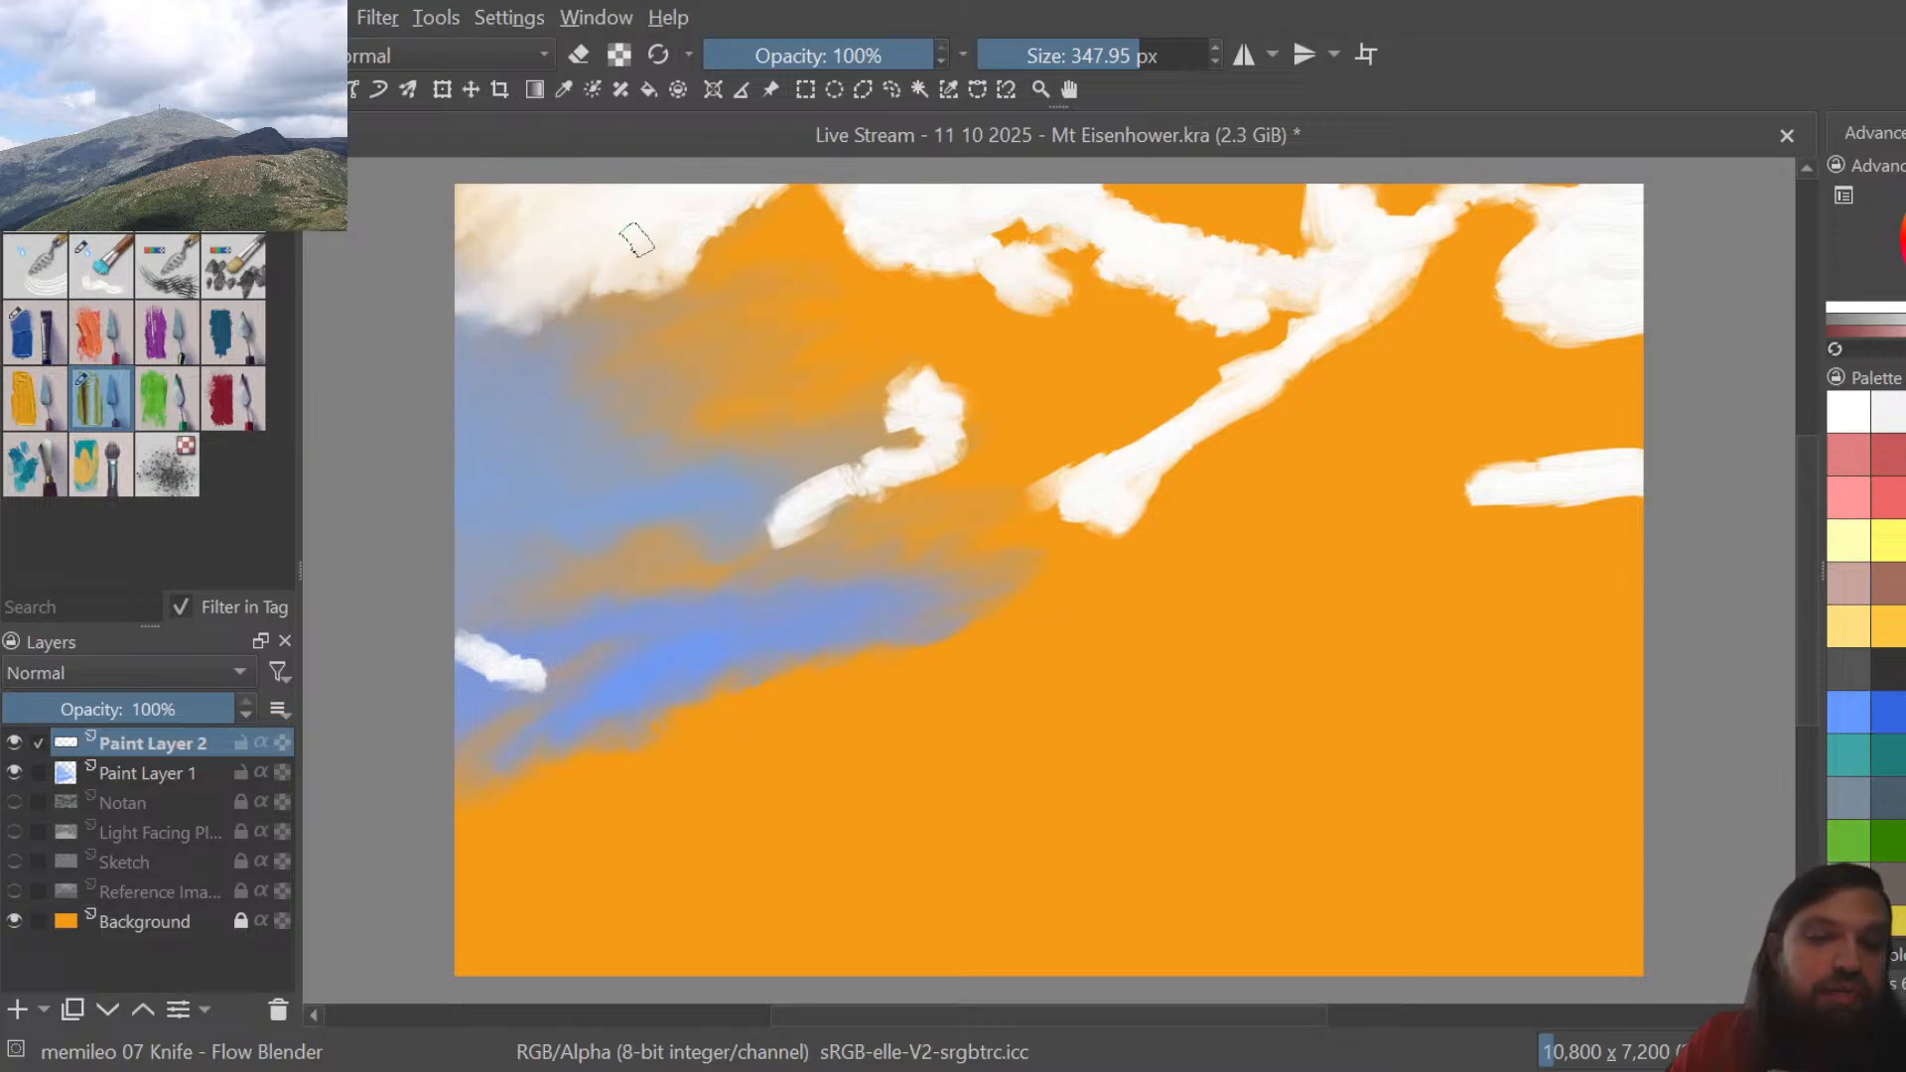
pyautogui.moveTo(636, 240)
pyautogui.mouseDown()
pyautogui.moveTo(683, 273)
pyautogui.moveTo(633, 308)
pyautogui.moveTo(632, 275)
pyautogui.moveTo(595, 298)
pyautogui.moveTo(561, 289)
pyautogui.moveTo(719, 243)
pyautogui.moveTo(811, 188)
pyautogui.moveTo(741, 205)
pyautogui.moveTo(770, 194)
pyautogui.moveTo(831, 210)
pyautogui.moveTo(801, 227)
pyautogui.moveTo(803, 183)
pyautogui.moveTo(802, 242)
pyautogui.moveTo(769, 247)
pyautogui.moveTo(786, 186)
pyautogui.moveTo(800, 222)
pyautogui.moveTo(768, 223)
pyautogui.moveTo(783, 176)
pyautogui.moveTo(751, 241)
pyautogui.moveTo(723, 229)
pyautogui.moveTo(733, 211)
pyautogui.moveTo(764, 231)
pyautogui.moveTo(792, 214)
pyautogui.moveTo(717, 205)
pyautogui.moveTo(749, 232)
pyautogui.moveTo(789, 208)
pyautogui.moveTo(775, 248)
pyautogui.moveTo(702, 259)
pyautogui.moveTo(701, 217)
pyautogui.moveTo(762, 192)
pyautogui.mouseUp()
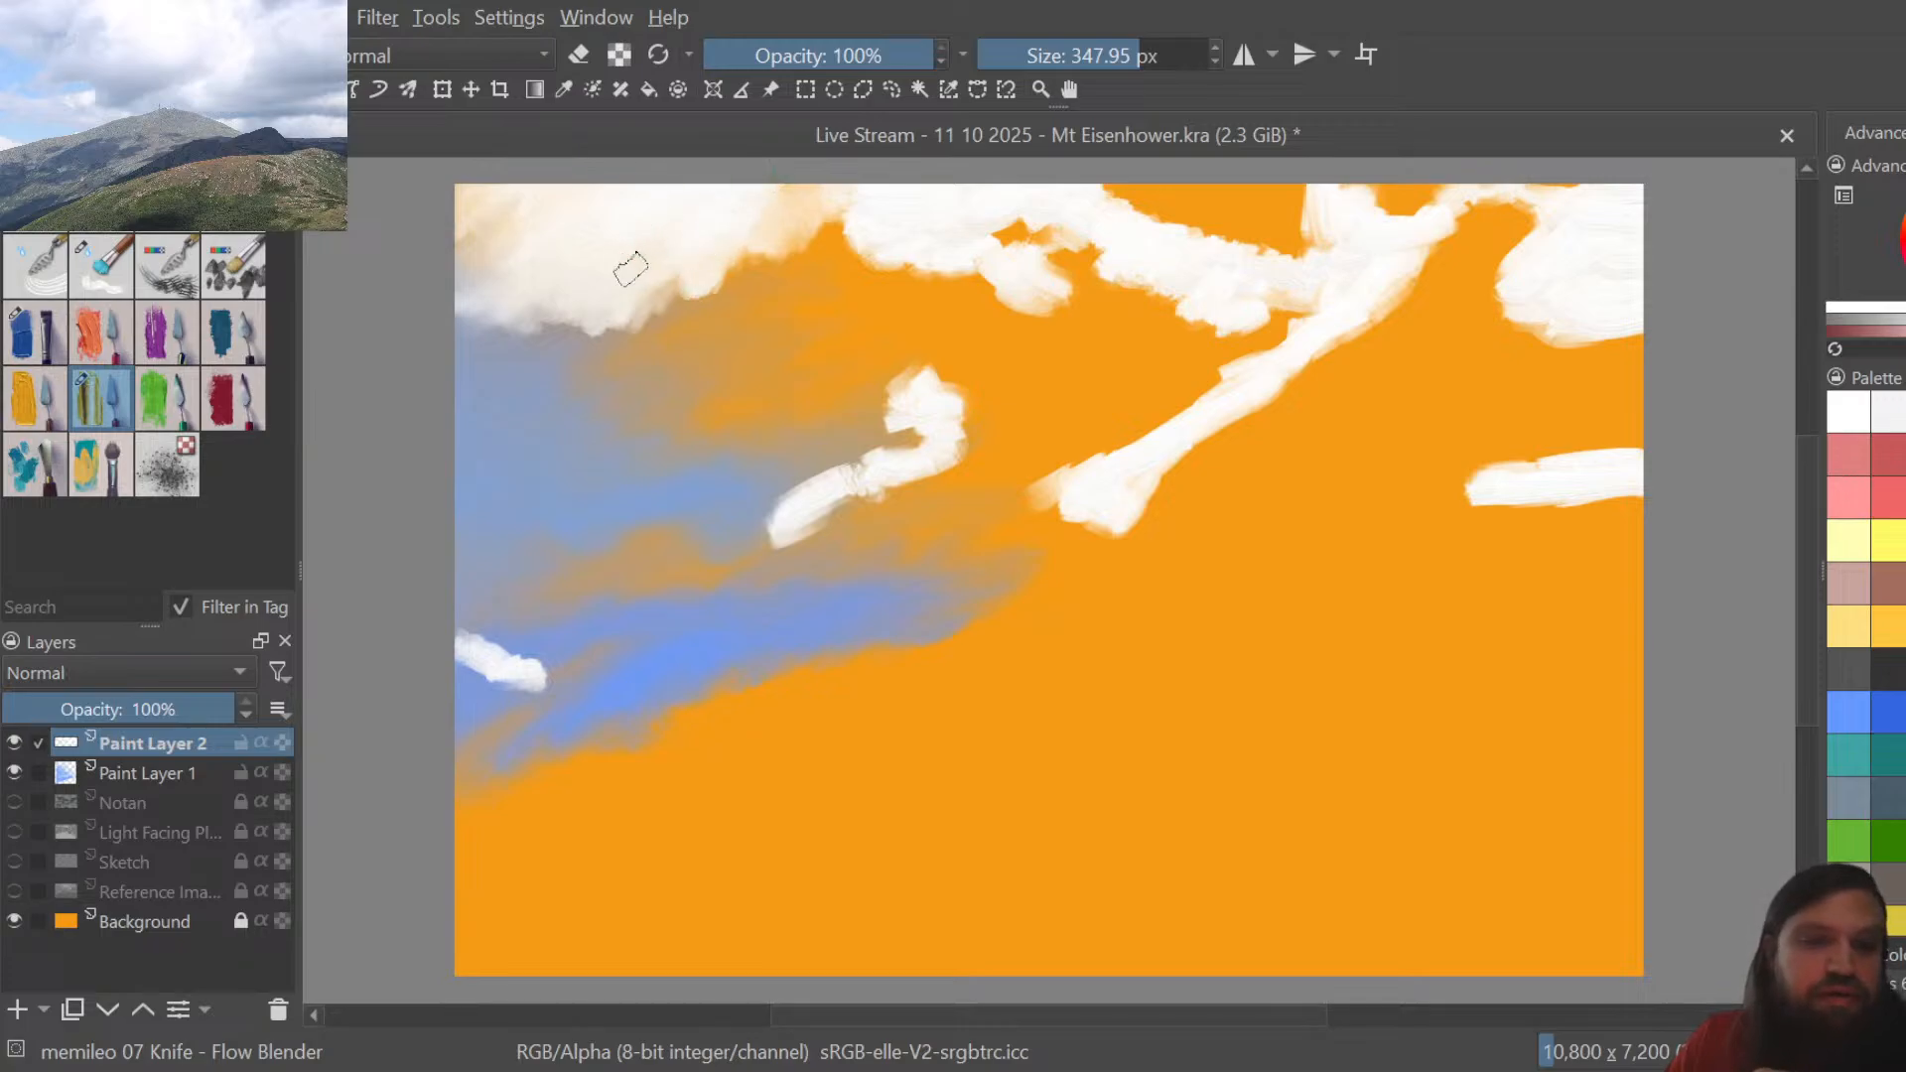
pyautogui.moveTo(630, 268)
pyautogui.mouseDown()
pyautogui.moveTo(728, 250)
pyautogui.moveTo(629, 329)
pyautogui.moveTo(752, 231)
pyautogui.moveTo(774, 254)
pyautogui.moveTo(794, 253)
pyautogui.moveTo(786, 227)
pyautogui.moveTo(836, 246)
pyautogui.moveTo(867, 208)
pyautogui.moveTo(843, 239)
pyautogui.moveTo(828, 227)
pyautogui.moveTo(839, 254)
pyautogui.moveTo(913, 256)
pyautogui.moveTo(814, 258)
pyautogui.moveTo(876, 190)
pyautogui.moveTo(848, 189)
pyautogui.moveTo(827, 237)
pyautogui.moveTo(846, 238)
pyautogui.moveTo(822, 227)
pyautogui.moveTo(861, 267)
pyautogui.moveTo(844, 266)
pyautogui.moveTo(883, 197)
pyautogui.mouseUp()
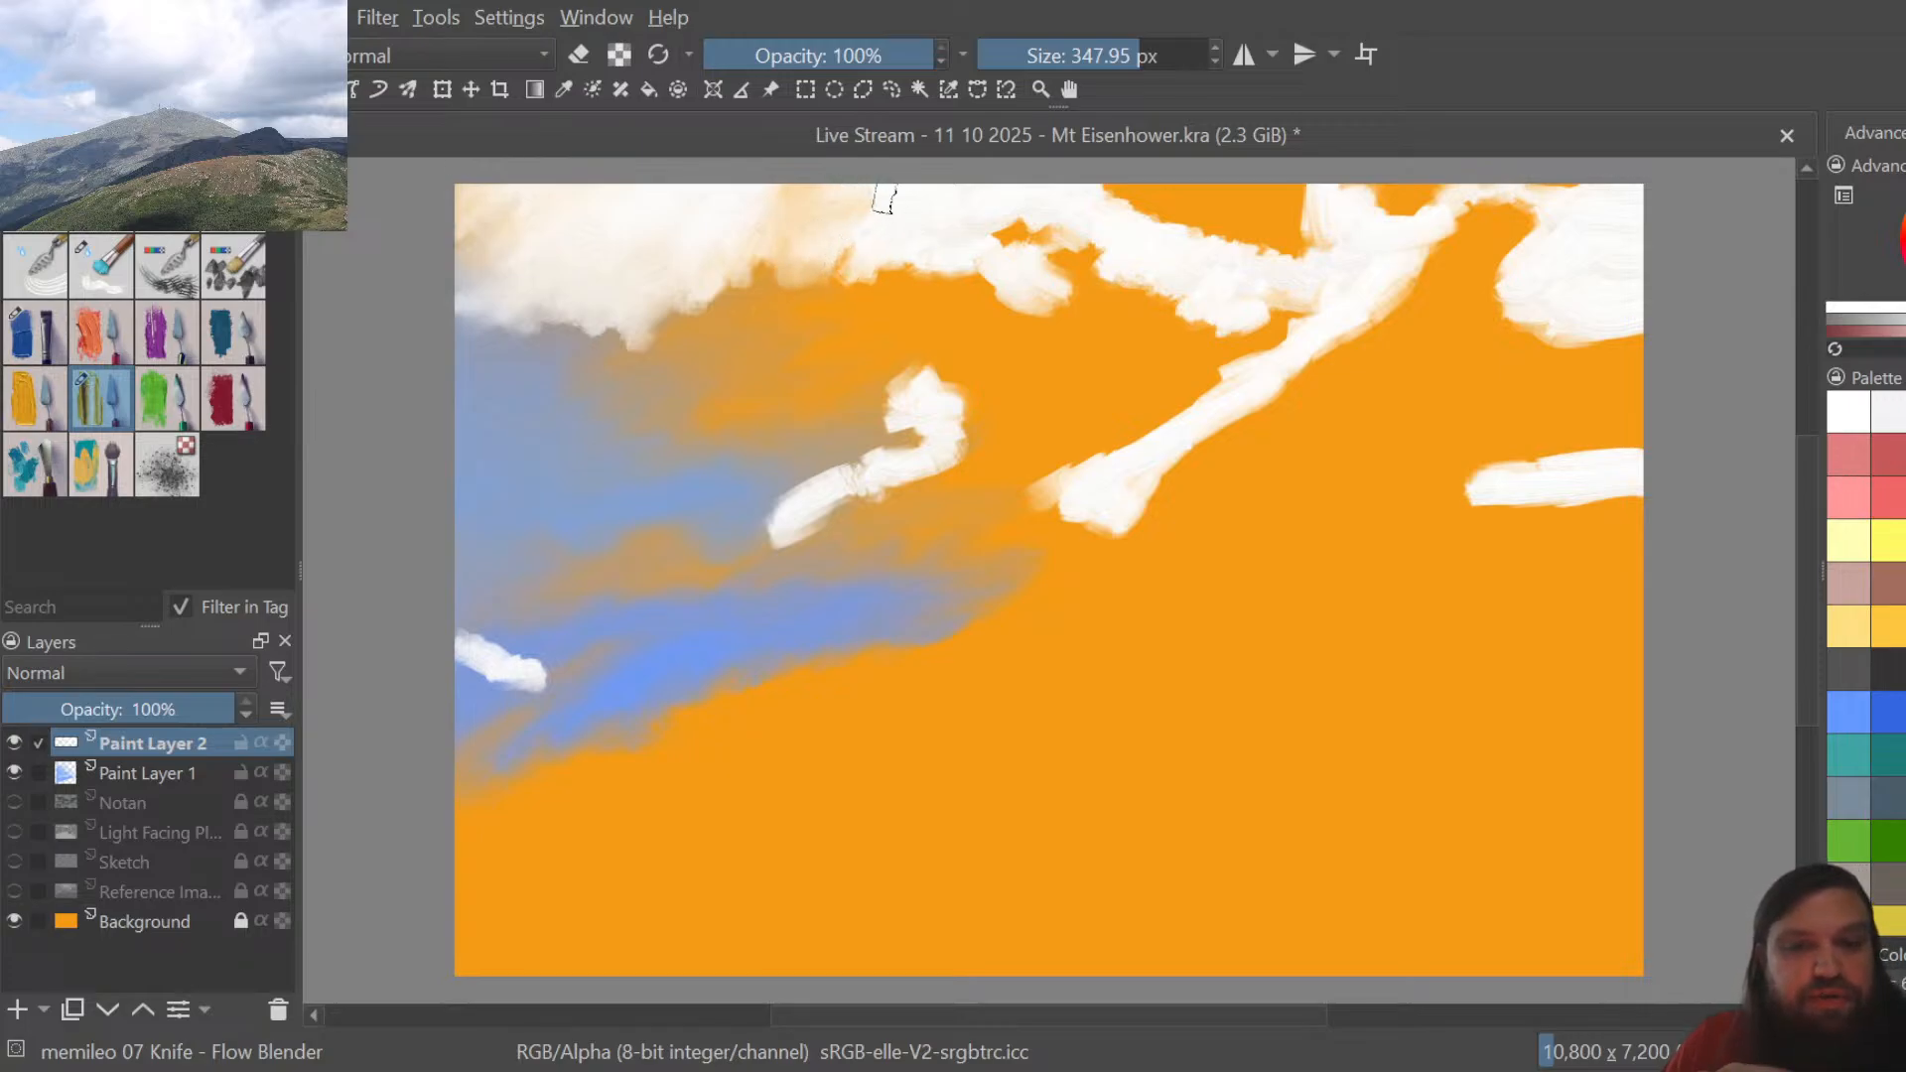
pyautogui.moveTo(842, 263)
pyautogui.mouseDown()
pyautogui.moveTo(747, 318)
pyautogui.moveTo(763, 266)
pyautogui.moveTo(745, 289)
pyautogui.moveTo(796, 268)
pyautogui.moveTo(709, 294)
pyautogui.moveTo(696, 322)
pyautogui.moveTo(688, 301)
pyautogui.moveTo(607, 364)
pyautogui.moveTo(684, 313)
pyautogui.moveTo(688, 279)
pyautogui.moveTo(690, 347)
pyautogui.moveTo(683, 306)
pyautogui.moveTo(735, 265)
pyautogui.moveTo(716, 221)
pyautogui.moveTo(670, 275)
pyautogui.moveTo(674, 300)
pyautogui.moveTo(733, 326)
pyautogui.moveTo(836, 286)
pyautogui.moveTo(809, 266)
pyautogui.moveTo(780, 295)
pyautogui.moveTo(863, 271)
pyautogui.moveTo(883, 231)
pyautogui.moveTo(806, 210)
pyautogui.moveTo(878, 196)
pyautogui.mouseUp()
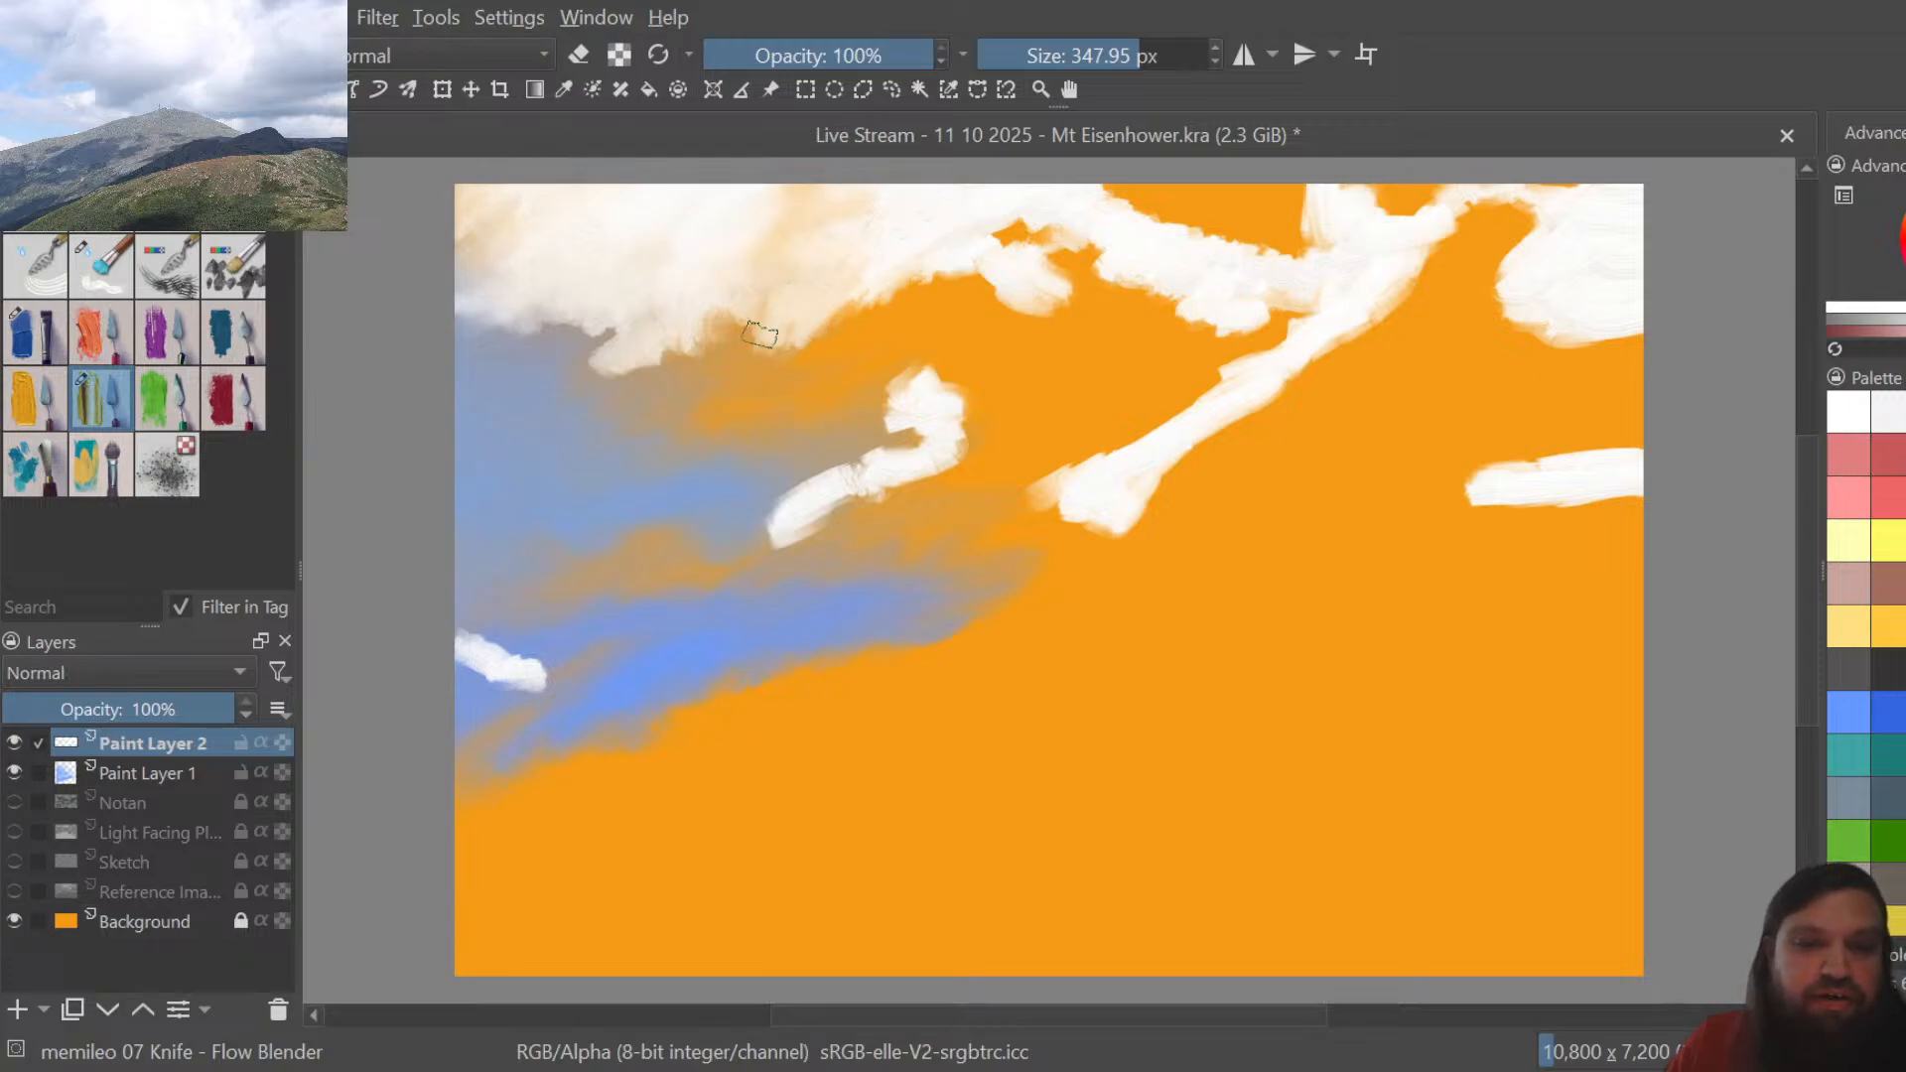
# Blend the underside of the upper-left cloud downward into the blue sky, softening its lower edge
pyautogui.moveTo(760, 334)
pyautogui.mouseDown()
pyautogui.moveTo(737, 300)
pyautogui.moveTo(768, 341)
pyautogui.moveTo(826, 332)
pyautogui.moveTo(895, 291)
pyautogui.moveTo(855, 282)
pyautogui.moveTo(757, 366)
pyautogui.moveTo(714, 305)
pyautogui.moveTo(701, 330)
pyautogui.moveTo(664, 309)
pyautogui.moveTo(649, 339)
pyautogui.moveTo(644, 351)
pyautogui.mouseUp()
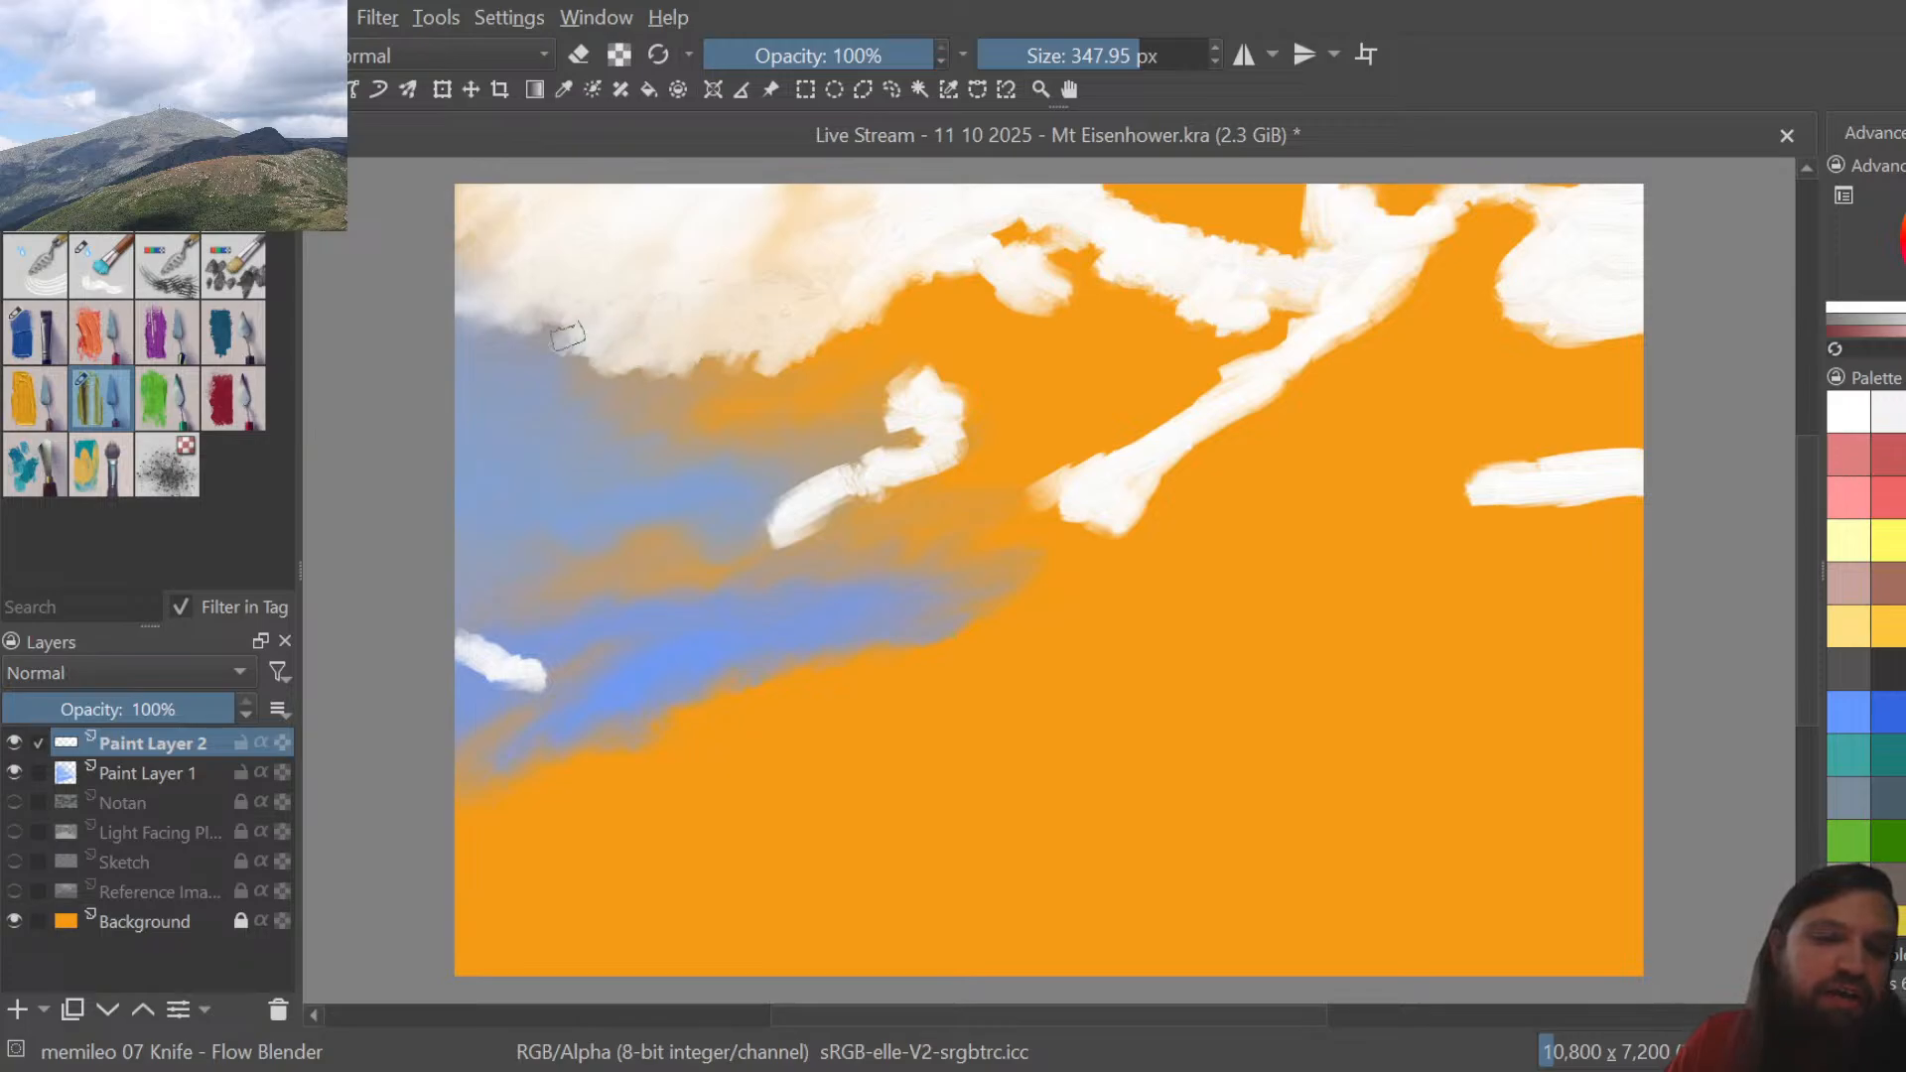
pyautogui.moveTo(552, 310)
pyautogui.mouseDown()
pyautogui.moveTo(558, 349)
pyautogui.moveTo(508, 309)
pyautogui.moveTo(507, 333)
pyautogui.moveTo(462, 346)
pyautogui.moveTo(469, 313)
pyautogui.moveTo(461, 346)
pyautogui.moveTo(523, 338)
pyautogui.moveTo(478, 355)
pyautogui.moveTo(539, 370)
pyautogui.moveTo(595, 349)
pyautogui.moveTo(493, 309)
pyautogui.mouseUp()
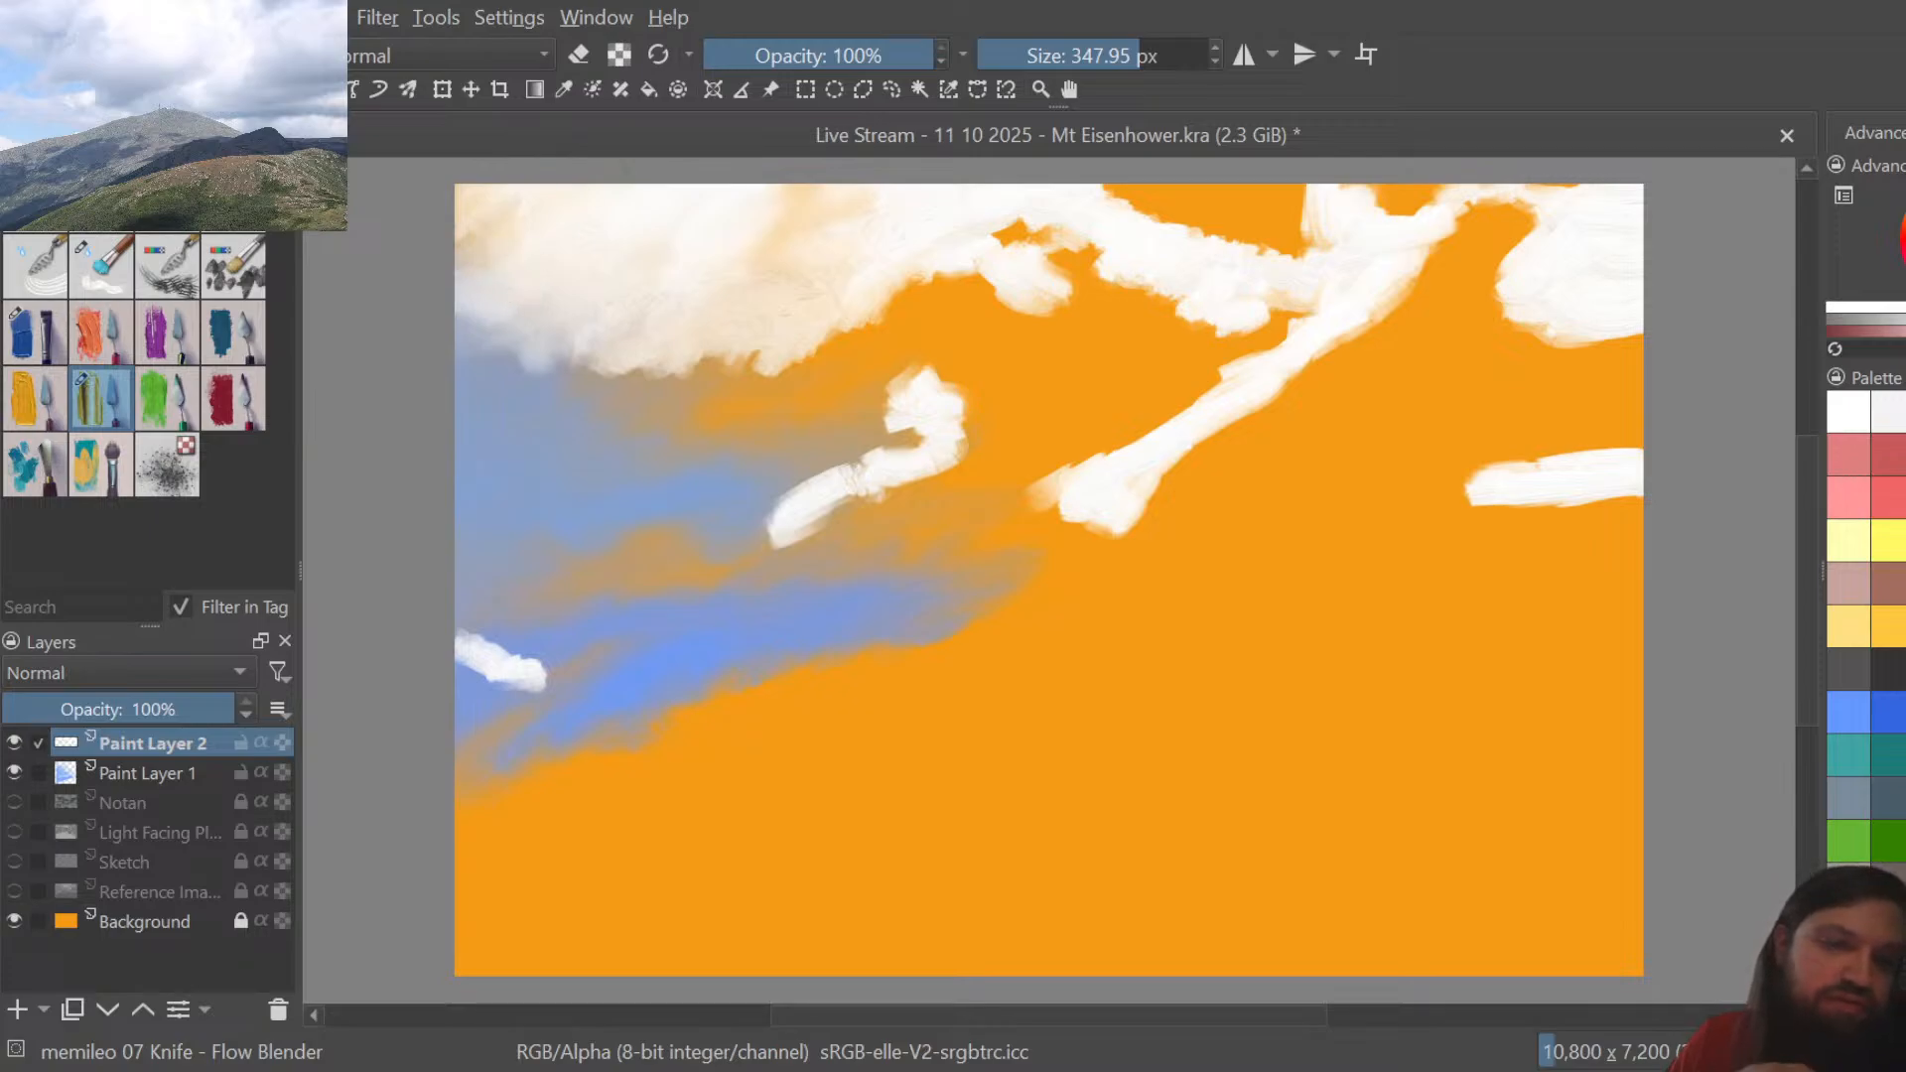
pyautogui.moveTo(538, 374)
pyautogui.mouseDown()
pyautogui.moveTo(654, 357)
pyautogui.moveTo(628, 340)
pyautogui.moveTo(539, 369)
pyautogui.mouseUp()
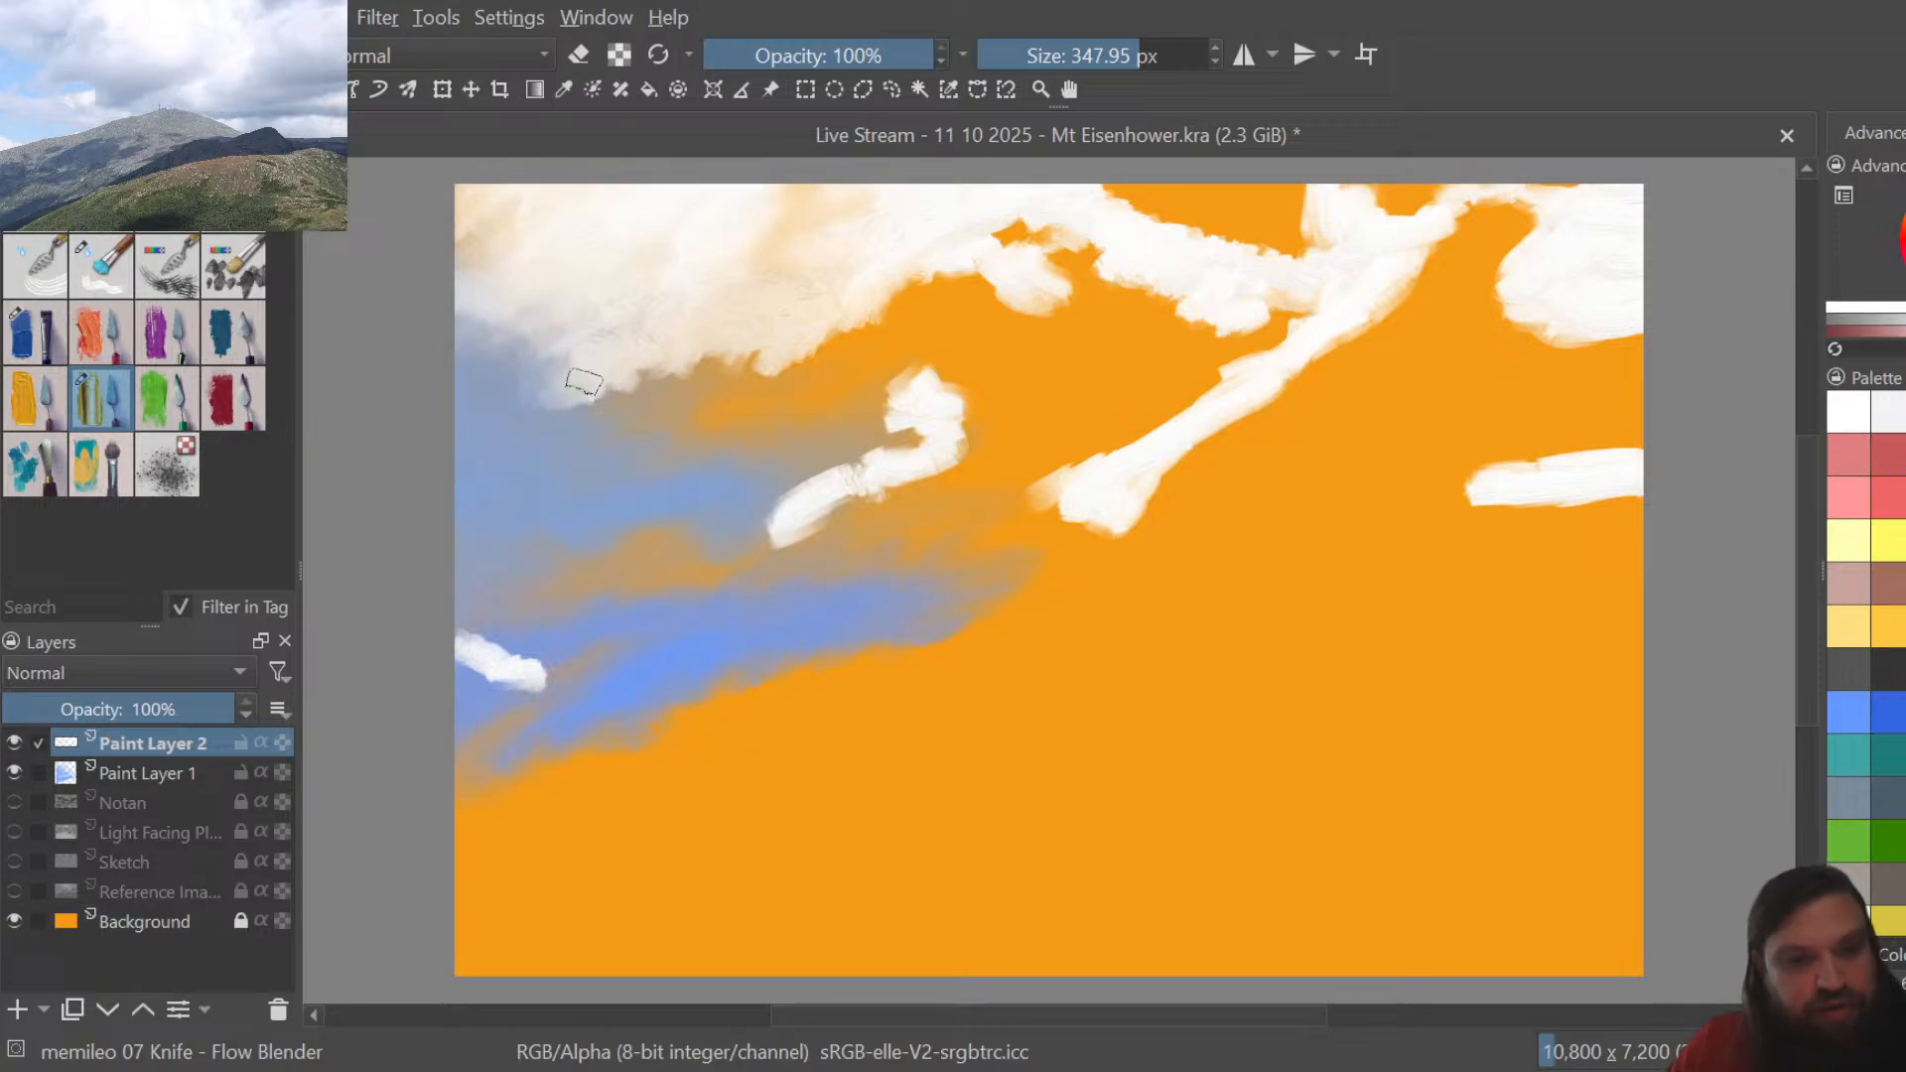
pyautogui.moveTo(598, 384)
pyautogui.mouseDown()
pyautogui.moveTo(664, 342)
pyautogui.moveTo(627, 335)
pyautogui.mouseUp()
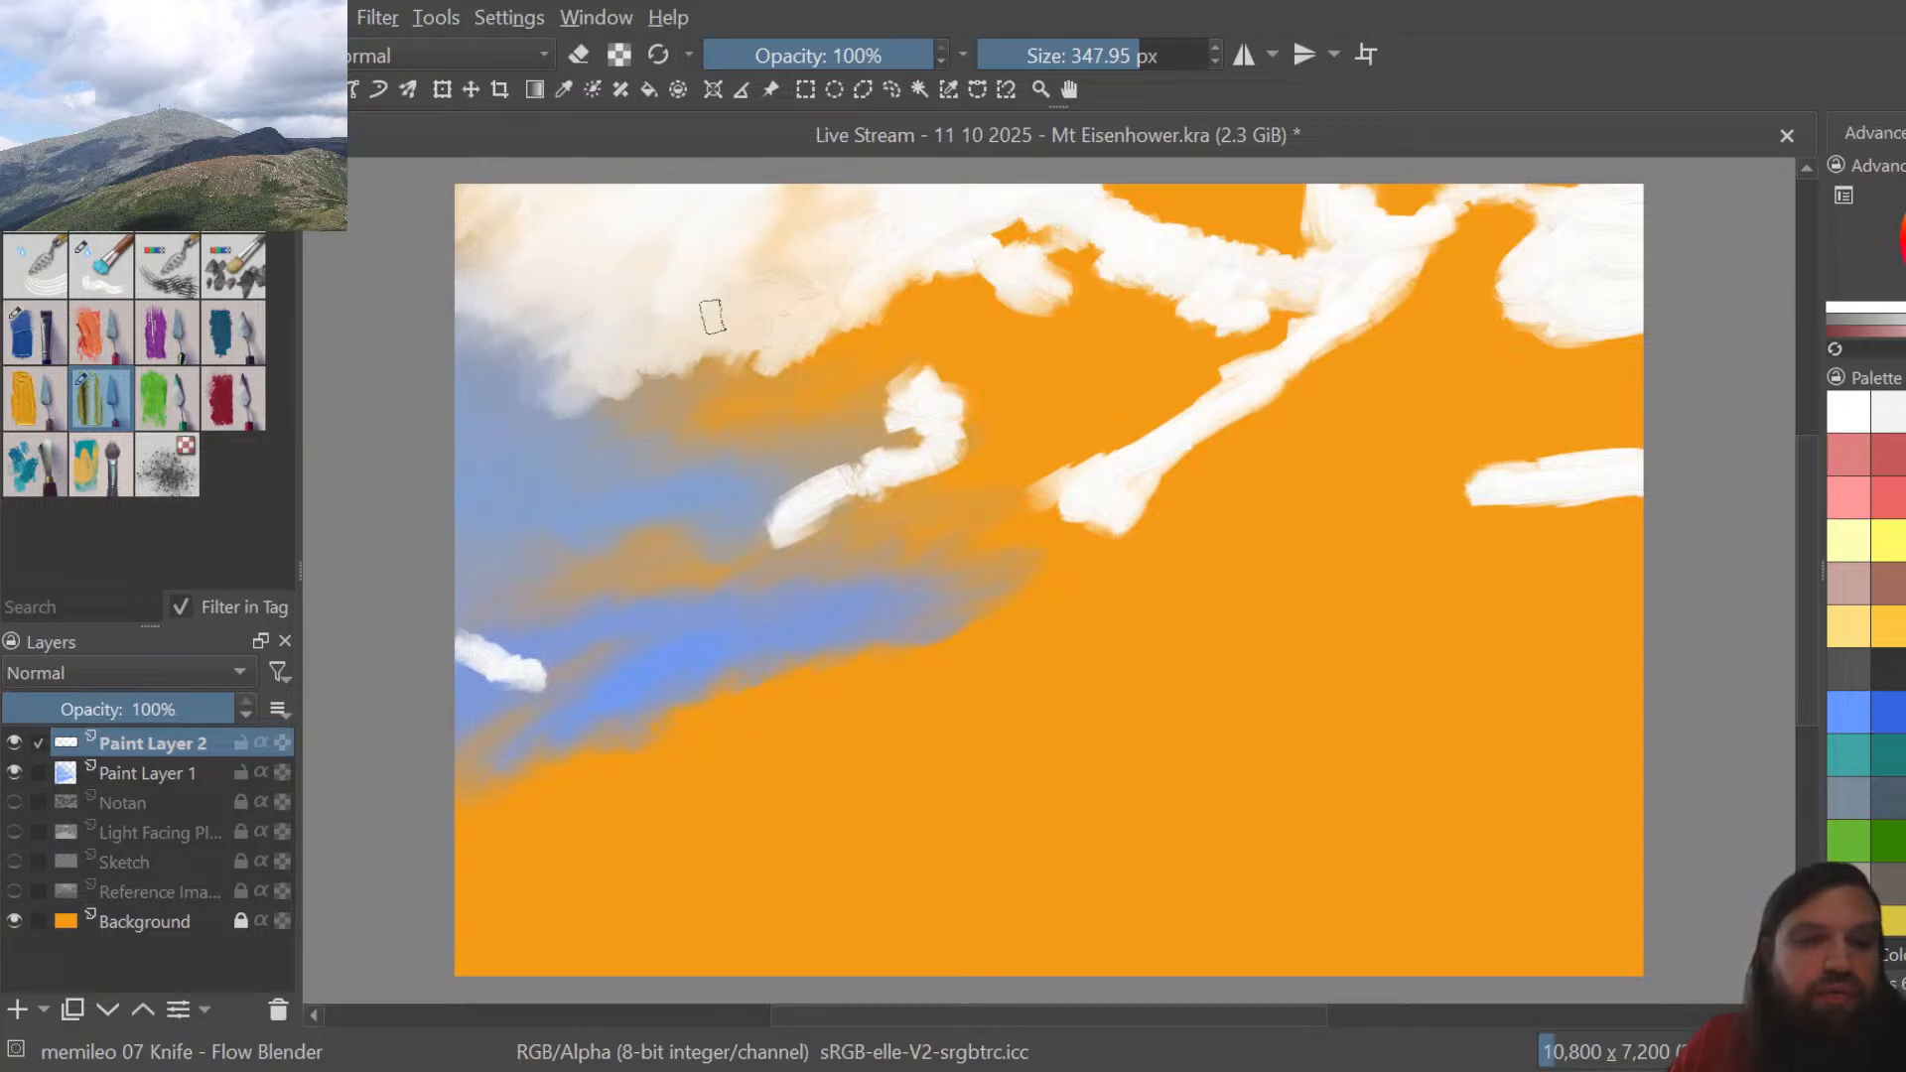
pyautogui.moveTo(683, 383); pyautogui.dragTo(622, 406)
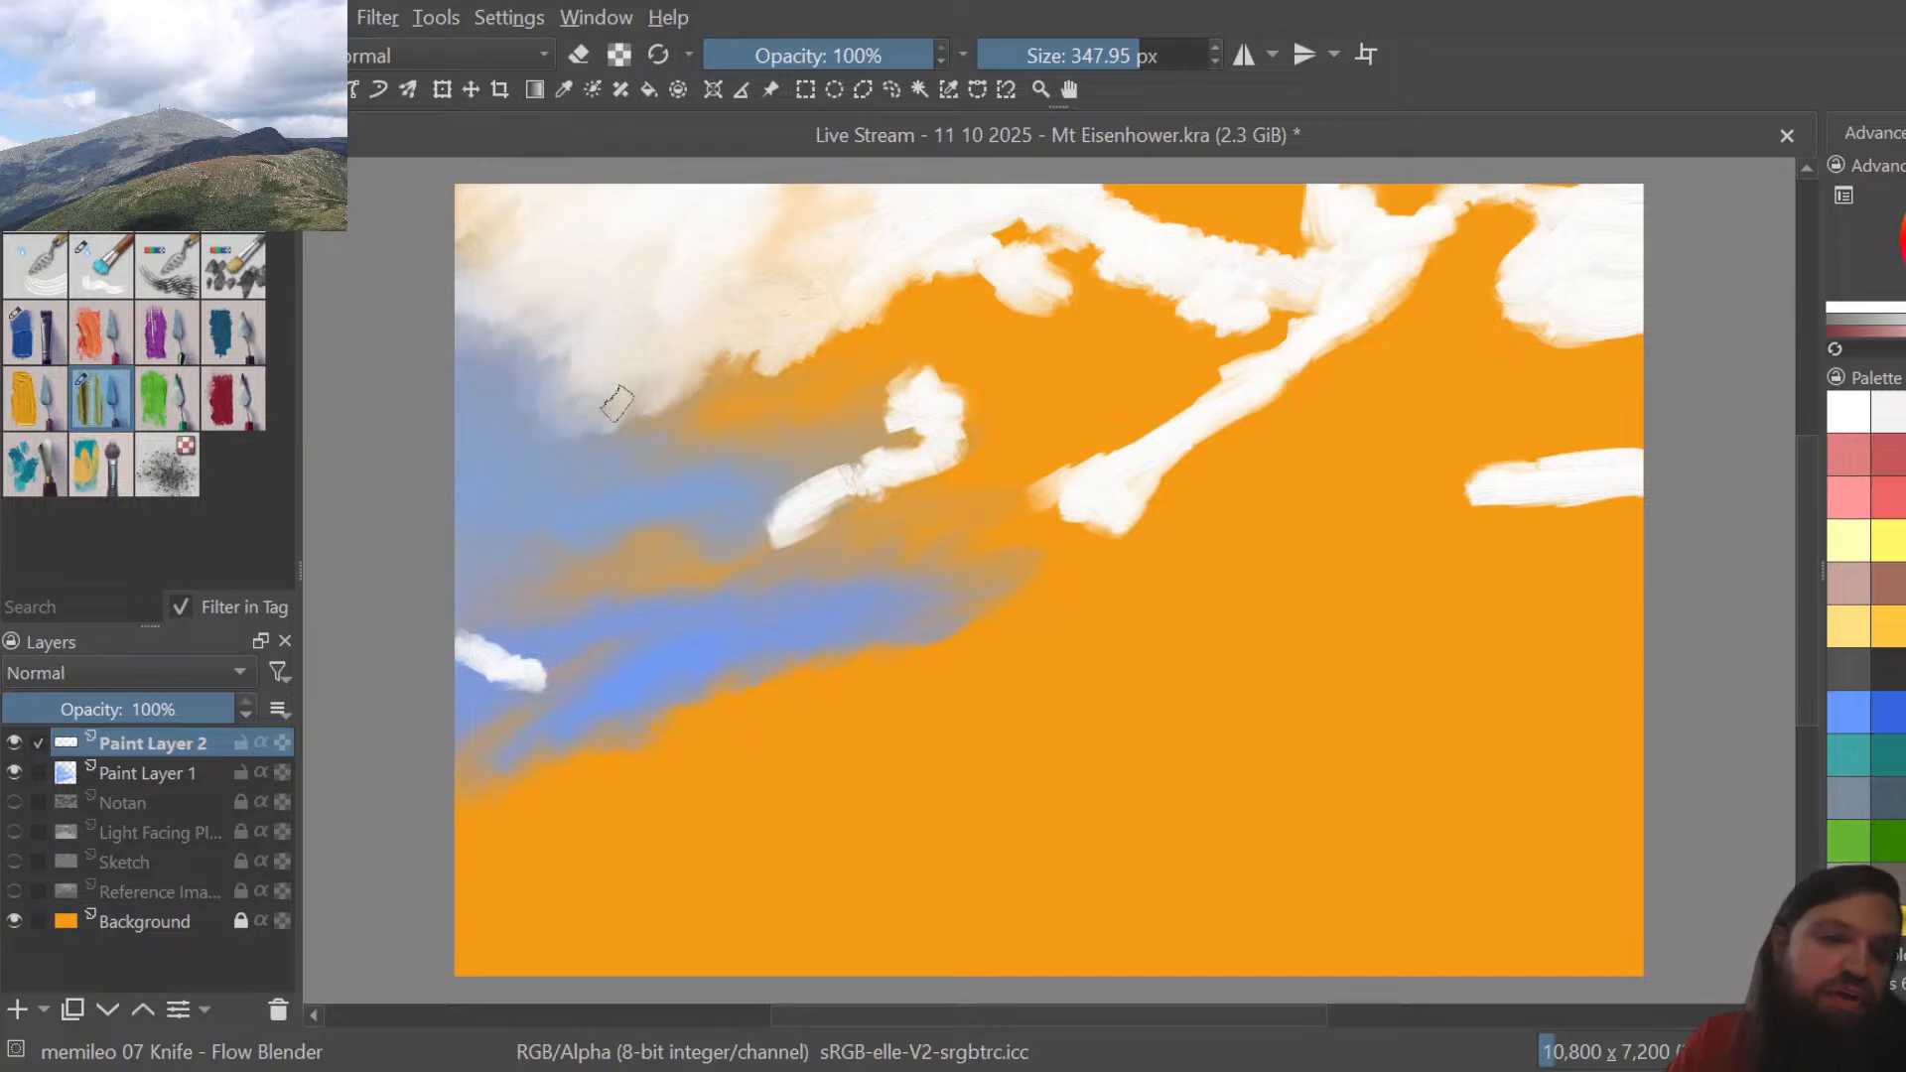
pyautogui.moveTo(673, 368)
pyautogui.mouseDown()
pyautogui.moveTo(634, 419)
pyautogui.moveTo(624, 393)
pyautogui.moveTo(658, 391)
pyautogui.moveTo(526, 399)
pyautogui.moveTo(529, 355)
pyautogui.moveTo(592, 425)
pyautogui.moveTo(568, 445)
pyautogui.moveTo(541, 410)
pyautogui.moveTo(596, 439)
pyautogui.moveTo(677, 377)
pyautogui.moveTo(615, 381)
pyautogui.mouseUp()
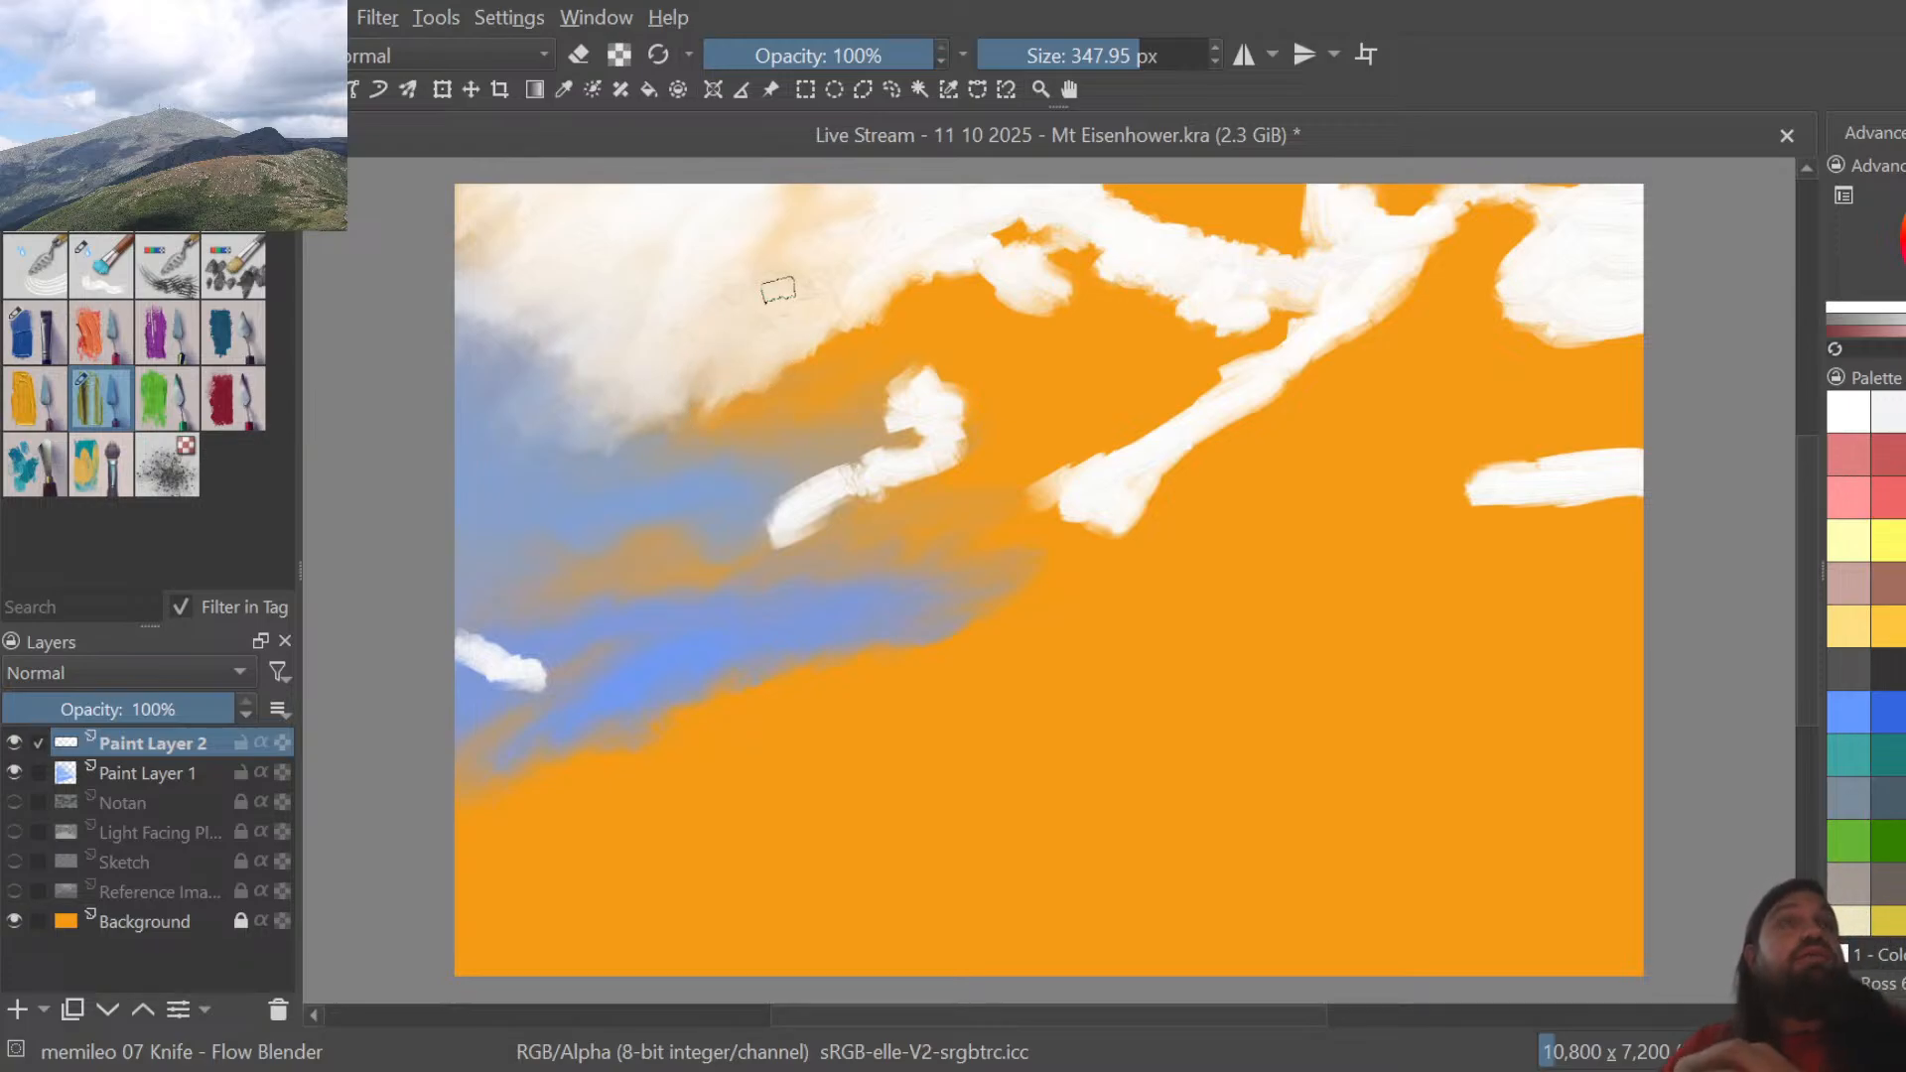
pyautogui.moveTo(672, 430)
pyautogui.mouseDown()
pyautogui.moveTo(633, 416)
pyautogui.moveTo(637, 445)
pyautogui.moveTo(679, 441)
pyautogui.moveTo(751, 388)
pyautogui.moveTo(675, 431)
pyautogui.mouseUp()
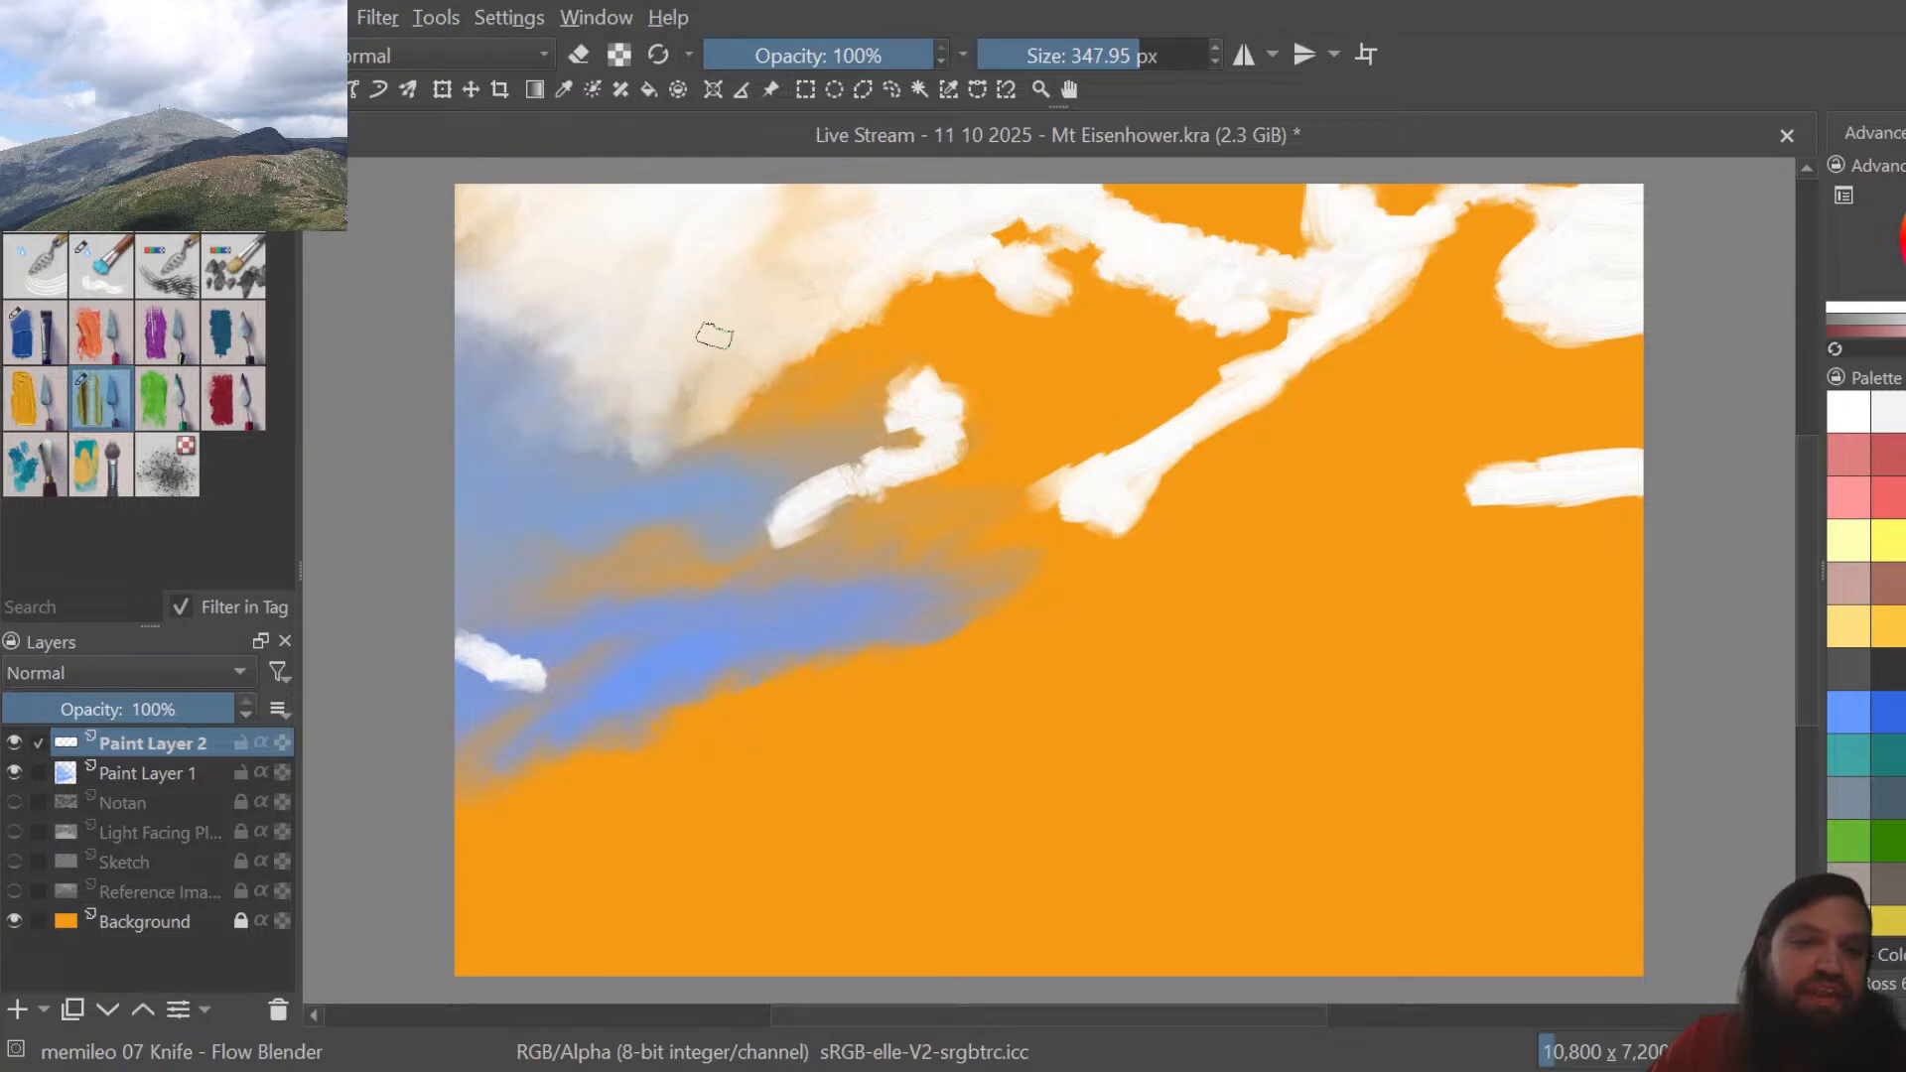
pyautogui.moveTo(723, 432)
pyautogui.mouseDown()
pyautogui.moveTo(670, 454)
pyautogui.moveTo(636, 414)
pyautogui.mouseUp()
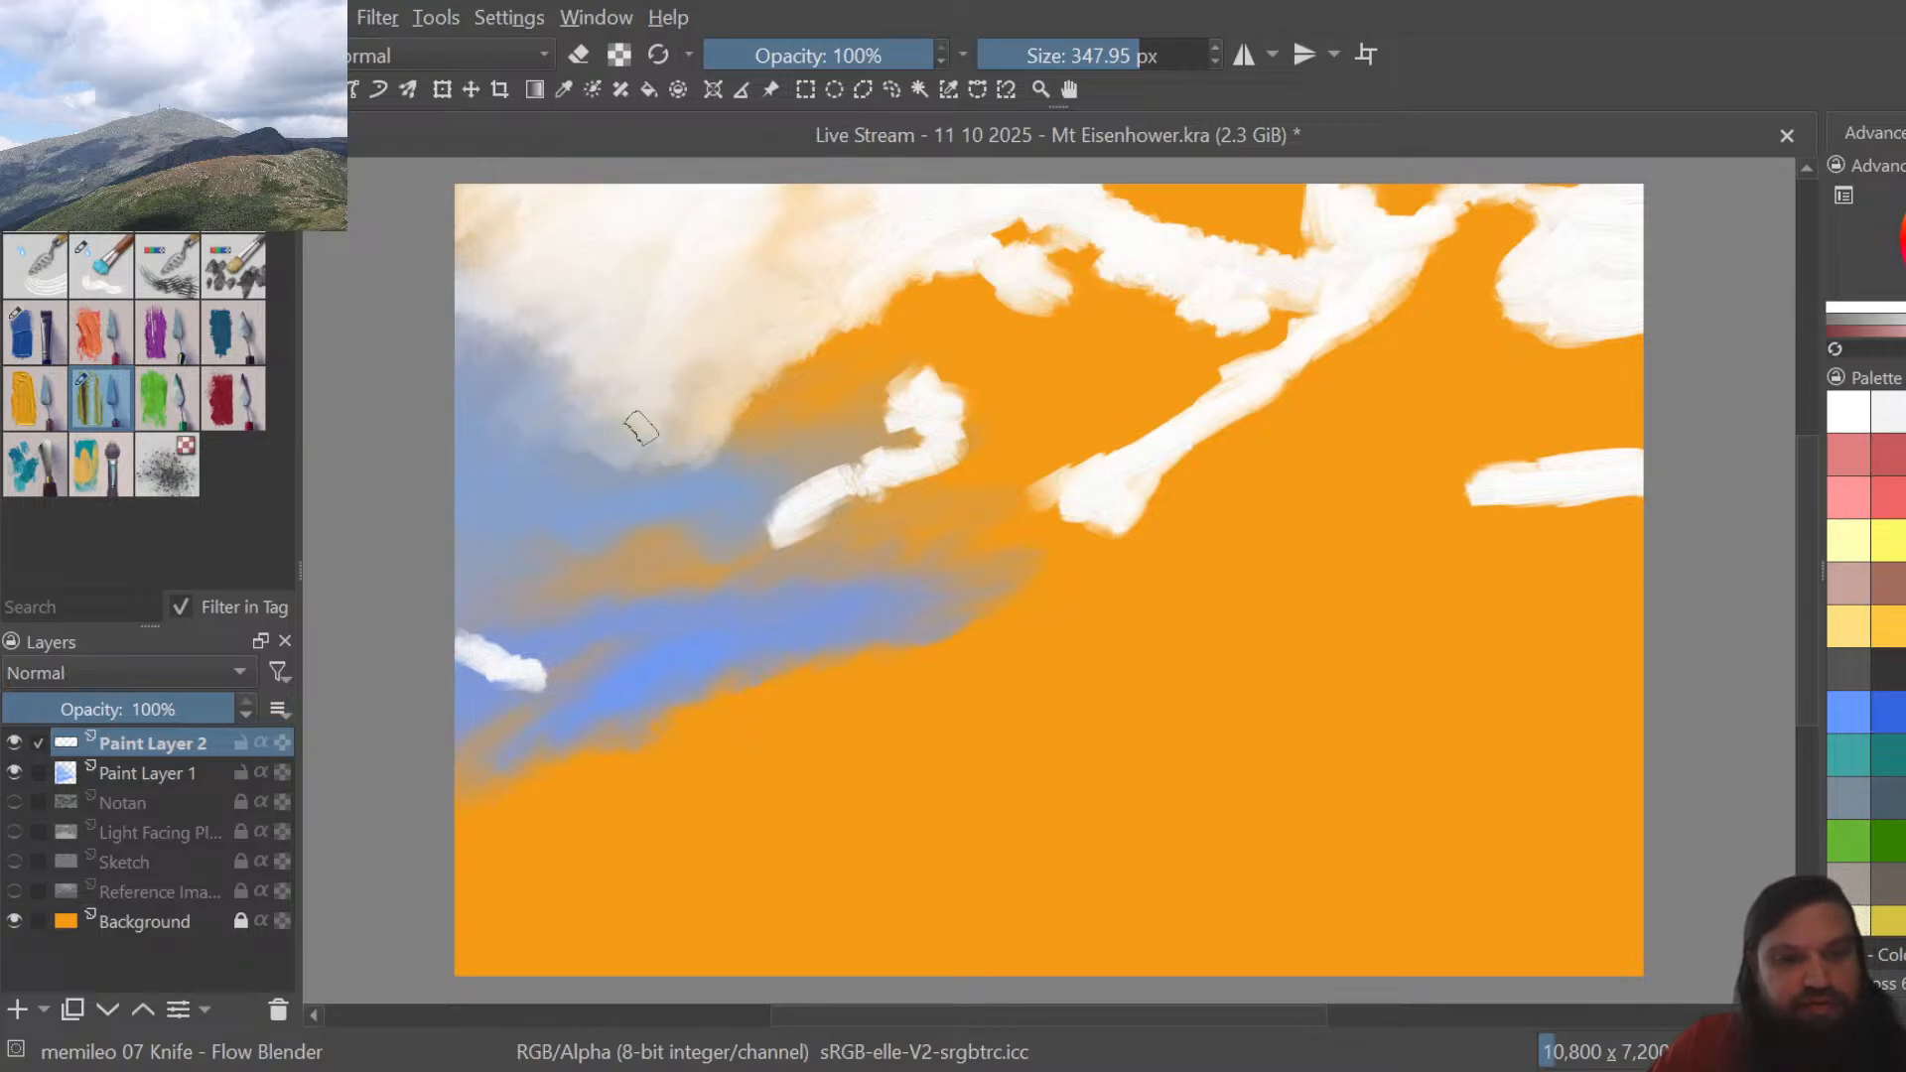
pyautogui.moveTo(641, 429); pyautogui.dragTo(558, 483)
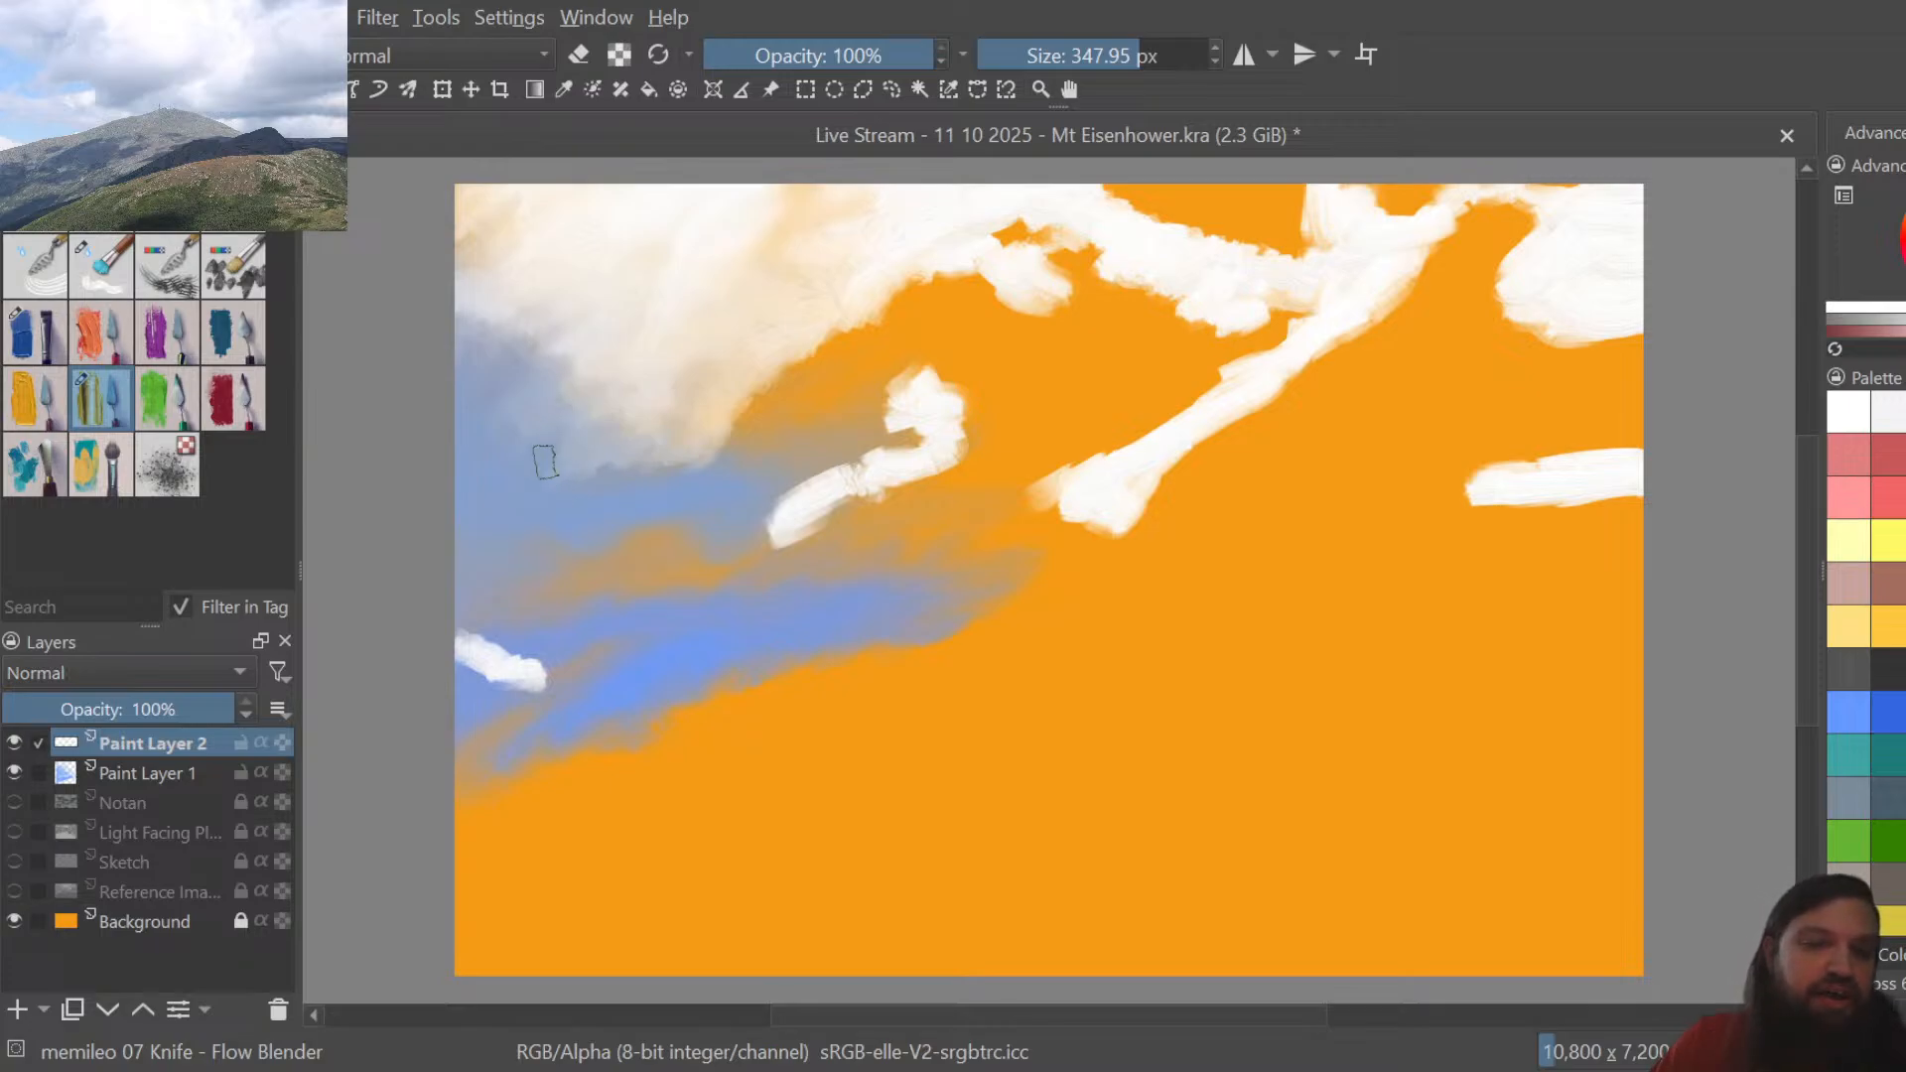
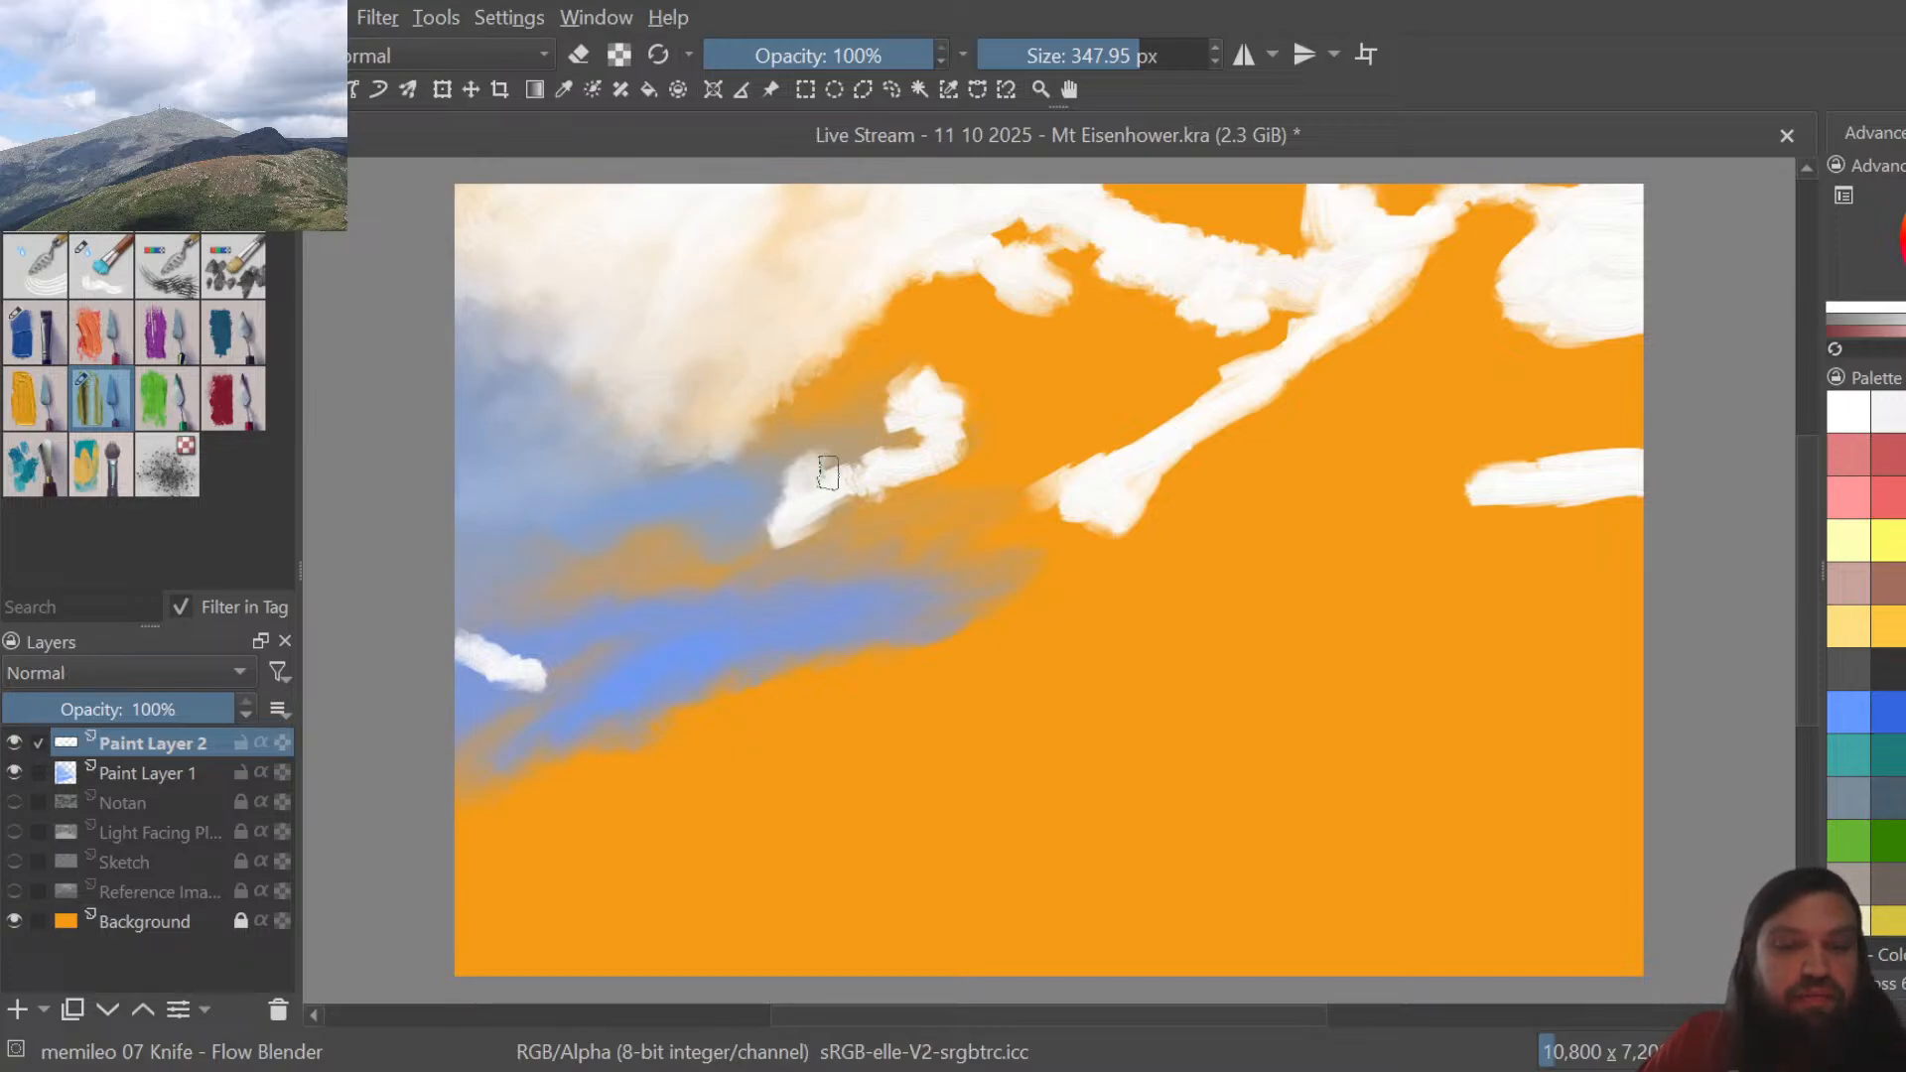
# Smear the mid-sky cloud patch up into the large upper-left cloud, and draw its lower edge out leftward into a thin wisp
pyautogui.moveTo(828, 472)
pyautogui.mouseDown()
pyautogui.moveTo(880, 458)
pyautogui.moveTo(808, 493)
pyautogui.moveTo(817, 473)
pyautogui.moveTo(763, 409)
pyautogui.moveTo(767, 431)
pyautogui.moveTo(813, 445)
pyautogui.moveTo(810, 429)
pyautogui.moveTo(766, 397)
pyautogui.moveTo(808, 427)
pyautogui.moveTo(861, 398)
pyautogui.moveTo(910, 436)
pyautogui.moveTo(923, 397)
pyautogui.moveTo(892, 424)
pyautogui.moveTo(907, 435)
pyautogui.moveTo(855, 466)
pyautogui.moveTo(846, 442)
pyautogui.moveTo(771, 523)
pyautogui.moveTo(786, 481)
pyautogui.moveTo(738, 423)
pyautogui.moveTo(786, 480)
pyautogui.moveTo(736, 434)
pyautogui.moveTo(783, 451)
pyautogui.moveTo(774, 493)
pyautogui.moveTo(754, 459)
pyautogui.moveTo(716, 456)
pyautogui.moveTo(789, 481)
pyautogui.moveTo(834, 453)
pyautogui.moveTo(819, 427)
pyautogui.moveTo(775, 422)
pyautogui.moveTo(816, 412)
pyautogui.moveTo(812, 390)
pyautogui.moveTo(778, 378)
pyautogui.moveTo(749, 413)
pyautogui.moveTo(850, 350)
pyautogui.moveTo(777, 419)
pyautogui.moveTo(770, 474)
pyautogui.moveTo(751, 466)
pyautogui.moveTo(730, 506)
pyautogui.moveTo(755, 459)
pyautogui.moveTo(736, 501)
pyautogui.moveTo(721, 473)
pyautogui.moveTo(752, 501)
pyautogui.moveTo(729, 521)
pyautogui.moveTo(682, 496)
pyautogui.moveTo(716, 530)
pyautogui.mouseUp()
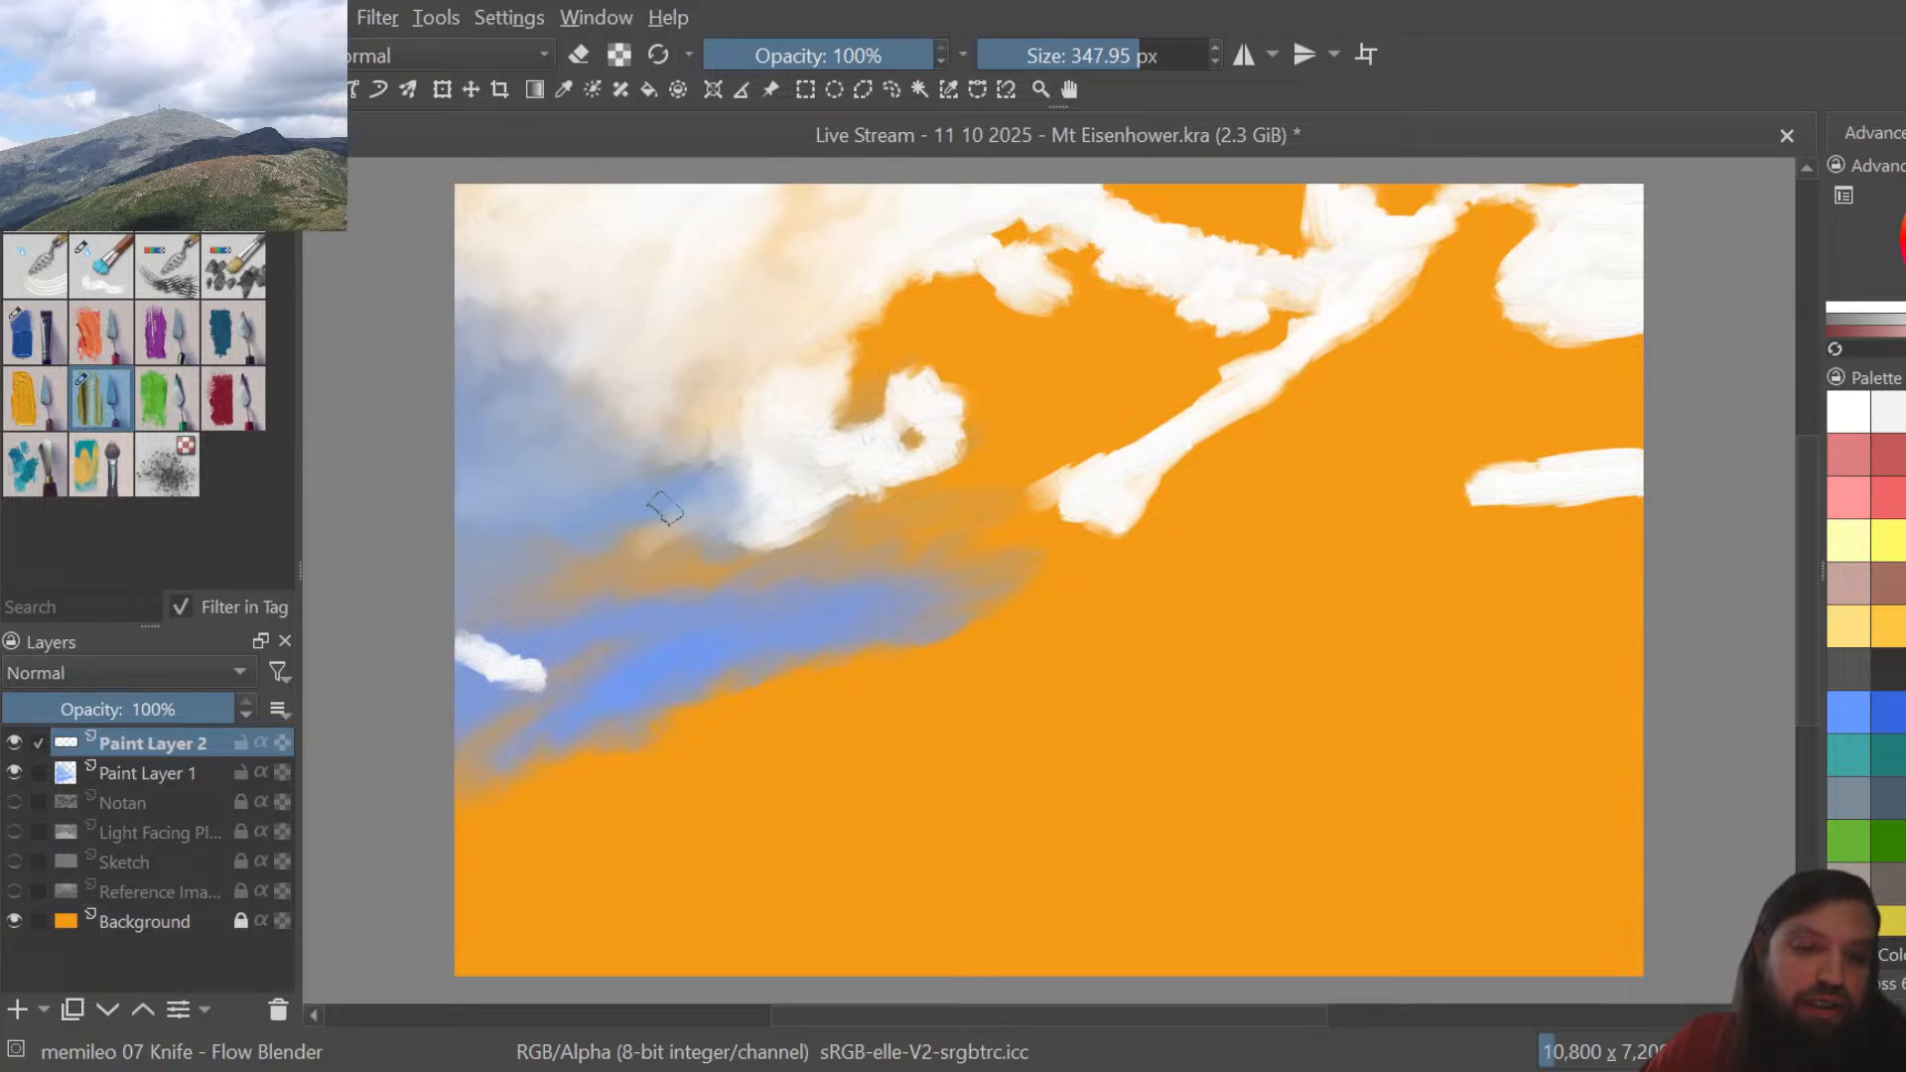
pyautogui.moveTo(616, 549); pyautogui.dragTo(689, 507)
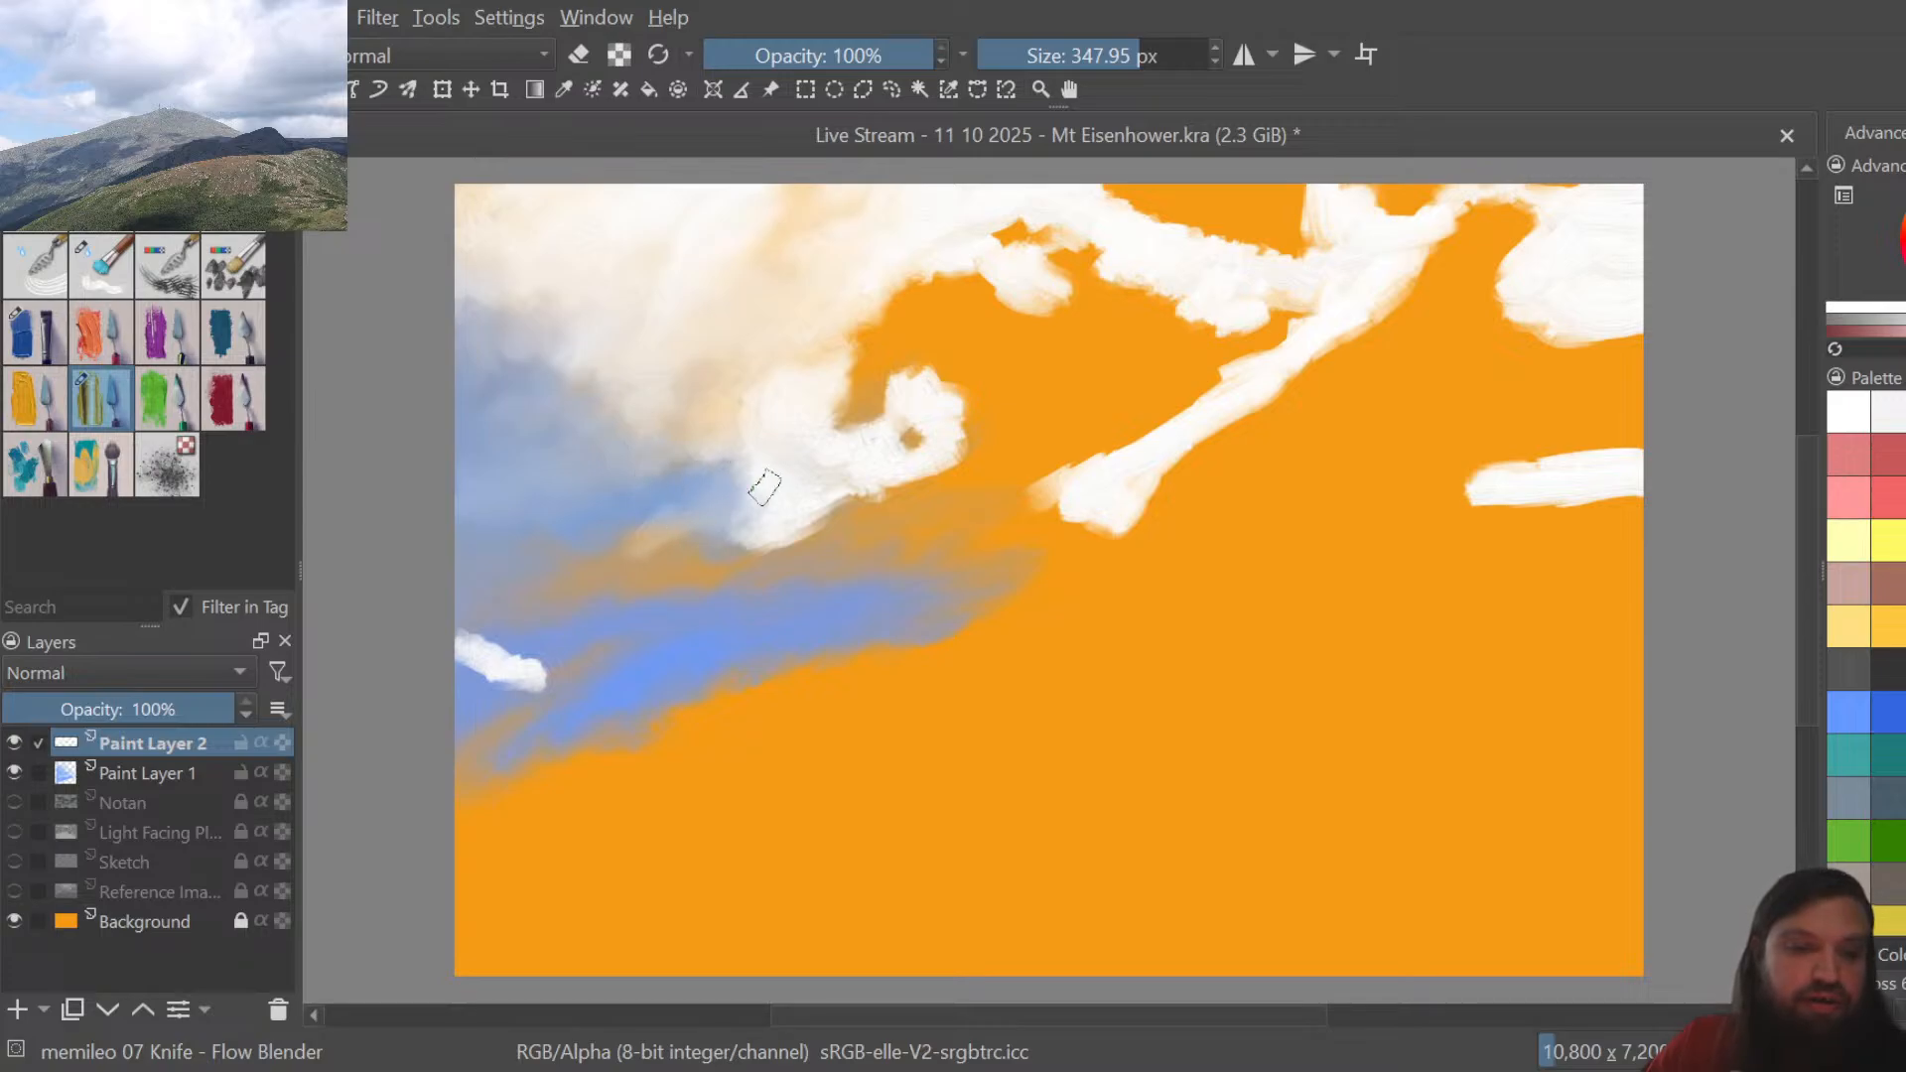
pyautogui.moveTo(774, 531); pyautogui.dragTo(756, 461)
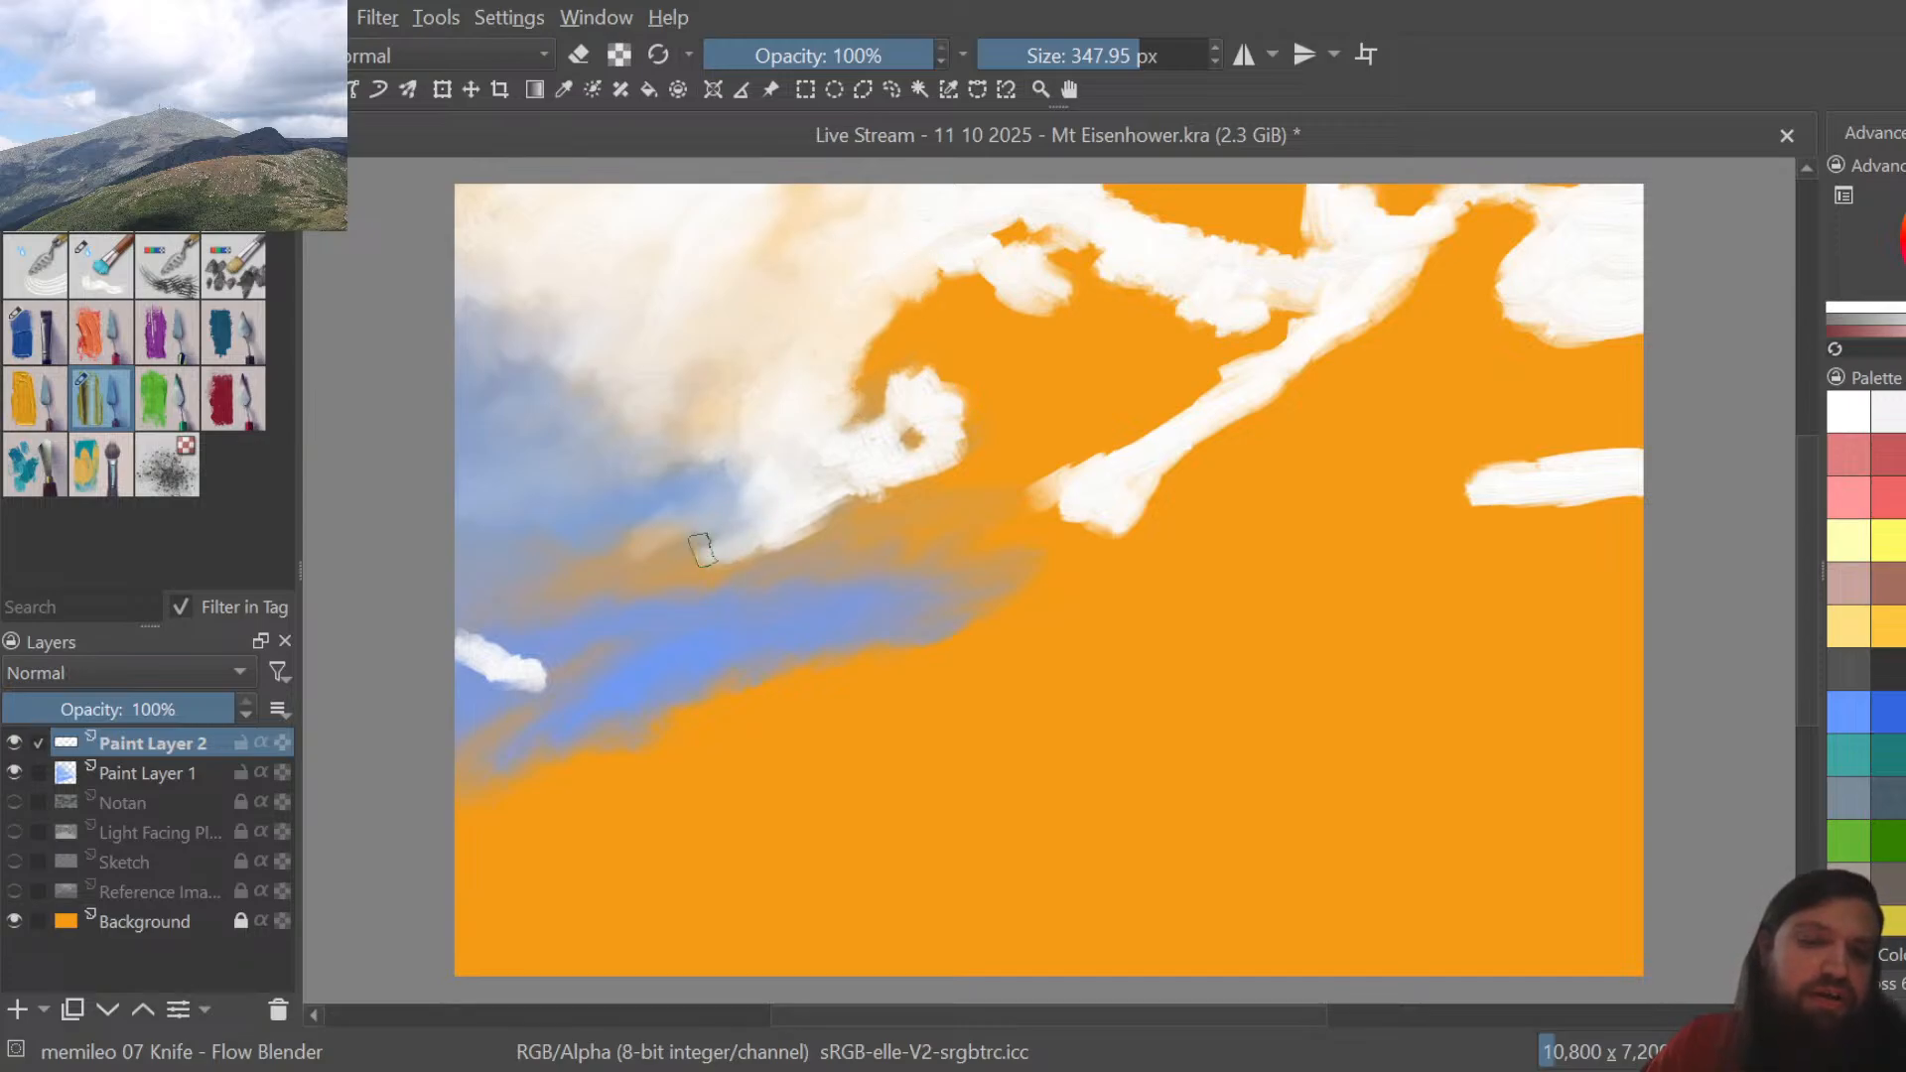
pyautogui.moveTo(697, 546); pyautogui.dragTo(696, 537)
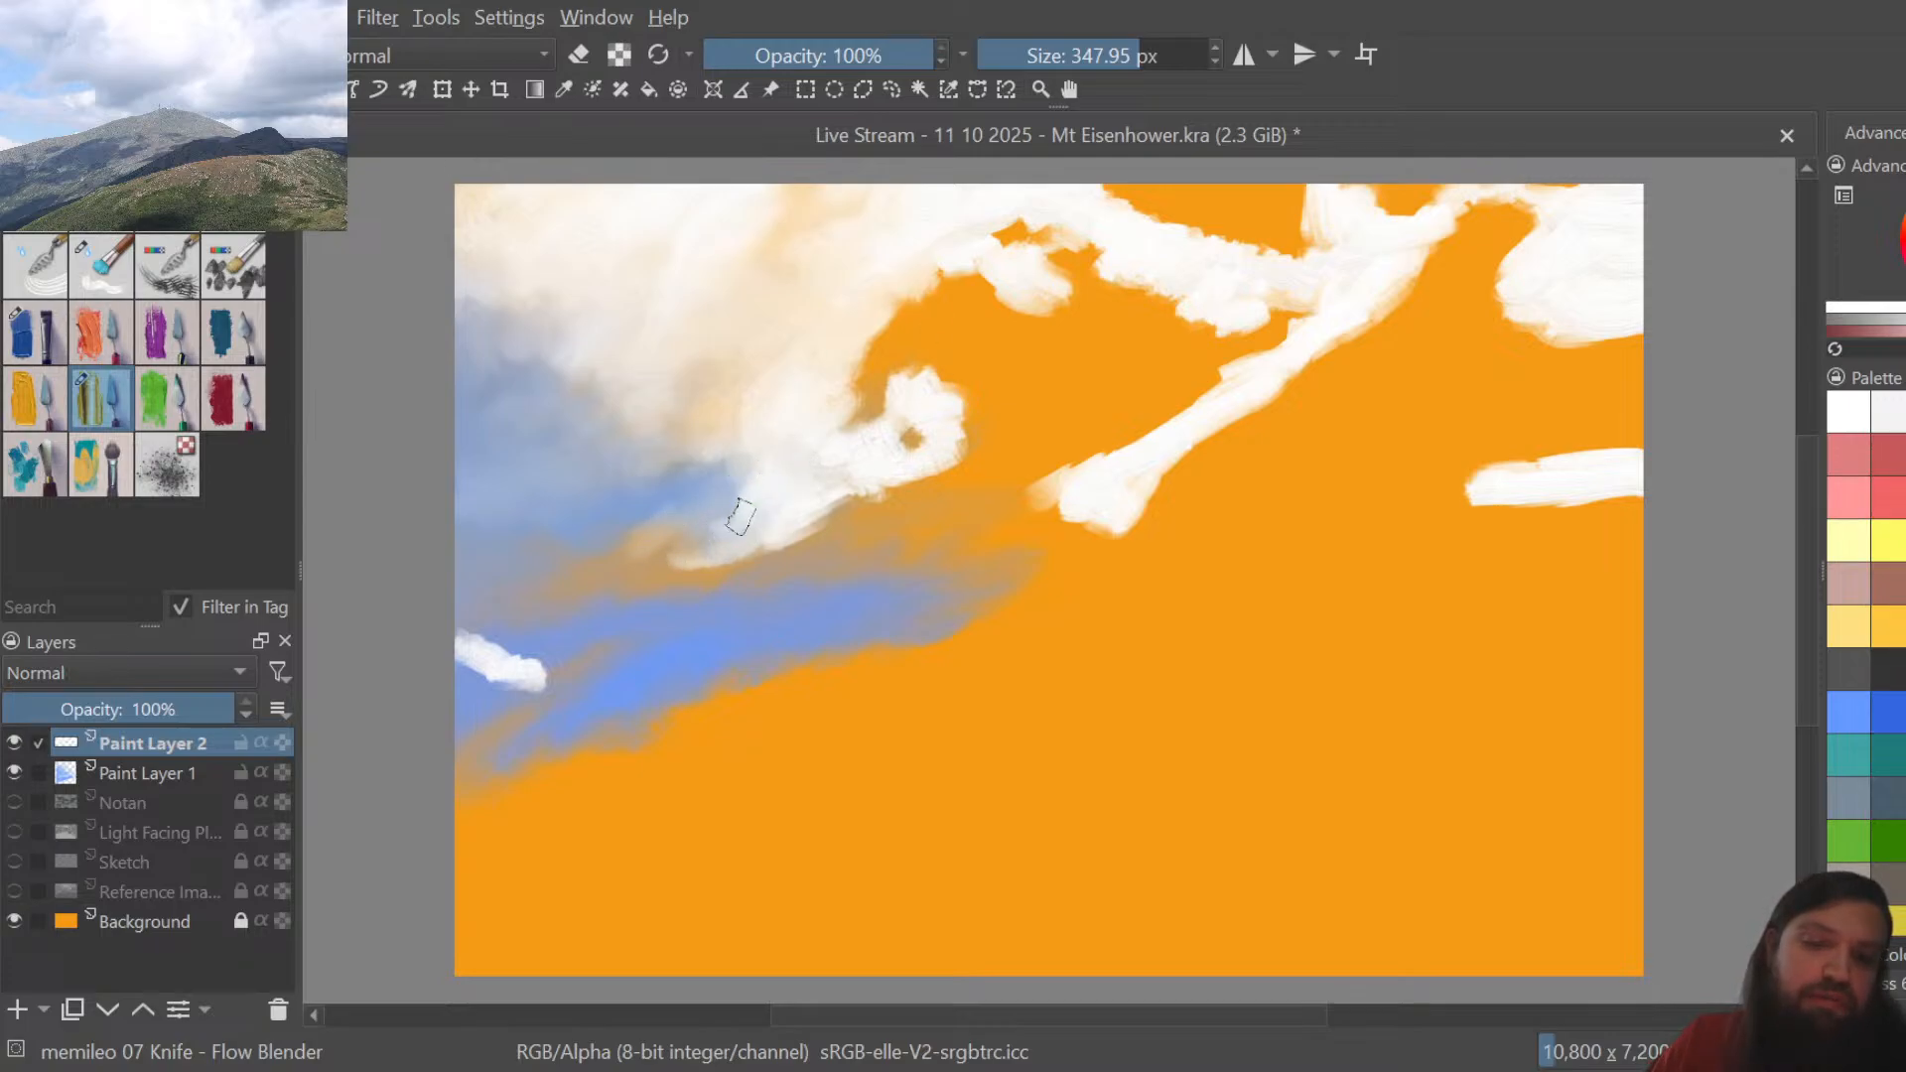
pyautogui.moveTo(677, 551); pyautogui.dragTo(659, 545)
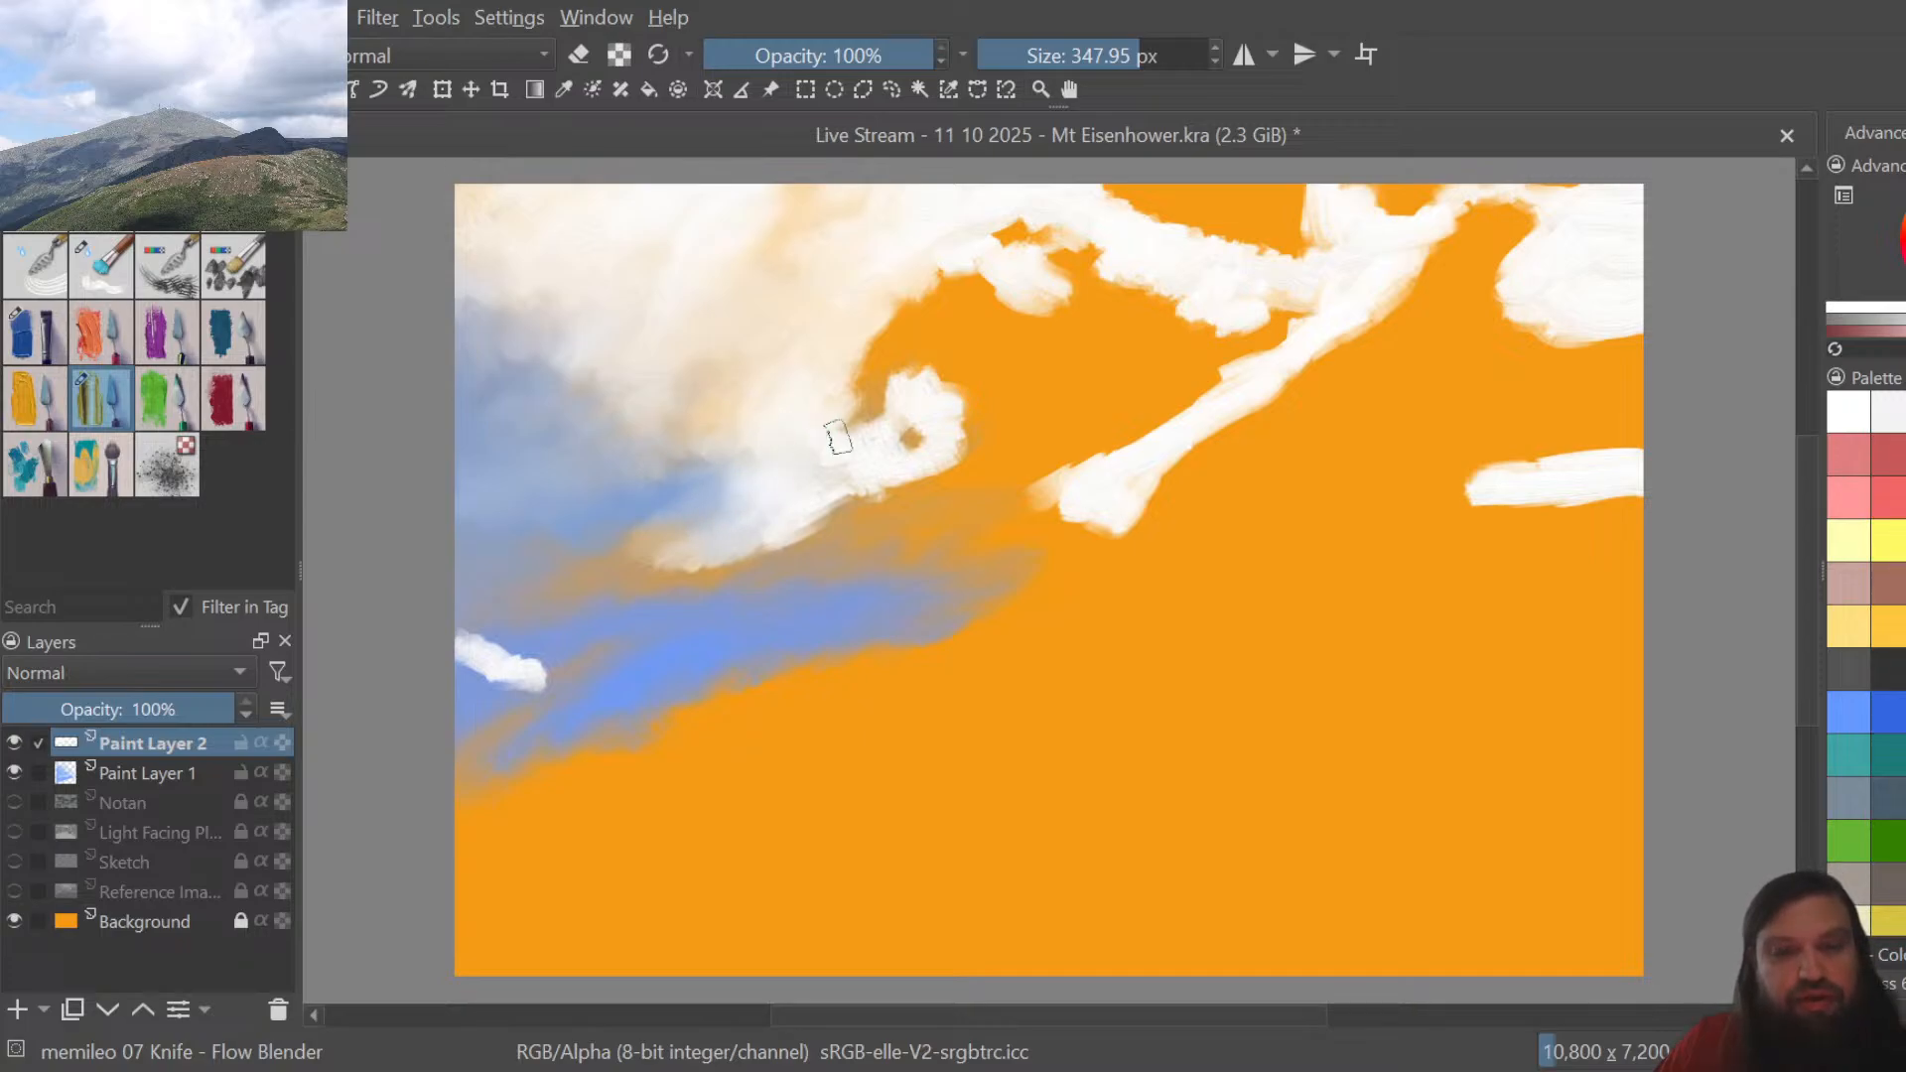
pyautogui.moveTo(868, 437)
pyautogui.mouseDown()
pyautogui.moveTo(911, 374)
pyautogui.moveTo(856, 401)
pyautogui.moveTo(900, 366)
pyautogui.moveTo(861, 378)
pyautogui.moveTo(862, 399)
pyautogui.moveTo(879, 381)
pyautogui.moveTo(835, 372)
pyautogui.moveTo(817, 419)
pyautogui.moveTo(861, 341)
pyautogui.moveTo(899, 348)
pyautogui.mouseUp()
pyautogui.moveTo(903, 256)
pyautogui.mouseDown()
pyautogui.moveTo(950, 224)
pyautogui.moveTo(1002, 252)
pyautogui.moveTo(919, 277)
pyautogui.moveTo(933, 251)
pyautogui.mouseUp()
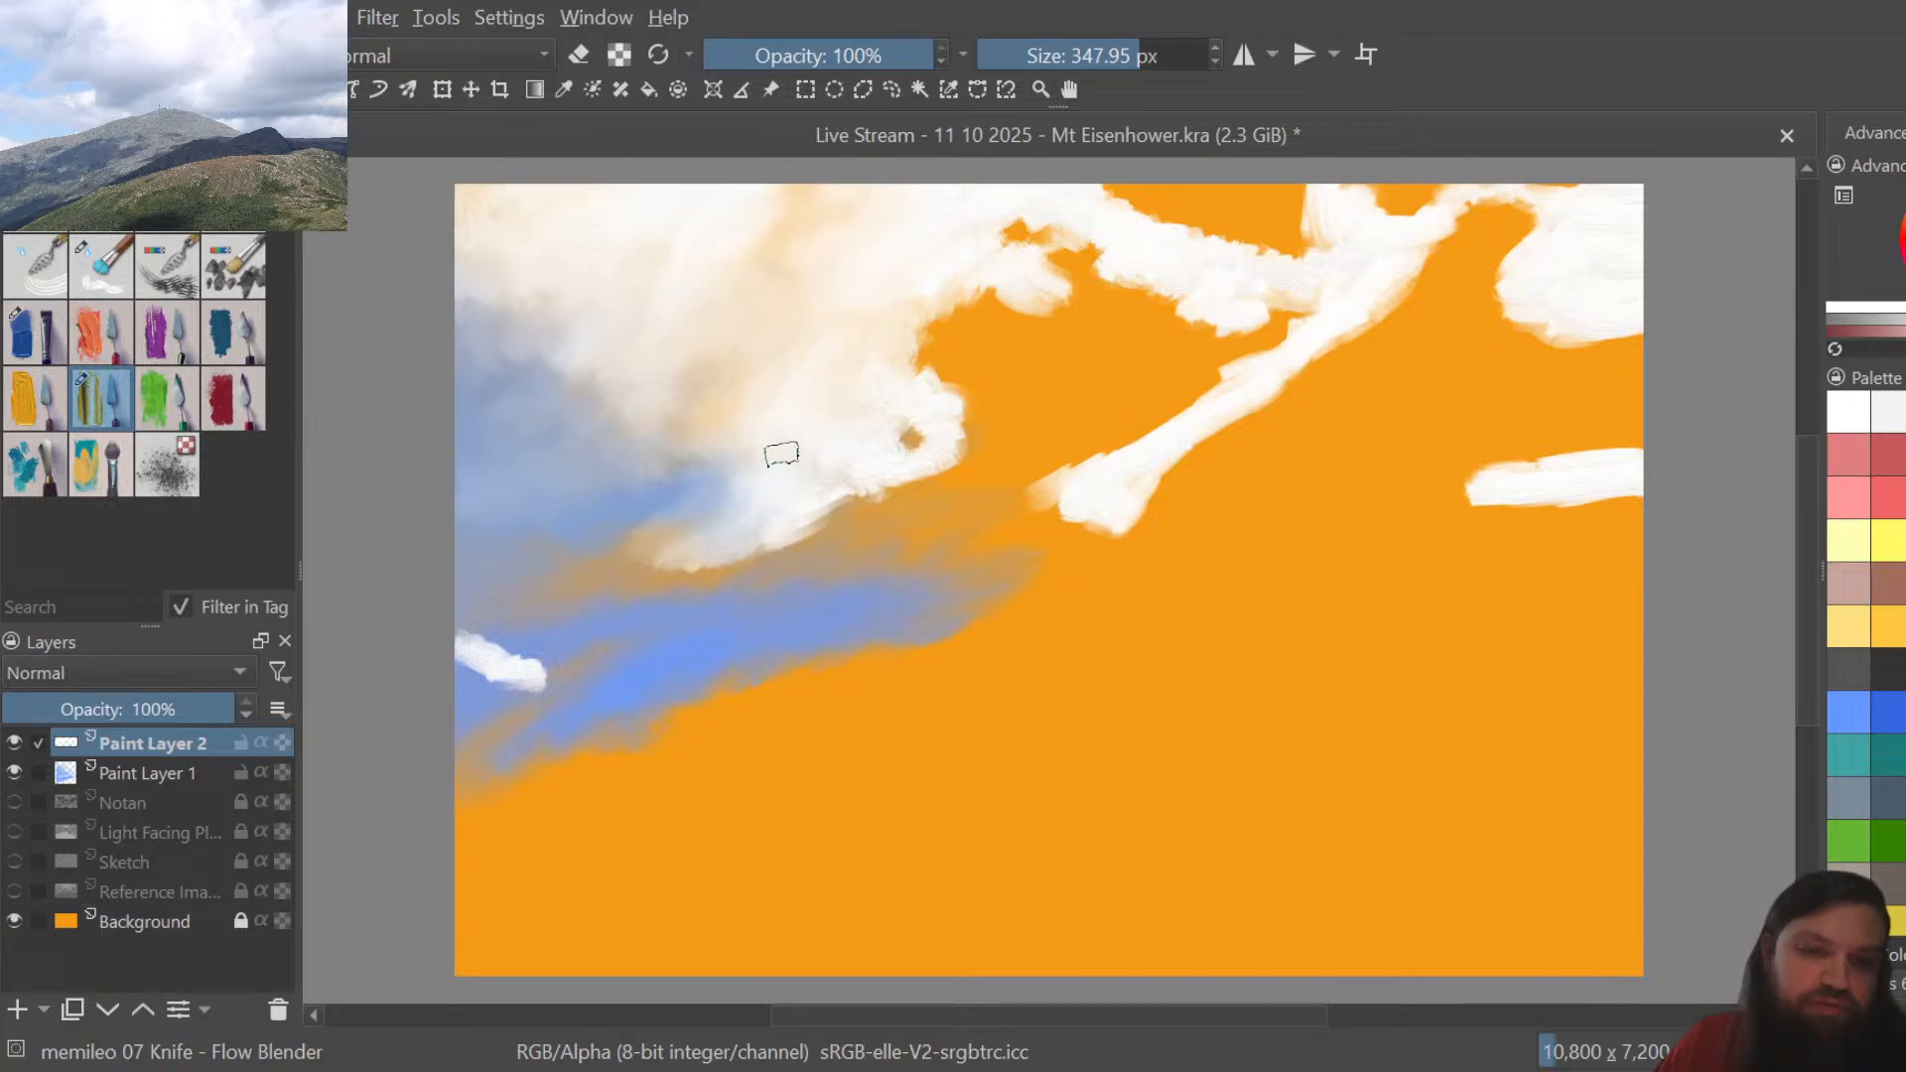
pyautogui.moveTo(664, 559)
pyautogui.mouseDown()
pyautogui.moveTo(607, 564)
pyautogui.moveTo(646, 544)
pyautogui.moveTo(627, 543)
pyautogui.moveTo(634, 522)
pyautogui.moveTo(649, 555)
pyautogui.moveTo(595, 573)
pyautogui.moveTo(703, 551)
pyautogui.moveTo(643, 549)
pyautogui.moveTo(671, 534)
pyautogui.moveTo(648, 528)
pyautogui.moveTo(572, 561)
pyautogui.mouseUp()
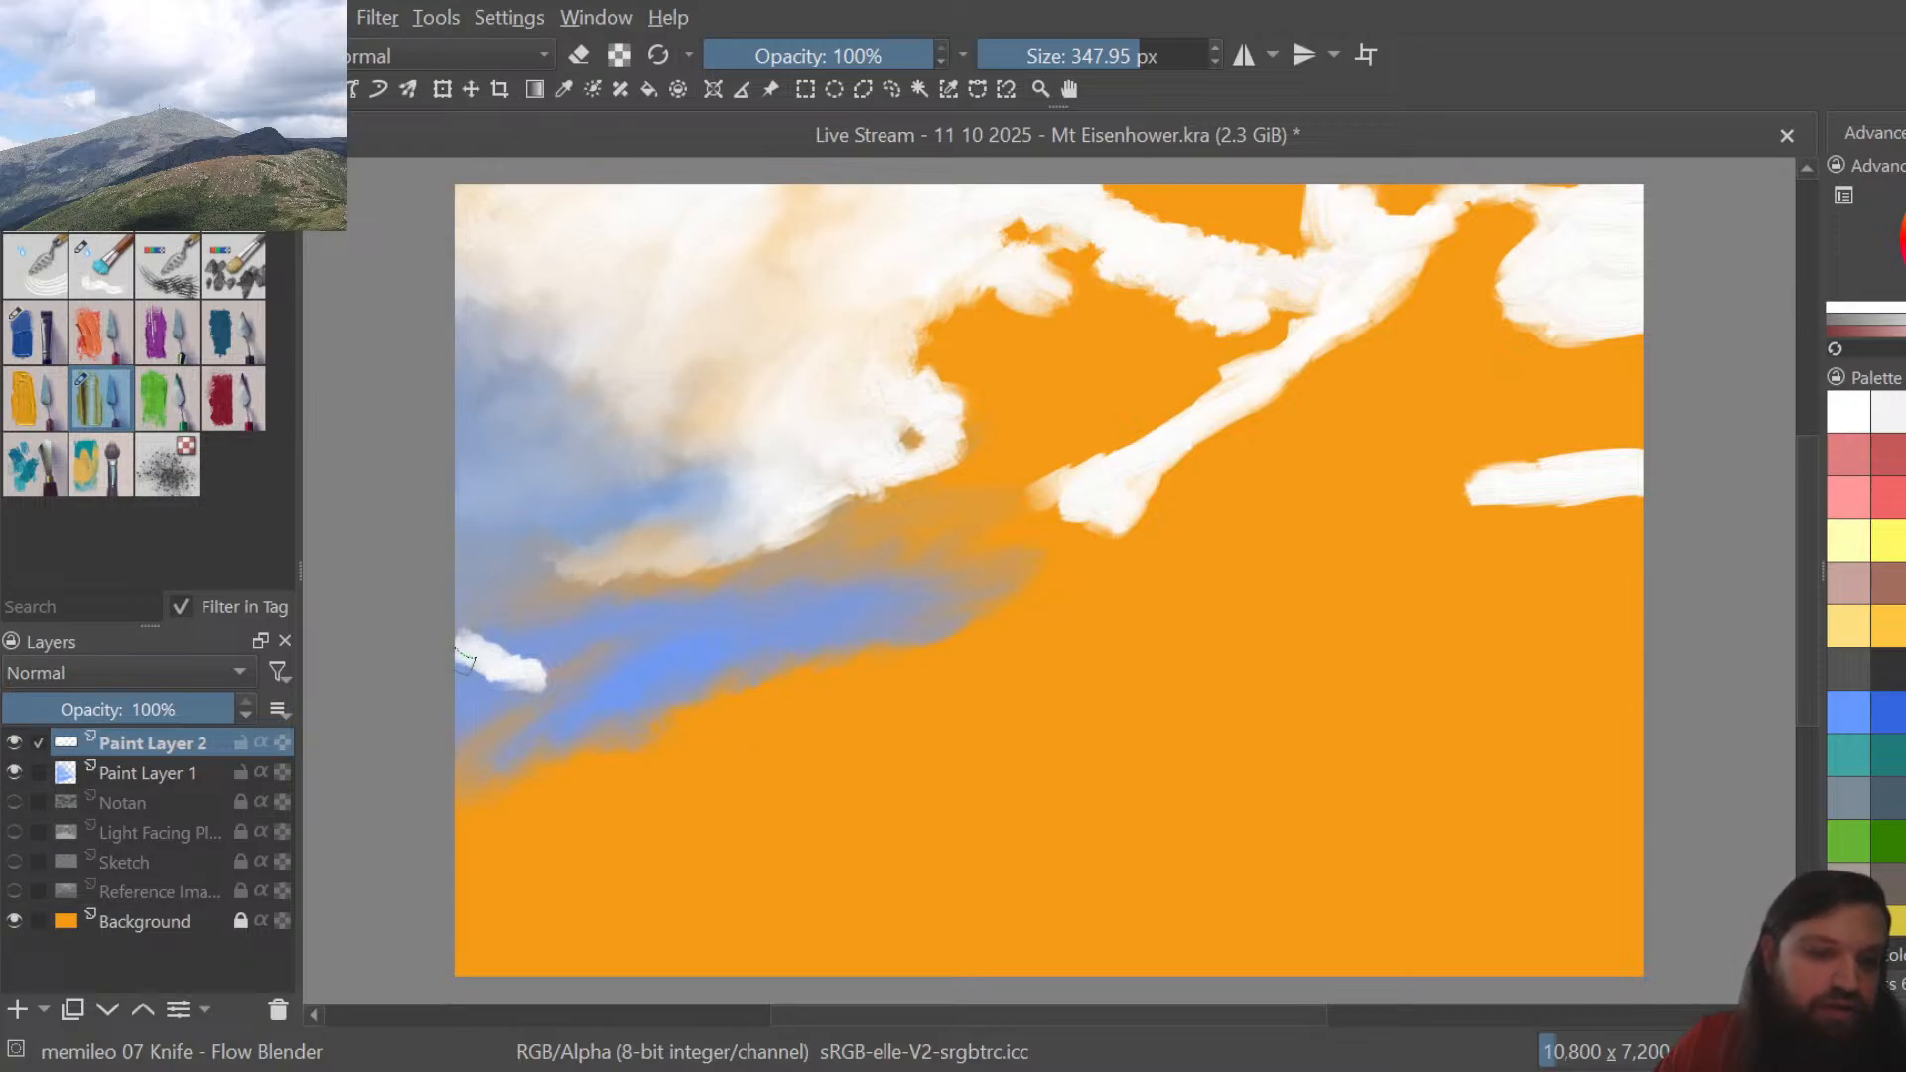
# Spread and blend the low white patch at the left canvas edge into a fuller cloud reaching up toward the wisp
pyautogui.moveTo(466, 663)
pyautogui.mouseDown()
pyautogui.moveTo(571, 662)
pyautogui.moveTo(494, 708)
pyautogui.moveTo(469, 675)
pyautogui.moveTo(463, 727)
pyautogui.moveTo(488, 709)
pyautogui.moveTo(474, 671)
pyautogui.moveTo(509, 676)
pyautogui.moveTo(464, 747)
pyautogui.moveTo(559, 674)
pyautogui.moveTo(541, 666)
pyautogui.moveTo(552, 689)
pyautogui.moveTo(560, 667)
pyautogui.moveTo(619, 680)
pyautogui.moveTo(590, 678)
pyautogui.moveTo(621, 661)
pyautogui.moveTo(527, 698)
pyautogui.moveTo(511, 680)
pyautogui.moveTo(514, 698)
pyautogui.moveTo(568, 700)
pyautogui.mouseUp()
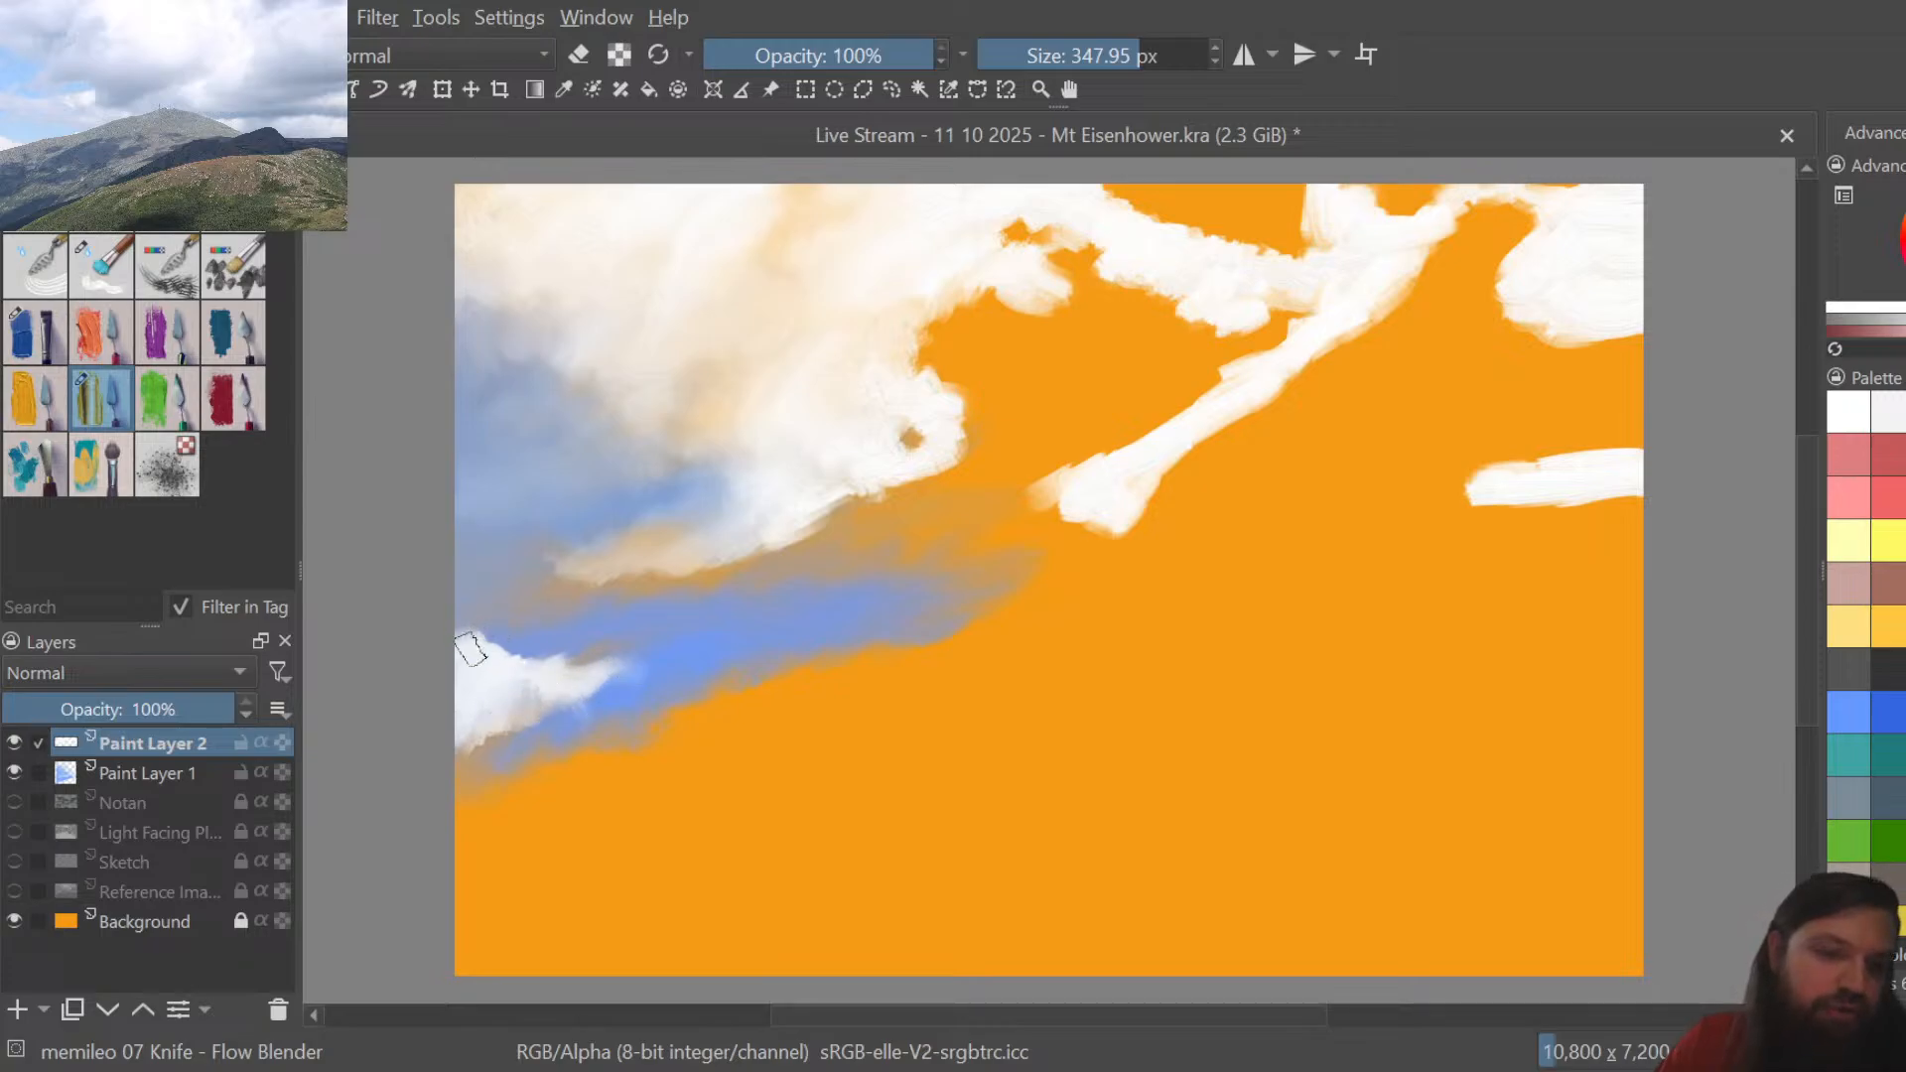
pyautogui.moveTo(470, 650)
pyautogui.mouseDown()
pyautogui.moveTo(512, 671)
pyautogui.moveTo(492, 650)
pyautogui.moveTo(588, 647)
pyautogui.moveTo(481, 596)
pyautogui.mouseUp()
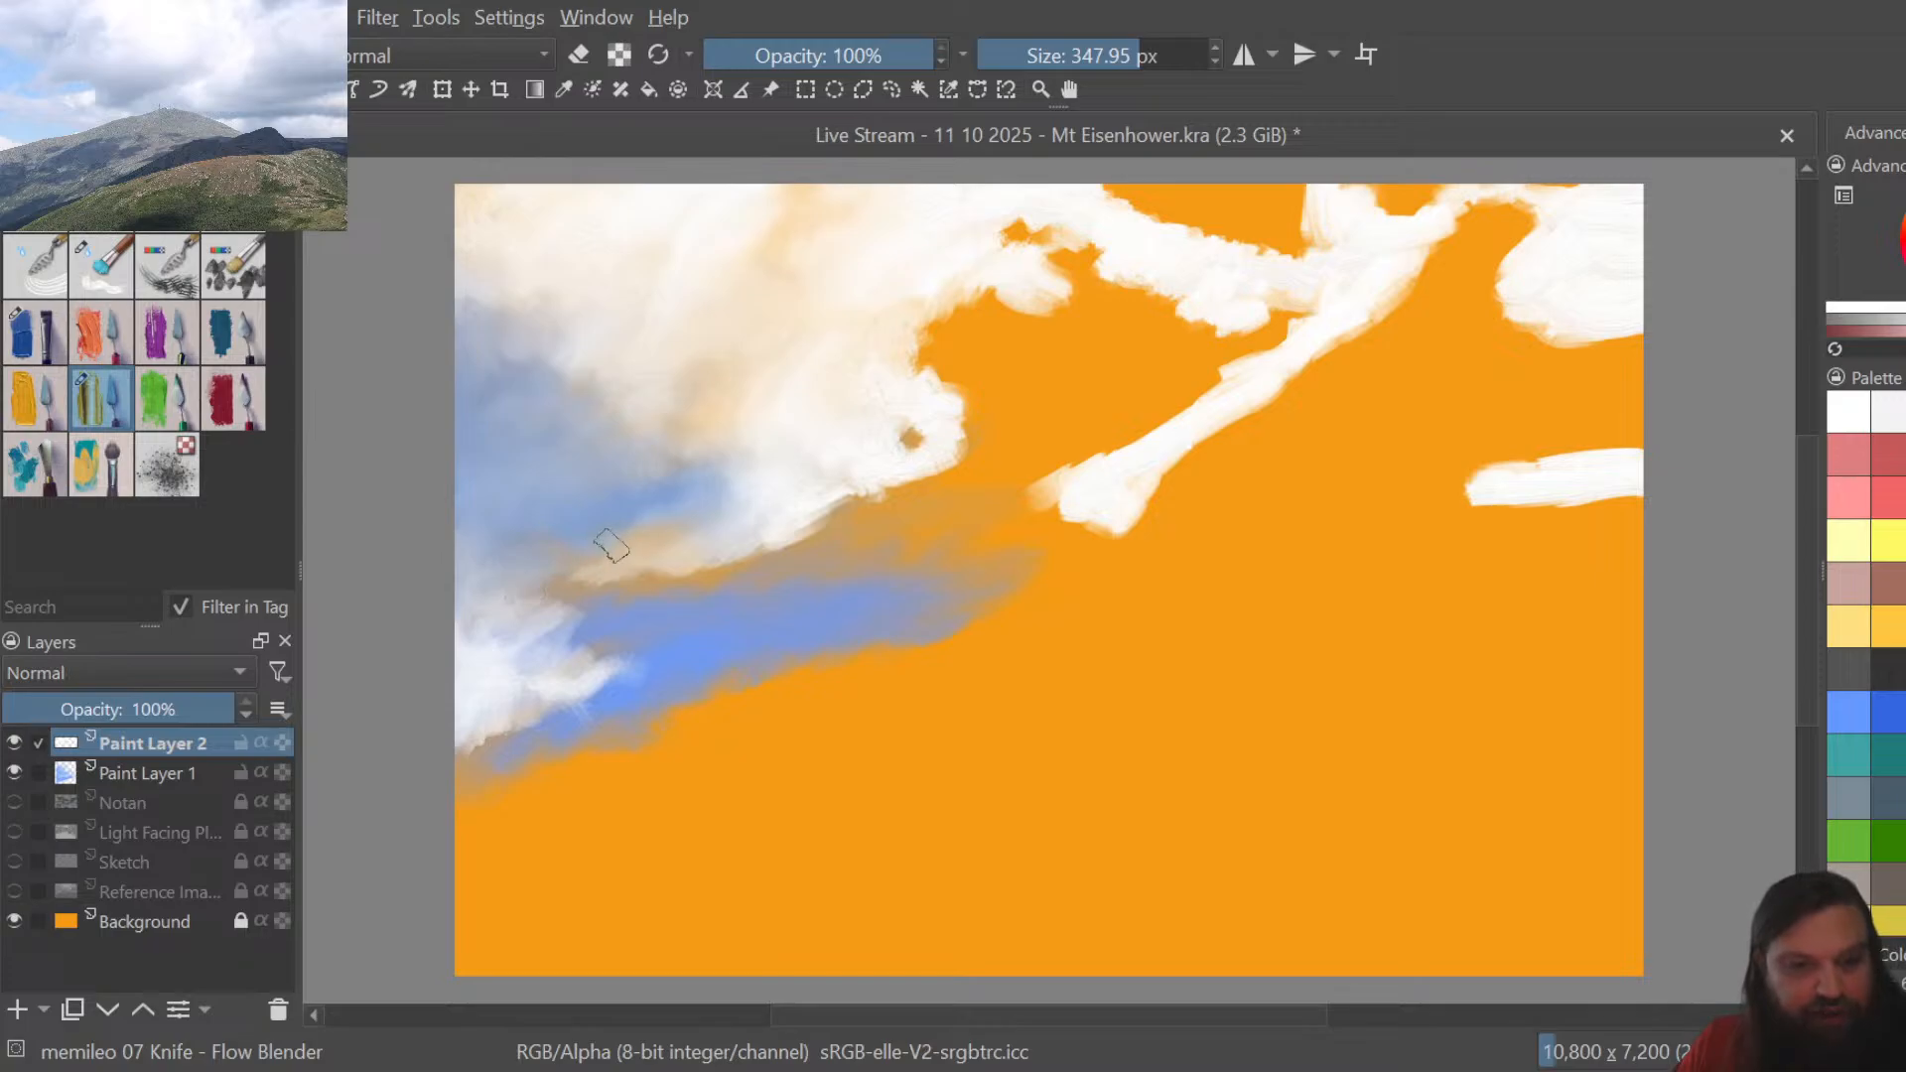
pyautogui.moveTo(494, 635)
pyautogui.mouseDown()
pyautogui.moveTo(519, 602)
pyautogui.moveTo(573, 596)
pyautogui.moveTo(546, 640)
pyautogui.mouseUp()
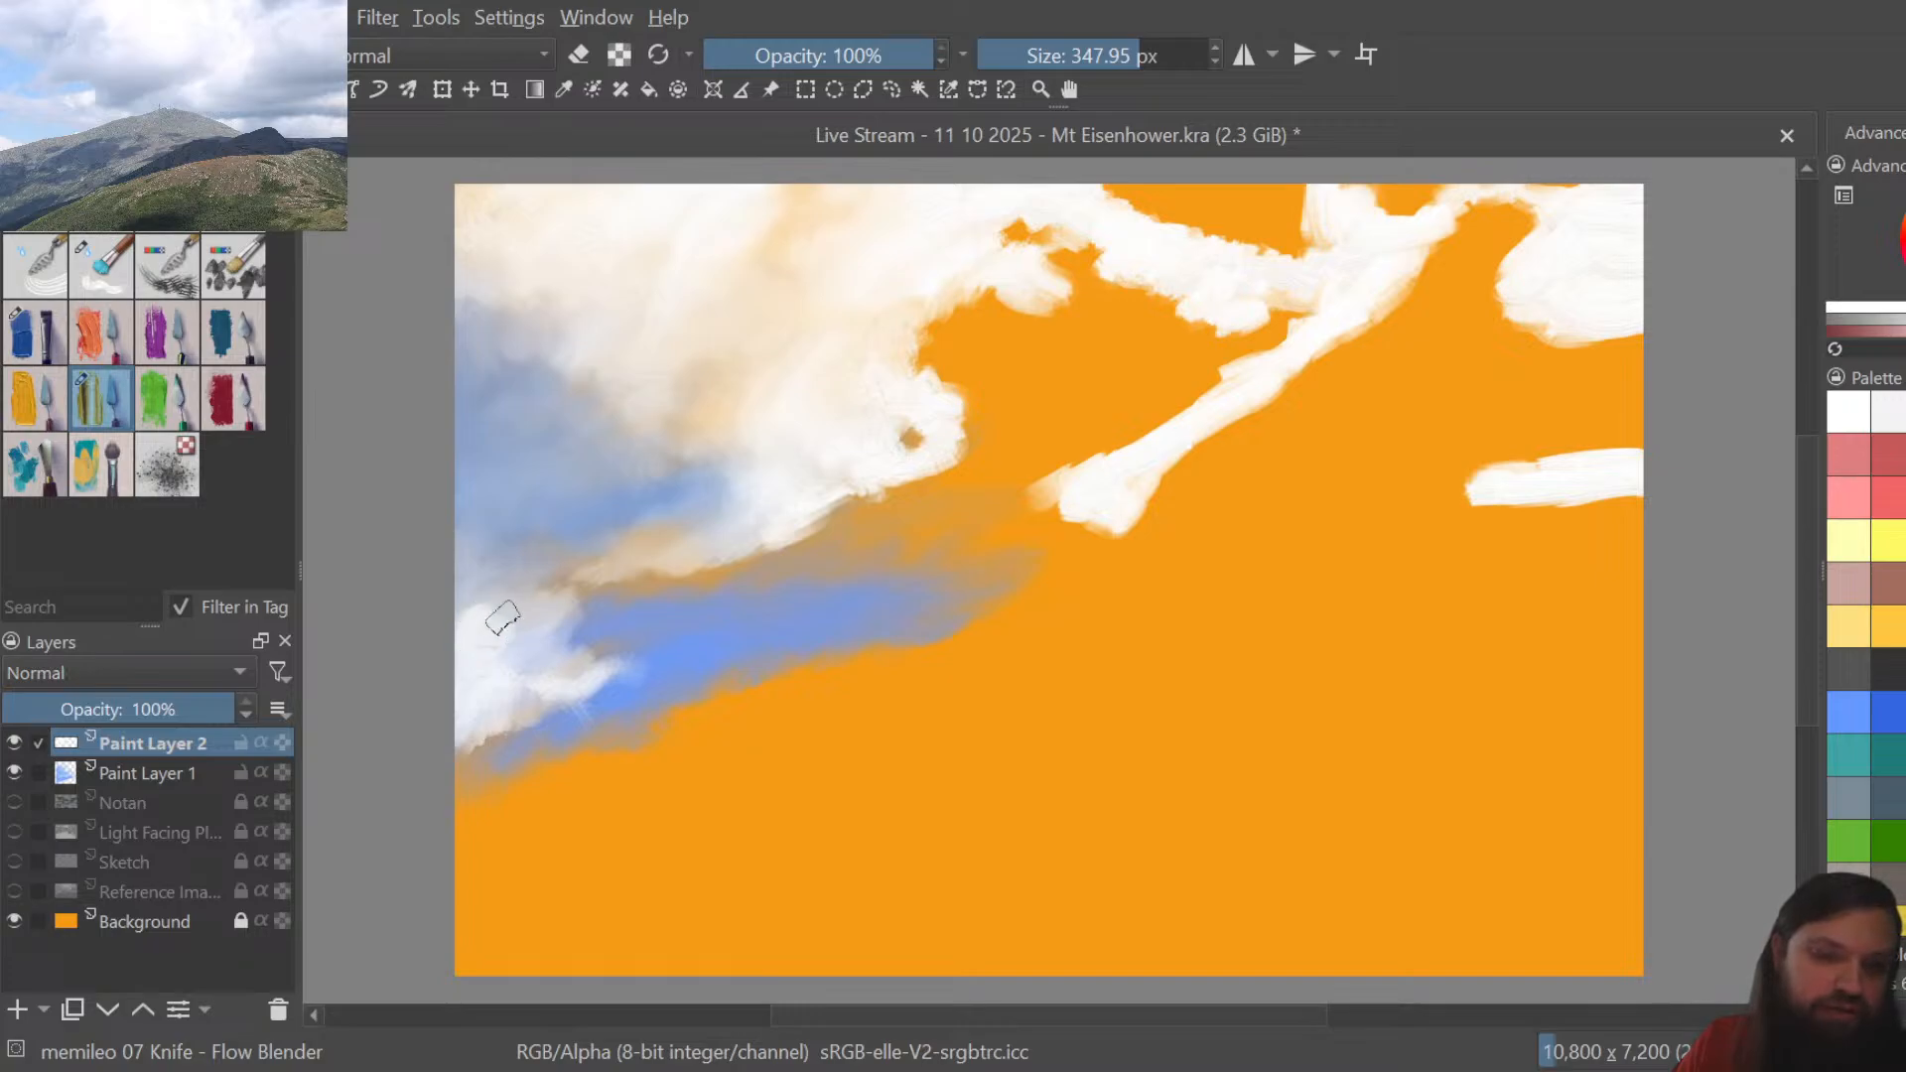
pyautogui.moveTo(508, 619)
pyautogui.mouseDown()
pyautogui.moveTo(618, 634)
pyautogui.moveTo(600, 653)
pyautogui.moveTo(618, 634)
pyautogui.moveTo(499, 643)
pyautogui.moveTo(470, 606)
pyautogui.moveTo(576, 585)
pyautogui.moveTo(560, 579)
pyautogui.moveTo(587, 535)
pyautogui.moveTo(578, 577)
pyautogui.moveTo(580, 542)
pyautogui.moveTo(681, 548)
pyautogui.moveTo(554, 604)
pyautogui.moveTo(606, 622)
pyautogui.moveTo(590, 598)
pyautogui.moveTo(603, 614)
pyautogui.moveTo(494, 673)
pyautogui.moveTo(479, 616)
pyautogui.moveTo(557, 645)
pyautogui.moveTo(618, 623)
pyautogui.moveTo(606, 608)
pyautogui.moveTo(663, 566)
pyautogui.moveTo(601, 592)
pyautogui.moveTo(669, 581)
pyautogui.moveTo(584, 620)
pyautogui.moveTo(609, 566)
pyautogui.mouseUp()
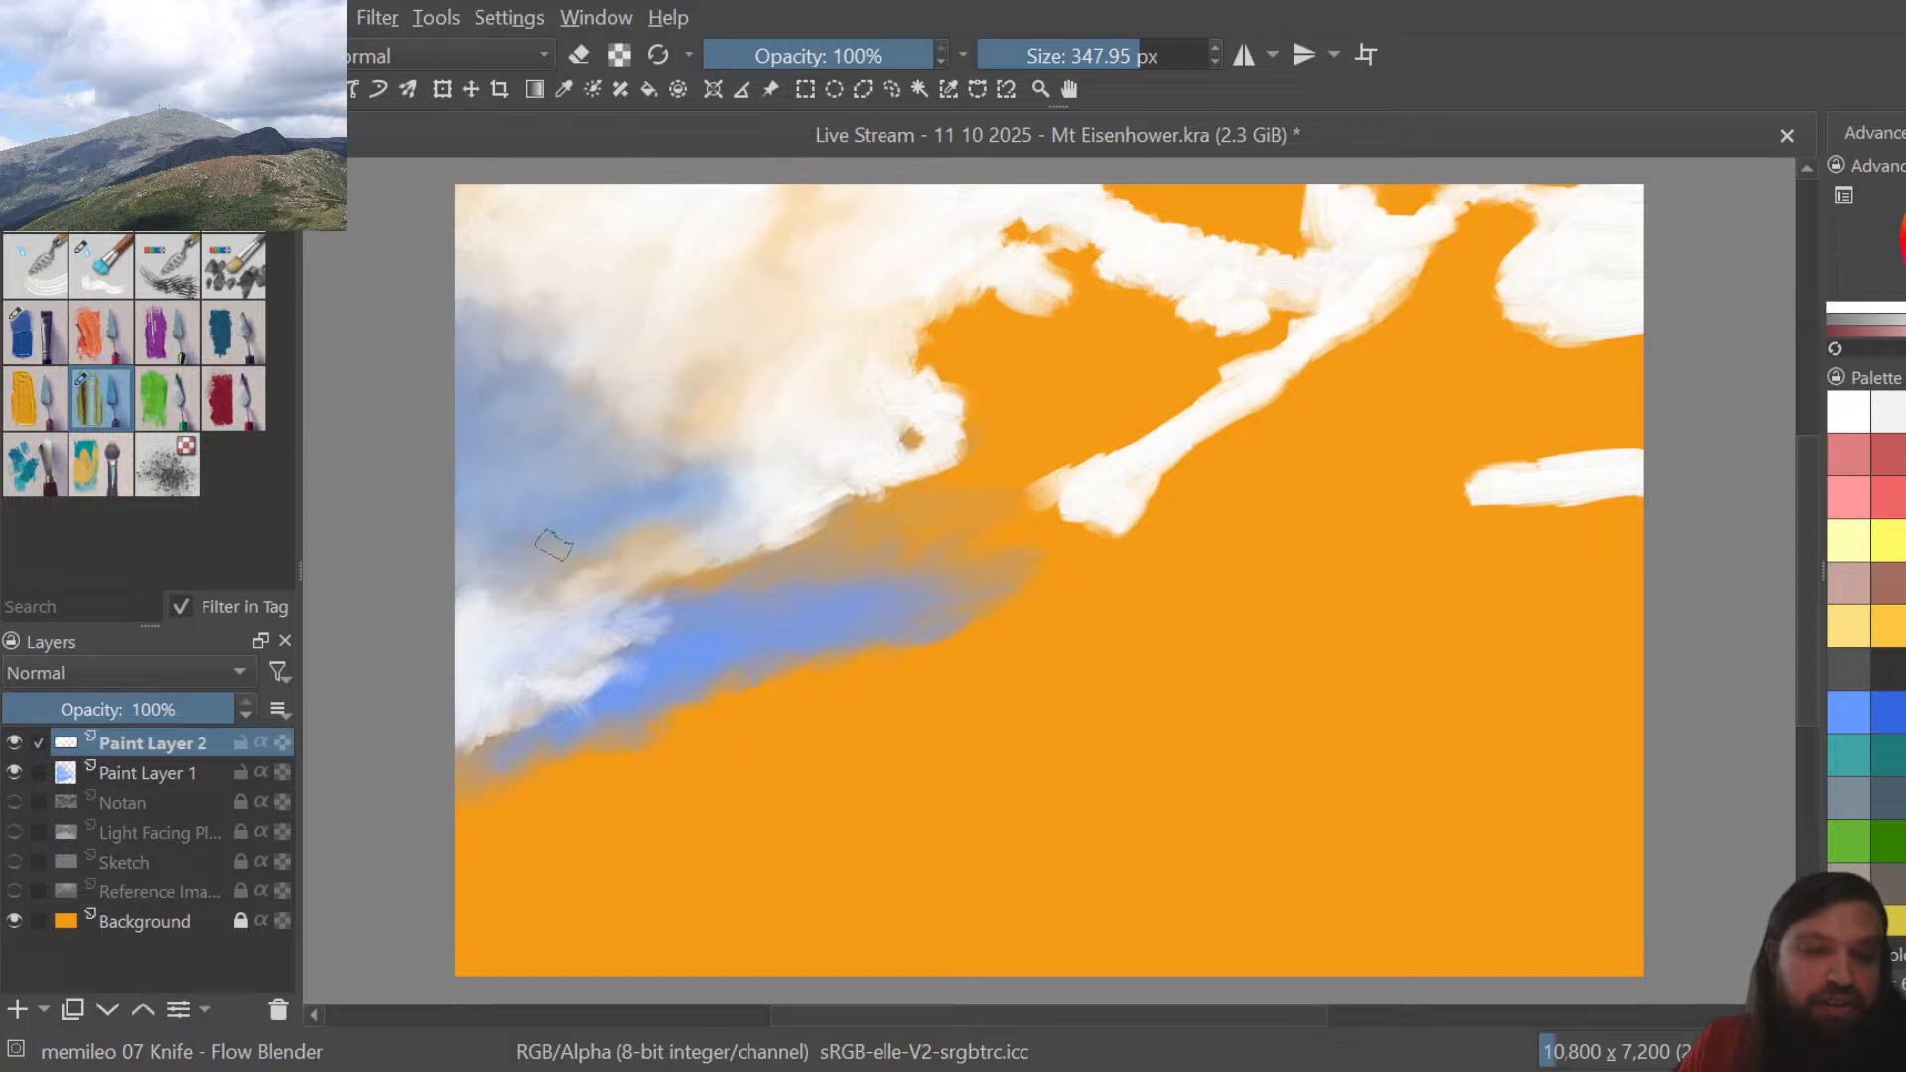
pyautogui.moveTo(504, 555); pyautogui.dragTo(525, 625)
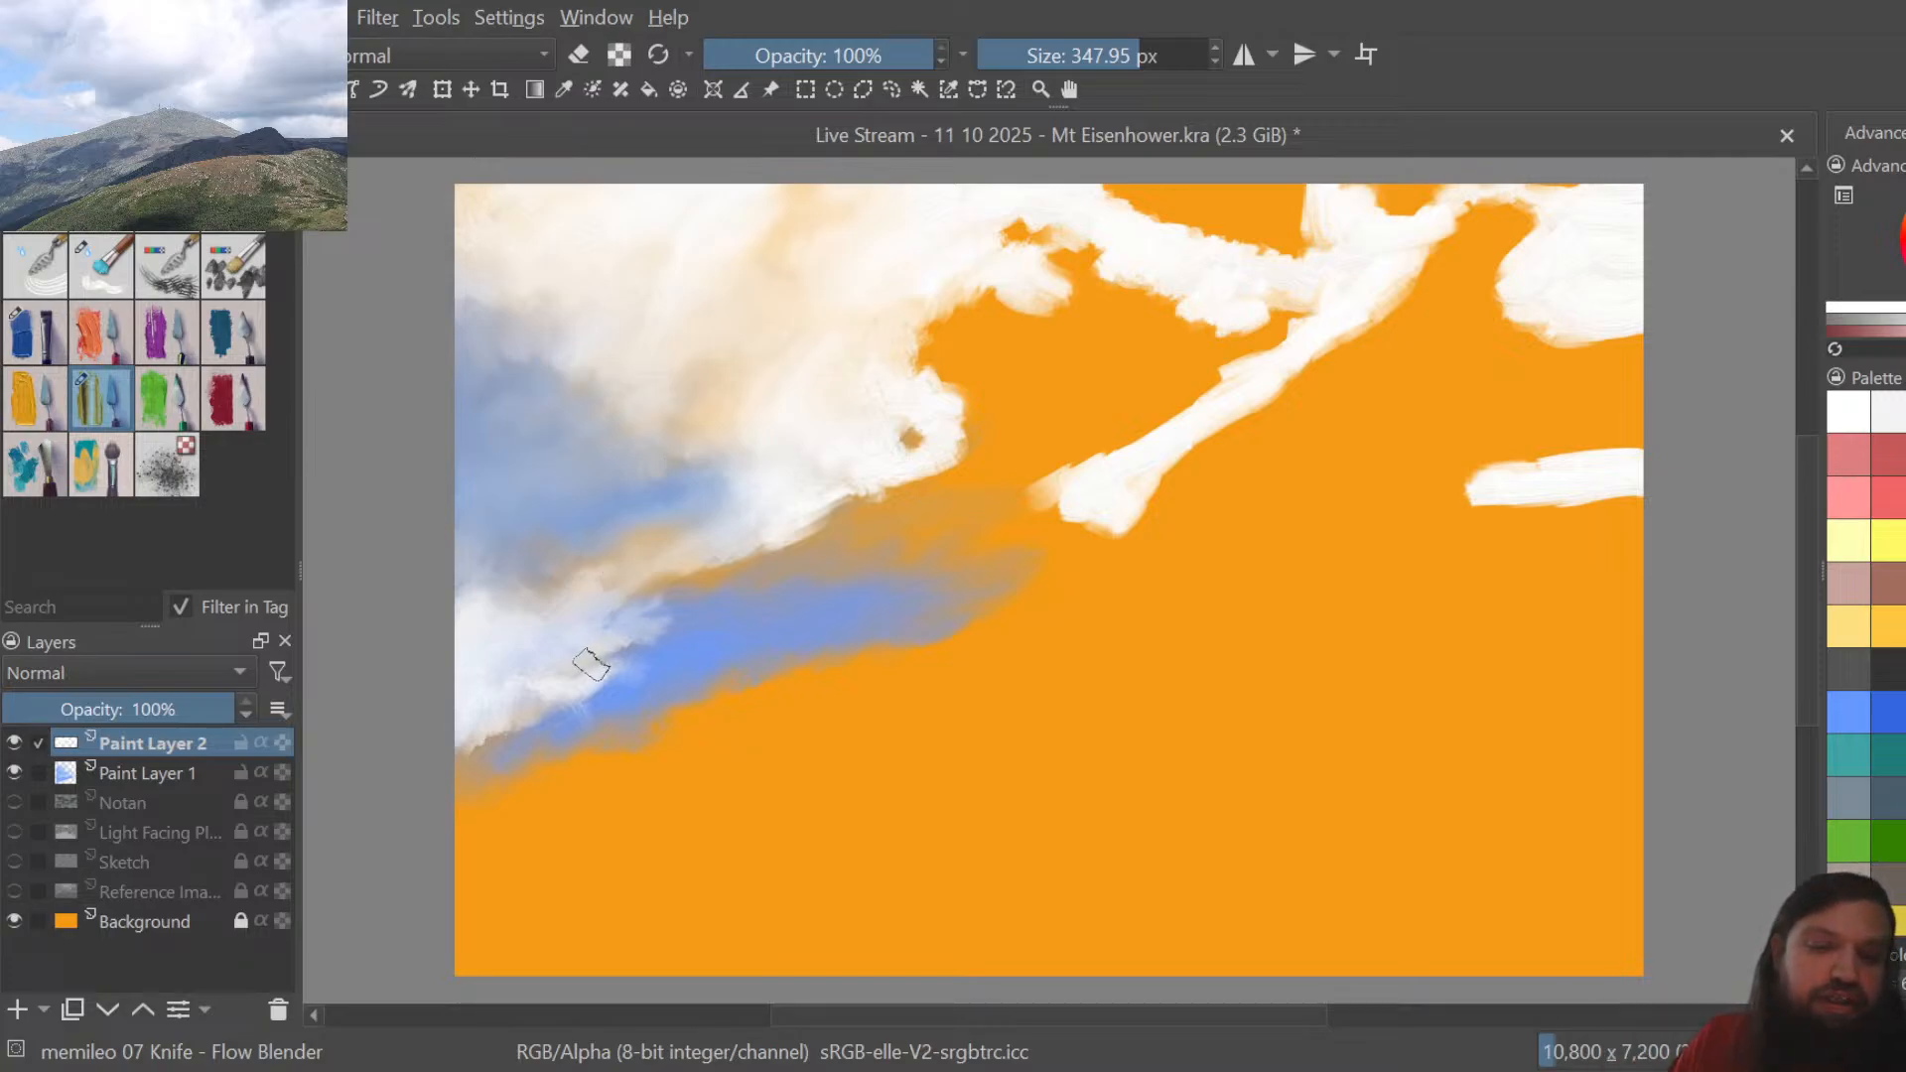
pyautogui.moveTo(612, 659)
pyautogui.mouseDown()
pyautogui.moveTo(475, 738)
pyautogui.moveTo(490, 668)
pyautogui.moveTo(474, 664)
pyautogui.moveTo(471, 748)
pyautogui.moveTo(596, 700)
pyautogui.moveTo(579, 702)
pyautogui.moveTo(652, 634)
pyautogui.moveTo(642, 596)
pyautogui.moveTo(610, 580)
pyautogui.moveTo(669, 585)
pyautogui.moveTo(629, 589)
pyautogui.moveTo(663, 544)
pyautogui.moveTo(615, 562)
pyautogui.moveTo(613, 545)
pyautogui.moveTo(529, 598)
pyautogui.mouseUp()
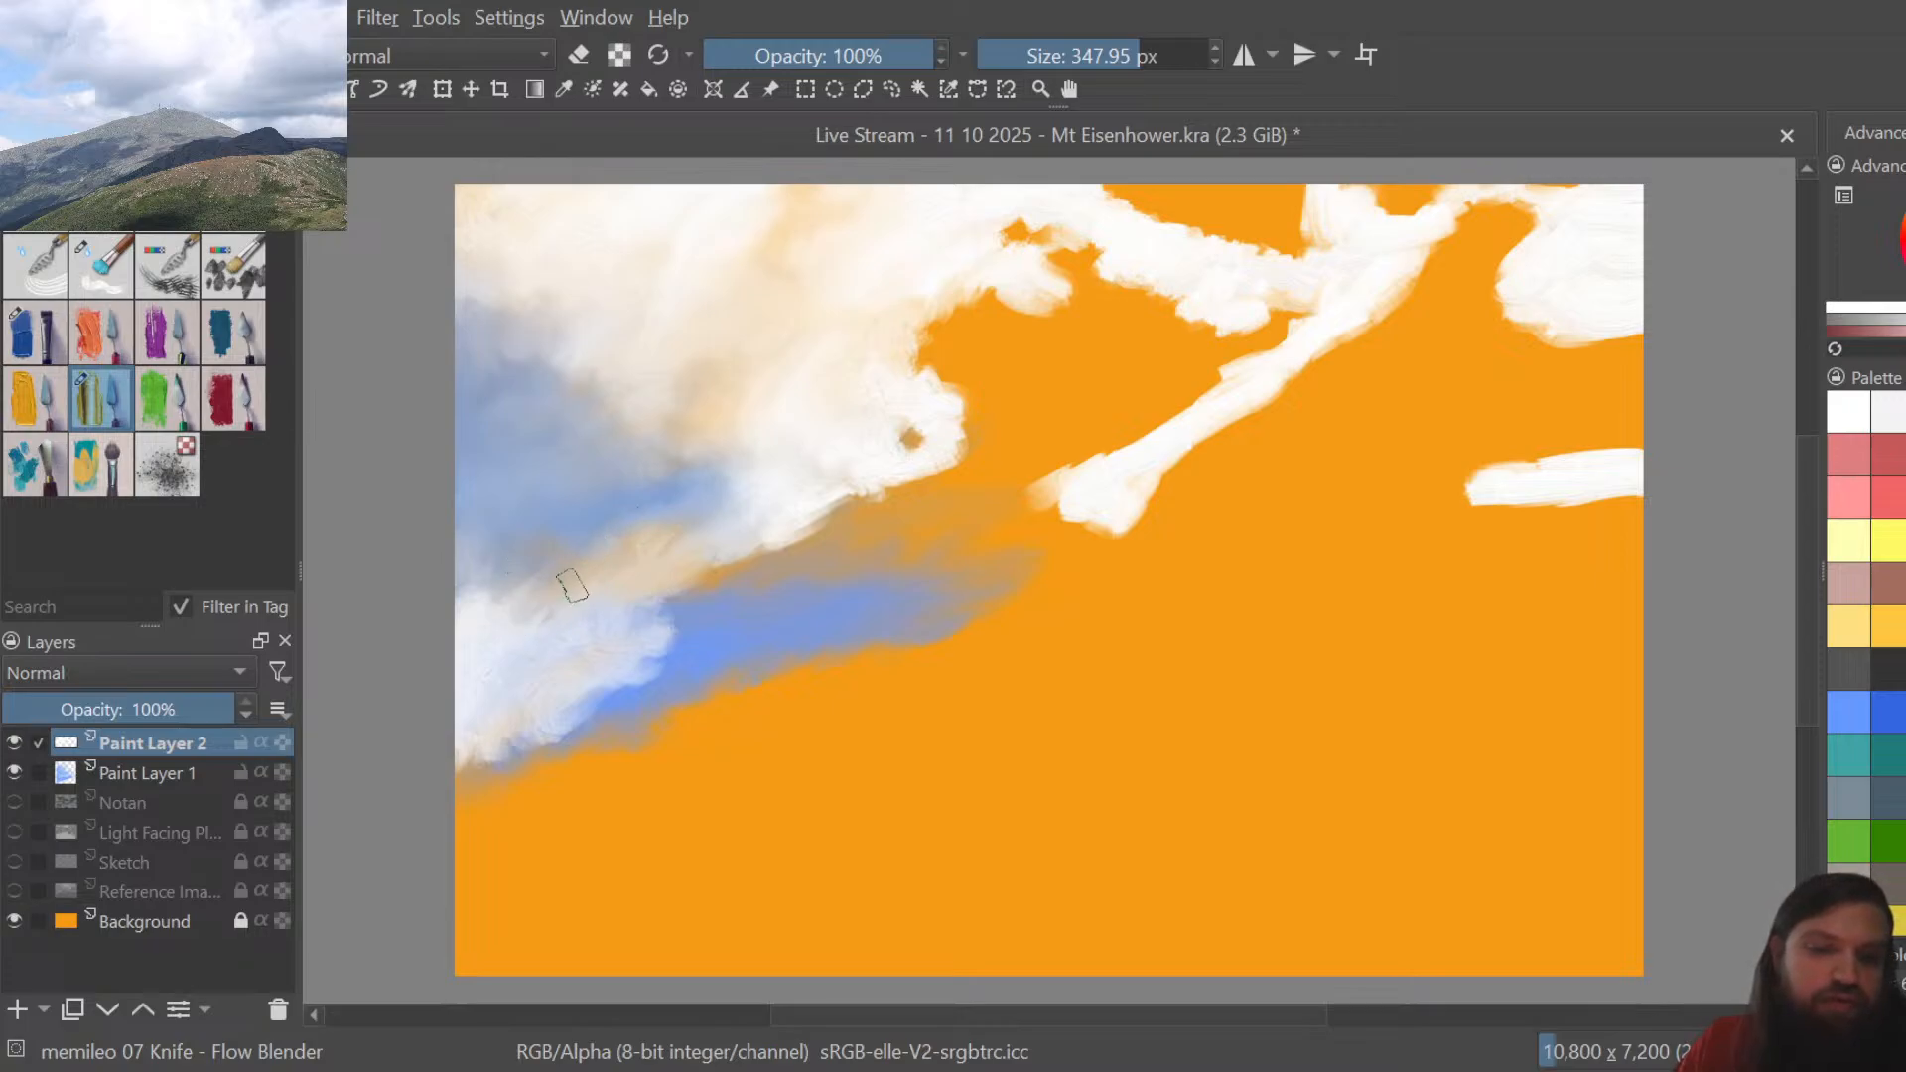
# Add white along the thin wisp above the low left cloud with memileo 01 Brush - Flat Tip, and soften it with the Flow Blender
pyautogui.click(1848, 410)
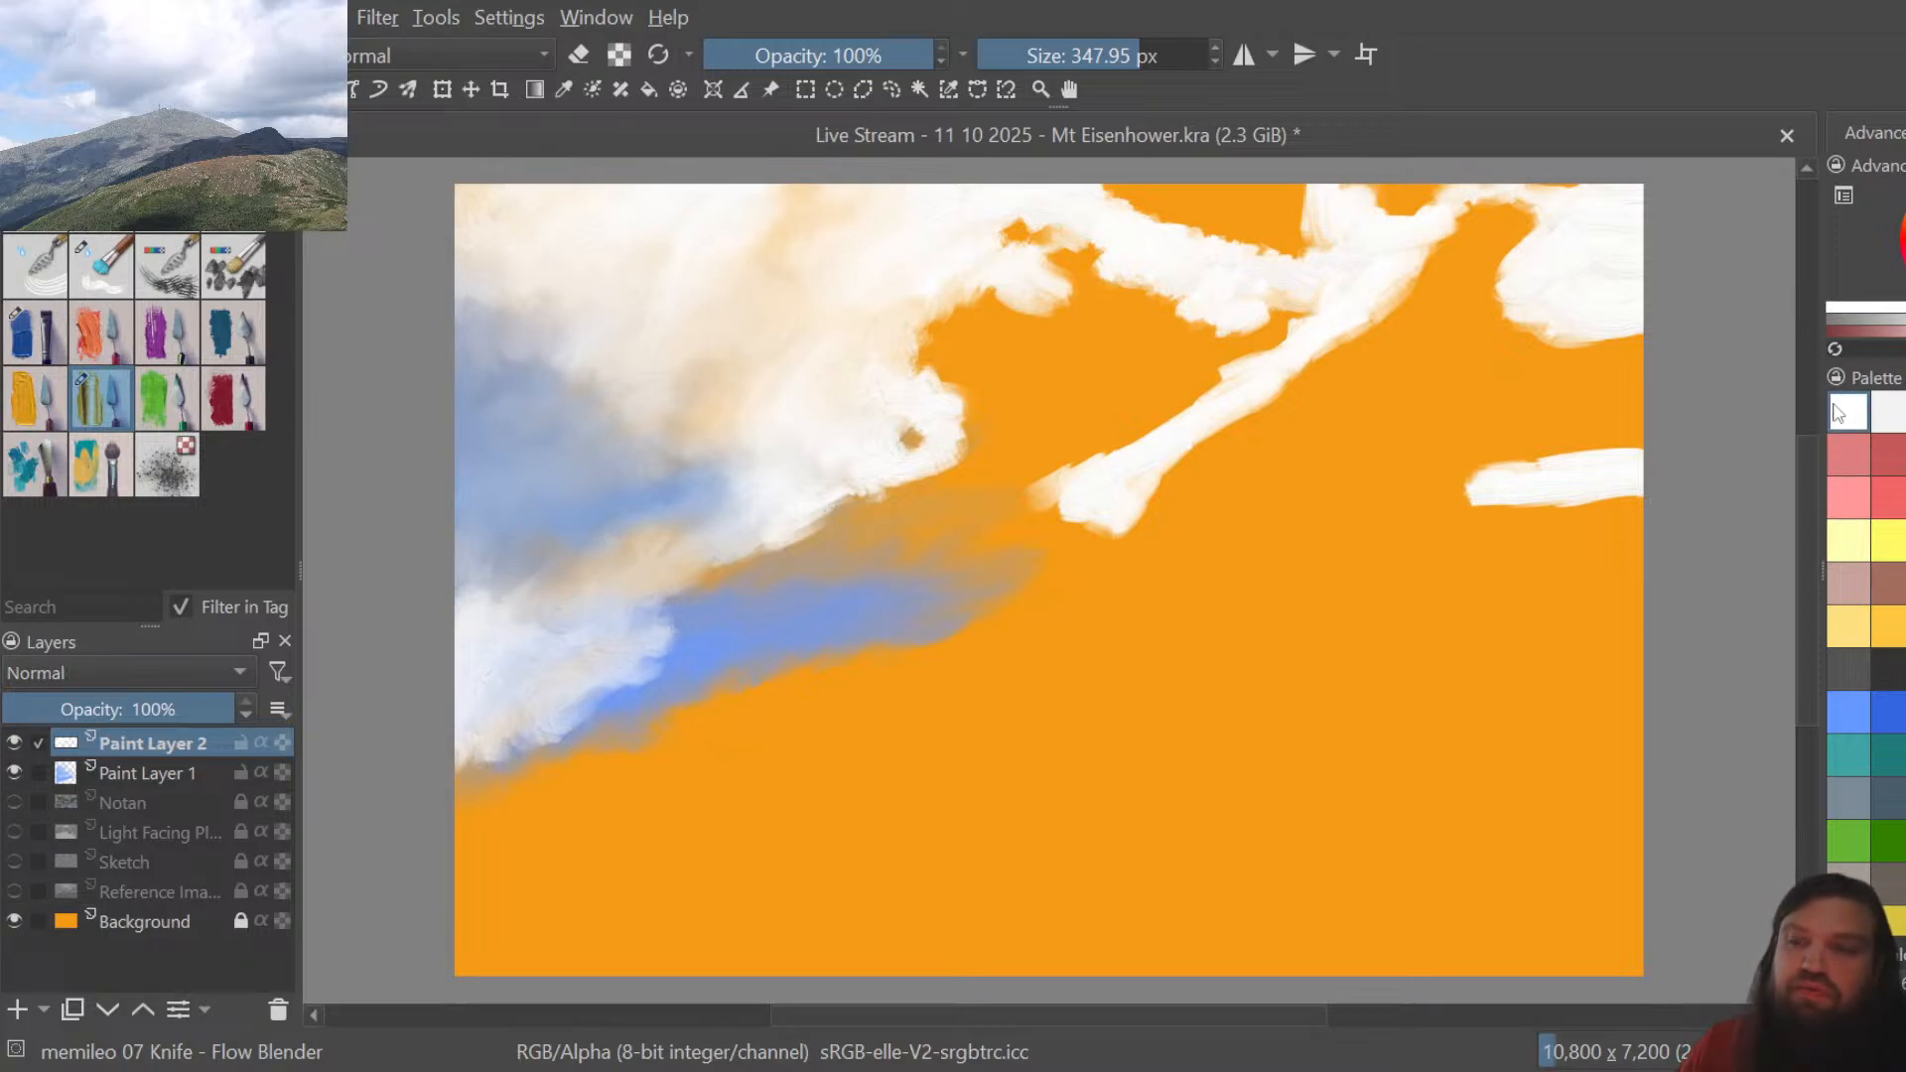
pyautogui.click(45, 333)
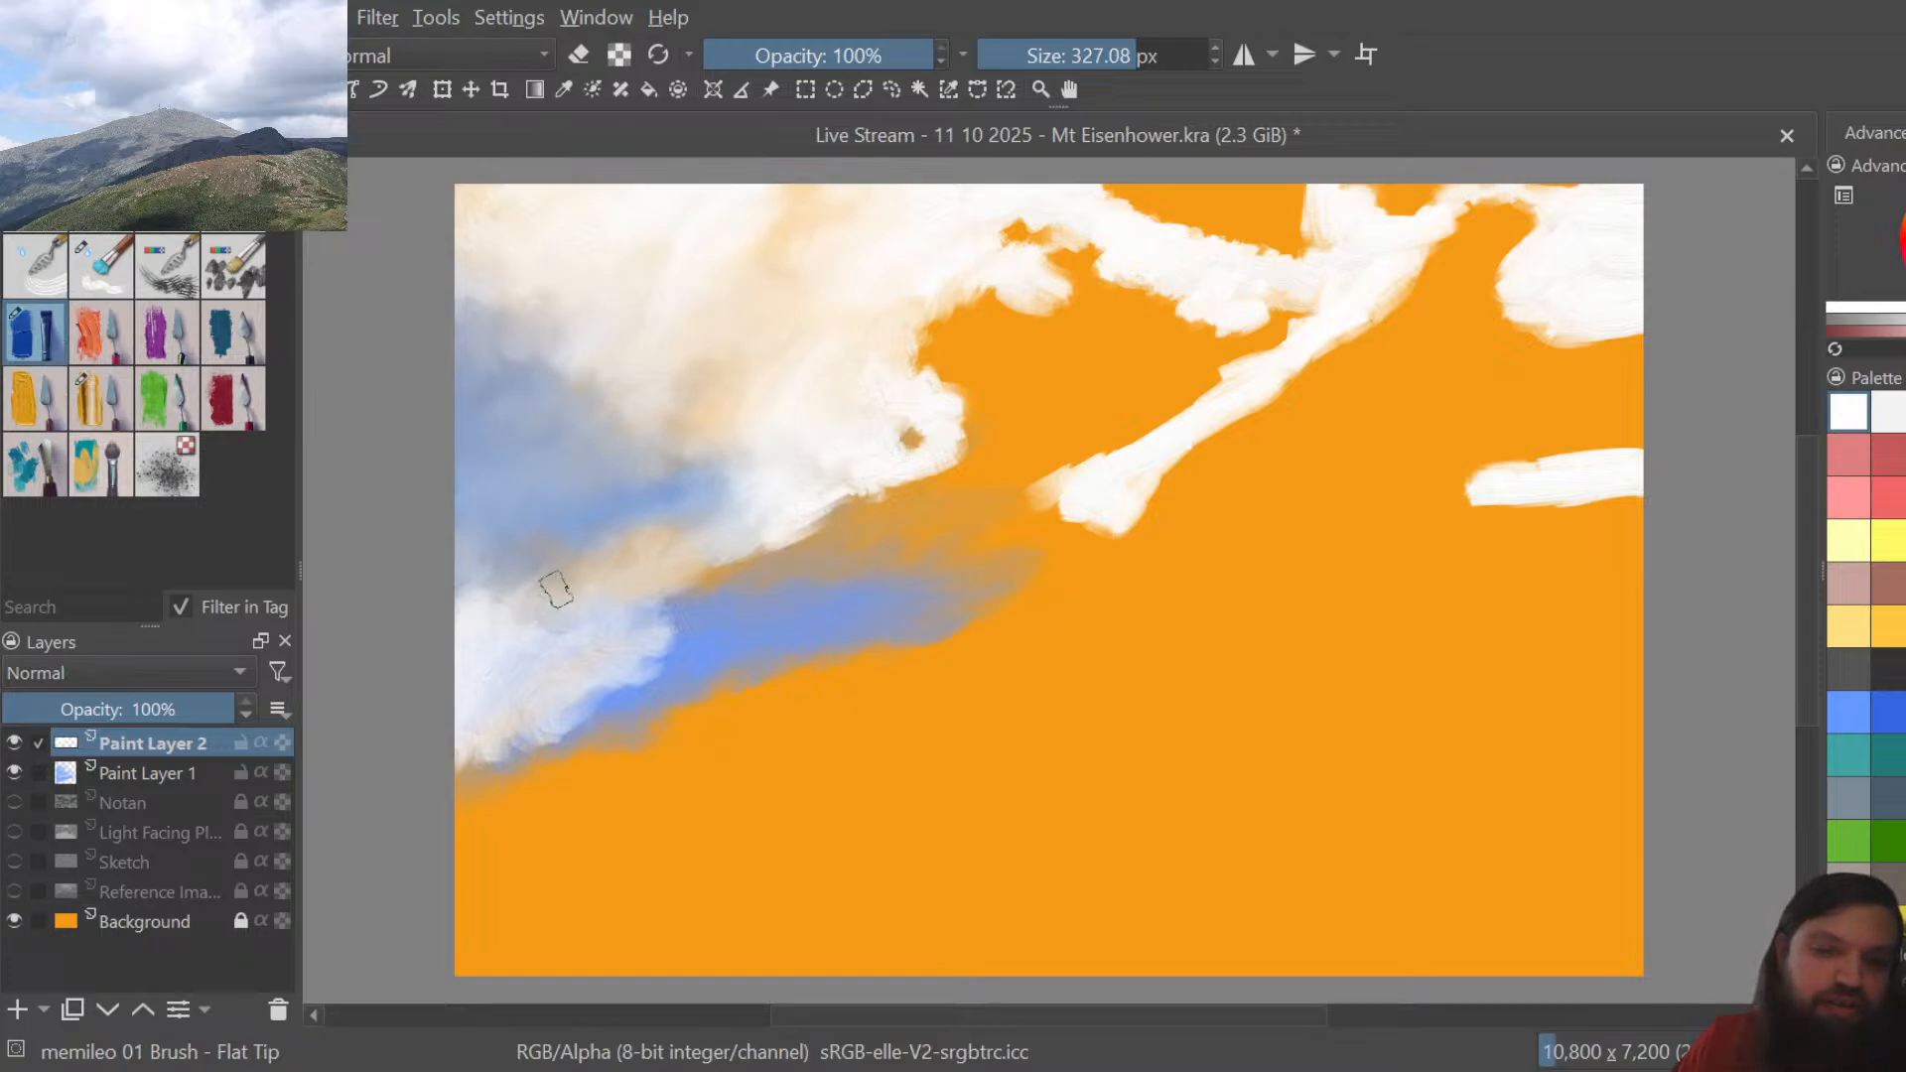
pyautogui.moveTo(540, 579); pyautogui.dragTo(668, 566)
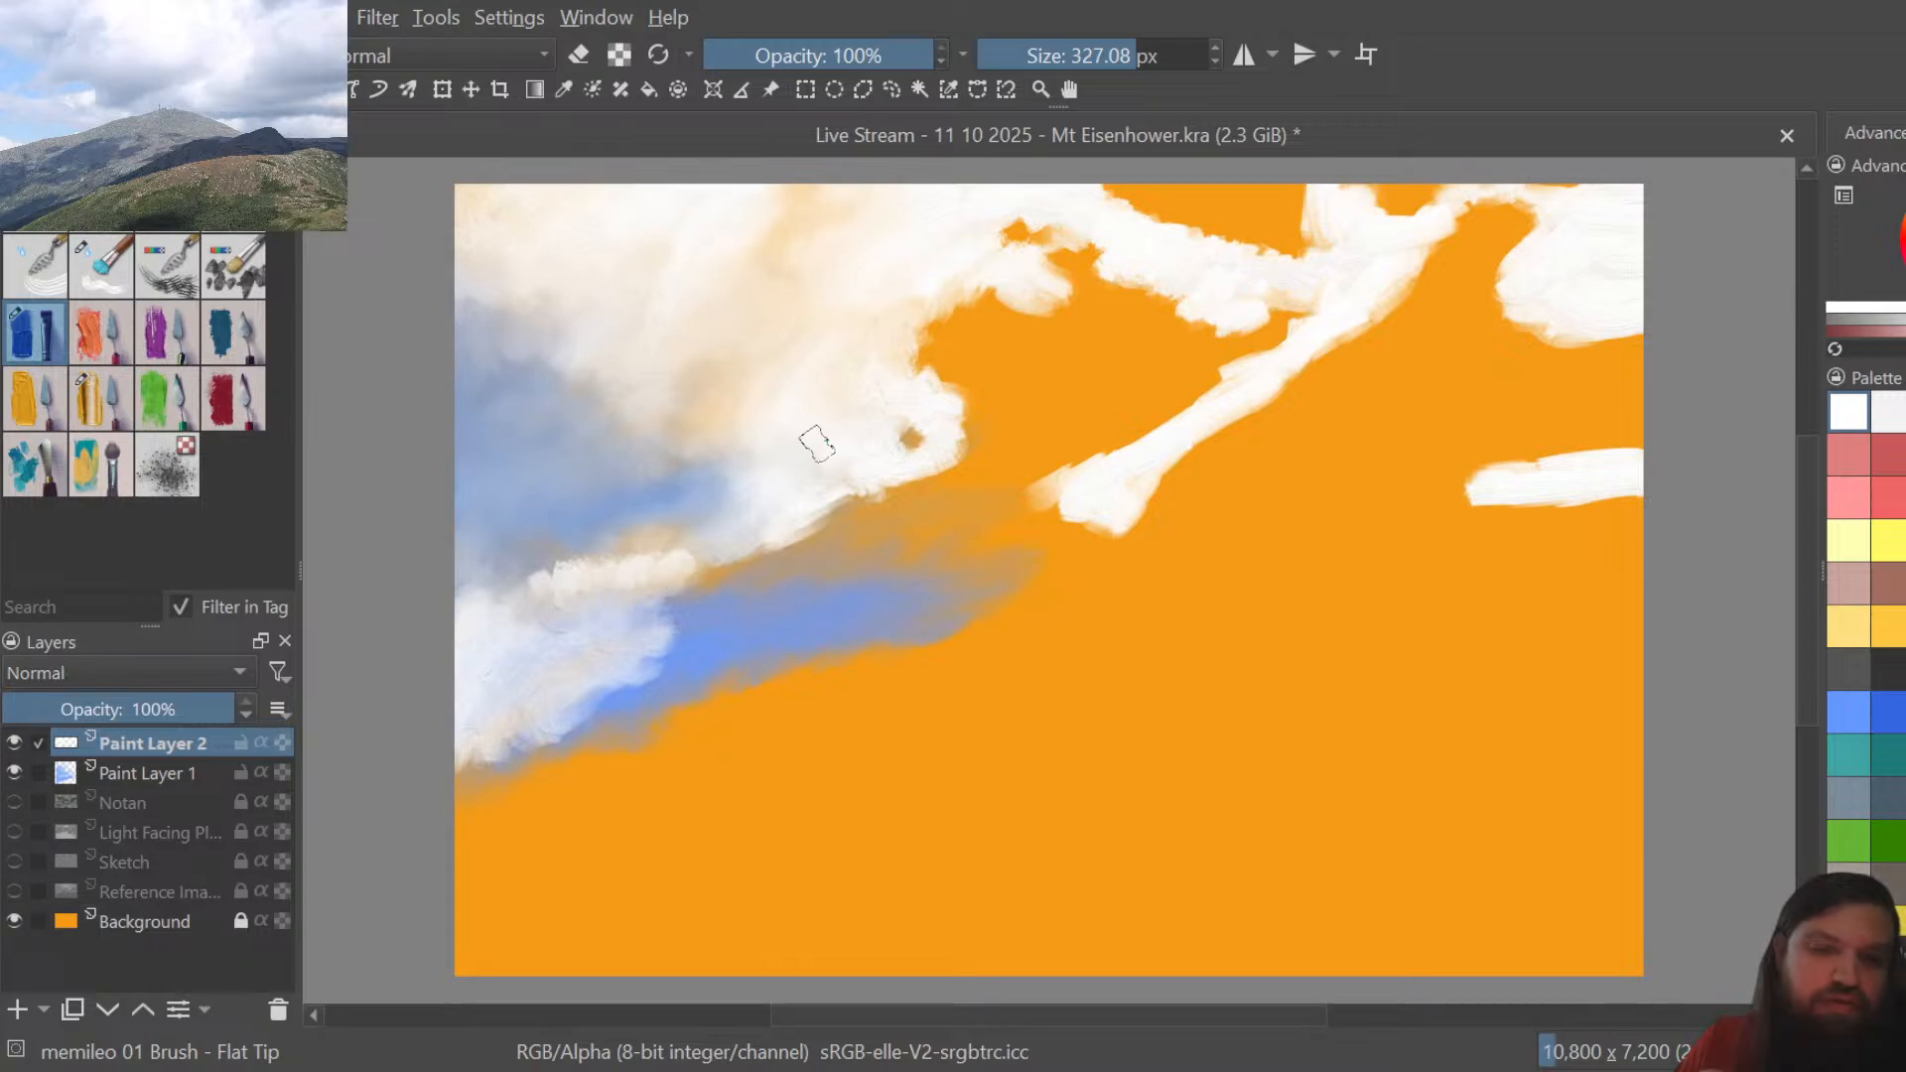
pyautogui.click(103, 393)
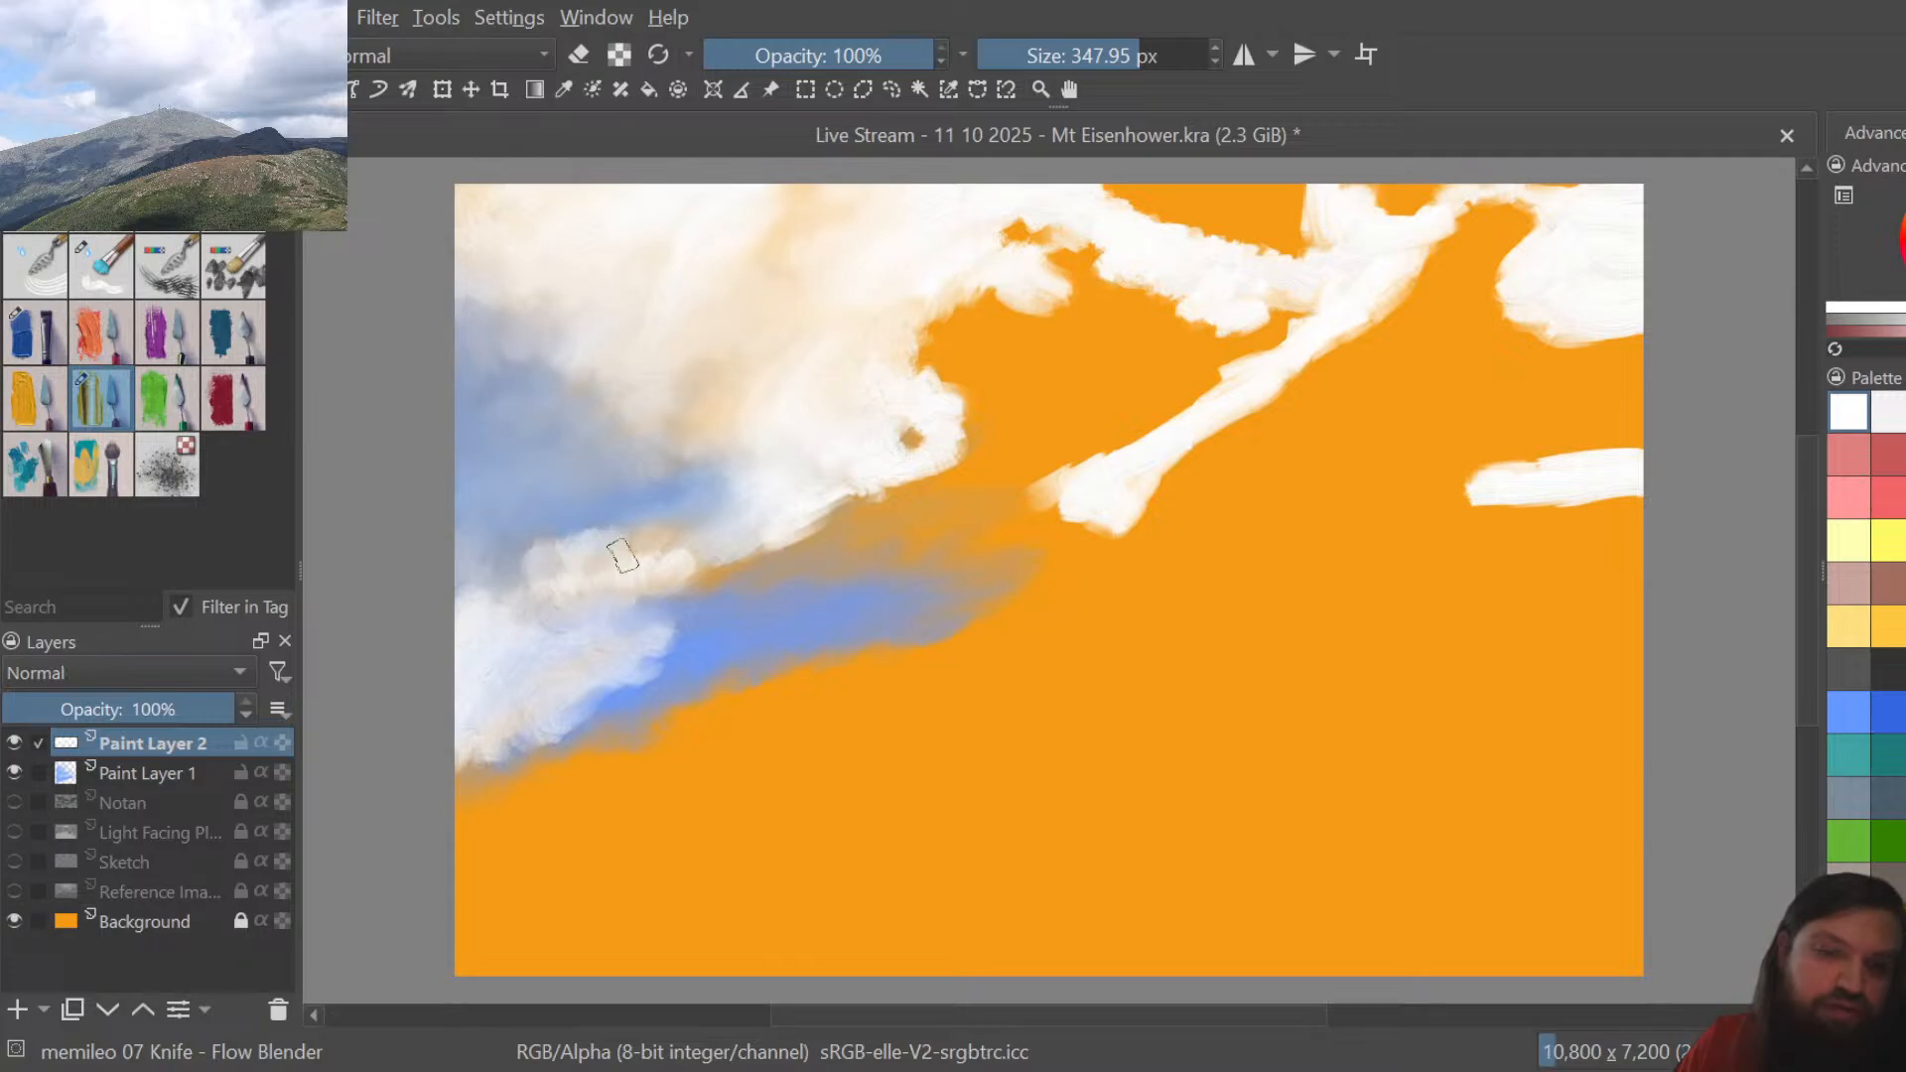
pyautogui.moveTo(694, 557)
pyautogui.mouseDown()
pyautogui.moveTo(638, 513)
pyautogui.moveTo(546, 511)
pyautogui.mouseUp()
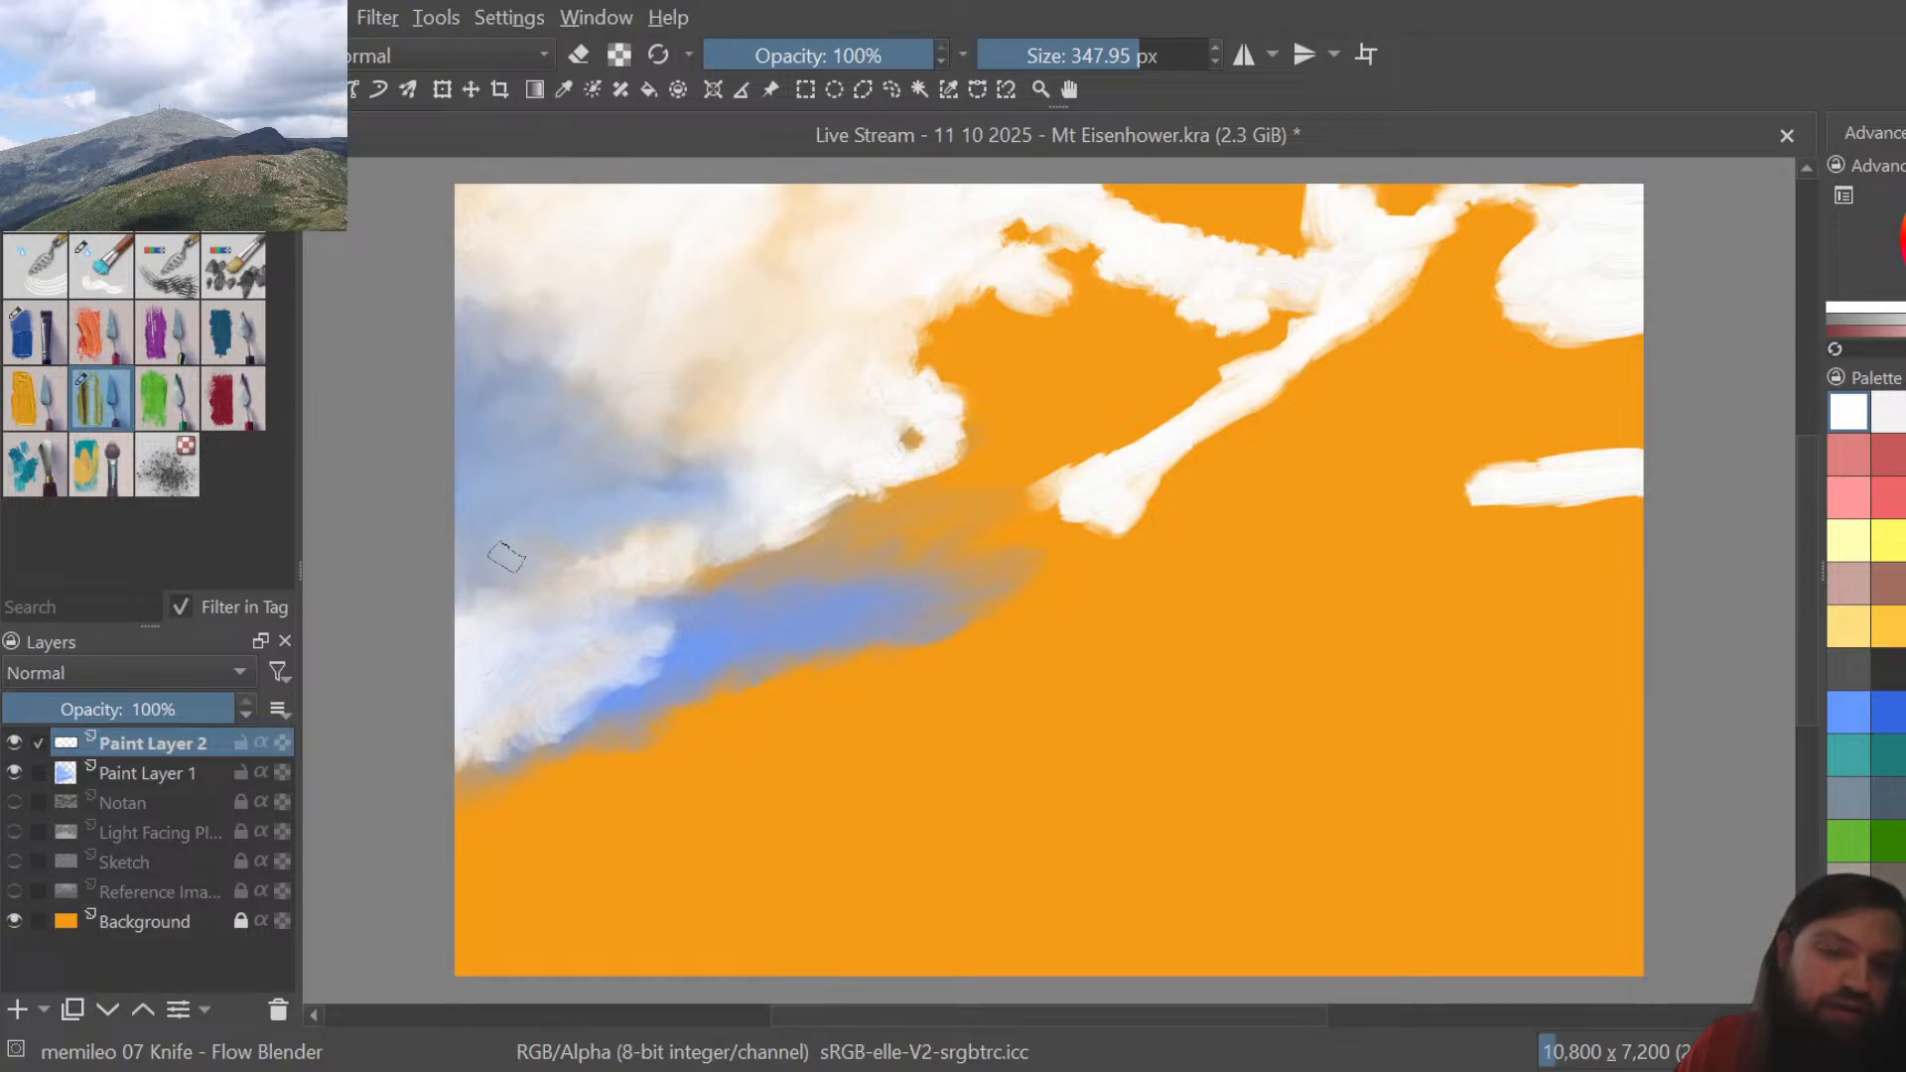
# Blend the thin wisp into the low left cloud and soften its white upward into the blue sky with the Flow Blender
pyautogui.moveTo(498, 564); pyautogui.dragTo(471, 617)
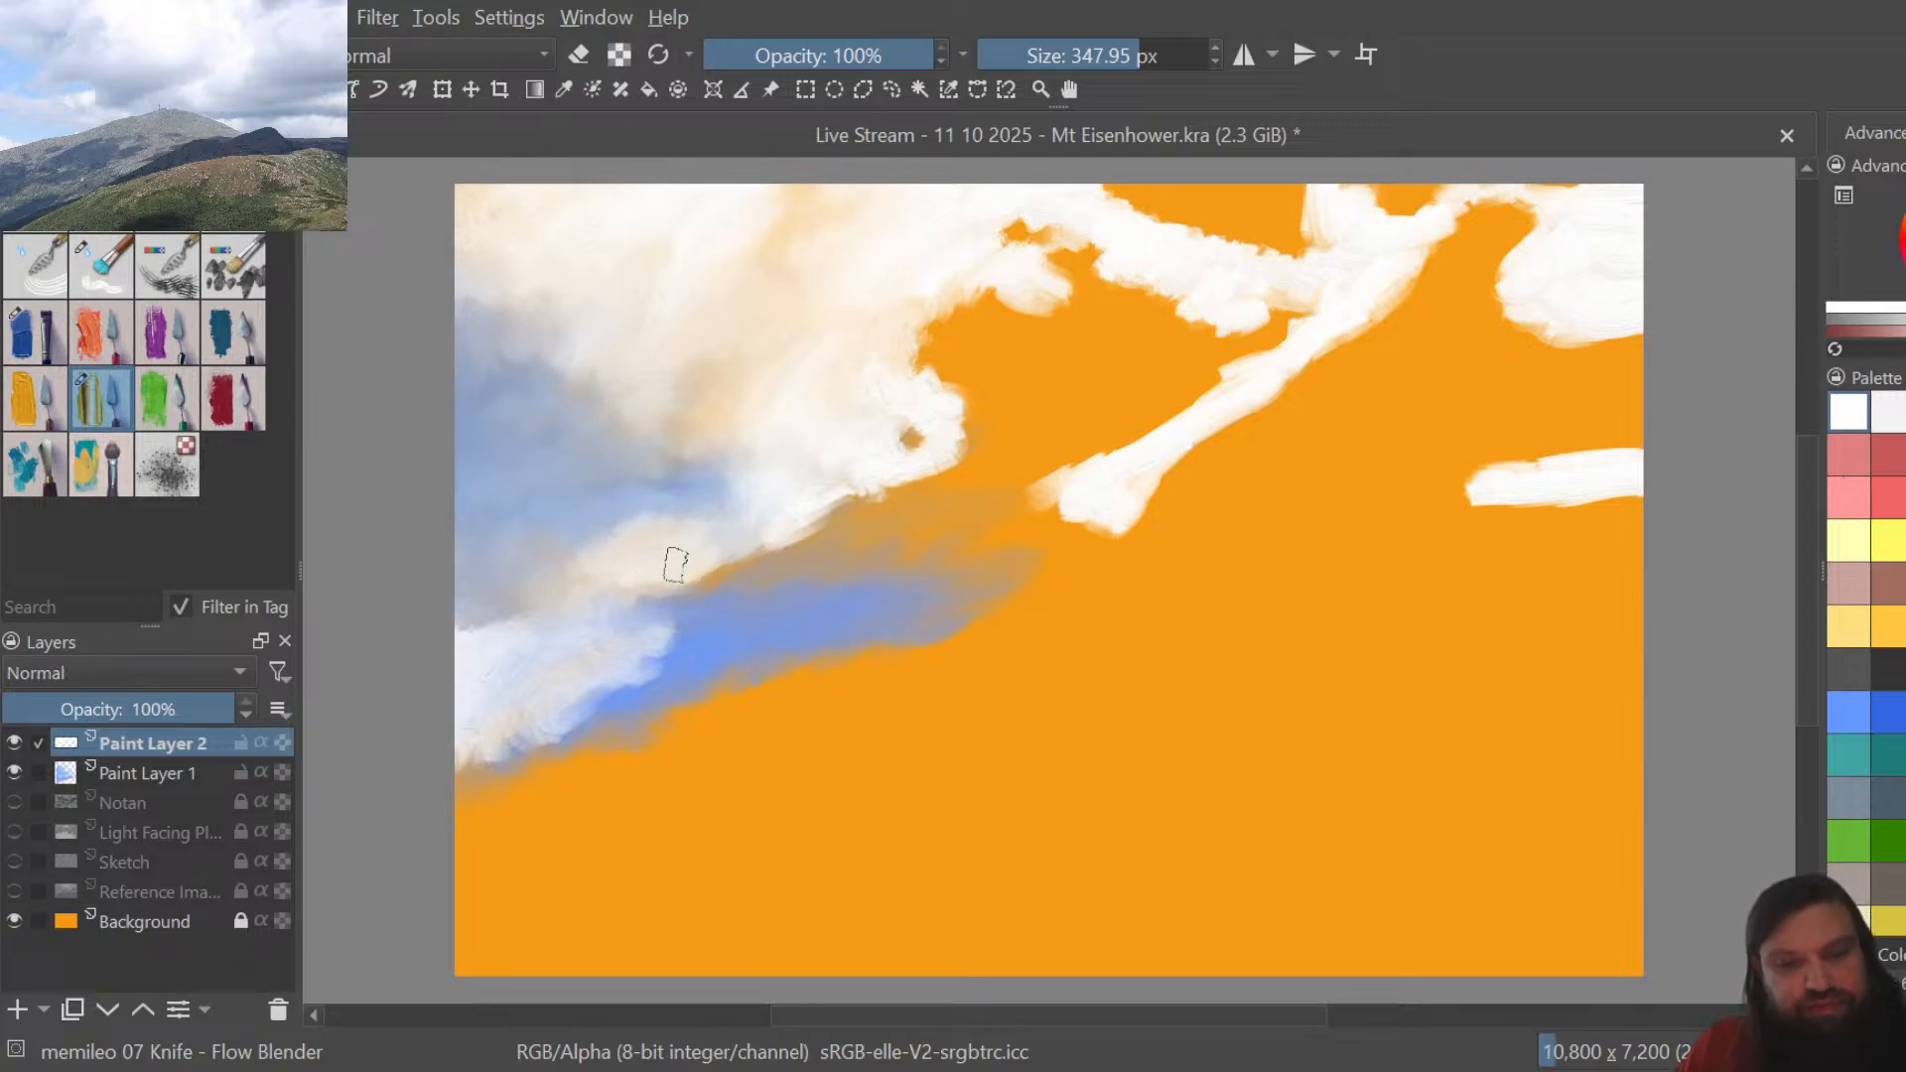
pyautogui.moveTo(611, 581)
pyautogui.mouseDown()
pyautogui.moveTo(557, 570)
pyautogui.moveTo(545, 542)
pyautogui.mouseUp()
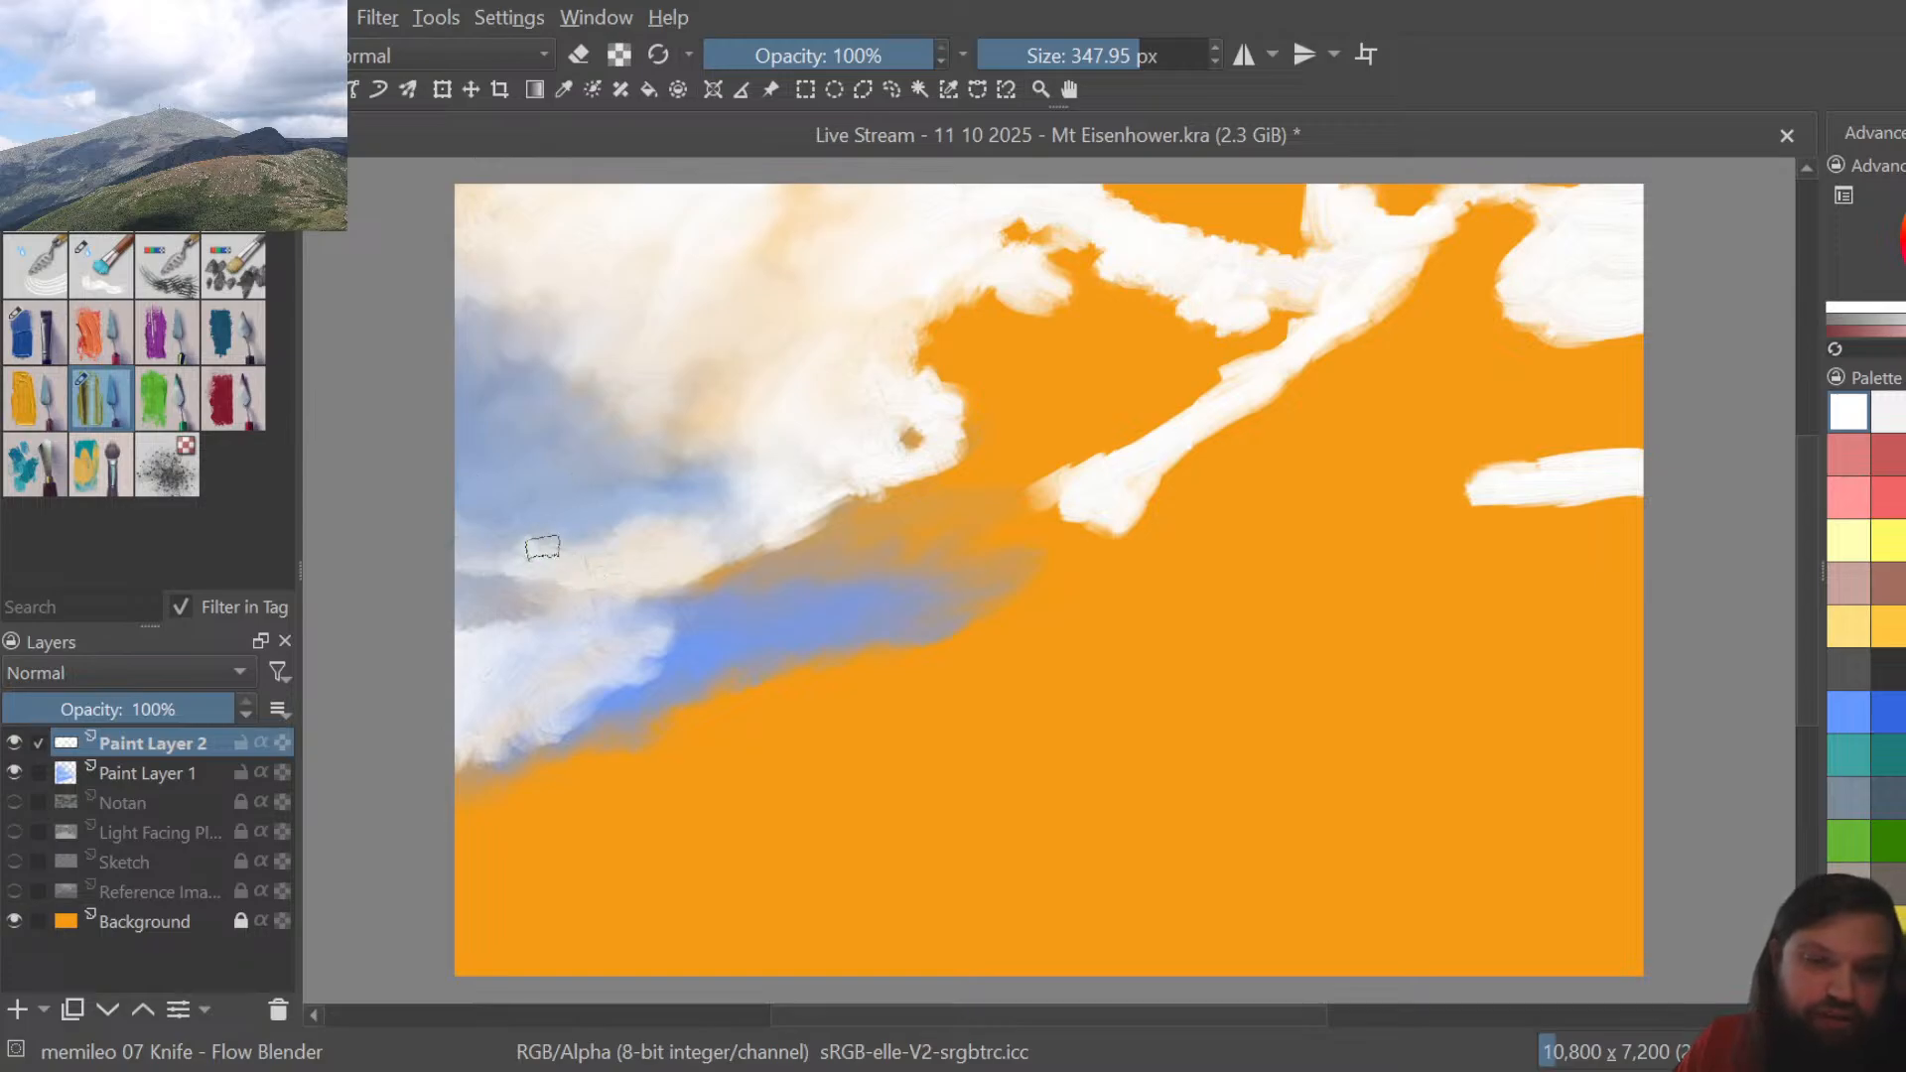
pyautogui.moveTo(484, 549)
pyautogui.mouseDown()
pyautogui.moveTo(536, 527)
pyautogui.moveTo(468, 519)
pyautogui.moveTo(471, 505)
pyautogui.moveTo(498, 543)
pyautogui.moveTo(476, 504)
pyautogui.moveTo(535, 531)
pyautogui.mouseUp()
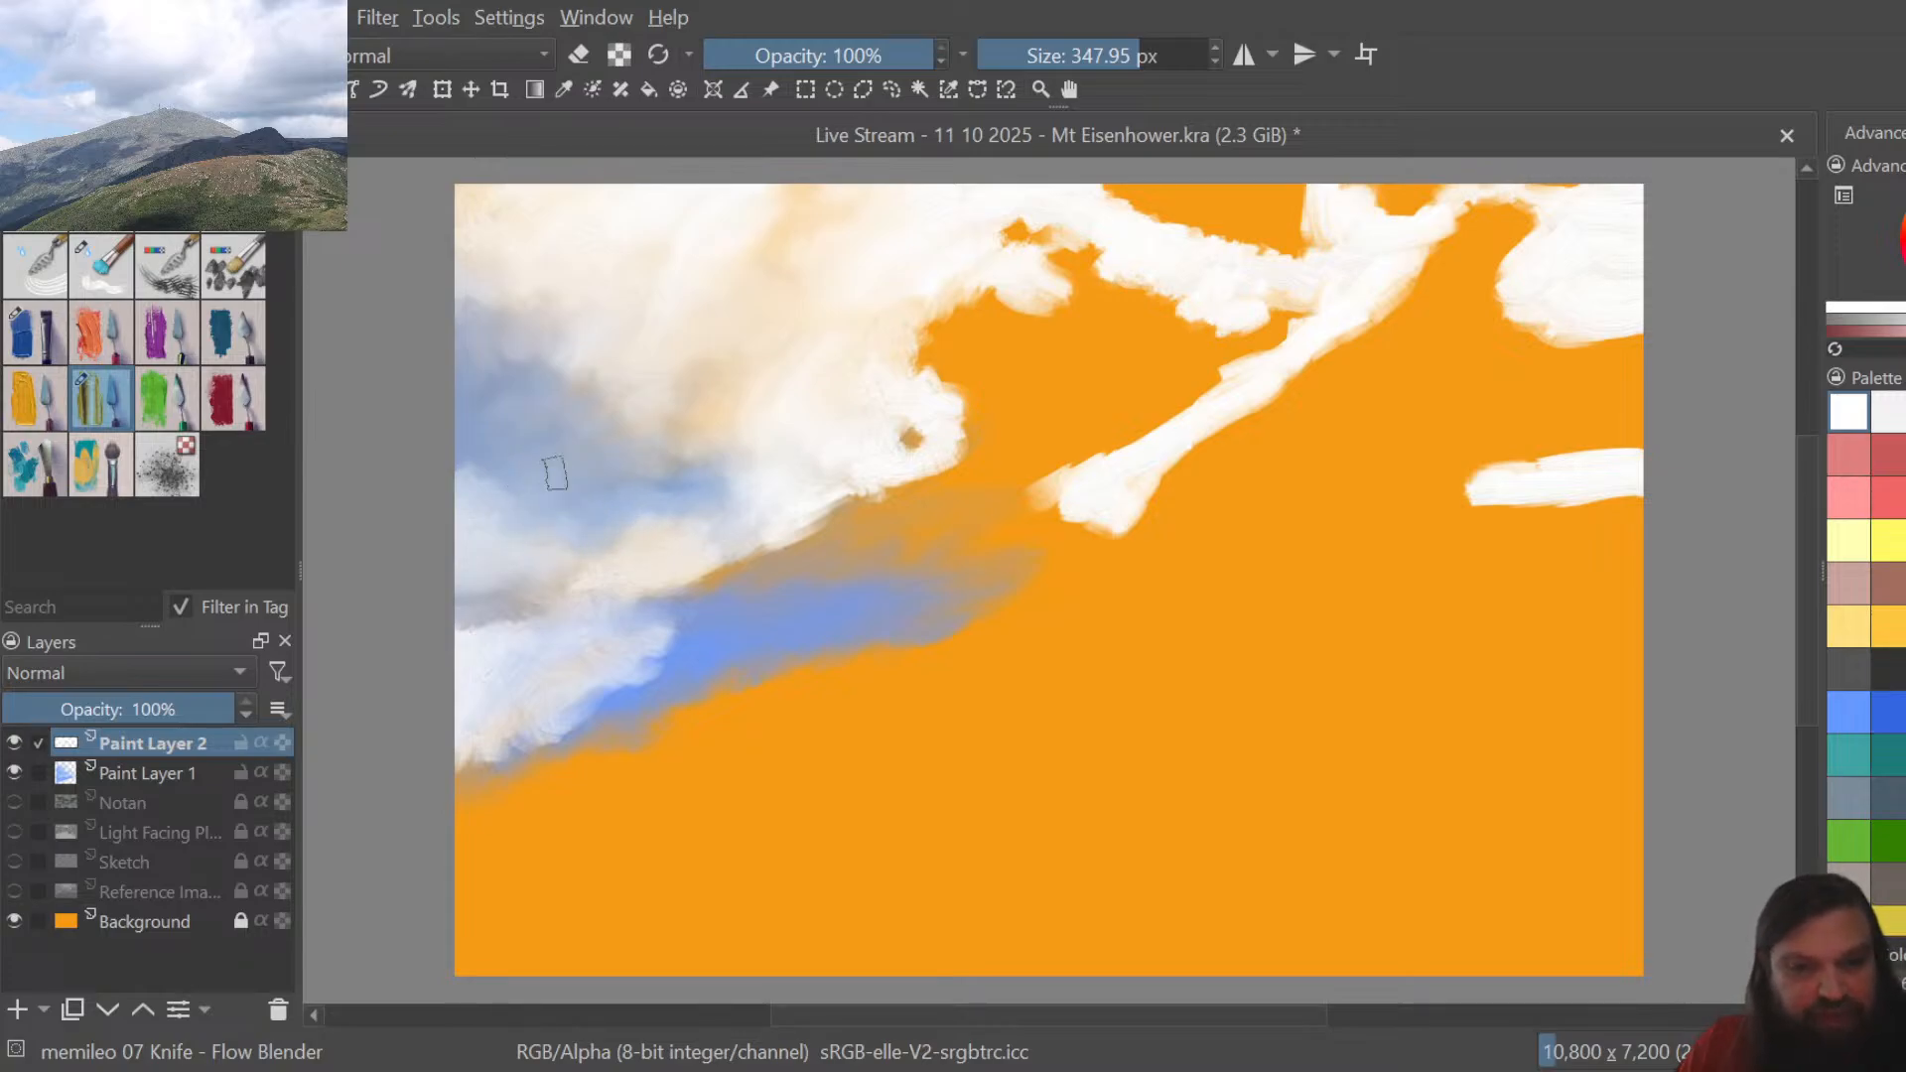
pyautogui.moveTo(599, 381); pyautogui.dragTo(574, 384)
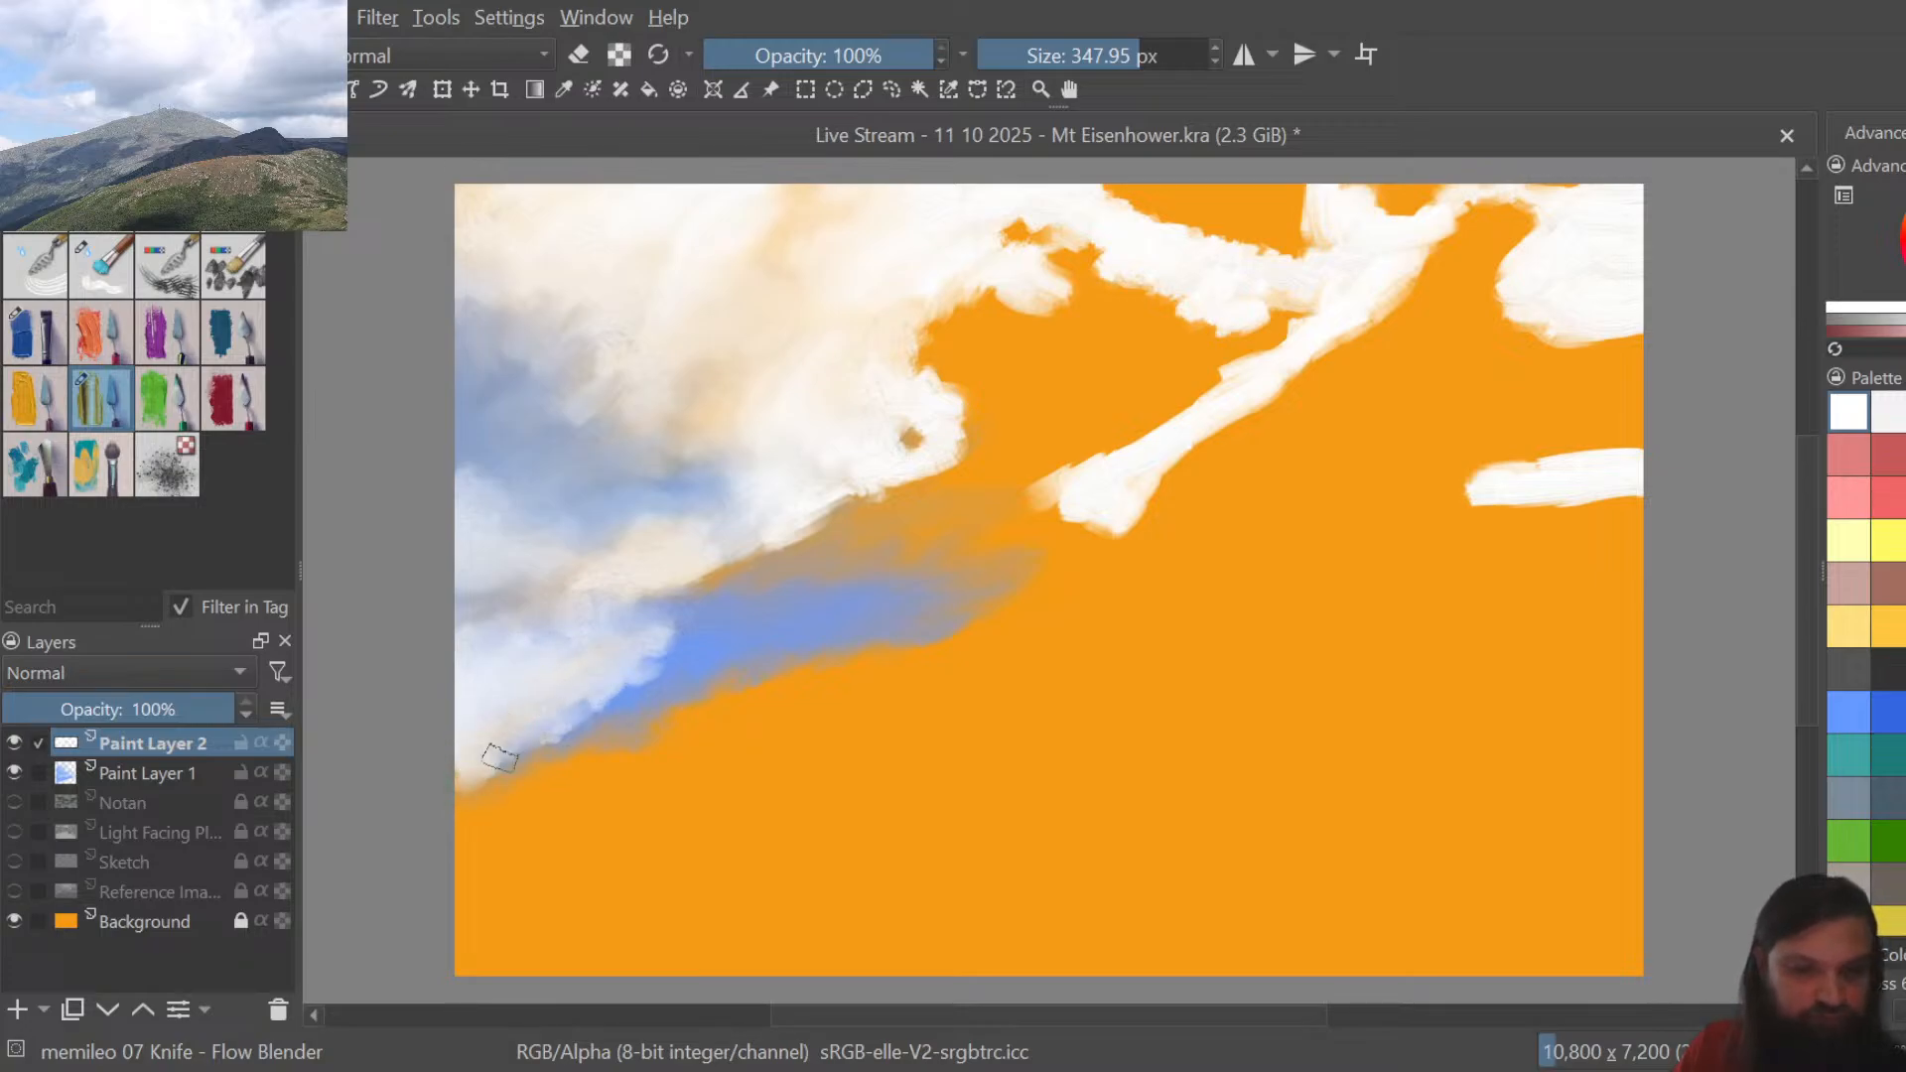
# Smear blue over the top of the low left cloud, and repaint its ridge white with memileo 01 Brush - Flat Tip
pyautogui.moveTo(500, 757)
pyautogui.mouseDown()
pyautogui.moveTo(591, 728)
pyautogui.moveTo(689, 637)
pyautogui.moveTo(666, 658)
pyautogui.moveTo(654, 620)
pyautogui.moveTo(621, 633)
pyautogui.moveTo(618, 649)
pyautogui.moveTo(656, 647)
pyautogui.moveTo(627, 662)
pyautogui.moveTo(632, 617)
pyautogui.moveTo(594, 611)
pyautogui.moveTo(578, 629)
pyautogui.moveTo(750, 613)
pyautogui.moveTo(668, 615)
pyautogui.moveTo(636, 650)
pyautogui.moveTo(617, 650)
pyautogui.moveTo(616, 612)
pyautogui.moveTo(580, 606)
pyautogui.moveTo(497, 625)
pyautogui.moveTo(625, 614)
pyautogui.moveTo(506, 610)
pyautogui.moveTo(624, 637)
pyautogui.moveTo(446, 620)
pyautogui.moveTo(520, 625)
pyautogui.moveTo(487, 608)
pyautogui.moveTo(540, 613)
pyautogui.moveTo(477, 608)
pyautogui.moveTo(539, 601)
pyautogui.moveTo(463, 592)
pyautogui.moveTo(552, 580)
pyautogui.moveTo(591, 607)
pyautogui.moveTo(499, 620)
pyautogui.moveTo(557, 637)
pyautogui.moveTo(632, 620)
pyautogui.moveTo(556, 637)
pyautogui.moveTo(655, 640)
pyautogui.moveTo(640, 685)
pyautogui.moveTo(500, 733)
pyautogui.moveTo(559, 733)
pyautogui.moveTo(690, 640)
pyautogui.moveTo(497, 667)
pyautogui.moveTo(583, 639)
pyautogui.mouseUp()
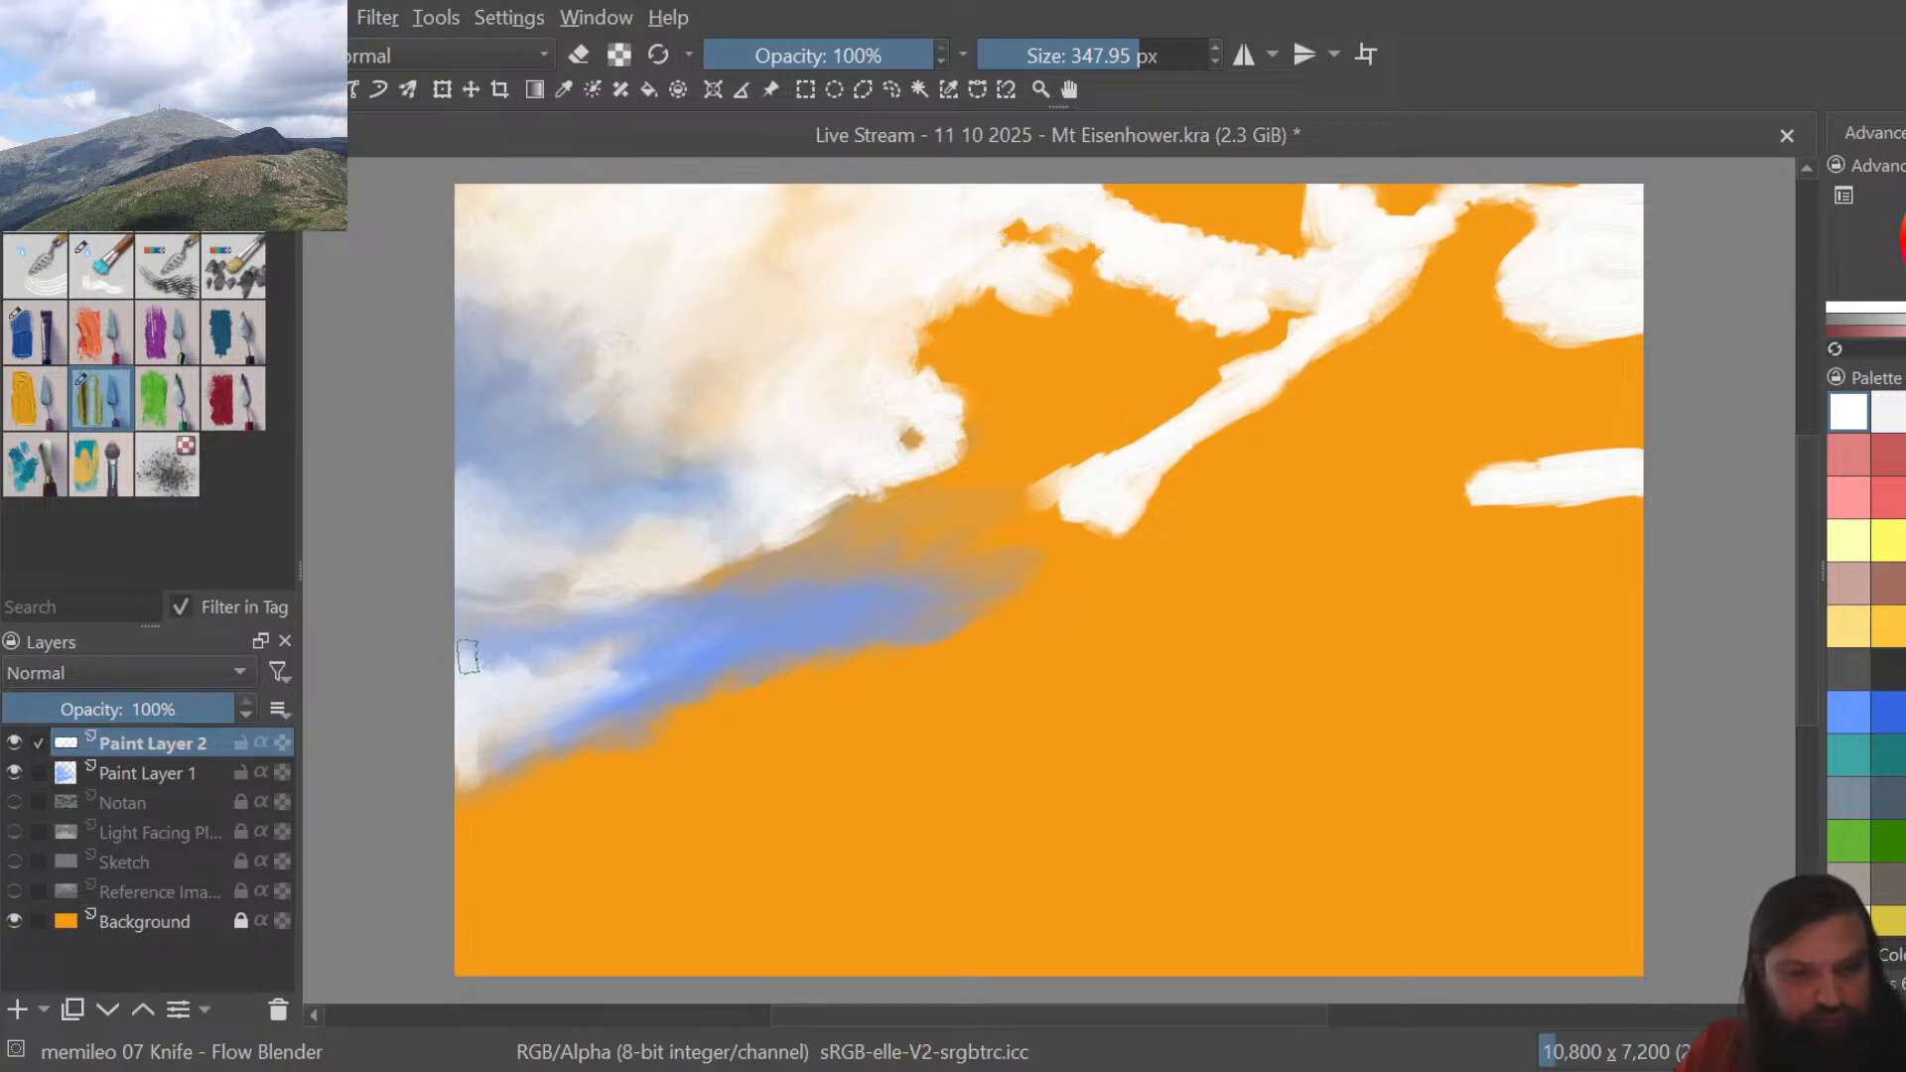
pyautogui.moveTo(468, 657)
pyautogui.mouseDown()
pyautogui.moveTo(523, 643)
pyautogui.moveTo(484, 670)
pyautogui.moveTo(447, 658)
pyautogui.moveTo(611, 663)
pyautogui.mouseUp()
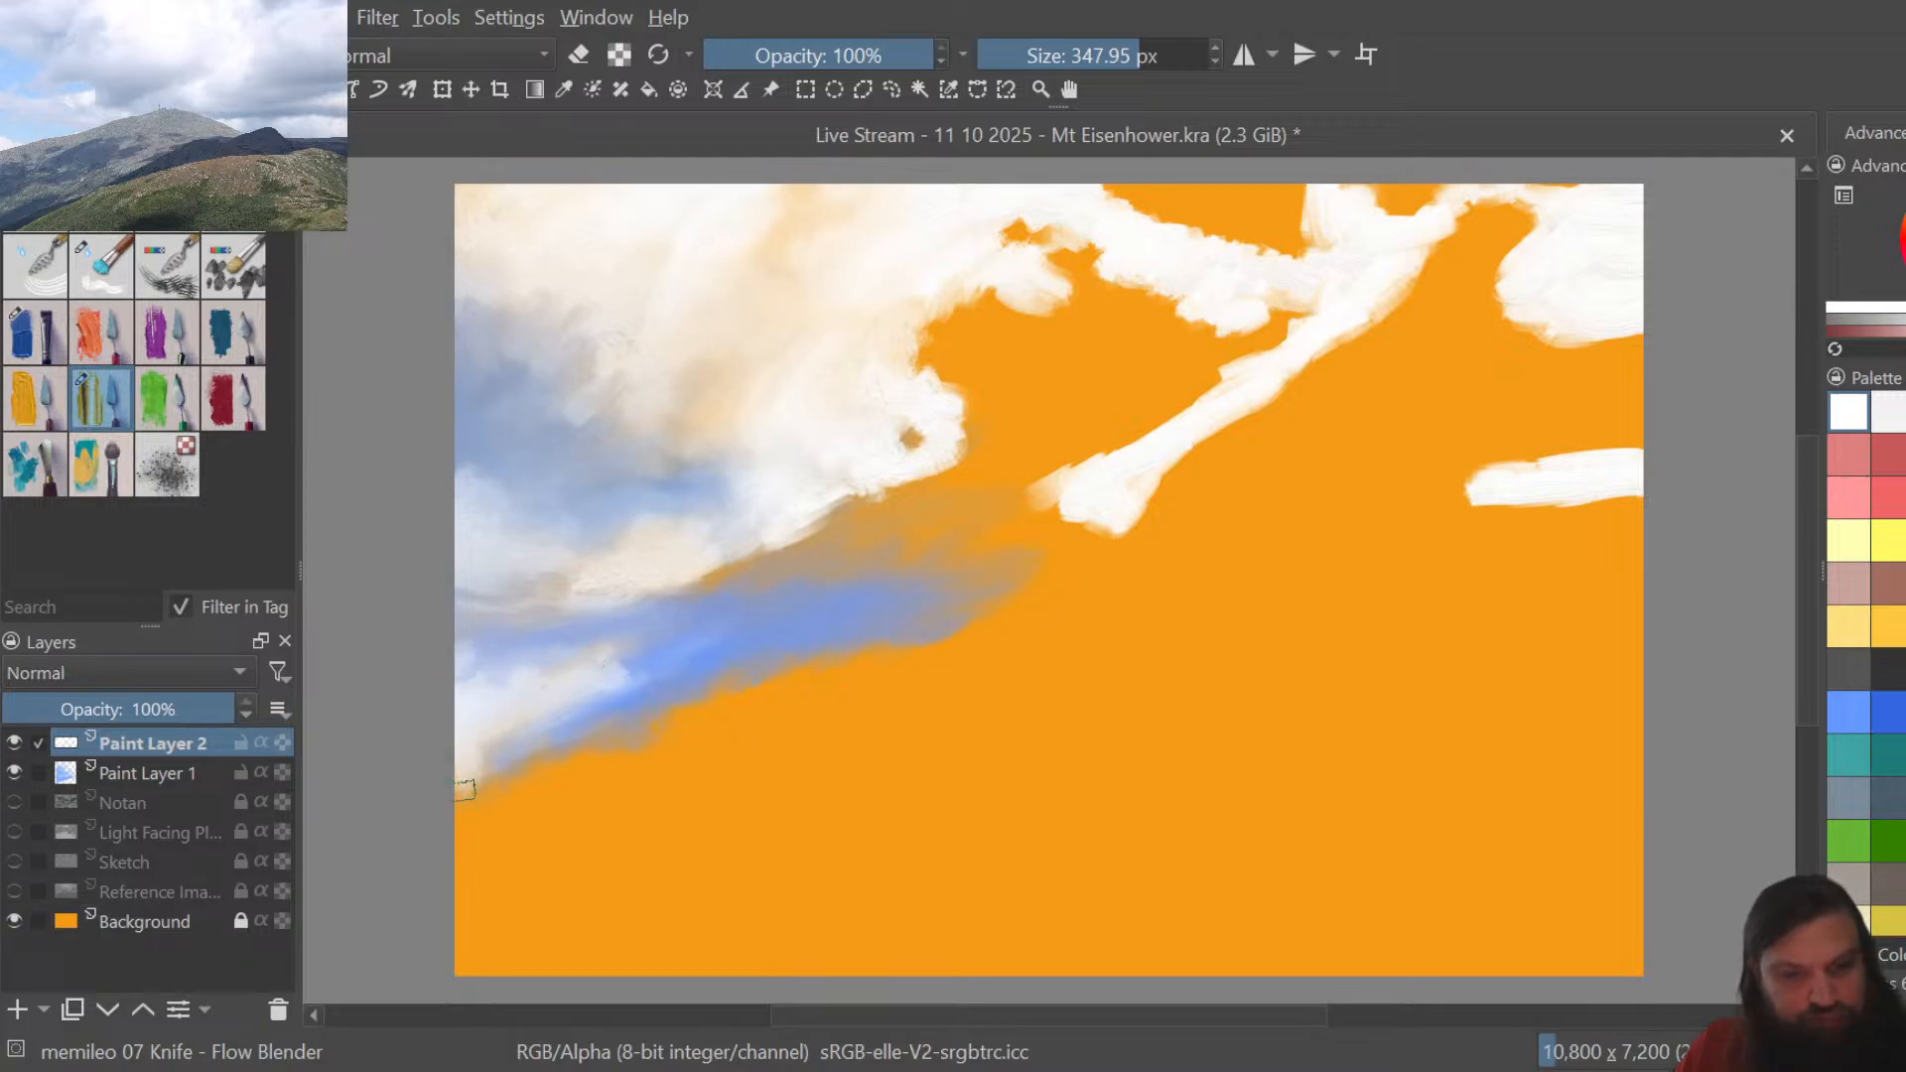
pyautogui.click(36, 331)
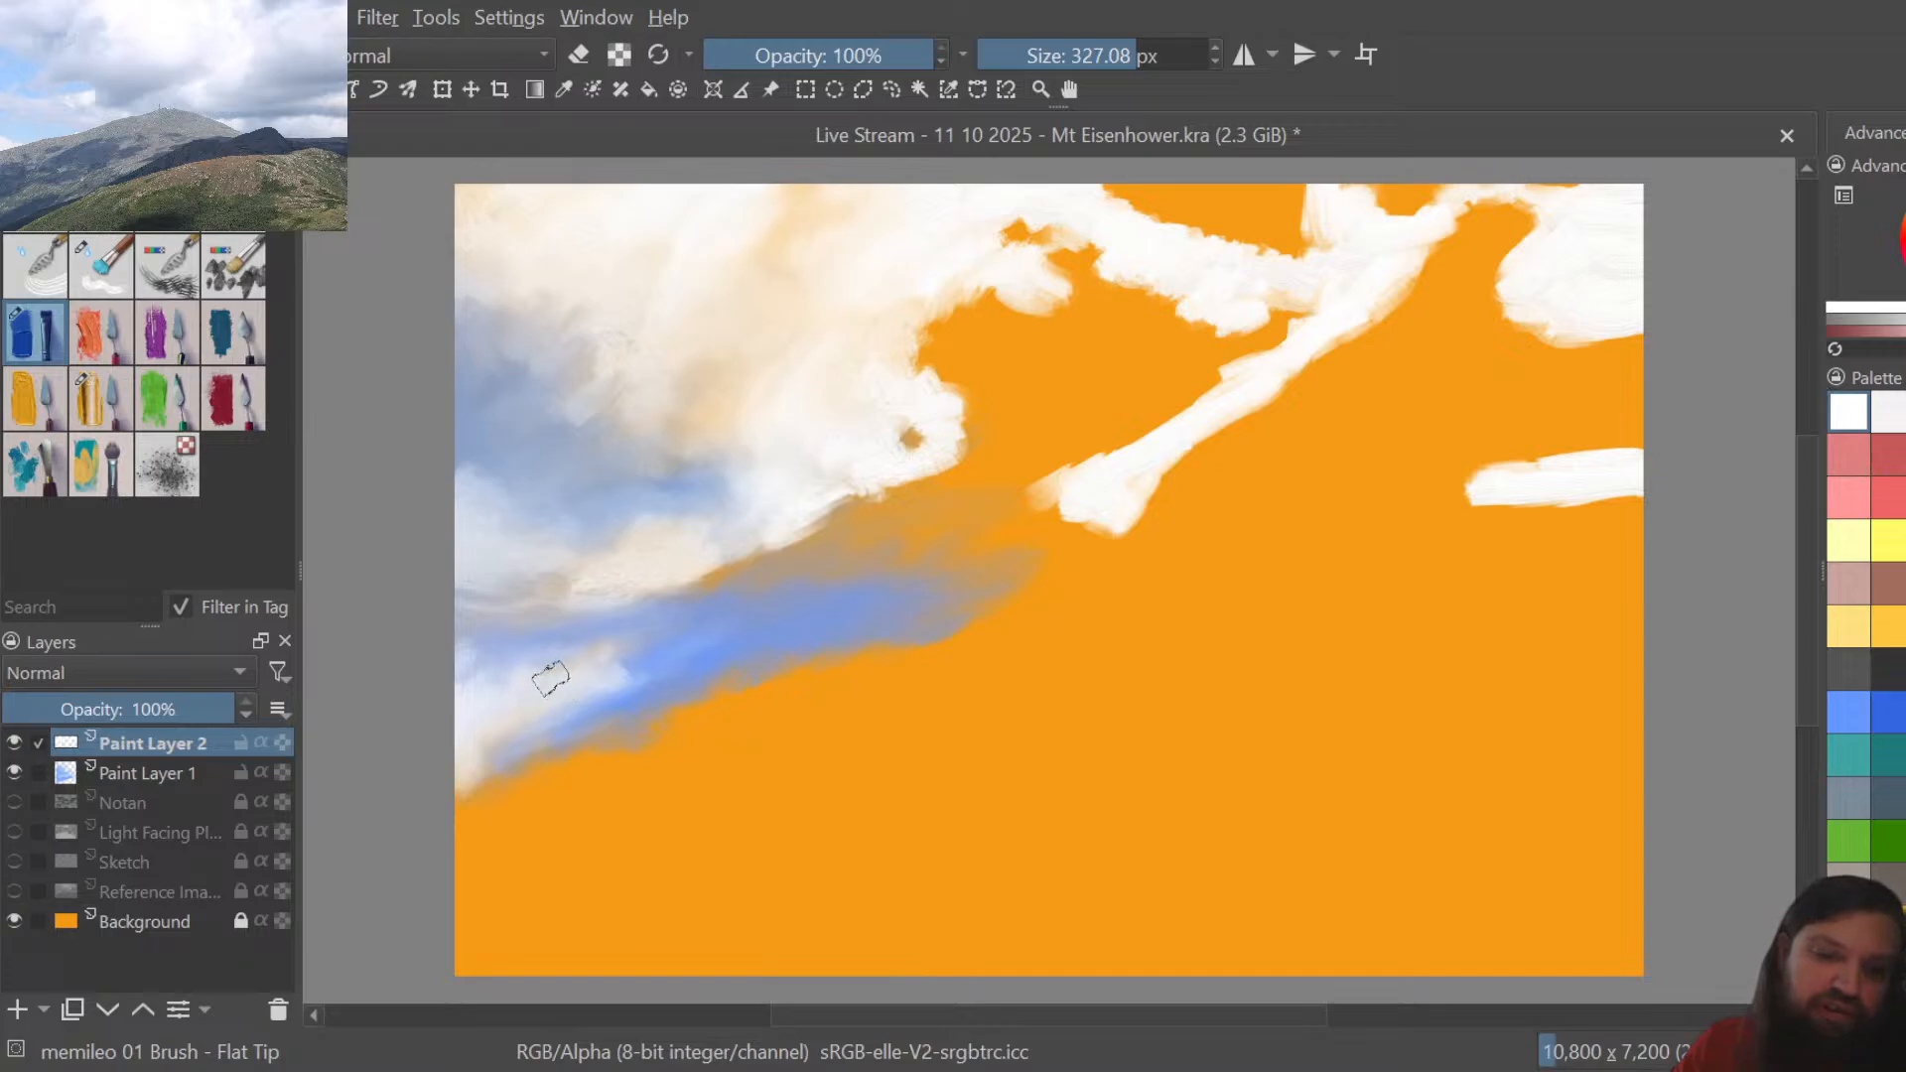
pyautogui.moveTo(579, 657)
pyautogui.mouseDown()
pyautogui.moveTo(616, 657)
pyautogui.moveTo(601, 693)
pyautogui.moveTo(527, 716)
pyautogui.moveTo(465, 794)
pyautogui.mouseUp()
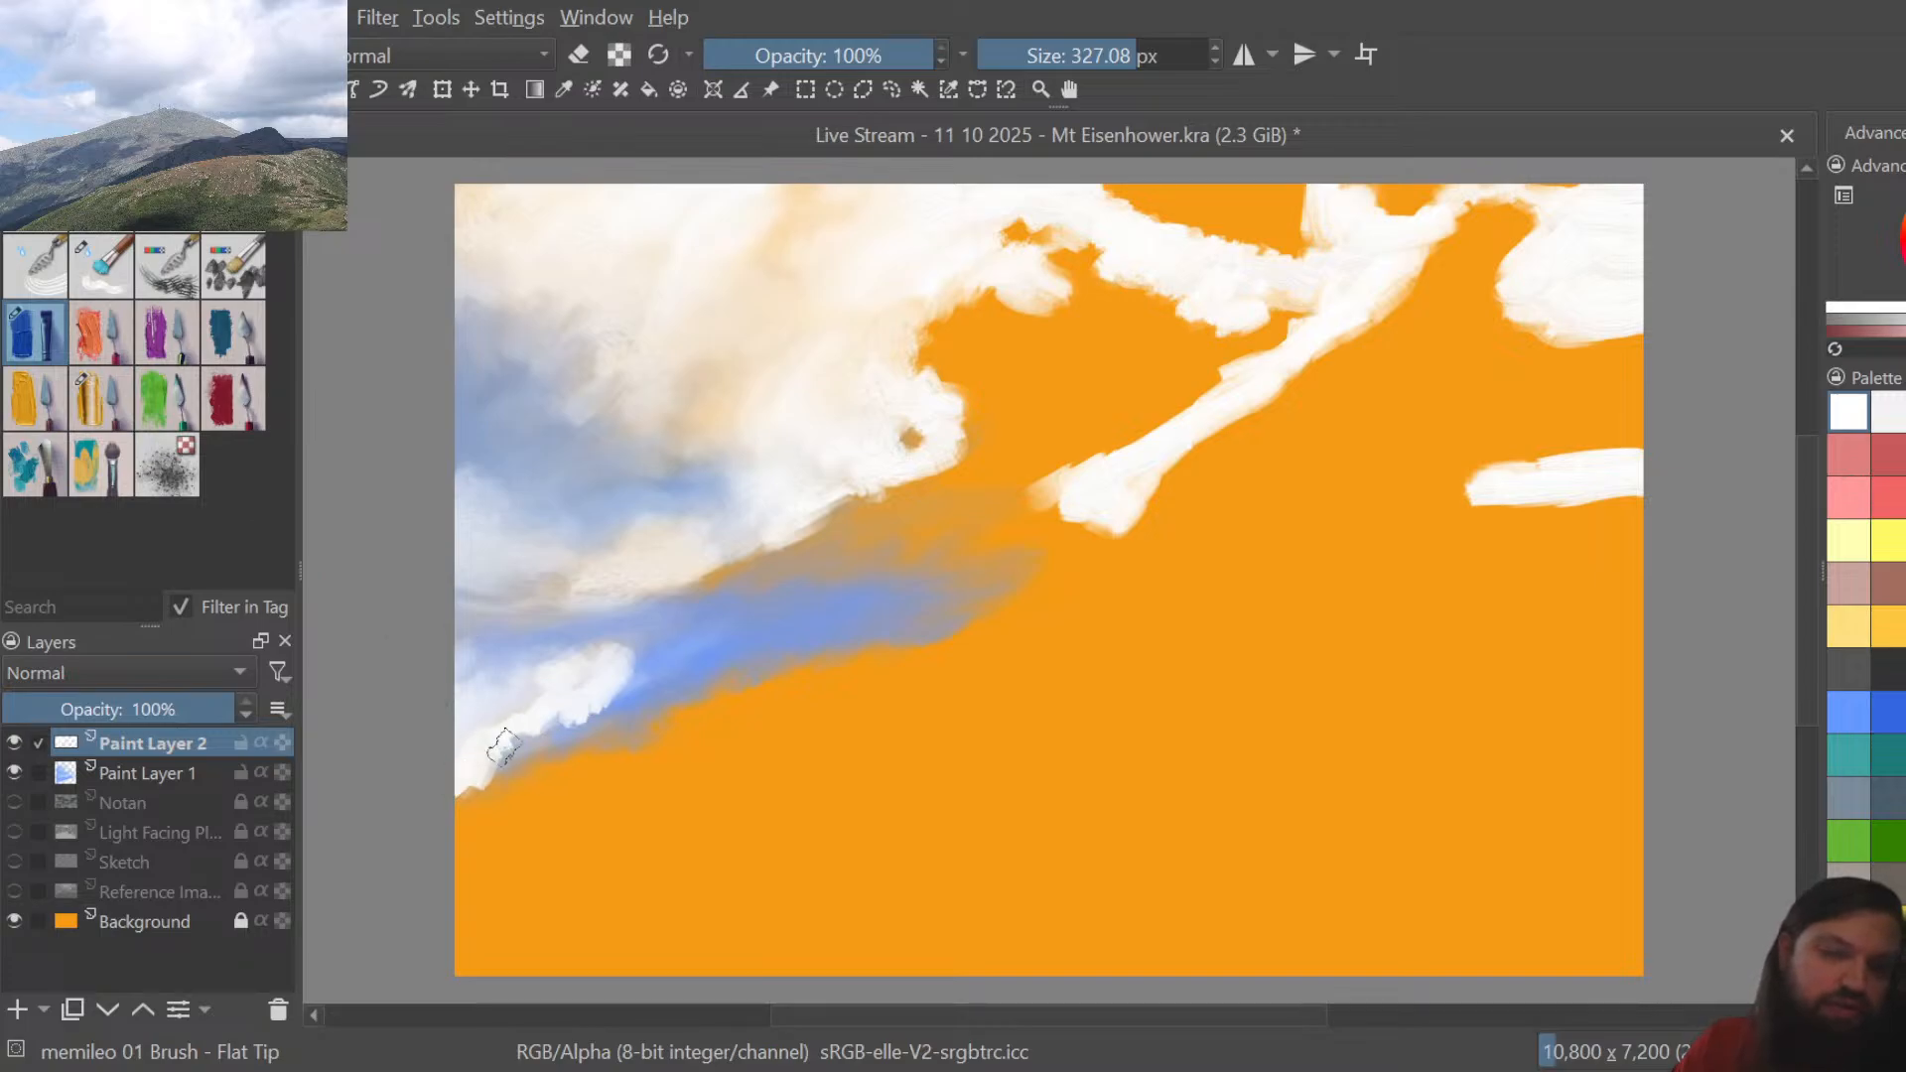
# Blend the low left cloud with the Flow Blender, pulling pale streaks rightward into the blue strip and along its lower edge
pyautogui.click(105, 393)
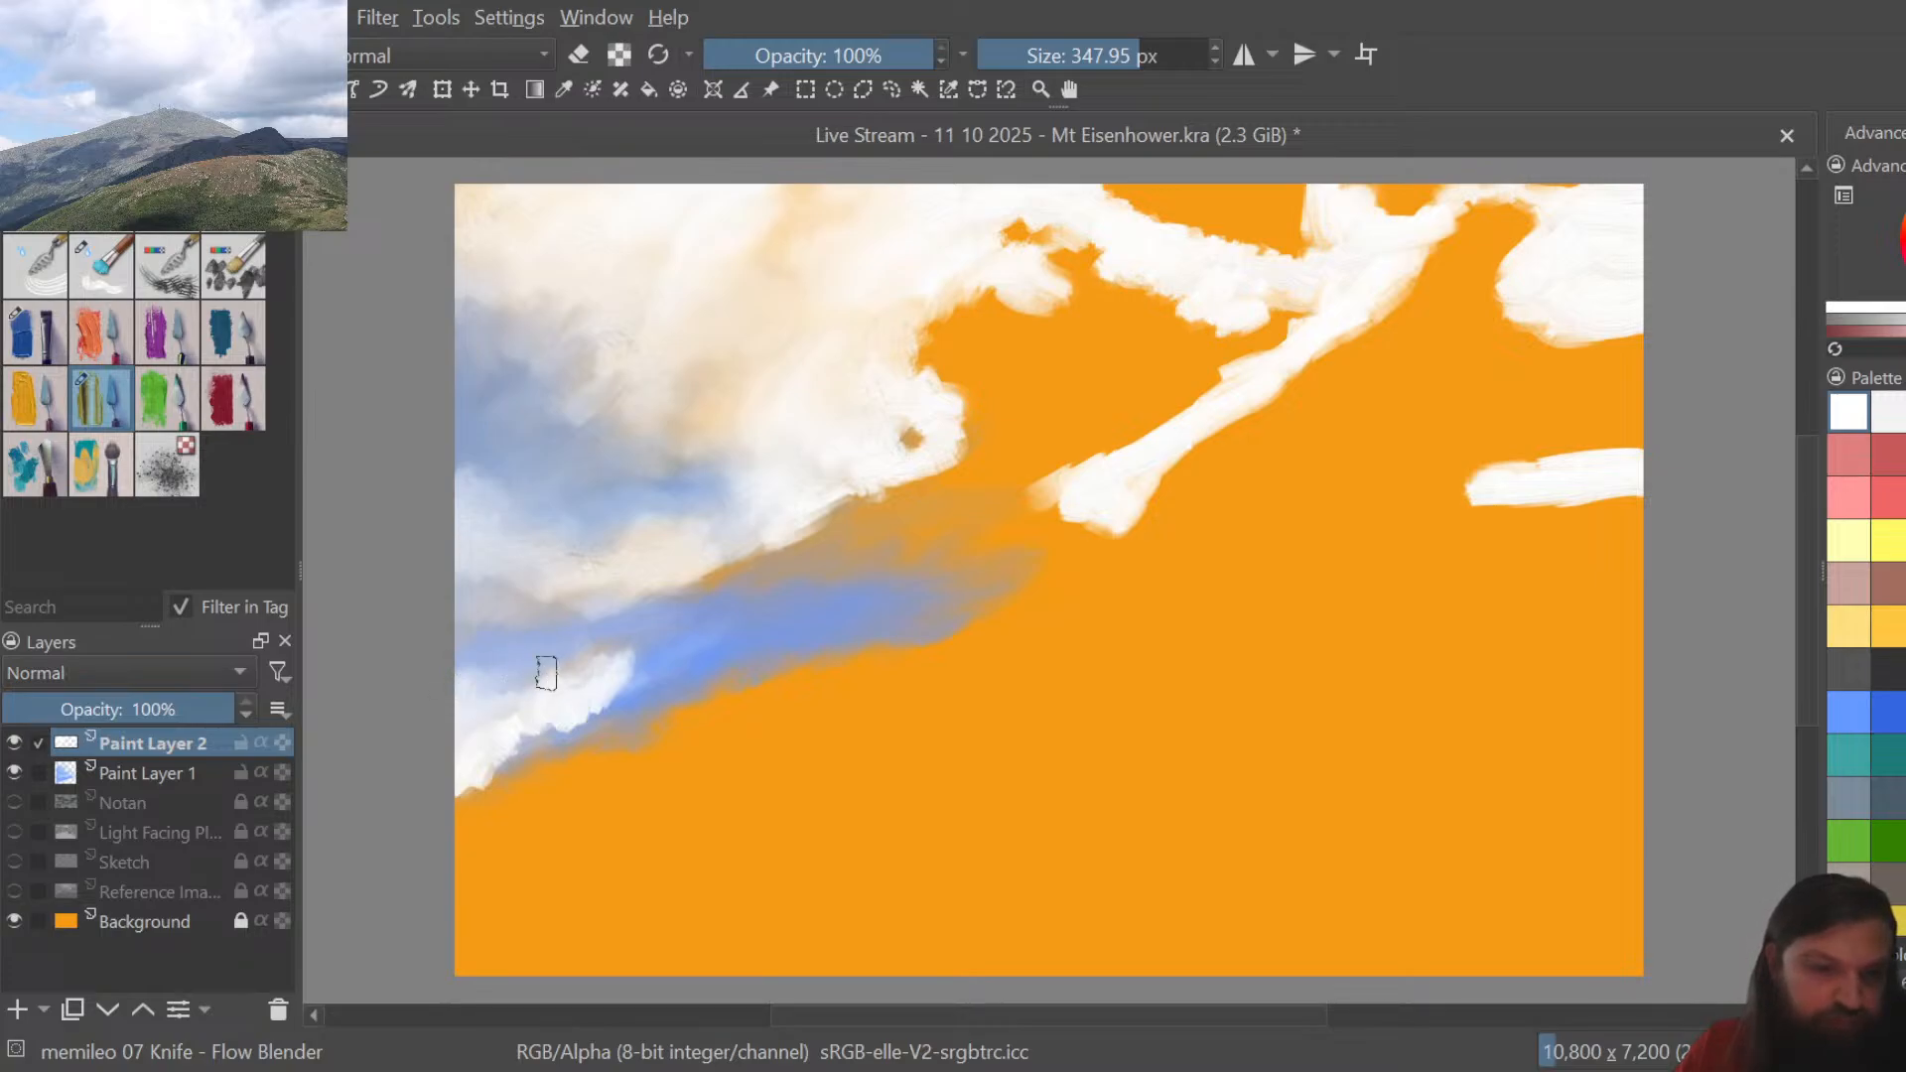
pyautogui.moveTo(570, 673)
pyautogui.mouseDown()
pyautogui.moveTo(626, 645)
pyautogui.moveTo(615, 677)
pyautogui.moveTo(604, 656)
pyautogui.moveTo(623, 656)
pyautogui.moveTo(583, 671)
pyautogui.moveTo(635, 687)
pyautogui.moveTo(614, 689)
pyautogui.moveTo(672, 656)
pyautogui.moveTo(600, 646)
pyautogui.moveTo(685, 646)
pyautogui.moveTo(625, 677)
pyautogui.moveTo(689, 676)
pyautogui.moveTo(647, 692)
pyautogui.moveTo(678, 679)
pyautogui.moveTo(671, 655)
pyautogui.moveTo(649, 669)
pyautogui.moveTo(720, 646)
pyautogui.moveTo(606, 717)
pyautogui.moveTo(606, 684)
pyautogui.moveTo(717, 643)
pyautogui.moveTo(748, 653)
pyautogui.moveTo(733, 634)
pyautogui.moveTo(682, 651)
pyautogui.moveTo(775, 616)
pyautogui.moveTo(740, 651)
pyautogui.moveTo(766, 645)
pyautogui.moveTo(798, 614)
pyautogui.moveTo(759, 616)
pyautogui.mouseUp()
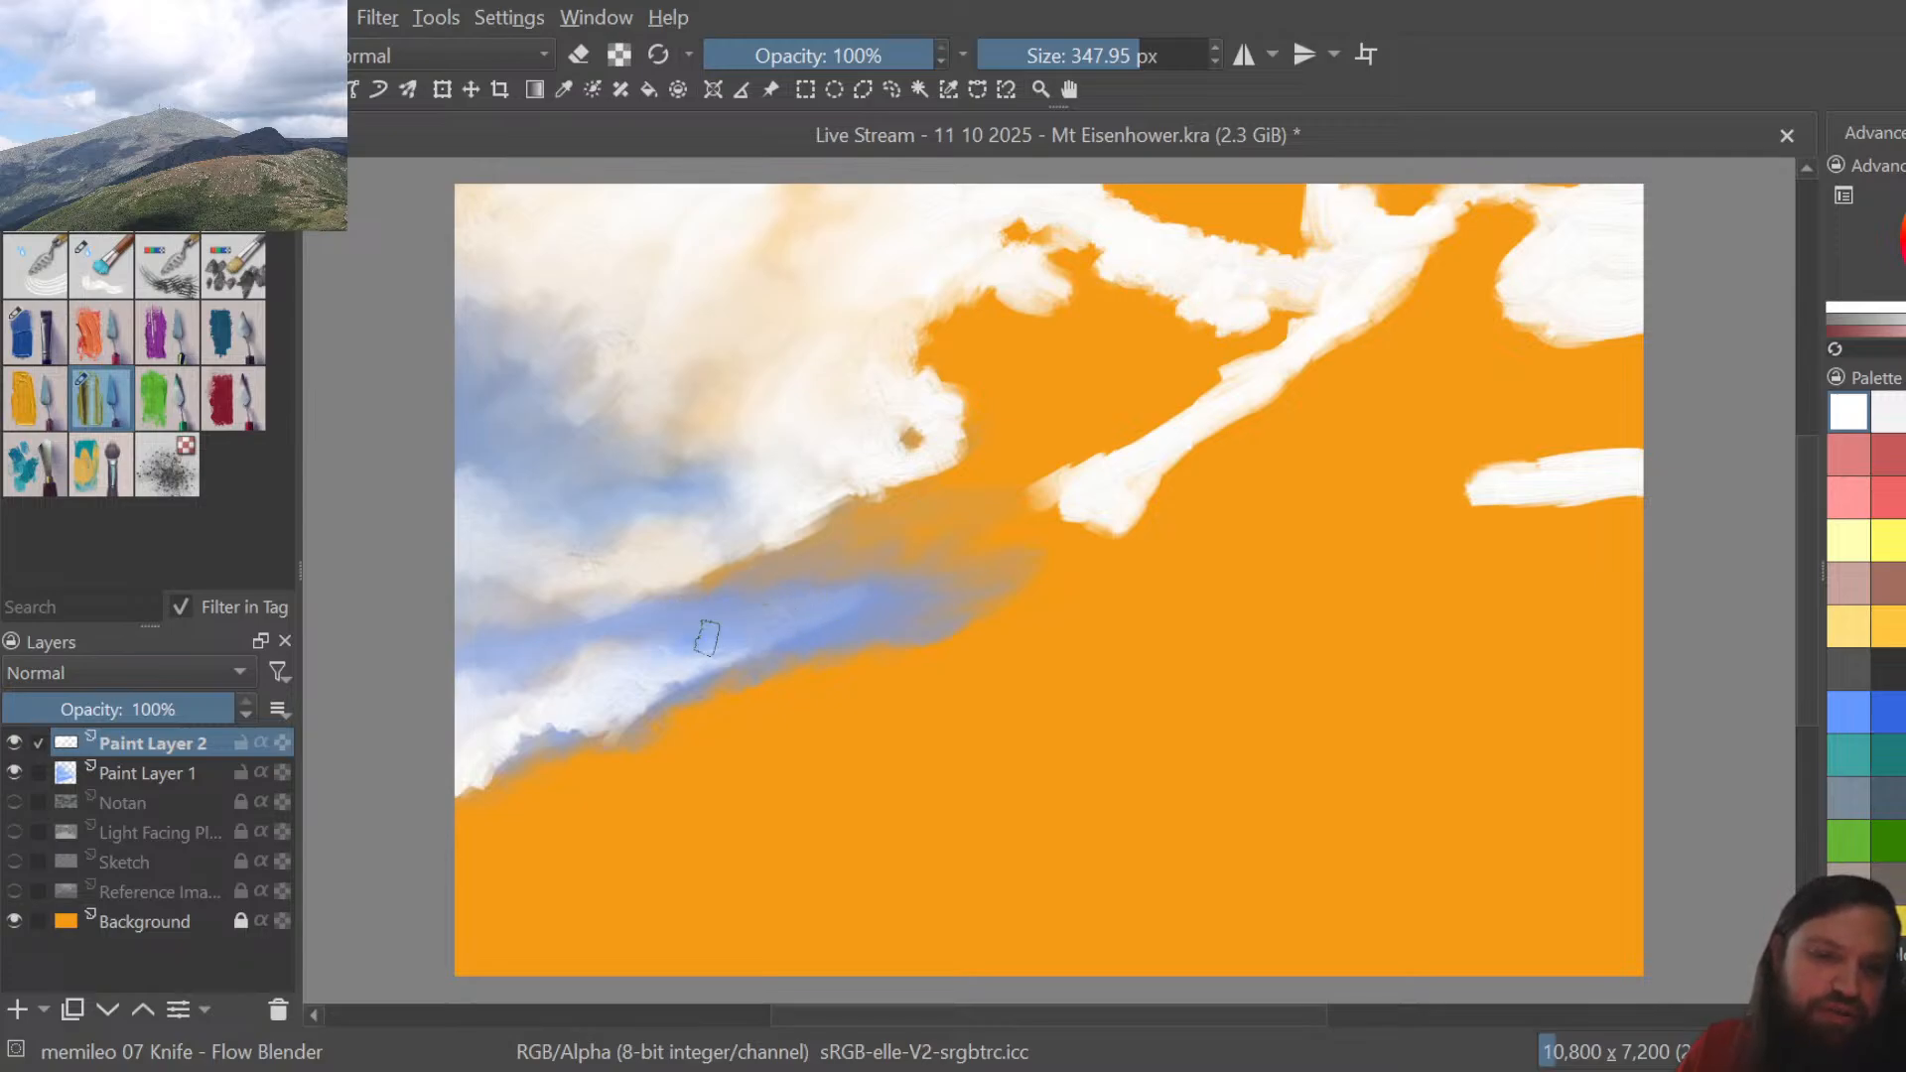
pyautogui.moveTo(660, 638)
pyautogui.mouseDown()
pyautogui.moveTo(753, 637)
pyautogui.moveTo(725, 630)
pyautogui.moveTo(762, 648)
pyautogui.moveTo(731, 643)
pyautogui.moveTo(741, 622)
pyautogui.moveTo(813, 629)
pyautogui.moveTo(791, 633)
pyautogui.moveTo(855, 601)
pyautogui.mouseUp()
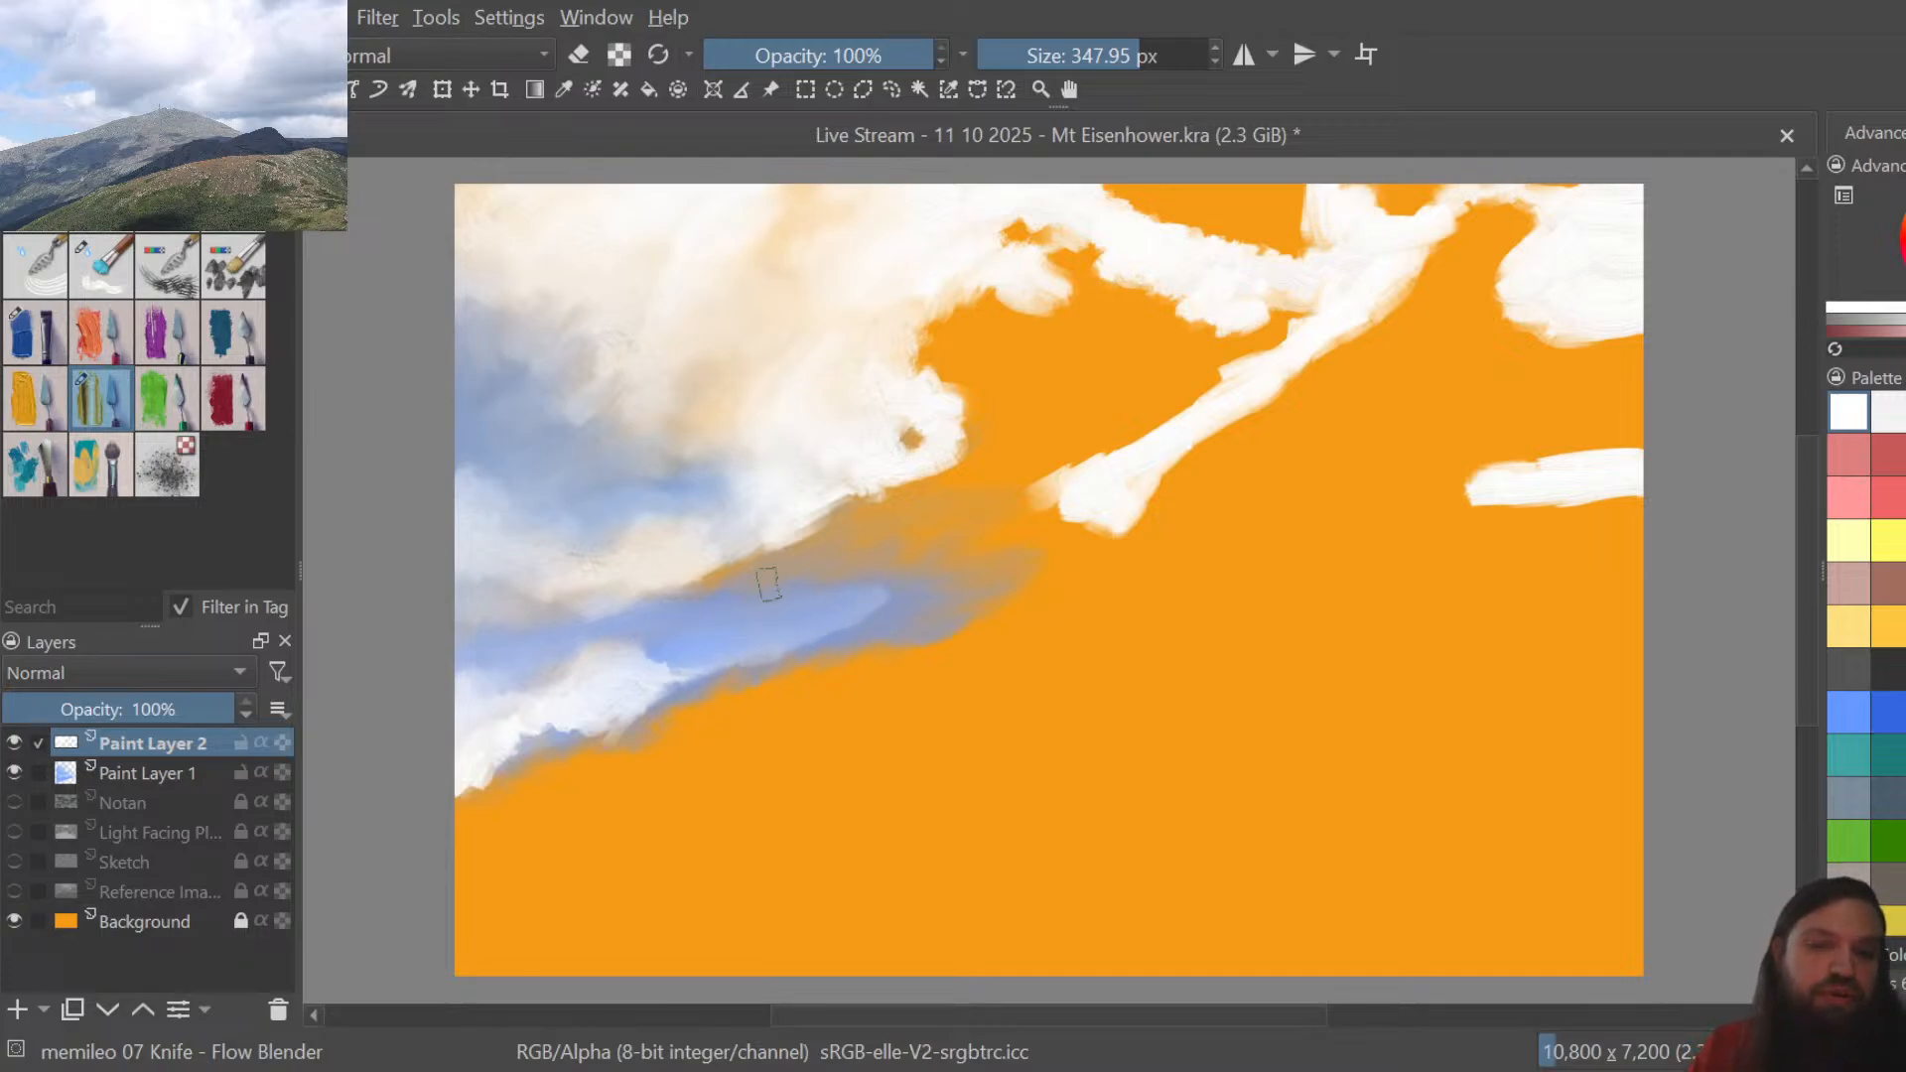
pyautogui.moveTo(736, 659)
pyautogui.mouseDown()
pyautogui.moveTo(801, 653)
pyautogui.moveTo(885, 595)
pyautogui.mouseUp()
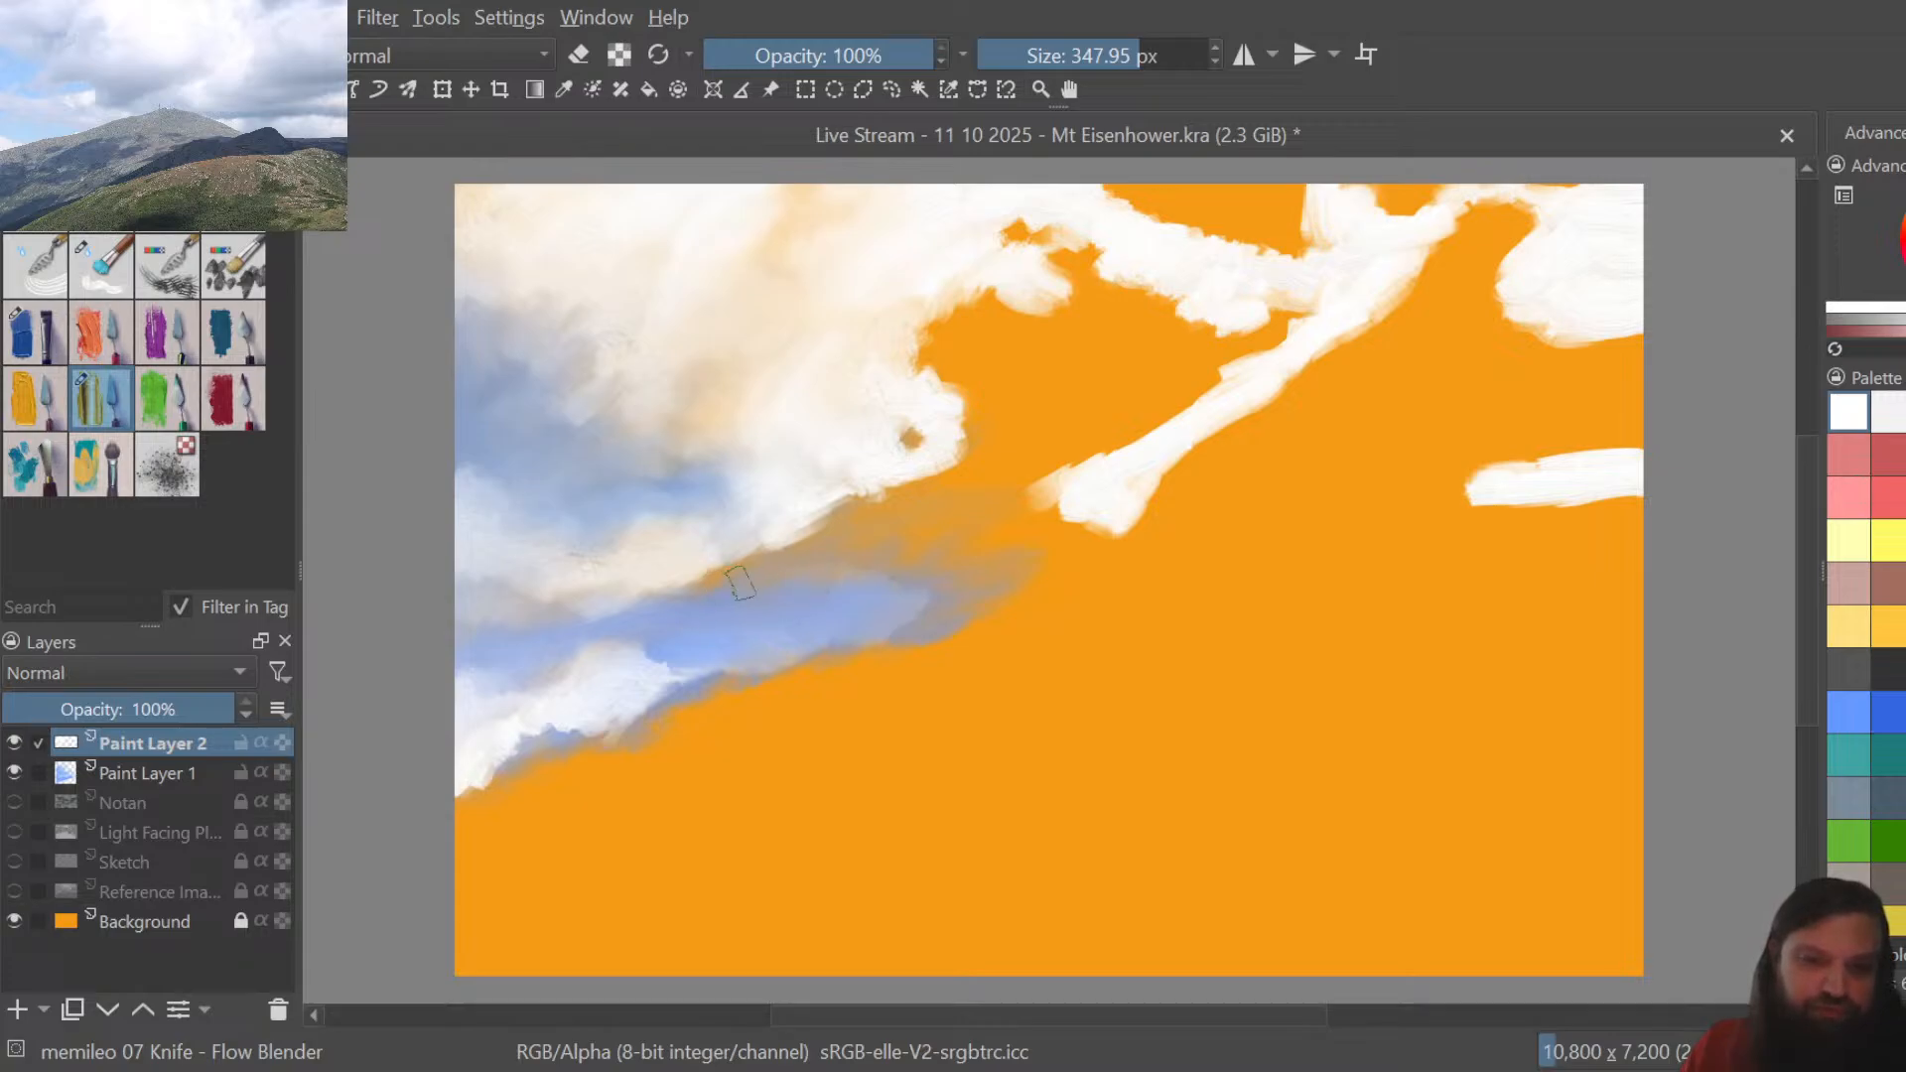
pyautogui.moveTo(739, 584)
pyautogui.mouseDown()
pyautogui.moveTo(743, 648)
pyautogui.moveTo(623, 658)
pyautogui.moveTo(669, 649)
pyautogui.moveTo(631, 660)
pyautogui.moveTo(690, 674)
pyautogui.moveTo(675, 636)
pyautogui.moveTo(692, 671)
pyautogui.moveTo(656, 697)
pyautogui.moveTo(689, 691)
pyautogui.moveTo(627, 666)
pyautogui.moveTo(653, 650)
pyautogui.moveTo(505, 701)
pyautogui.moveTo(575, 706)
pyautogui.moveTo(565, 672)
pyautogui.moveTo(540, 698)
pyautogui.moveTo(550, 675)
pyautogui.moveTo(573, 660)
pyautogui.moveTo(572, 684)
pyautogui.moveTo(678, 626)
pyautogui.moveTo(573, 604)
pyautogui.moveTo(562, 654)
pyautogui.moveTo(520, 654)
pyautogui.moveTo(656, 646)
pyautogui.moveTo(605, 664)
pyautogui.moveTo(559, 736)
pyautogui.moveTo(457, 801)
pyautogui.moveTo(540, 747)
pyautogui.moveTo(509, 724)
pyautogui.moveTo(562, 723)
pyautogui.moveTo(553, 705)
pyautogui.moveTo(510, 731)
pyautogui.moveTo(585, 692)
pyautogui.moveTo(545, 672)
pyautogui.moveTo(557, 647)
pyautogui.moveTo(617, 646)
pyautogui.moveTo(595, 681)
pyautogui.moveTo(682, 657)
pyautogui.mouseUp()
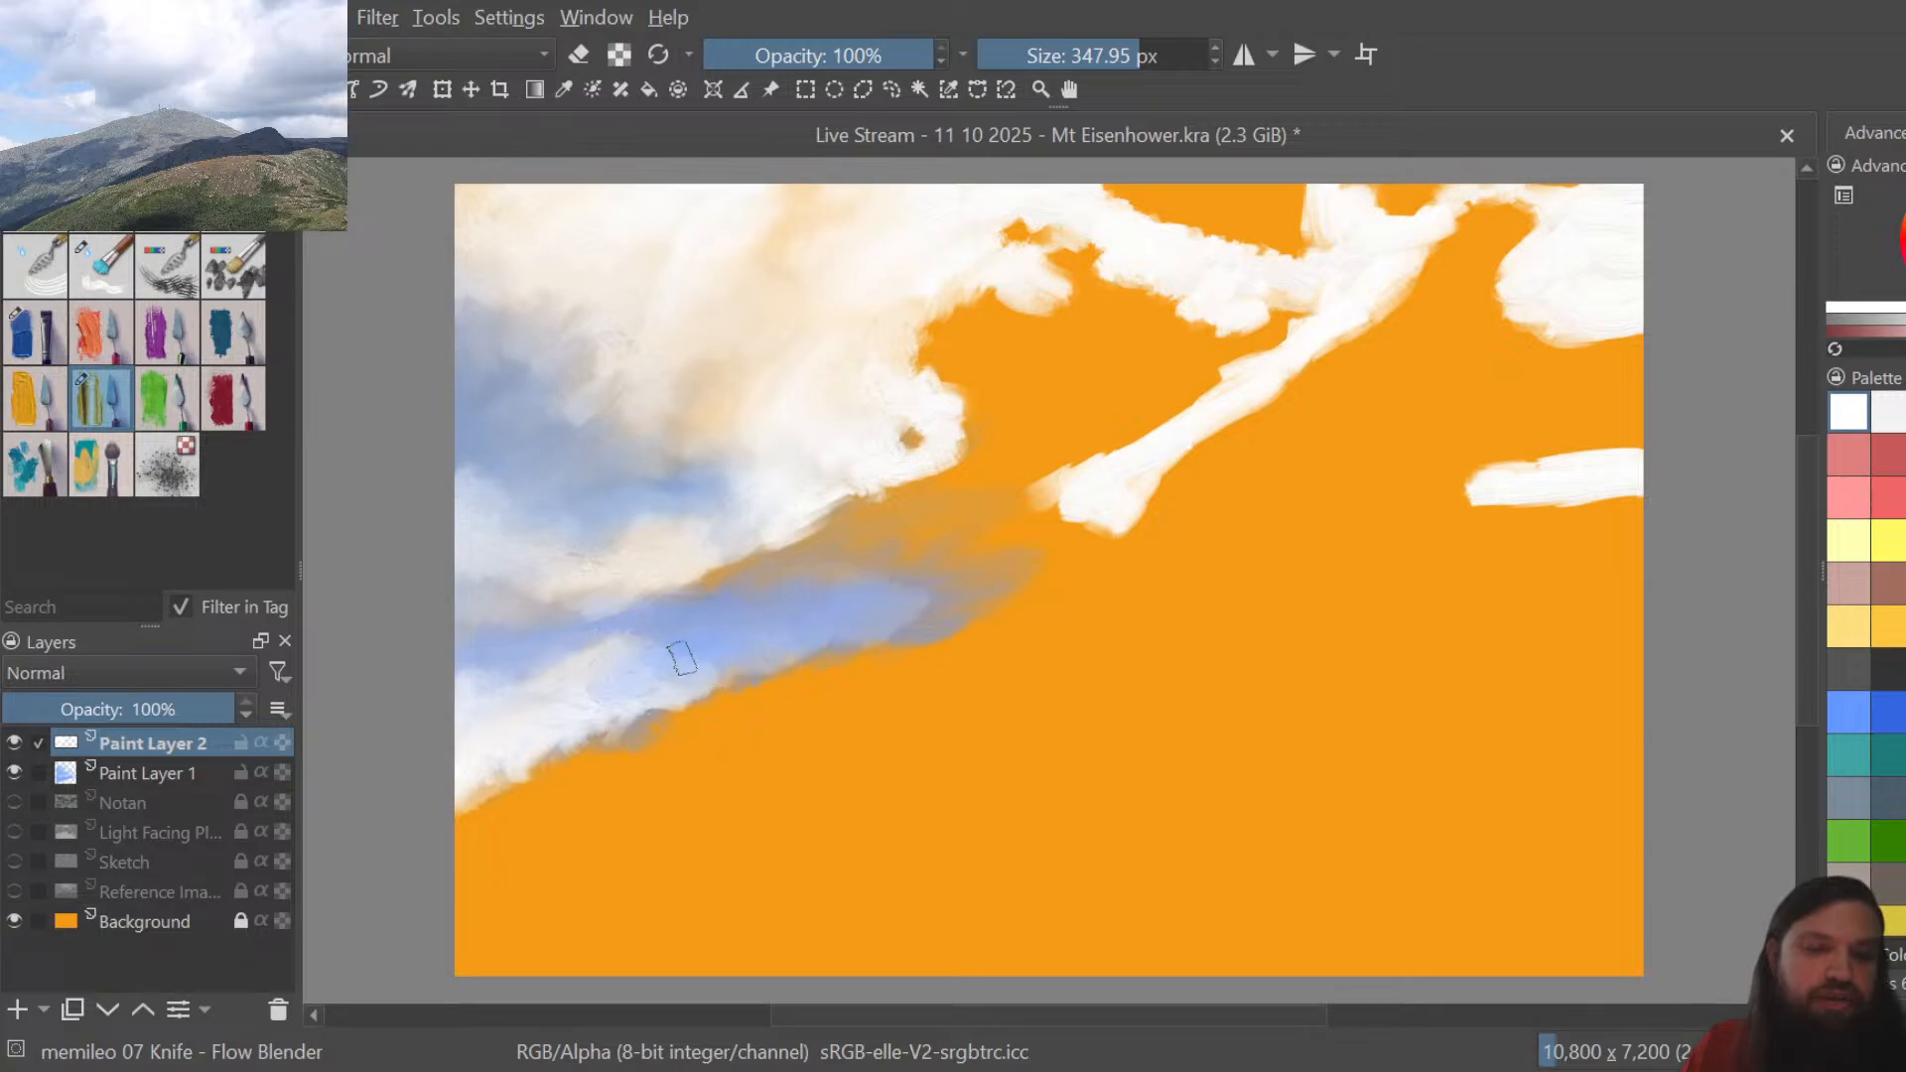
pyautogui.moveTo(593, 717)
pyautogui.mouseDown()
pyautogui.moveTo(631, 666)
pyautogui.moveTo(678, 679)
pyautogui.moveTo(630, 718)
pyautogui.moveTo(664, 685)
pyautogui.mouseUp()
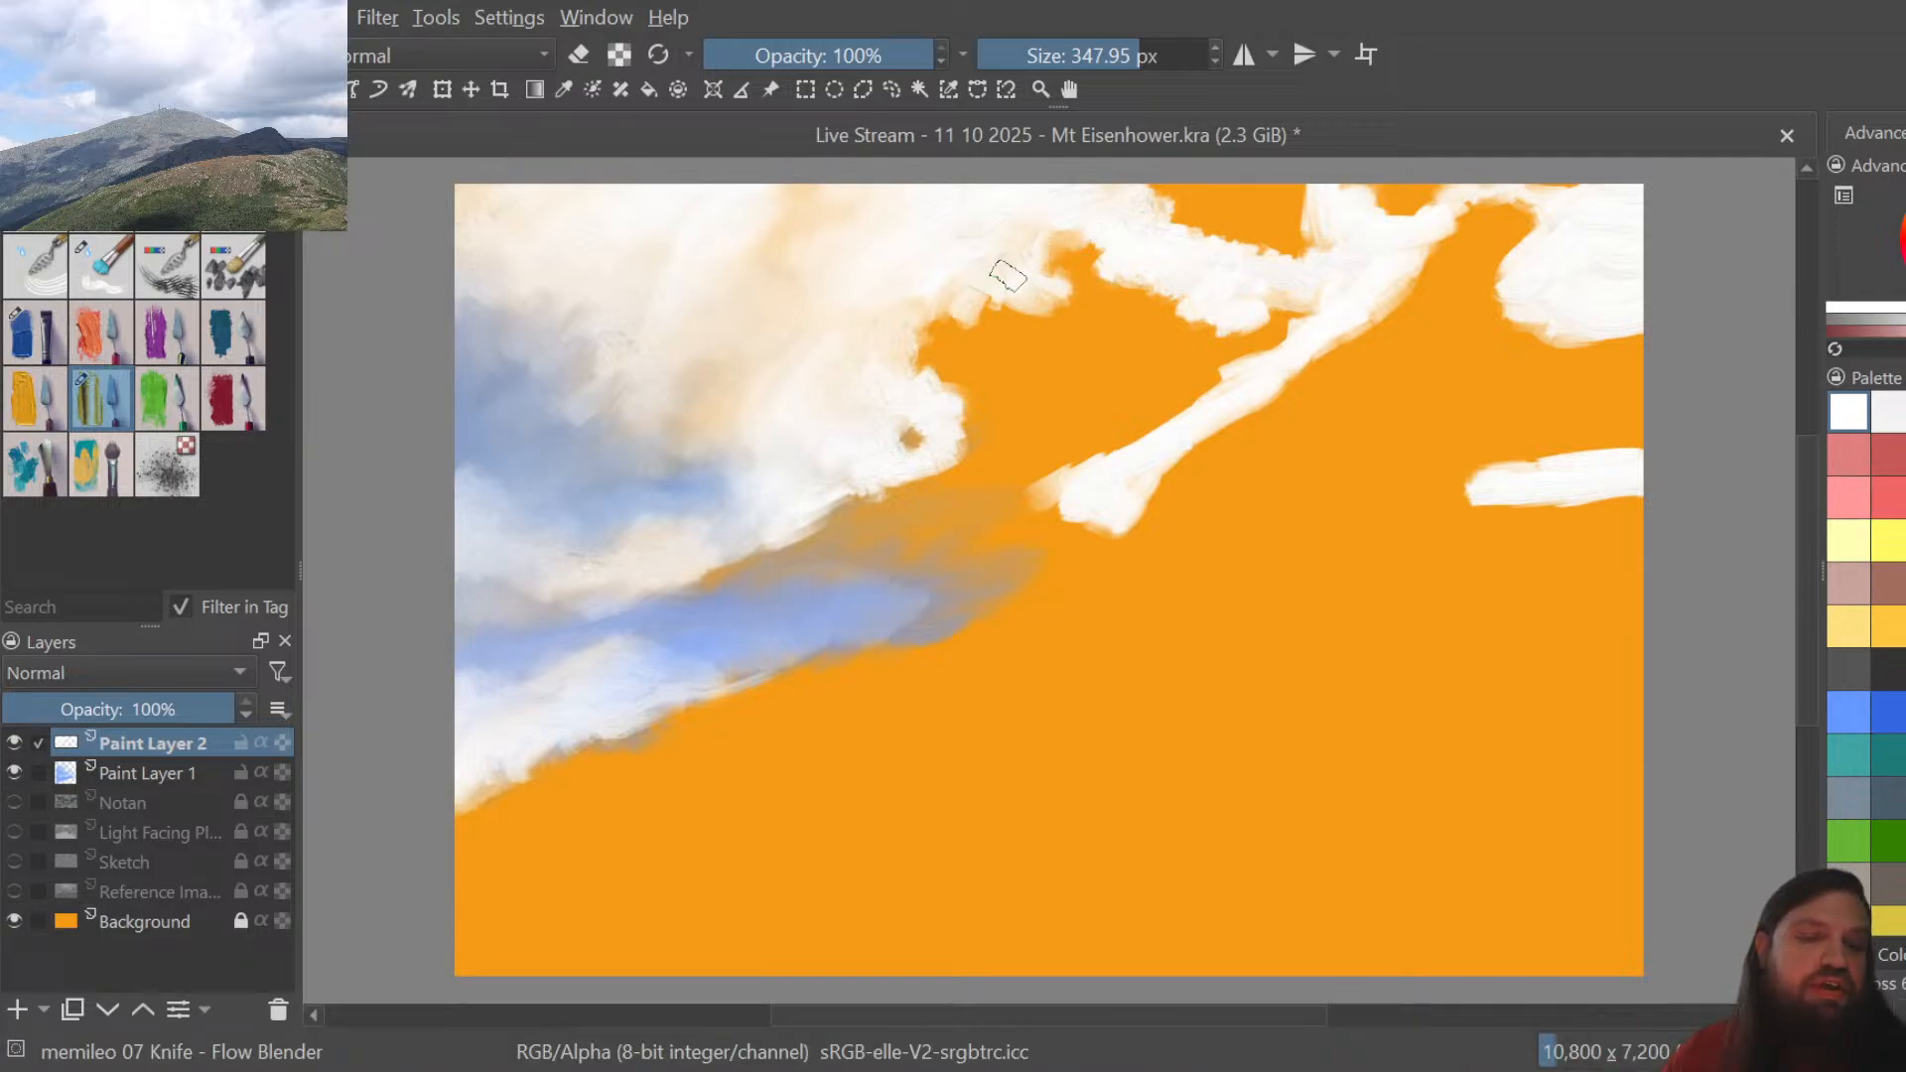
# Check the Light Facing Planes layer, hide it again, and blend the large upper cloud's ragged right edge outward, closing the small hole
pyautogui.click(15, 831)
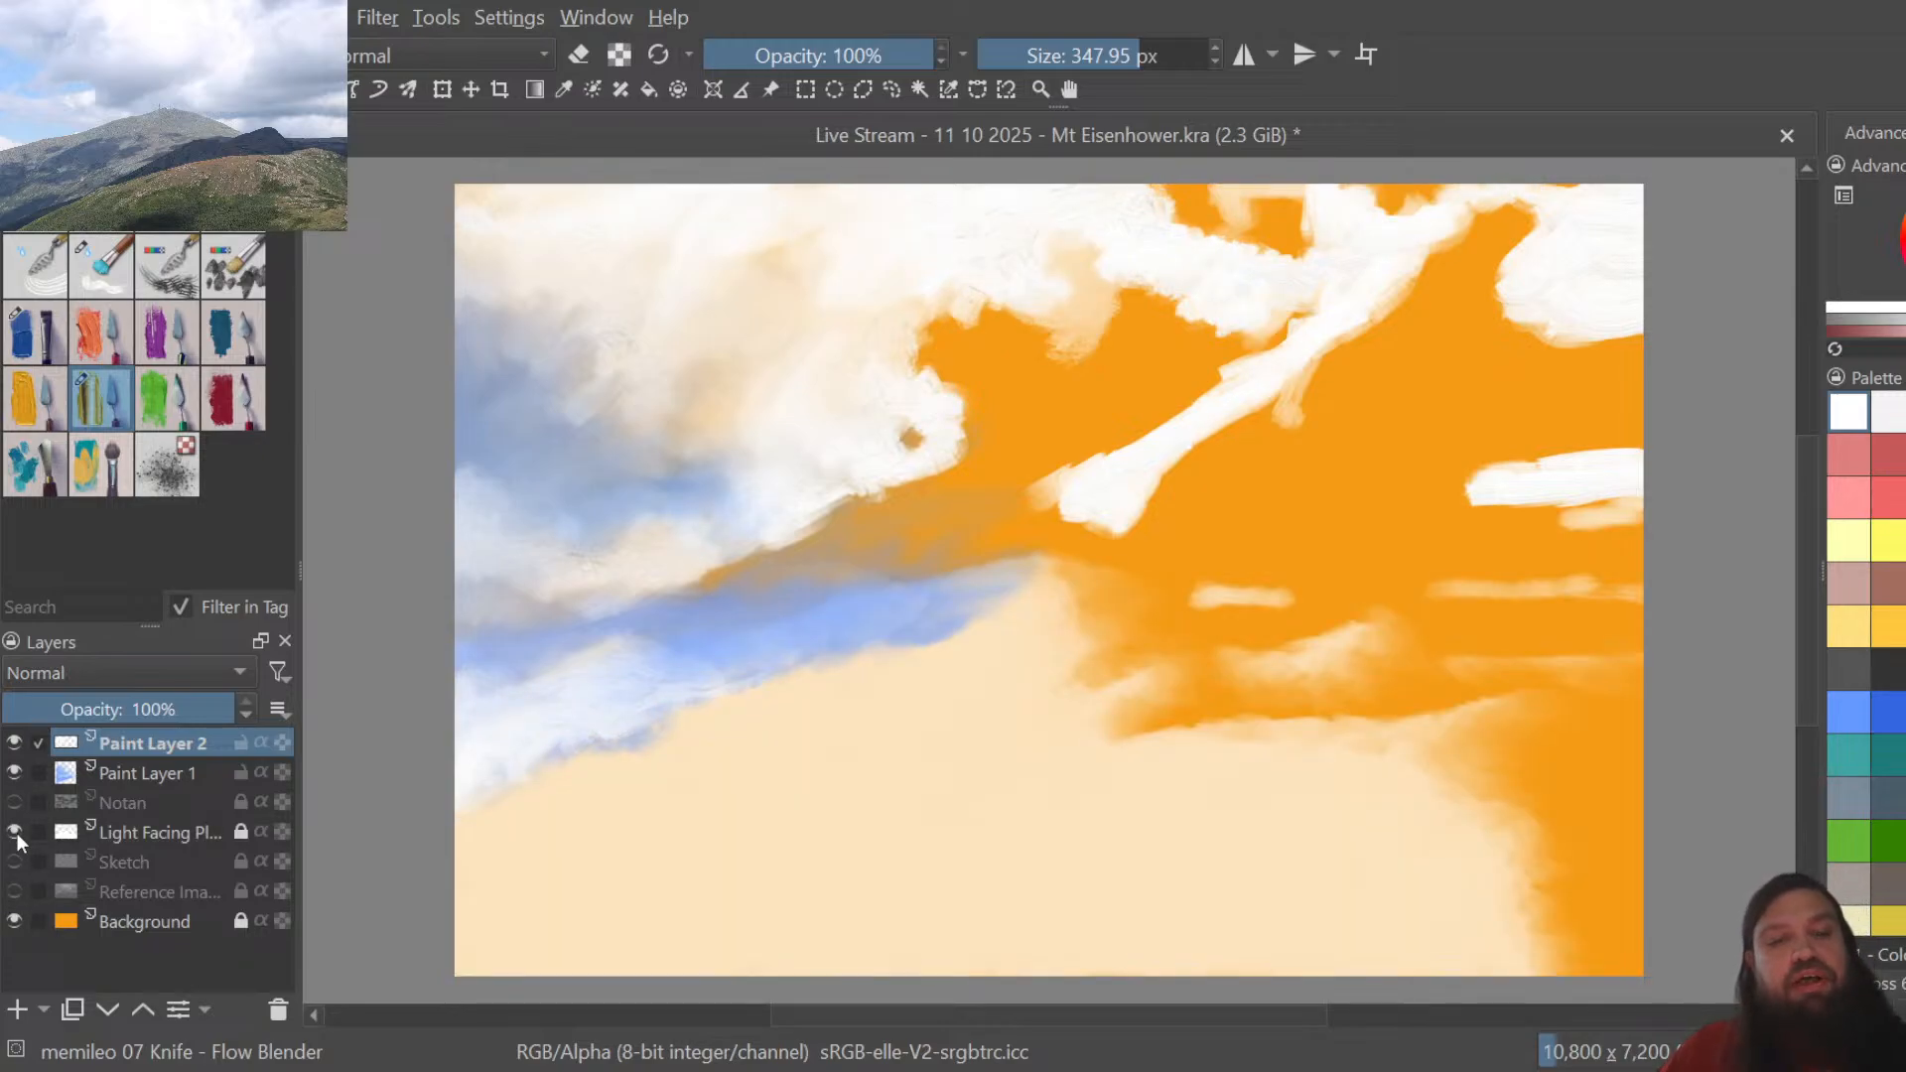
pyautogui.click(15, 832)
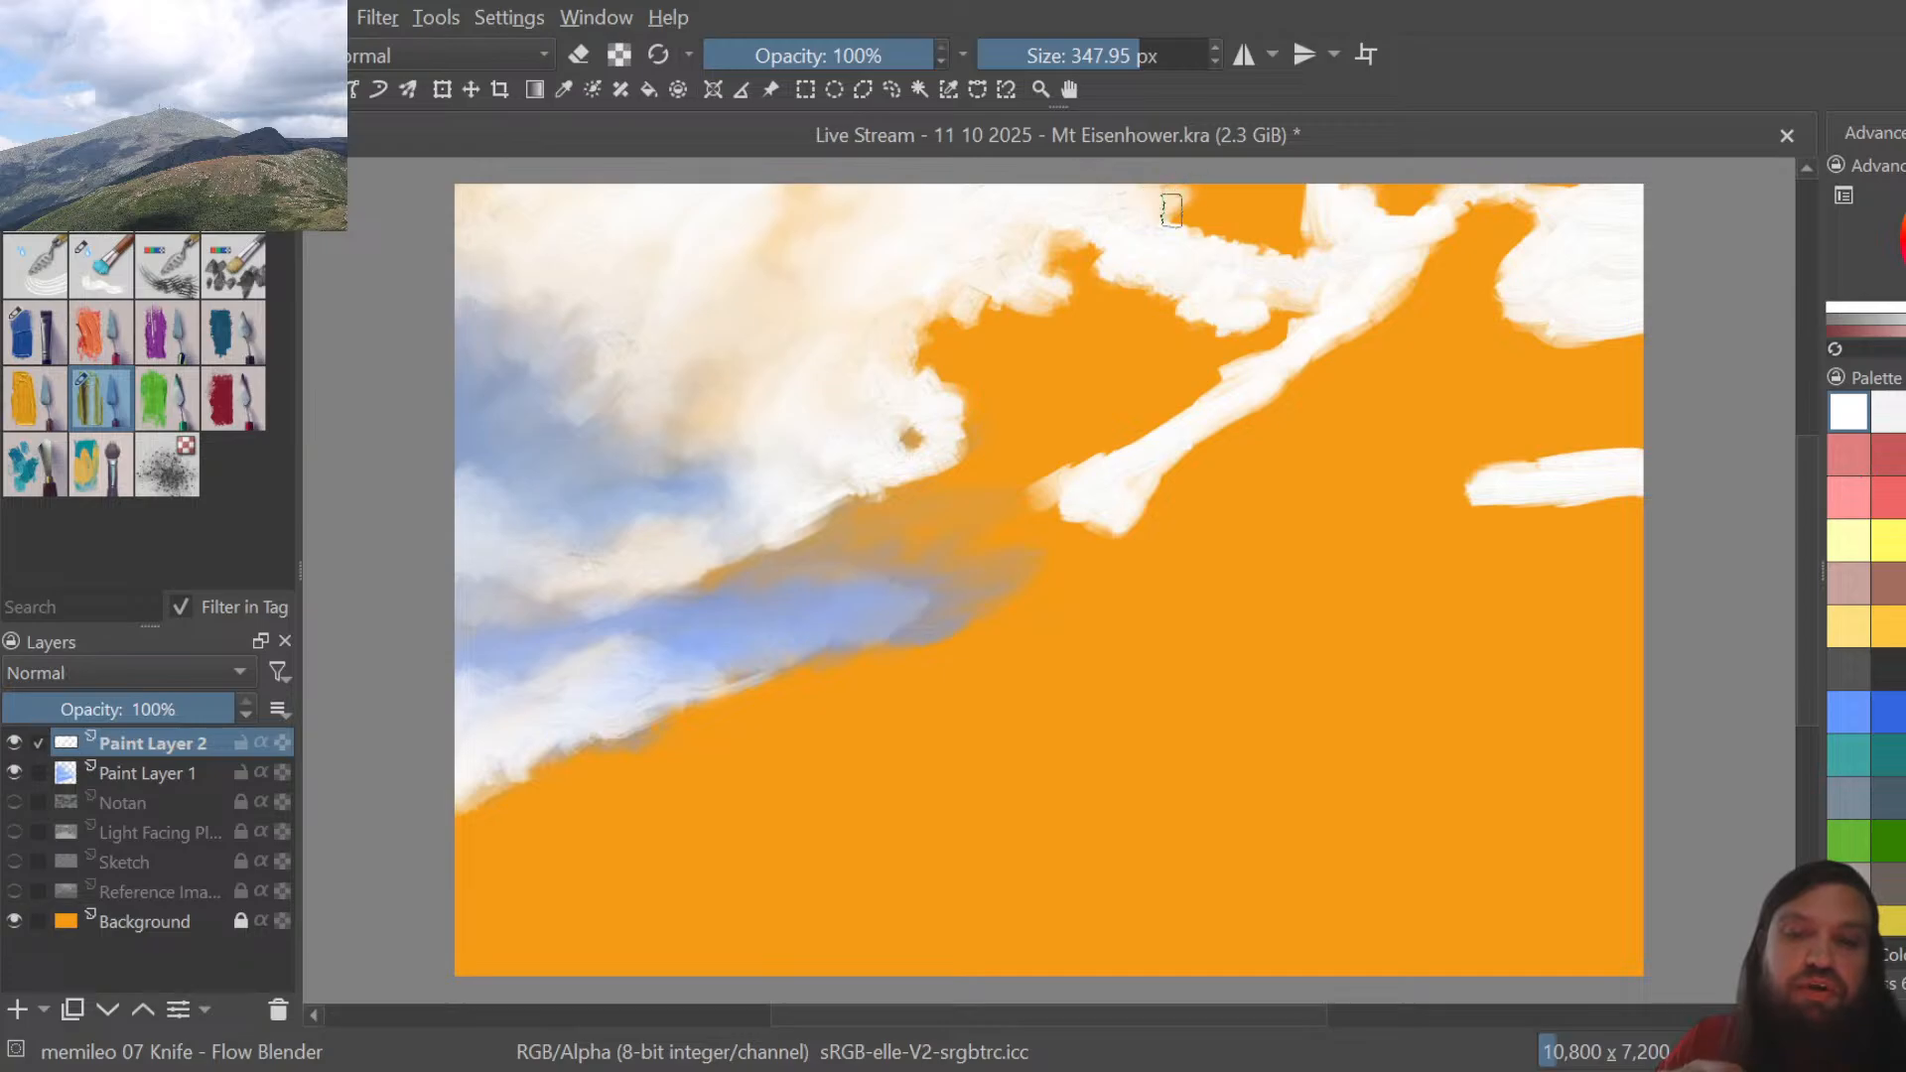
pyautogui.moveTo(1188, 185)
pyautogui.mouseDown()
pyautogui.moveTo(1182, 222)
pyautogui.moveTo(1165, 194)
pyautogui.mouseUp()
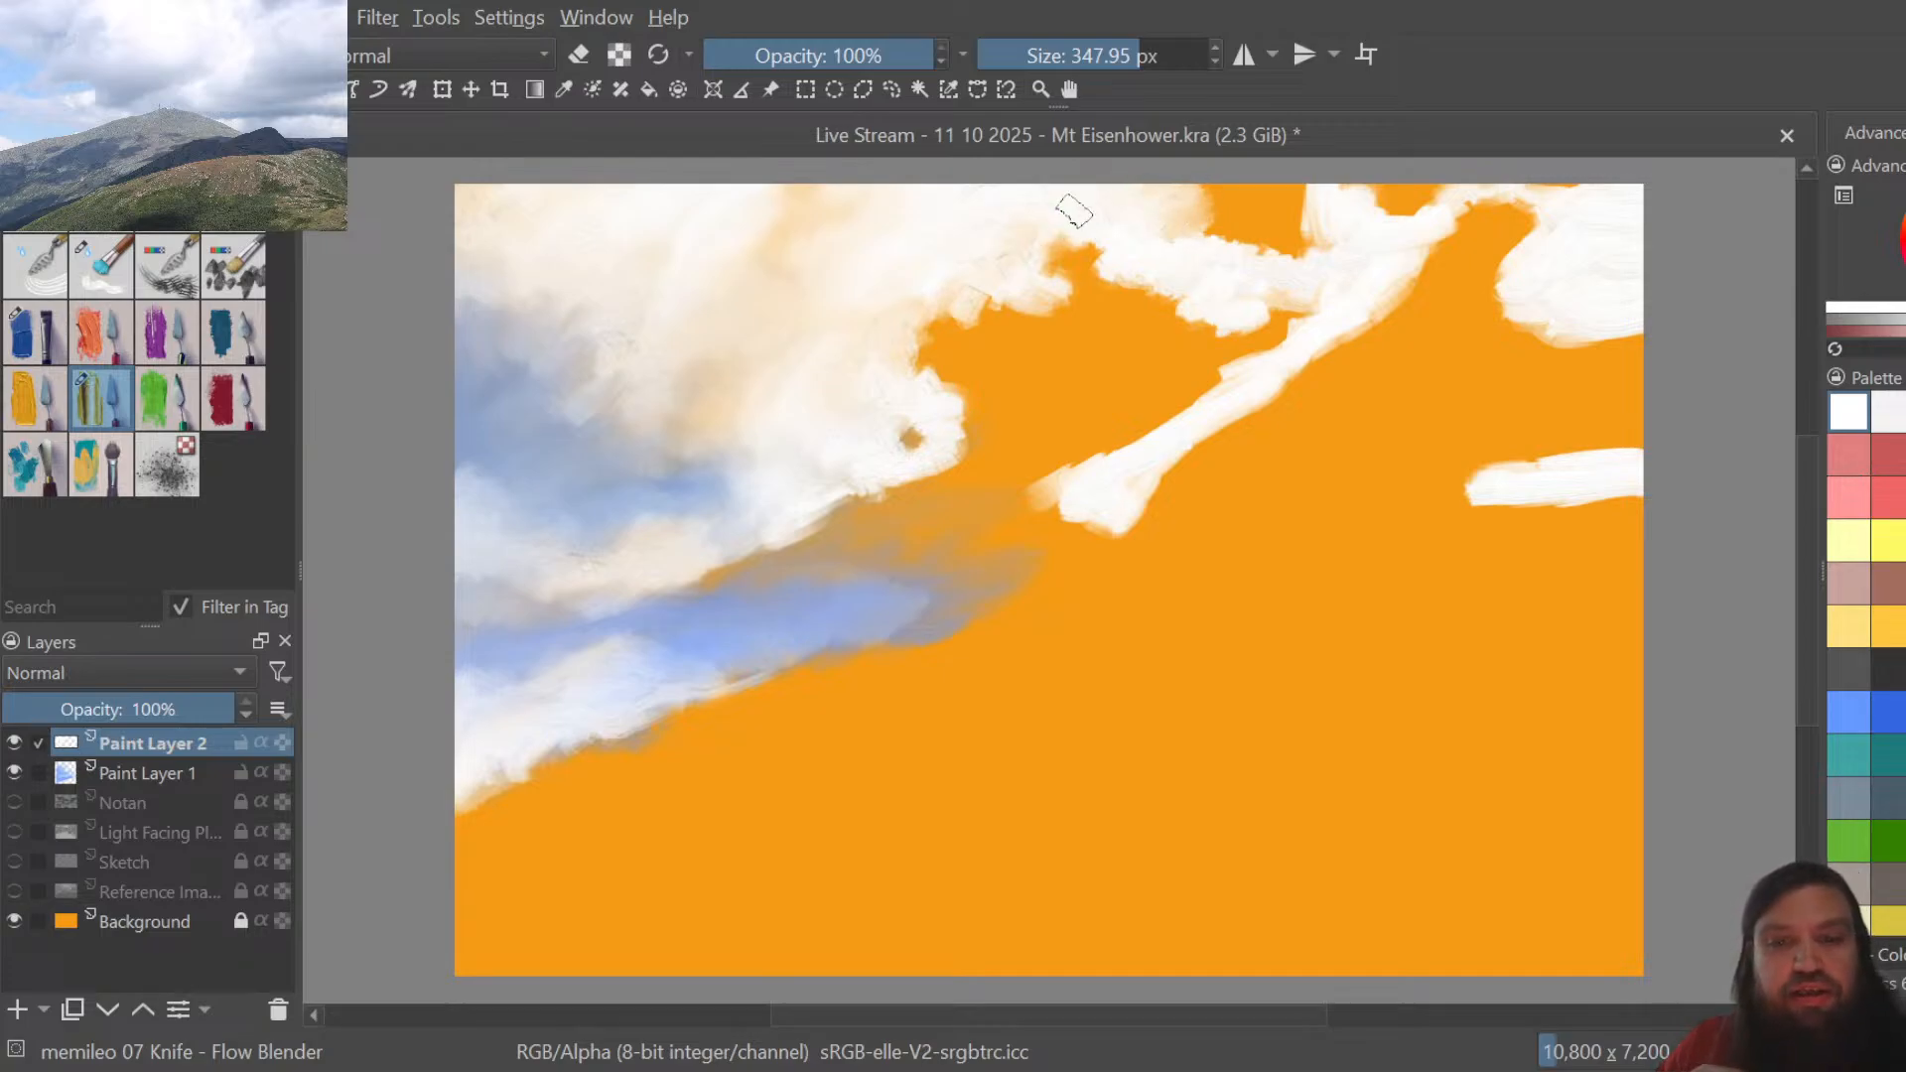
pyautogui.moveTo(931, 306)
pyautogui.mouseDown()
pyautogui.moveTo(937, 398)
pyautogui.moveTo(833, 516)
pyautogui.moveTo(851, 507)
pyautogui.moveTo(729, 568)
pyautogui.moveTo(696, 576)
pyautogui.moveTo(779, 547)
pyautogui.moveTo(809, 508)
pyautogui.moveTo(727, 511)
pyautogui.moveTo(725, 469)
pyautogui.moveTo(701, 498)
pyautogui.moveTo(668, 488)
pyautogui.moveTo(735, 373)
pyautogui.moveTo(687, 462)
pyautogui.moveTo(635, 491)
pyautogui.moveTo(666, 458)
pyautogui.moveTo(748, 444)
pyautogui.moveTo(695, 458)
pyautogui.moveTo(672, 438)
pyautogui.moveTo(733, 415)
pyautogui.moveTo(685, 418)
pyautogui.moveTo(691, 381)
pyautogui.mouseUp()
pyautogui.moveTo(675, 566)
pyautogui.mouseDown()
pyautogui.moveTo(730, 554)
pyautogui.moveTo(735, 571)
pyautogui.moveTo(781, 543)
pyautogui.moveTo(825, 465)
pyautogui.moveTo(901, 468)
pyautogui.moveTo(892, 442)
pyautogui.moveTo(923, 436)
pyautogui.moveTo(909, 420)
pyautogui.moveTo(939, 374)
pyautogui.moveTo(943, 299)
pyautogui.moveTo(919, 350)
pyautogui.moveTo(973, 306)
pyautogui.moveTo(942, 305)
pyautogui.moveTo(986, 245)
pyautogui.moveTo(960, 250)
pyautogui.moveTo(923, 359)
pyautogui.moveTo(921, 399)
pyautogui.moveTo(948, 397)
pyautogui.moveTo(921, 314)
pyautogui.moveTo(881, 328)
pyautogui.moveTo(866, 370)
pyautogui.moveTo(865, 318)
pyautogui.mouseUp()
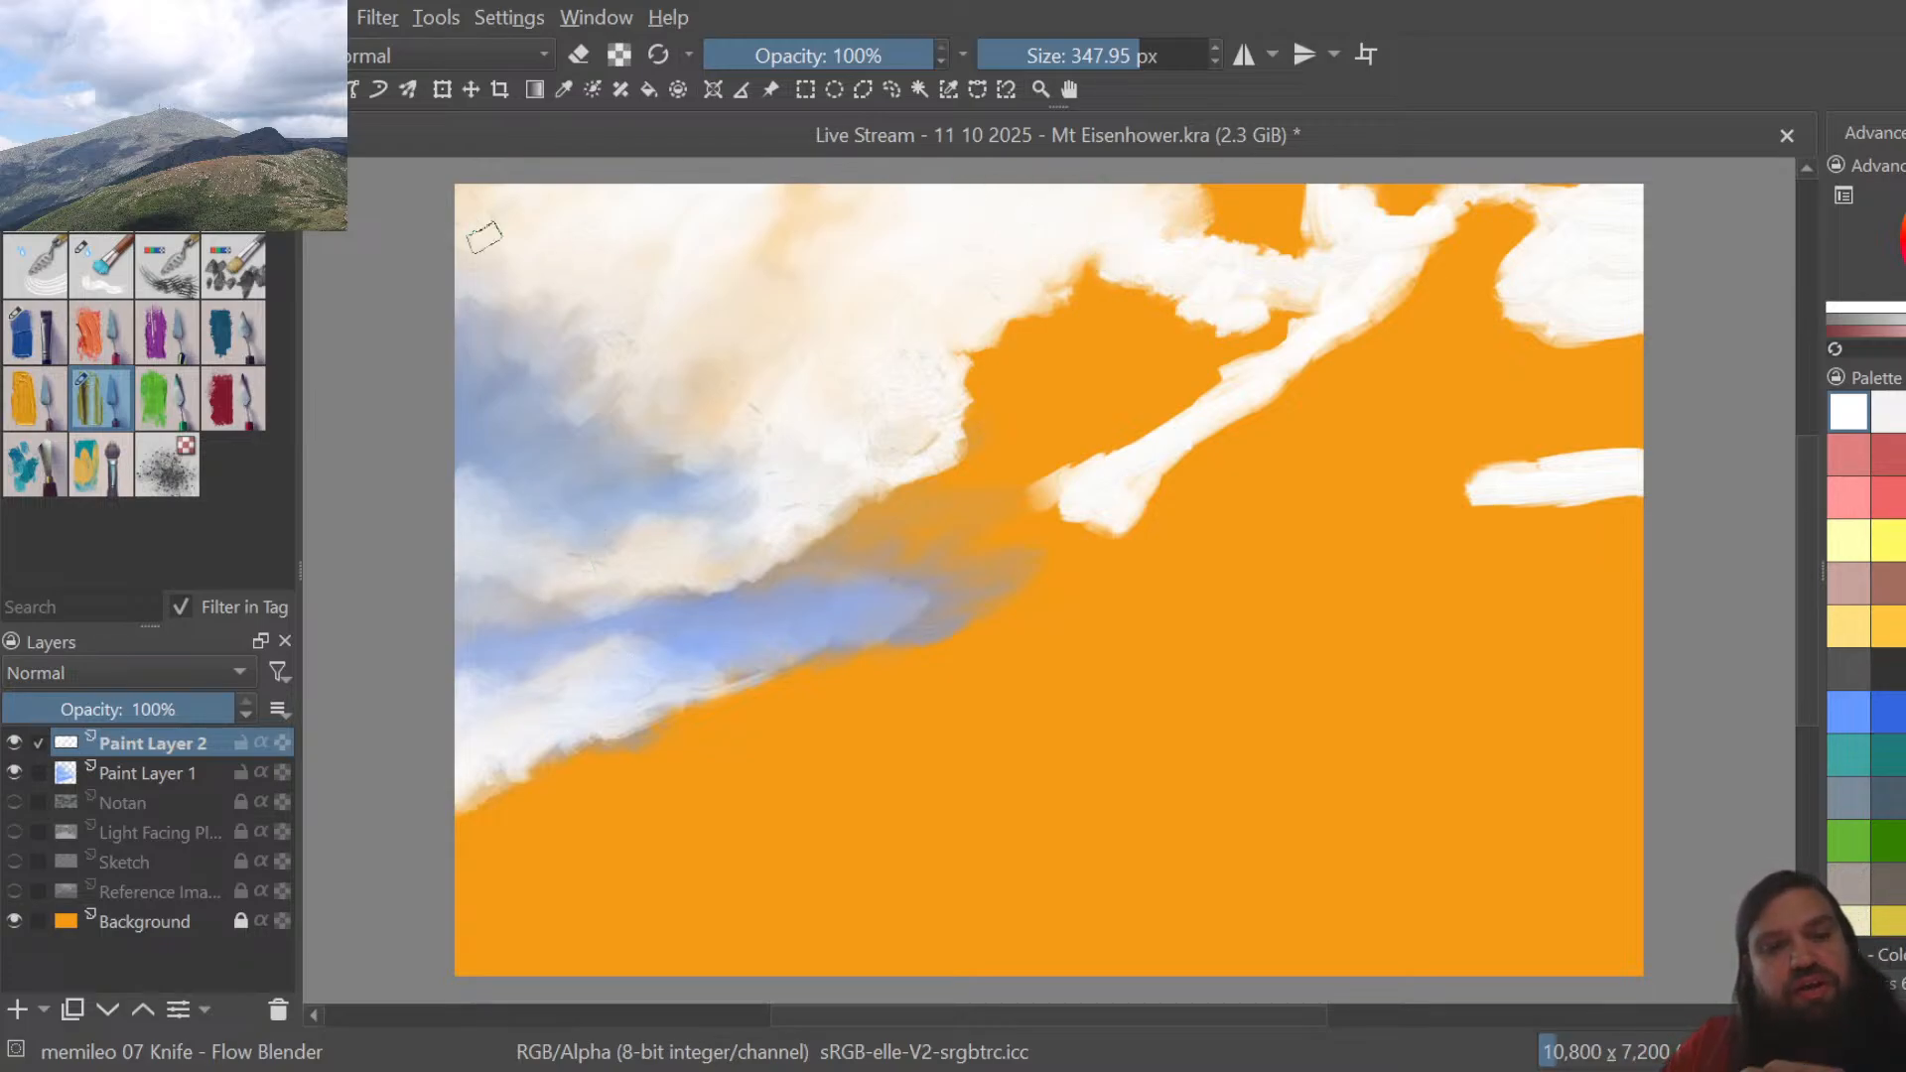
pyautogui.moveTo(974, 341); pyautogui.dragTo(956, 383)
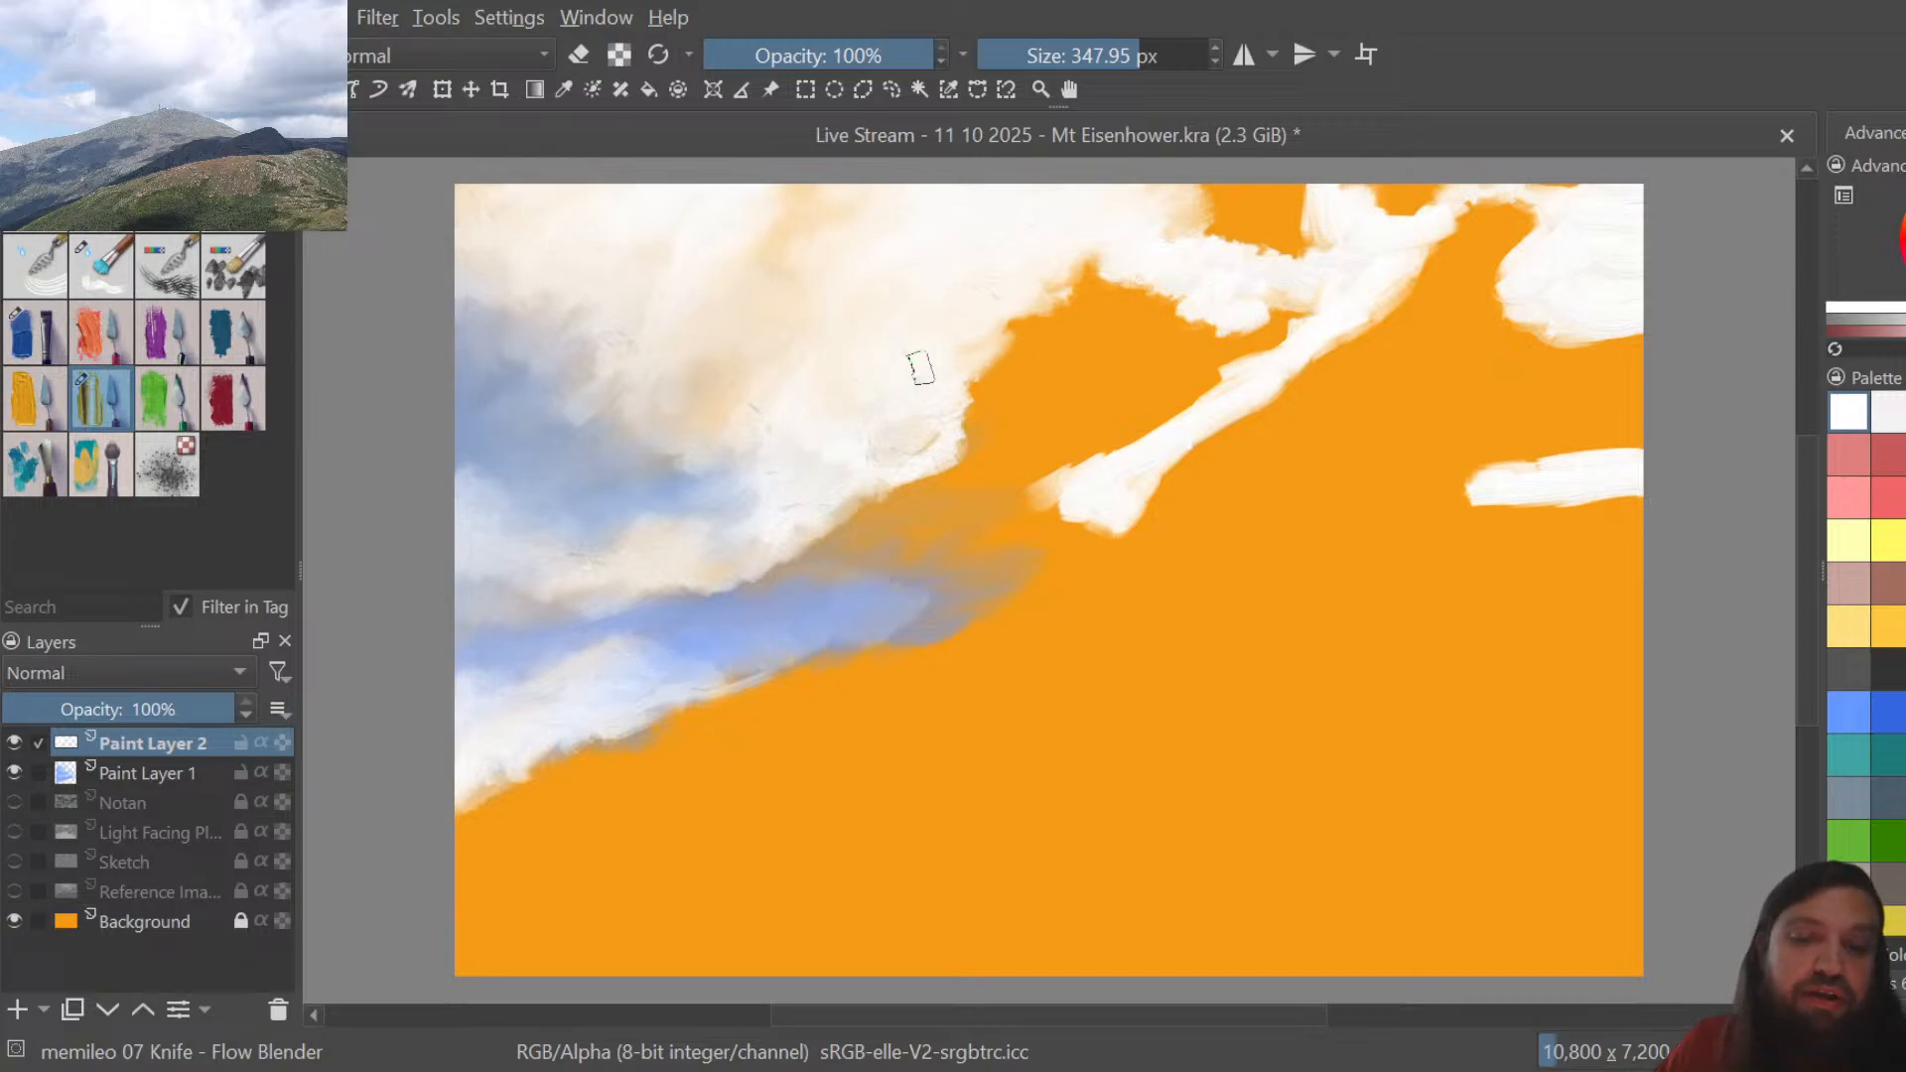
# Spread the large cloud rightward over the orange gaps along the upper canvas edge until it meets the diagonal white streak
pyautogui.moveTo(943, 383)
pyautogui.mouseDown()
pyautogui.moveTo(962, 427)
pyautogui.moveTo(1018, 336)
pyautogui.moveTo(954, 294)
pyautogui.moveTo(995, 292)
pyautogui.moveTo(918, 247)
pyautogui.moveTo(894, 283)
pyautogui.moveTo(1141, 265)
pyautogui.moveTo(1101, 285)
pyautogui.moveTo(1090, 264)
pyautogui.moveTo(1173, 211)
pyautogui.moveTo(1158, 199)
pyautogui.moveTo(1135, 219)
pyautogui.moveTo(1139, 198)
pyautogui.moveTo(1213, 194)
pyautogui.moveTo(1191, 241)
pyautogui.moveTo(1192, 215)
pyautogui.moveTo(1118, 216)
pyautogui.moveTo(1207, 230)
pyautogui.moveTo(1261, 206)
pyautogui.moveTo(1248, 228)
pyautogui.moveTo(1270, 202)
pyautogui.moveTo(1240, 191)
pyautogui.moveTo(1262, 199)
pyautogui.moveTo(1211, 235)
pyautogui.mouseUp()
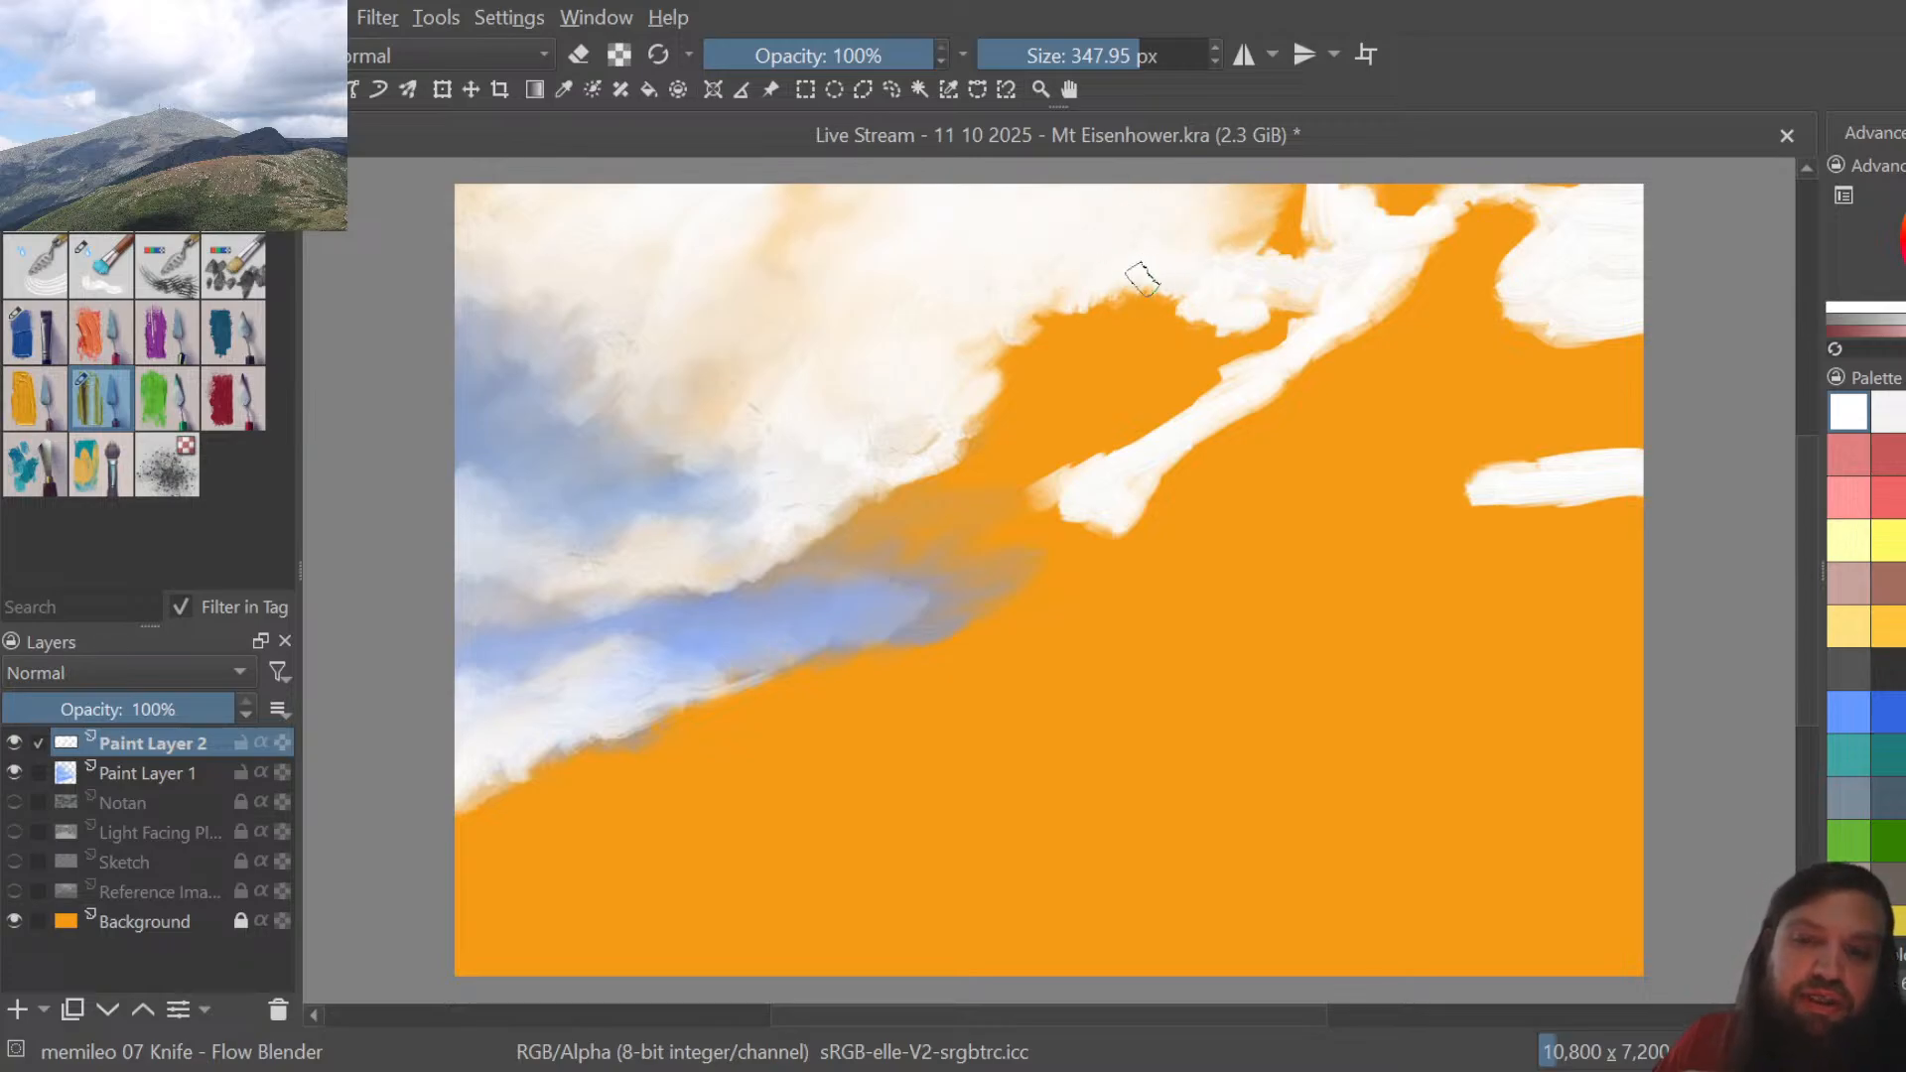
pyautogui.moveTo(1142, 278)
pyautogui.mouseDown()
pyautogui.moveTo(1035, 351)
pyautogui.moveTo(1057, 245)
pyautogui.moveTo(1121, 206)
pyautogui.moveTo(1071, 240)
pyautogui.moveTo(1099, 204)
pyautogui.moveTo(1058, 289)
pyautogui.moveTo(1074, 284)
pyautogui.moveTo(1043, 302)
pyautogui.moveTo(953, 269)
pyautogui.moveTo(1014, 314)
pyautogui.moveTo(1011, 347)
pyautogui.moveTo(948, 288)
pyautogui.moveTo(994, 275)
pyautogui.moveTo(901, 302)
pyautogui.moveTo(980, 325)
pyautogui.moveTo(1164, 272)
pyautogui.moveTo(1162, 295)
pyautogui.moveTo(1206, 299)
pyautogui.moveTo(1138, 303)
pyautogui.moveTo(1148, 274)
pyautogui.moveTo(1098, 357)
pyautogui.moveTo(1061, 376)
pyautogui.moveTo(1069, 329)
pyautogui.moveTo(1152, 318)
pyautogui.moveTo(1148, 297)
pyautogui.moveTo(1058, 374)
pyautogui.moveTo(1002, 369)
pyautogui.mouseUp()
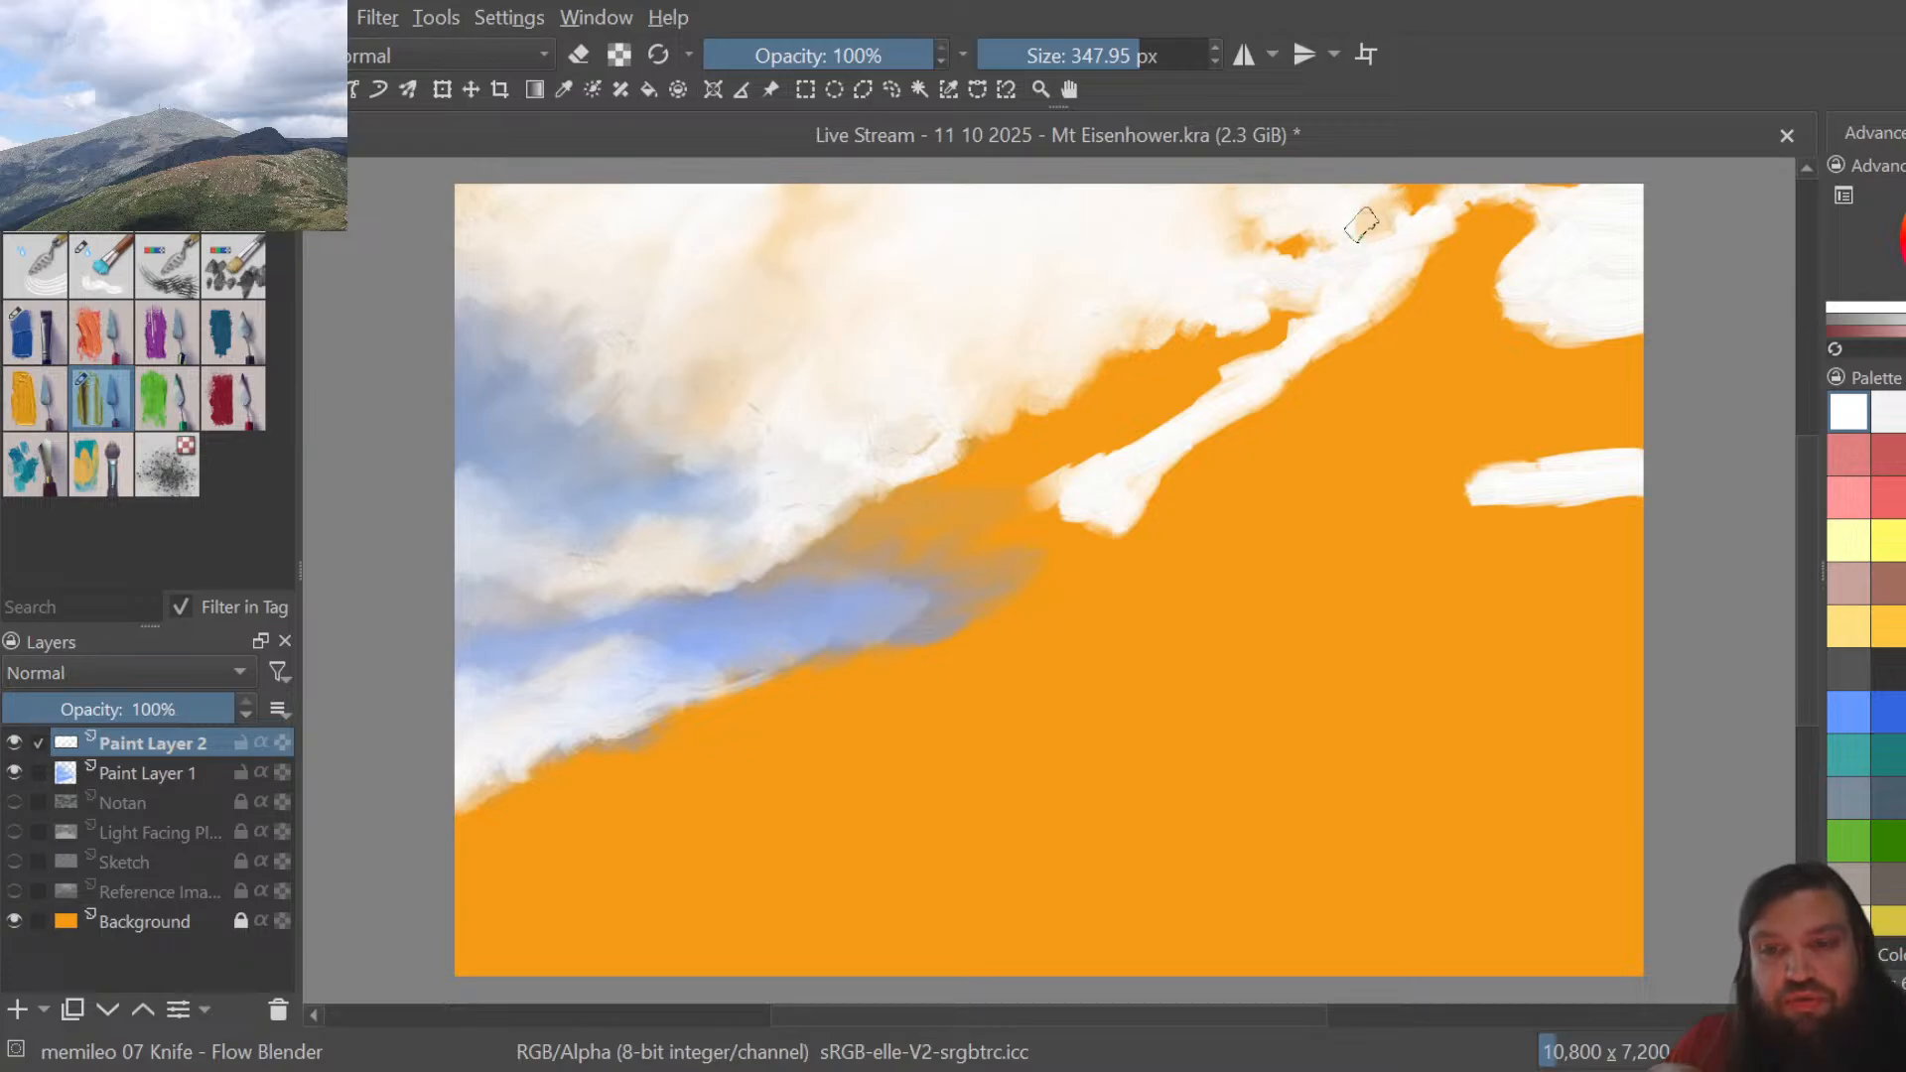
pyautogui.moveTo(1374, 244); pyautogui.dragTo(1377, 212)
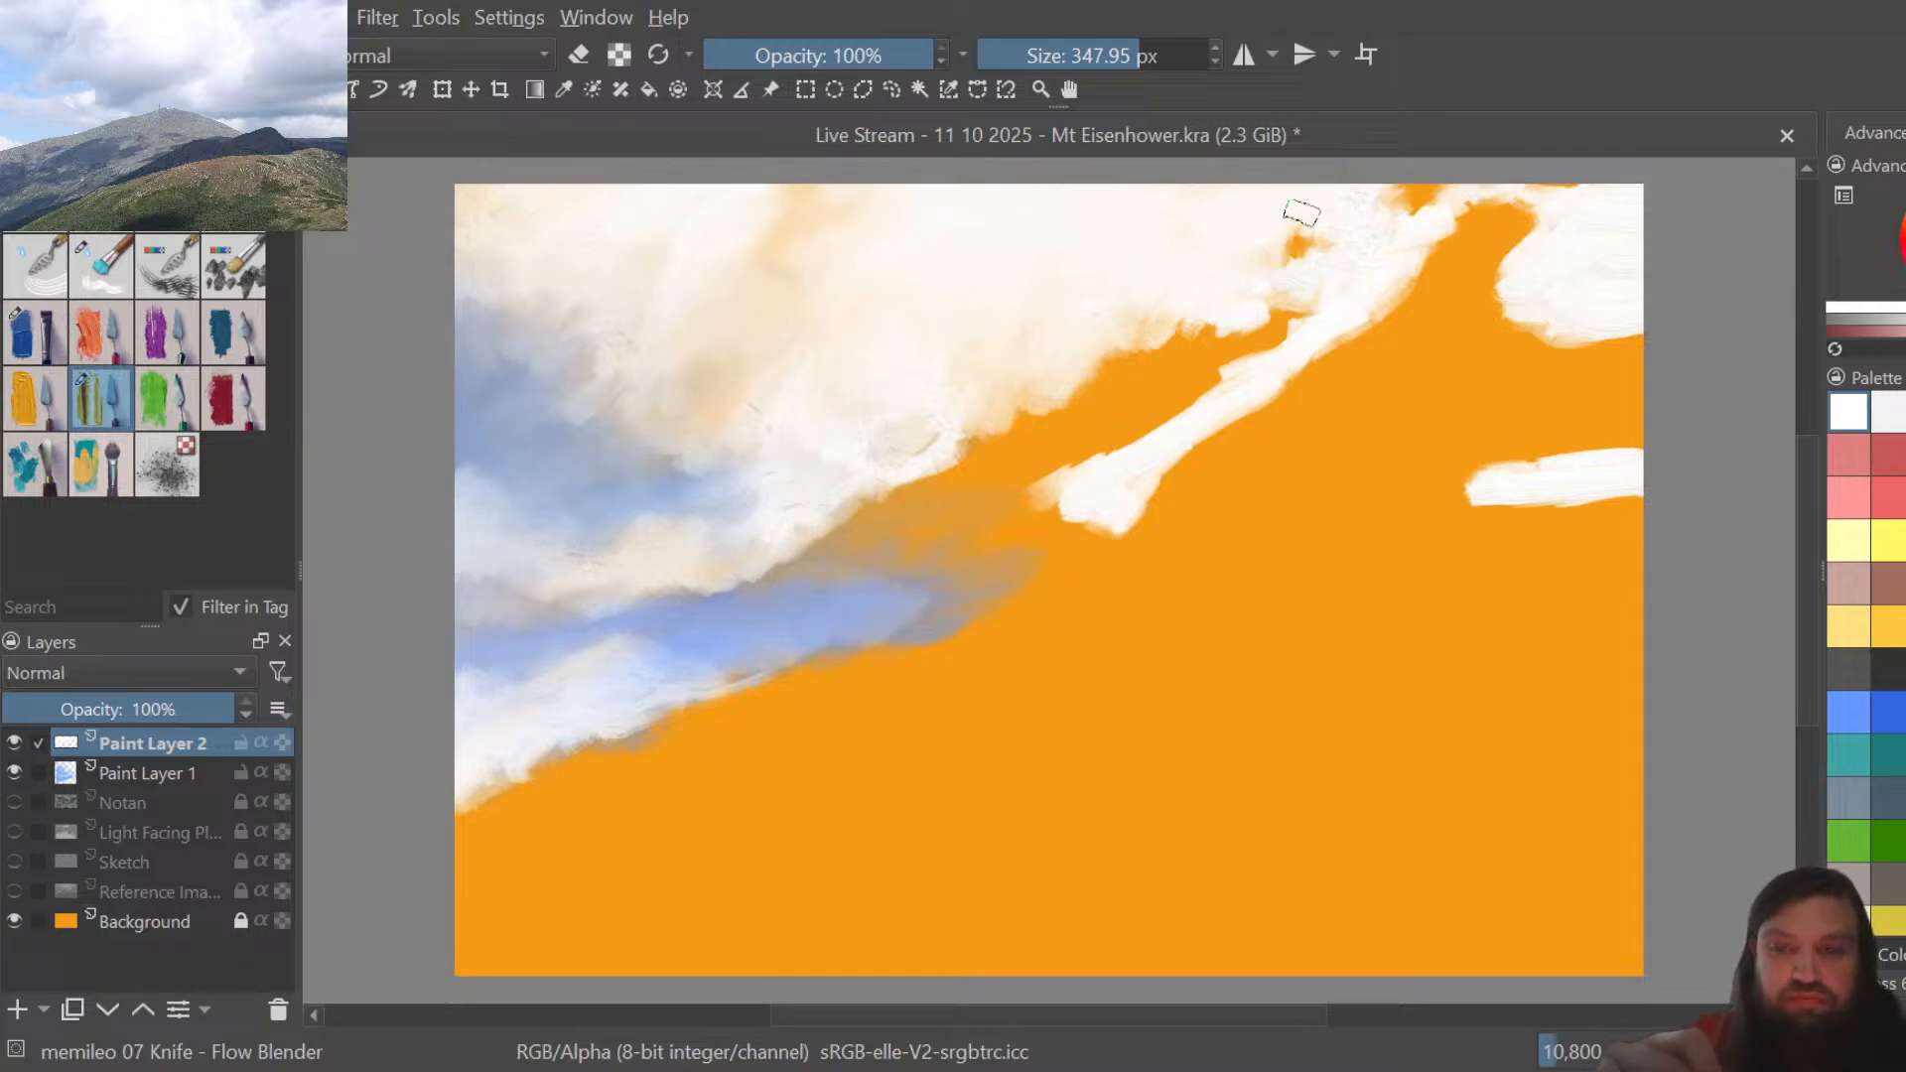
# Pull the large cloud's underside down in short strokes from the diagonal streak to the blue strip, and smooth its lower left part
pyautogui.moveTo(1302, 204)
pyautogui.mouseDown()
pyautogui.moveTo(1294, 272)
pyautogui.moveTo(1320, 253)
pyautogui.moveTo(1327, 296)
pyautogui.moveTo(1286, 281)
pyautogui.moveTo(1243, 309)
pyautogui.moveTo(1243, 260)
pyautogui.moveTo(1213, 274)
pyautogui.moveTo(1217, 352)
pyautogui.moveTo(1184, 296)
pyautogui.moveTo(1146, 300)
pyautogui.moveTo(1126, 379)
pyautogui.moveTo(1084, 356)
pyautogui.moveTo(1024, 388)
pyautogui.moveTo(966, 453)
pyautogui.moveTo(956, 436)
pyautogui.moveTo(915, 486)
pyautogui.moveTo(847, 494)
pyautogui.moveTo(828, 543)
pyautogui.moveTo(765, 571)
pyautogui.mouseUp()
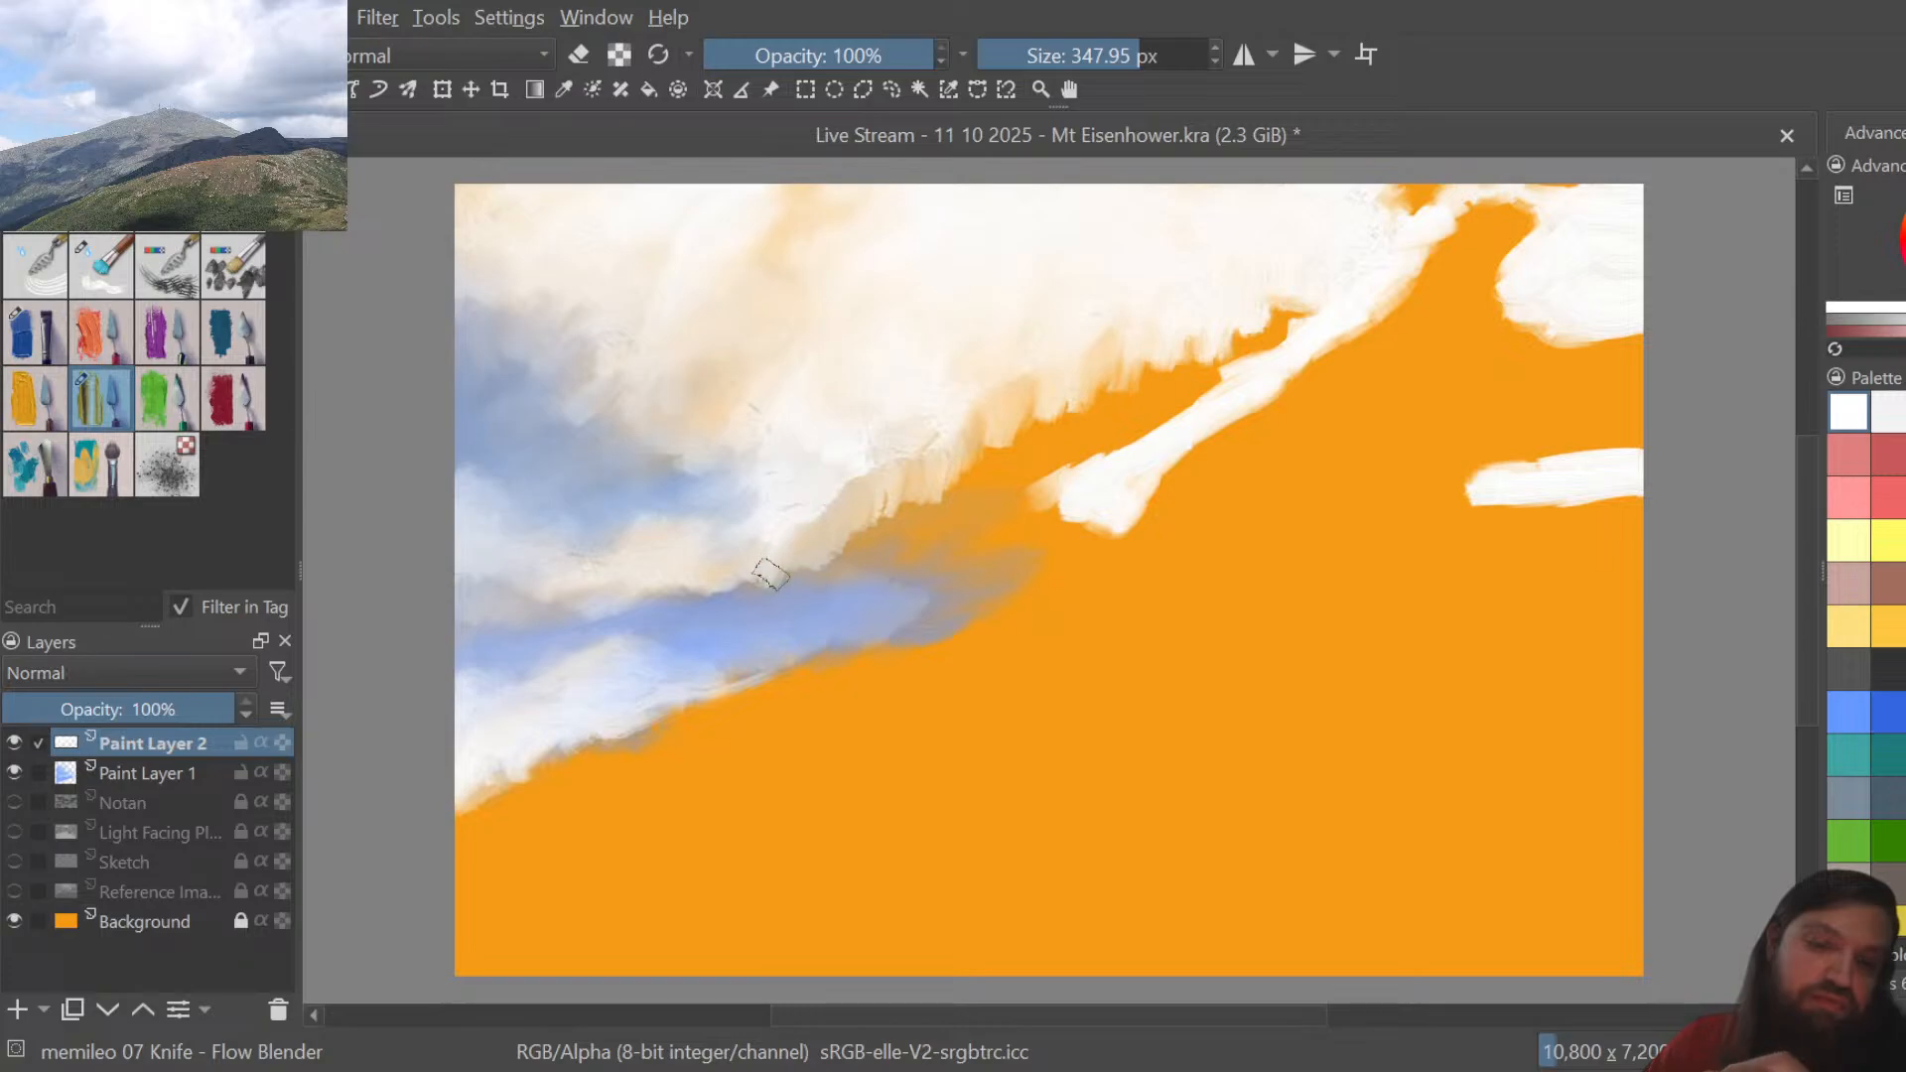
pyautogui.moveTo(851, 489); pyautogui.dragTo(829, 519)
pyautogui.moveTo(877, 429)
pyautogui.mouseDown()
pyautogui.moveTo(849, 470)
pyautogui.moveTo(899, 483)
pyautogui.moveTo(955, 383)
pyautogui.moveTo(907, 440)
pyautogui.moveTo(928, 454)
pyautogui.moveTo(952, 434)
pyautogui.moveTo(936, 415)
pyautogui.moveTo(896, 440)
pyautogui.moveTo(826, 529)
pyautogui.moveTo(888, 522)
pyautogui.mouseUp()
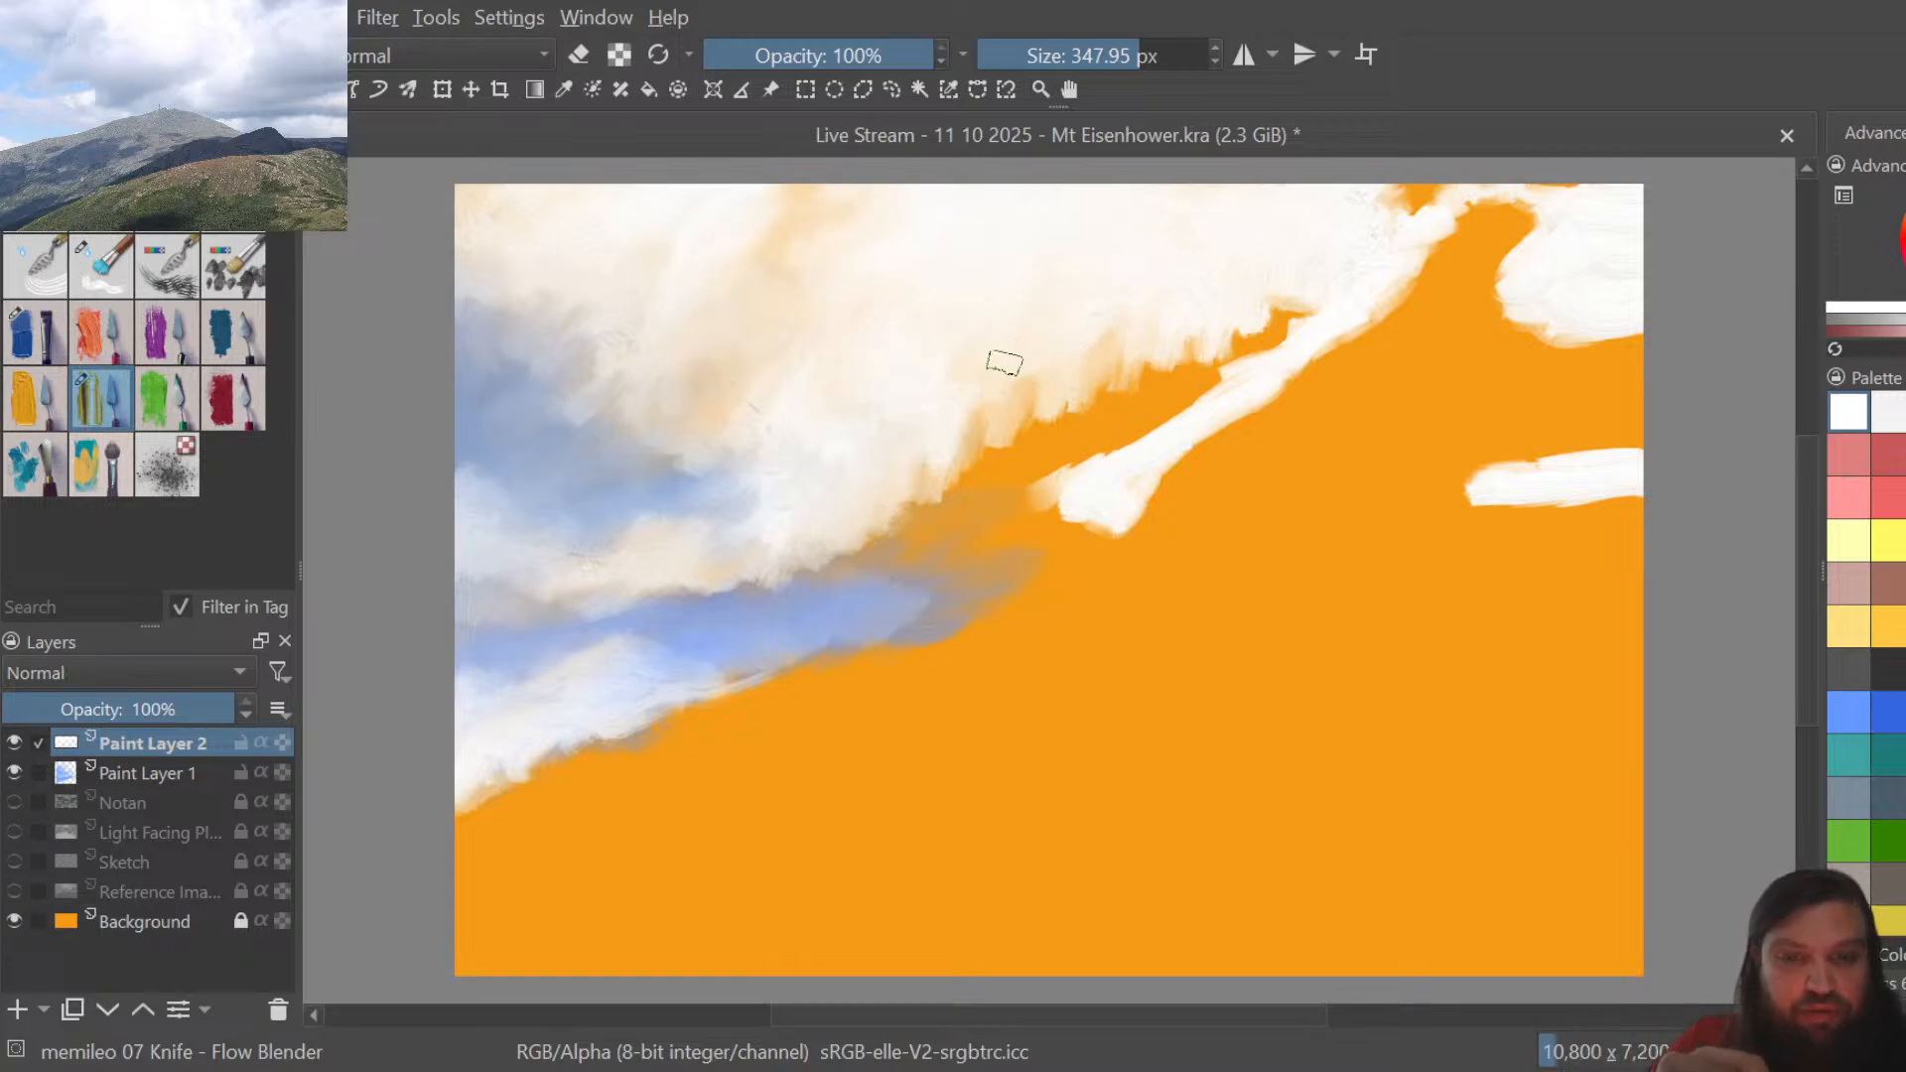
pyautogui.moveTo(995, 352)
pyautogui.mouseDown()
pyautogui.moveTo(969, 375)
pyautogui.moveTo(983, 413)
pyautogui.moveTo(948, 464)
pyautogui.moveTo(925, 459)
pyautogui.mouseUp()
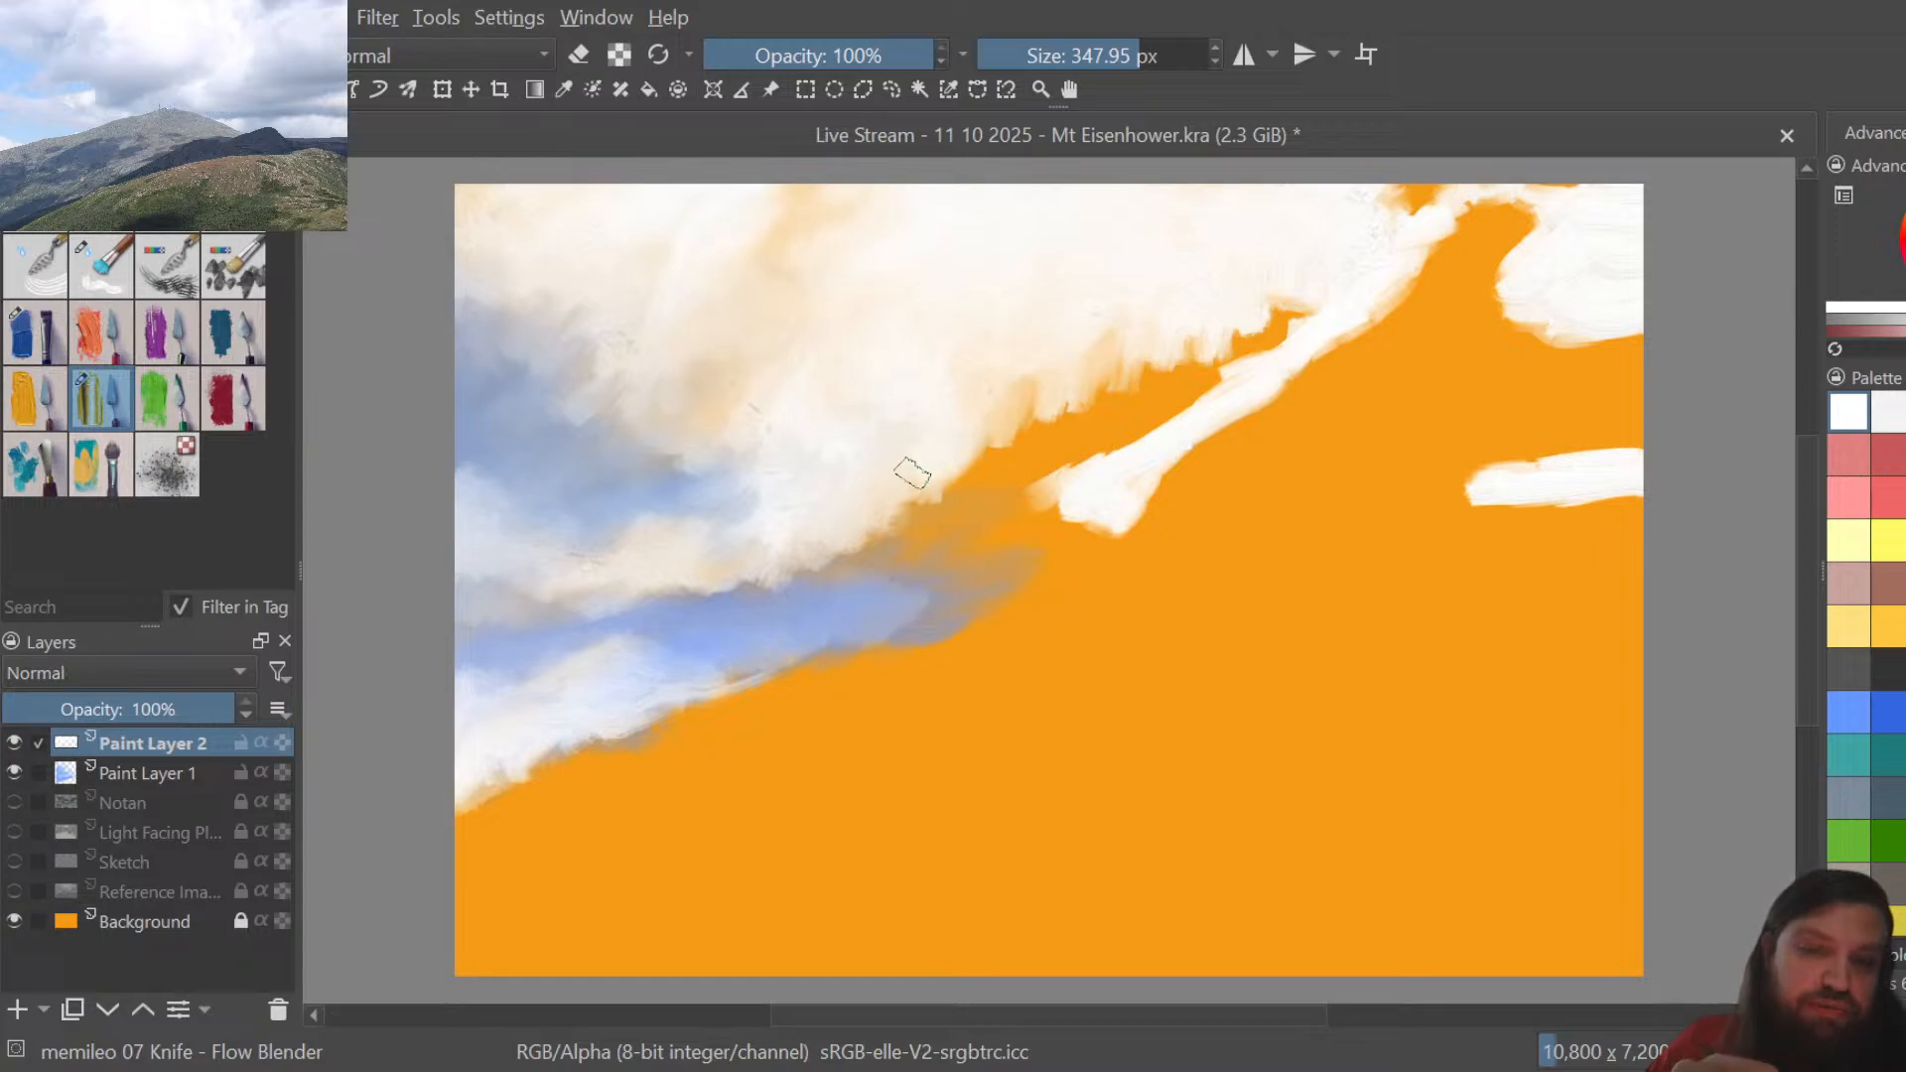
# Merge the diagonal white streak into the large cloud, blending away the orange gap between them and extending its lower end toward the blue
pyautogui.moveTo(1320, 224)
pyautogui.mouseDown()
pyautogui.moveTo(1365, 199)
pyautogui.moveTo(1328, 259)
pyautogui.moveTo(1316, 241)
pyautogui.mouseUp()
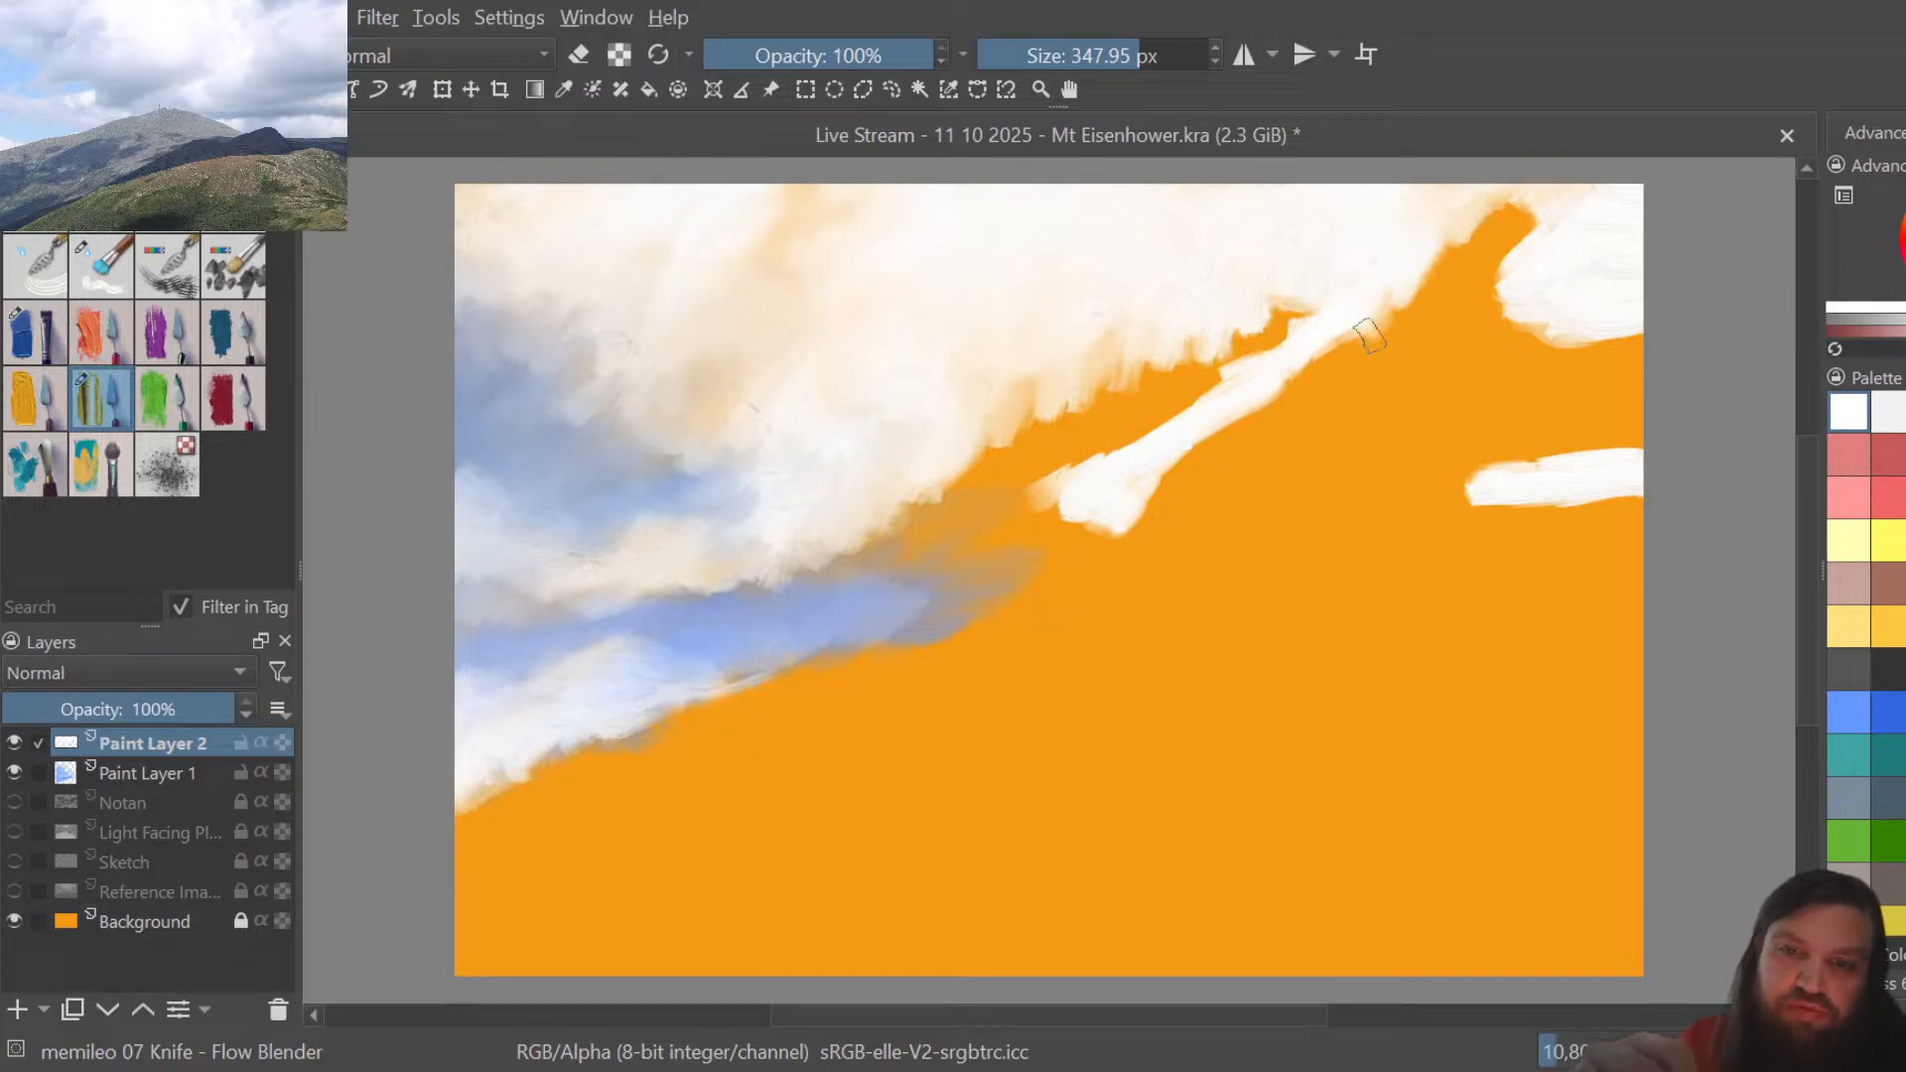
pyautogui.moveTo(1333, 351)
pyautogui.mouseDown()
pyautogui.moveTo(1307, 287)
pyautogui.moveTo(1329, 325)
pyautogui.moveTo(1317, 308)
pyautogui.moveTo(1256, 368)
pyautogui.moveTo(1200, 367)
pyautogui.moveTo(1173, 417)
pyautogui.moveTo(1057, 465)
pyautogui.moveTo(1092, 423)
pyautogui.moveTo(1126, 465)
pyautogui.moveTo(1119, 490)
pyautogui.moveTo(1053, 481)
pyautogui.moveTo(1066, 398)
pyautogui.moveTo(1069, 418)
pyautogui.moveTo(1041, 417)
pyautogui.moveTo(1077, 453)
pyautogui.moveTo(1108, 417)
pyautogui.moveTo(1081, 419)
pyautogui.moveTo(1070, 390)
pyautogui.moveTo(1136, 382)
pyautogui.moveTo(1102, 387)
pyautogui.moveTo(1132, 415)
pyautogui.moveTo(1092, 374)
pyautogui.moveTo(1161, 355)
pyautogui.moveTo(1120, 449)
pyautogui.mouseUp()
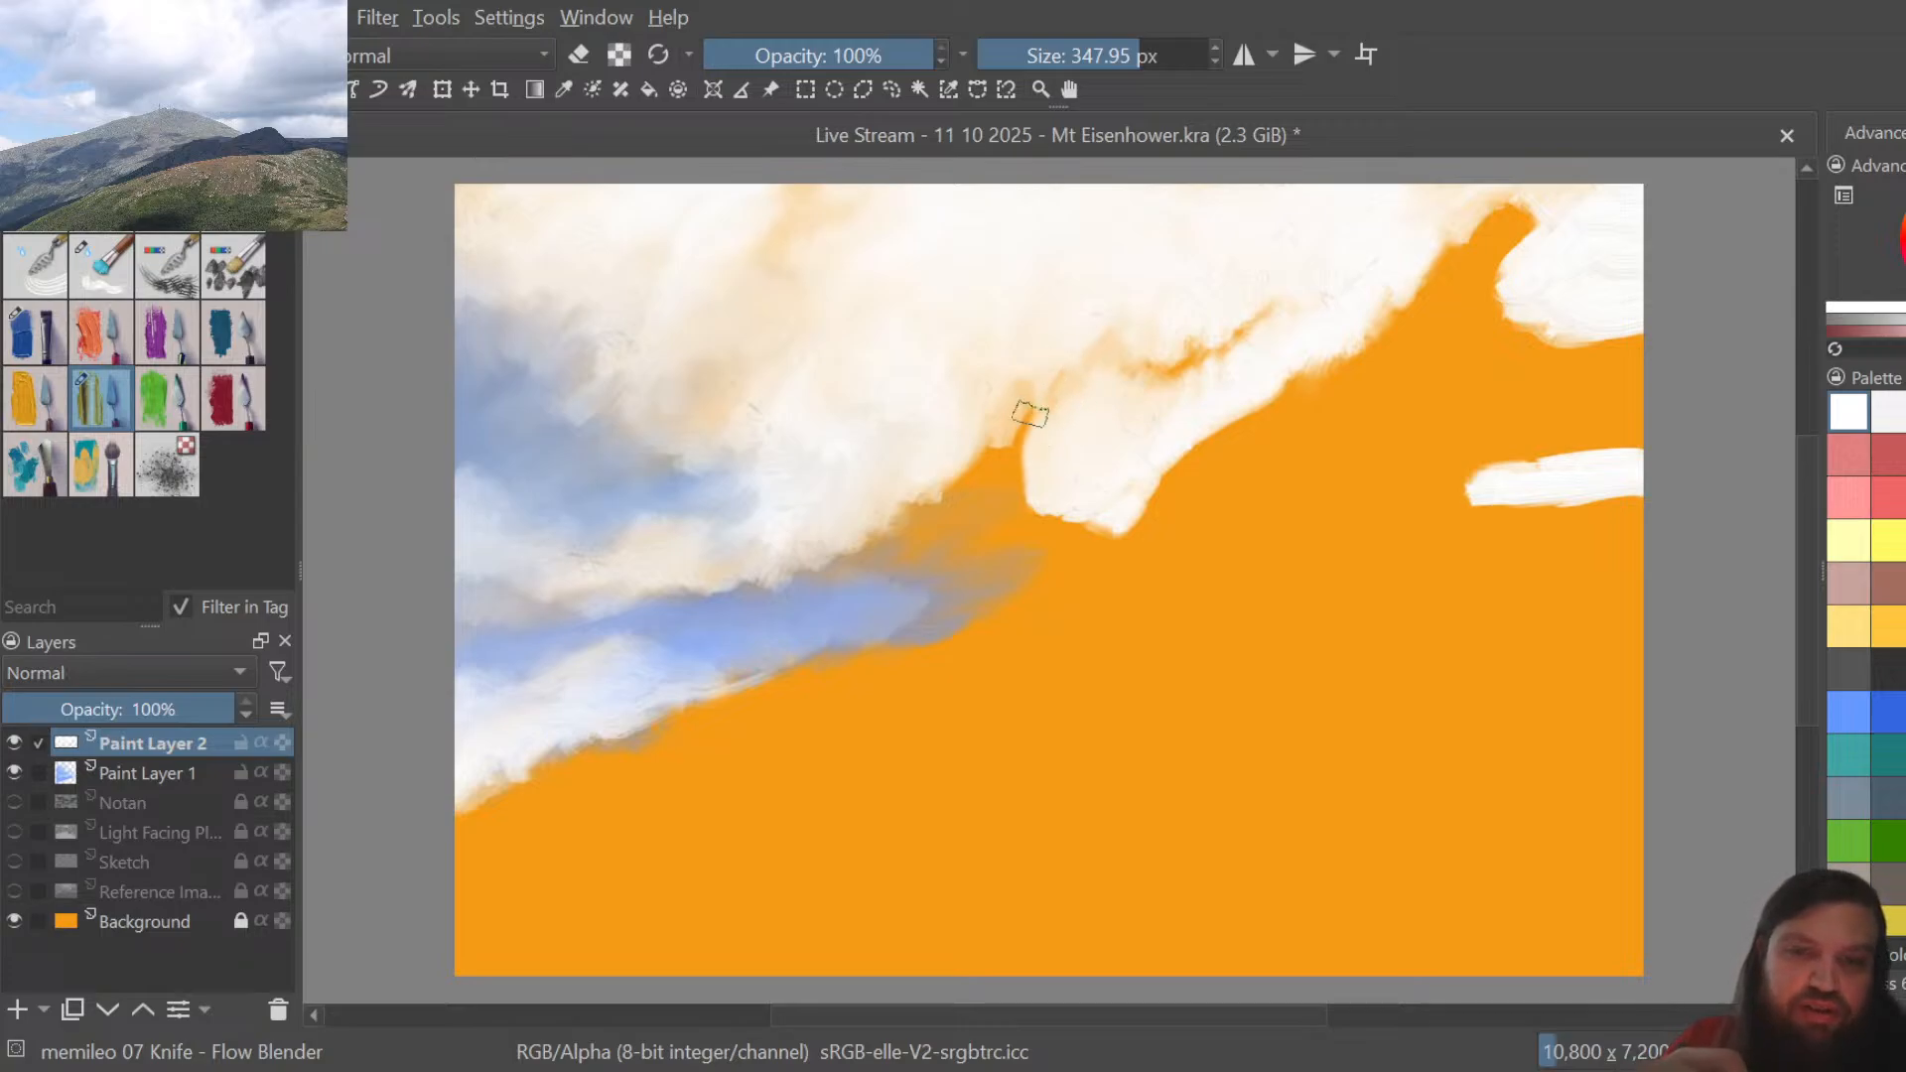
pyautogui.moveTo(1042, 401)
pyautogui.mouseDown()
pyautogui.moveTo(1075, 439)
pyautogui.moveTo(1041, 436)
pyautogui.moveTo(1052, 413)
pyautogui.moveTo(1127, 382)
pyautogui.moveTo(1071, 462)
pyautogui.moveTo(1039, 424)
pyautogui.moveTo(1000, 461)
pyautogui.moveTo(991, 415)
pyautogui.moveTo(996, 441)
pyautogui.moveTo(1020, 434)
pyautogui.moveTo(1009, 471)
pyautogui.moveTo(982, 486)
pyautogui.moveTo(956, 458)
pyautogui.moveTo(983, 440)
pyautogui.moveTo(961, 441)
pyautogui.moveTo(927, 522)
pyautogui.moveTo(937, 511)
pyautogui.moveTo(937, 480)
pyautogui.moveTo(900, 518)
pyautogui.moveTo(1012, 322)
pyautogui.moveTo(890, 540)
pyautogui.mouseUp()
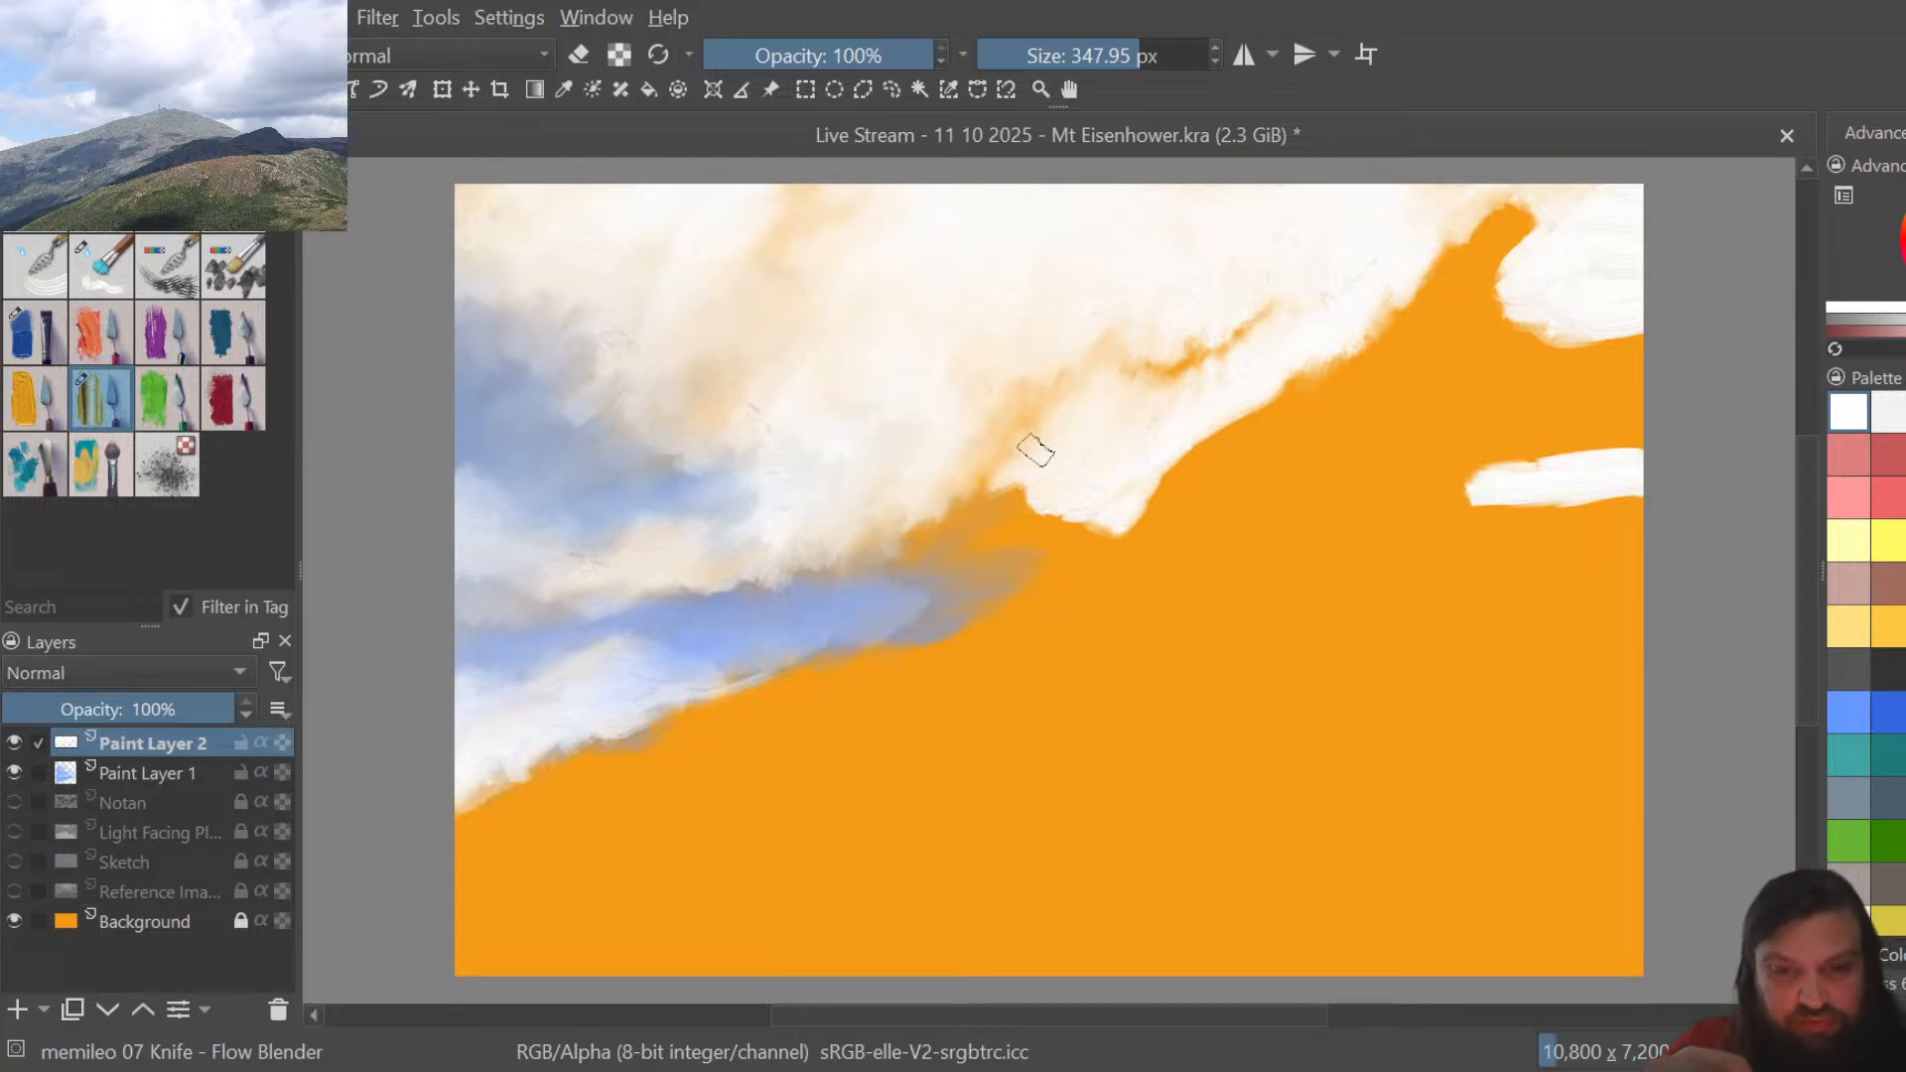
pyautogui.moveTo(1019, 491)
pyautogui.mouseDown()
pyautogui.moveTo(983, 505)
pyautogui.moveTo(1038, 412)
pyautogui.moveTo(1029, 445)
pyautogui.moveTo(1052, 431)
pyautogui.moveTo(1071, 486)
pyautogui.moveTo(991, 491)
pyautogui.moveTo(918, 533)
pyautogui.moveTo(1006, 500)
pyautogui.moveTo(957, 545)
pyautogui.moveTo(1020, 525)
pyautogui.moveTo(1123, 376)
pyautogui.moveTo(1043, 515)
pyautogui.moveTo(941, 568)
pyautogui.mouseUp()
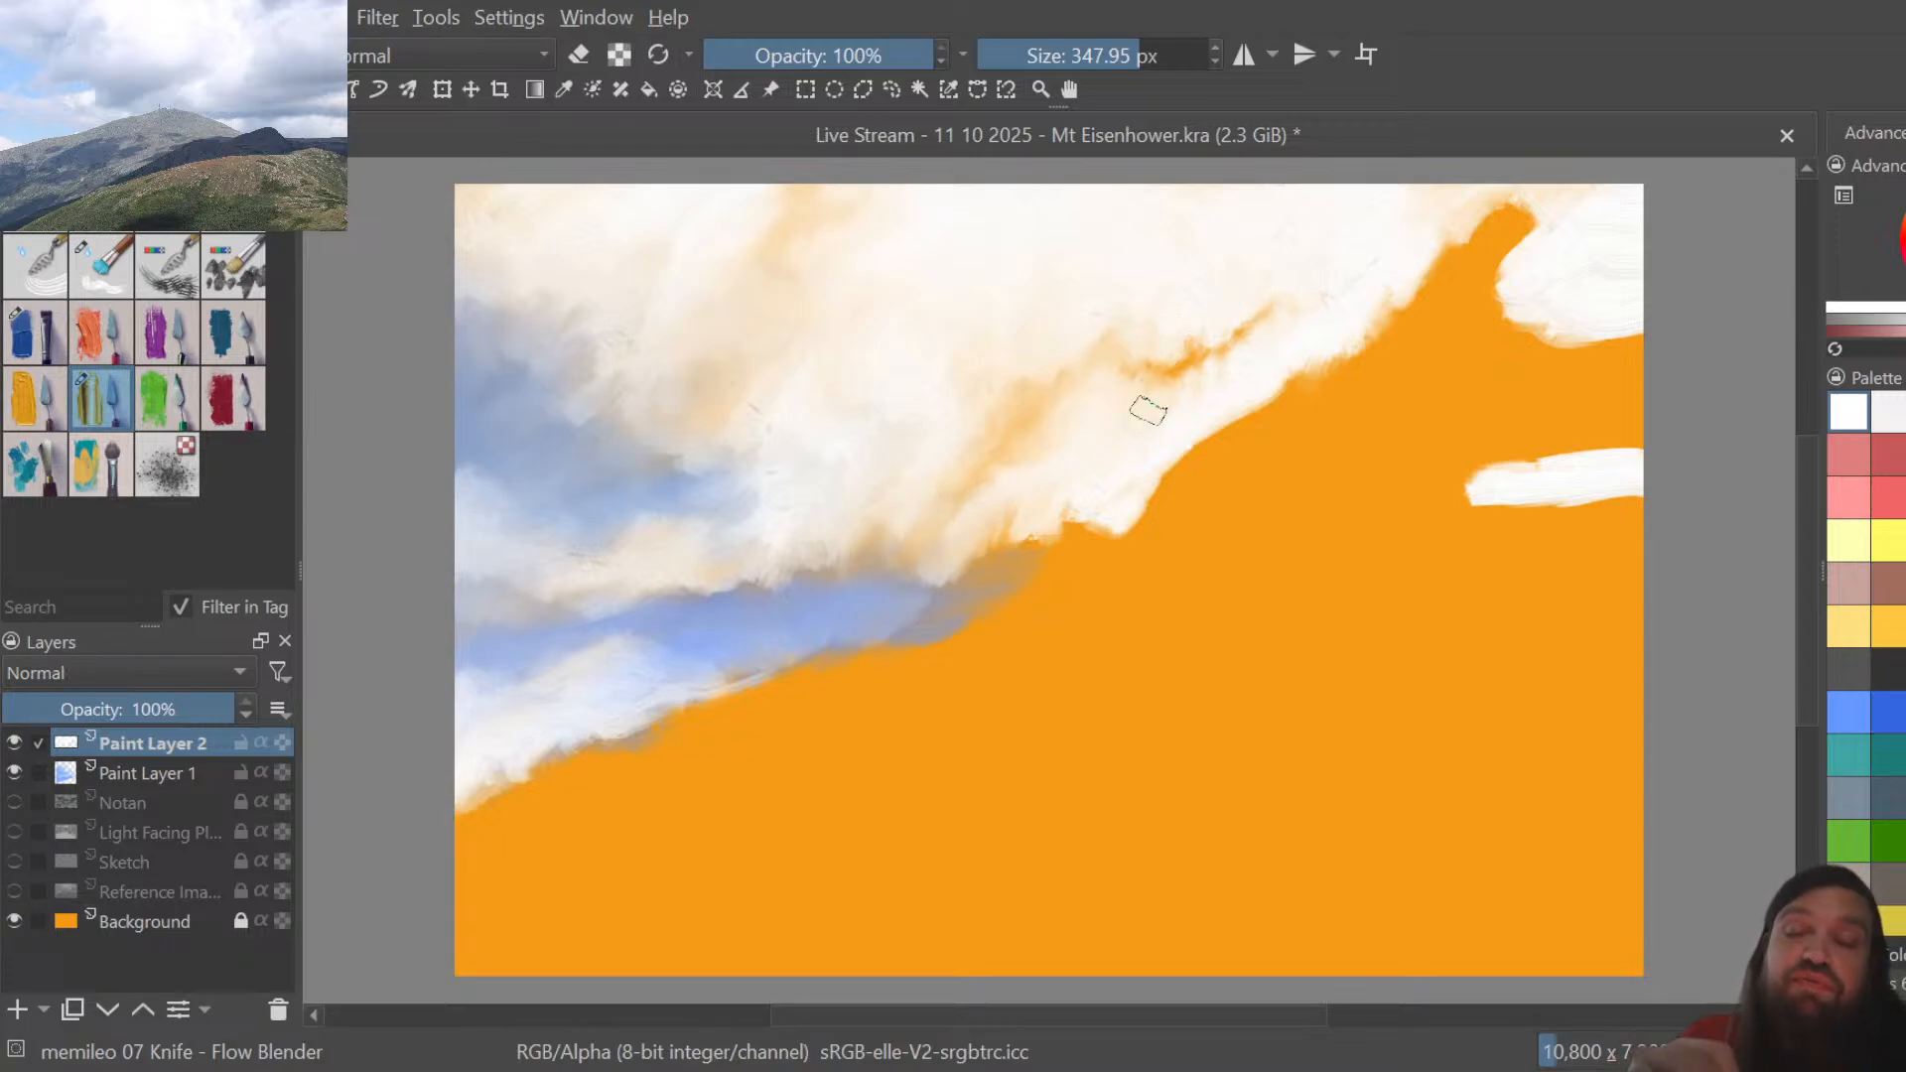
pyautogui.moveTo(1171, 434)
pyautogui.mouseDown()
pyautogui.moveTo(1194, 423)
pyautogui.moveTo(1178, 349)
pyautogui.mouseUp()
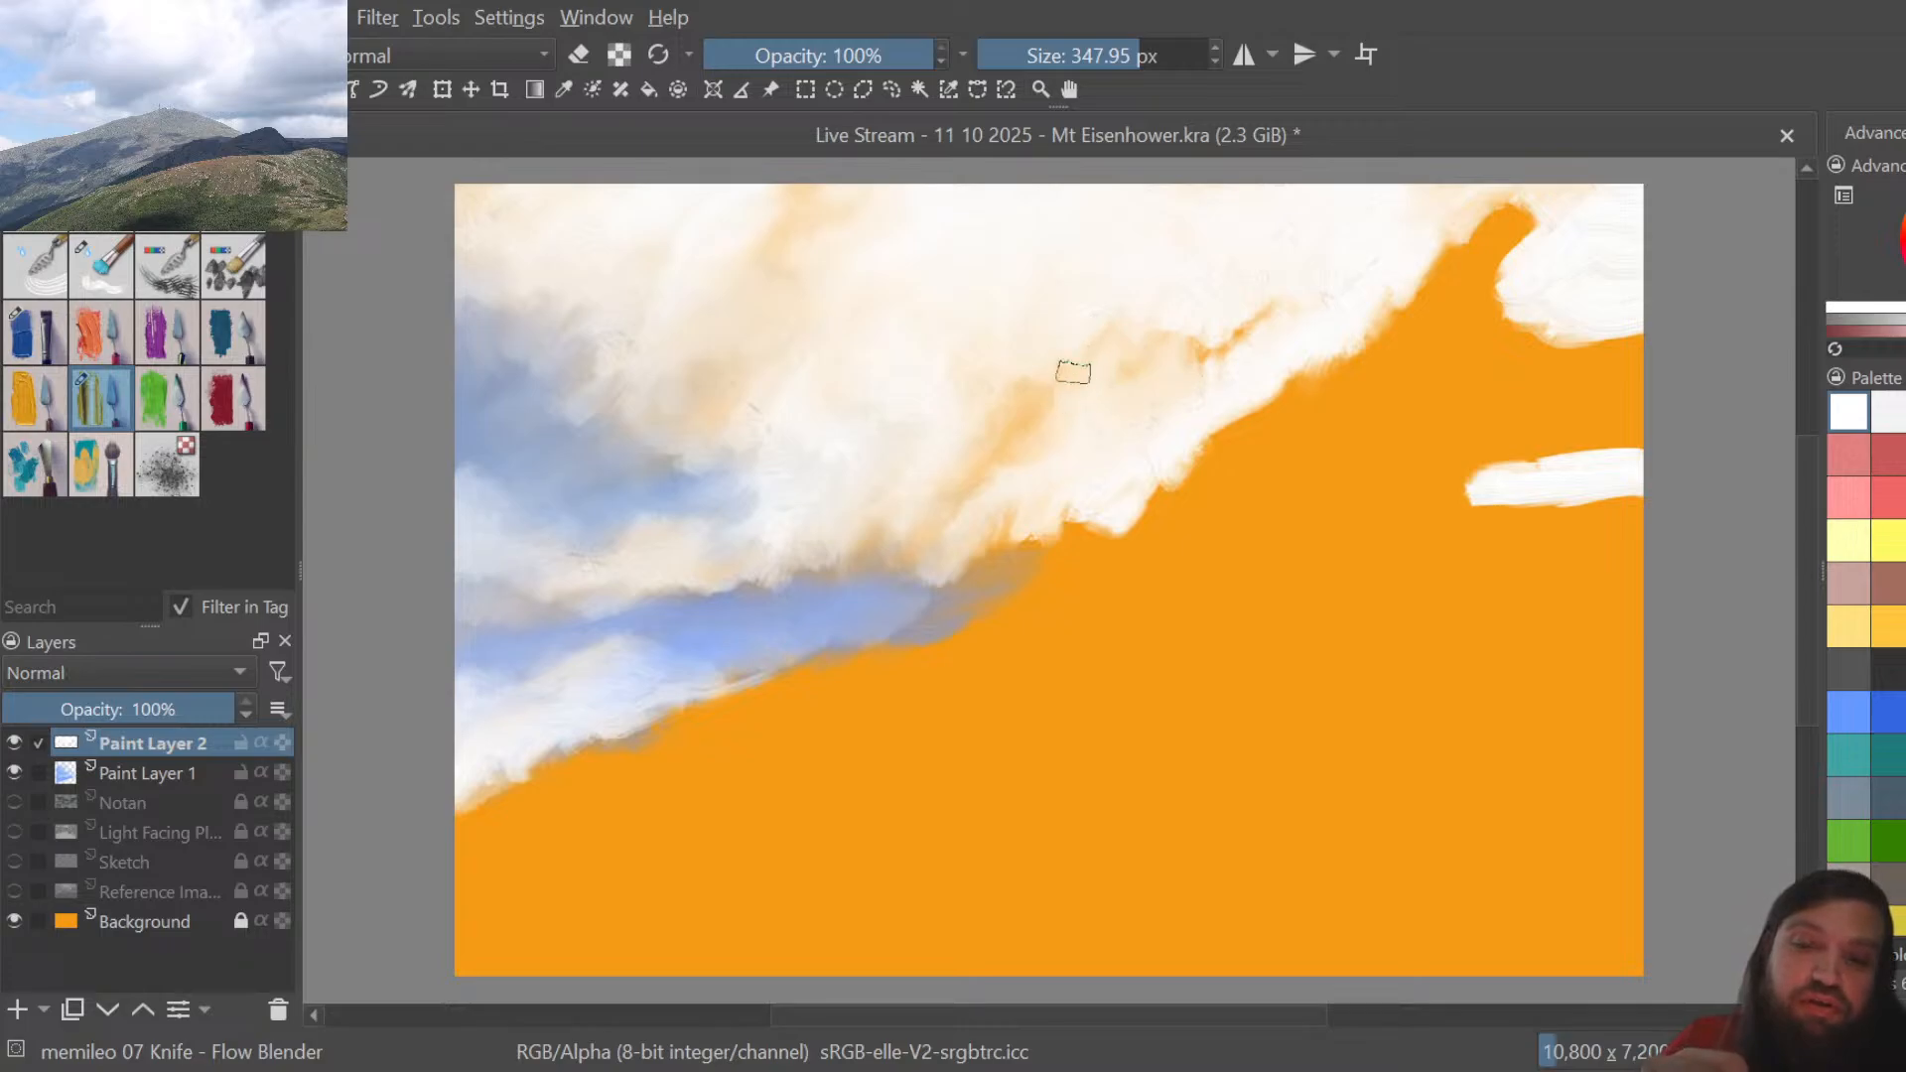
pyautogui.moveTo(1193, 360)
pyautogui.mouseDown()
pyautogui.moveTo(1232, 360)
pyautogui.moveTo(1235, 331)
pyautogui.moveTo(1195, 380)
pyautogui.moveTo(1259, 325)
pyautogui.mouseUp()
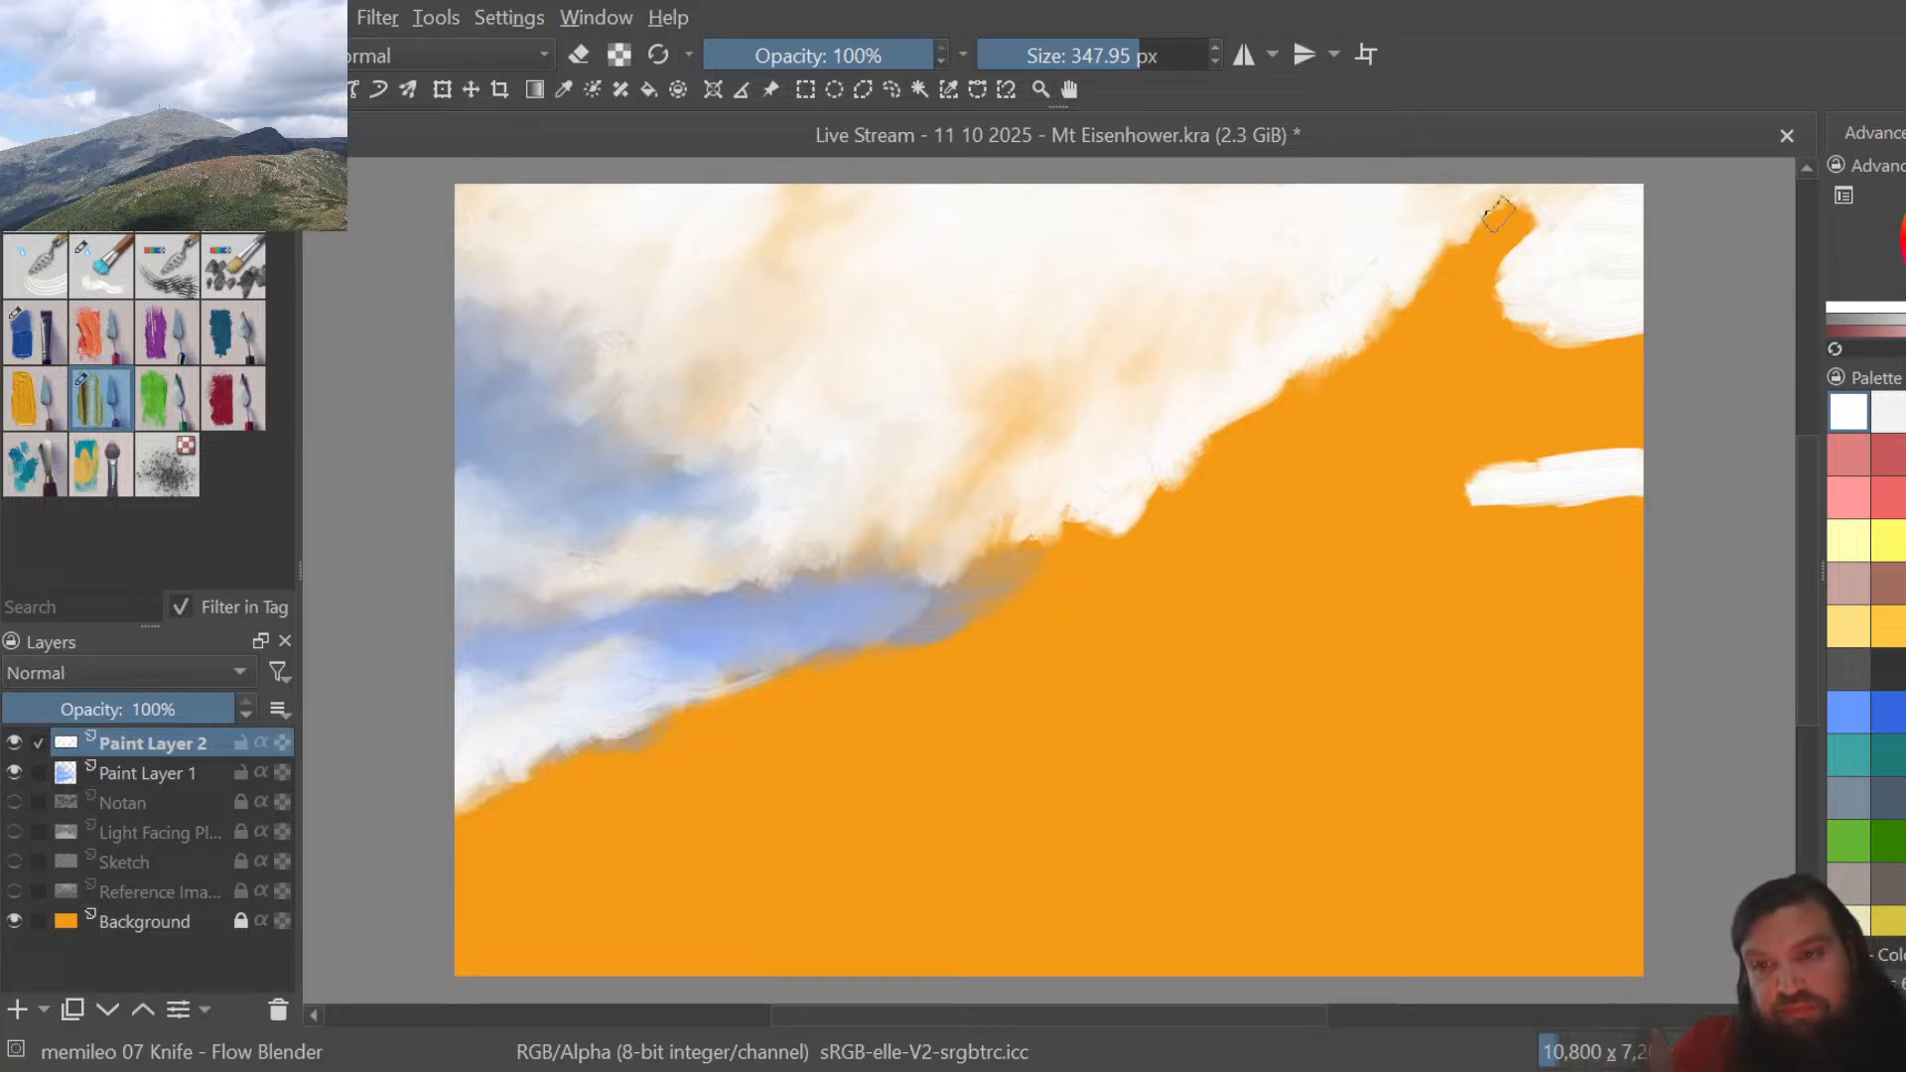
# Blend the orange gap between the large cloud and the upper-right white patch, joining them along a continuous lower edge
pyautogui.moveTo(1533, 233)
pyautogui.mouseDown()
pyautogui.moveTo(1530, 191)
pyautogui.moveTo(1489, 247)
pyautogui.moveTo(1483, 216)
pyautogui.moveTo(1532, 195)
pyautogui.moveTo(1442, 242)
pyautogui.moveTo(1495, 182)
pyautogui.moveTo(1440, 290)
pyautogui.mouseUp()
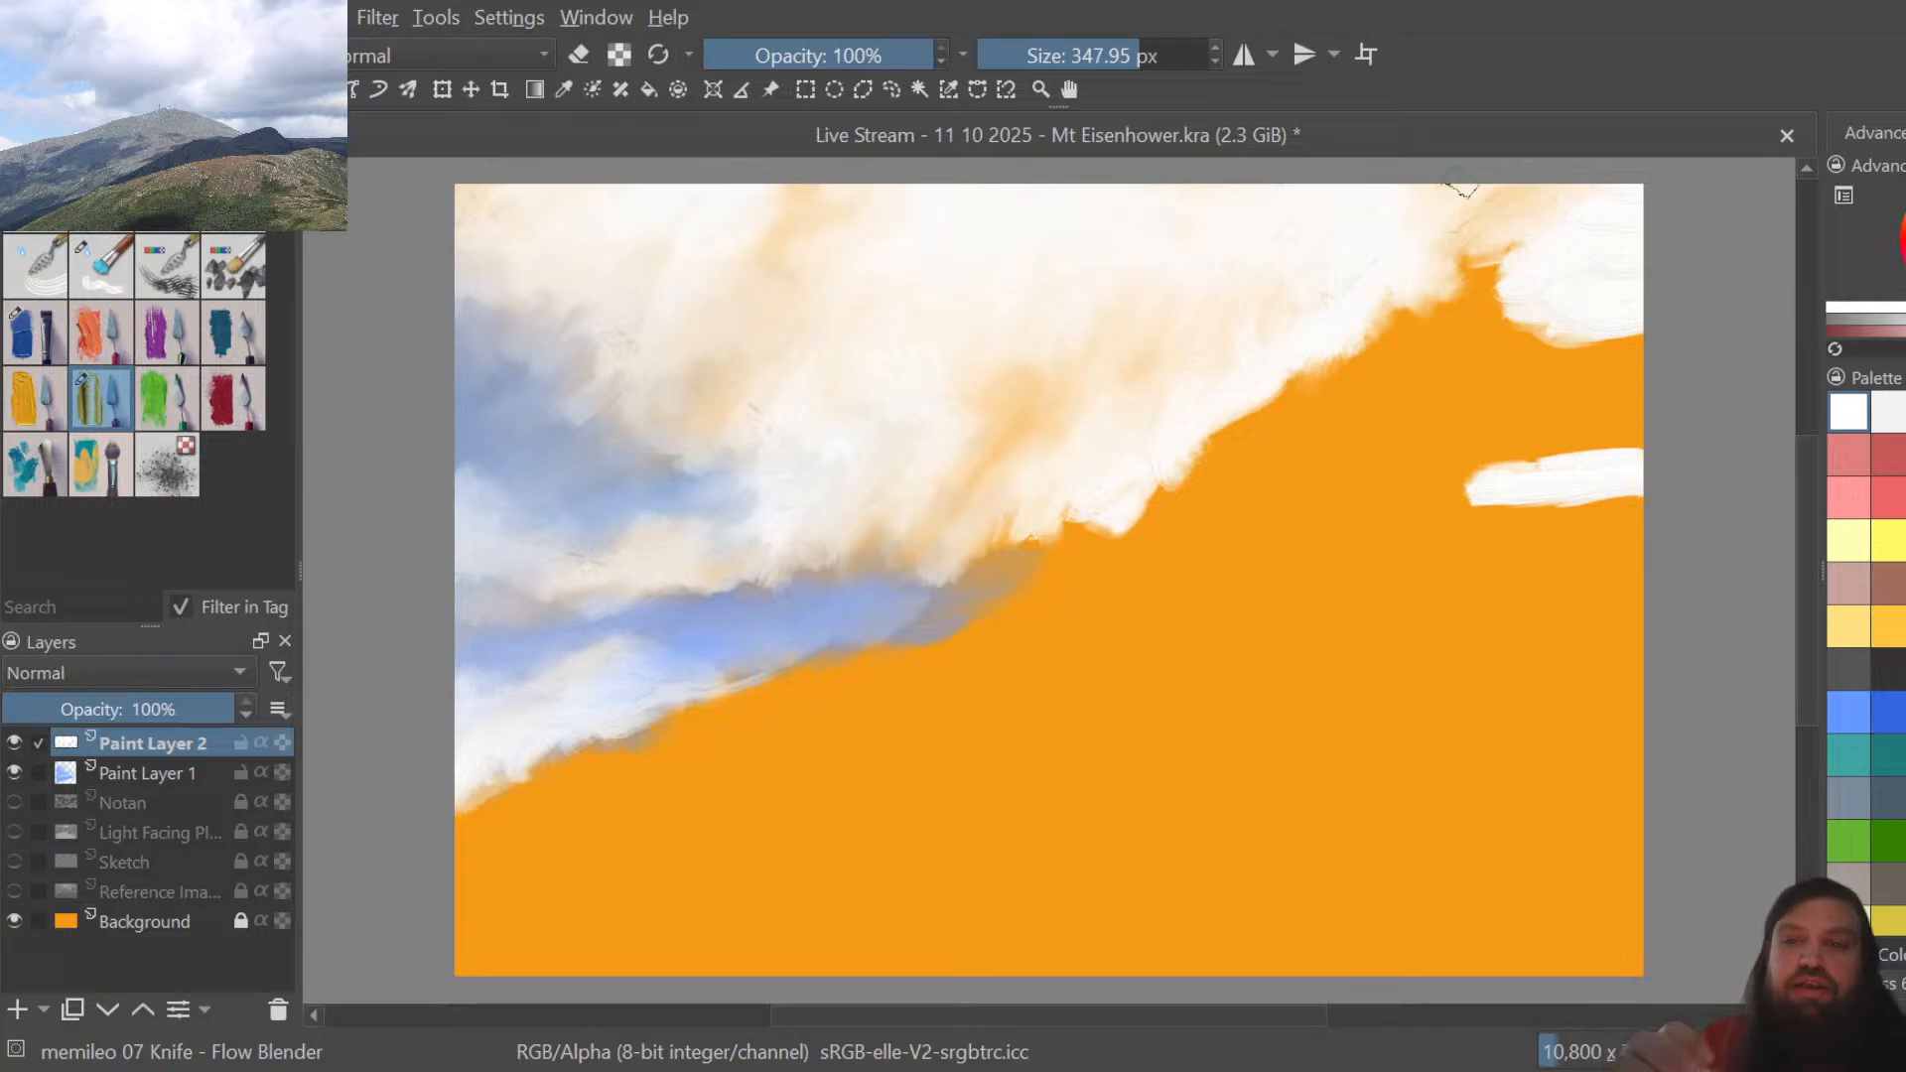
pyautogui.moveTo(1526, 225)
pyautogui.mouseDown()
pyautogui.moveTo(1514, 264)
pyautogui.moveTo(1532, 264)
pyautogui.moveTo(1510, 255)
pyautogui.moveTo(1486, 280)
pyautogui.moveTo(1438, 277)
pyautogui.moveTo(1426, 242)
pyautogui.mouseUp()
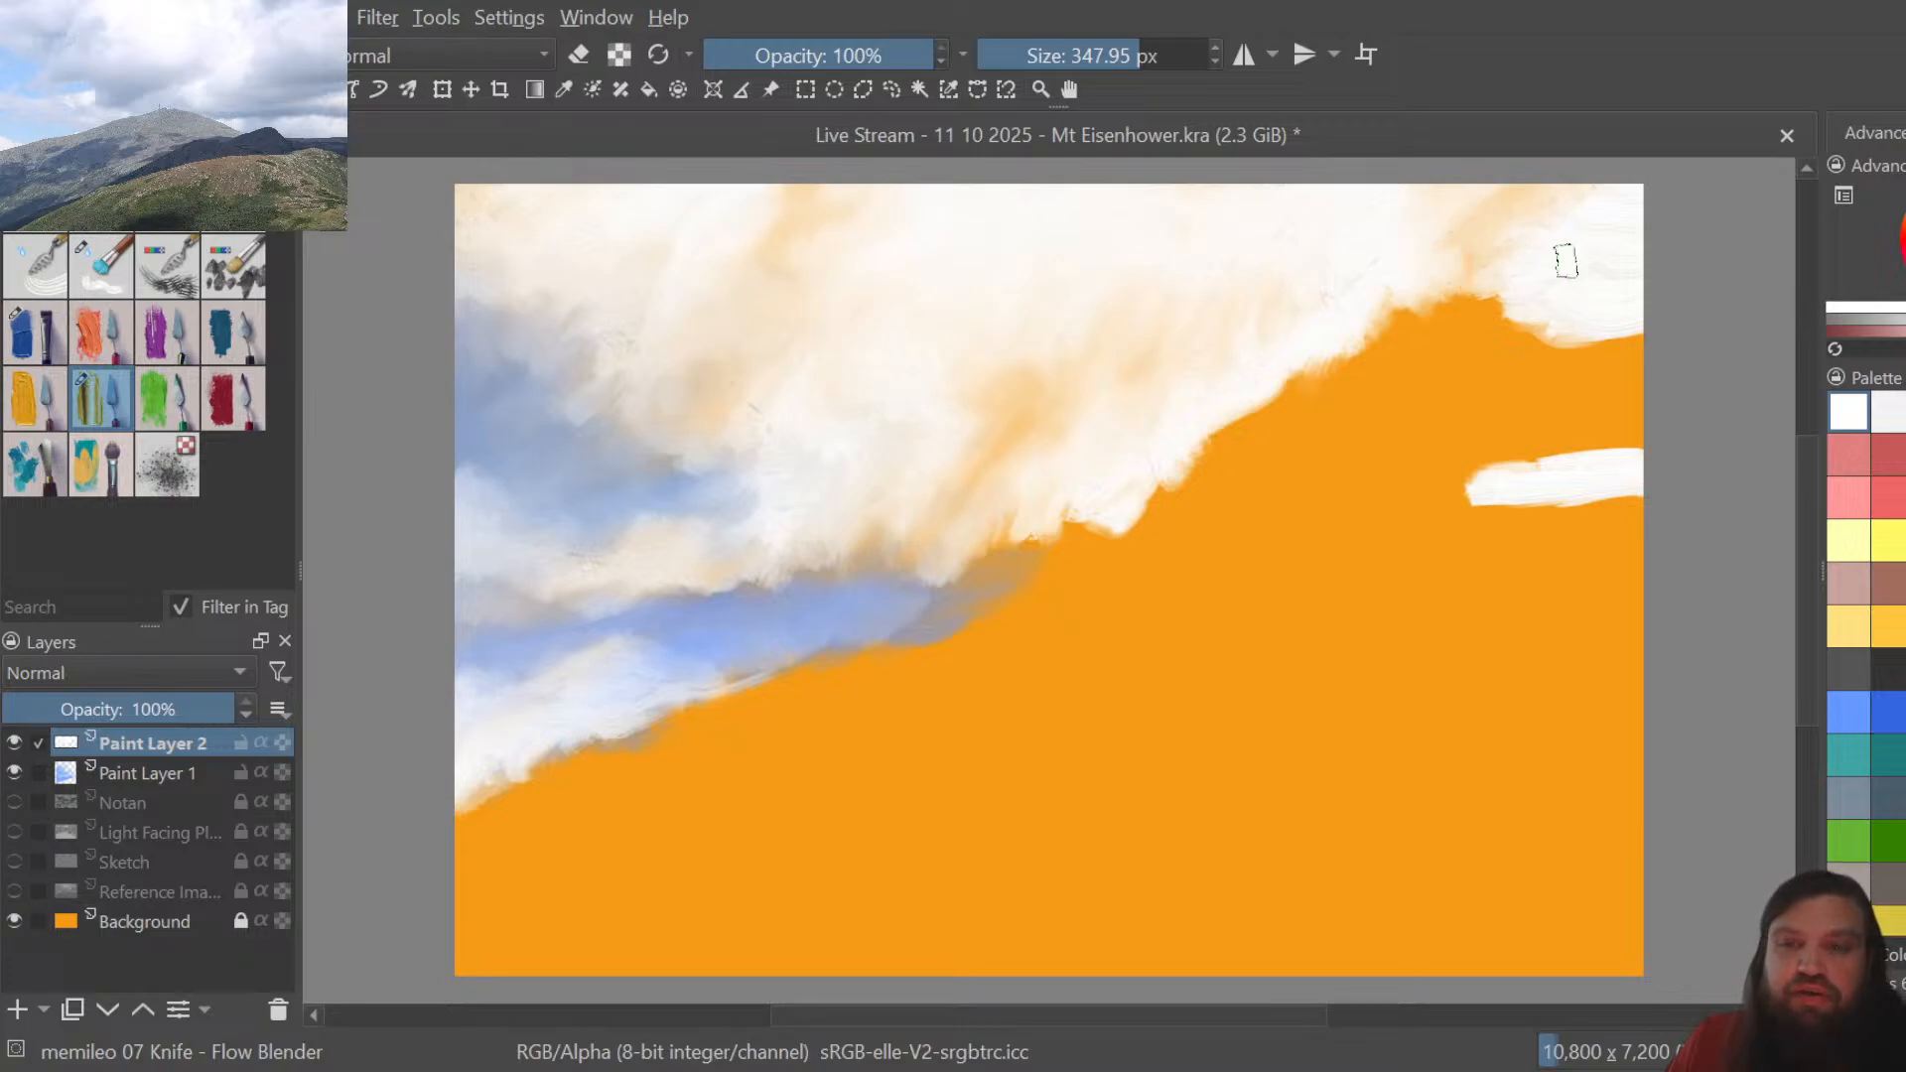
pyautogui.moveTo(1565, 261)
pyautogui.mouseDown()
pyautogui.moveTo(1475, 304)
pyautogui.moveTo(1497, 265)
pyautogui.mouseUp()
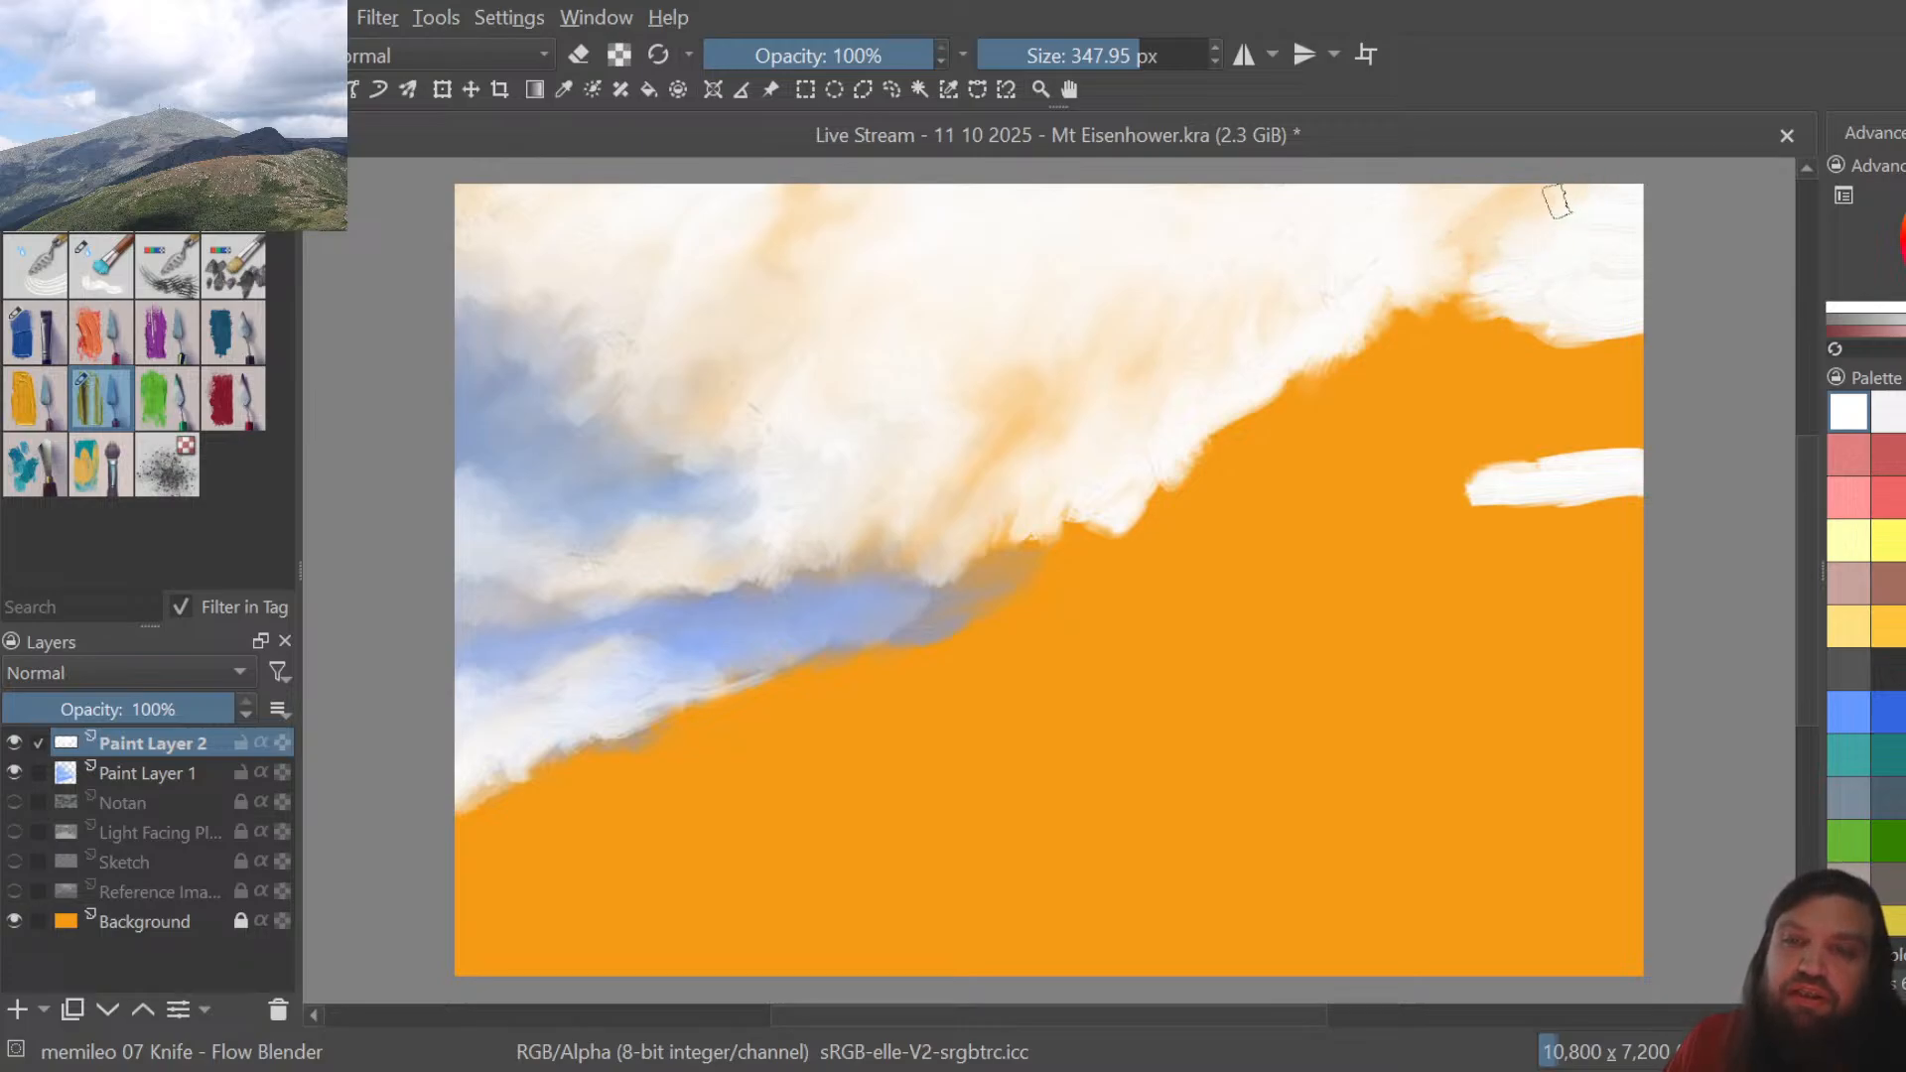
pyautogui.moveTo(1528, 250)
pyautogui.mouseDown()
pyautogui.moveTo(1496, 279)
pyautogui.moveTo(1457, 274)
pyautogui.moveTo(1492, 263)
pyautogui.moveTo(1473, 293)
pyautogui.moveTo(1429, 296)
pyautogui.moveTo(1478, 294)
pyautogui.moveTo(1456, 310)
pyautogui.moveTo(1460, 292)
pyautogui.moveTo(1416, 281)
pyautogui.moveTo(1426, 312)
pyautogui.moveTo(1388, 309)
pyautogui.moveTo(1426, 269)
pyautogui.moveTo(1395, 275)
pyautogui.moveTo(1425, 334)
pyautogui.moveTo(1455, 294)
pyautogui.moveTo(1450, 318)
pyautogui.moveTo(1492, 301)
pyautogui.moveTo(1410, 341)
pyautogui.moveTo(1482, 313)
pyautogui.mouseUp()
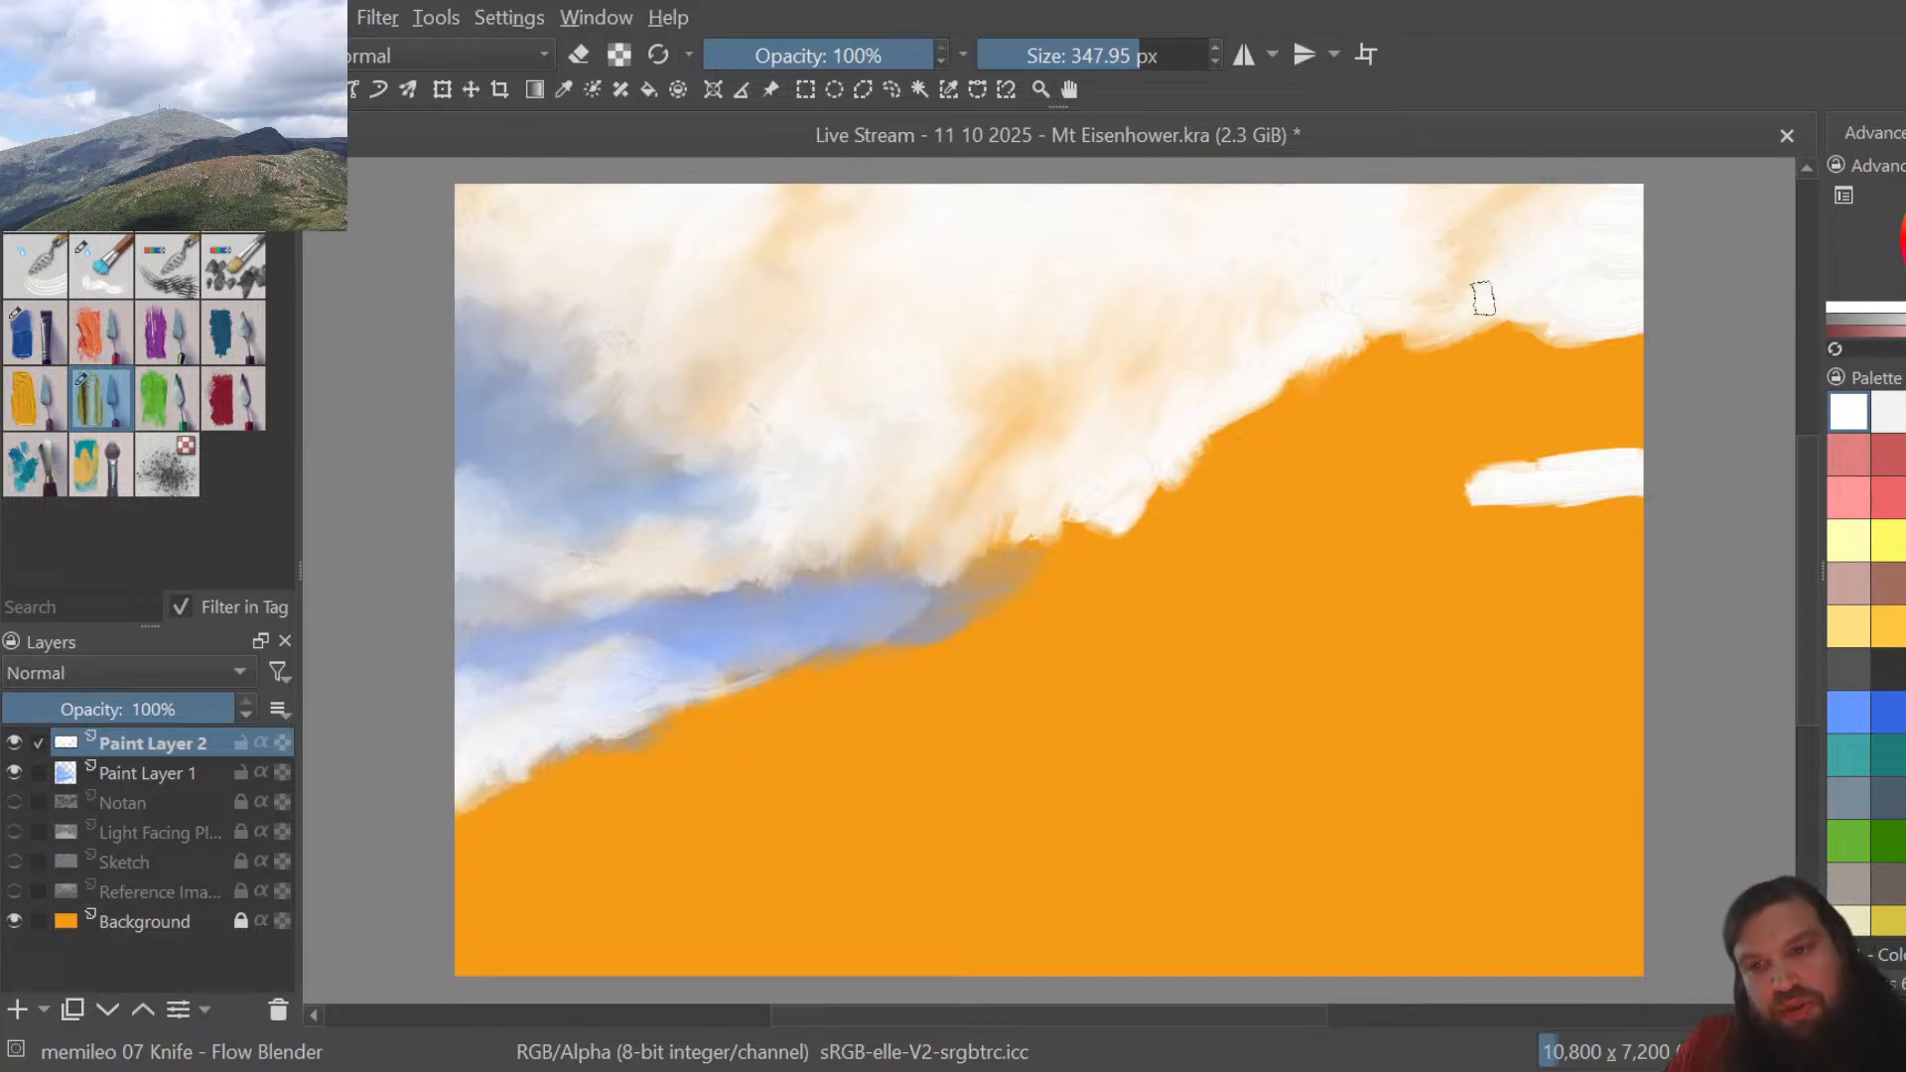
# Pull the cloud's lower edge down over the orange from the canvas's right edge to the middle of its diagonal underside
pyautogui.moveTo(1483, 298)
pyautogui.mouseDown()
pyautogui.moveTo(1431, 338)
pyautogui.moveTo(1483, 335)
pyautogui.mouseUp()
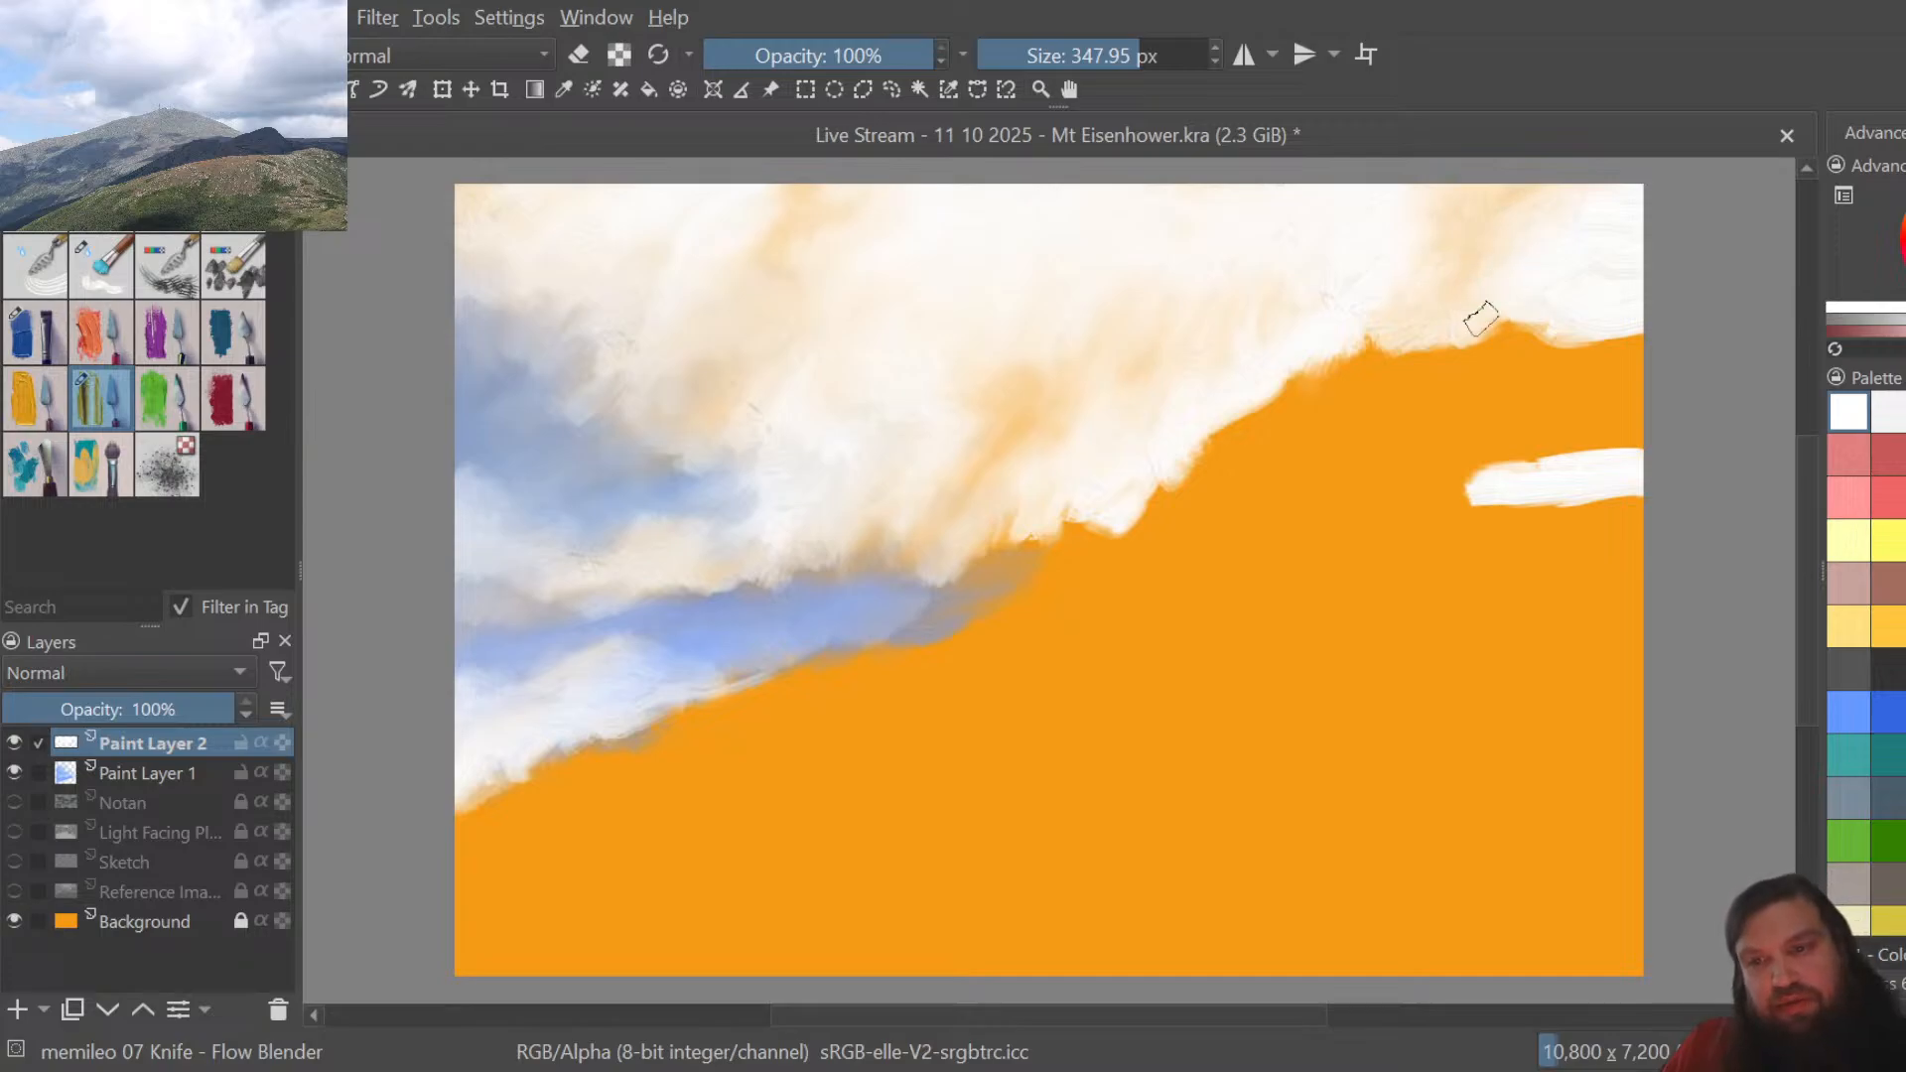
pyautogui.moveTo(1476, 326)
pyautogui.mouseDown()
pyautogui.moveTo(1341, 355)
pyautogui.moveTo(1373, 329)
pyautogui.moveTo(1384, 350)
pyautogui.moveTo(1483, 340)
pyautogui.moveTo(1550, 293)
pyautogui.moveTo(1493, 344)
pyautogui.moveTo(1573, 327)
pyautogui.moveTo(1552, 321)
pyautogui.moveTo(1527, 355)
pyautogui.moveTo(1660, 327)
pyautogui.moveTo(1626, 358)
pyautogui.moveTo(1598, 355)
pyautogui.moveTo(1613, 298)
pyautogui.mouseUp()
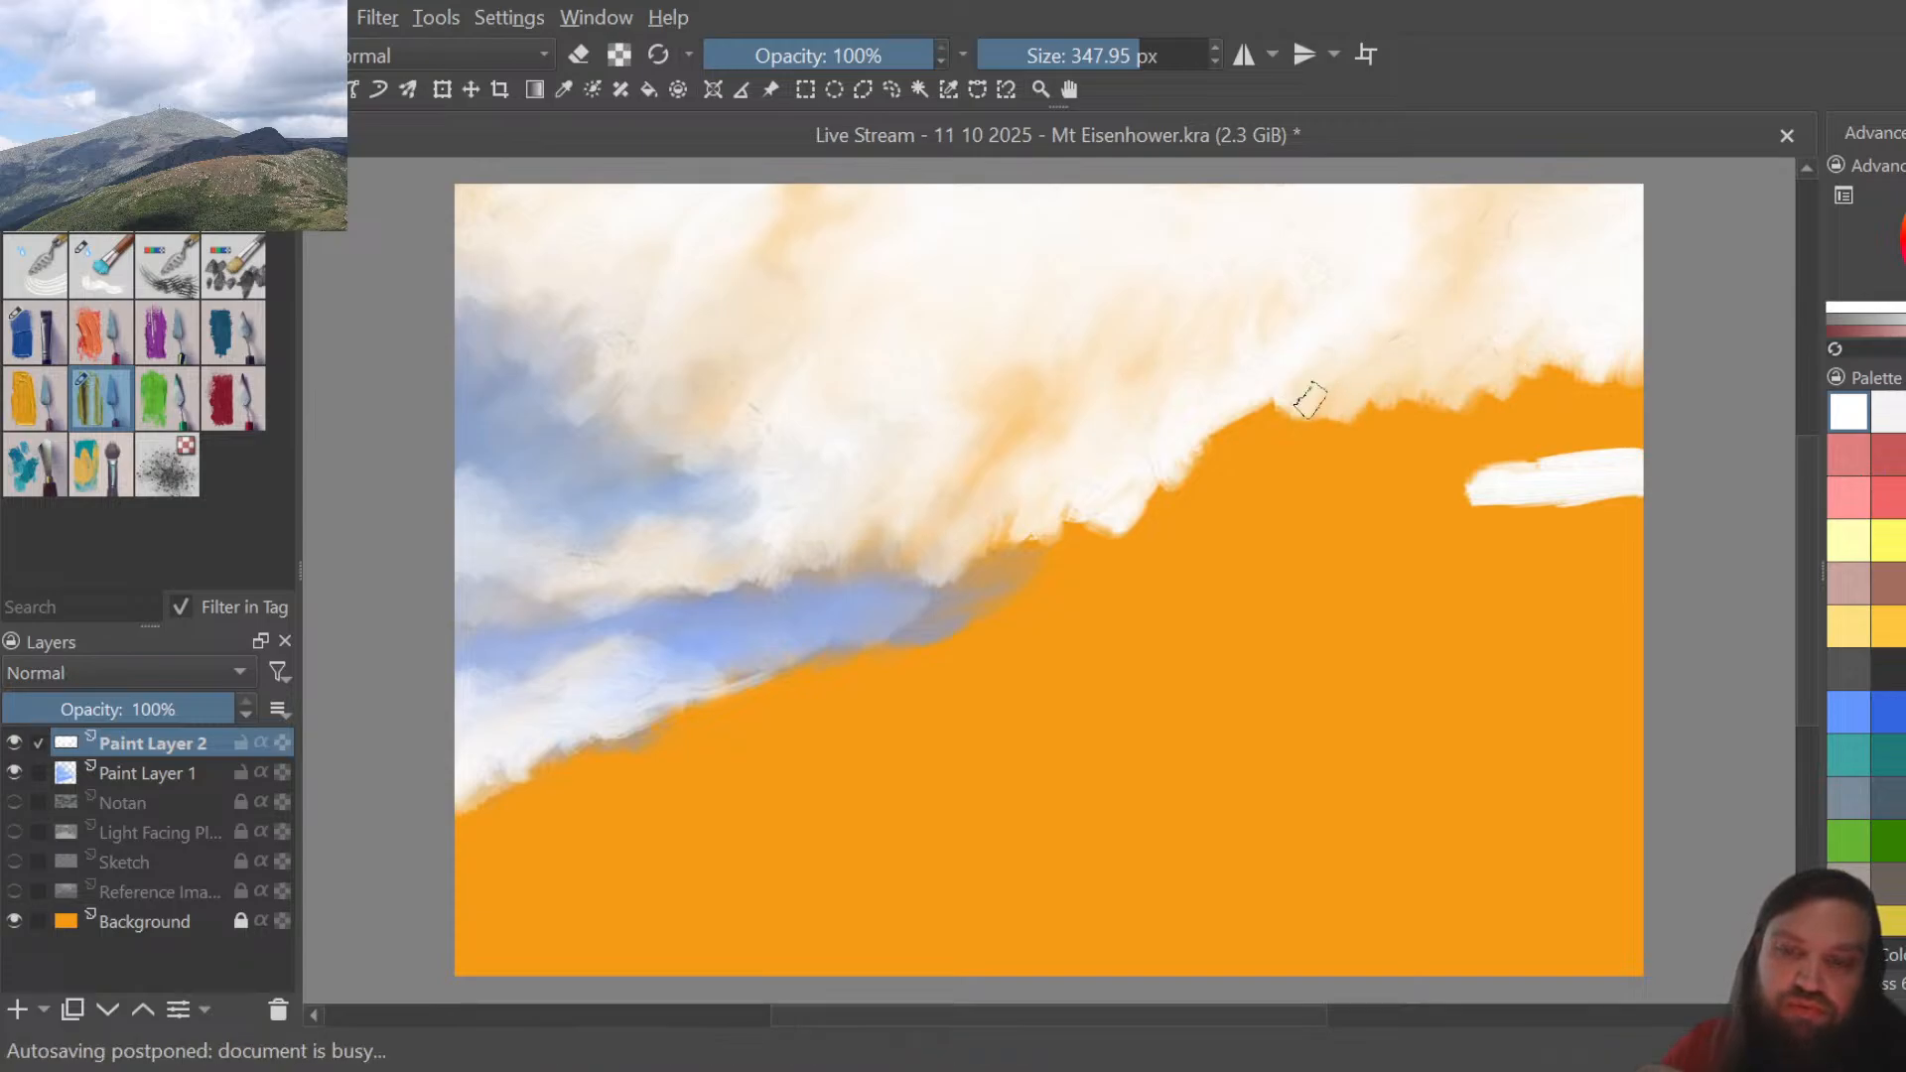
pyautogui.moveTo(1286, 382); pyautogui.dragTo(1223, 421)
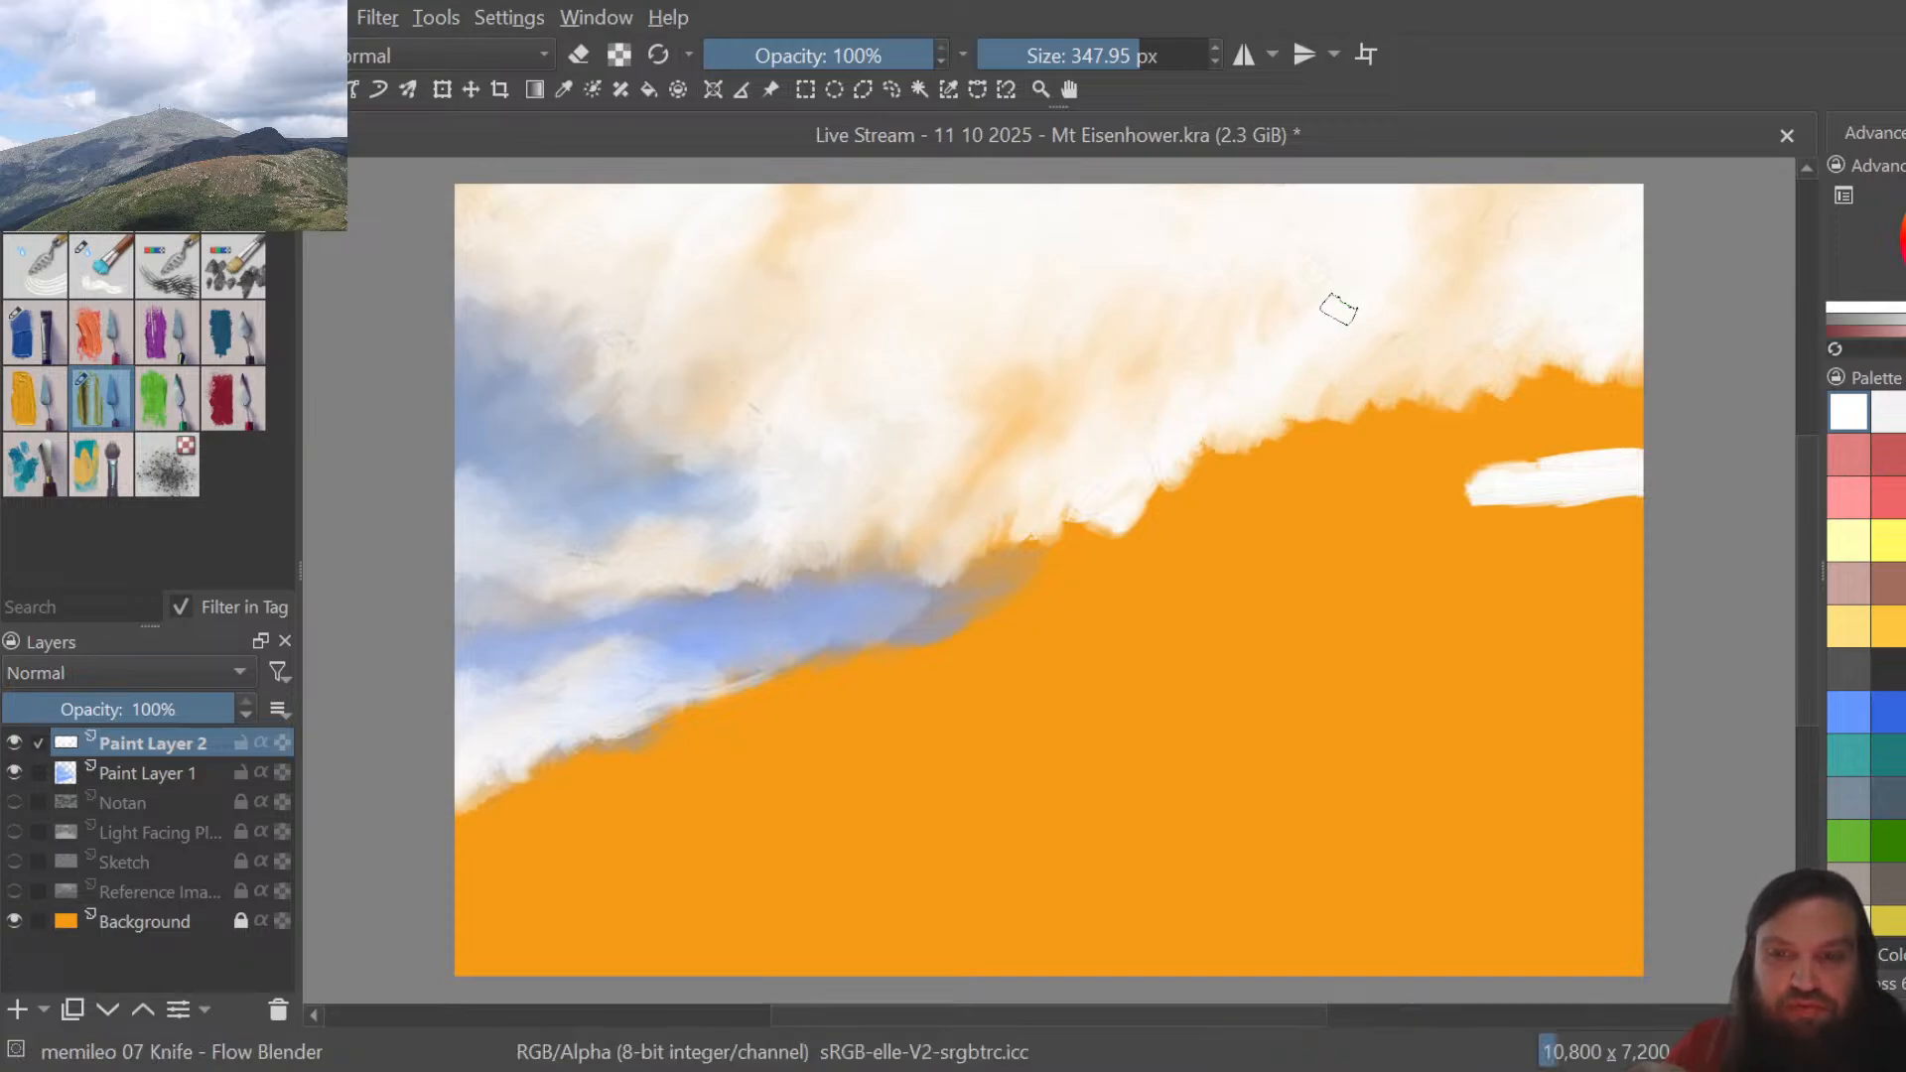
pyautogui.moveTo(1296, 405)
pyautogui.mouseDown()
pyautogui.moveTo(1305, 425)
pyautogui.moveTo(1280, 441)
pyautogui.moveTo(1481, 377)
pyautogui.mouseUp()
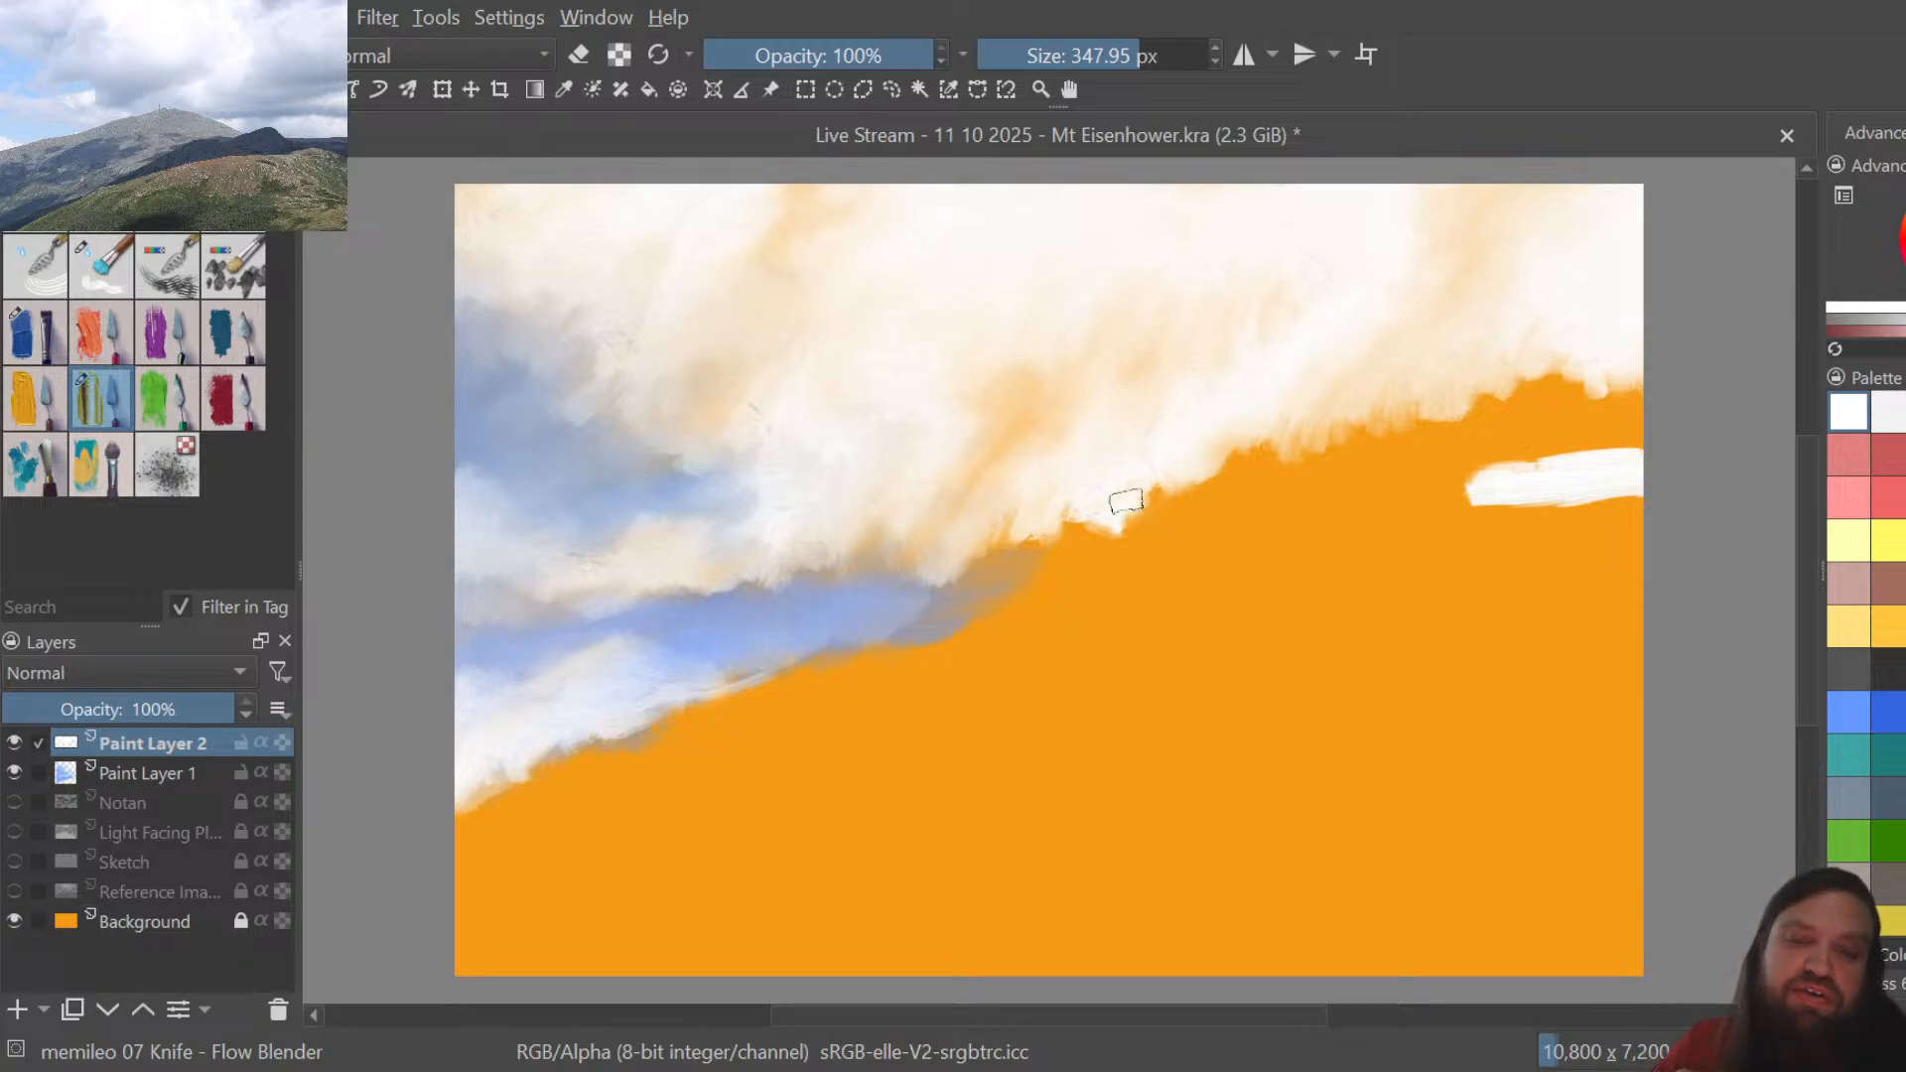
# Extend the large cloud's central underside down and leftward in short strokes until it blends with the end of the blue strip
pyautogui.moveTo(1094, 495)
pyautogui.mouseDown()
pyautogui.moveTo(983, 531)
pyautogui.moveTo(996, 552)
pyautogui.moveTo(968, 567)
pyautogui.moveTo(1030, 534)
pyautogui.moveTo(984, 578)
pyautogui.moveTo(944, 560)
pyautogui.moveTo(1032, 561)
pyautogui.mouseUp()
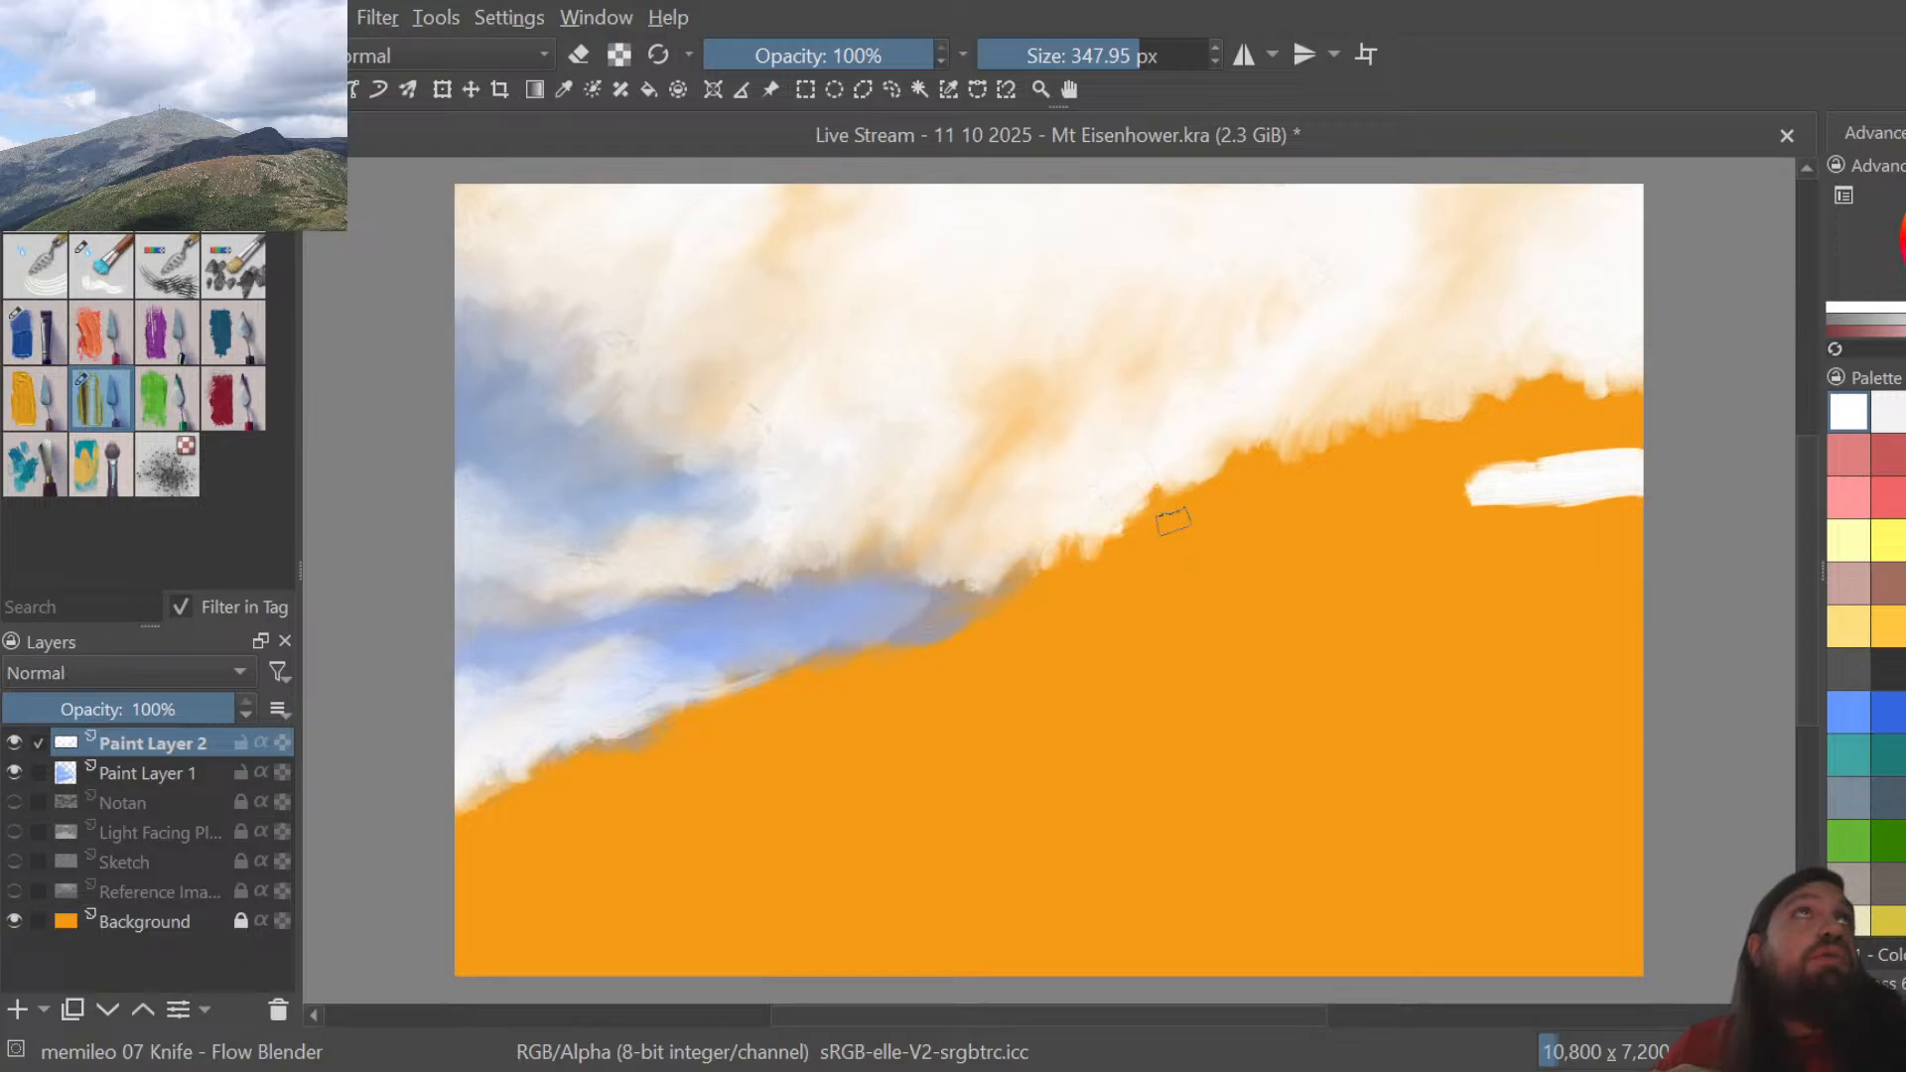
pyautogui.moveTo(1153, 519)
pyautogui.mouseDown()
pyautogui.moveTo(1149, 489)
pyautogui.moveTo(1106, 545)
pyautogui.moveTo(1076, 527)
pyautogui.moveTo(1089, 515)
pyautogui.moveTo(1012, 566)
pyautogui.moveTo(1014, 587)
pyautogui.mouseUp()
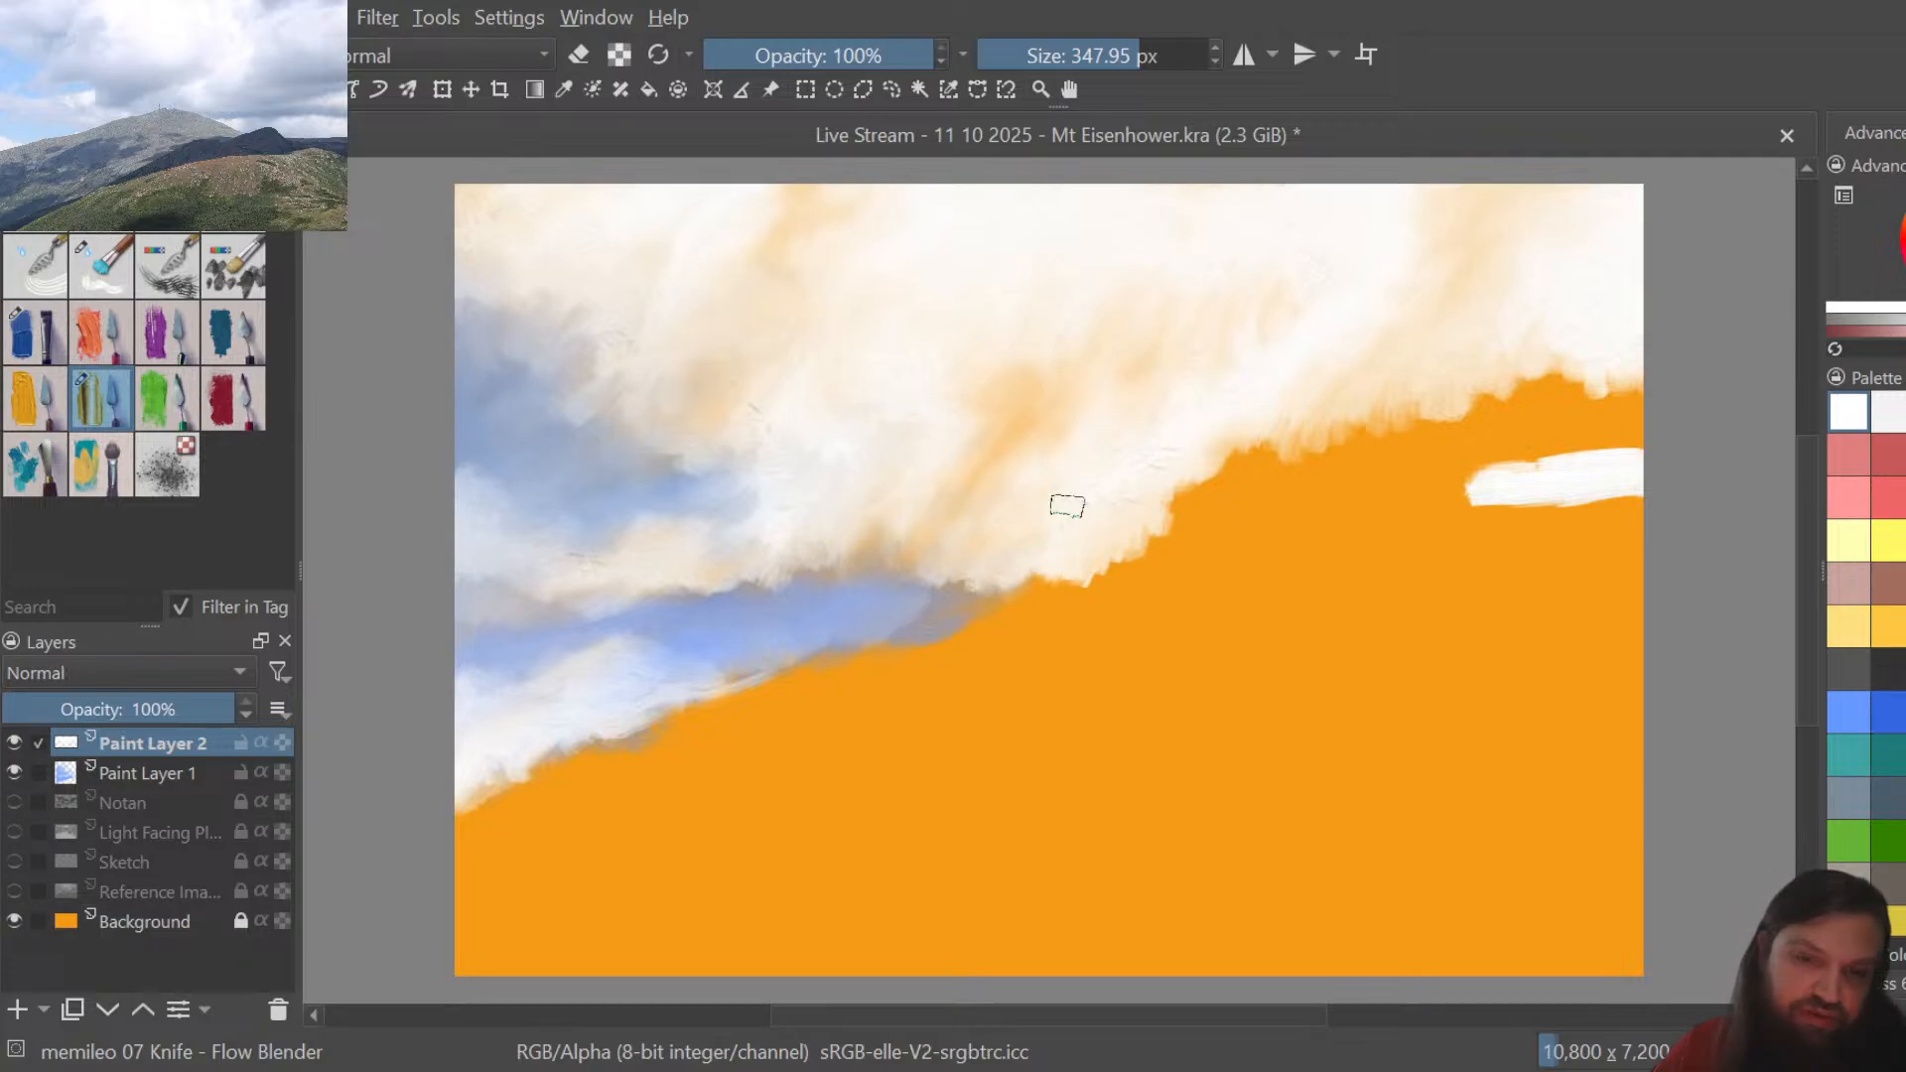
pyautogui.moveTo(1119, 553); pyautogui.dragTo(999, 583)
pyautogui.moveTo(1072, 519)
pyautogui.mouseDown()
pyautogui.moveTo(1004, 579)
pyautogui.moveTo(1004, 558)
pyautogui.moveTo(918, 596)
pyautogui.mouseUp()
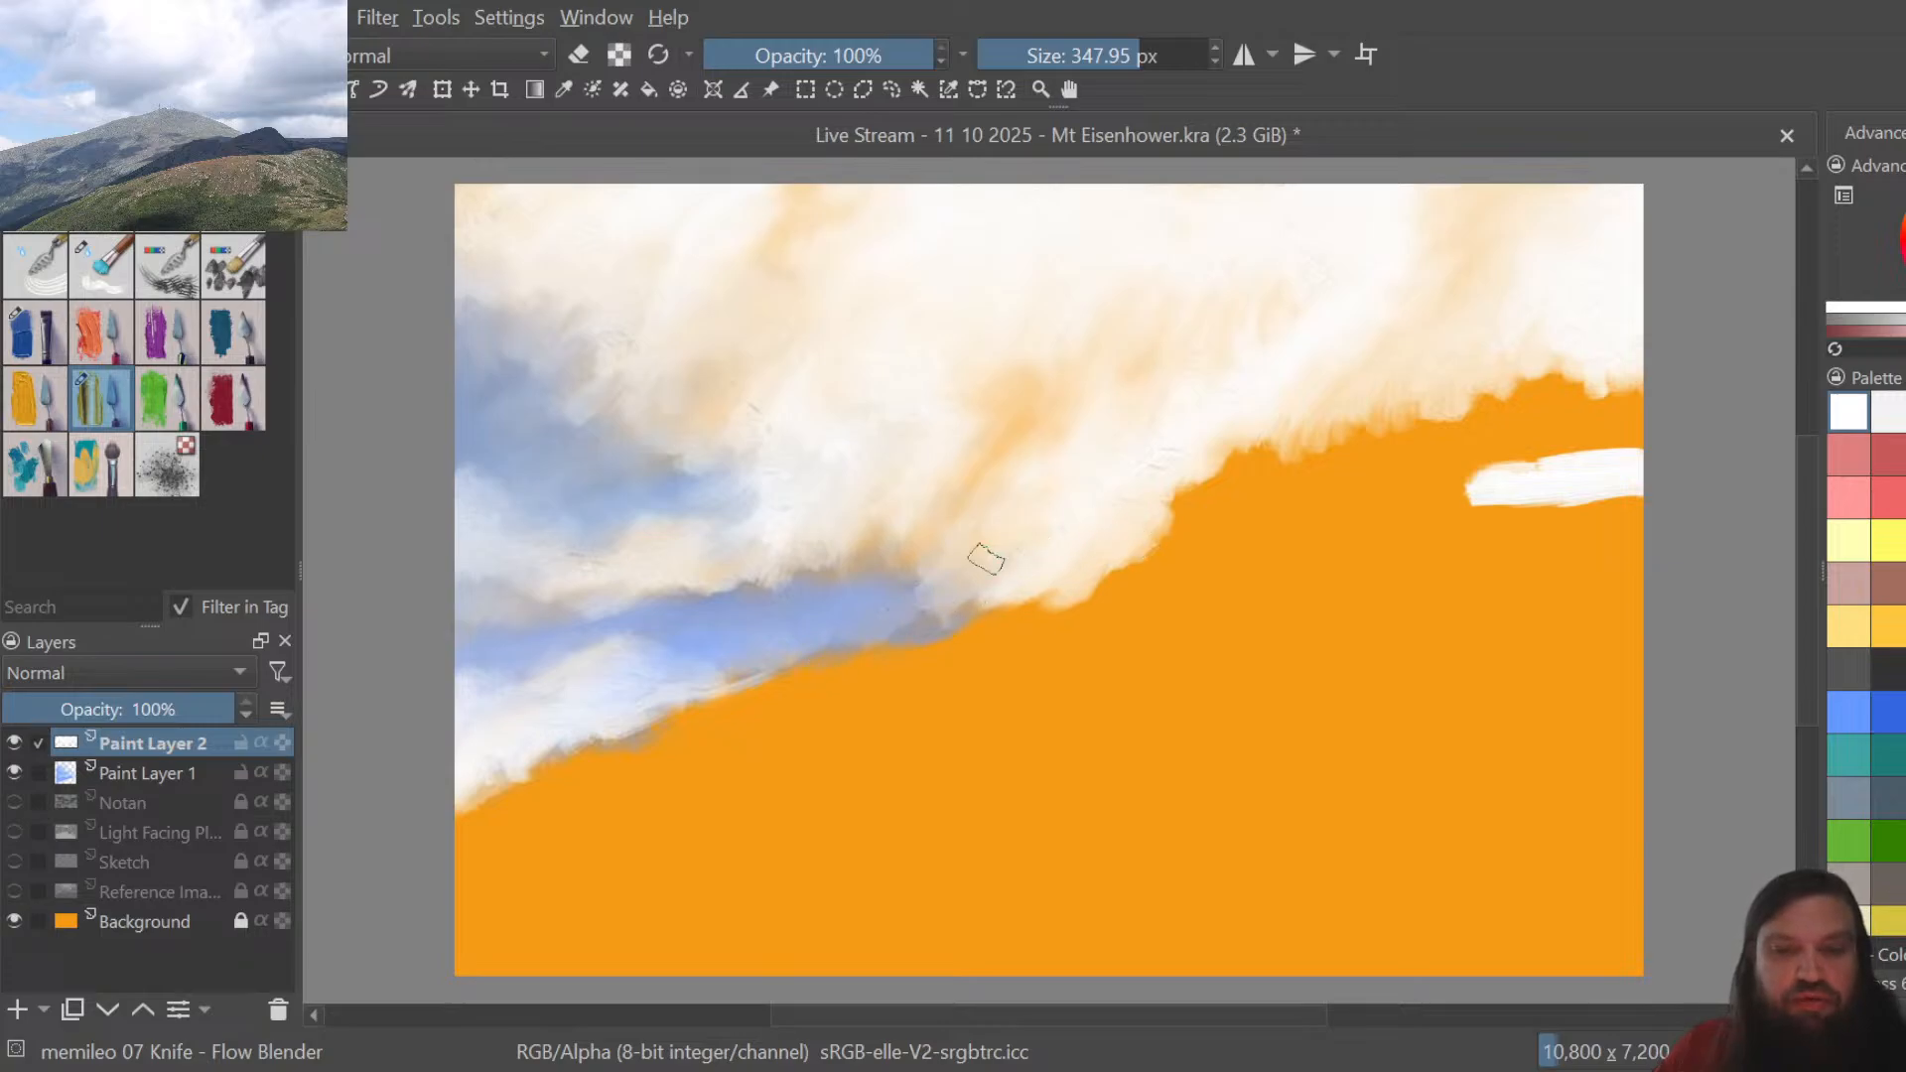
pyautogui.moveTo(1020, 566)
pyautogui.mouseDown()
pyautogui.moveTo(940, 592)
pyautogui.moveTo(914, 621)
pyautogui.mouseUp()
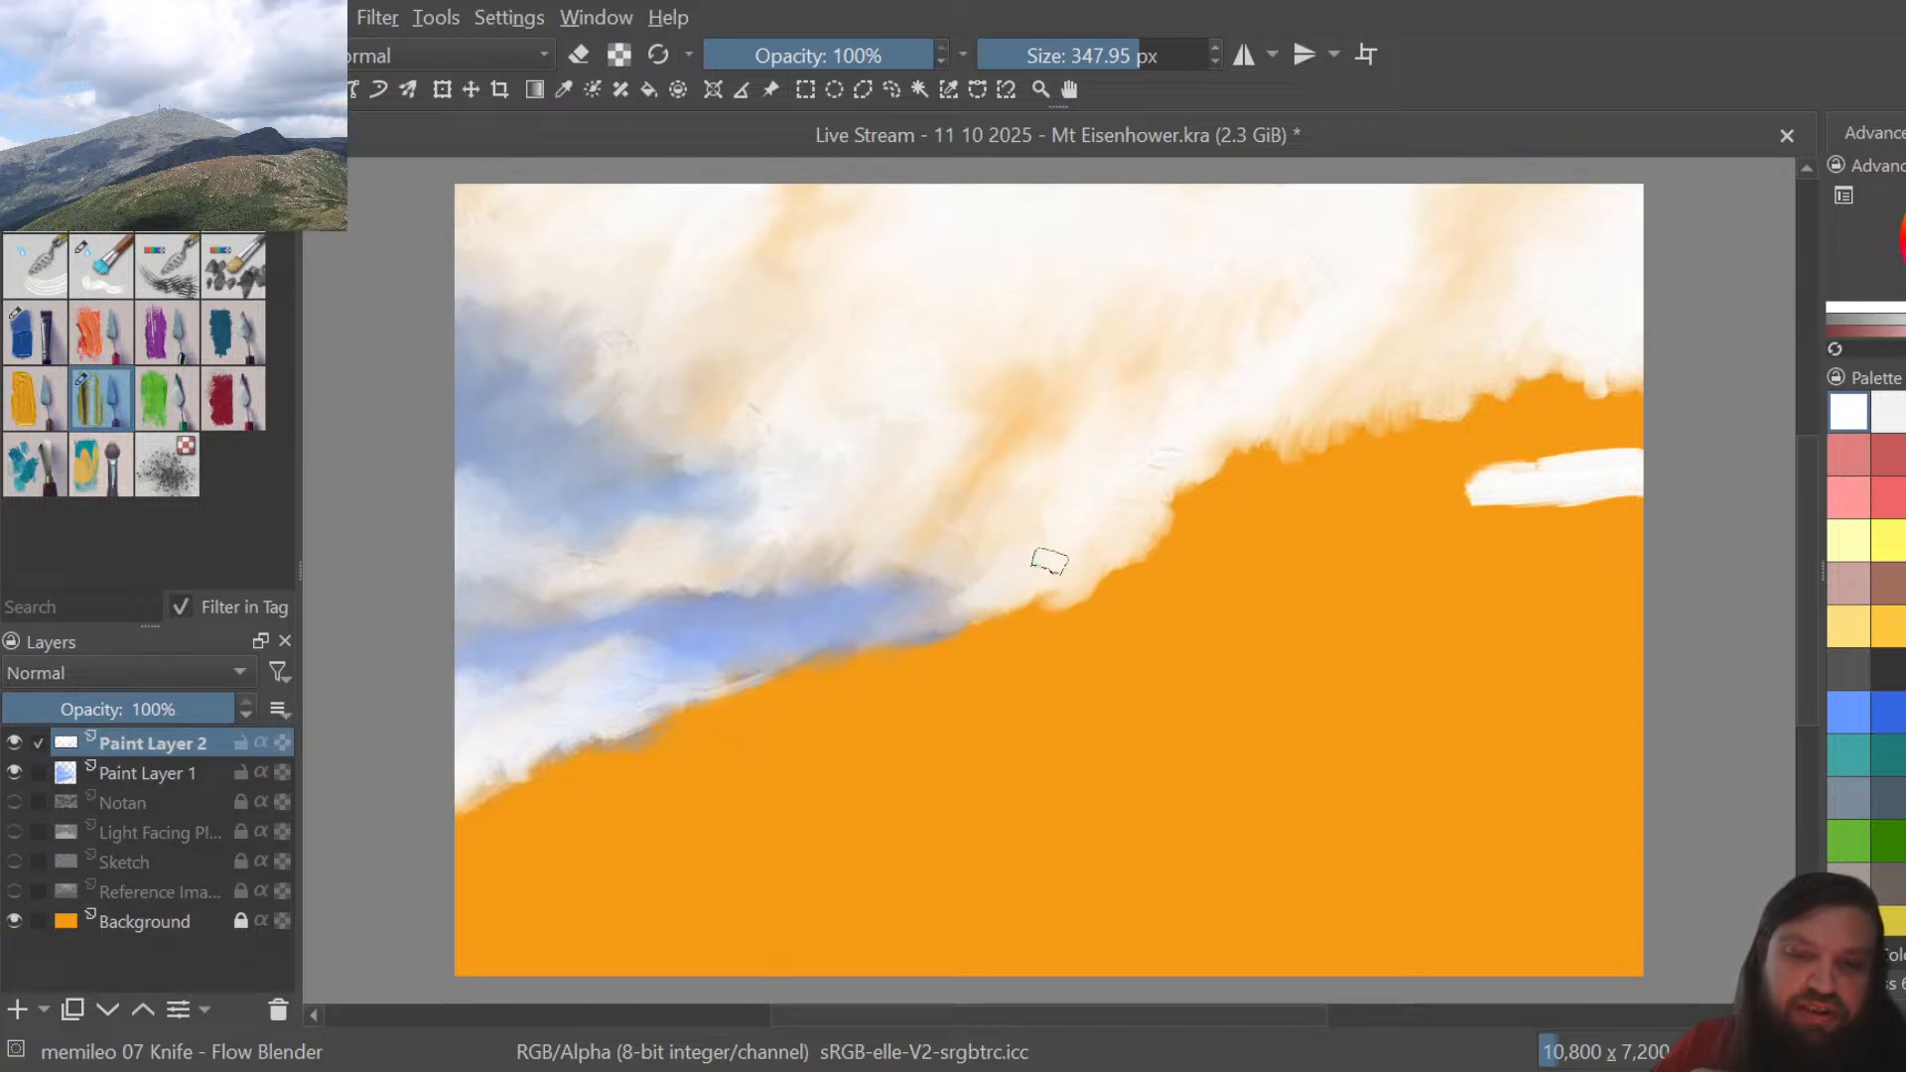
pyautogui.moveTo(976, 616); pyautogui.dragTo(887, 652)
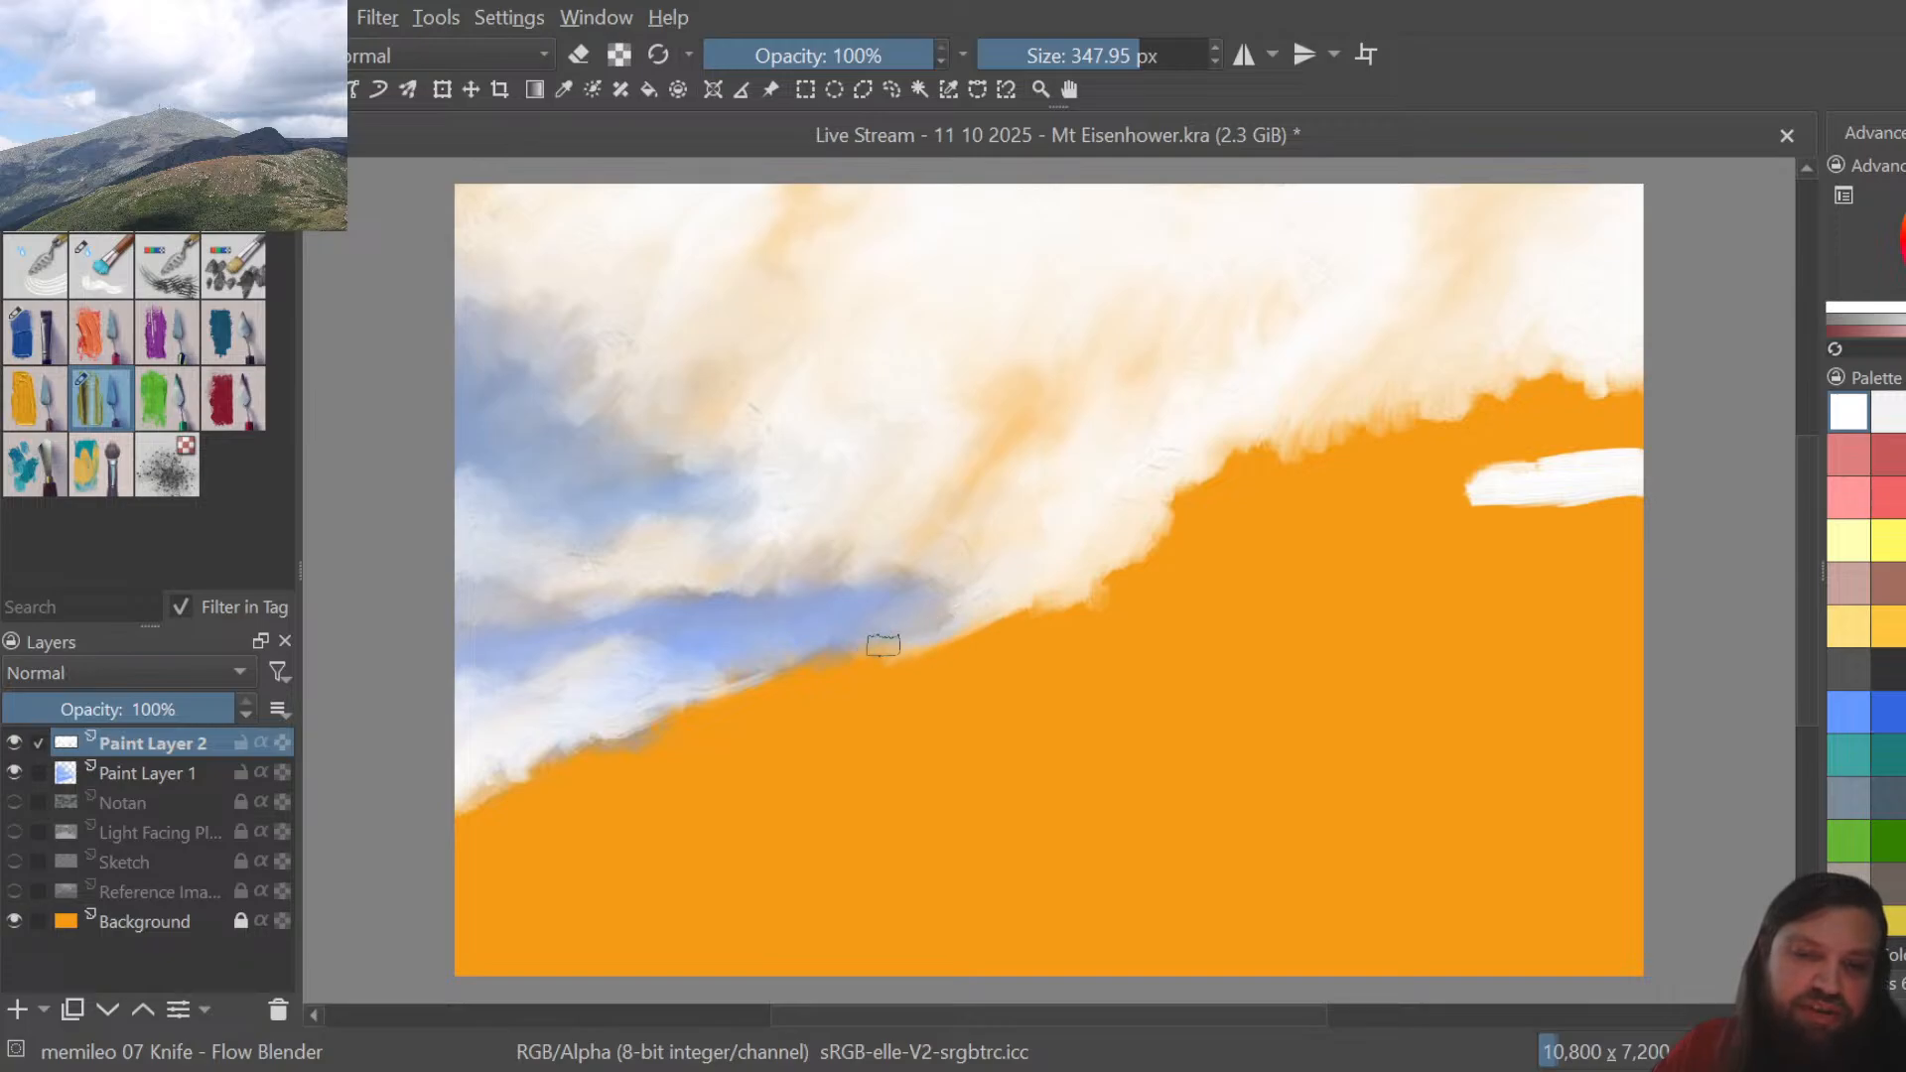
pyautogui.moveTo(1009, 611)
pyautogui.mouseDown()
pyautogui.moveTo(1026, 576)
pyautogui.moveTo(1044, 606)
pyautogui.moveTo(1075, 596)
pyautogui.mouseUp()
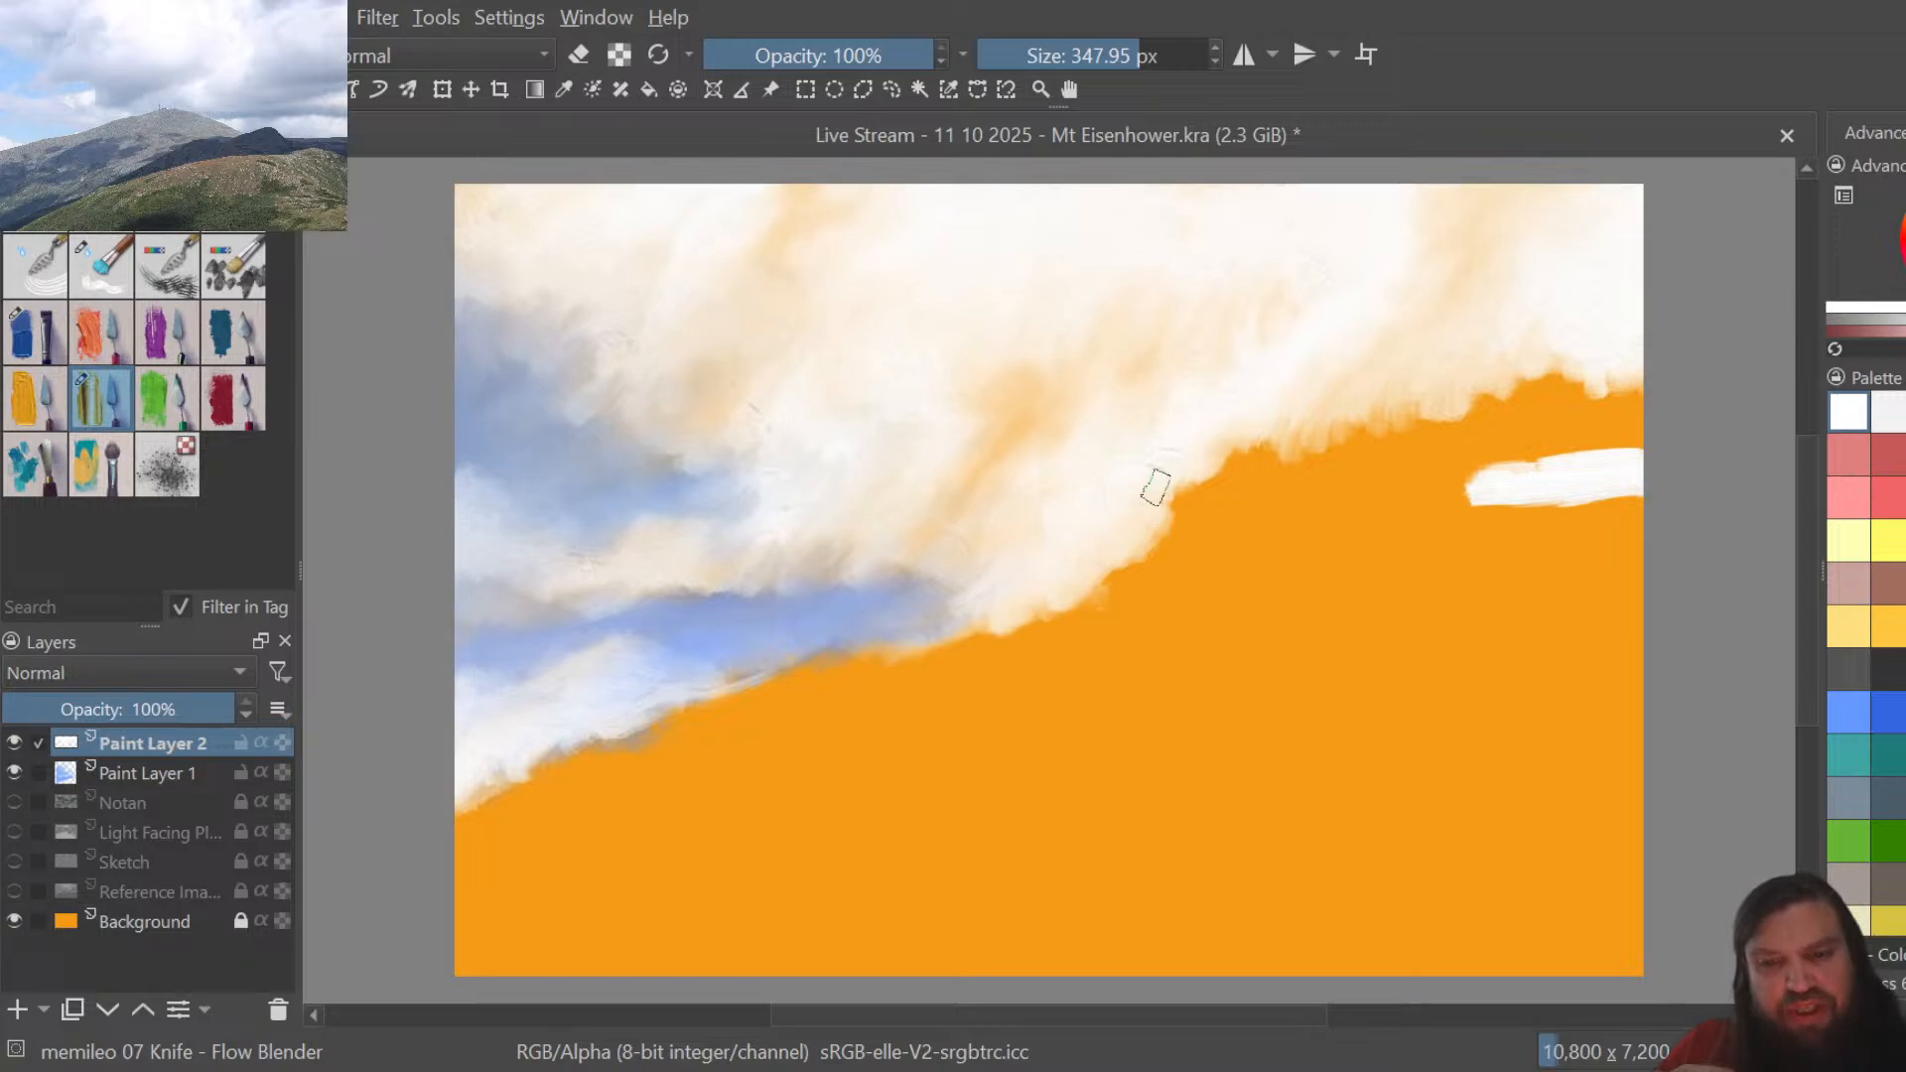
# Blend the cloud's right underside into the separate white streak near the canvas's right edge, softening the orange gap between them
pyautogui.moveTo(1192, 442)
pyautogui.mouseDown()
pyautogui.moveTo(1239, 412)
pyautogui.moveTo(1248, 437)
pyautogui.moveTo(1272, 428)
pyautogui.moveTo(1273, 410)
pyautogui.moveTo(1257, 431)
pyautogui.moveTo(1253, 394)
pyautogui.moveTo(1254, 426)
pyautogui.moveTo(1216, 474)
pyautogui.mouseUp()
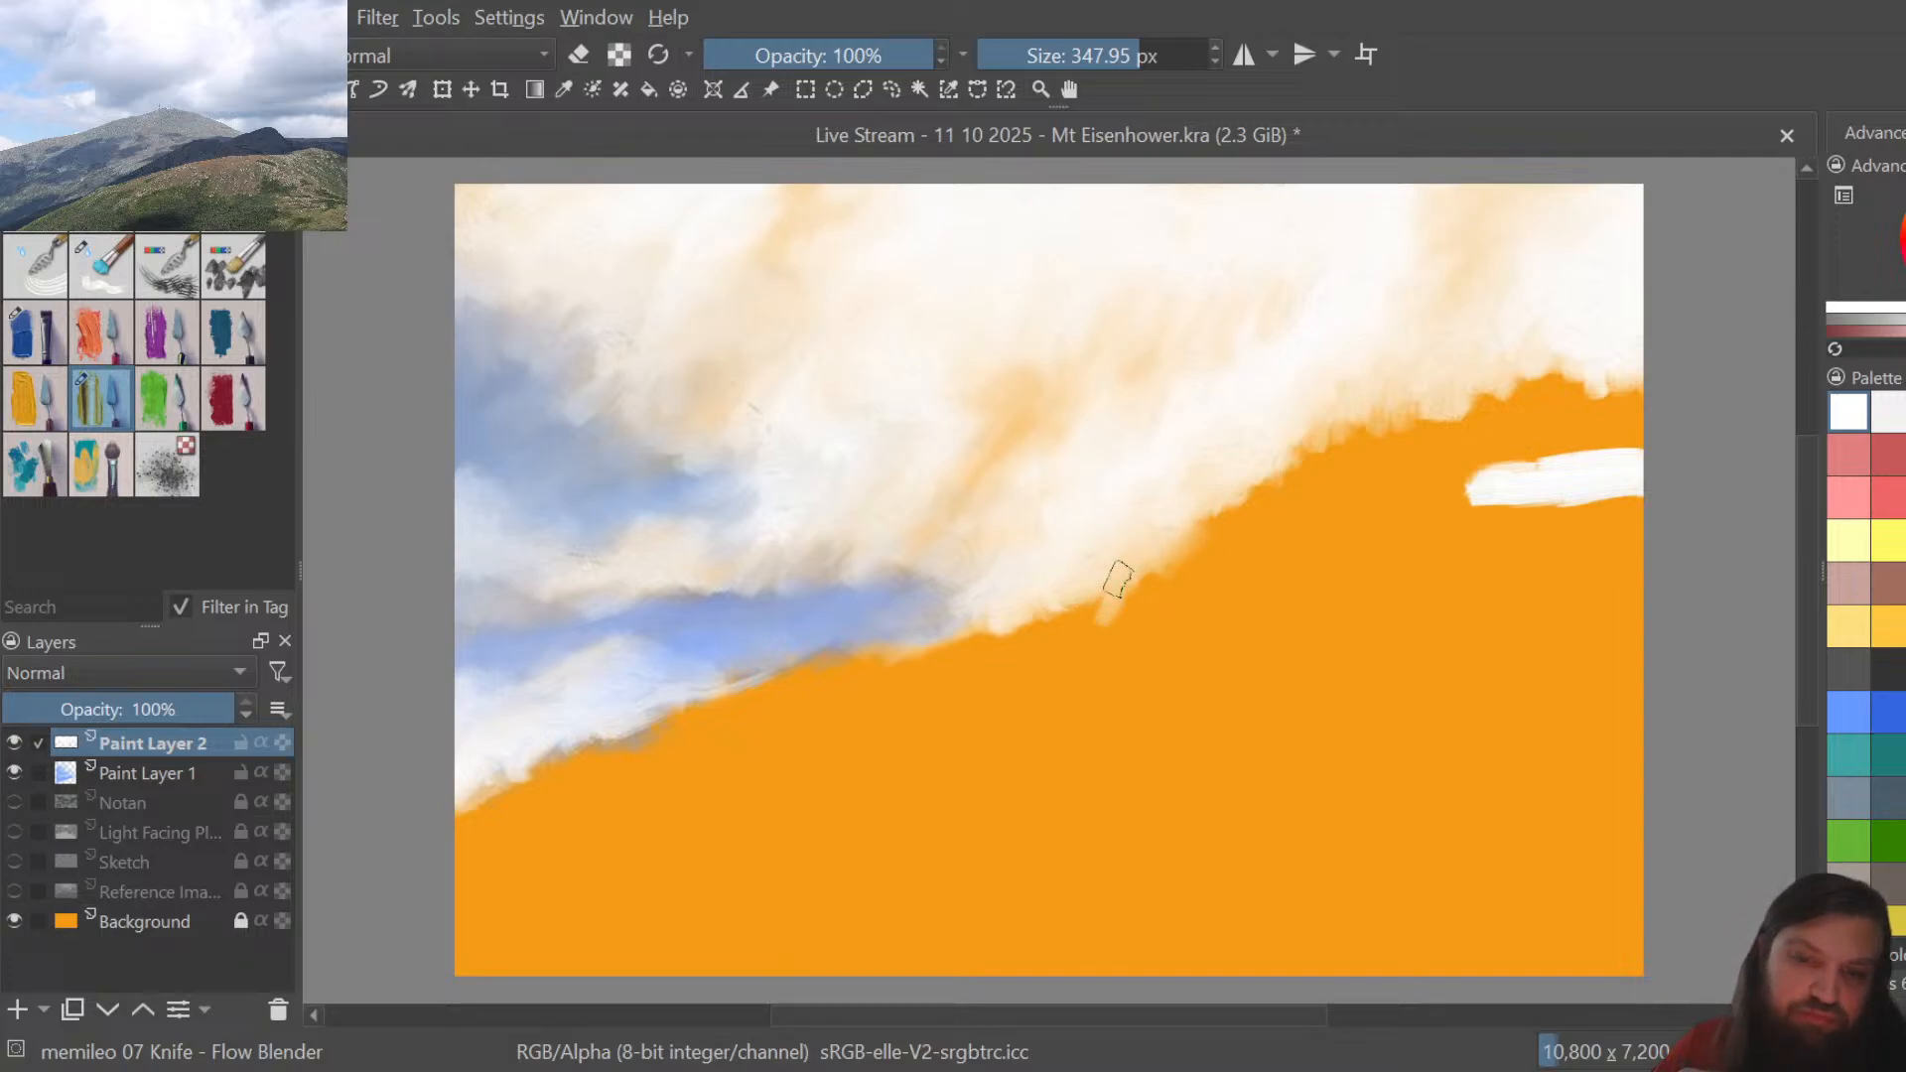
pyautogui.moveTo(1089, 612)
pyautogui.mouseDown()
pyautogui.moveTo(1142, 578)
pyautogui.moveTo(1065, 628)
pyautogui.moveTo(1026, 635)
pyautogui.moveTo(1026, 605)
pyautogui.moveTo(934, 630)
pyautogui.moveTo(1025, 607)
pyautogui.moveTo(1007, 603)
pyautogui.moveTo(977, 626)
pyautogui.moveTo(1011, 634)
pyautogui.moveTo(951, 640)
pyautogui.moveTo(974, 628)
pyautogui.moveTo(944, 622)
pyautogui.moveTo(946, 604)
pyautogui.moveTo(989, 551)
pyautogui.moveTo(1054, 558)
pyautogui.moveTo(1009, 541)
pyautogui.moveTo(998, 513)
pyautogui.moveTo(1081, 502)
pyautogui.moveTo(1054, 547)
pyautogui.moveTo(1084, 568)
pyautogui.moveTo(1007, 635)
pyautogui.moveTo(1070, 616)
pyautogui.moveTo(1066, 587)
pyautogui.moveTo(1080, 602)
pyautogui.moveTo(1325, 393)
pyautogui.moveTo(1375, 427)
pyautogui.moveTo(1320, 452)
pyautogui.moveTo(1387, 446)
pyautogui.moveTo(1556, 349)
pyautogui.moveTo(1542, 406)
pyautogui.moveTo(1628, 391)
pyautogui.moveTo(1491, 485)
pyautogui.moveTo(1419, 497)
pyautogui.moveTo(1482, 453)
pyautogui.moveTo(1457, 504)
pyautogui.moveTo(1640, 504)
pyautogui.moveTo(1587, 437)
pyautogui.moveTo(1631, 443)
pyautogui.moveTo(1353, 523)
pyautogui.moveTo(1621, 439)
pyautogui.moveTo(1624, 376)
pyautogui.moveTo(1620, 399)
pyautogui.moveTo(1586, 405)
pyautogui.moveTo(1591, 374)
pyautogui.moveTo(1451, 415)
pyautogui.moveTo(1580, 372)
pyautogui.moveTo(1587, 400)
pyautogui.moveTo(1623, 382)
pyautogui.moveTo(1632, 355)
pyautogui.moveTo(1587, 350)
pyautogui.moveTo(1632, 389)
pyautogui.moveTo(1585, 375)
pyautogui.mouseUp()
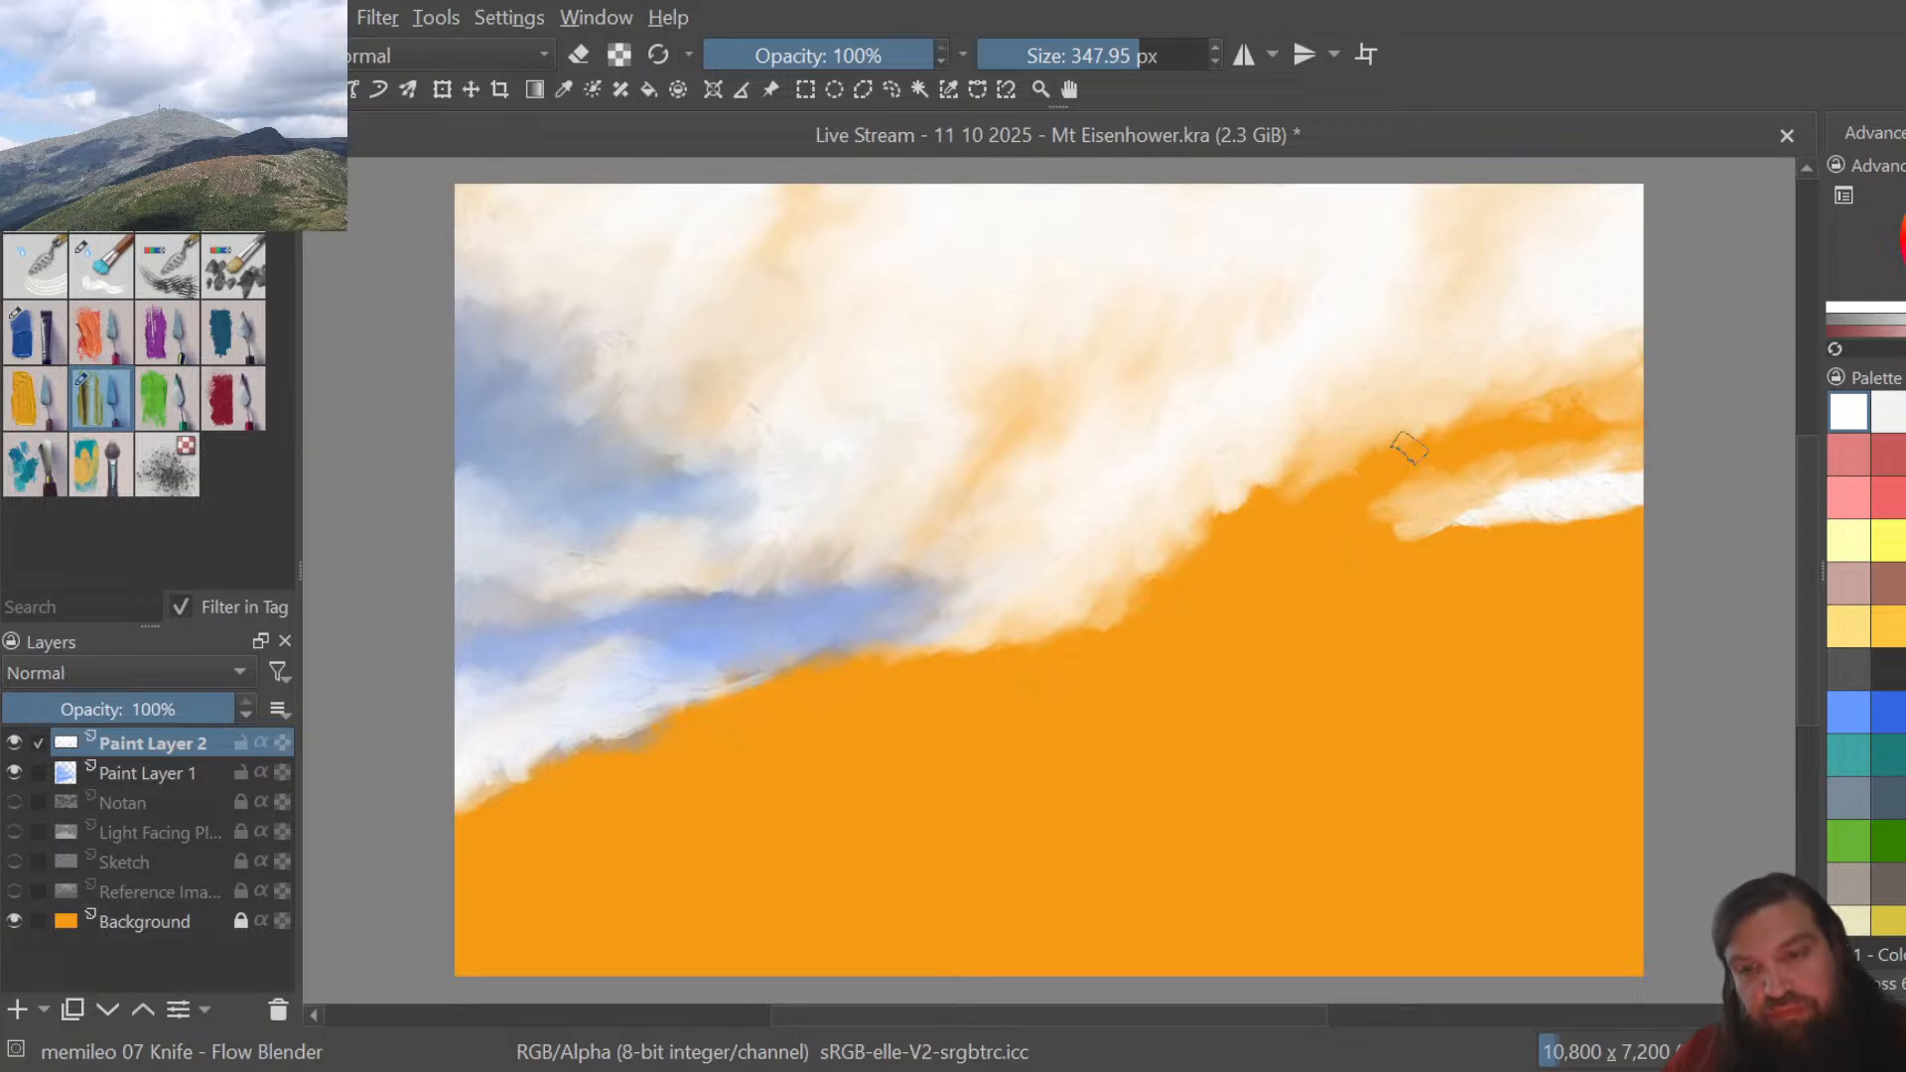
pyautogui.moveTo(1384, 510)
pyautogui.mouseDown()
pyautogui.moveTo(1283, 487)
pyautogui.moveTo(1270, 511)
pyautogui.moveTo(1247, 491)
pyautogui.moveTo(1226, 526)
pyautogui.moveTo(1312, 455)
pyautogui.moveTo(1316, 477)
pyautogui.moveTo(1364, 480)
pyautogui.moveTo(1432, 445)
pyautogui.moveTo(1450, 406)
pyautogui.moveTo(1459, 424)
pyautogui.moveTo(1512, 406)
pyautogui.moveTo(1547, 420)
pyautogui.moveTo(1633, 345)
pyautogui.moveTo(1549, 361)
pyautogui.moveTo(1459, 419)
pyautogui.moveTo(1495, 442)
pyautogui.moveTo(1538, 405)
pyautogui.moveTo(1512, 415)
pyautogui.moveTo(1606, 410)
pyautogui.moveTo(1483, 372)
pyautogui.moveTo(1517, 416)
pyautogui.mouseUp()
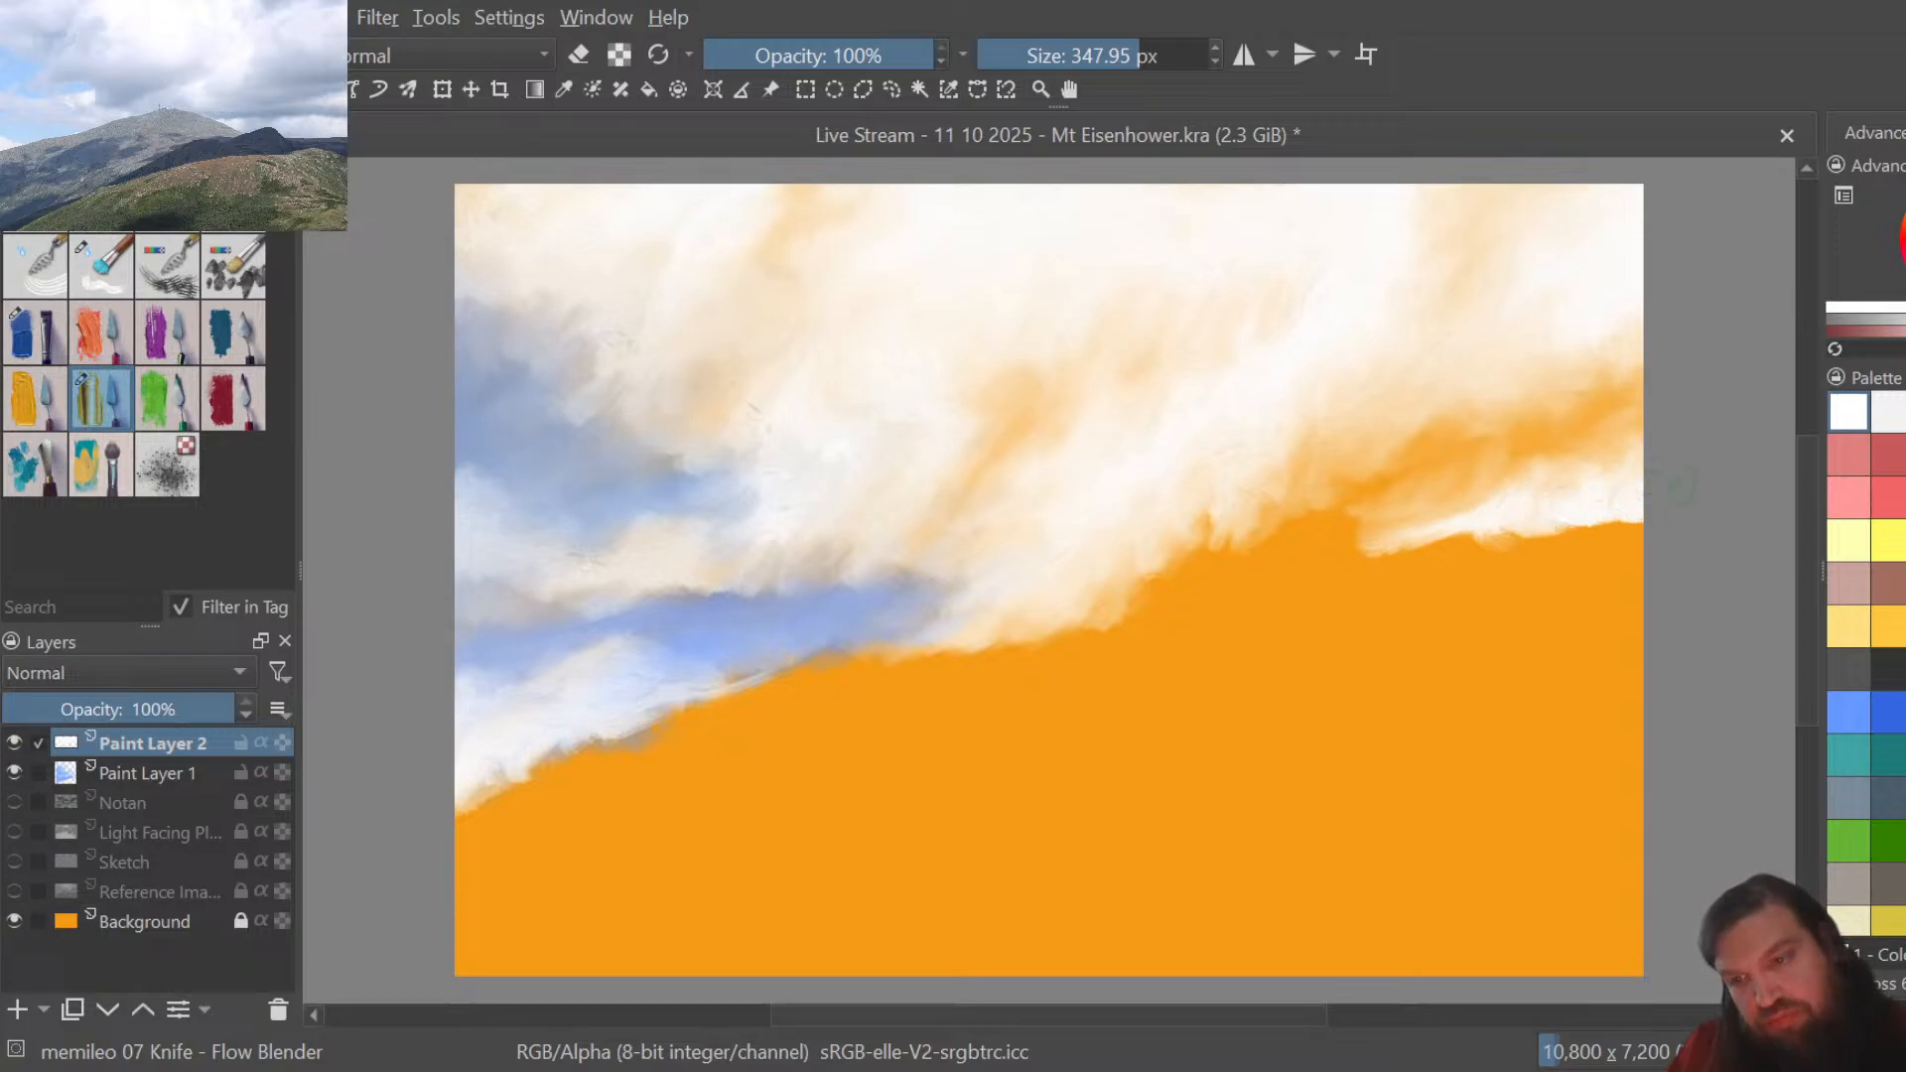
pyautogui.moveTo(1578, 526)
pyautogui.mouseDown()
pyautogui.moveTo(1642, 518)
pyautogui.moveTo(1484, 497)
pyautogui.moveTo(1447, 528)
pyautogui.moveTo(1331, 527)
pyautogui.moveTo(1365, 502)
pyautogui.moveTo(1327, 481)
pyautogui.moveTo(1343, 494)
pyautogui.mouseUp()
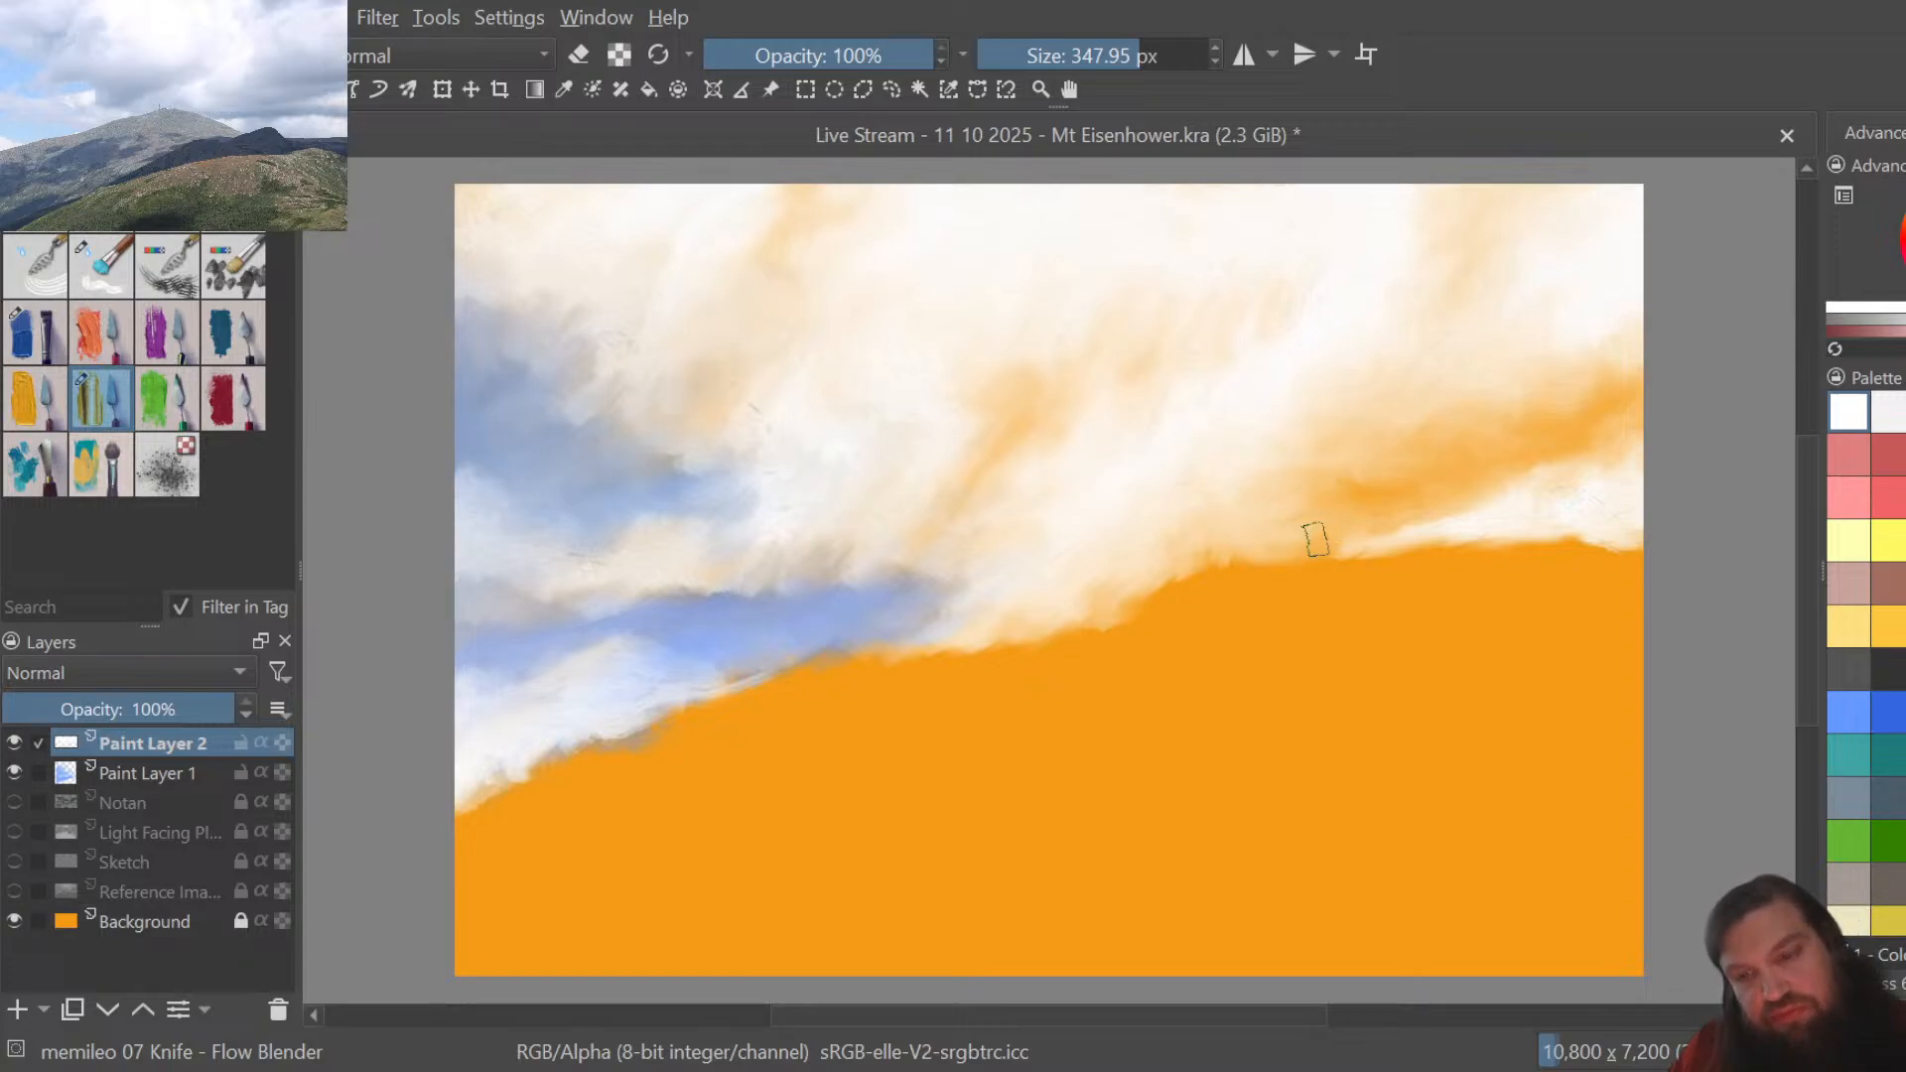
# Pull the underside of the joined clouds further down across the right half, smoothing it into a continuous soft lower edge
pyautogui.moveTo(1331, 532)
pyautogui.mouseDown()
pyautogui.moveTo(1288, 512)
pyautogui.moveTo(1403, 556)
pyautogui.moveTo(1322, 547)
pyautogui.mouseUp()
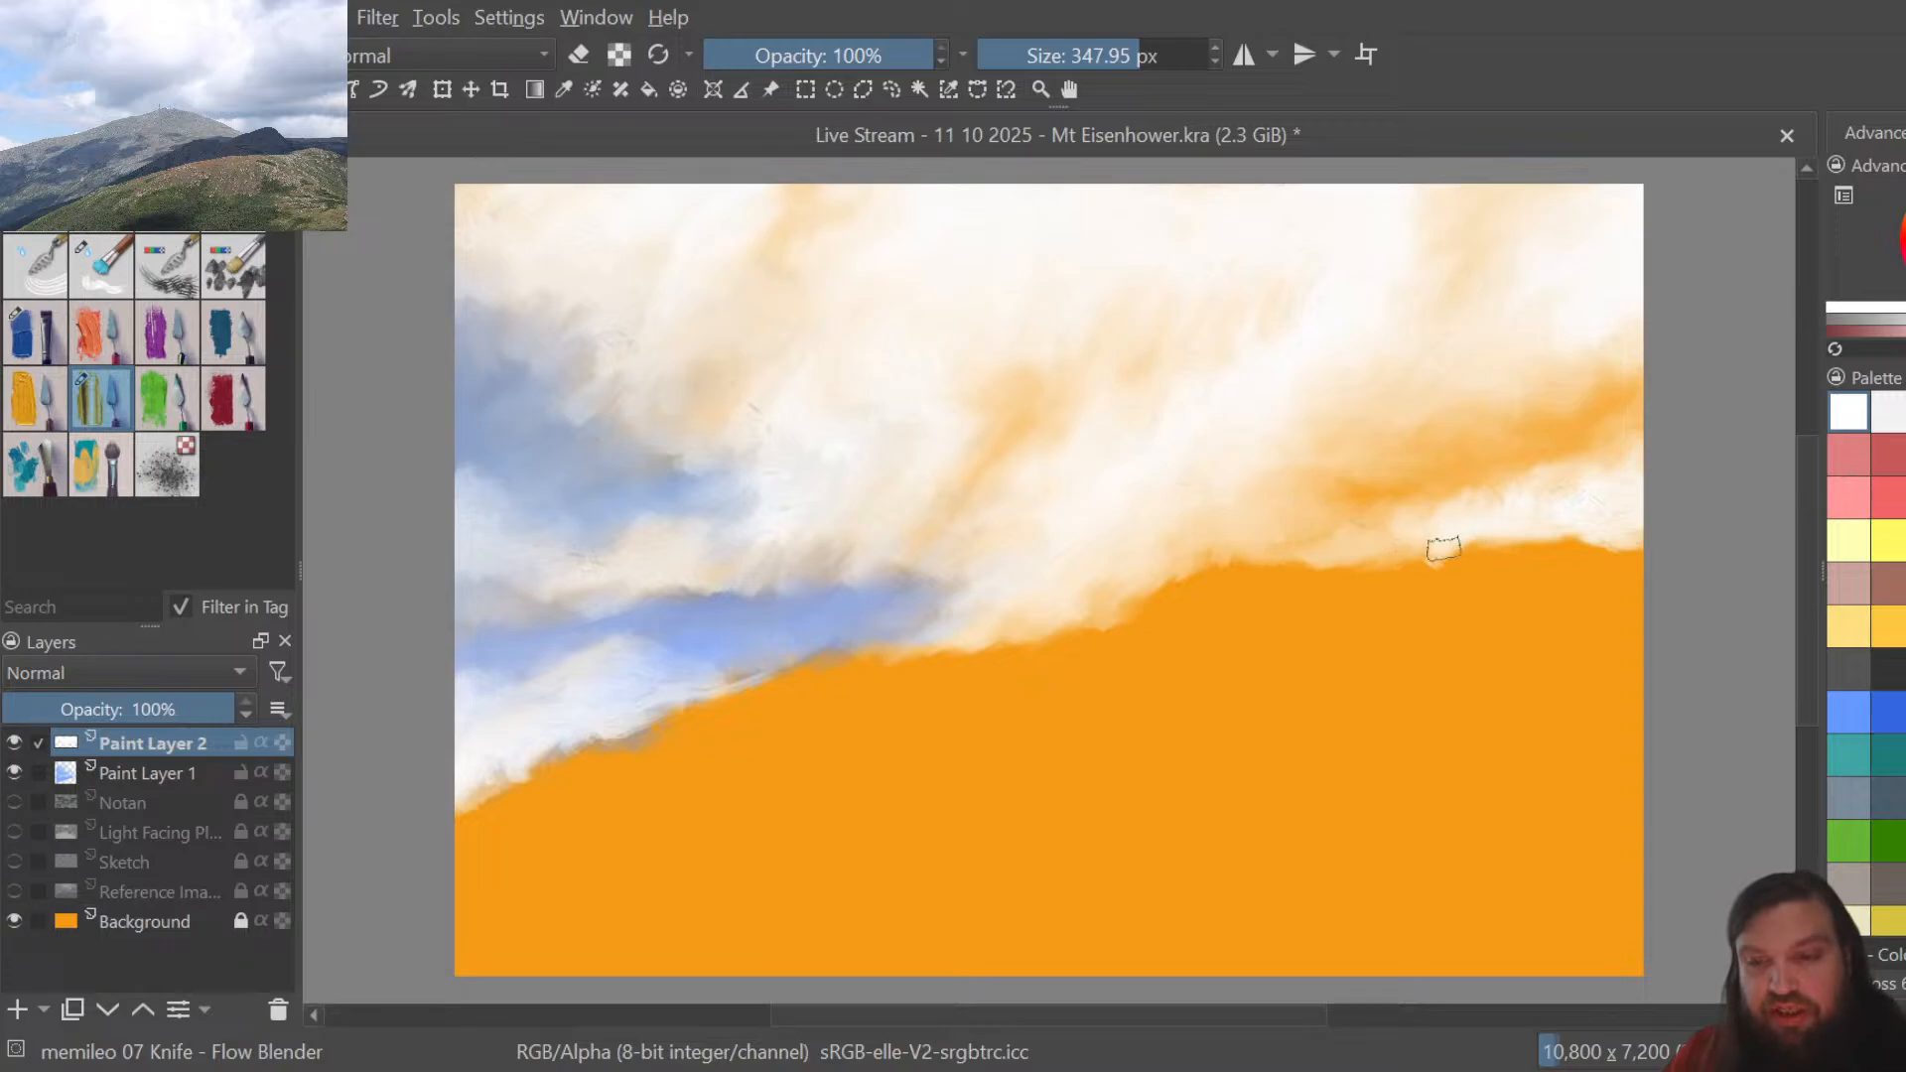
pyautogui.moveTo(1443, 549)
pyautogui.mouseDown()
pyautogui.moveTo(1393, 580)
pyautogui.moveTo(1417, 554)
pyautogui.moveTo(1375, 550)
pyautogui.moveTo(1392, 540)
pyautogui.moveTo(1278, 578)
pyautogui.moveTo(1264, 542)
pyautogui.moveTo(1178, 583)
pyautogui.moveTo(1228, 588)
pyautogui.mouseUp()
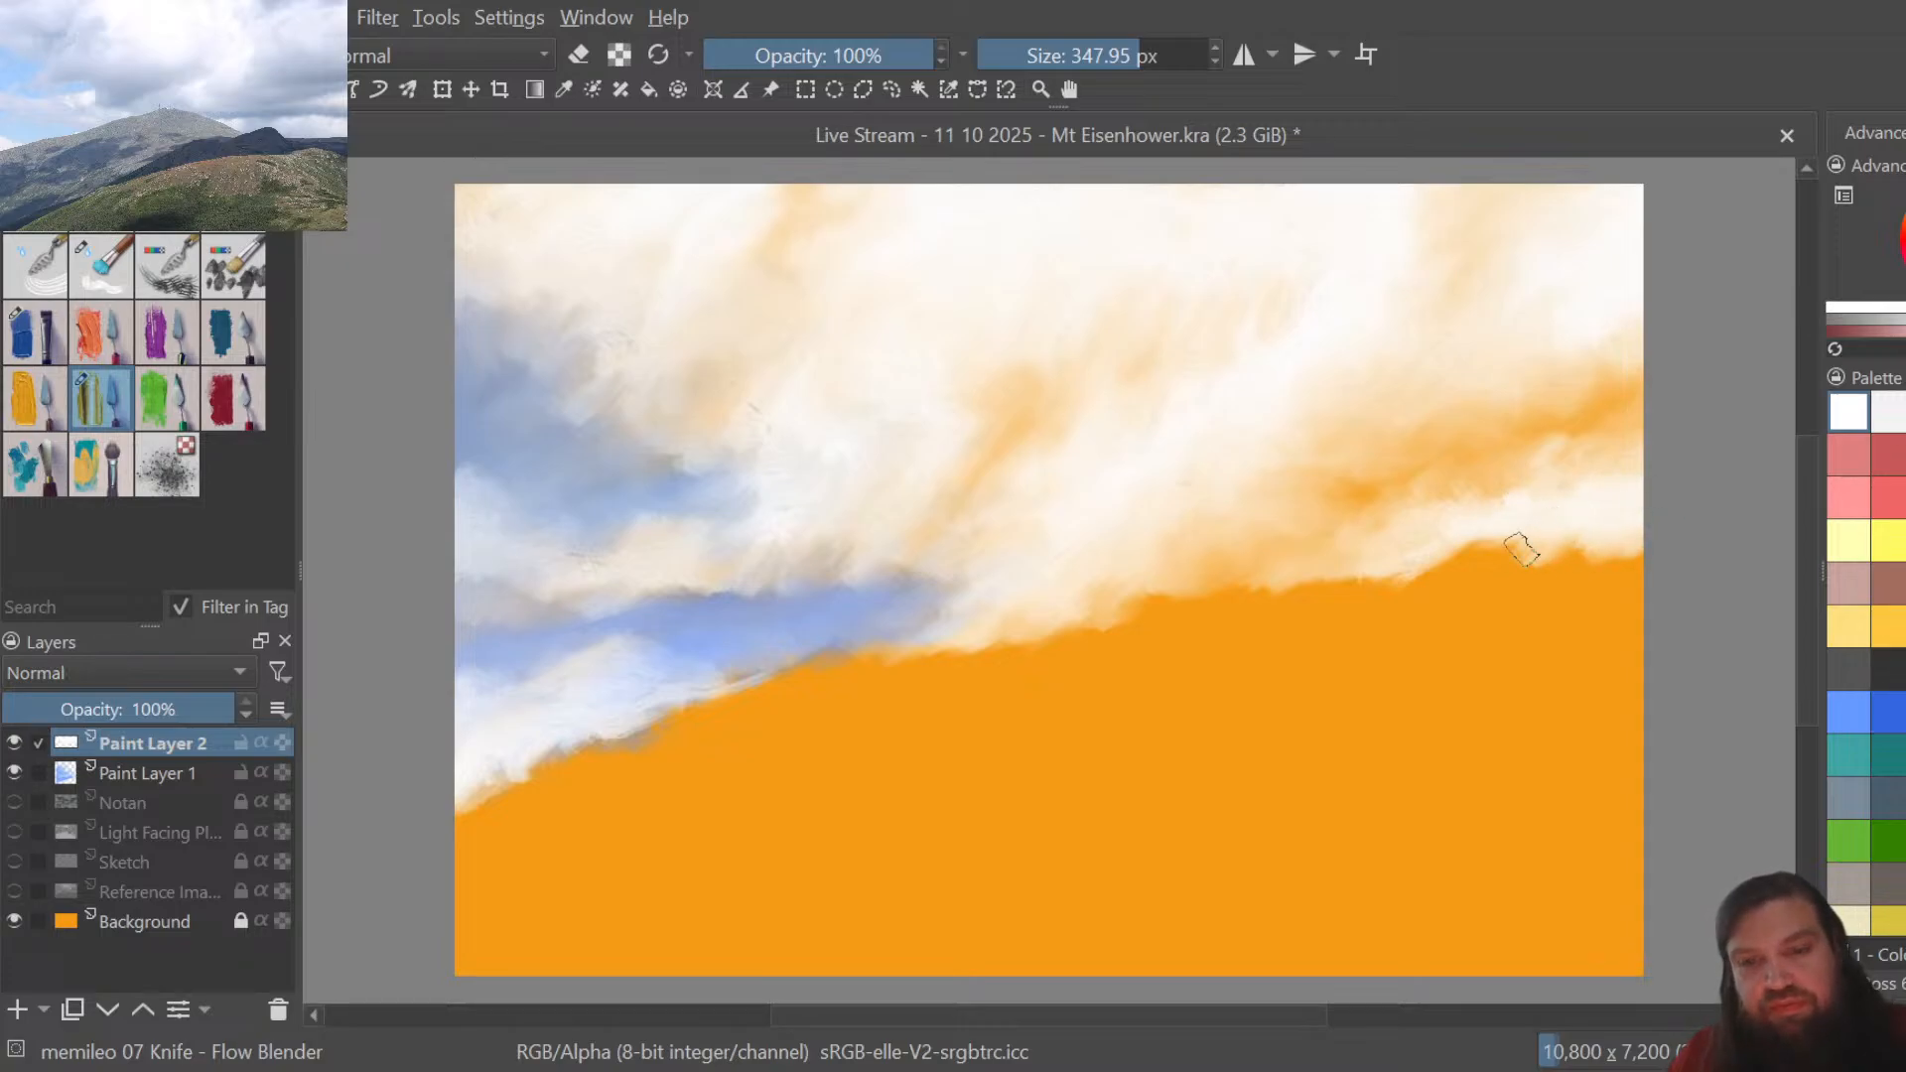
pyautogui.moveTo(1520, 549)
pyautogui.mouseDown()
pyautogui.moveTo(1456, 552)
pyautogui.moveTo(1513, 517)
pyautogui.mouseUp()
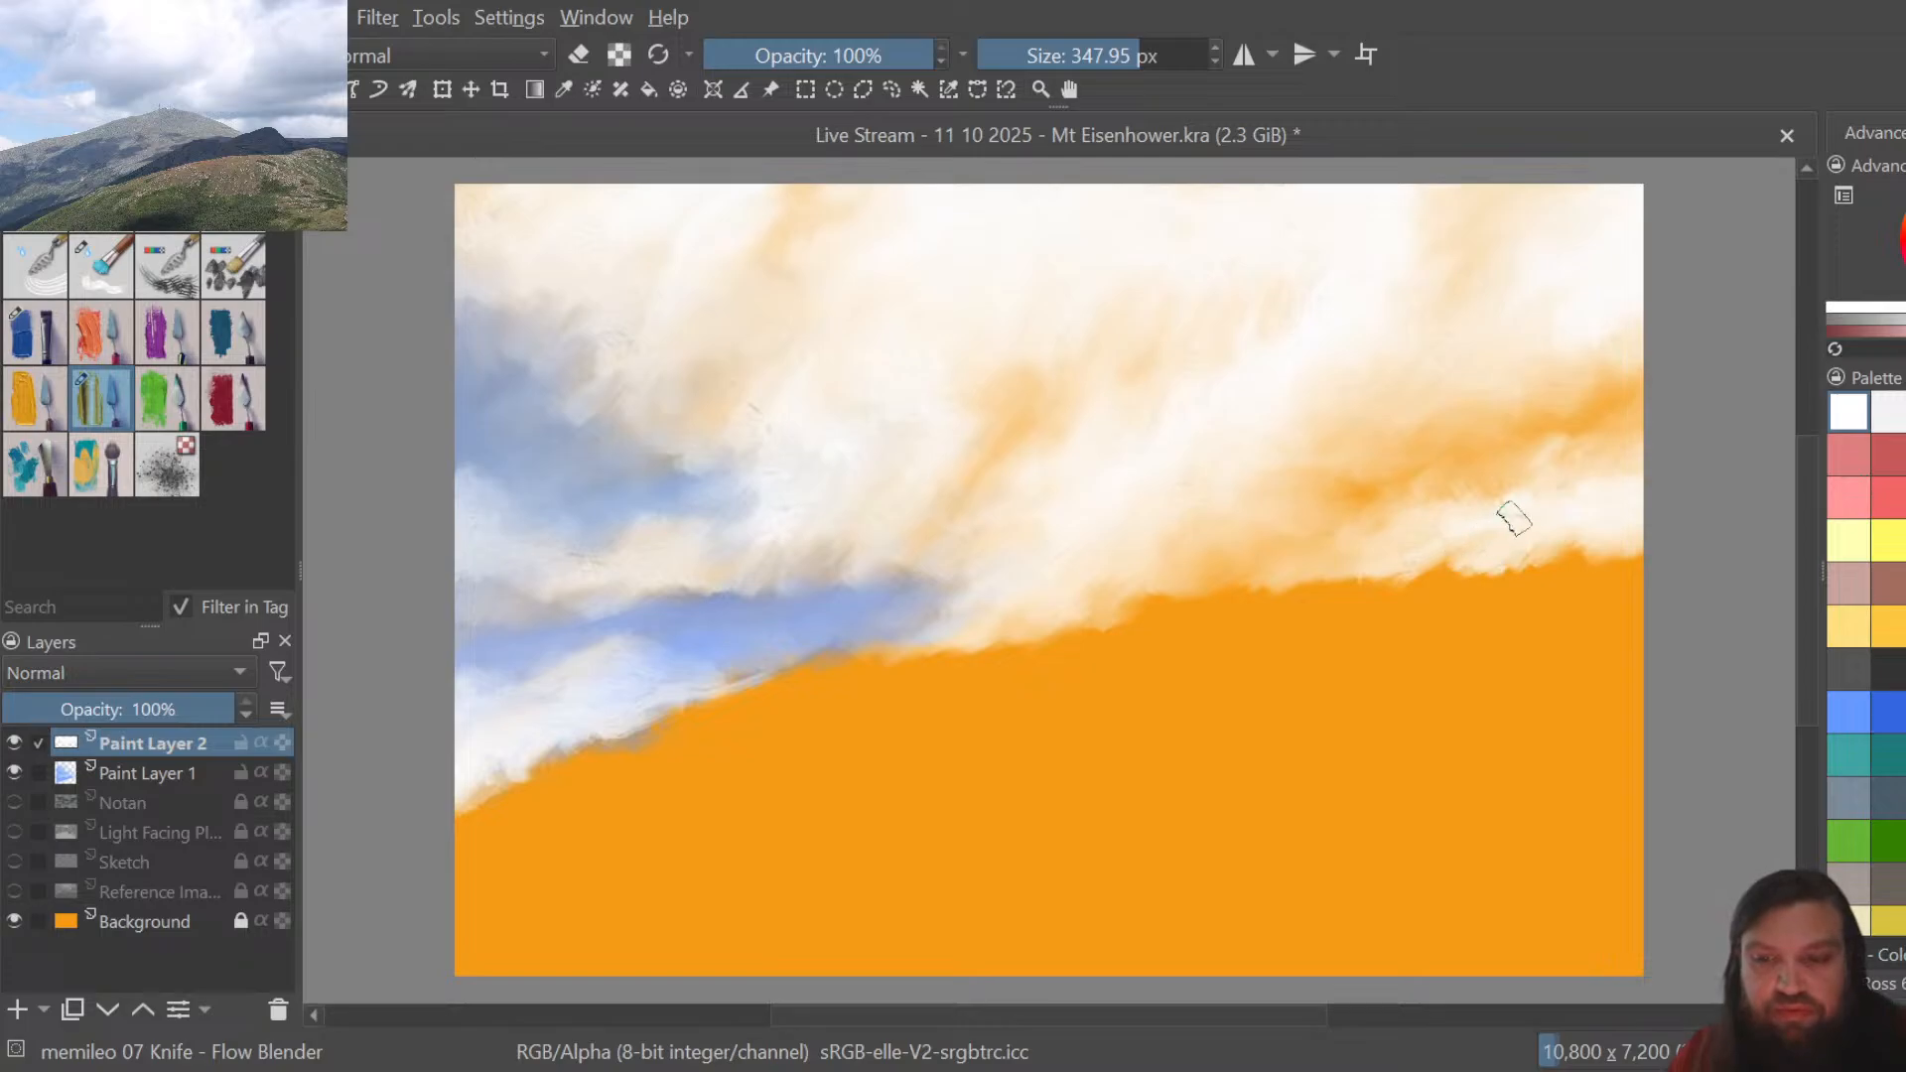
pyautogui.moveTo(1420, 561); pyautogui.dragTo(1519, 548)
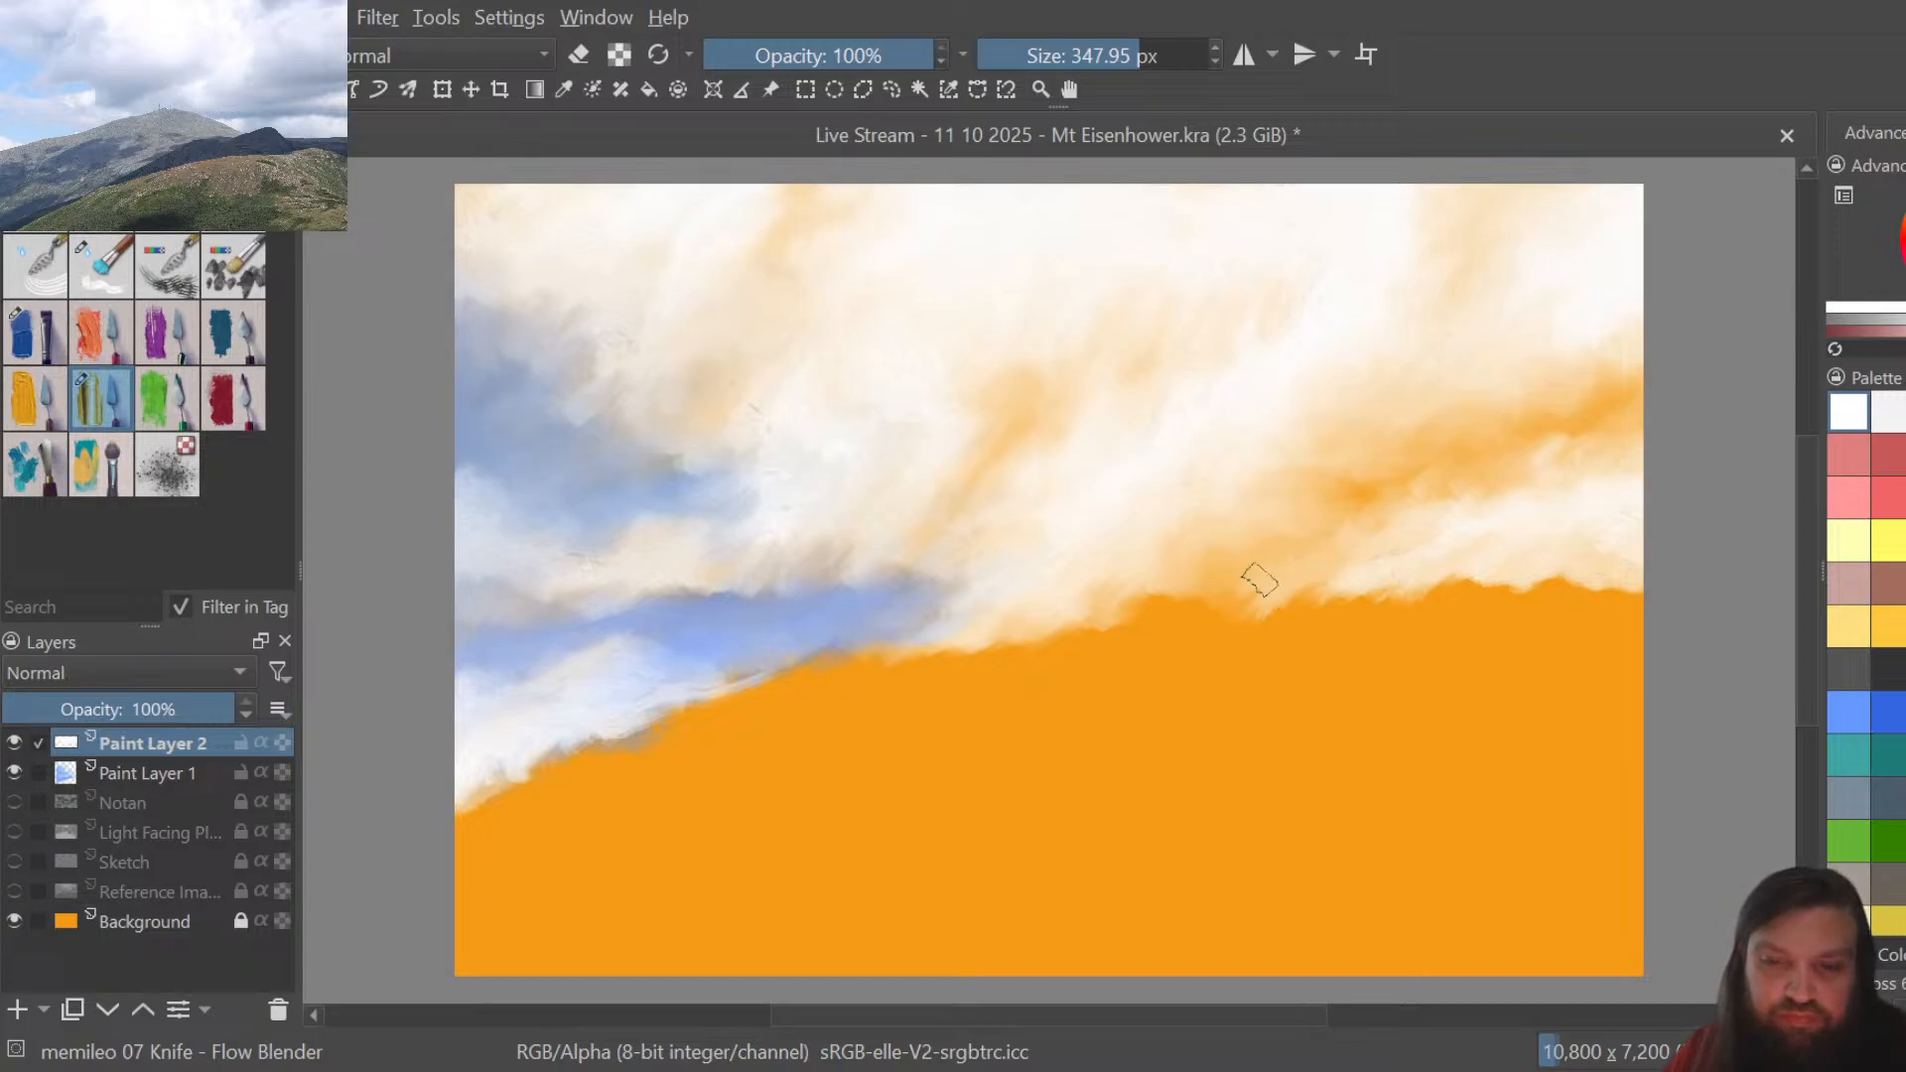
pyautogui.moveTo(1258, 579)
pyautogui.mouseDown()
pyautogui.moveTo(1304, 593)
pyautogui.moveTo(1273, 621)
pyautogui.moveTo(1391, 569)
pyautogui.moveTo(1345, 530)
pyautogui.moveTo(1291, 572)
pyautogui.moveTo(1302, 587)
pyautogui.moveTo(1412, 571)
pyautogui.moveTo(1212, 619)
pyautogui.moveTo(1179, 573)
pyautogui.moveTo(1144, 615)
pyautogui.moveTo(1084, 598)
pyautogui.moveTo(1062, 647)
pyautogui.moveTo(1039, 641)
pyautogui.moveTo(1116, 601)
pyautogui.moveTo(1157, 603)
pyautogui.moveTo(1155, 631)
pyautogui.moveTo(1197, 619)
pyautogui.moveTo(1178, 630)
pyautogui.moveTo(1188, 597)
pyautogui.moveTo(1298, 586)
pyautogui.moveTo(1230, 625)
pyautogui.moveTo(1258, 629)
pyautogui.moveTo(1319, 619)
pyautogui.moveTo(1361, 585)
pyautogui.moveTo(1299, 615)
pyautogui.moveTo(1364, 576)
pyautogui.moveTo(1477, 590)
pyautogui.mouseUp()
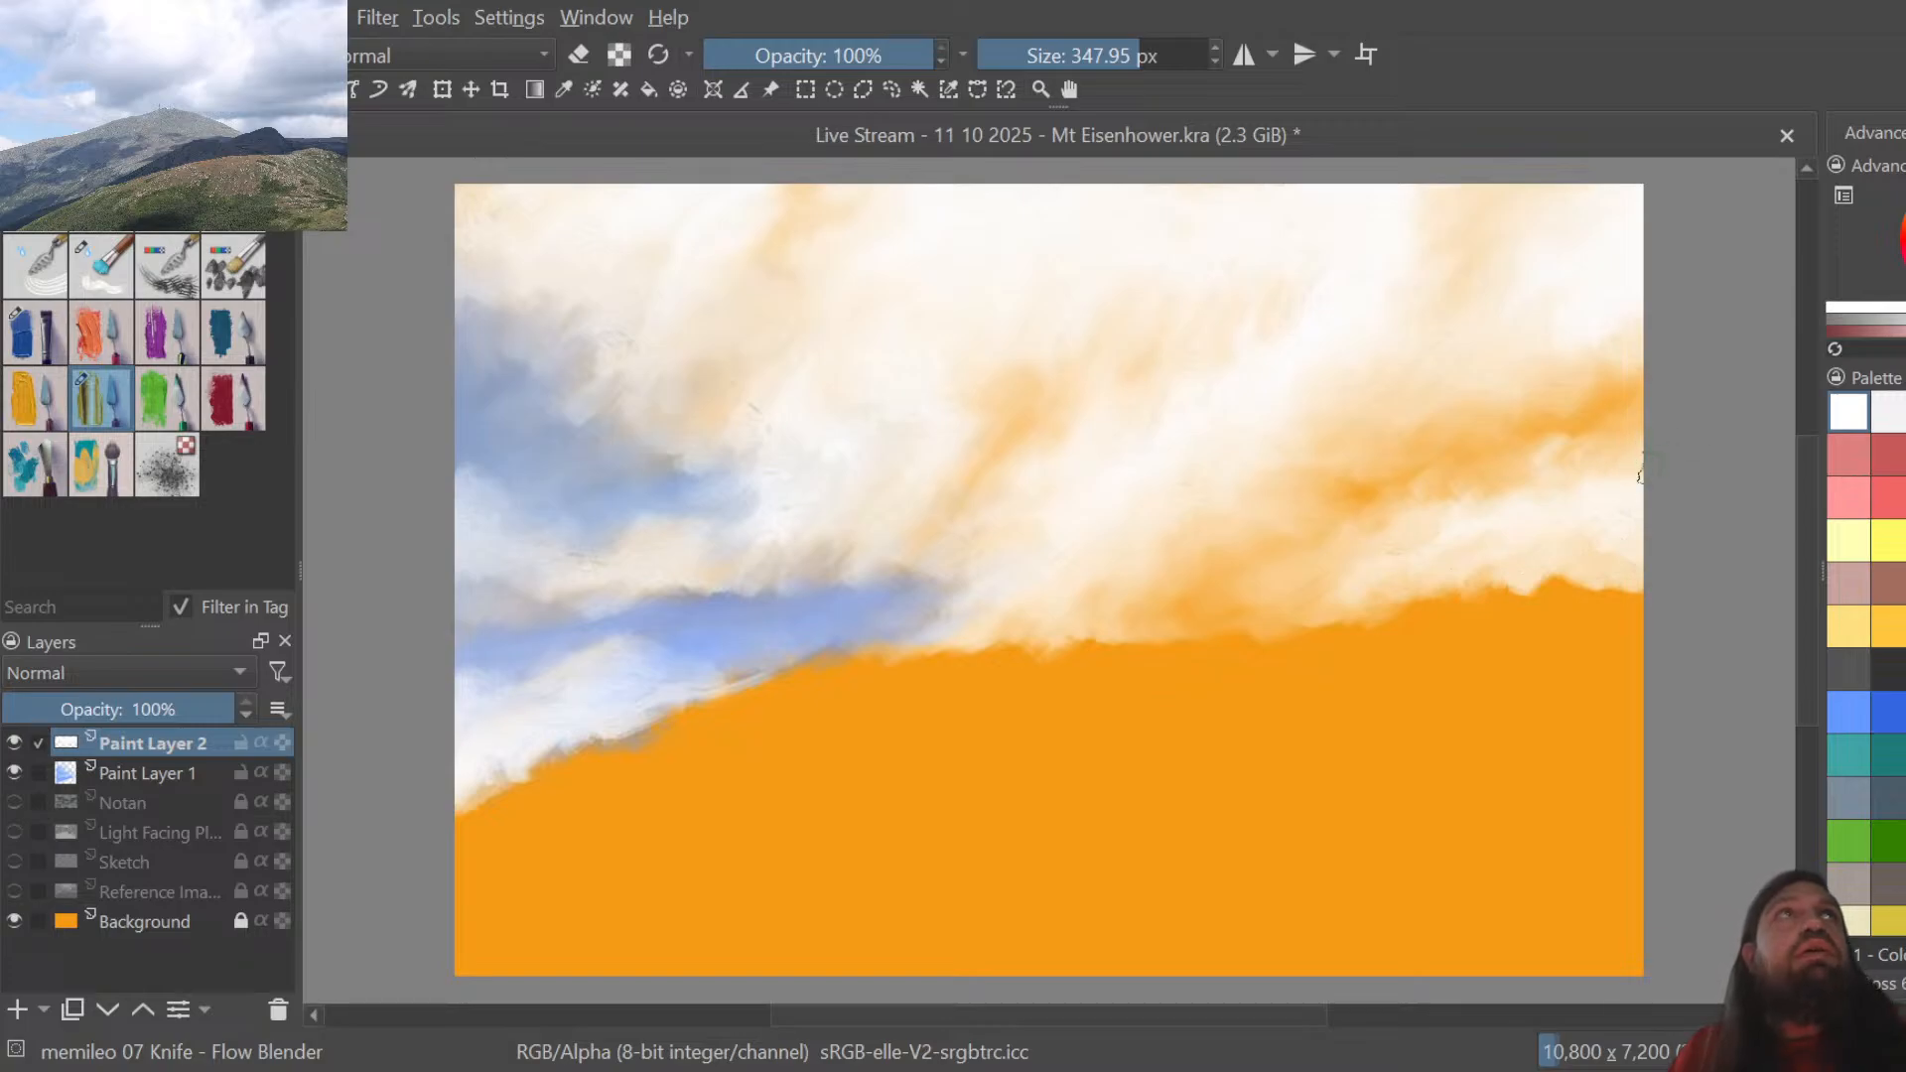
# Show the Sketch layer and pull the clouds down to the distant ridge on the right, smoothing the horizon with horizontal strokes
pyautogui.click(16, 861)
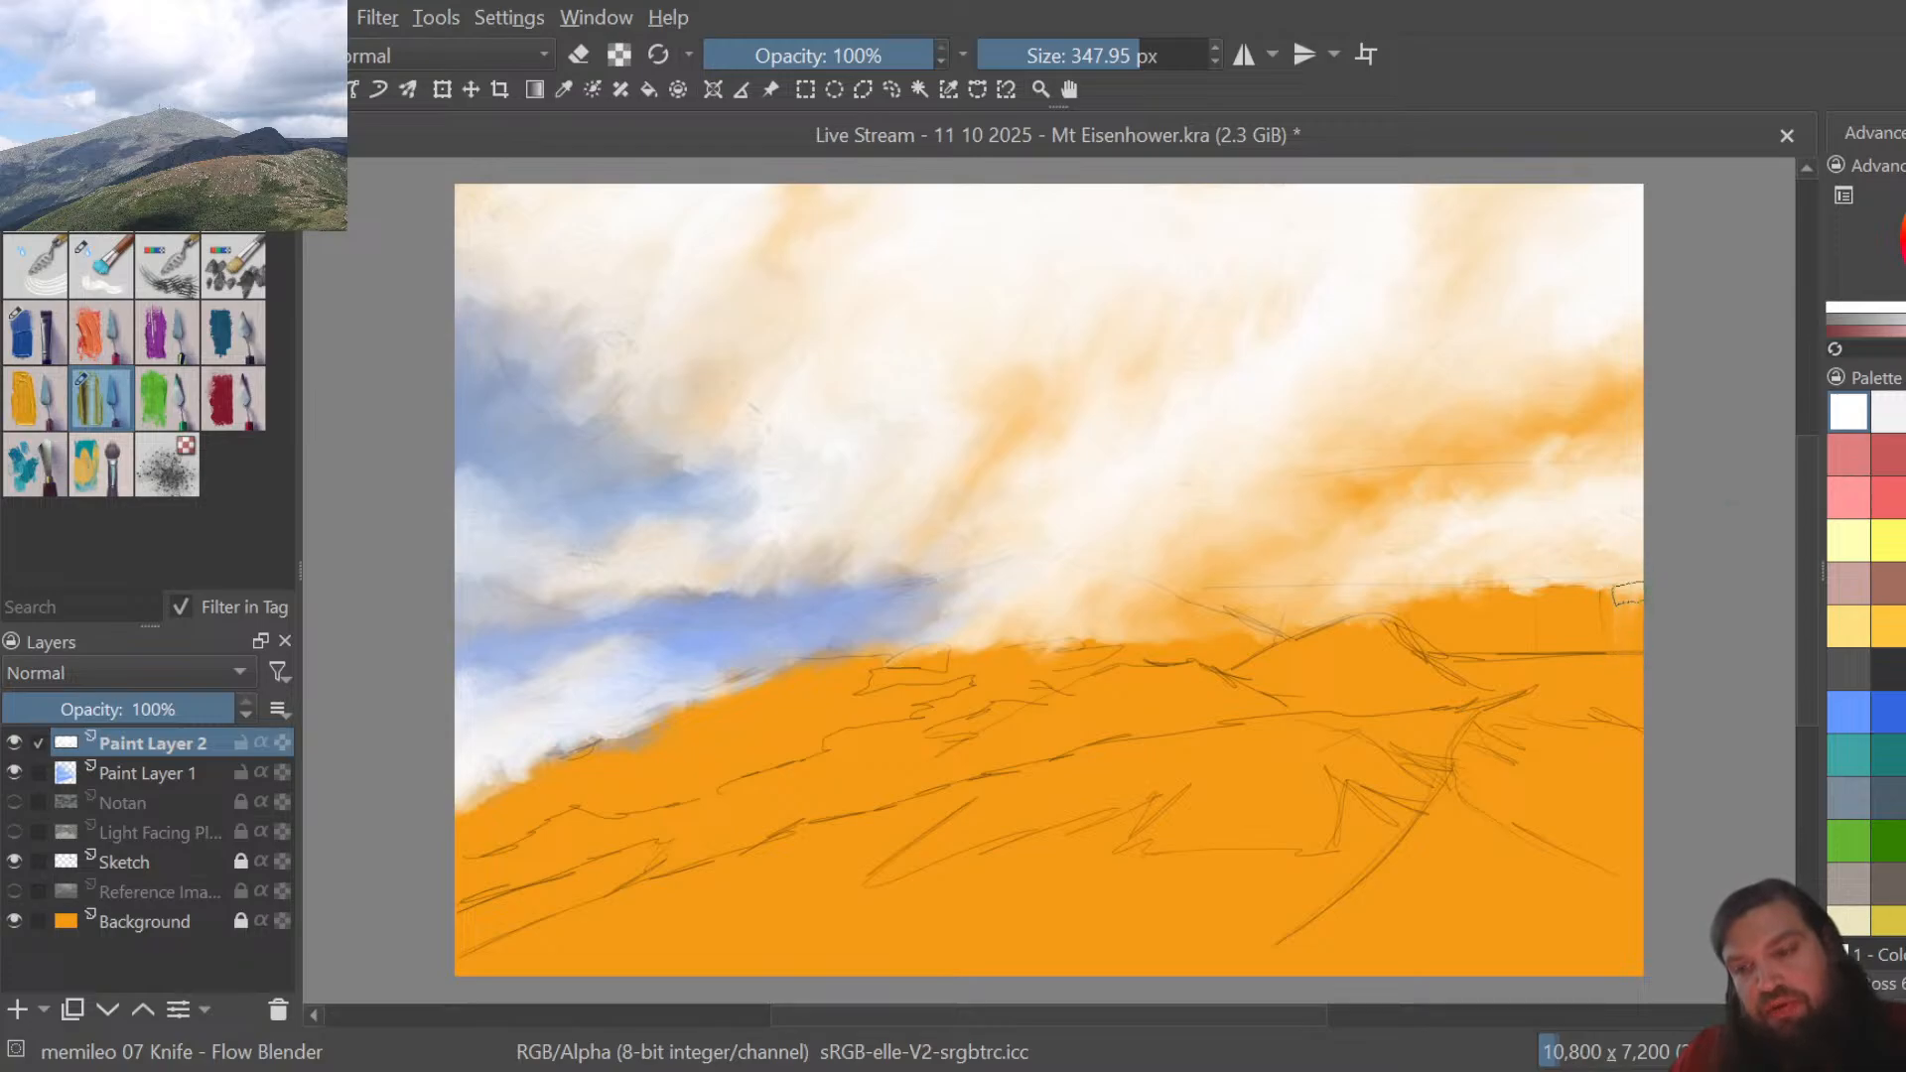
pyautogui.moveTo(1626, 593)
pyautogui.mouseDown()
pyautogui.moveTo(1596, 652)
pyautogui.moveTo(1609, 574)
pyautogui.moveTo(1612, 663)
pyautogui.moveTo(1585, 579)
pyautogui.moveTo(1575, 677)
pyautogui.moveTo(1573, 590)
pyautogui.moveTo(1587, 671)
pyautogui.moveTo(1610, 584)
pyautogui.mouseUp()
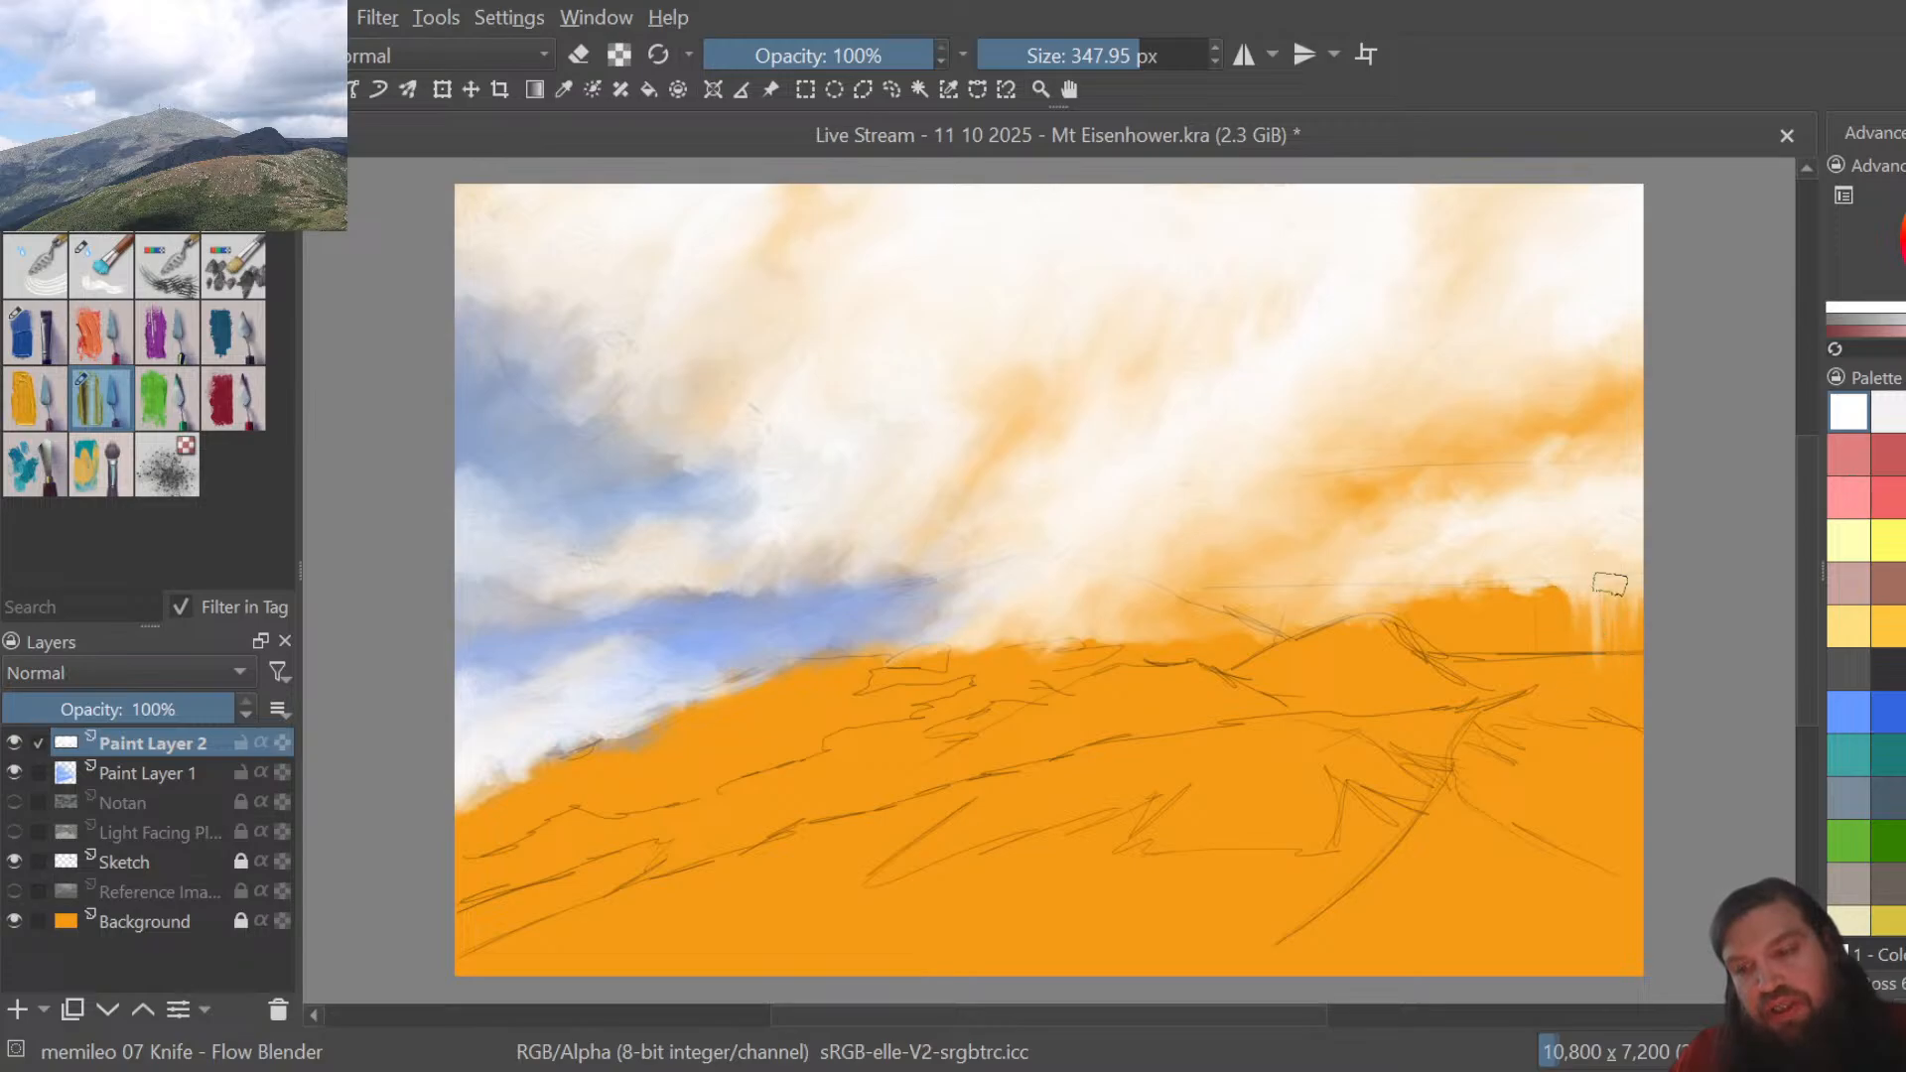
pyautogui.moveTo(1635, 650)
pyautogui.mouseDown()
pyautogui.moveTo(1578, 578)
pyautogui.moveTo(1569, 668)
pyautogui.moveTo(1546, 584)
pyautogui.moveTo(1543, 666)
pyautogui.moveTo(1531, 590)
pyautogui.moveTo(1521, 648)
pyautogui.moveTo(1506, 579)
pyautogui.moveTo(1504, 641)
pyautogui.moveTo(1481, 581)
pyautogui.moveTo(1462, 643)
pyautogui.moveTo(1429, 660)
pyautogui.moveTo(1407, 580)
pyautogui.moveTo(1310, 631)
pyautogui.mouseUp()
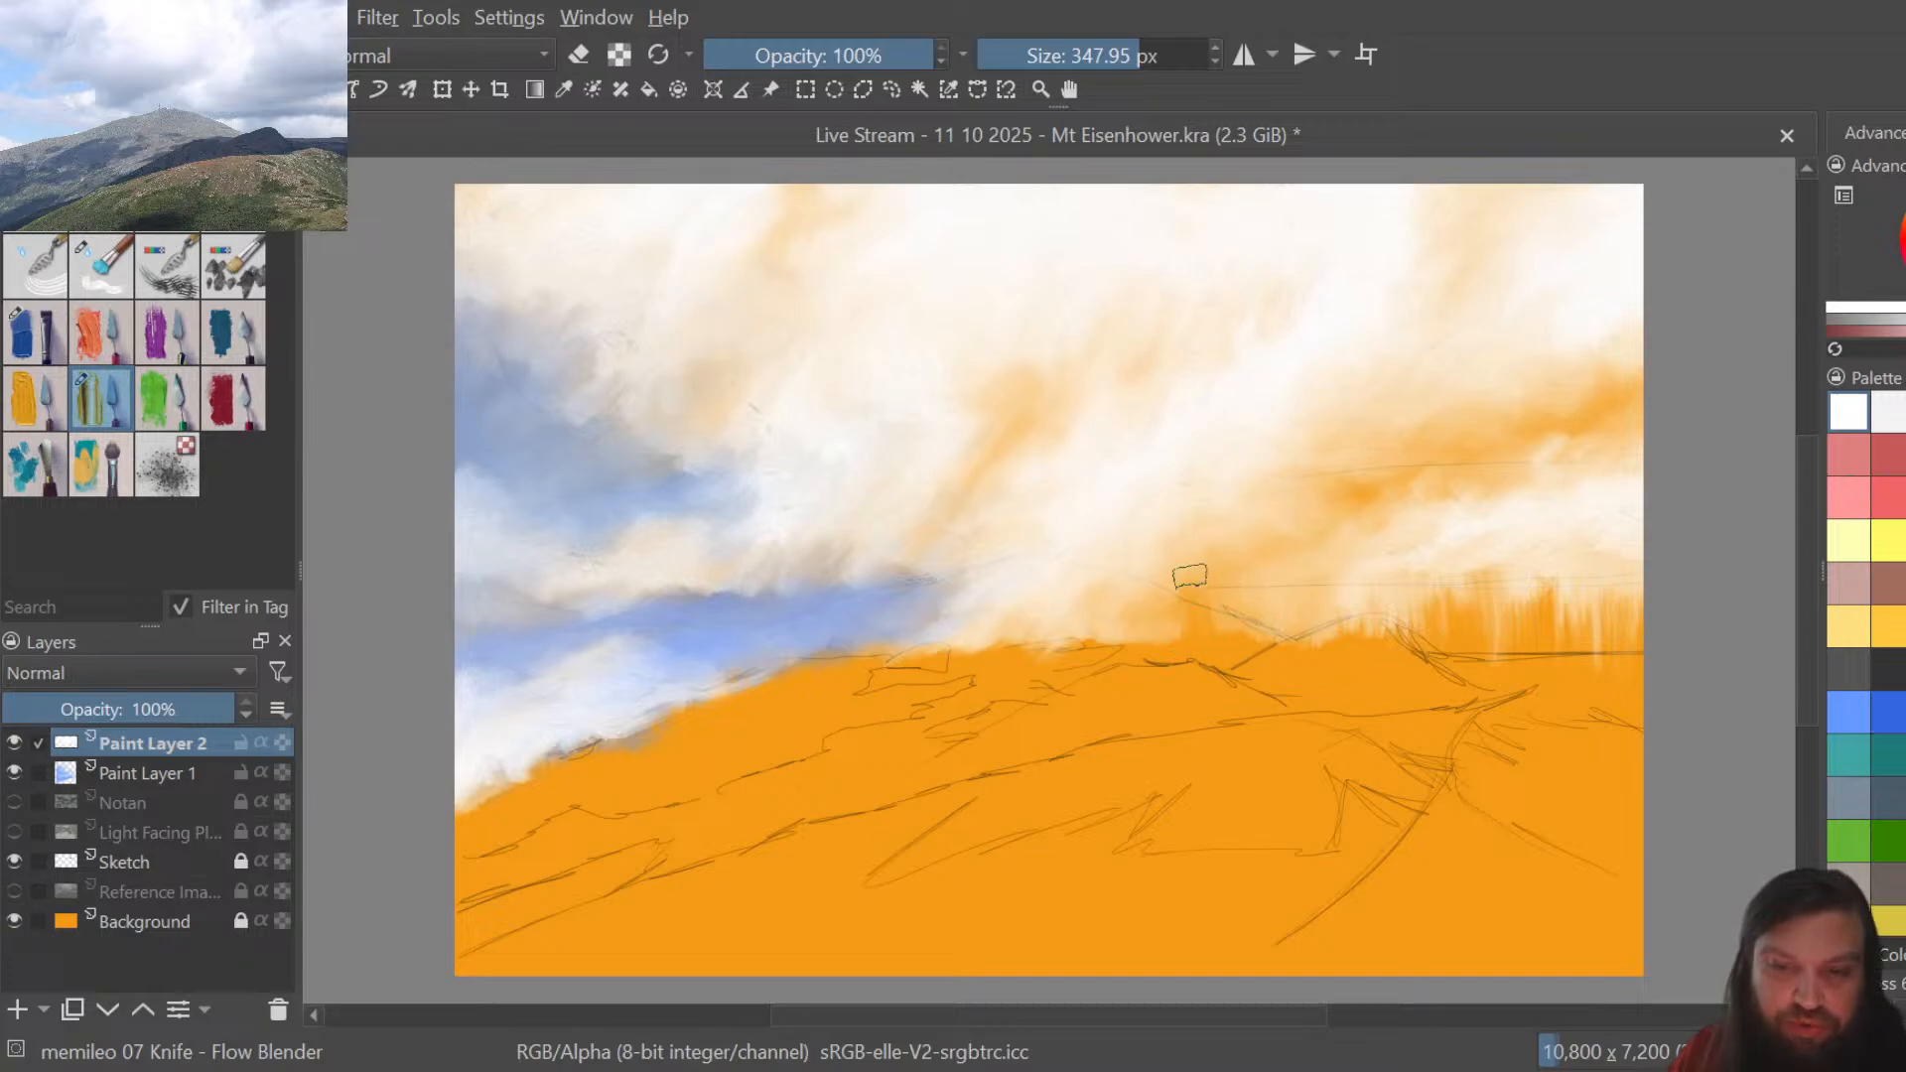
pyautogui.moveTo(1219, 635)
pyautogui.mouseDown()
pyautogui.moveTo(1270, 590)
pyautogui.moveTo(1270, 621)
pyautogui.moveTo(1305, 636)
pyautogui.moveTo(1278, 657)
pyautogui.moveTo(1268, 620)
pyautogui.moveTo(1219, 587)
pyautogui.moveTo(1267, 623)
pyautogui.moveTo(1303, 586)
pyautogui.moveTo(1343, 583)
pyautogui.moveTo(1348, 617)
pyautogui.moveTo(1338, 598)
pyautogui.moveTo(1365, 576)
pyautogui.moveTo(1418, 630)
pyautogui.moveTo(1531, 655)
pyautogui.moveTo(1630, 553)
pyautogui.mouseUp()
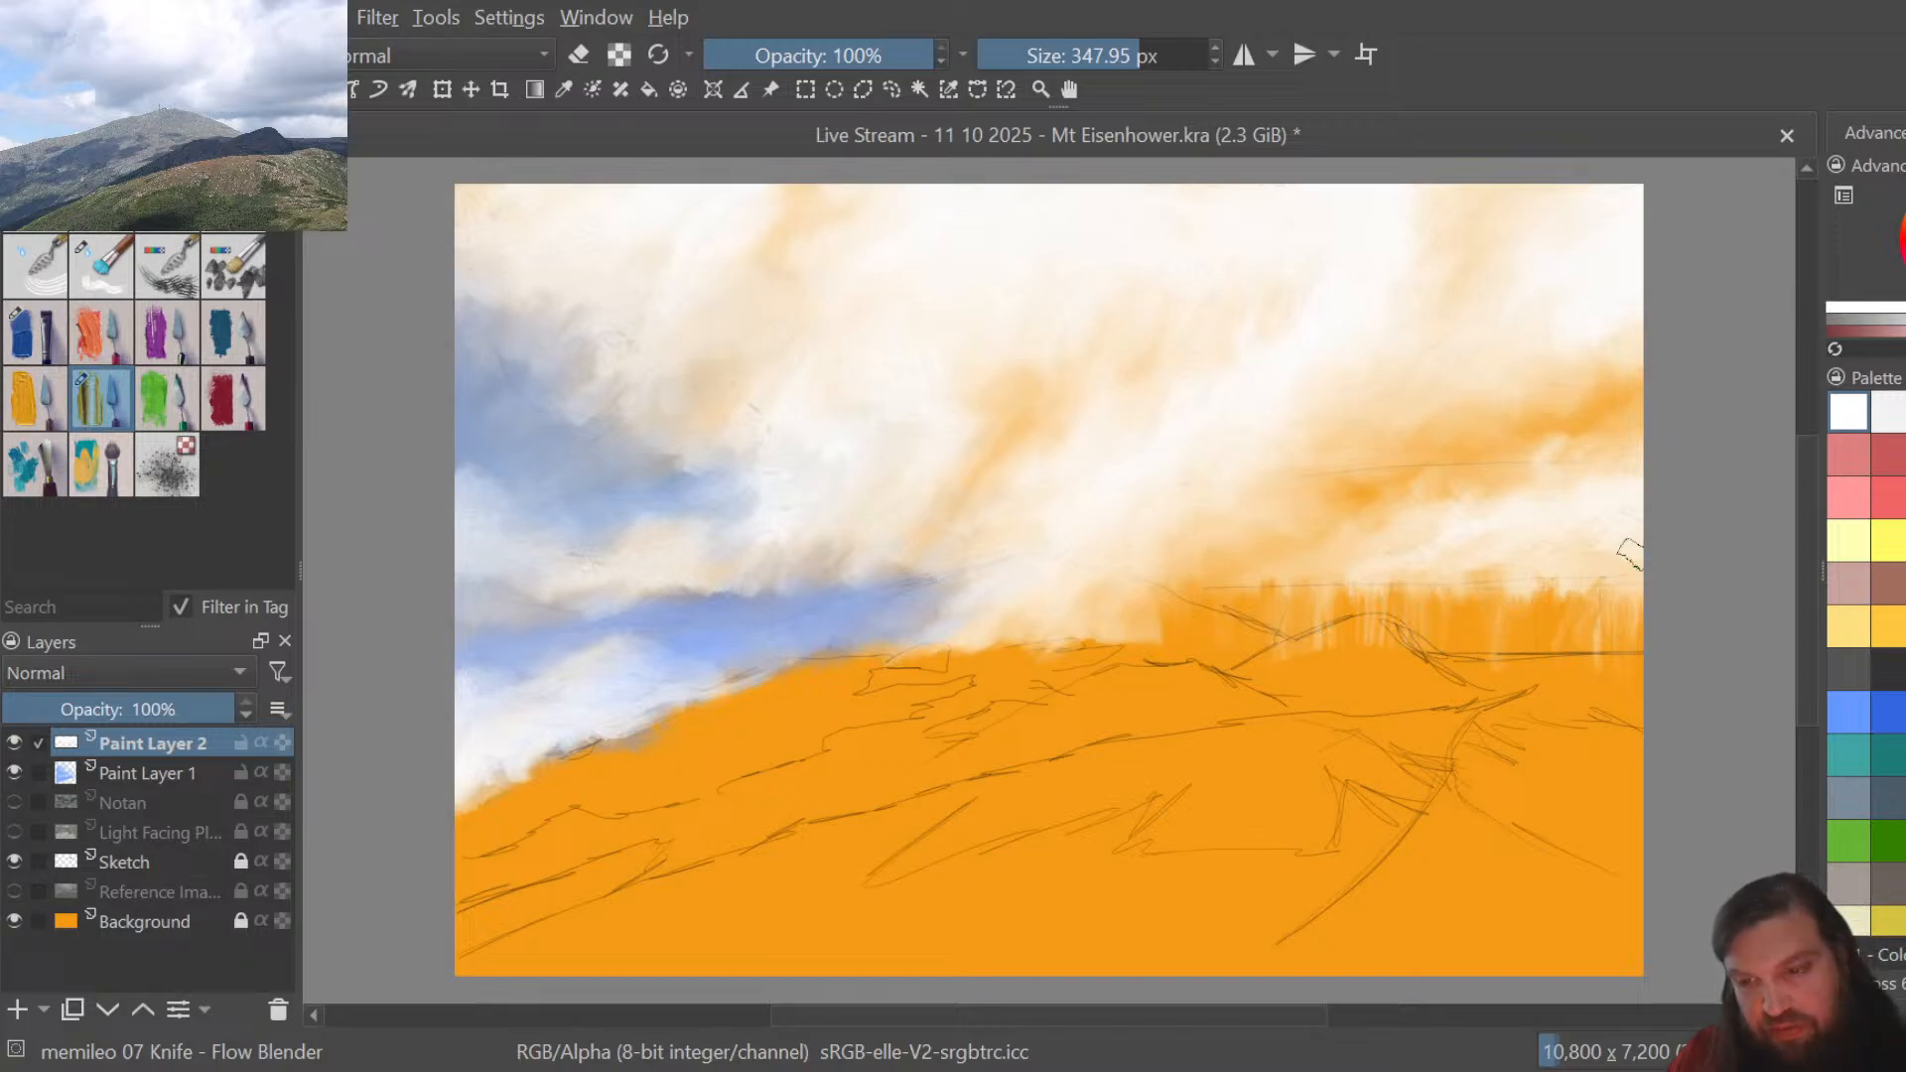
pyautogui.moveTo(1307, 591)
pyautogui.mouseDown()
pyautogui.moveTo(1379, 591)
pyautogui.moveTo(1325, 601)
pyautogui.mouseUp()
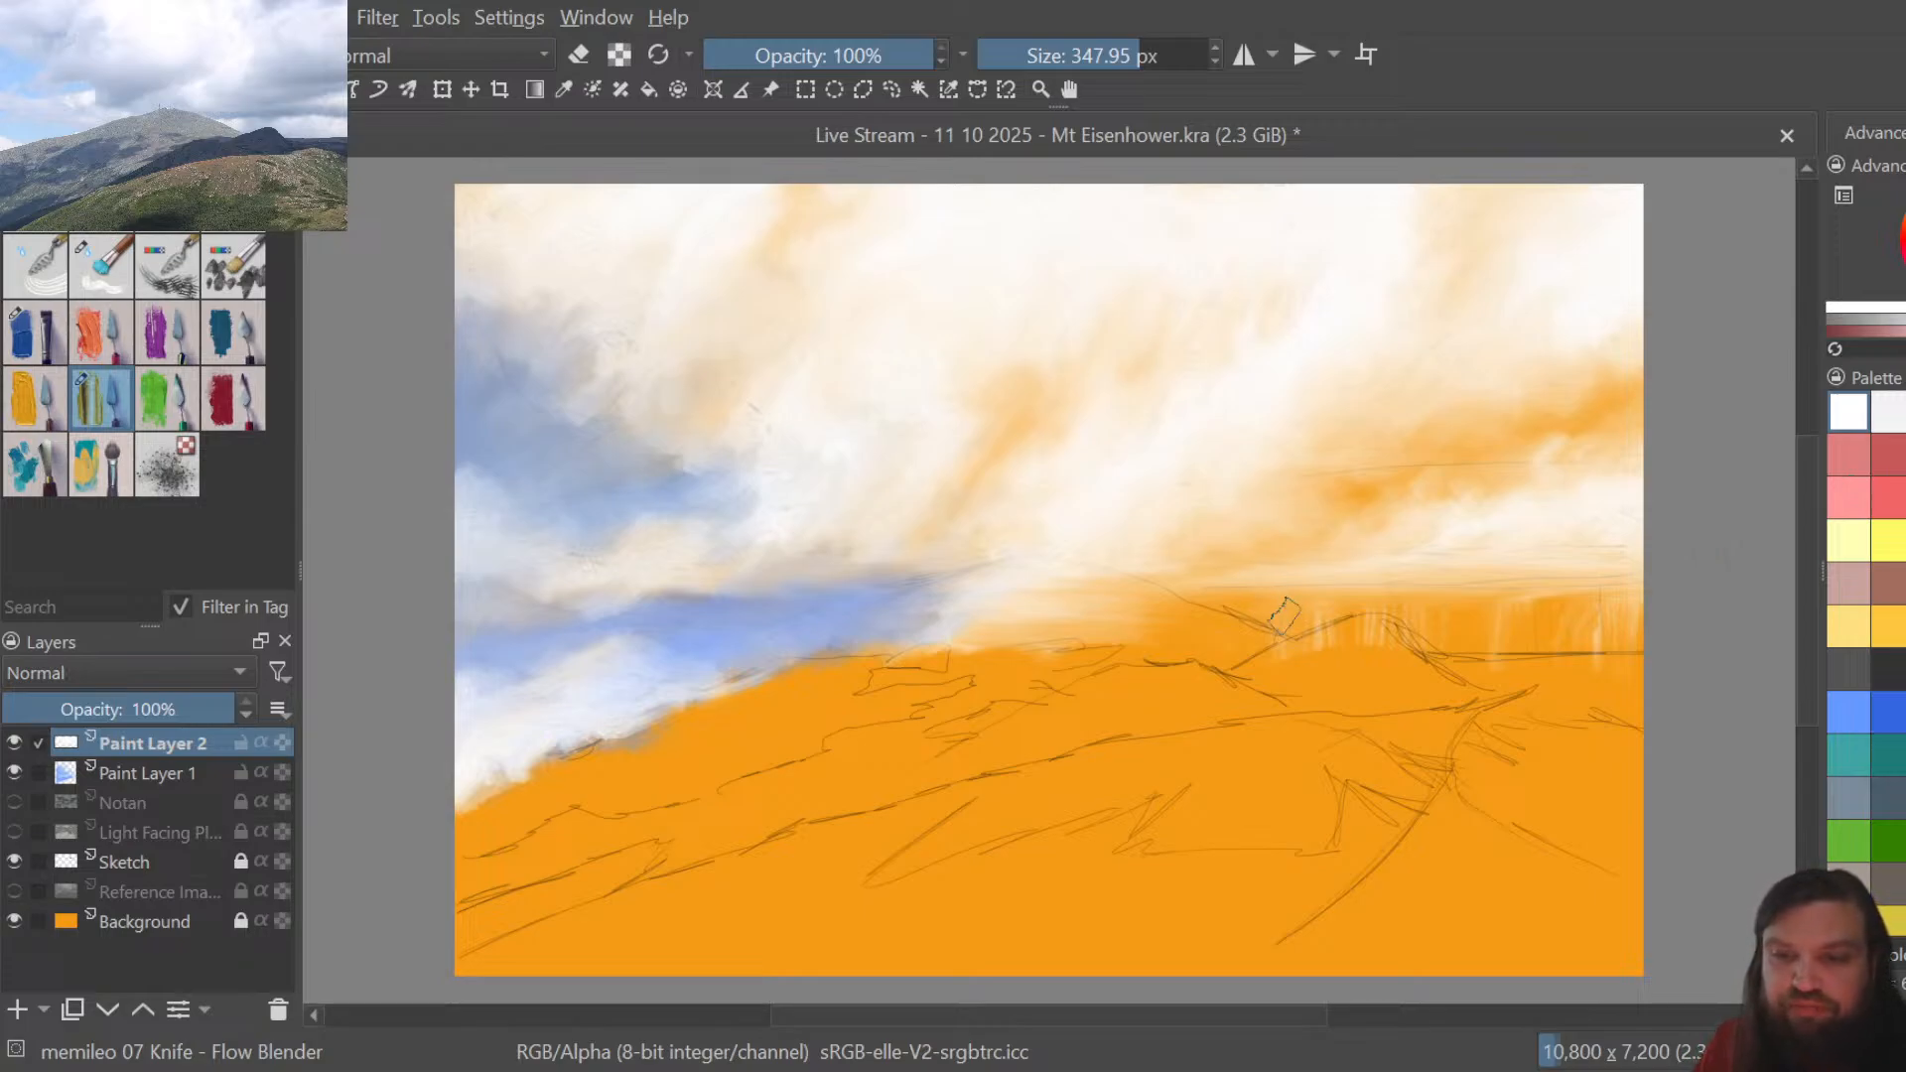
# Add a paint layer beneath Paint Layer 2 and paint a slightly darkened white Flat Tip band above the distant ridge on the right
pyautogui.click(17, 1009)
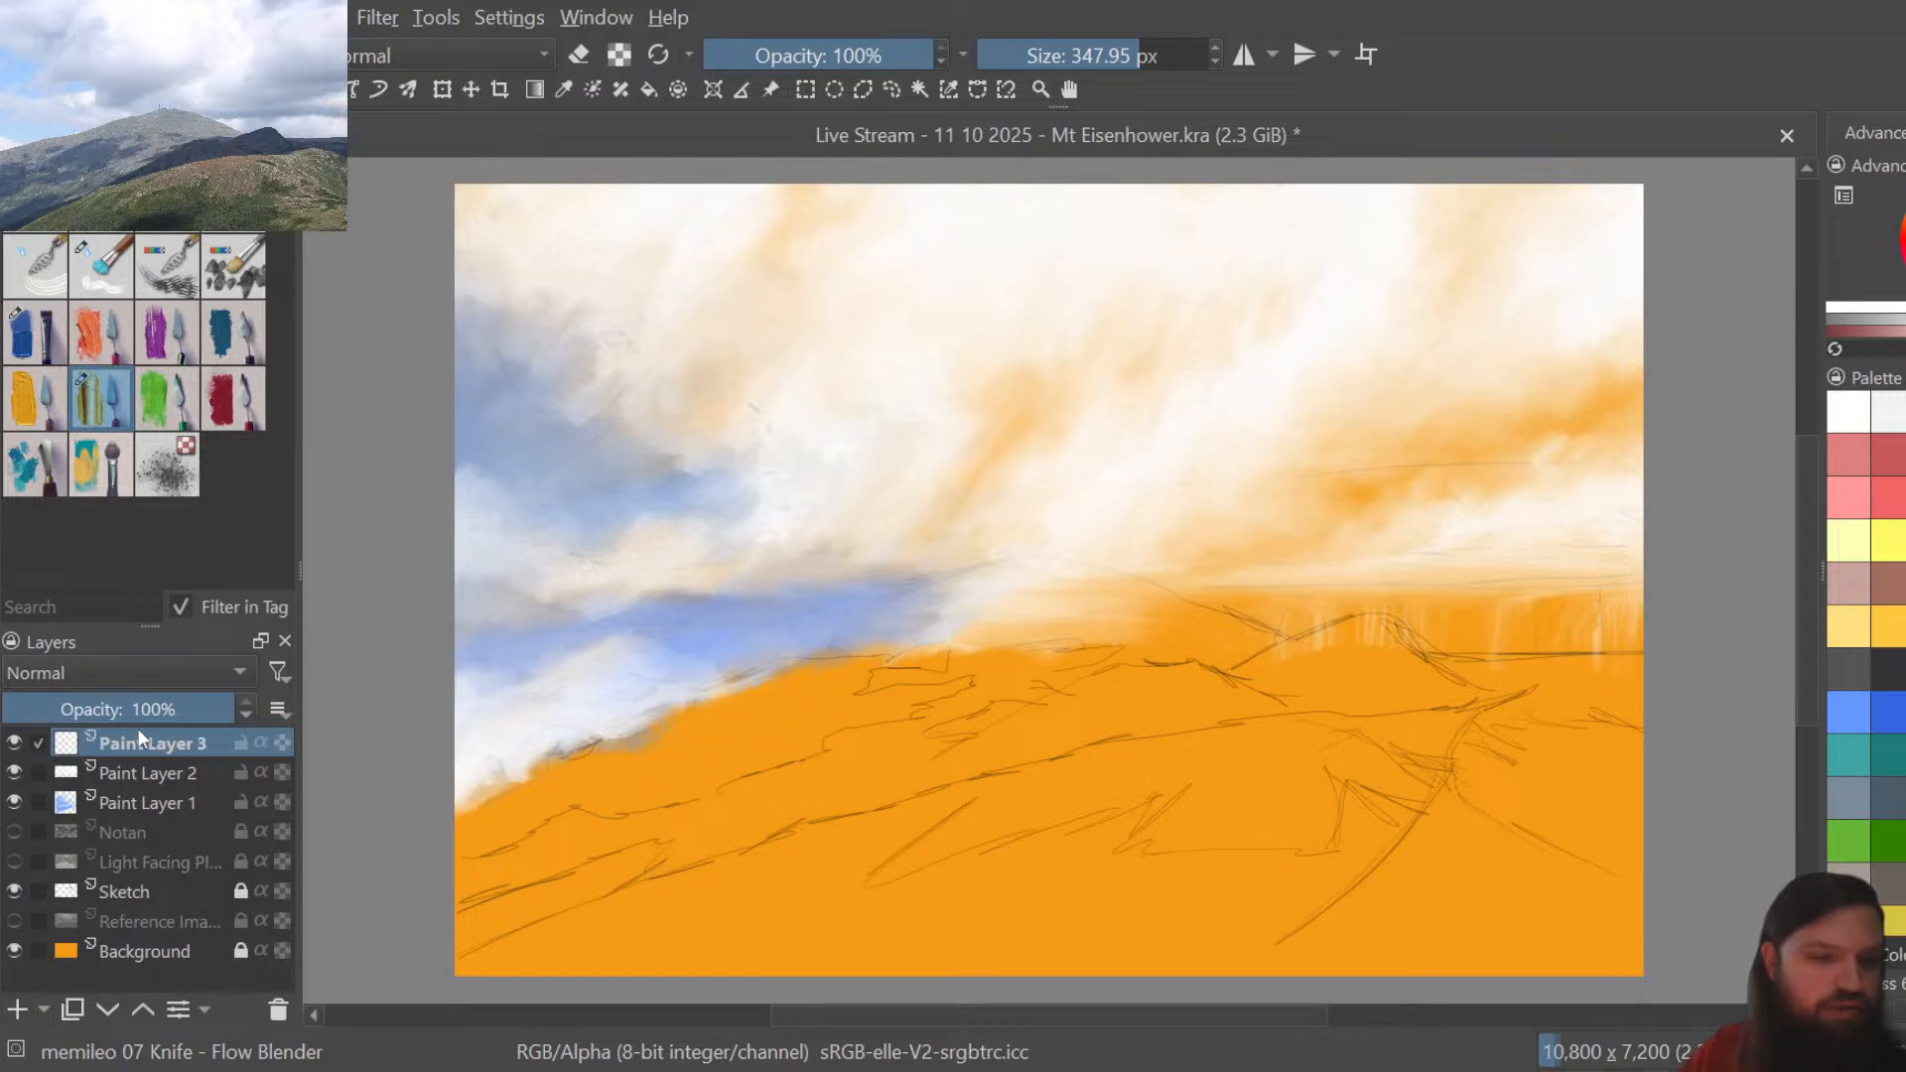
pyautogui.moveTo(135, 742)
pyautogui.mouseDown()
pyautogui.moveTo(155, 778)
pyautogui.moveTo(201, 795)
pyautogui.mouseUp()
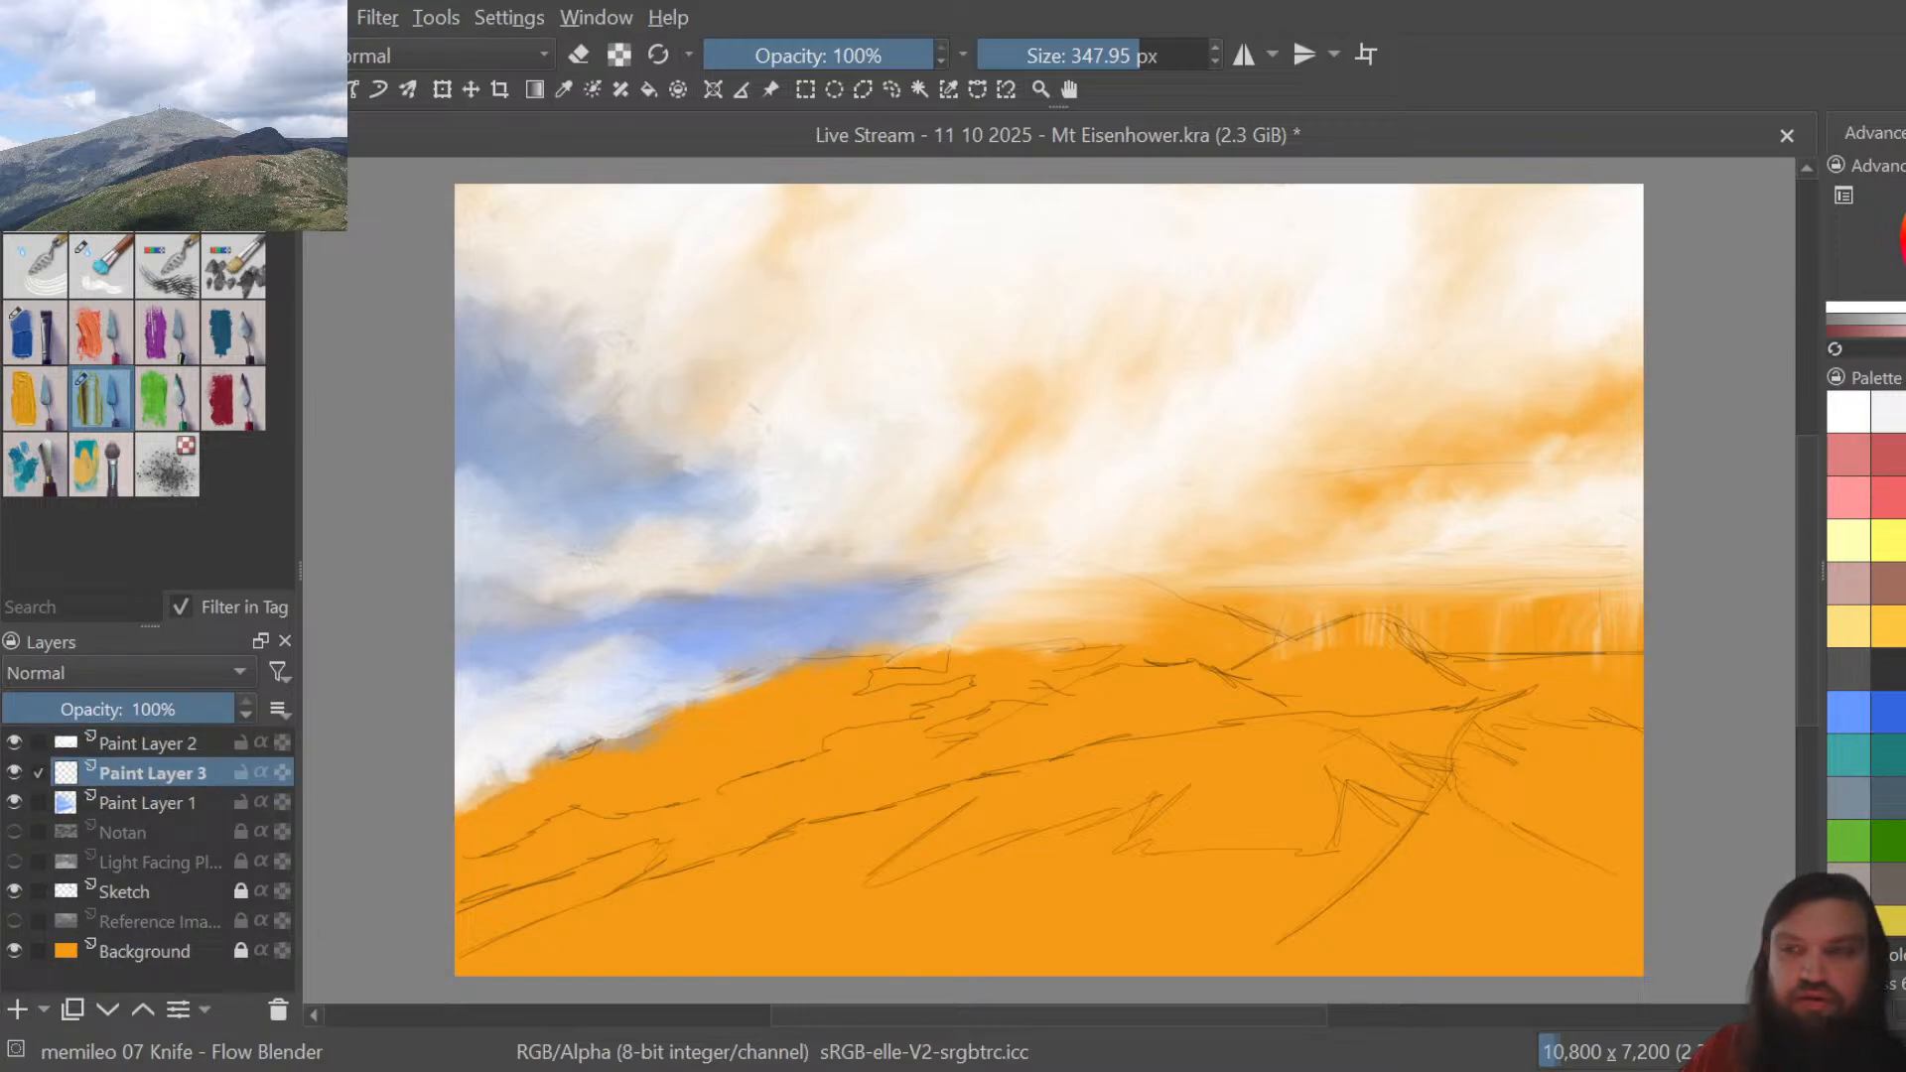
pyautogui.press('k')
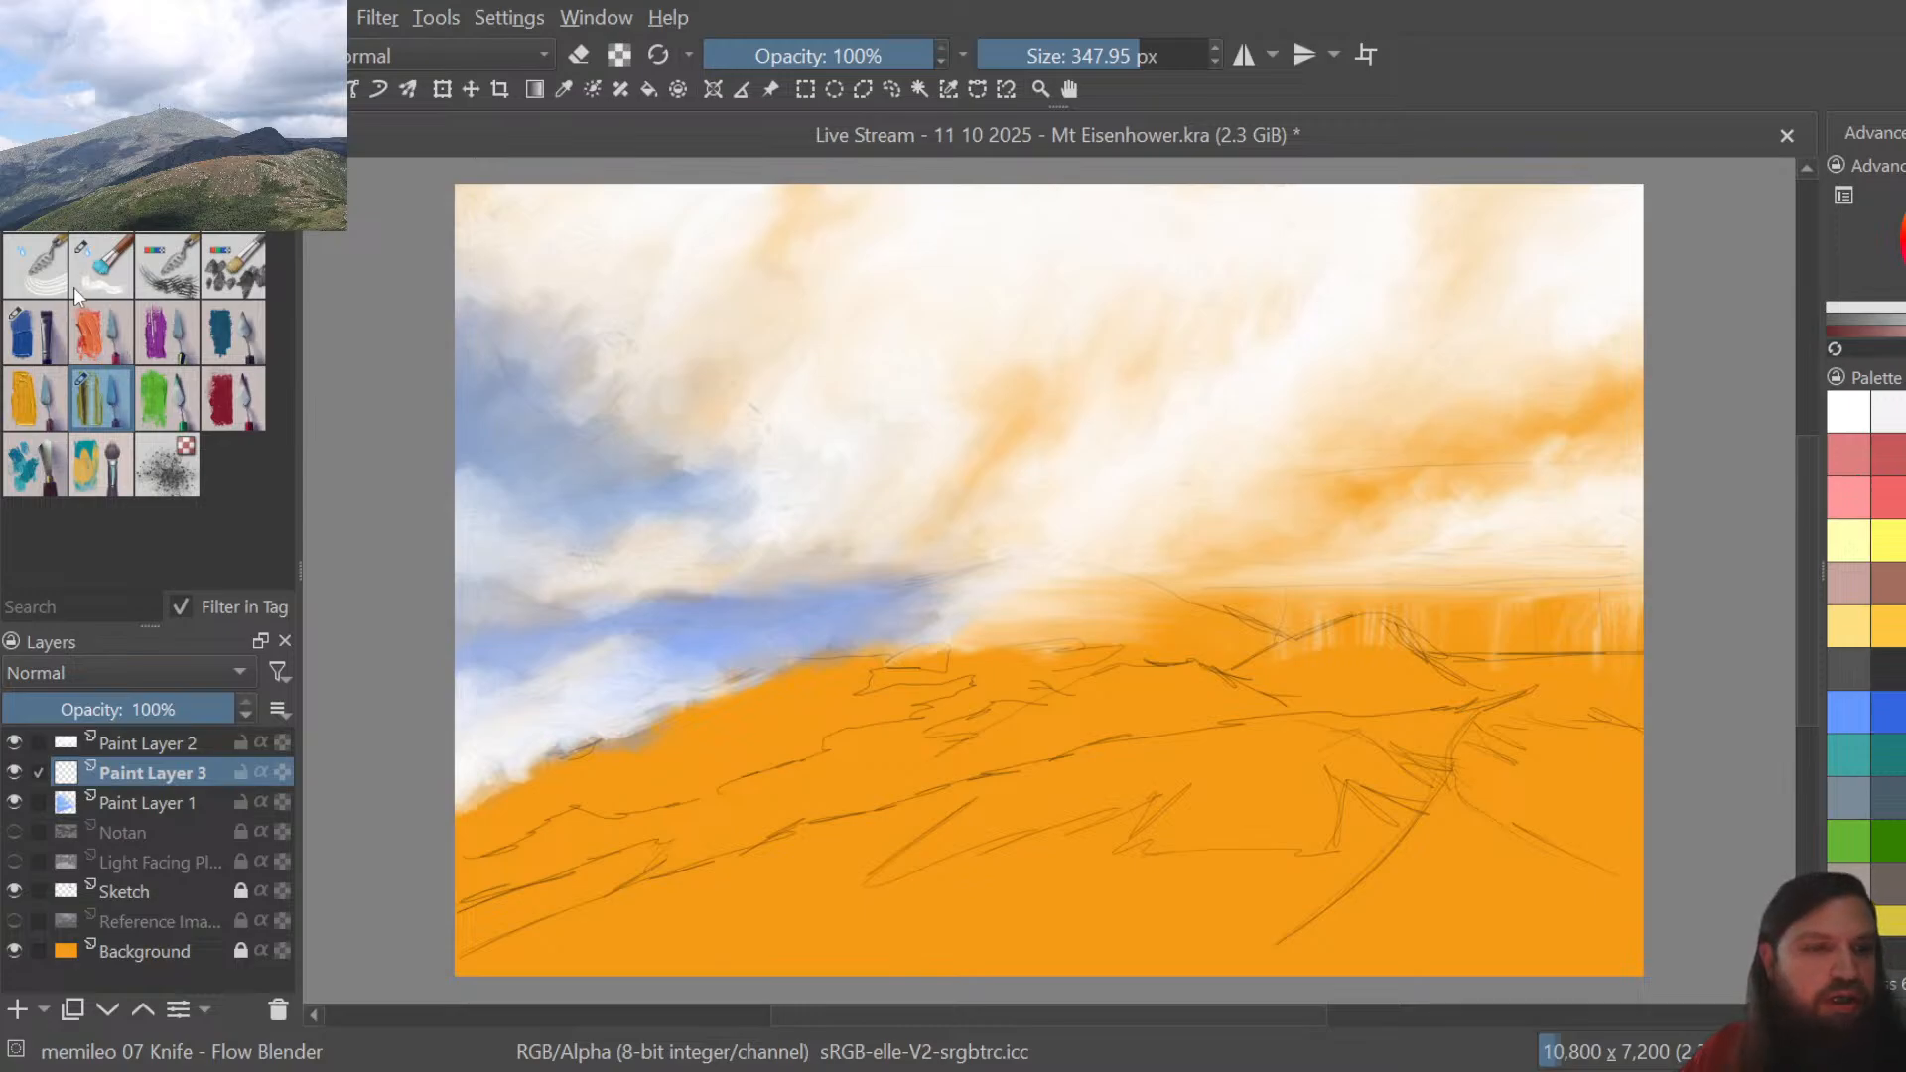
pyautogui.click(28, 332)
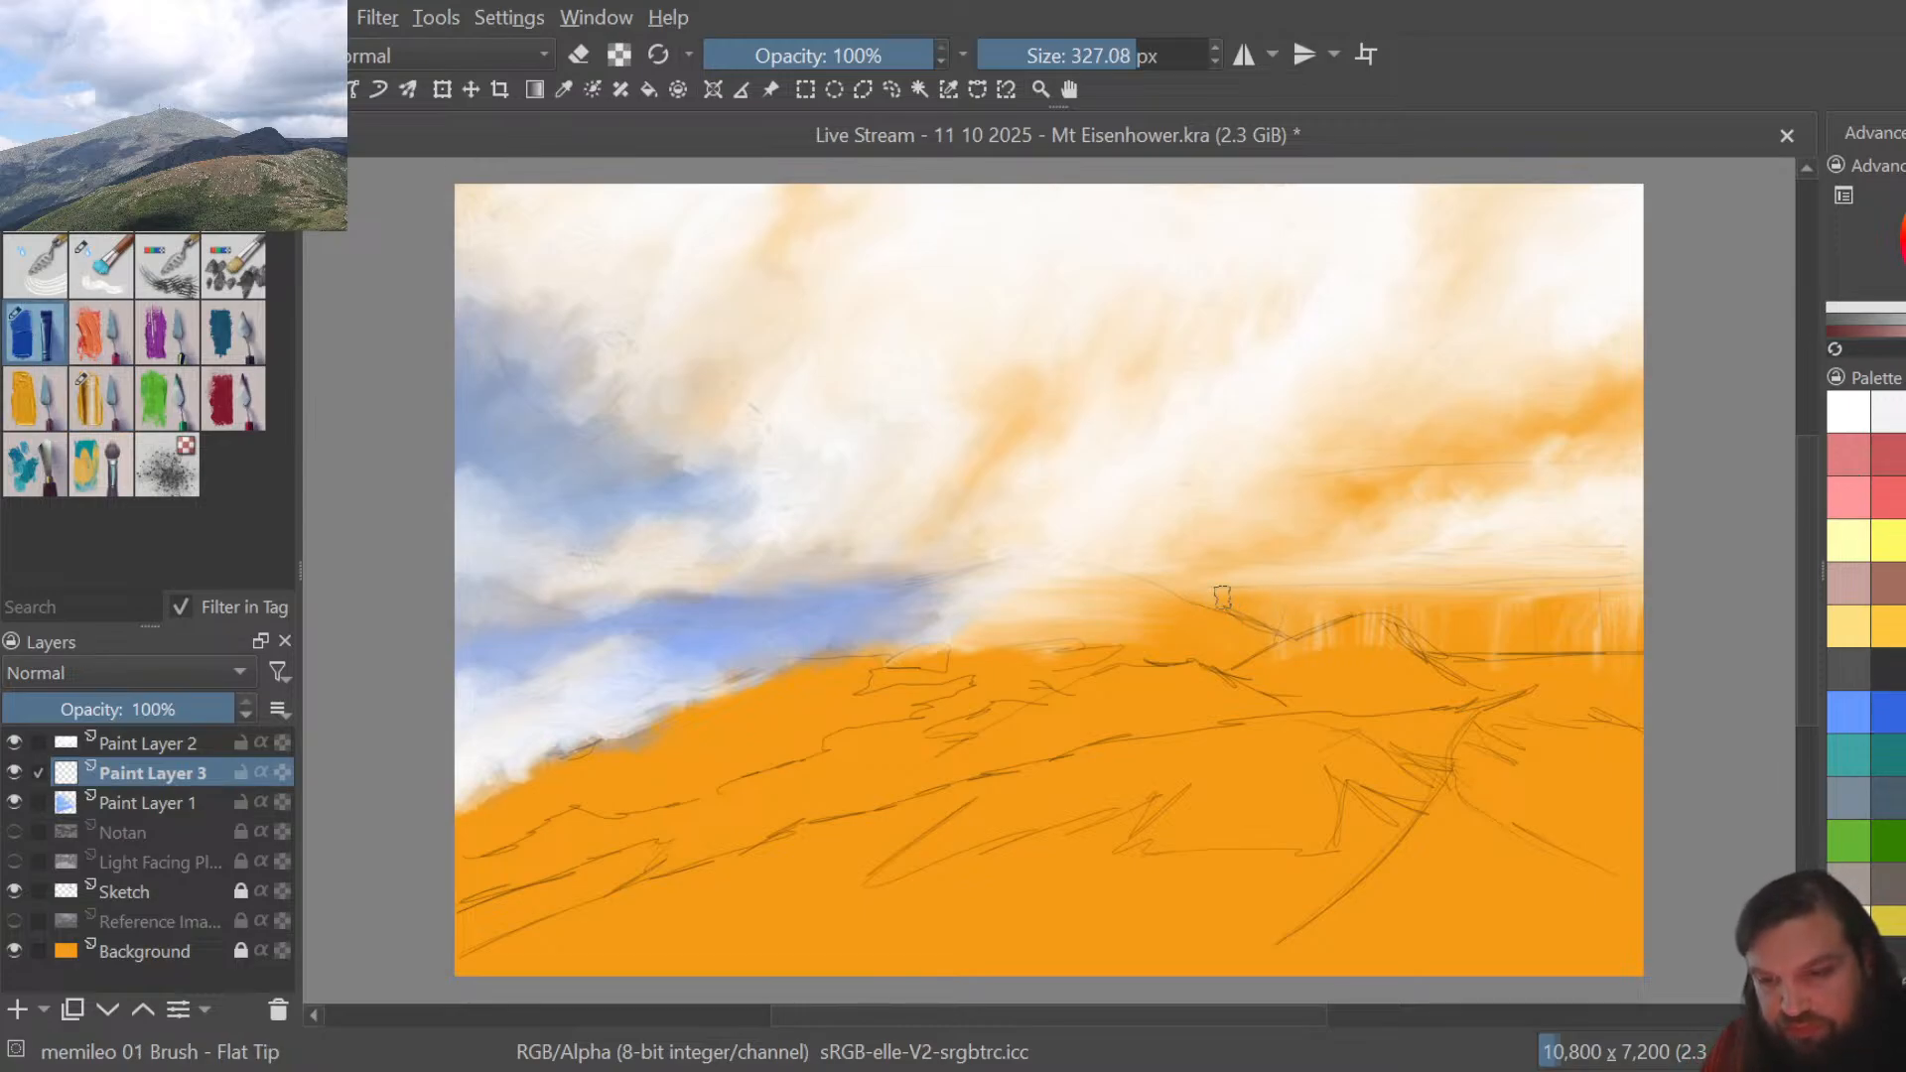
pyautogui.moveTo(1222, 597)
pyautogui.mouseDown()
pyautogui.moveTo(1585, 586)
pyautogui.moveTo(1612, 567)
pyautogui.mouseUp()
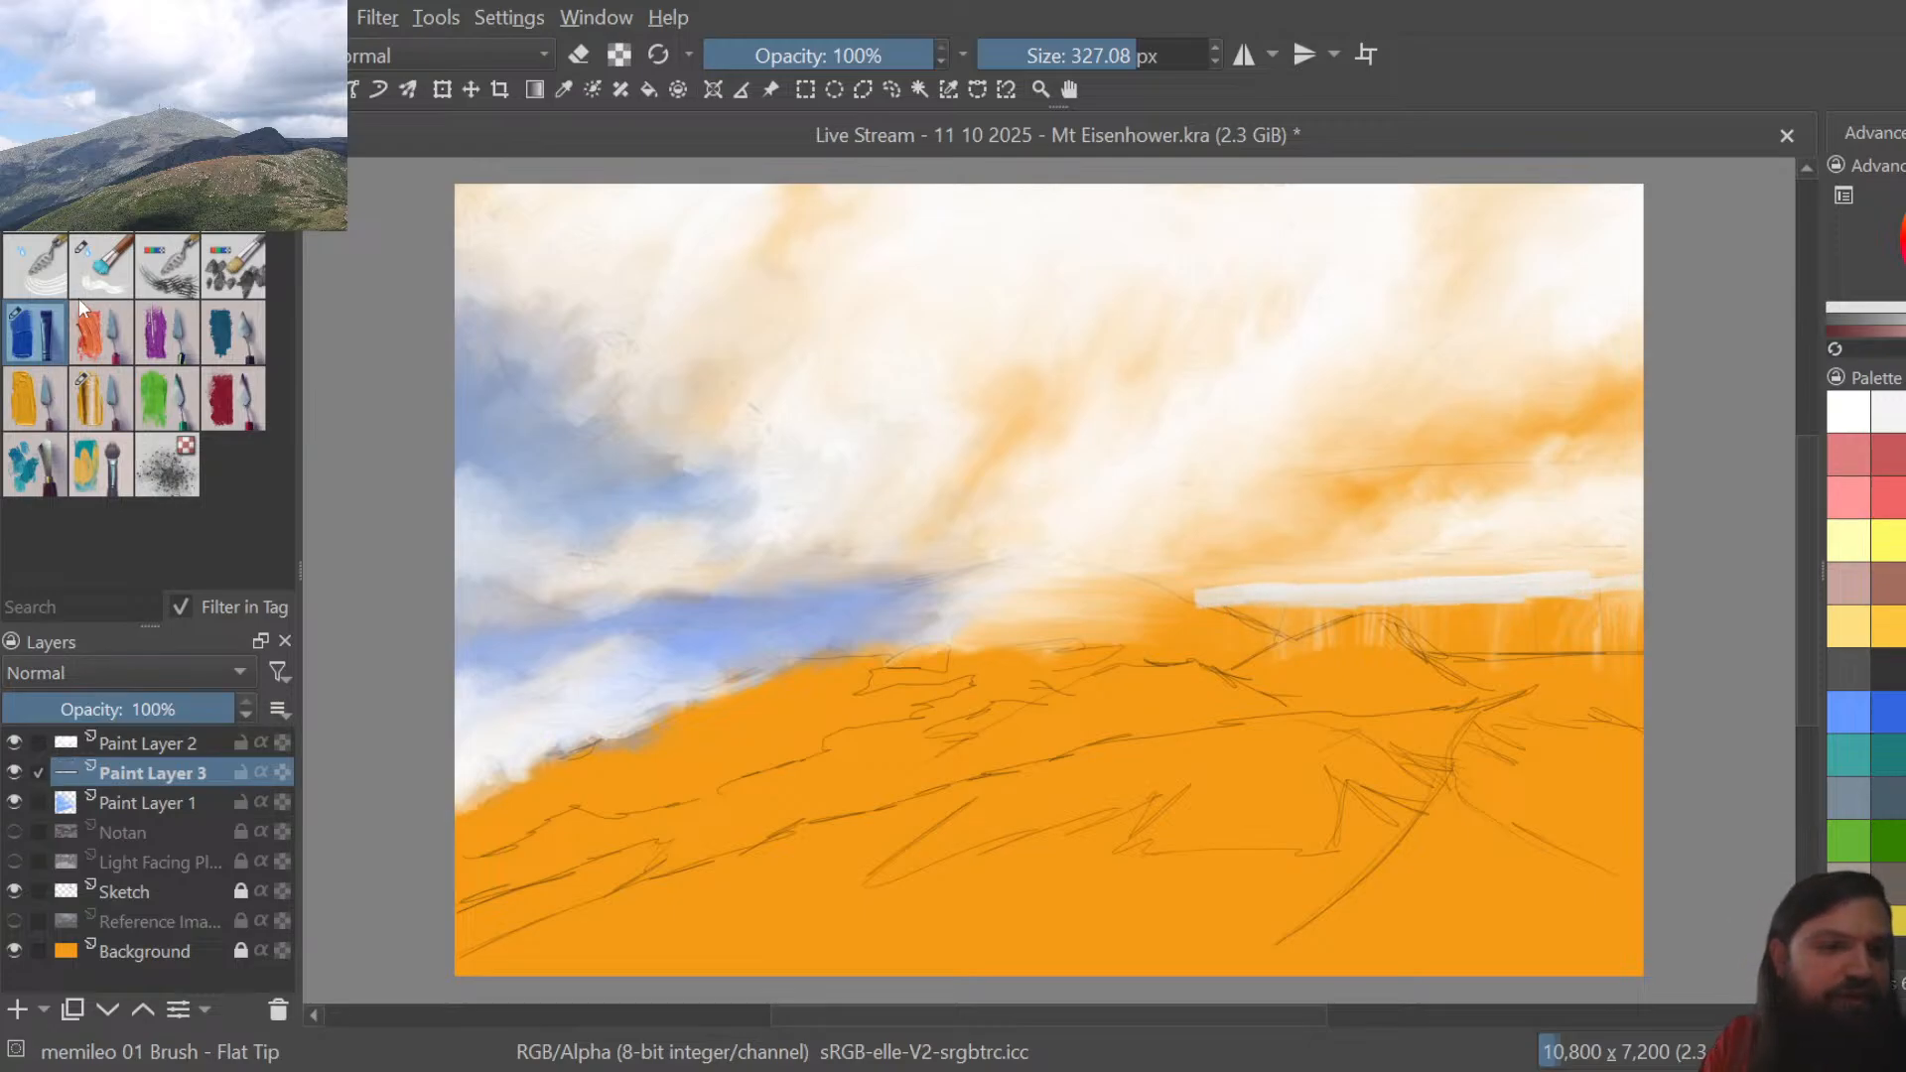
# Blend the pale horizon band into the clouds above and down to the ridge with the Flow Blender knife, reducing its size to 224.38 px
pyautogui.click(100, 396)
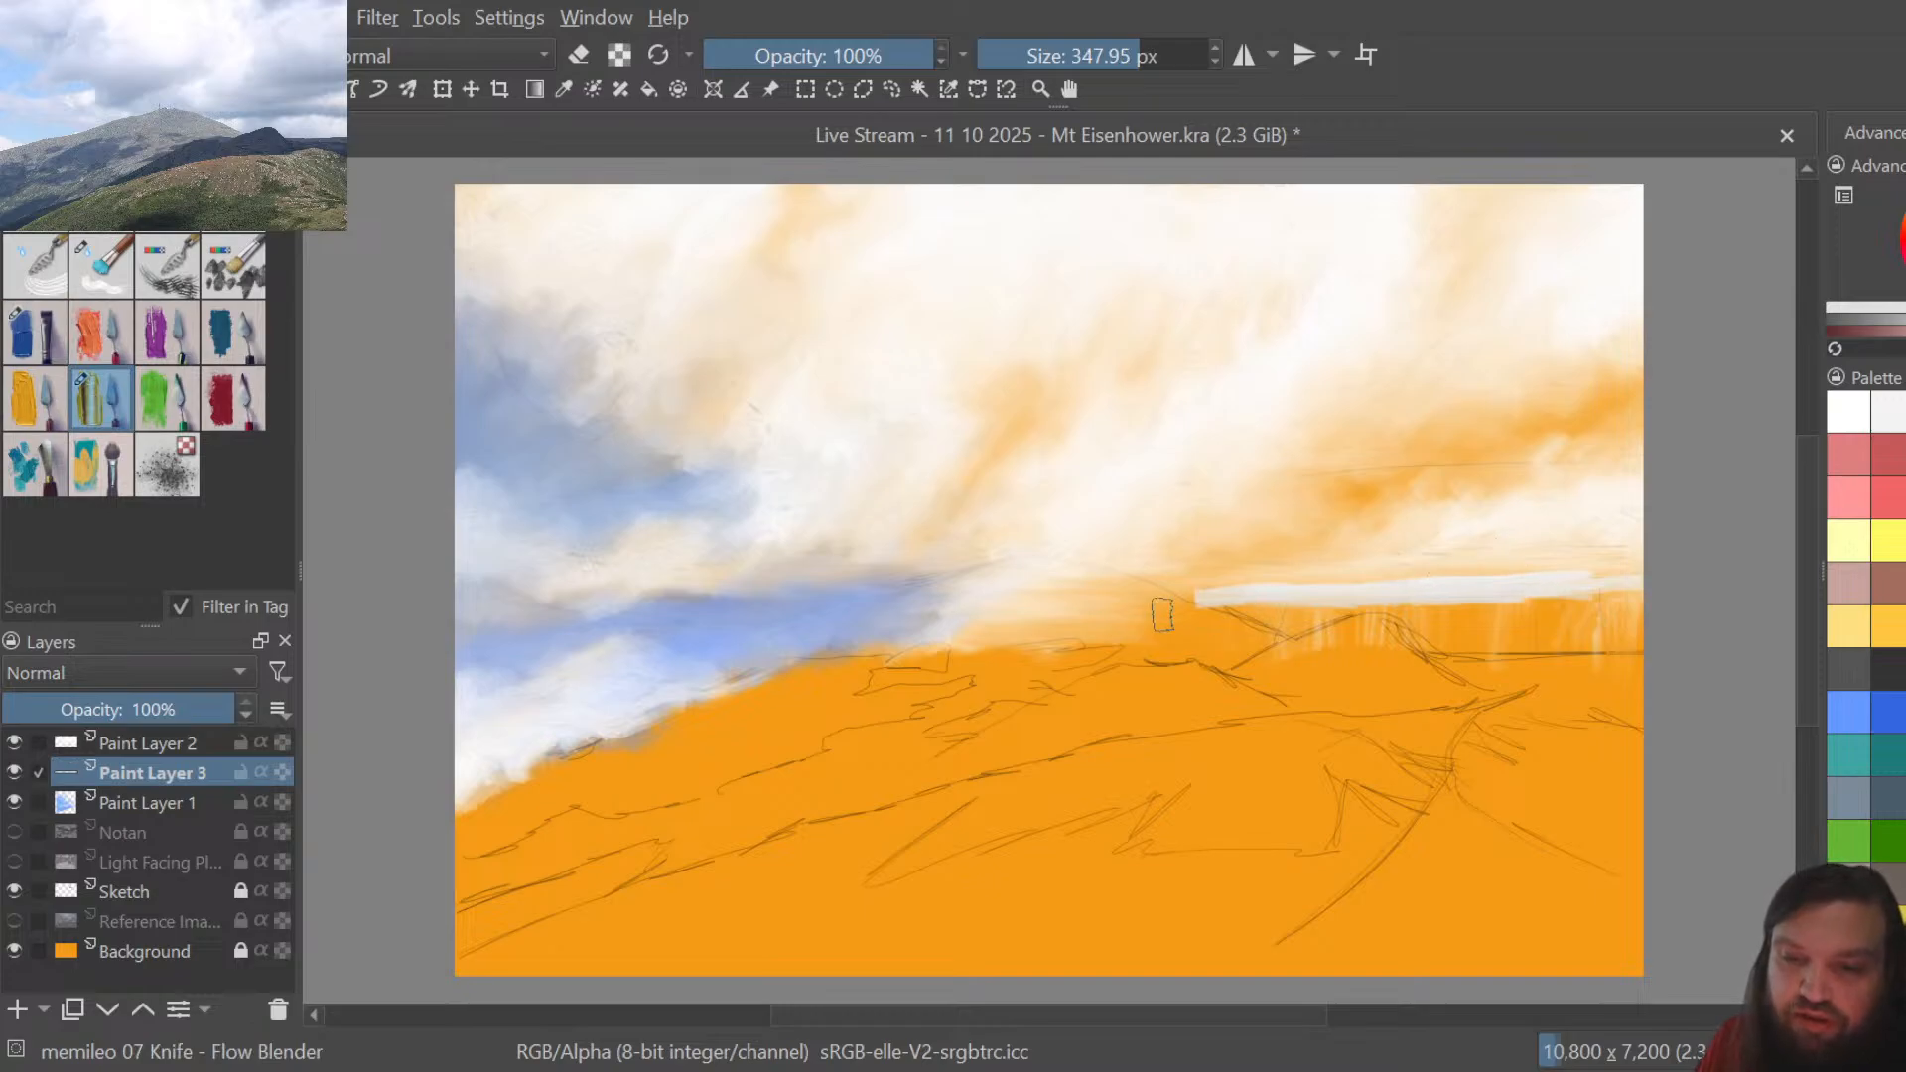
pyautogui.moveTo(1199, 611)
pyautogui.mouseDown()
pyautogui.moveTo(1294, 636)
pyautogui.moveTo(1266, 619)
pyautogui.moveTo(1358, 596)
pyautogui.moveTo(1409, 637)
pyautogui.moveTo(1482, 640)
pyautogui.moveTo(1574, 584)
pyautogui.moveTo(1629, 619)
pyautogui.mouseUp()
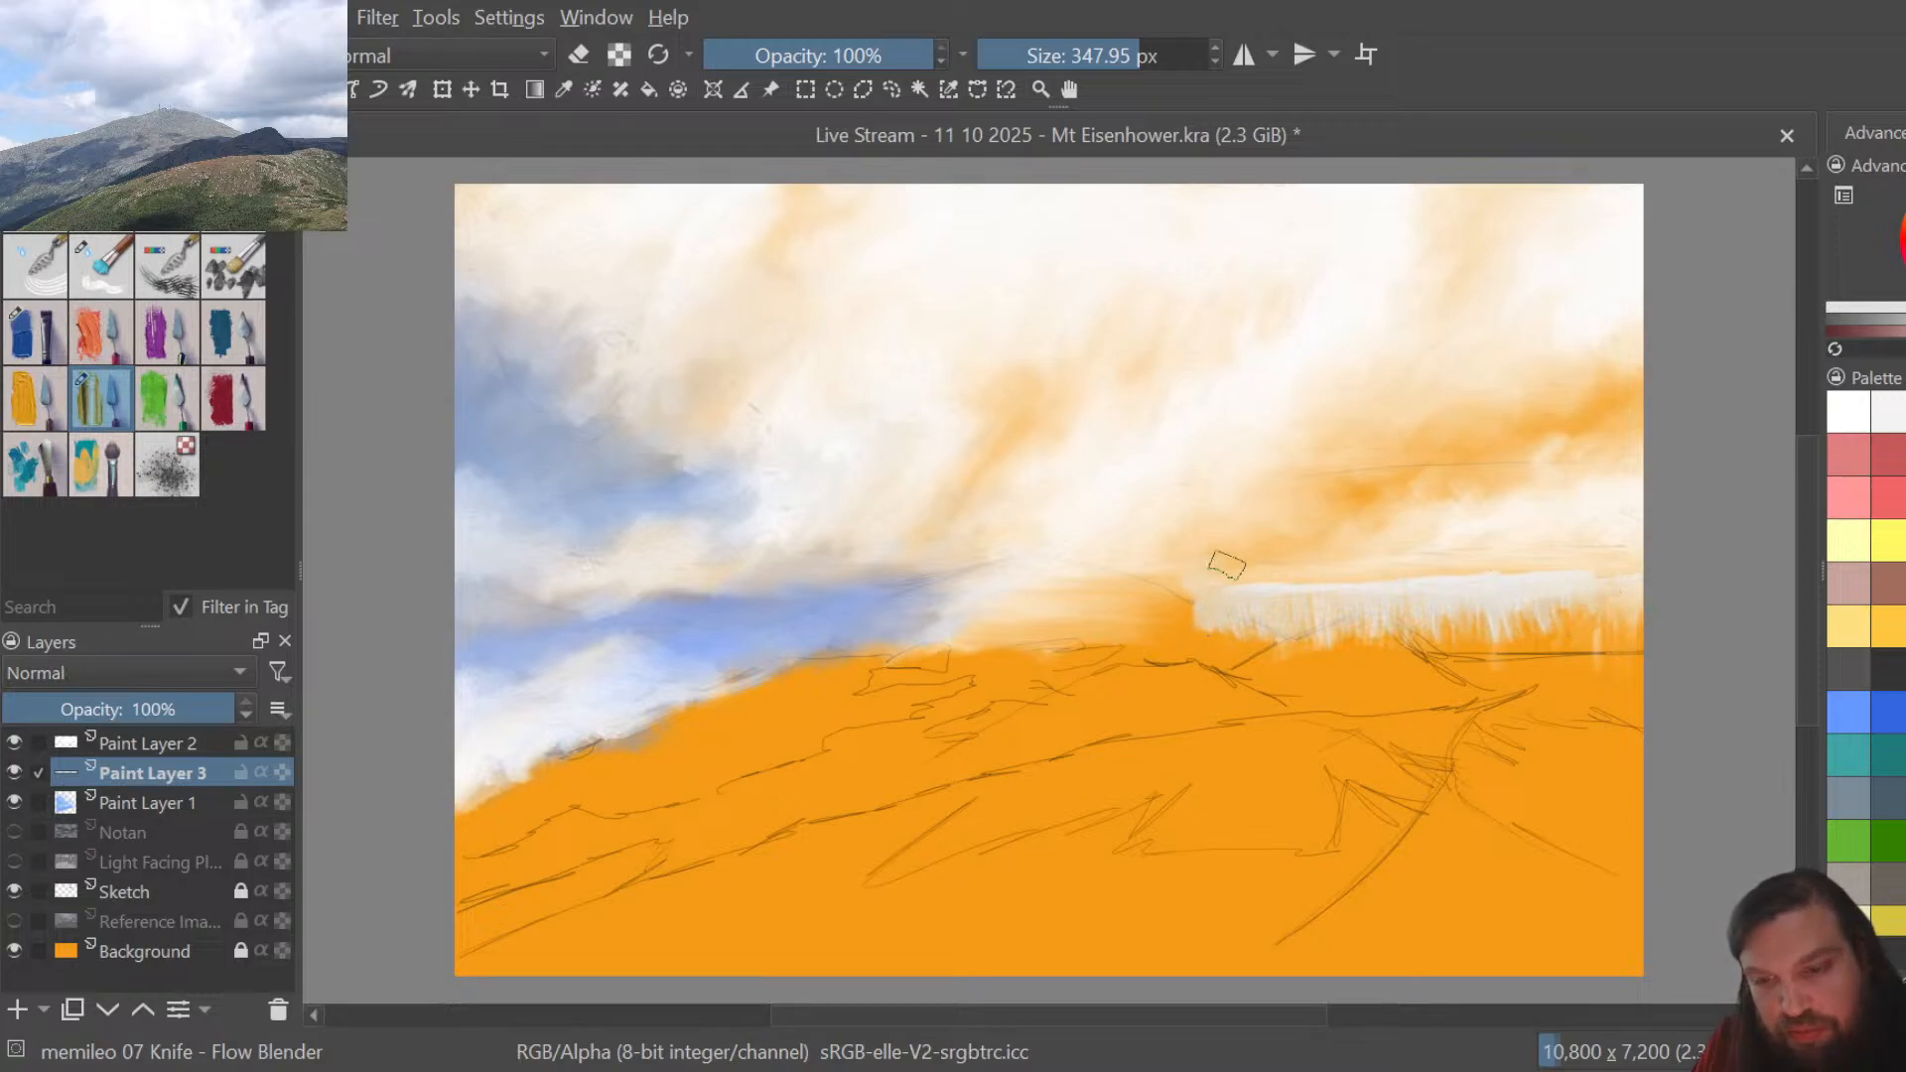
pyautogui.moveTo(1268, 567)
pyautogui.mouseDown()
pyautogui.moveTo(1302, 562)
pyautogui.moveTo(1225, 565)
pyautogui.moveTo(1319, 578)
pyautogui.moveTo(1268, 572)
pyautogui.mouseUp()
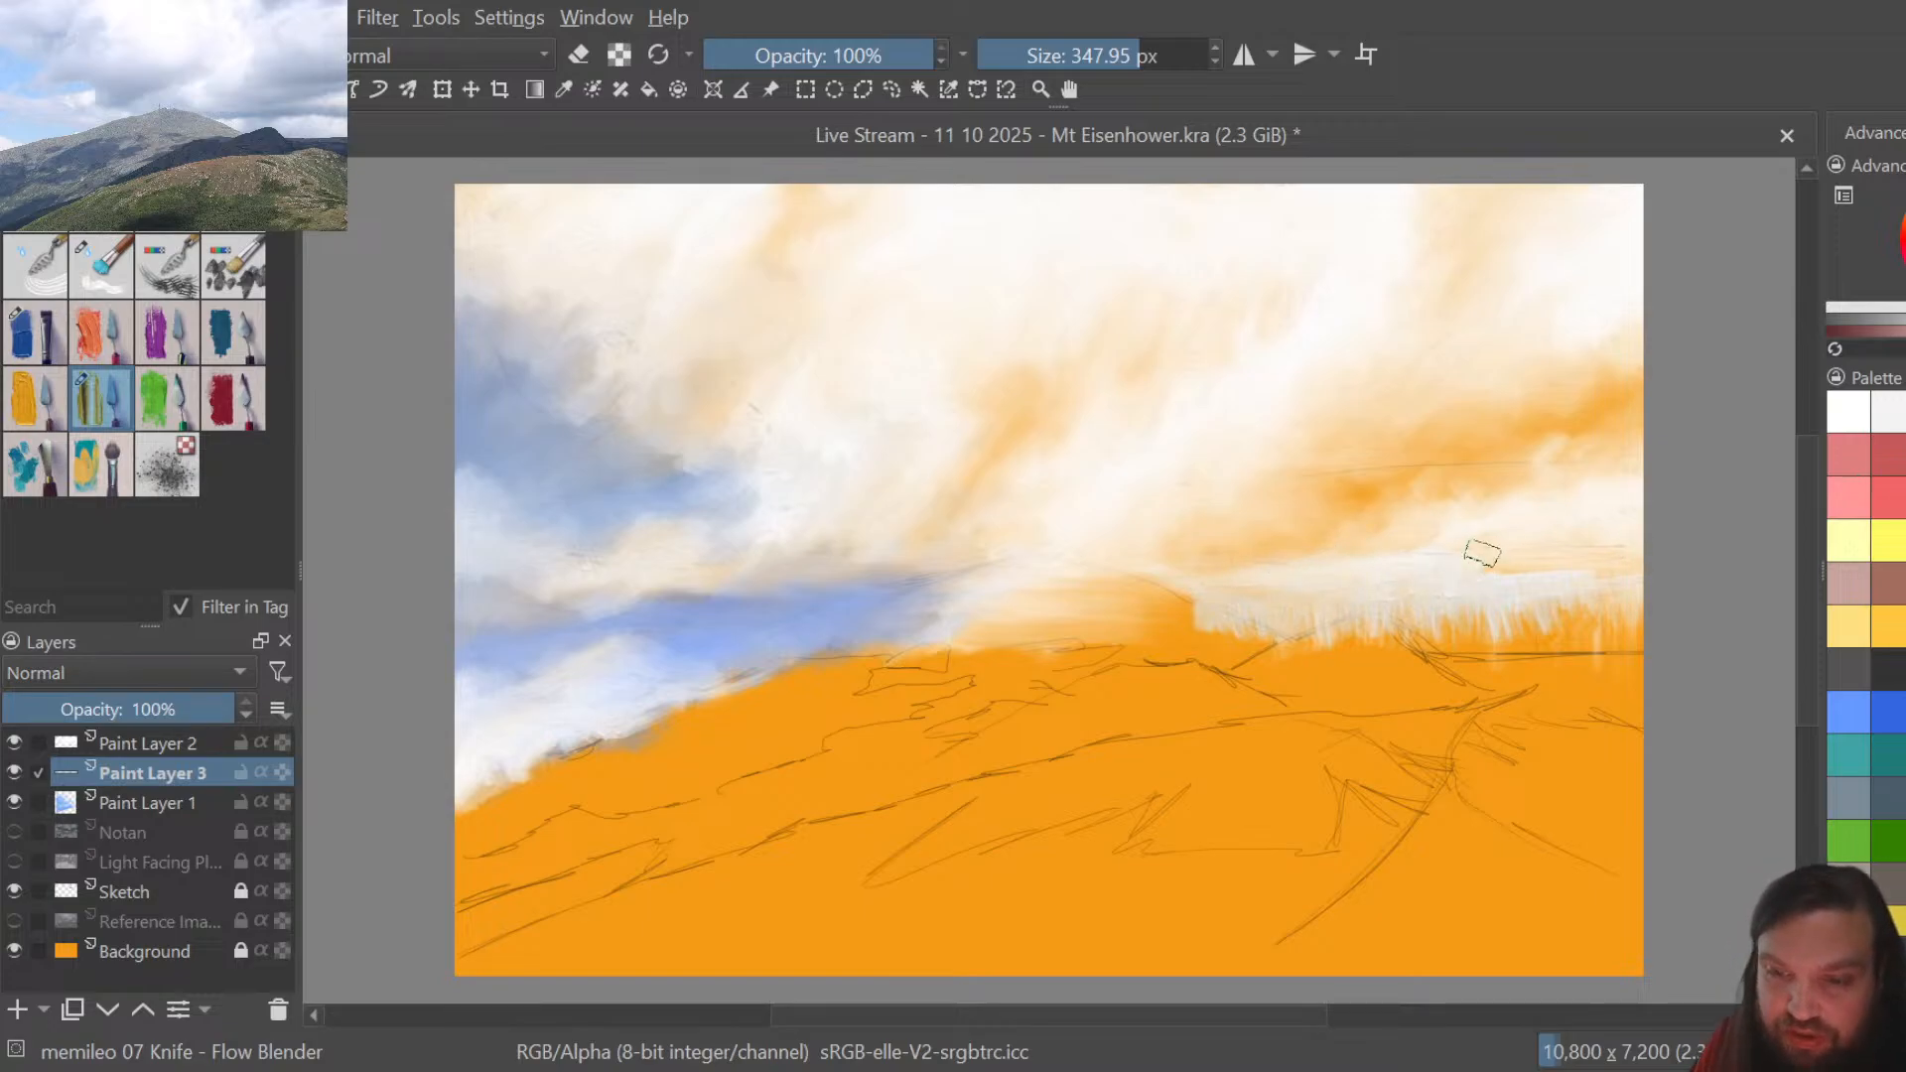
pyautogui.moveTo(1491, 586); pyautogui.dragTo(1490, 564)
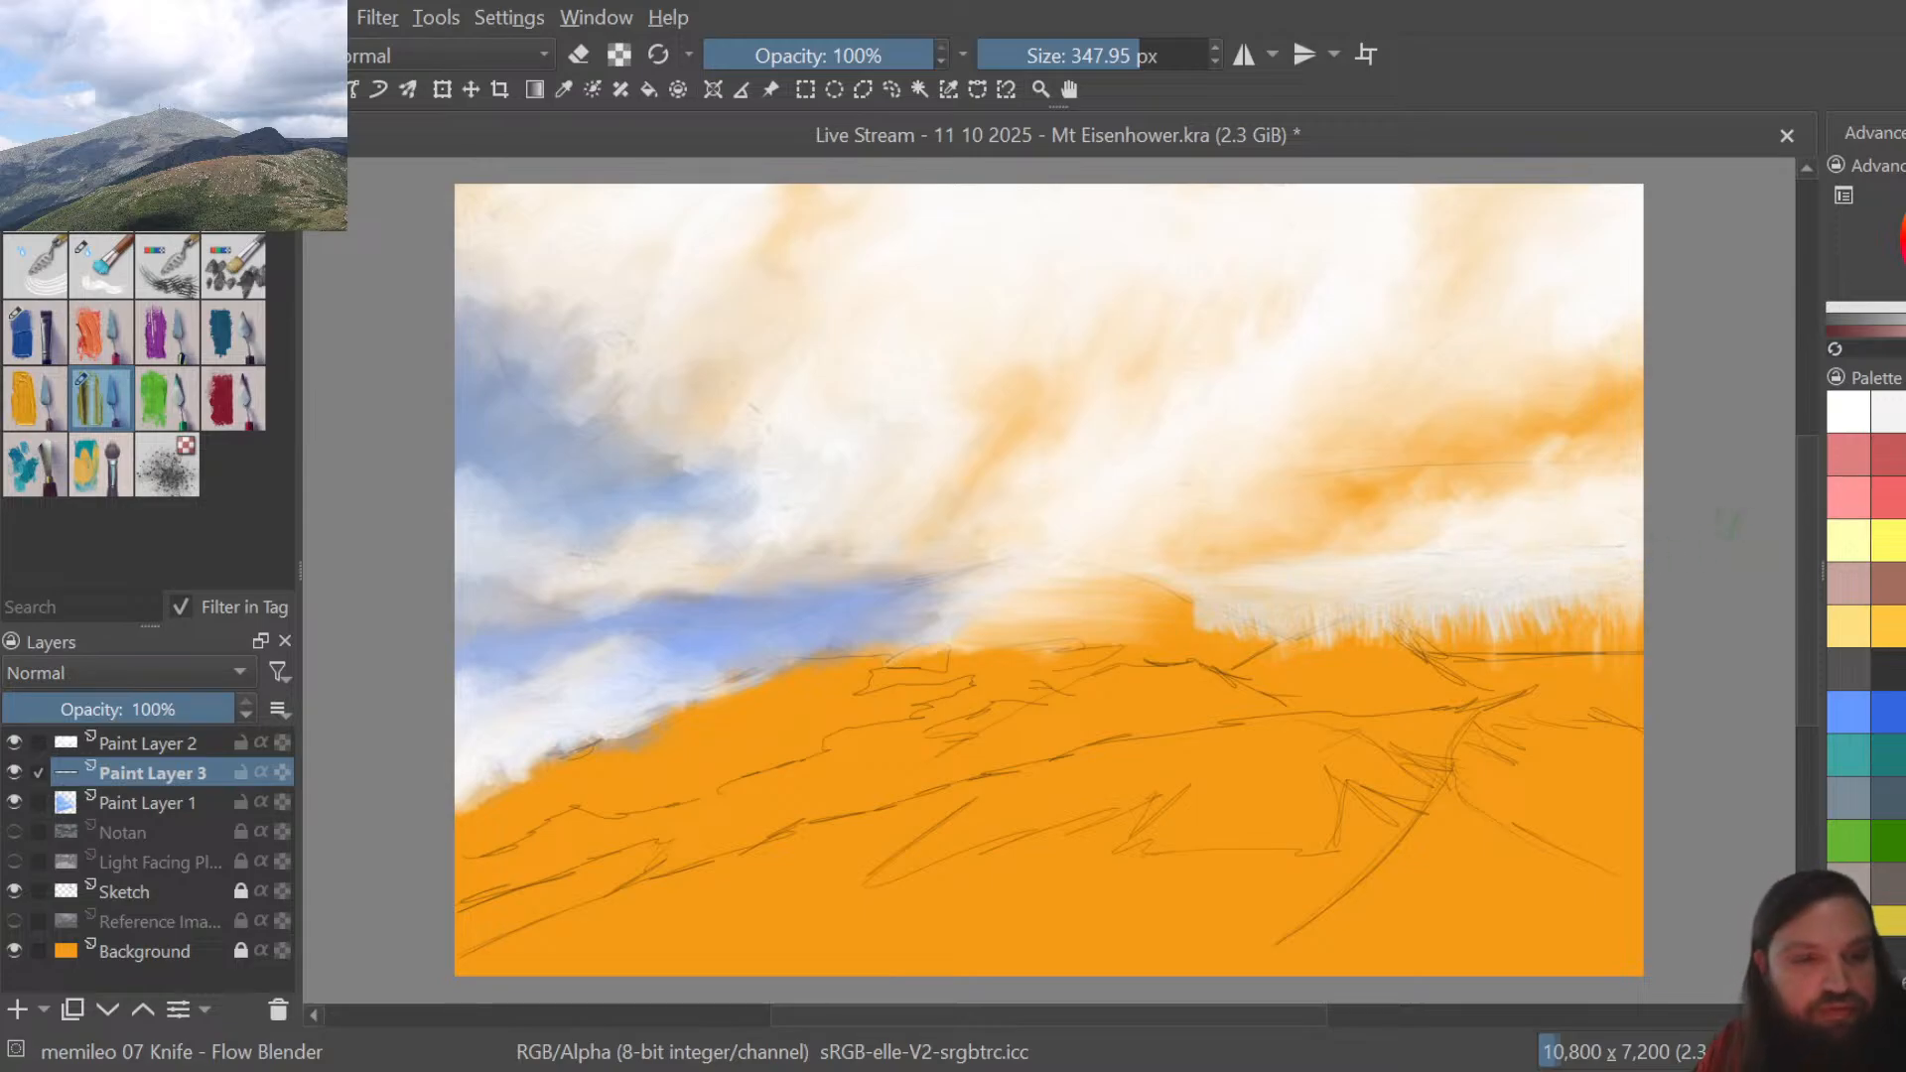
pyautogui.moveTo(1138, 54); pyautogui.dragTo(1118, 54)
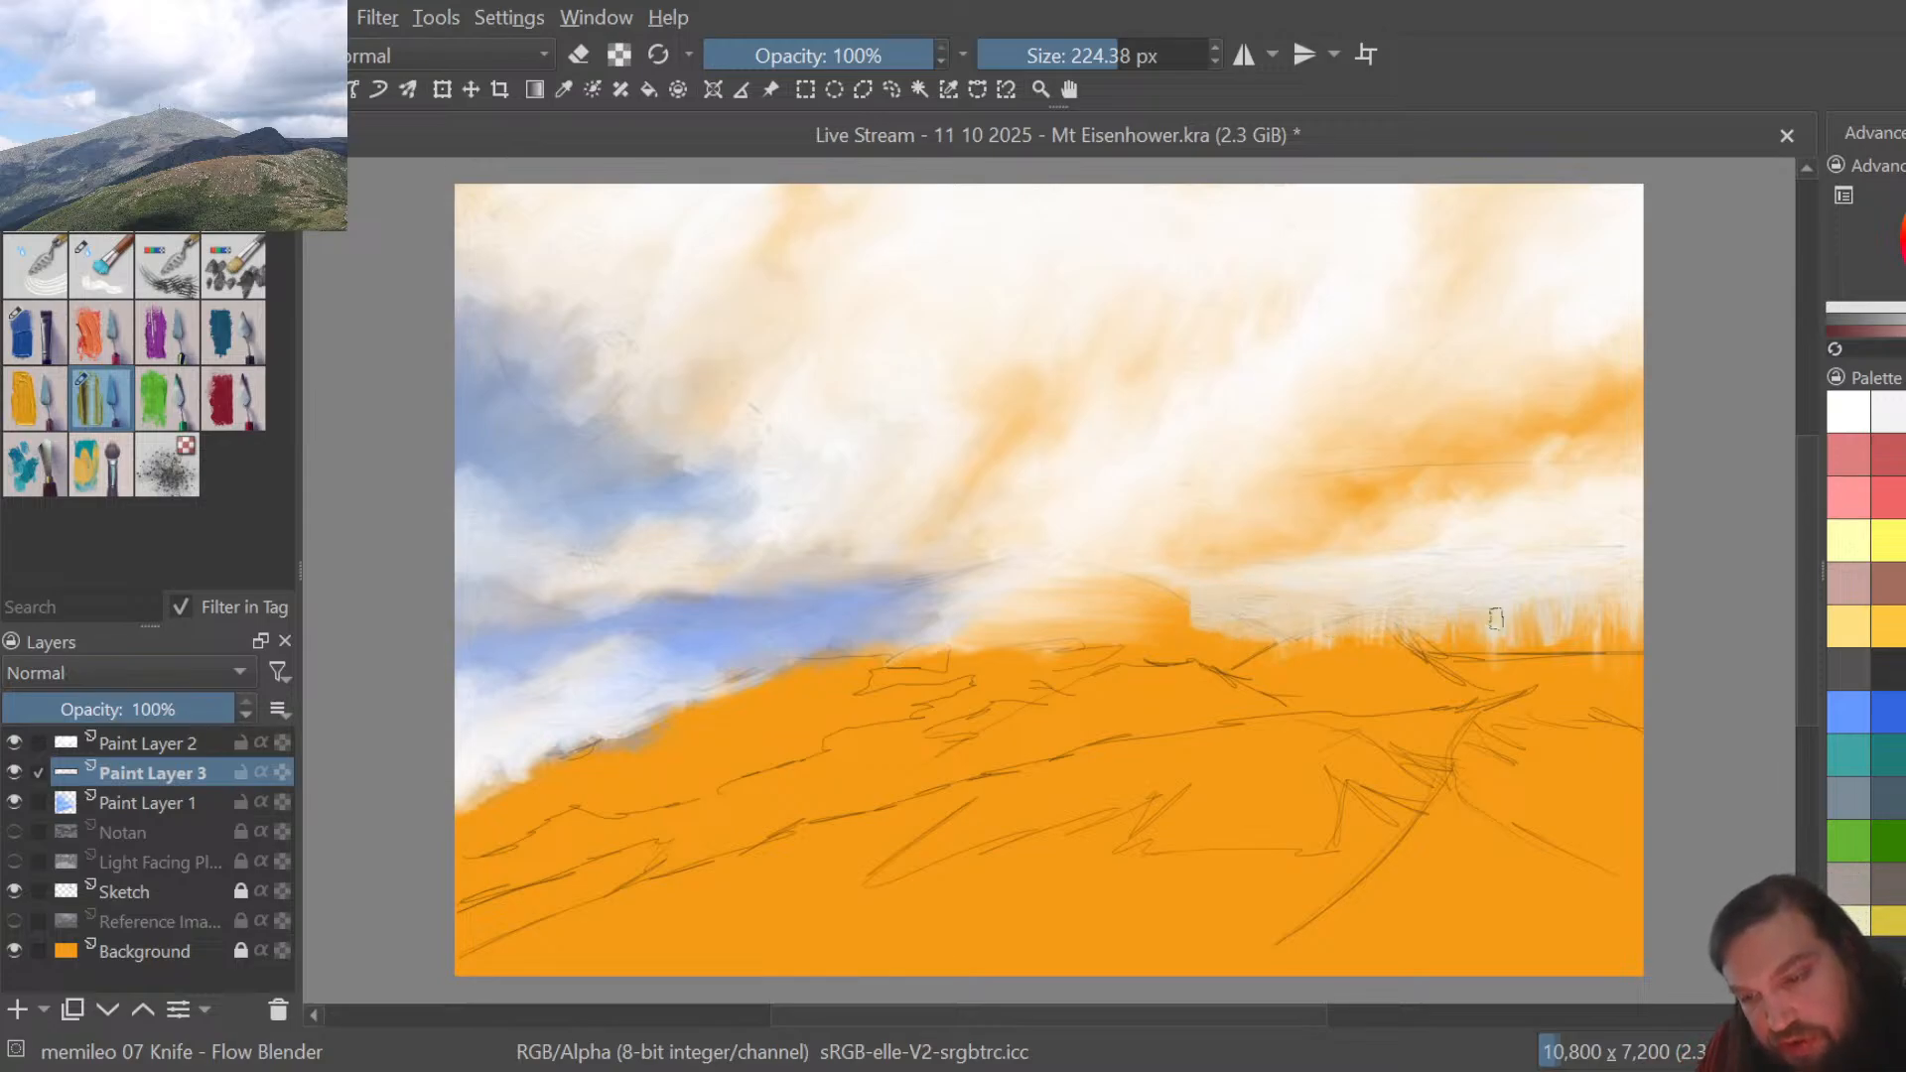
# Repaint the pale horizon band above the distant ridge on the right with the Flat Tip brush and blend it using the Flow Blender knife
pyautogui.click(43, 328)
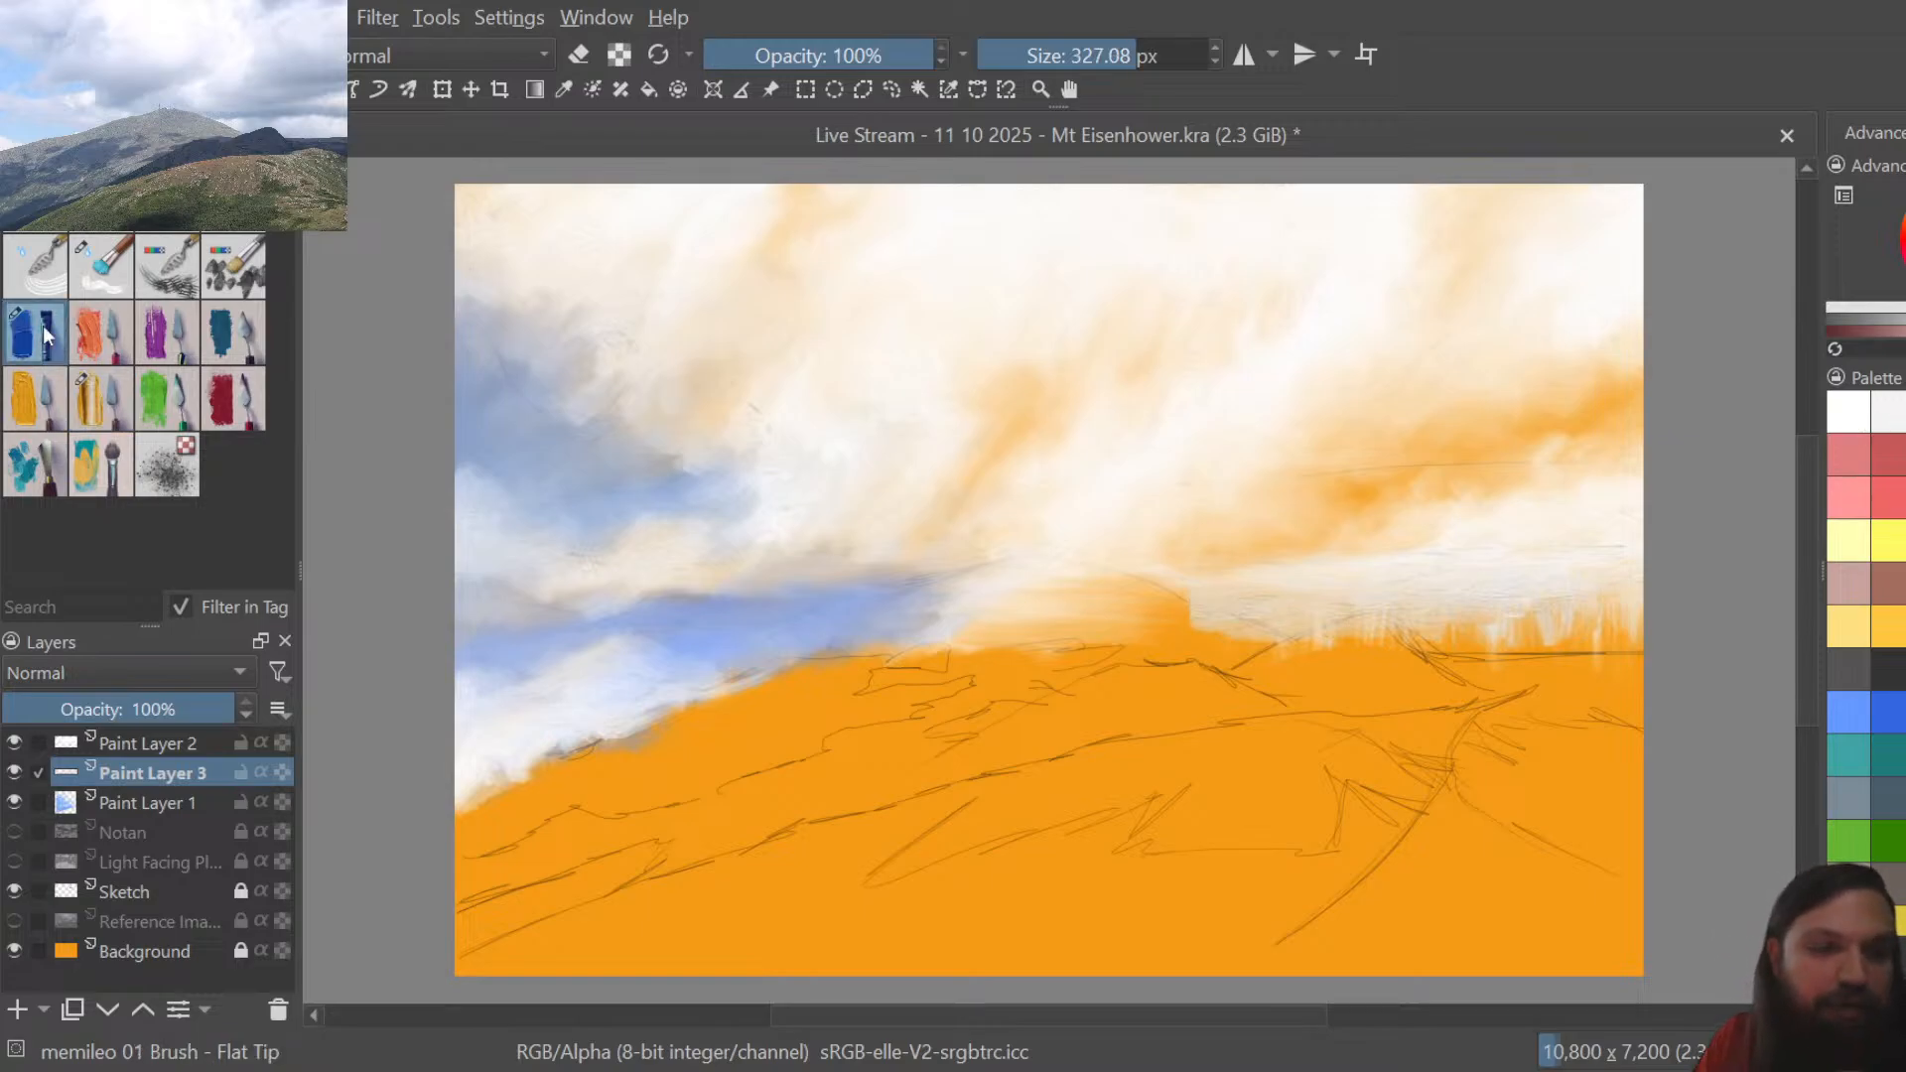
pyautogui.moveTo(1409, 645)
pyautogui.mouseDown()
pyautogui.moveTo(1640, 632)
pyautogui.moveTo(1624, 603)
pyautogui.moveTo(1206, 606)
pyautogui.moveTo(1329, 607)
pyautogui.moveTo(1282, 610)
pyautogui.moveTo(1308, 621)
pyautogui.moveTo(1271, 632)
pyautogui.moveTo(1576, 600)
pyautogui.mouseUp()
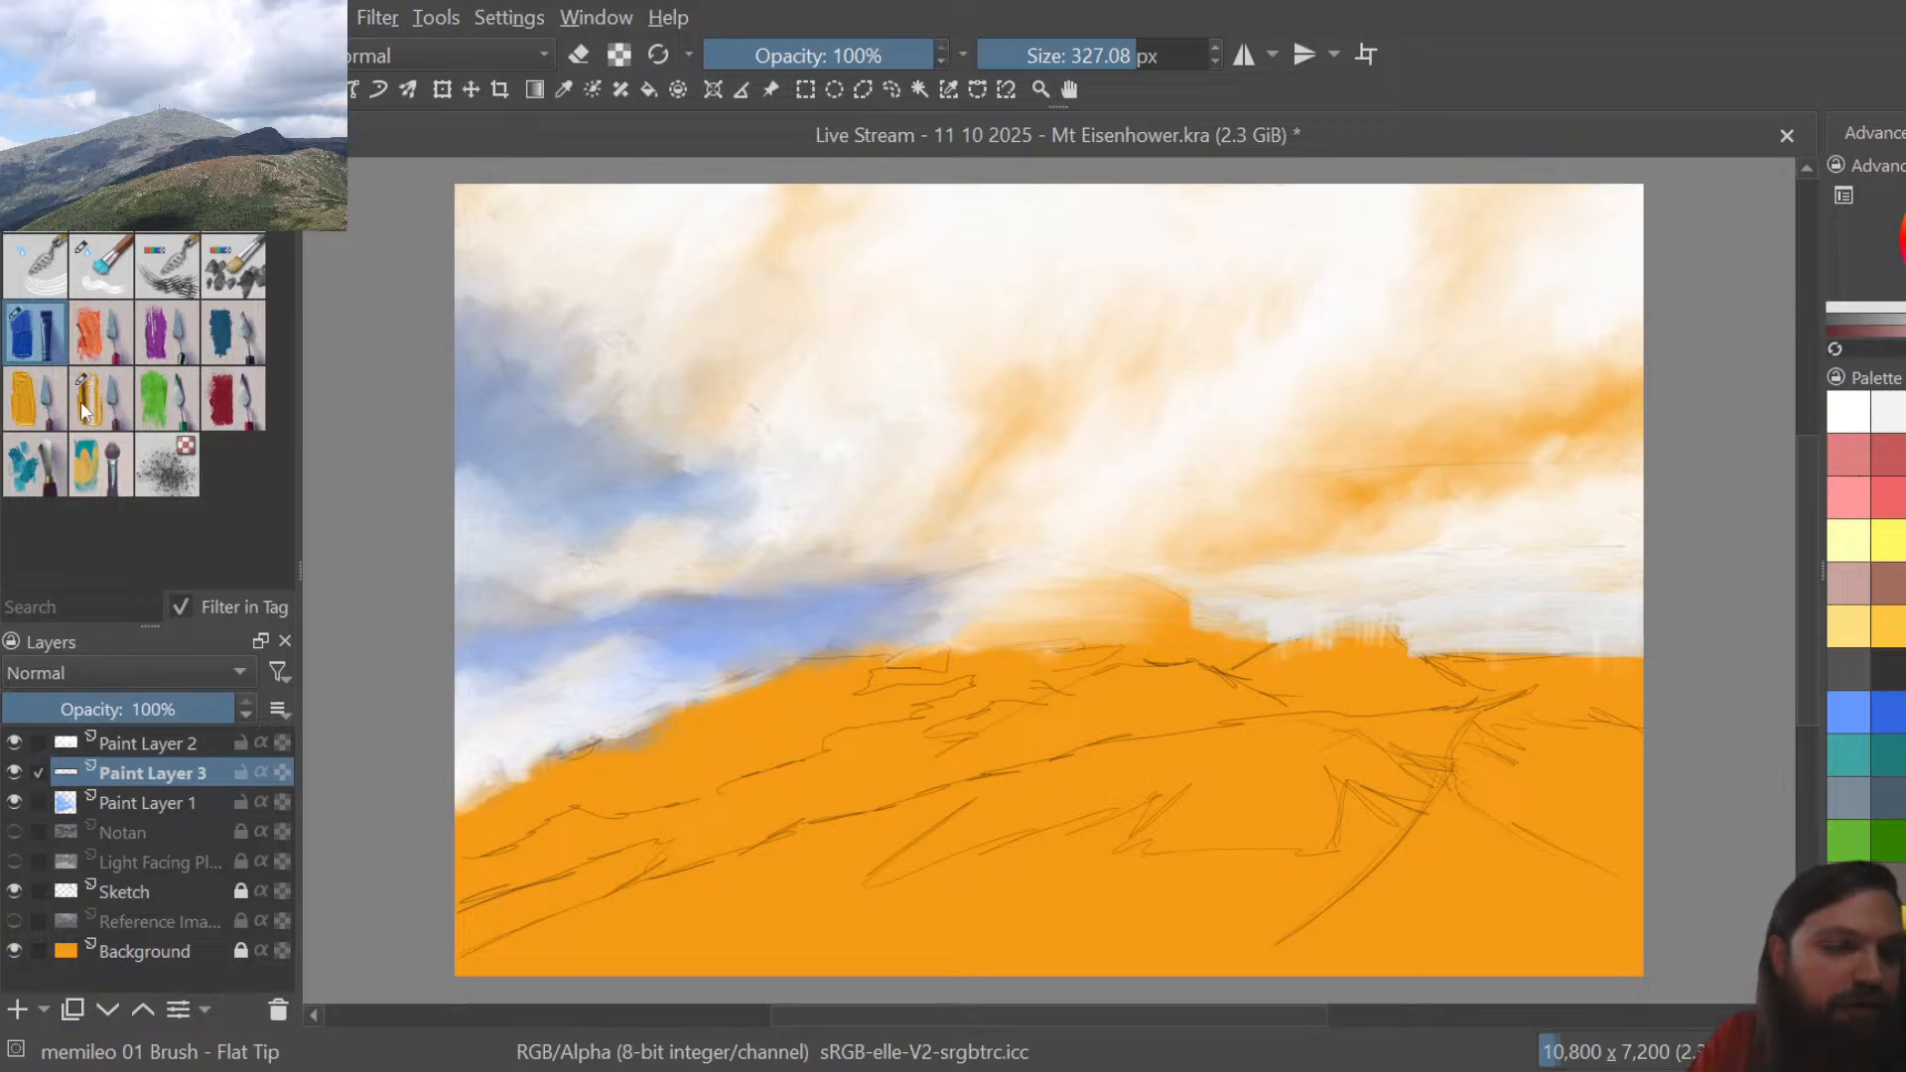
pyautogui.click(85, 397)
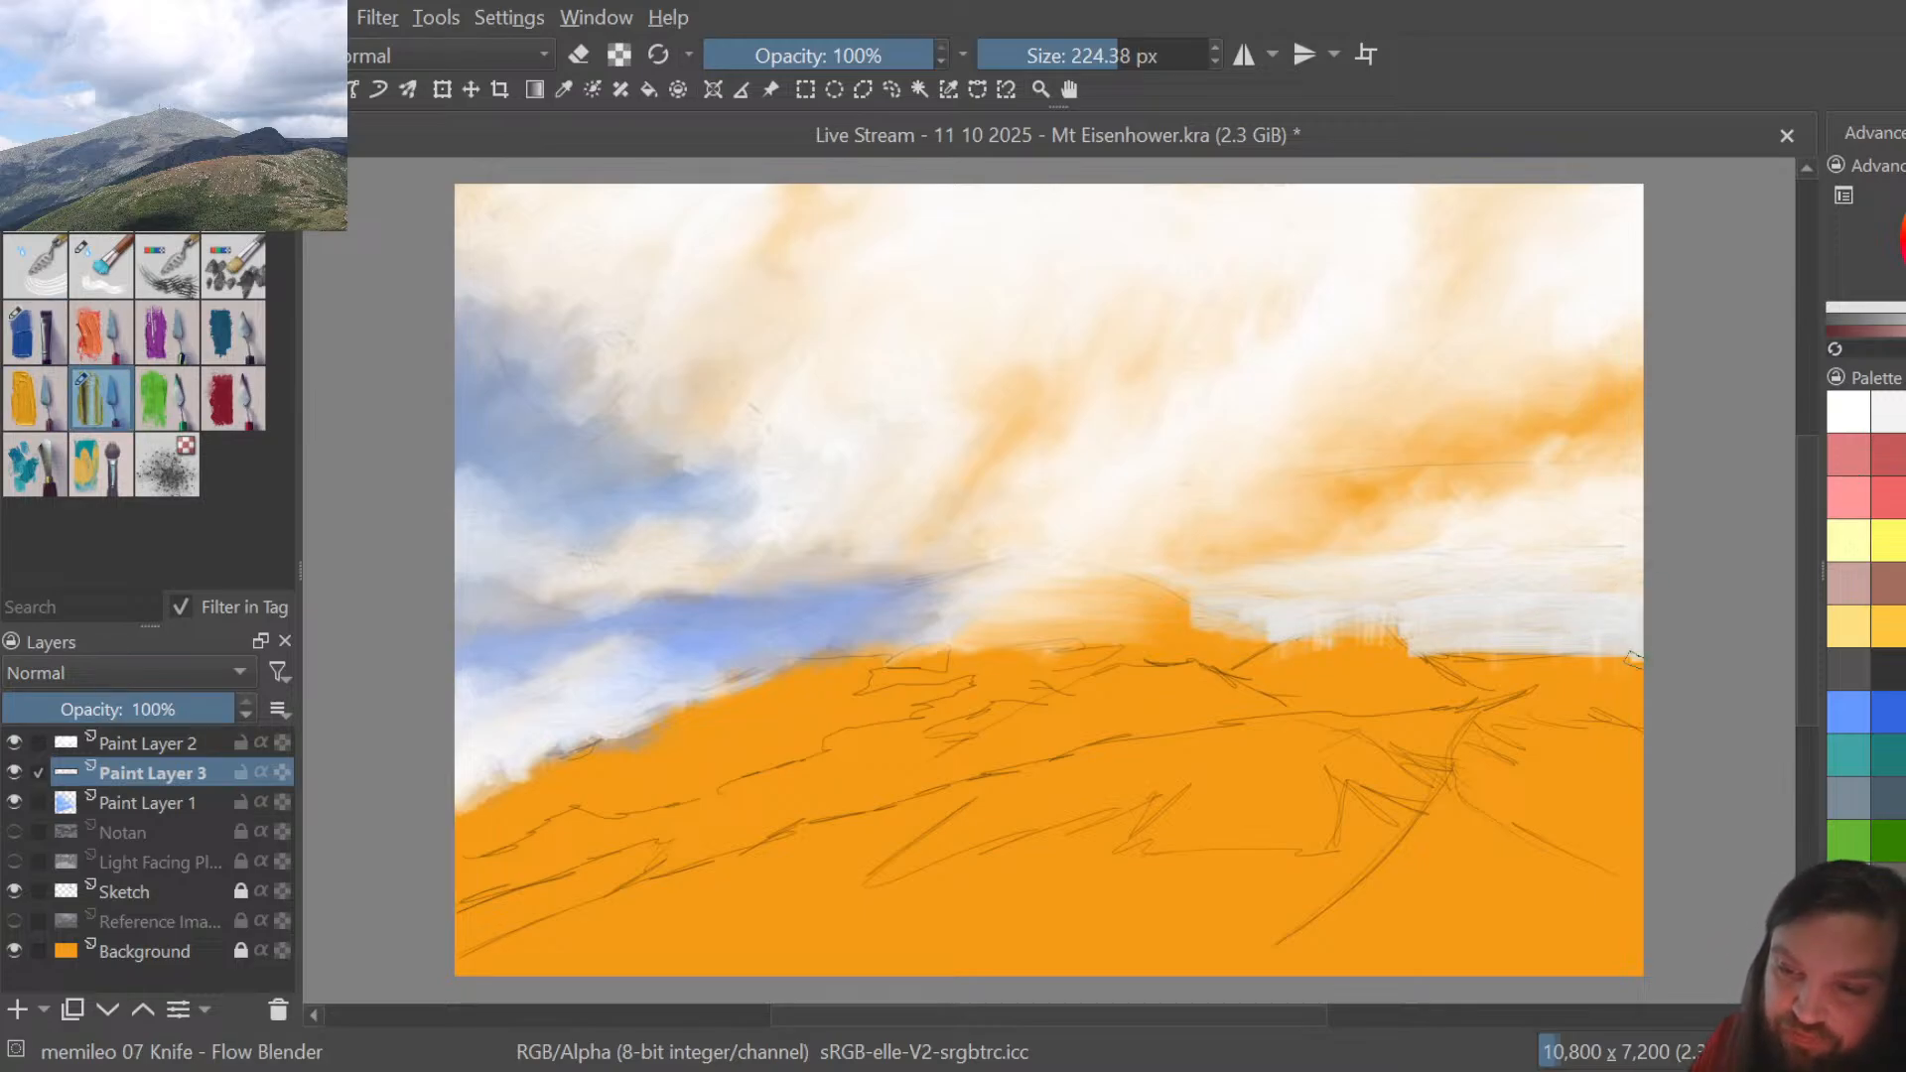
pyautogui.moveTo(1633, 650)
pyautogui.mouseDown()
pyautogui.moveTo(1624, 588)
pyautogui.moveTo(1620, 631)
pyautogui.moveTo(1602, 609)
pyautogui.moveTo(1606, 667)
pyautogui.mouseUp()
pyautogui.moveTo(1622, 595)
pyautogui.mouseDown()
pyautogui.moveTo(1630, 661)
pyautogui.moveTo(1630, 615)
pyautogui.moveTo(1609, 680)
pyautogui.moveTo(1630, 596)
pyautogui.moveTo(1632, 660)
pyautogui.moveTo(1614, 593)
pyautogui.mouseUp()
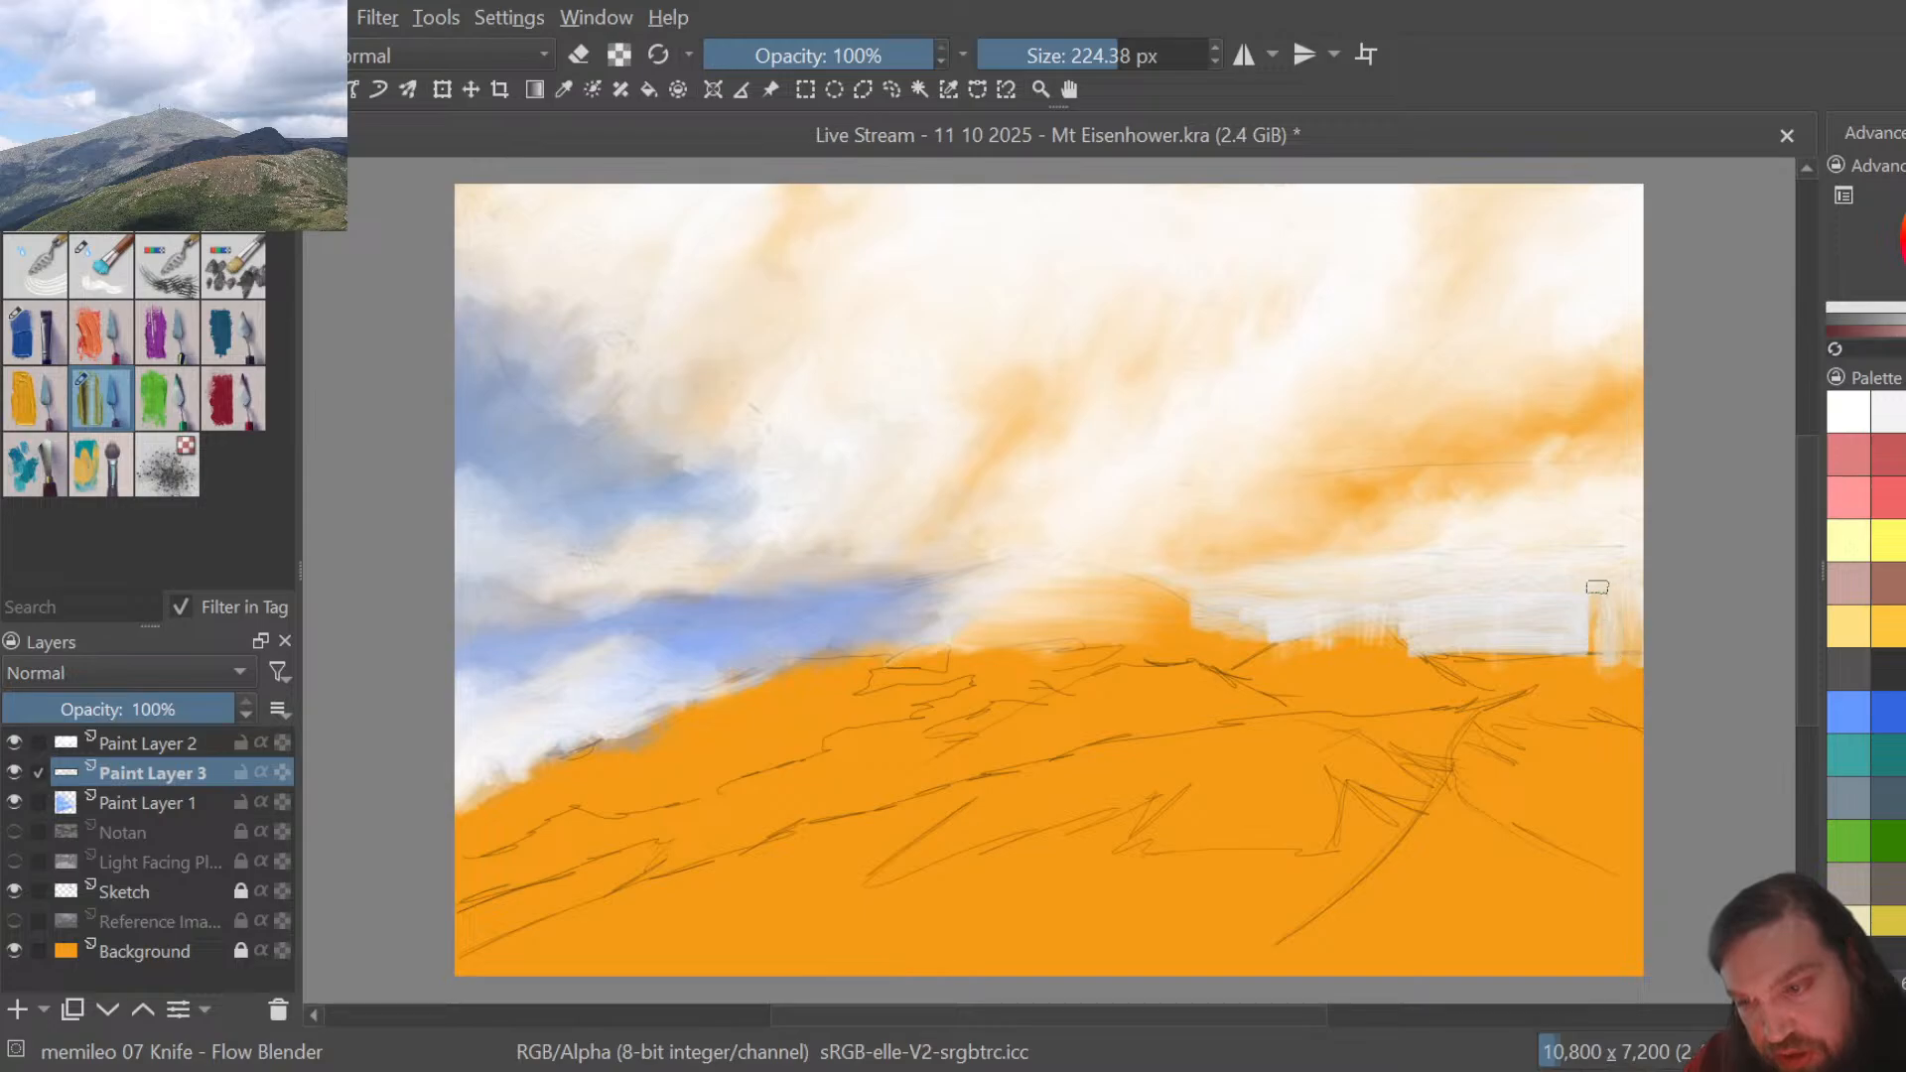
pyautogui.moveTo(1597, 586)
pyautogui.mouseDown()
pyautogui.moveTo(1608, 626)
pyautogui.moveTo(1577, 601)
pyautogui.moveTo(1601, 652)
pyautogui.moveTo(1551, 600)
pyautogui.mouseUp()
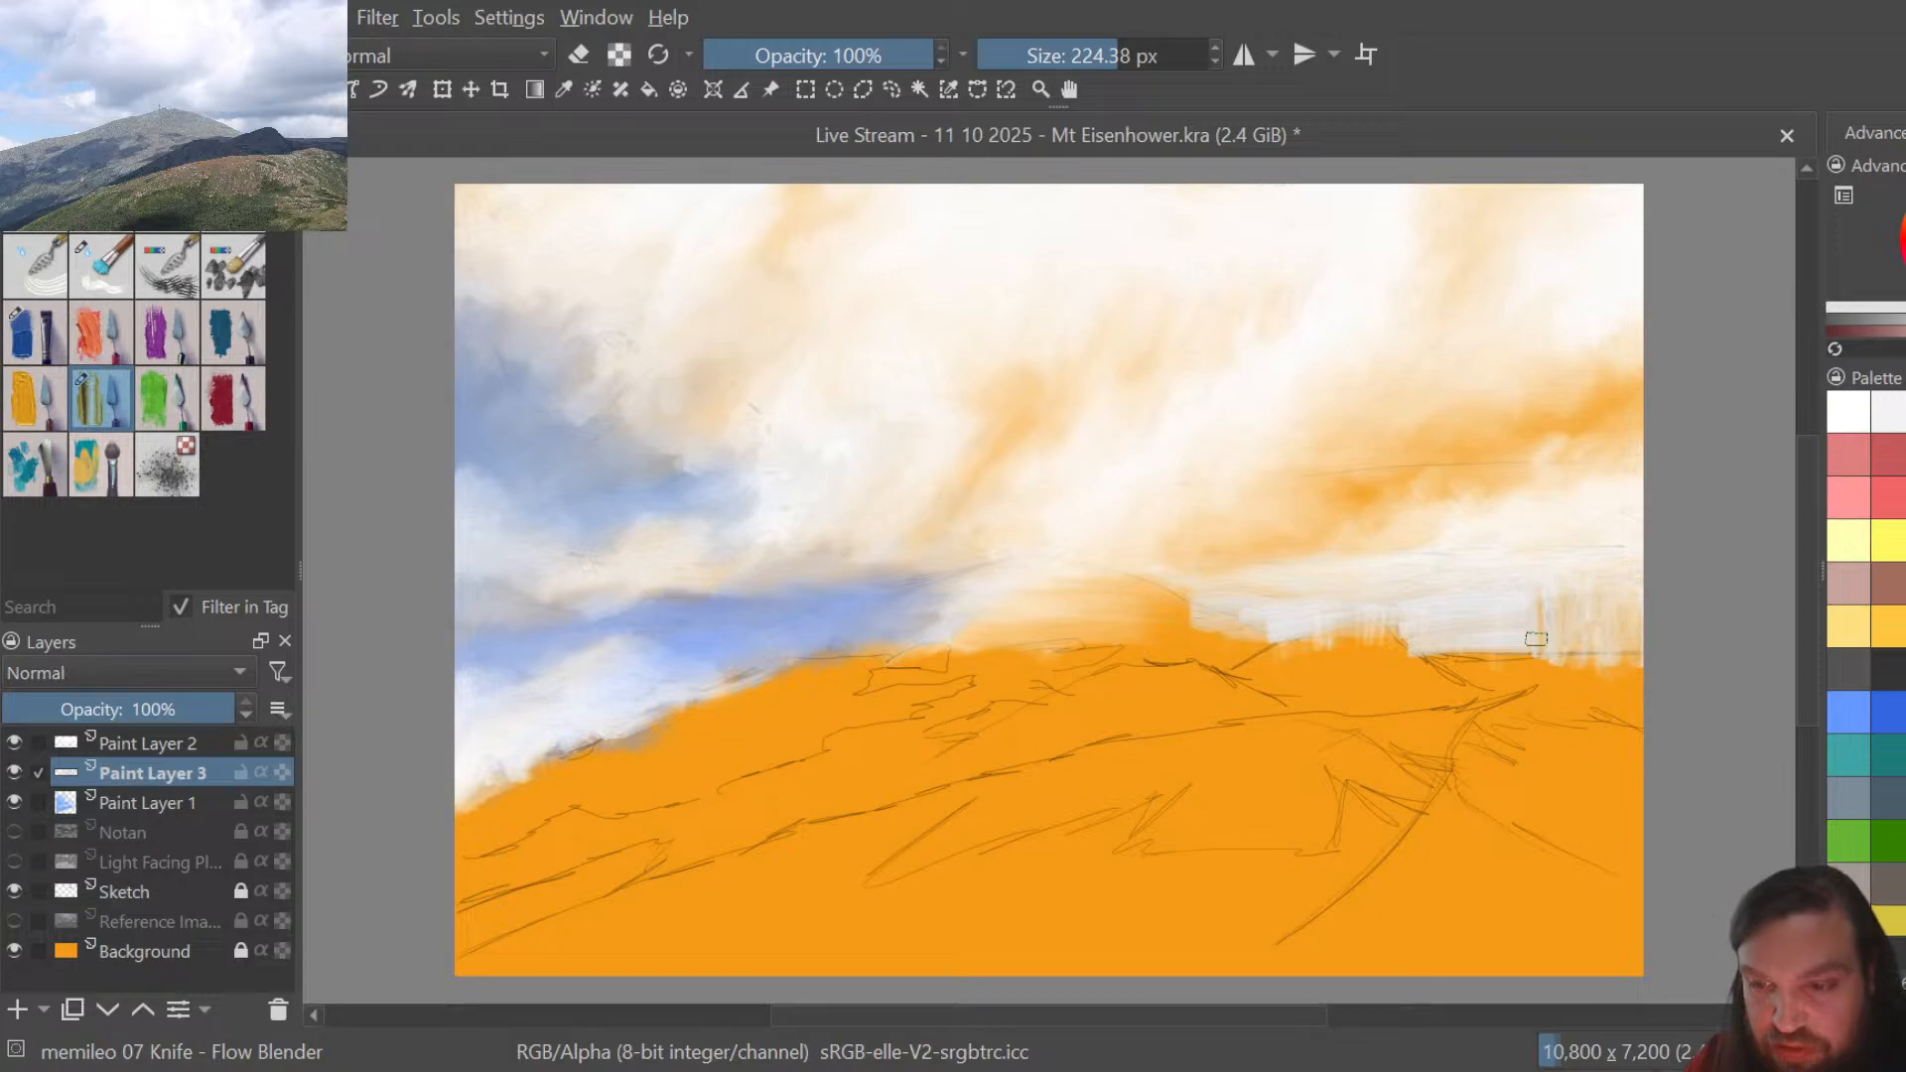
pyautogui.moveTo(1535, 638); pyautogui.dragTo(1542, 590)
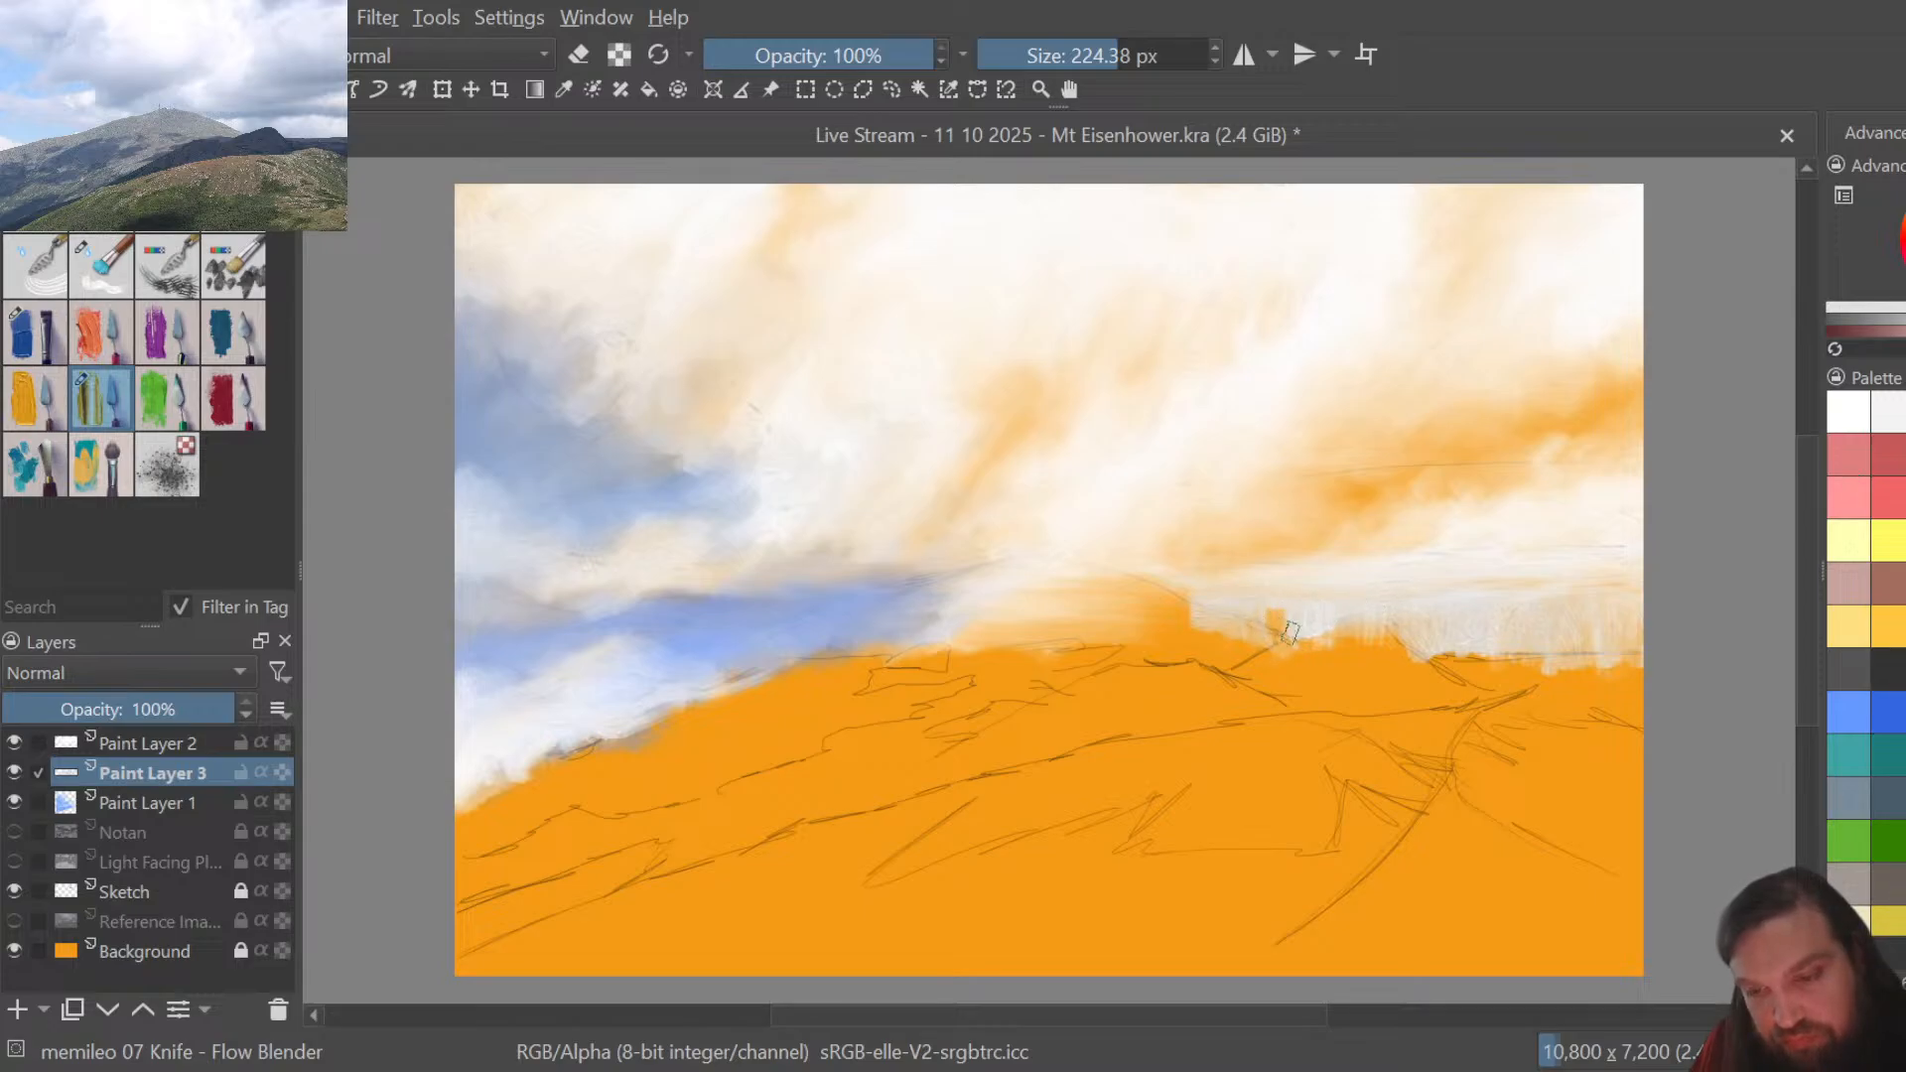
pyautogui.moveTo(1289, 615)
pyautogui.mouseDown()
pyautogui.moveTo(1334, 625)
pyautogui.moveTo(1302, 644)
pyautogui.mouseUp()
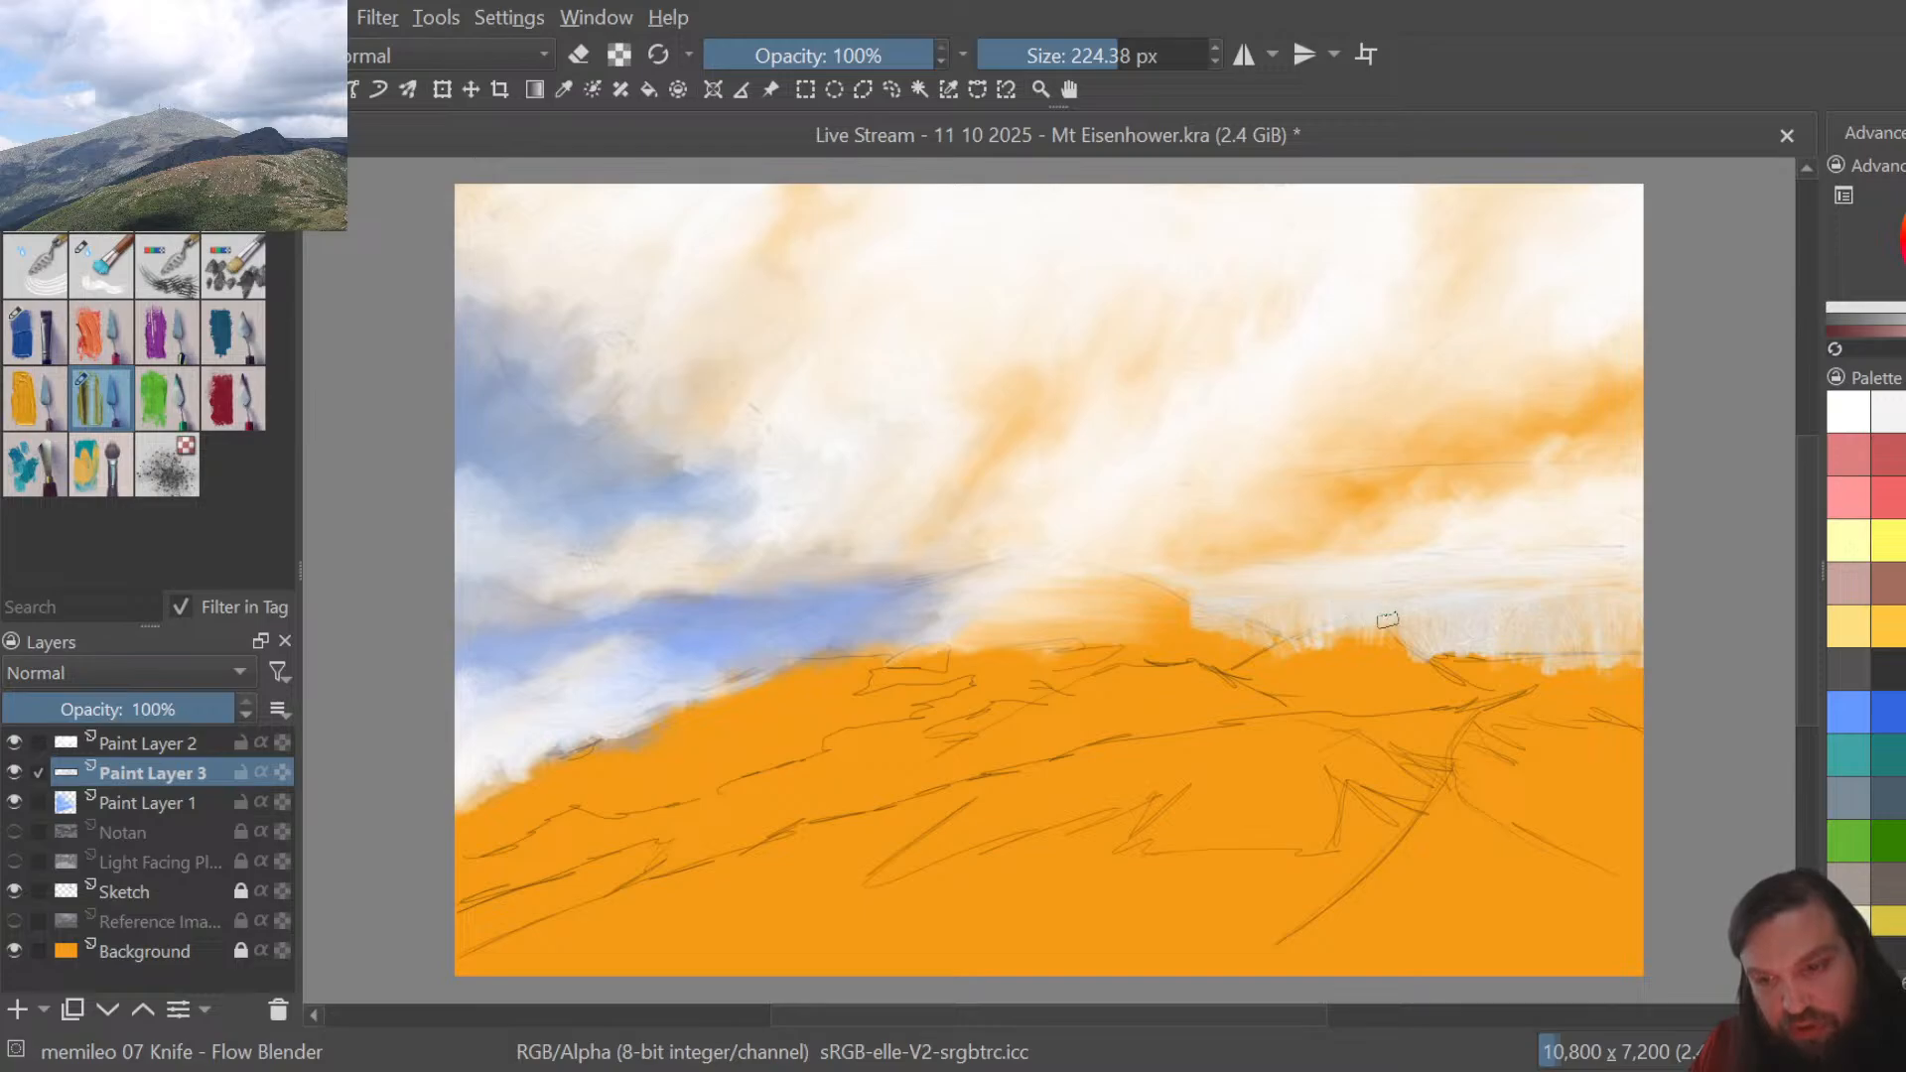
pyautogui.moveTo(1455, 638)
pyautogui.mouseDown()
pyautogui.moveTo(1475, 647)
pyautogui.moveTo(1459, 628)
pyautogui.moveTo(1476, 613)
pyautogui.moveTo(1480, 641)
pyautogui.mouseUp()
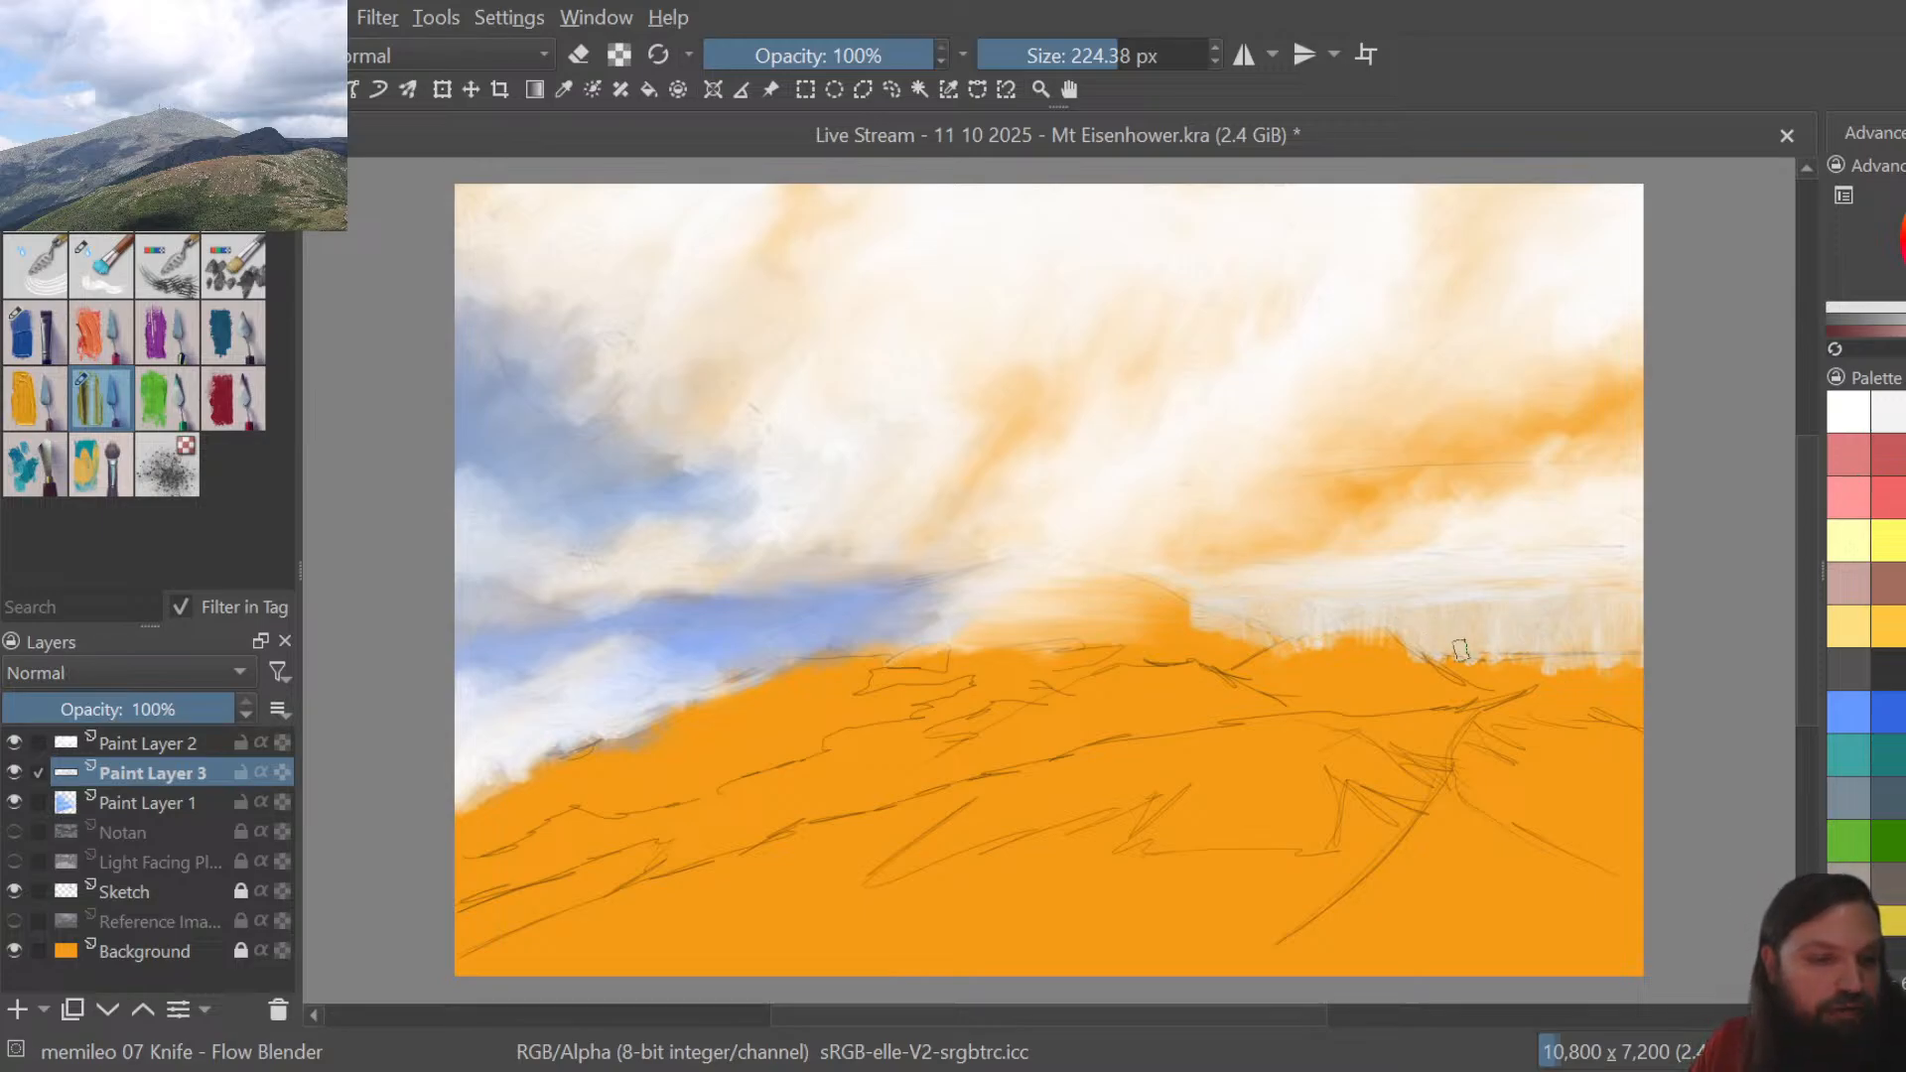
# On Paint Layer 1, paint a light blue Flat Tip strip along the distant ridge on the right and blend it up into the horizon band
pyautogui.click(168, 800)
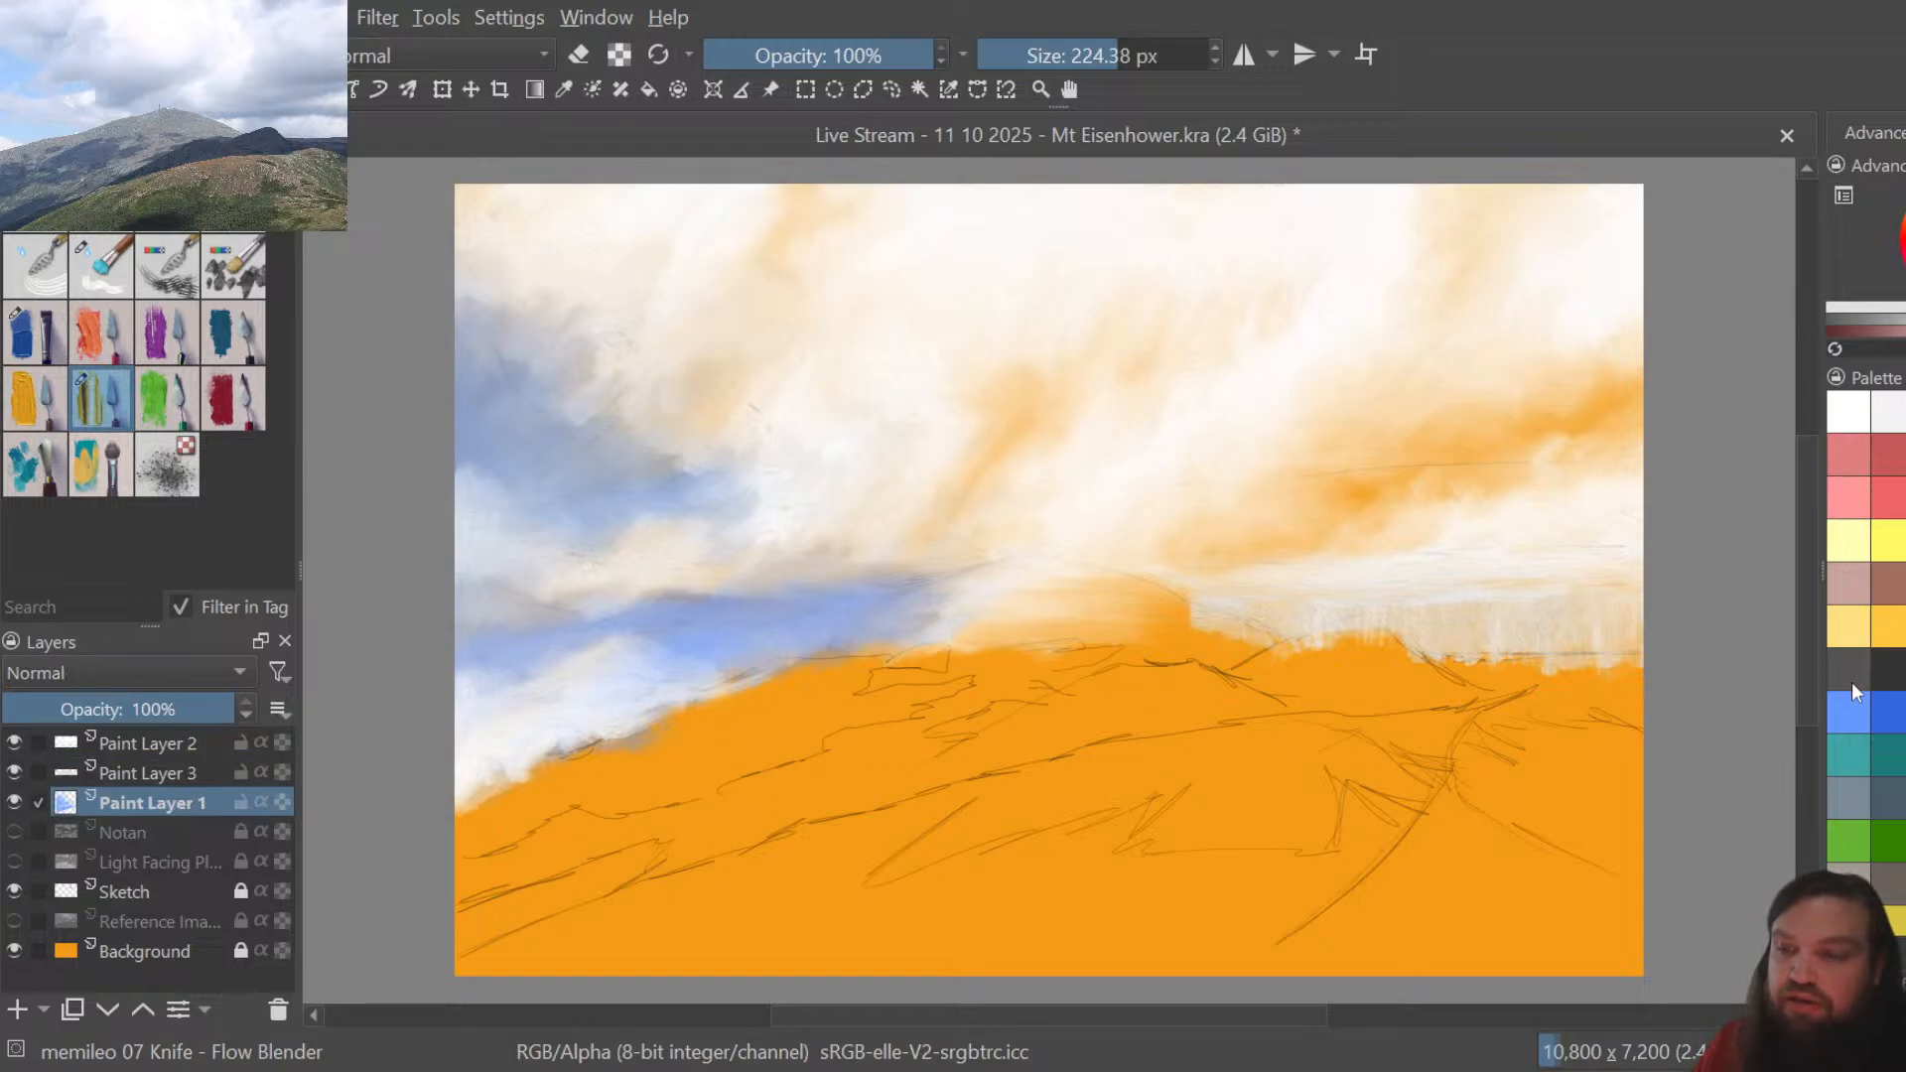
pyautogui.click(1852, 706)
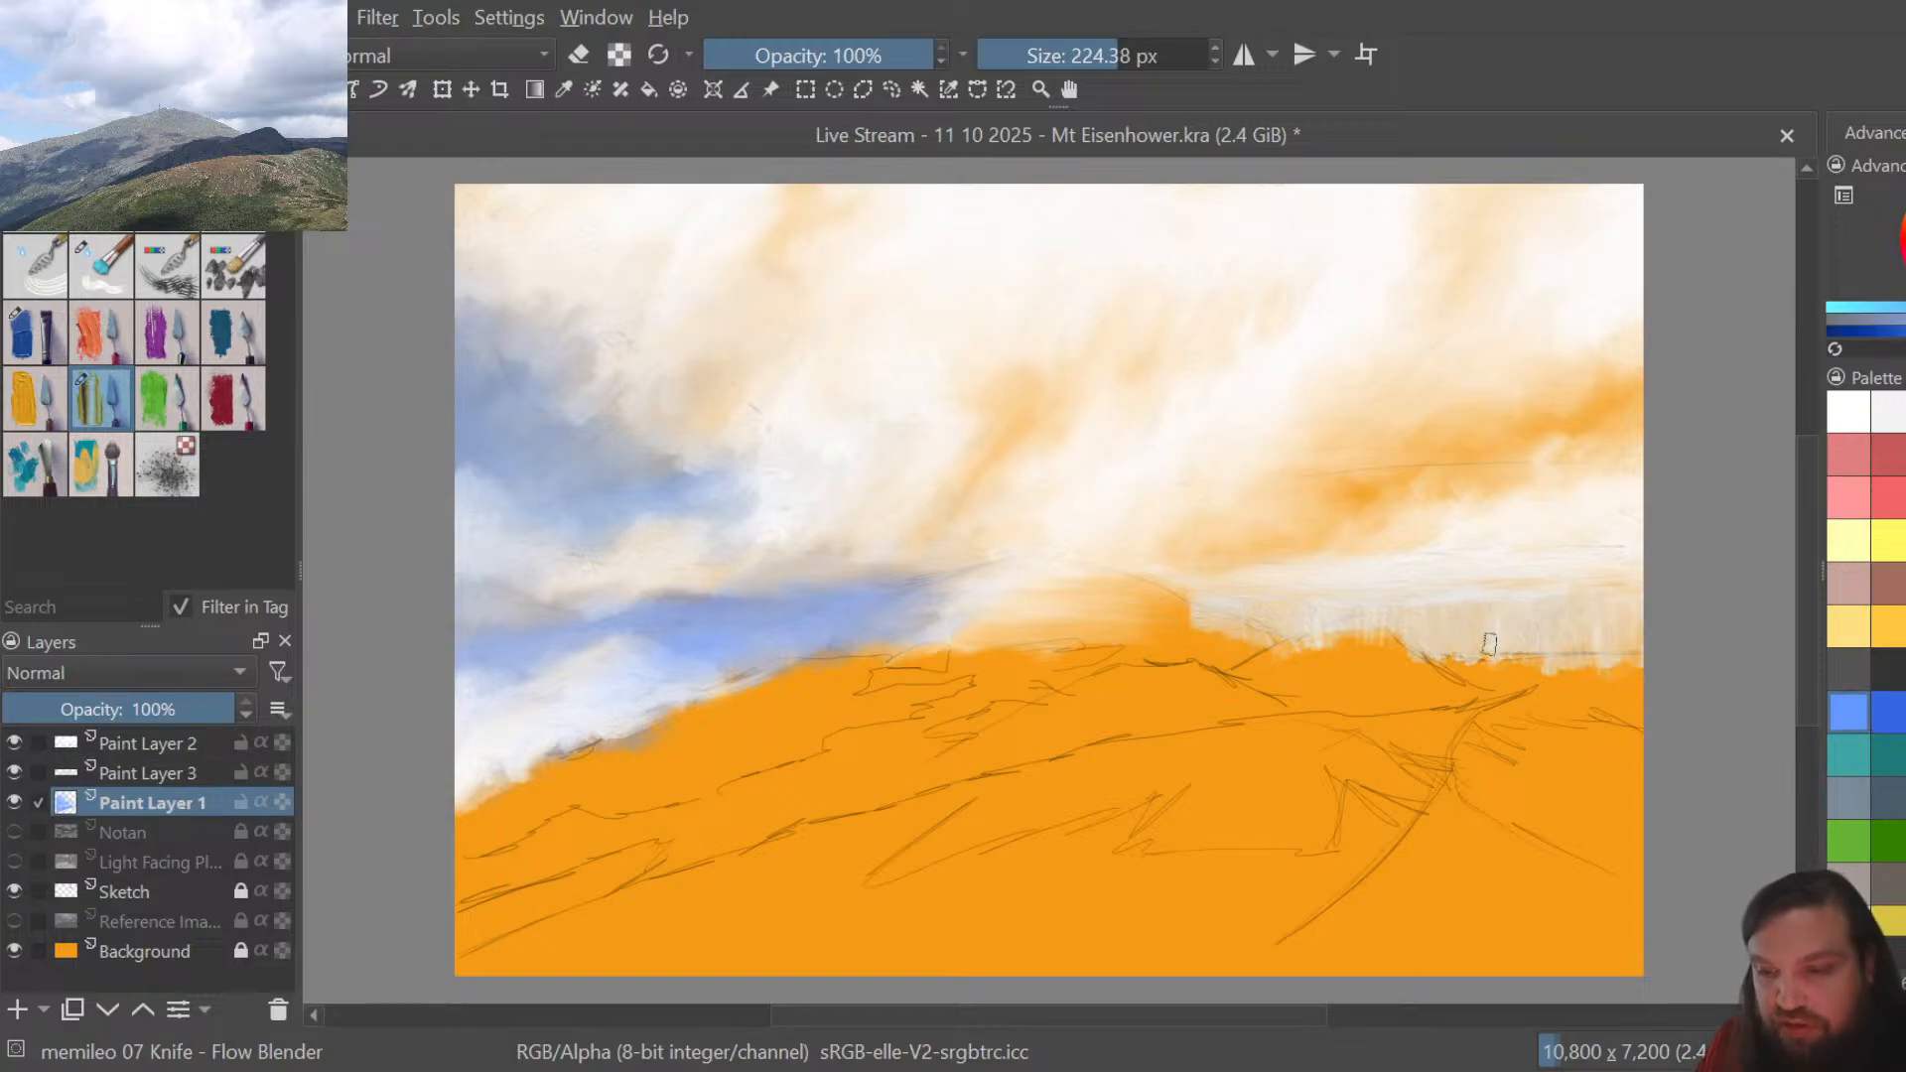
pyautogui.press('/')
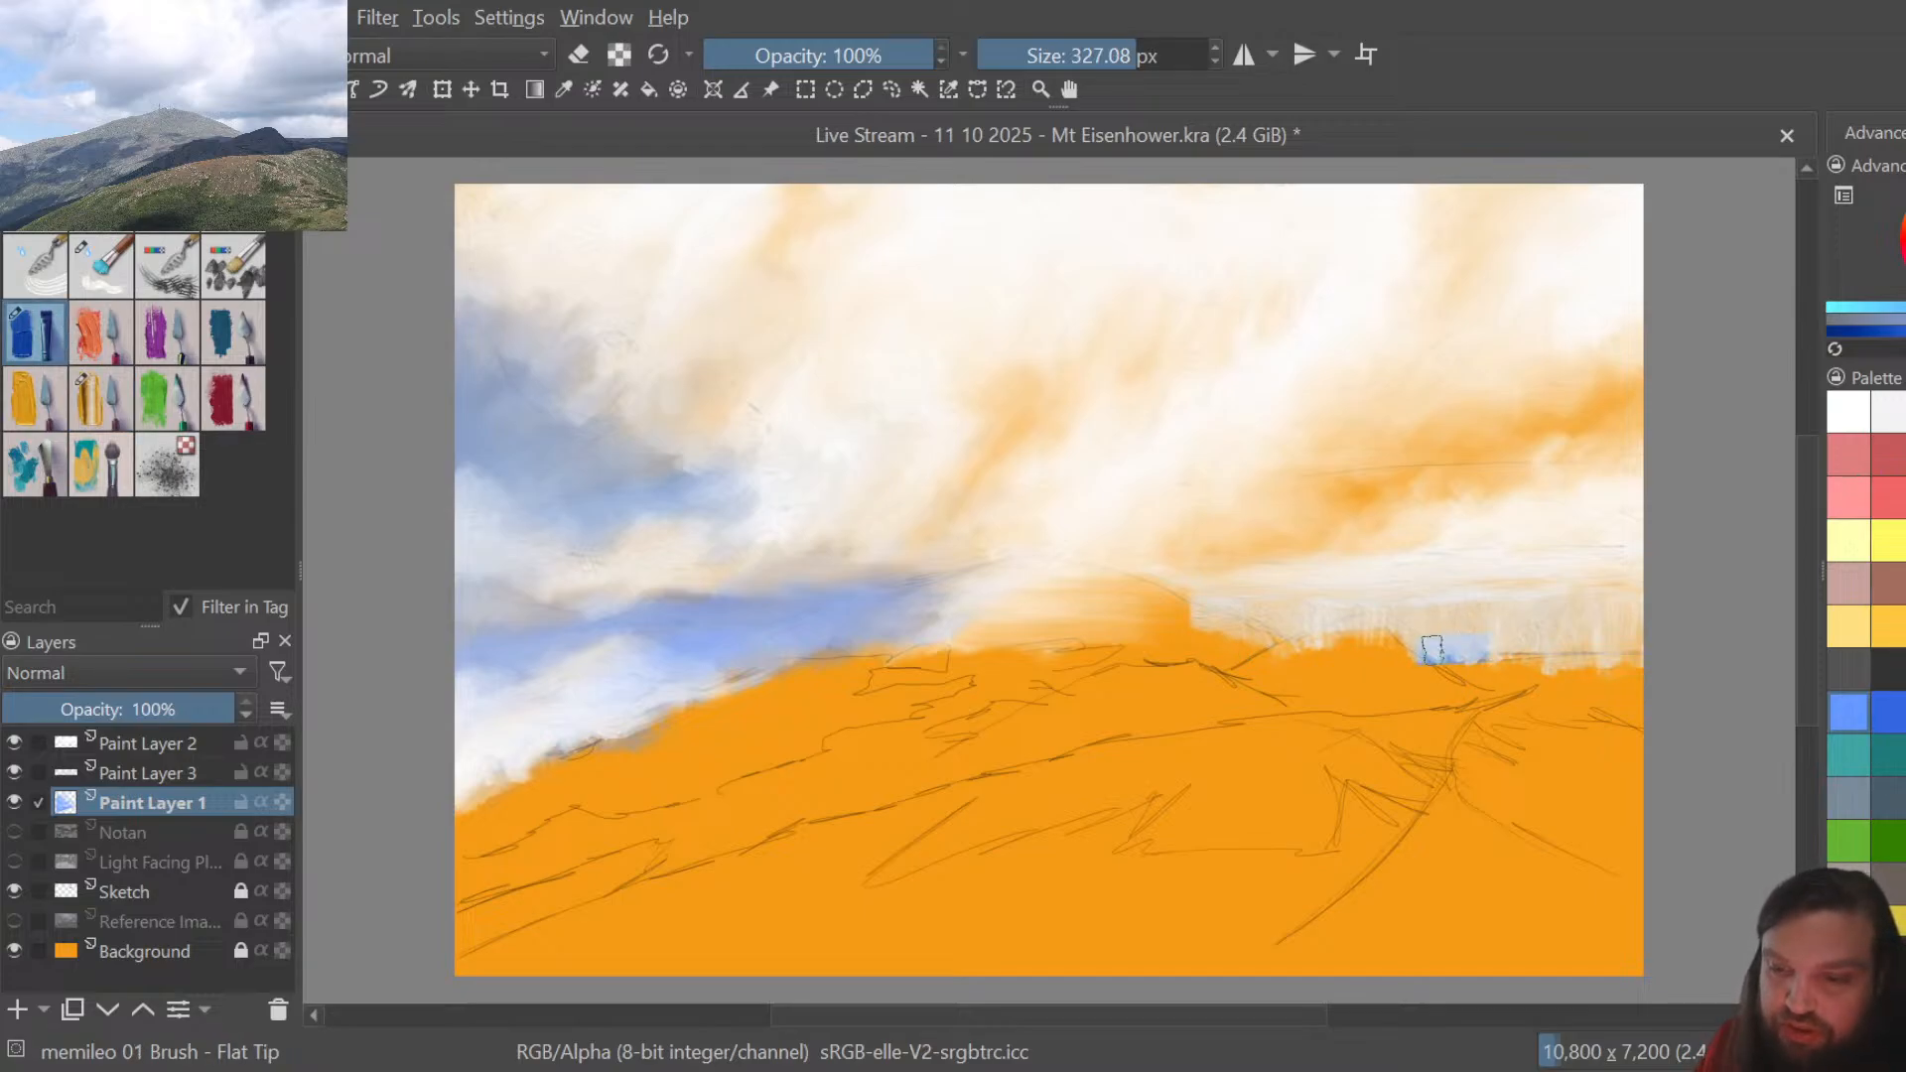
pyautogui.moveTo(1433, 650); pyautogui.dragTo(1620, 650)
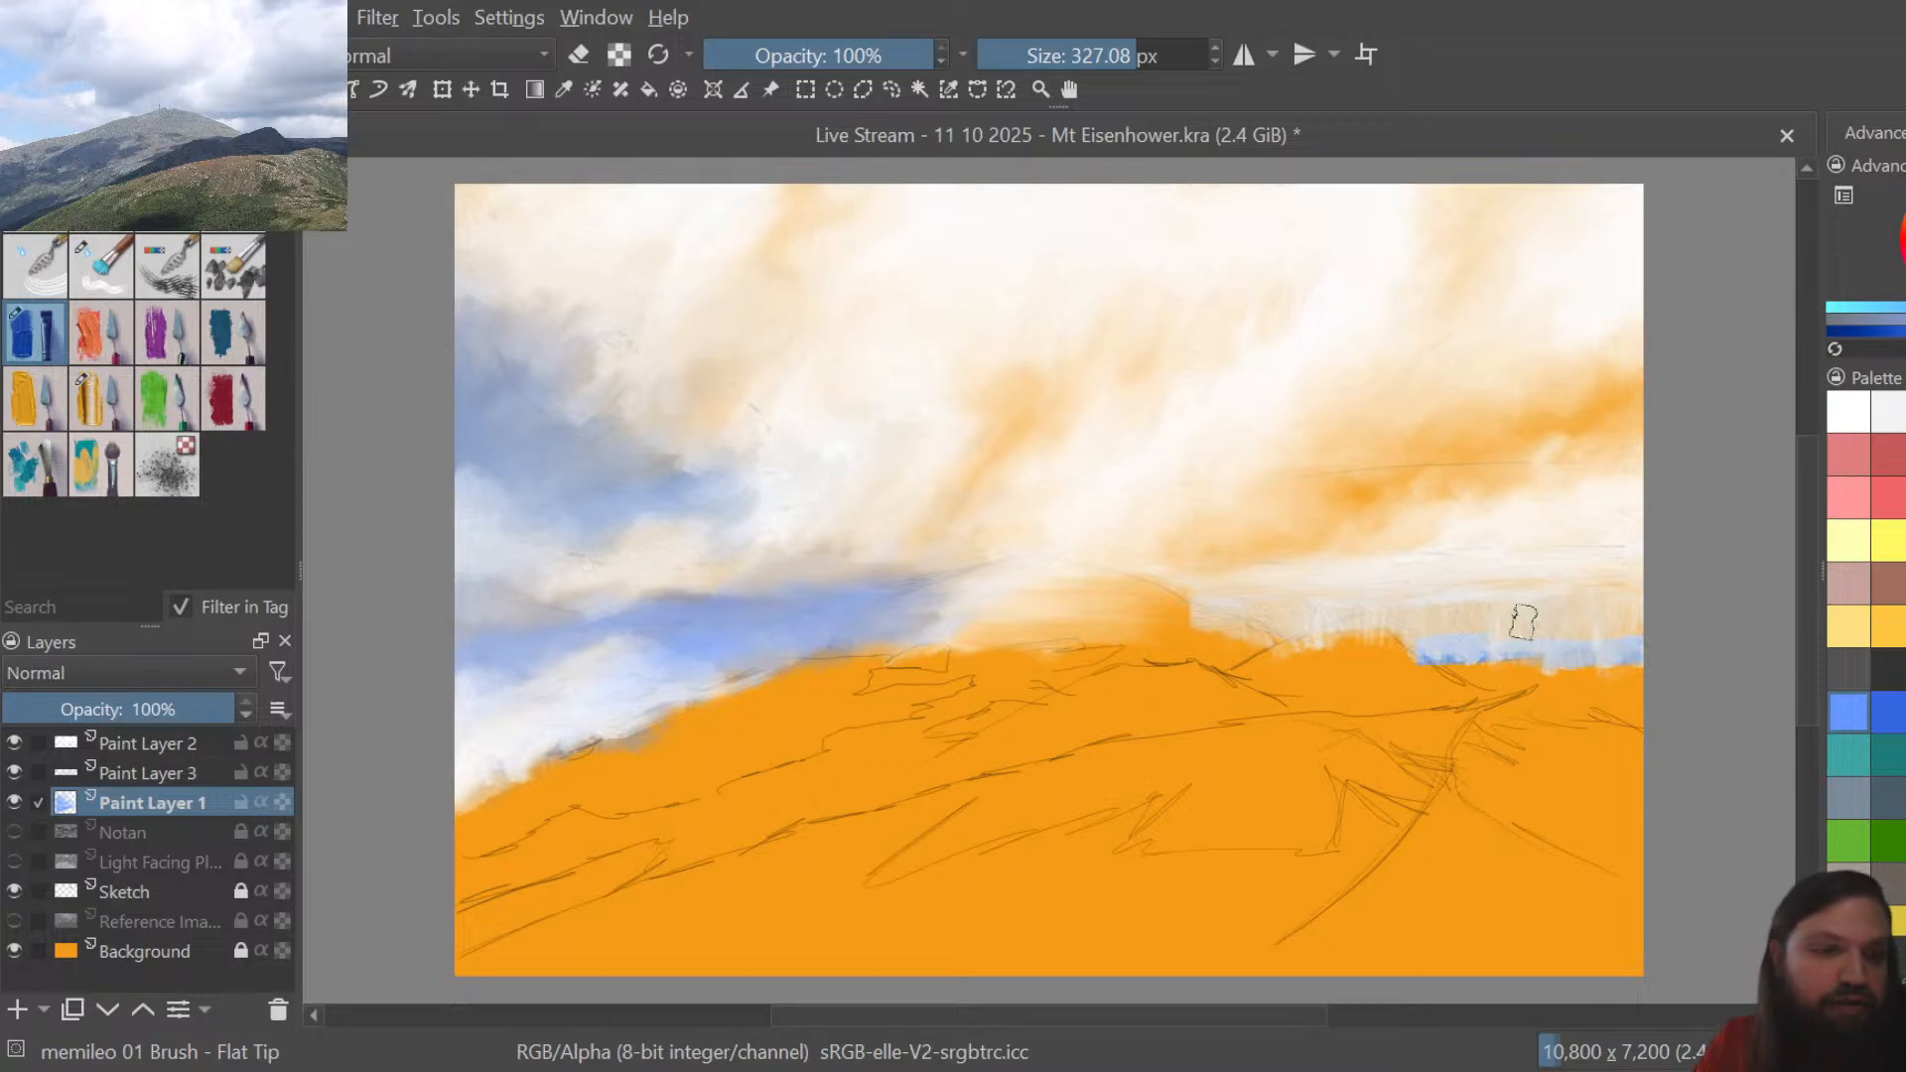
pyautogui.press('/')
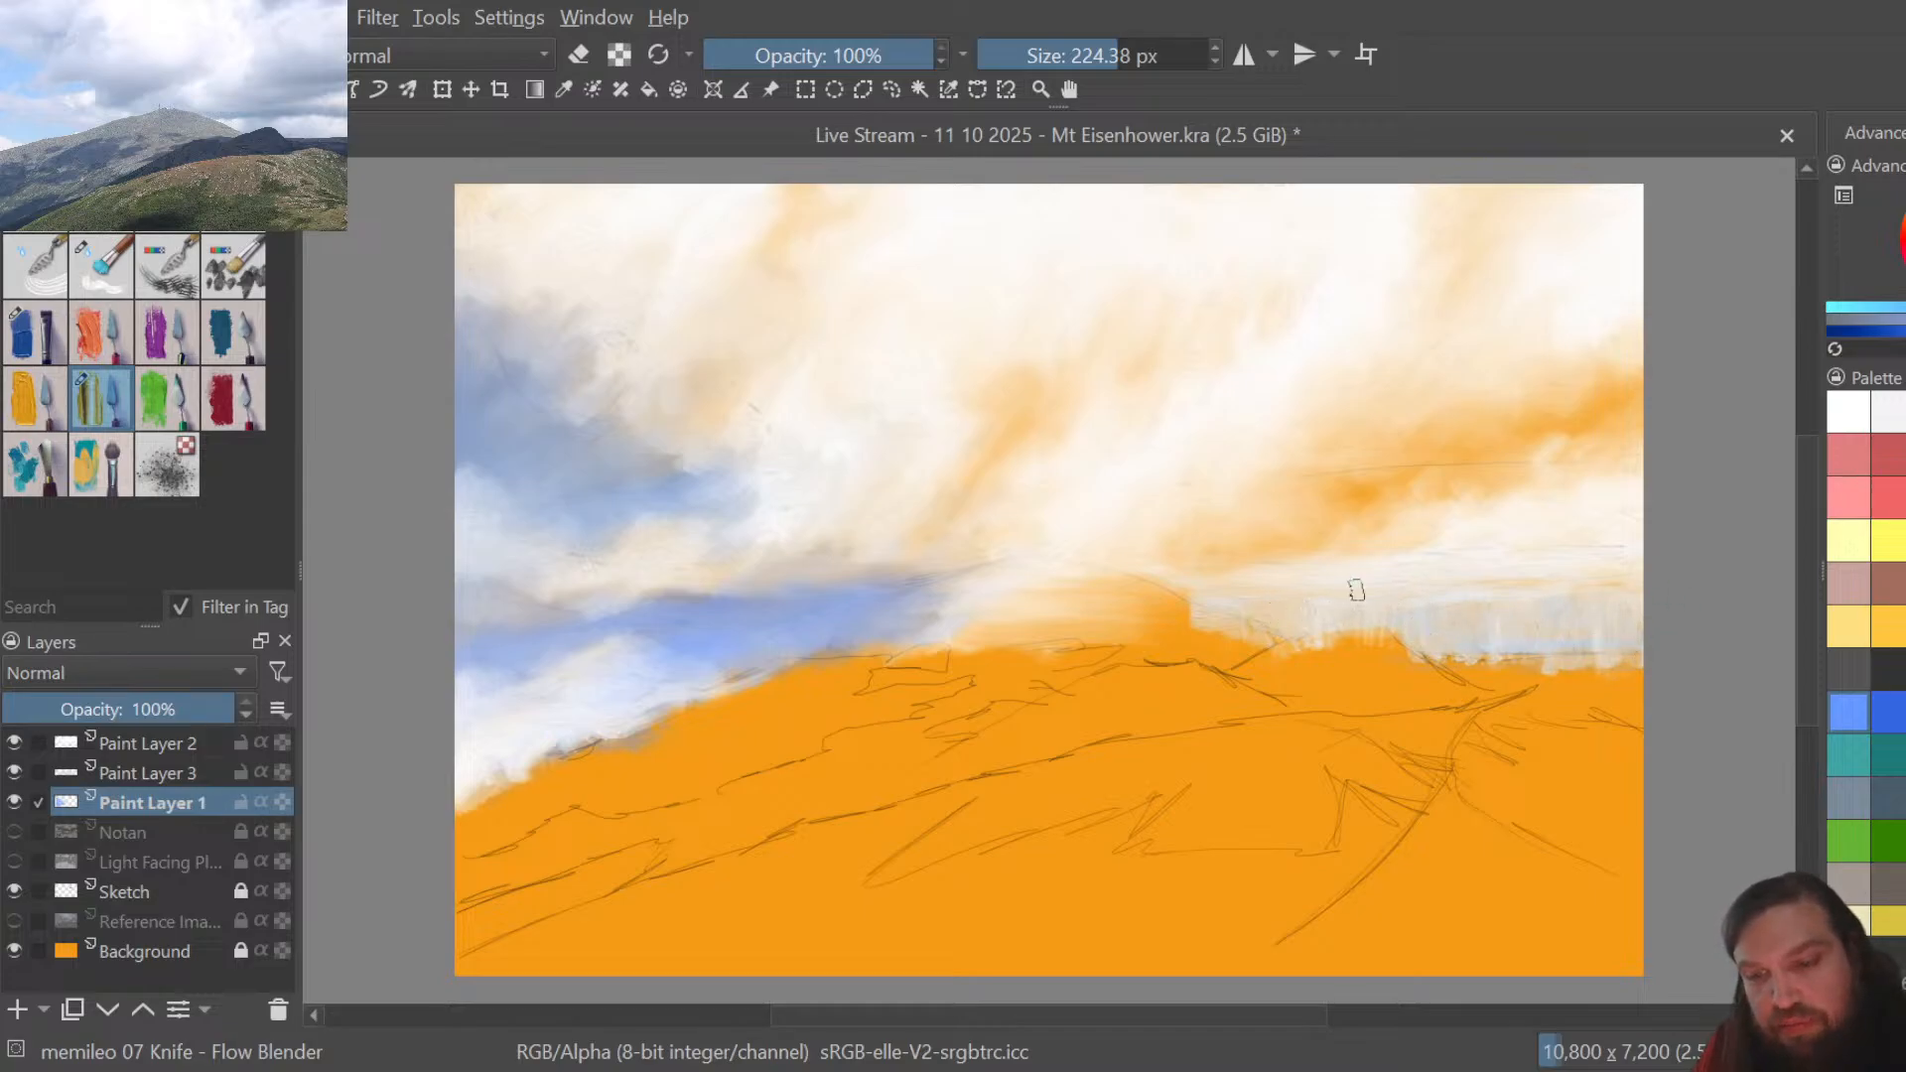
# Extend the blue haze toward the central peak with the Flat Tip brush at 175.44 px and soften it with the Flow Blender knife
pyautogui.click(48, 352)
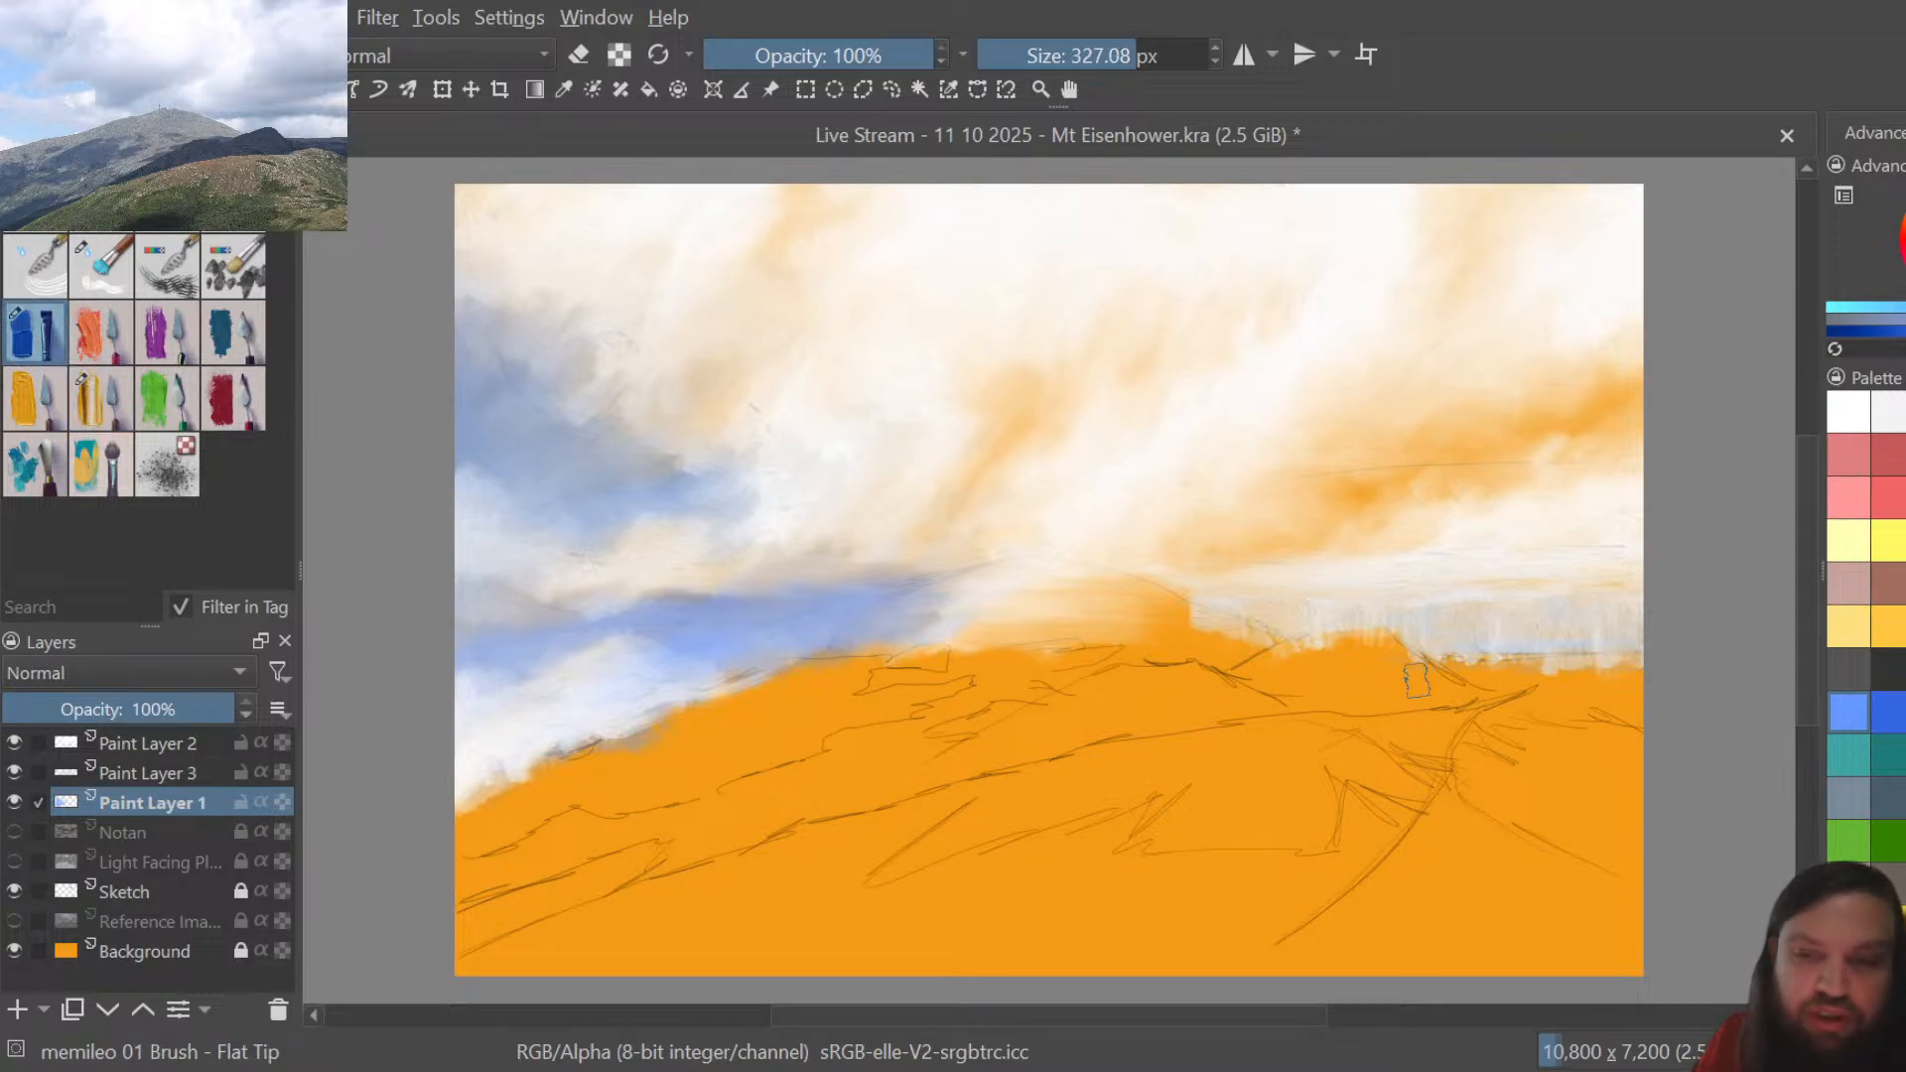
pyautogui.moveTo(1087, 52); pyautogui.dragTo(1122, 52)
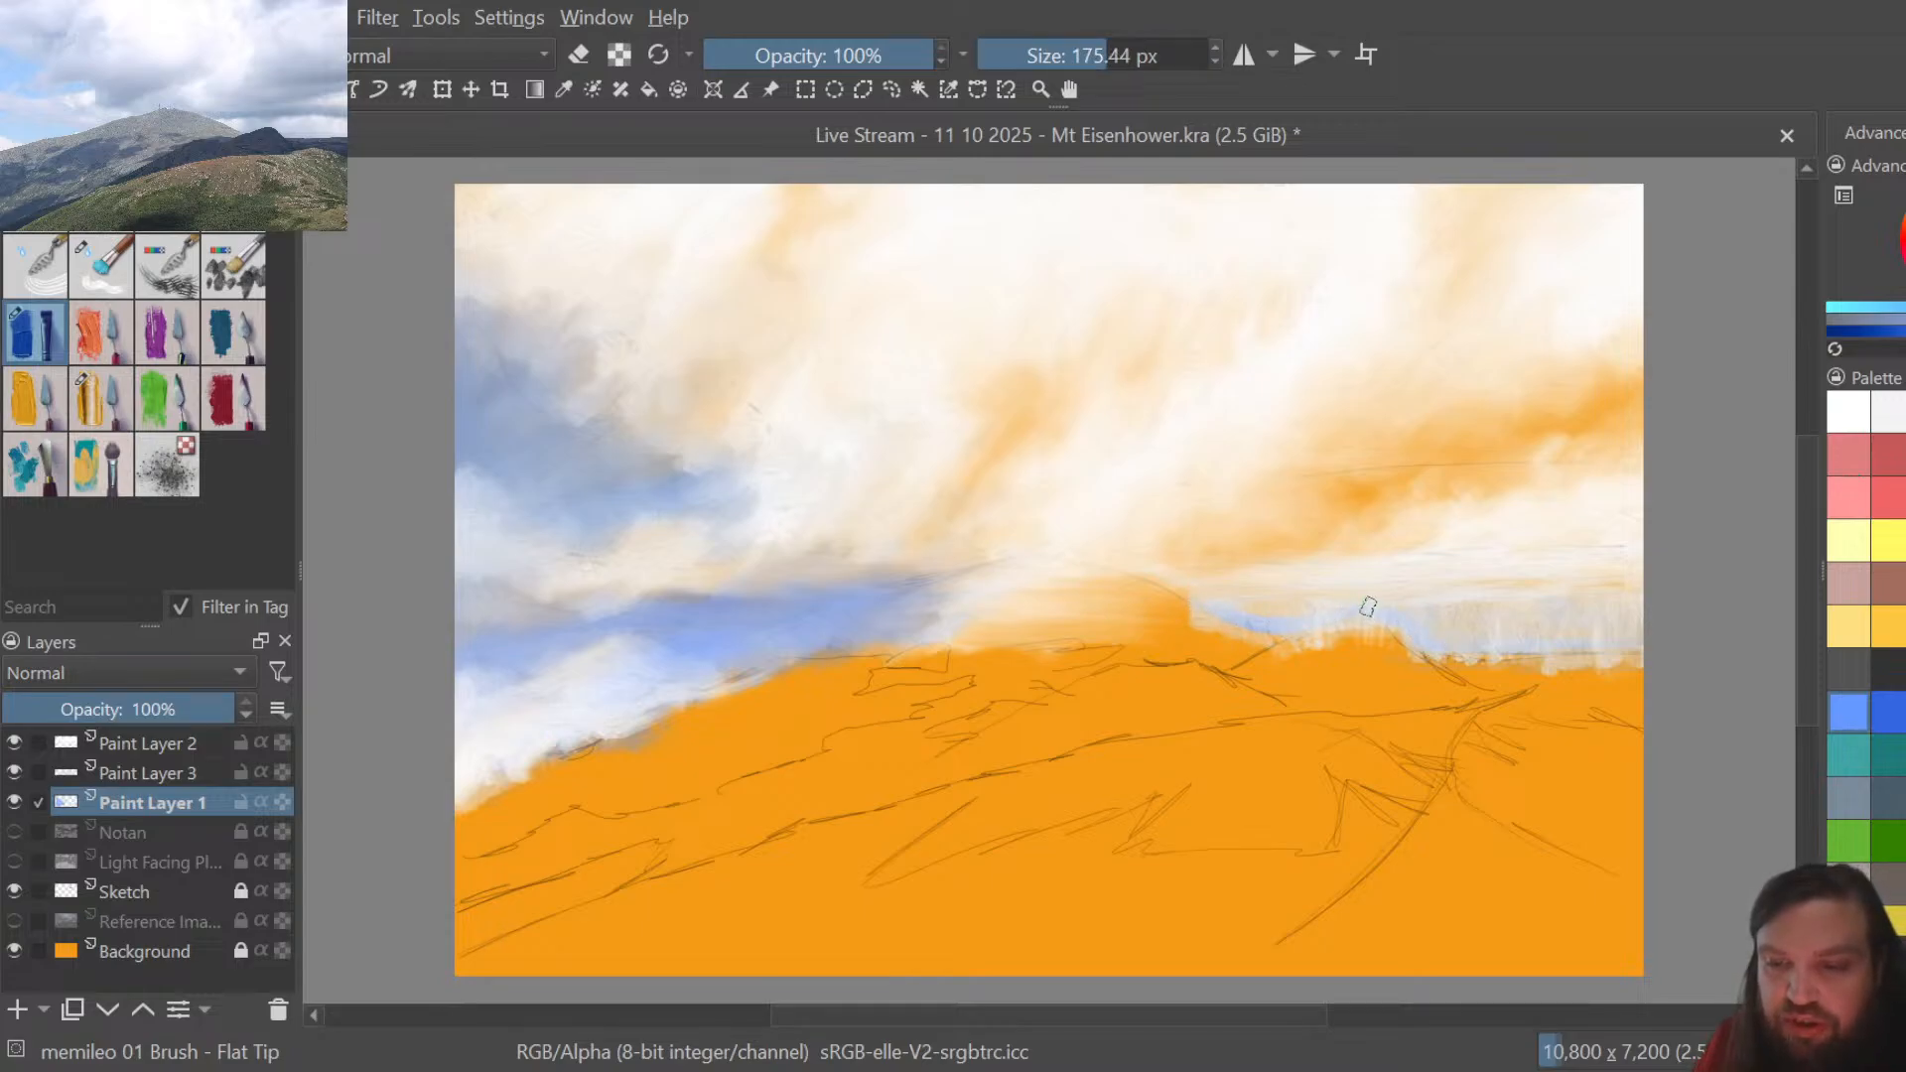
pyautogui.click(104, 402)
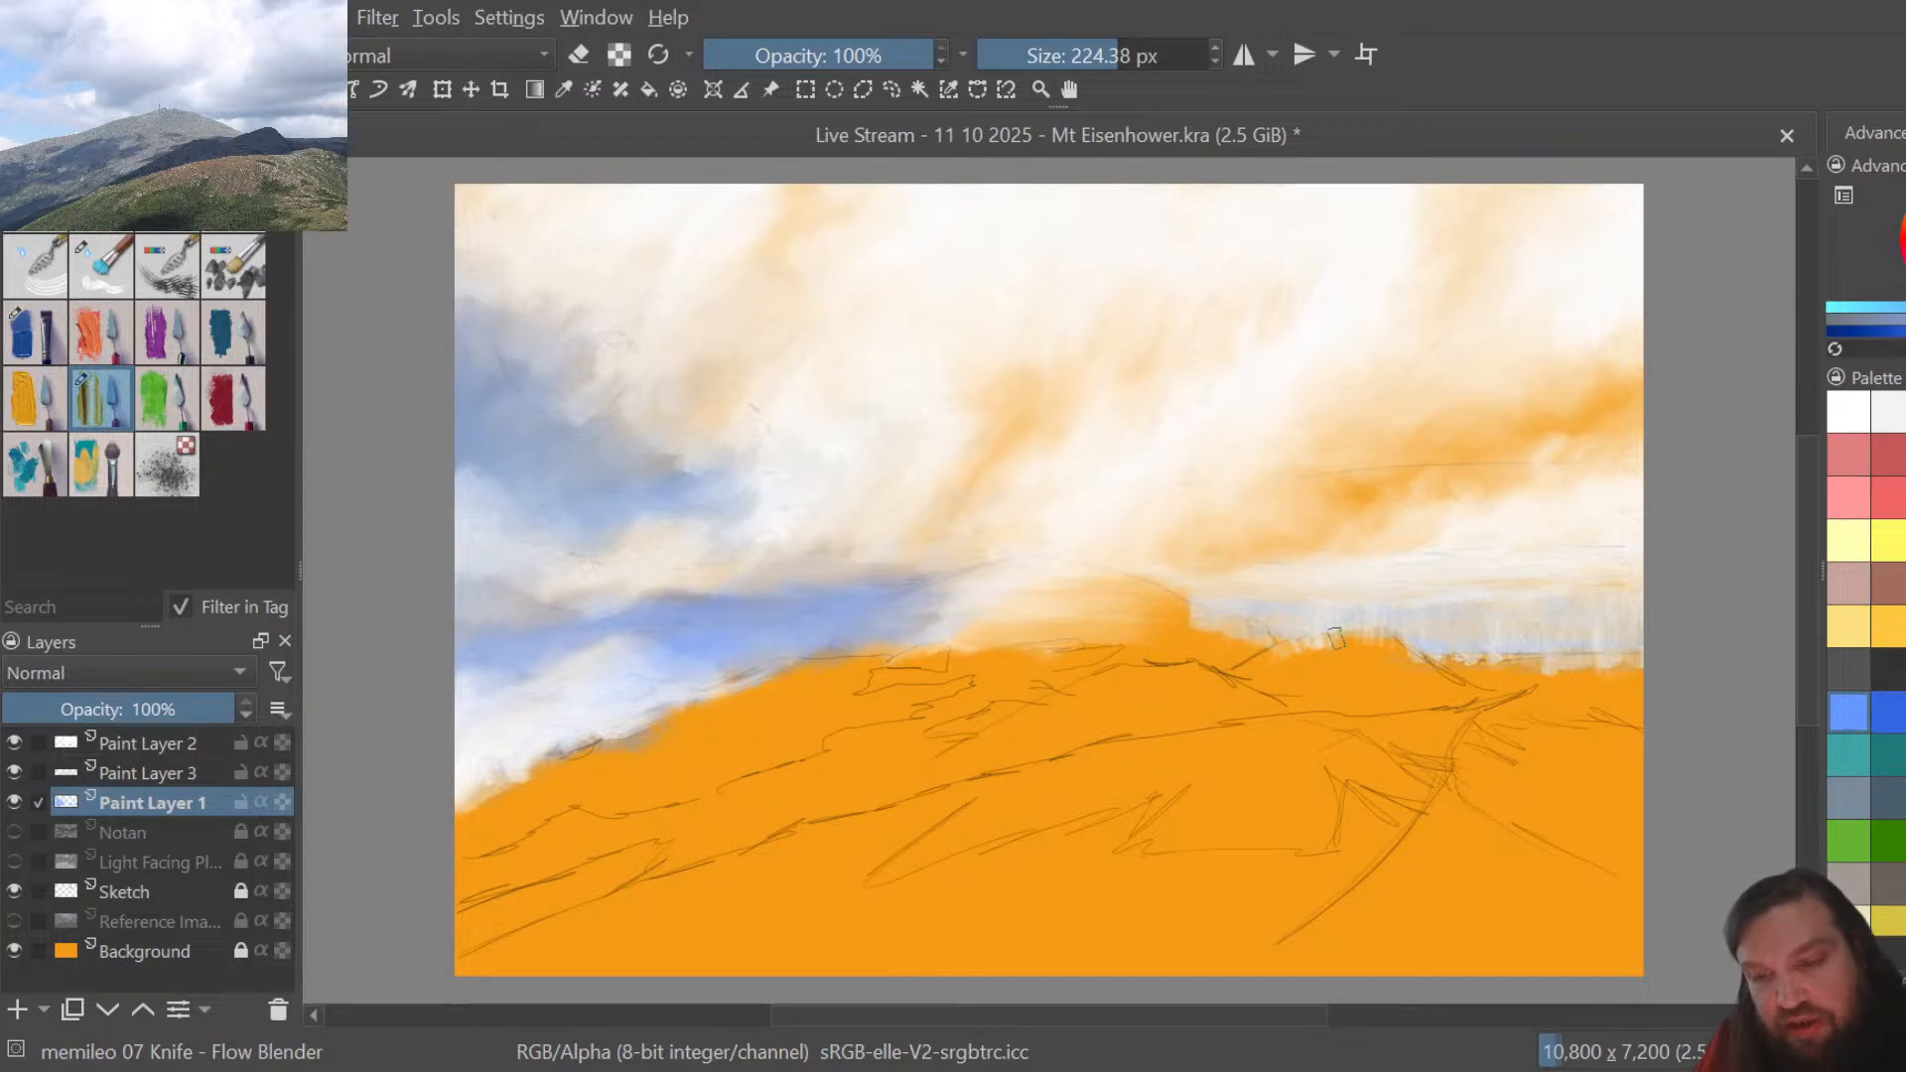
# On Paint Layer 3, add white Flat Tip strokes over the blue haze above the right ridge and blend them with the Flow Blender knife
pyautogui.click(154, 781)
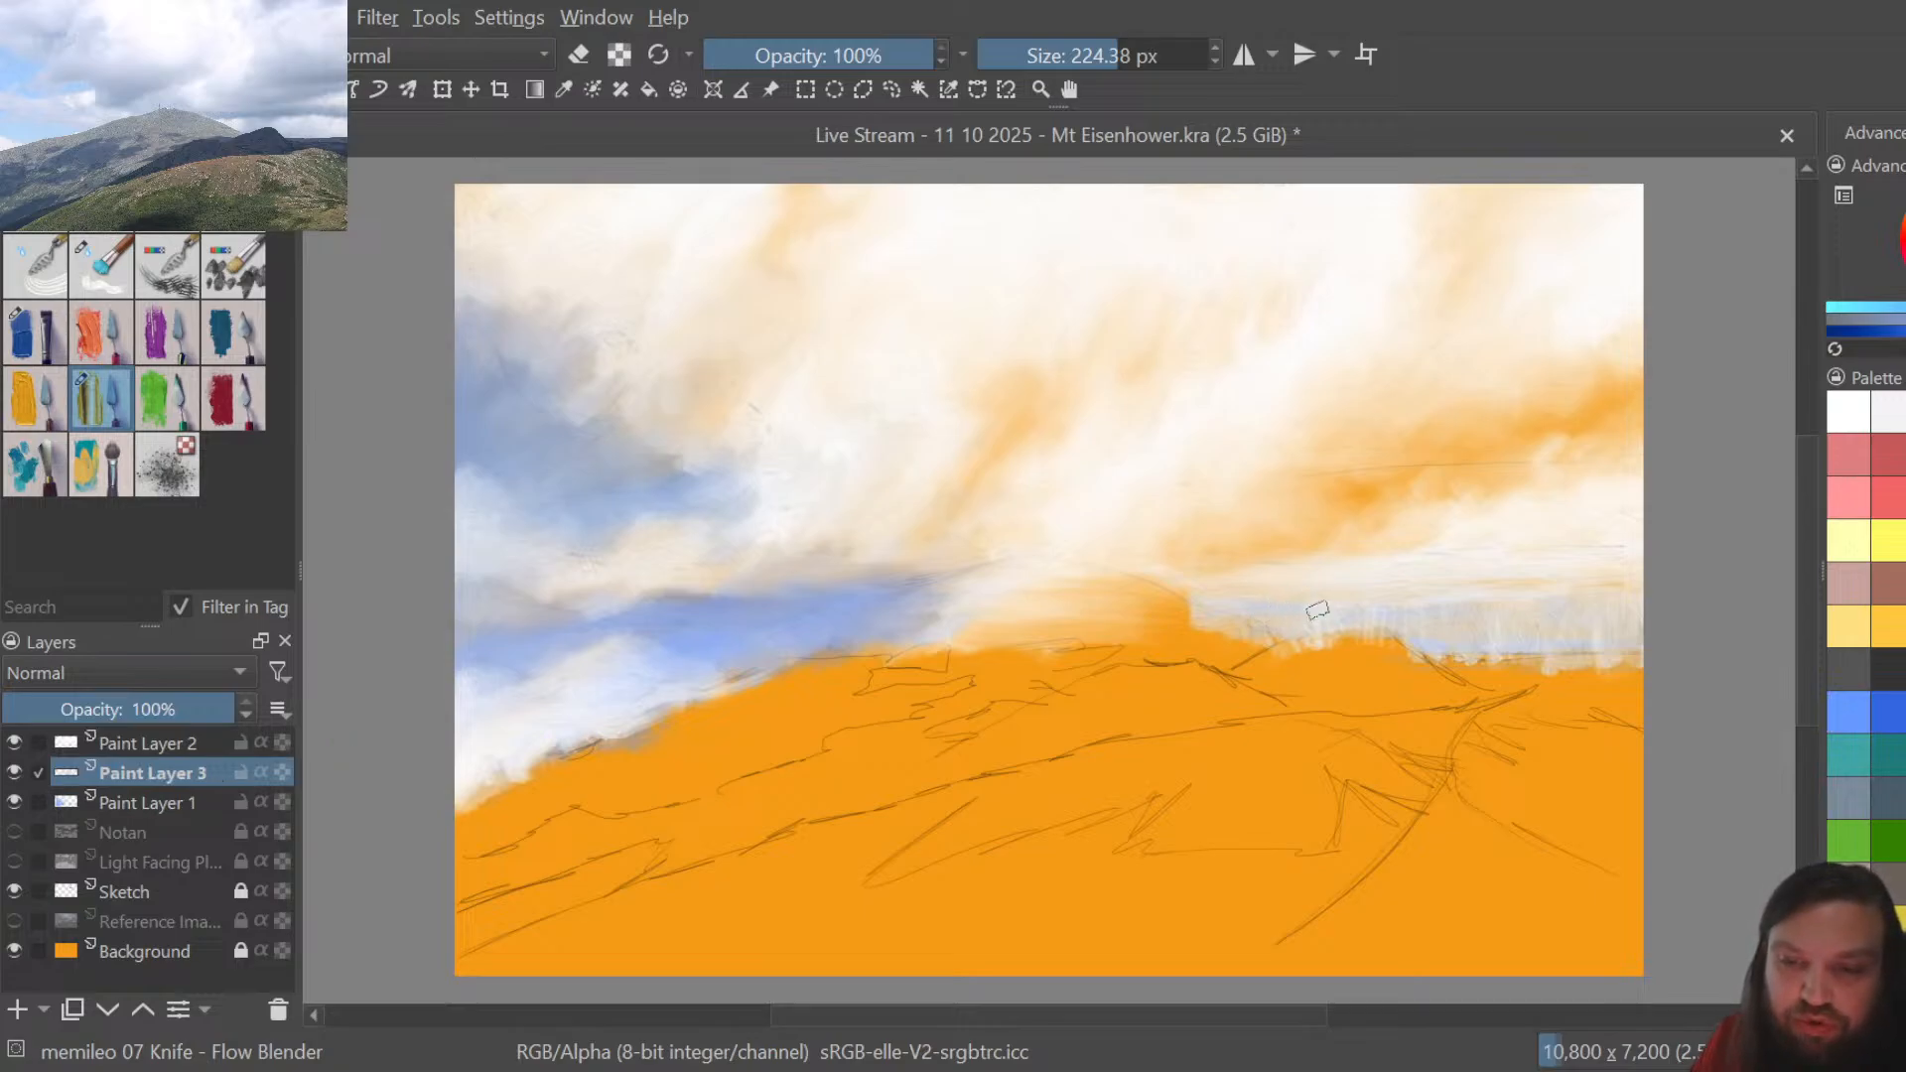
pyautogui.click(1892, 413)
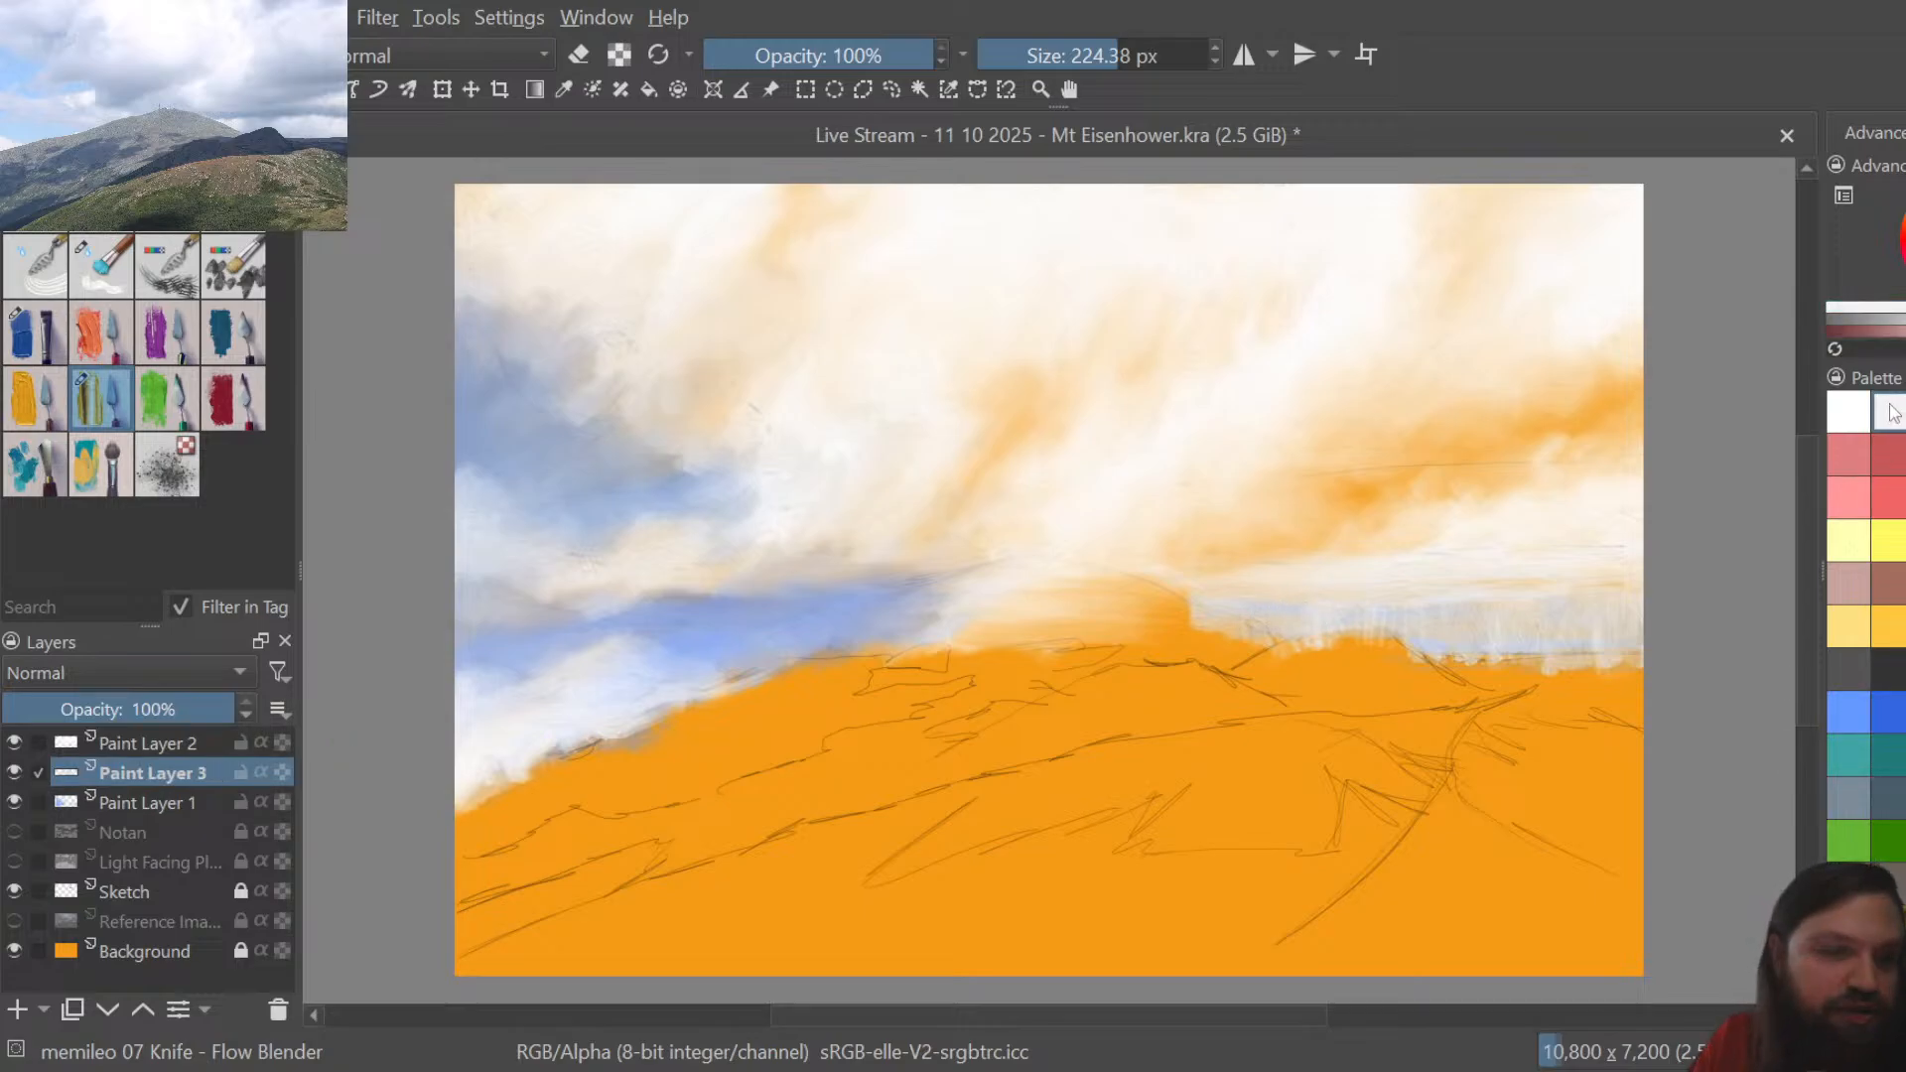
pyautogui.click(47, 335)
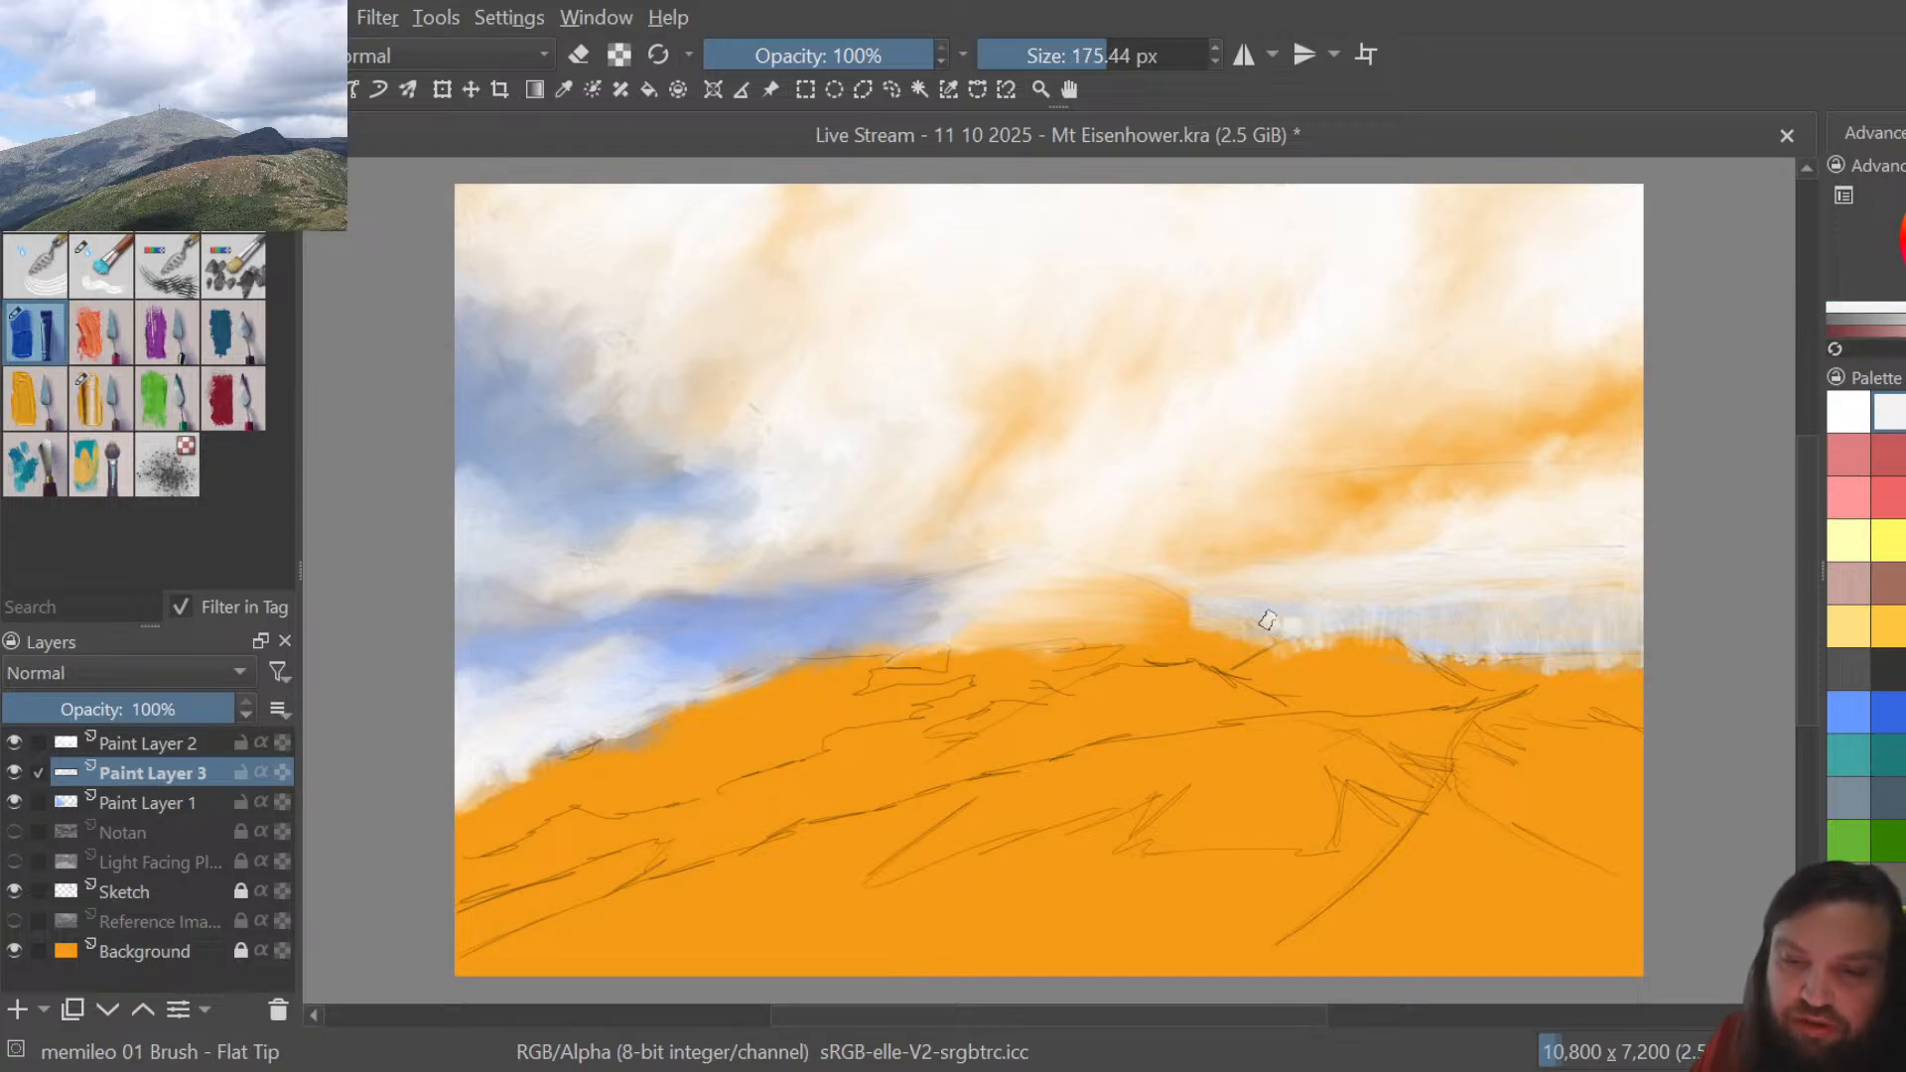
pyautogui.click(112, 395)
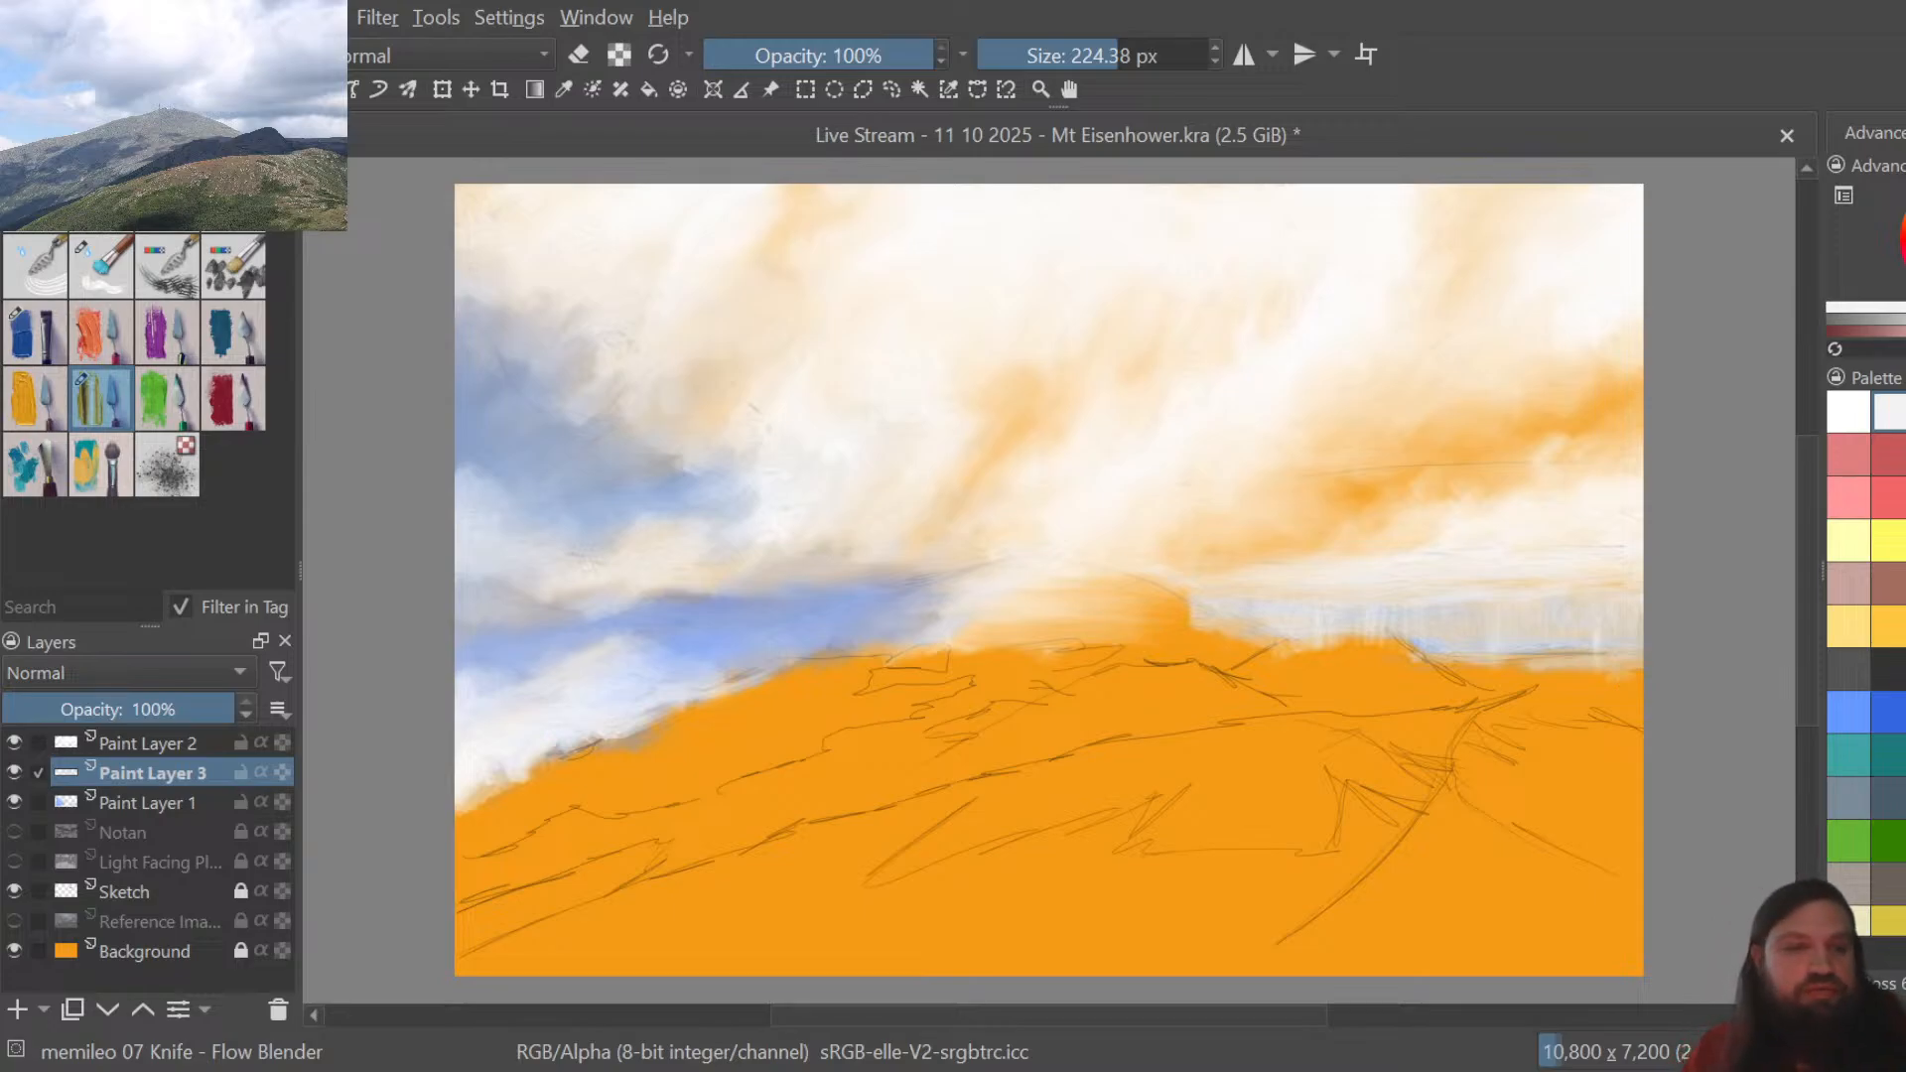
# On Paint Layer 2, blend the clouds with the Flow Blender at 294.18 px, hiding the Sketch layer to soften their edge along the mountain slope
pyautogui.click(155, 742)
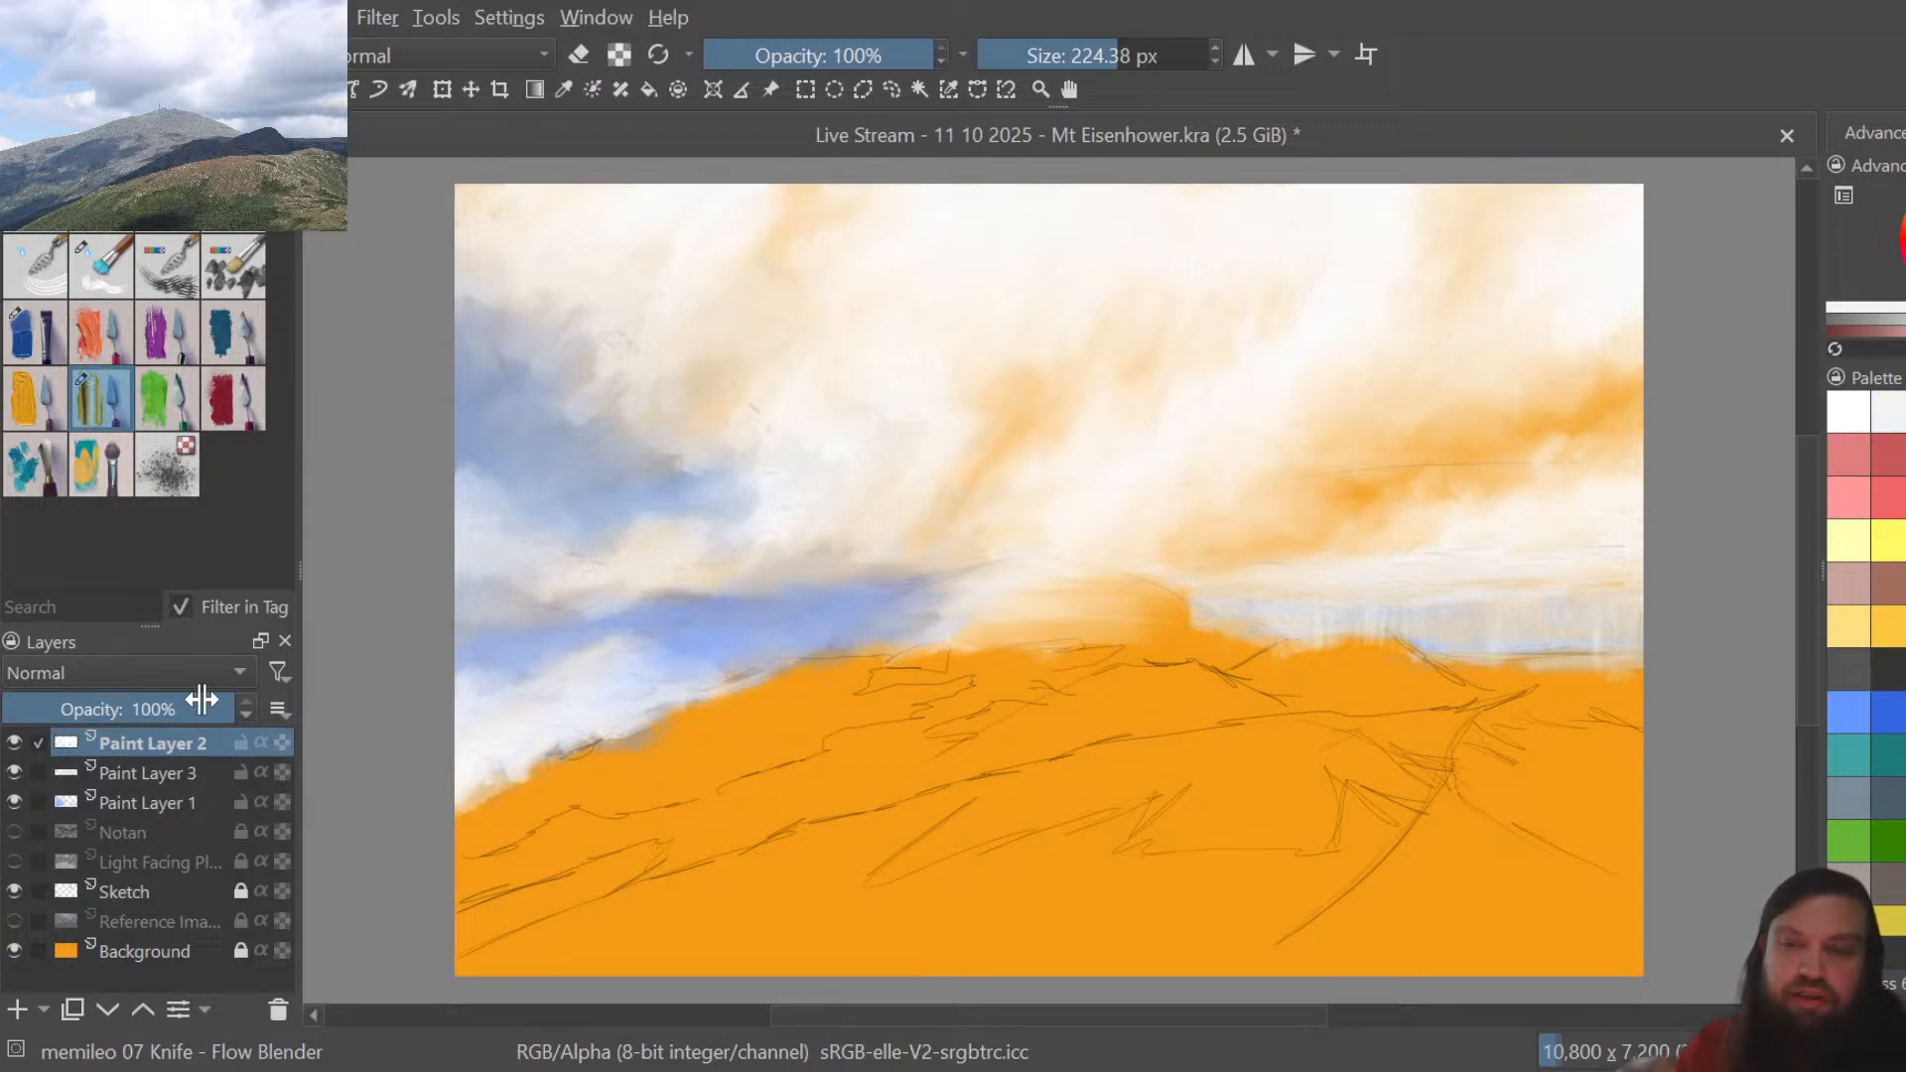
pyautogui.moveTo(1096, 44); pyautogui.dragTo(1129, 45)
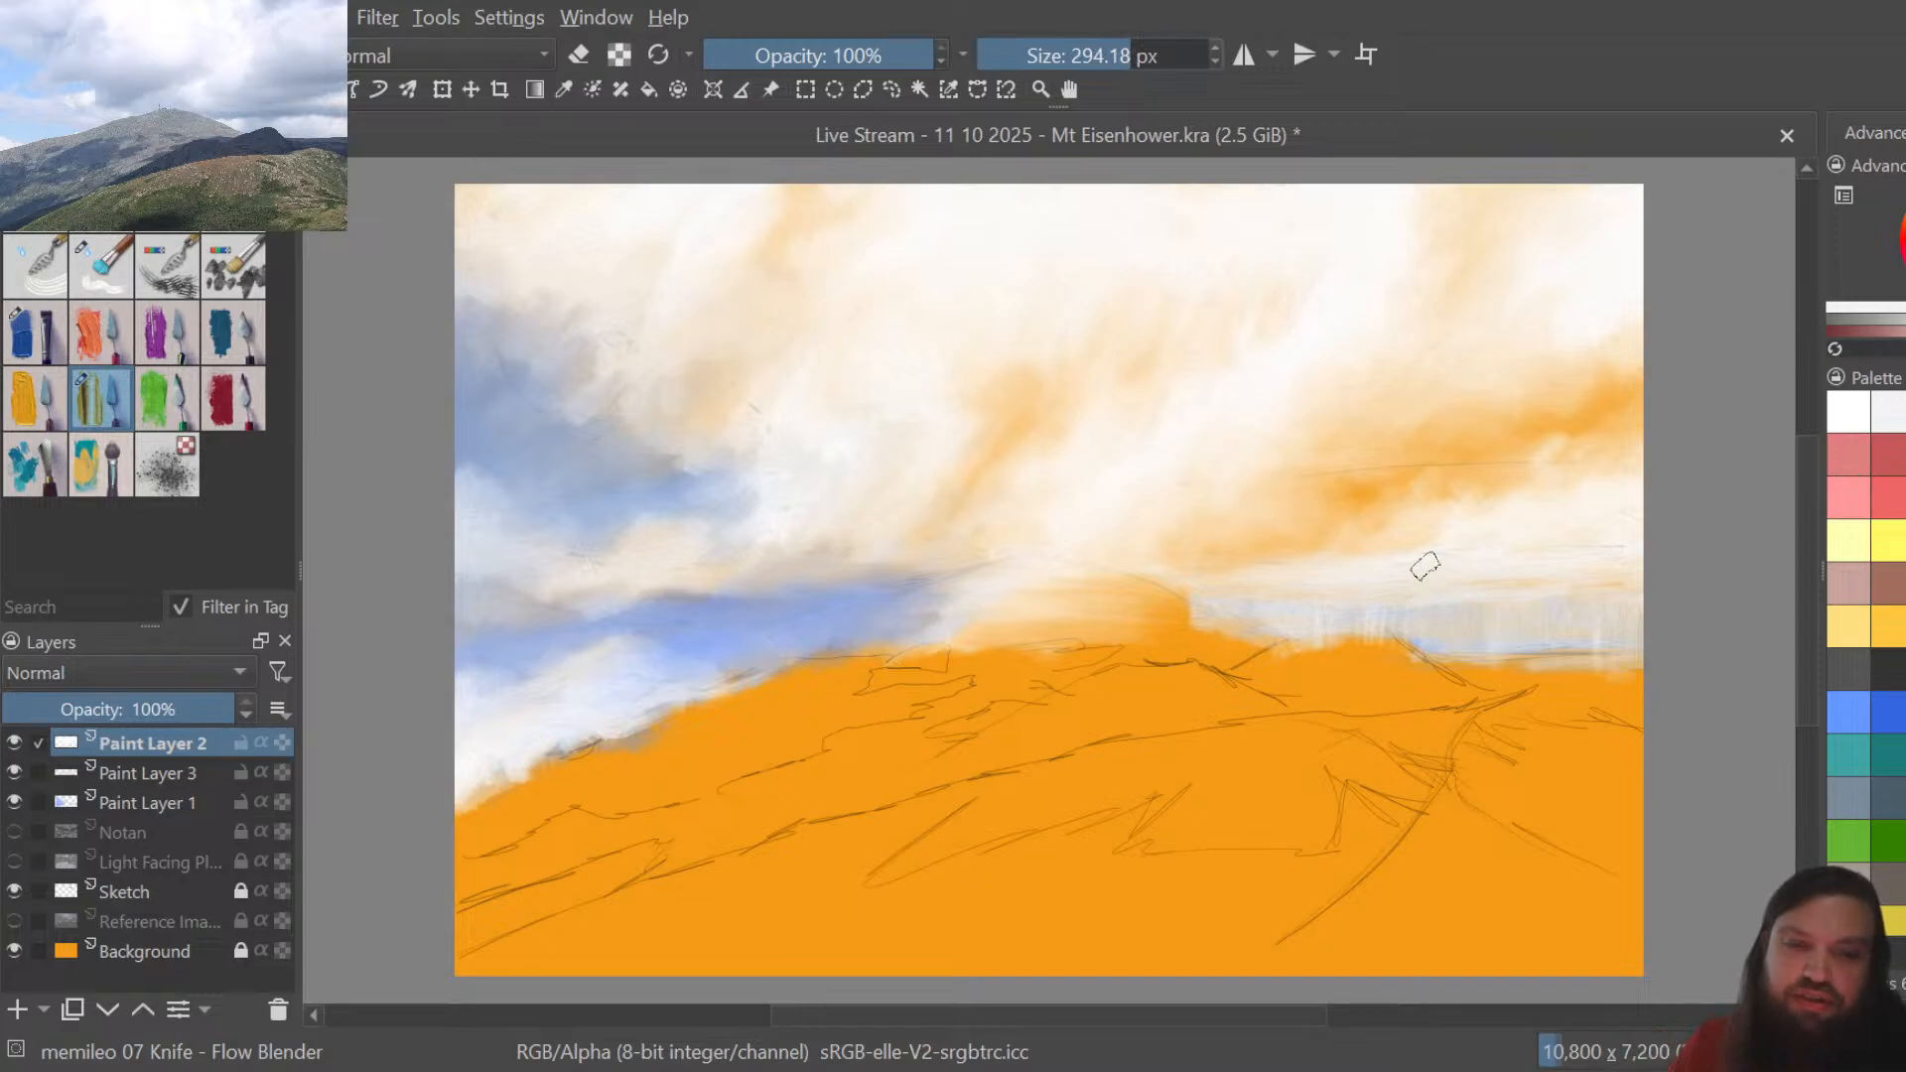
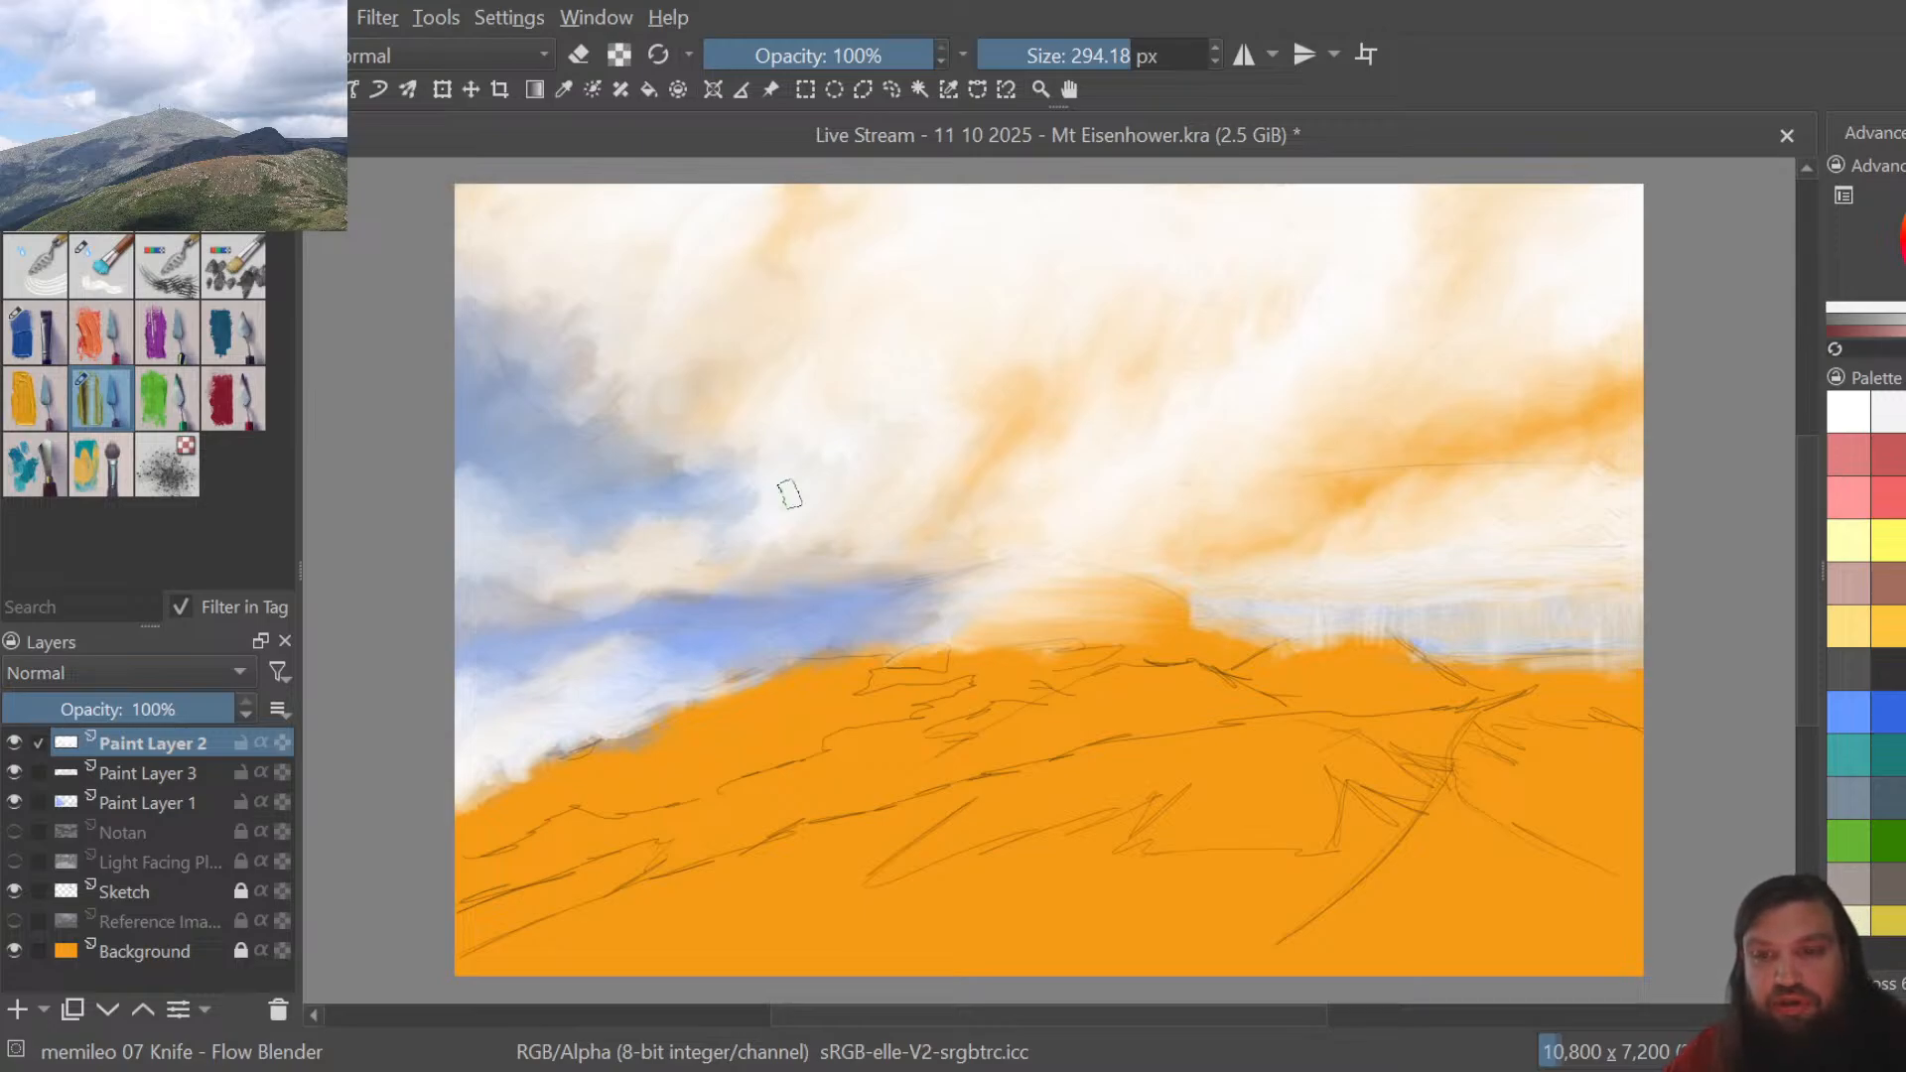
pyautogui.click(14, 889)
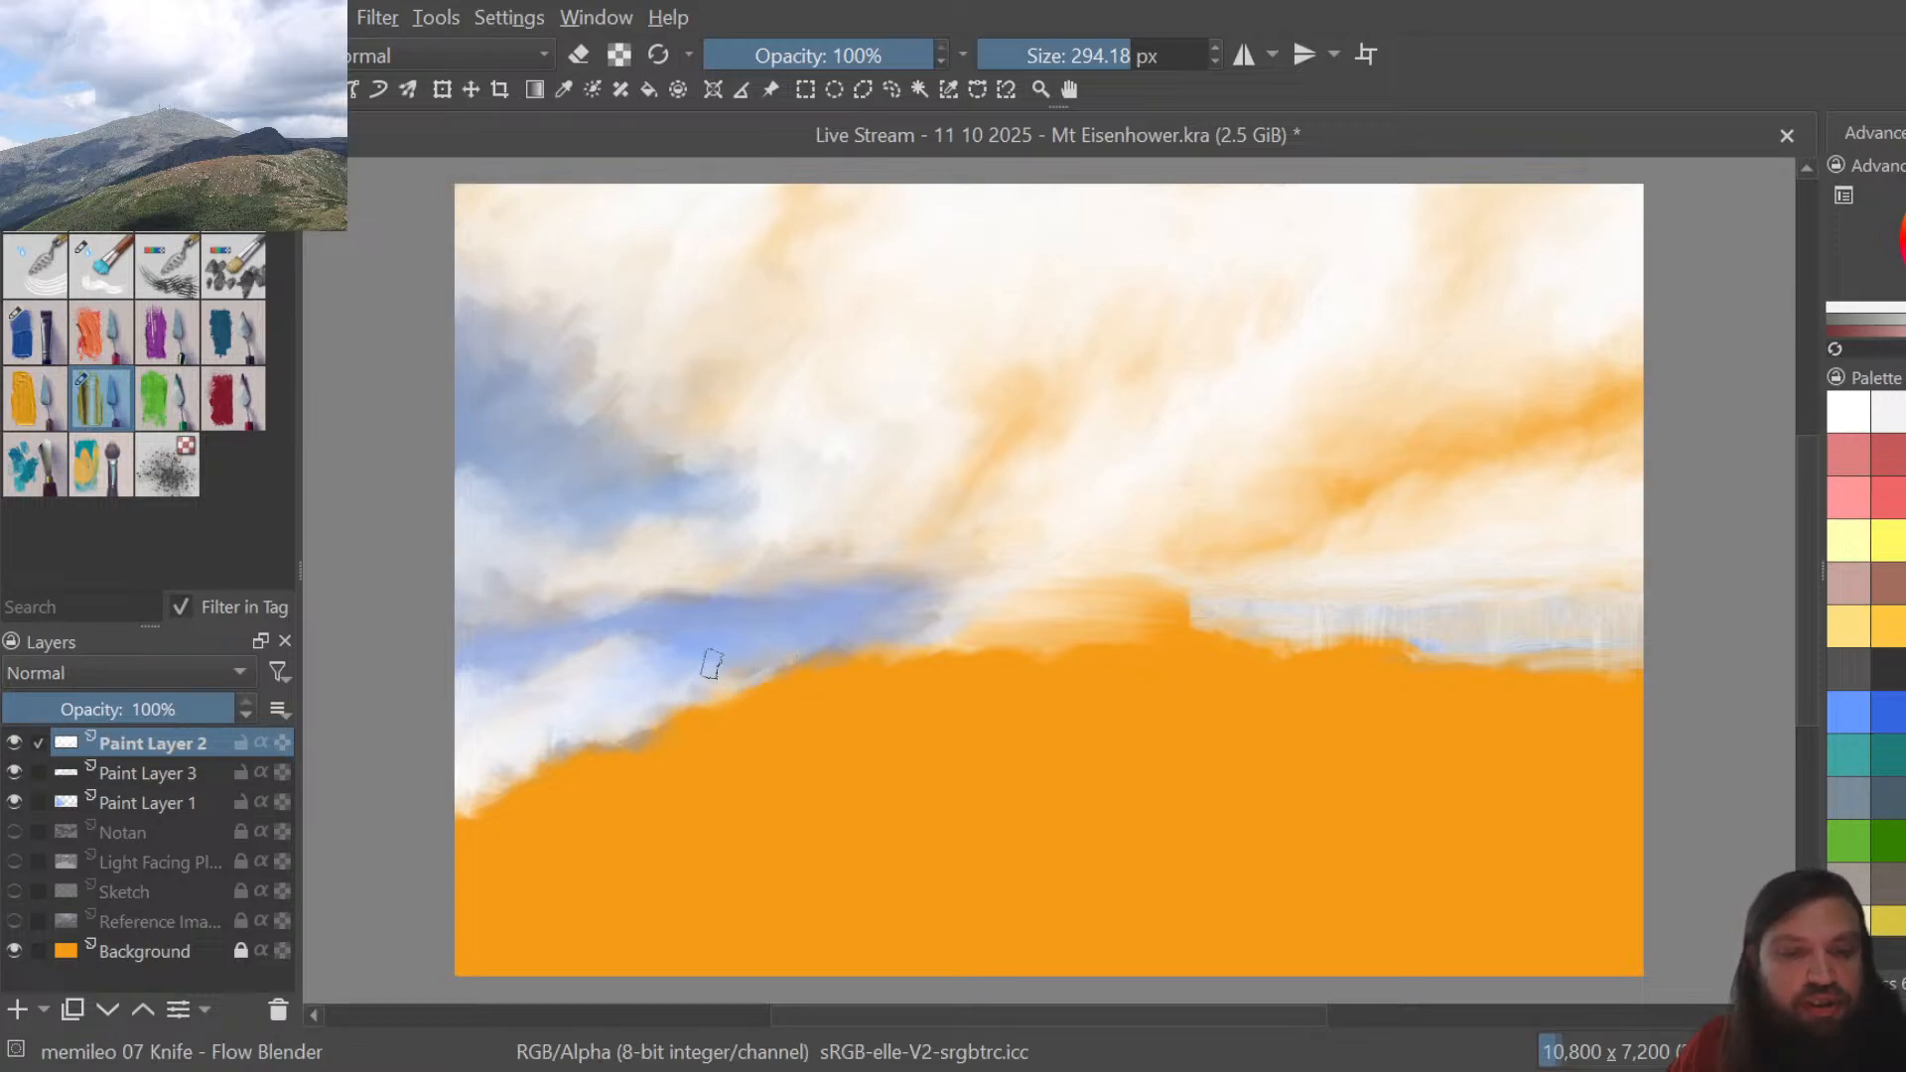
pyautogui.moveTo(711, 664); pyautogui.dragTo(673, 709)
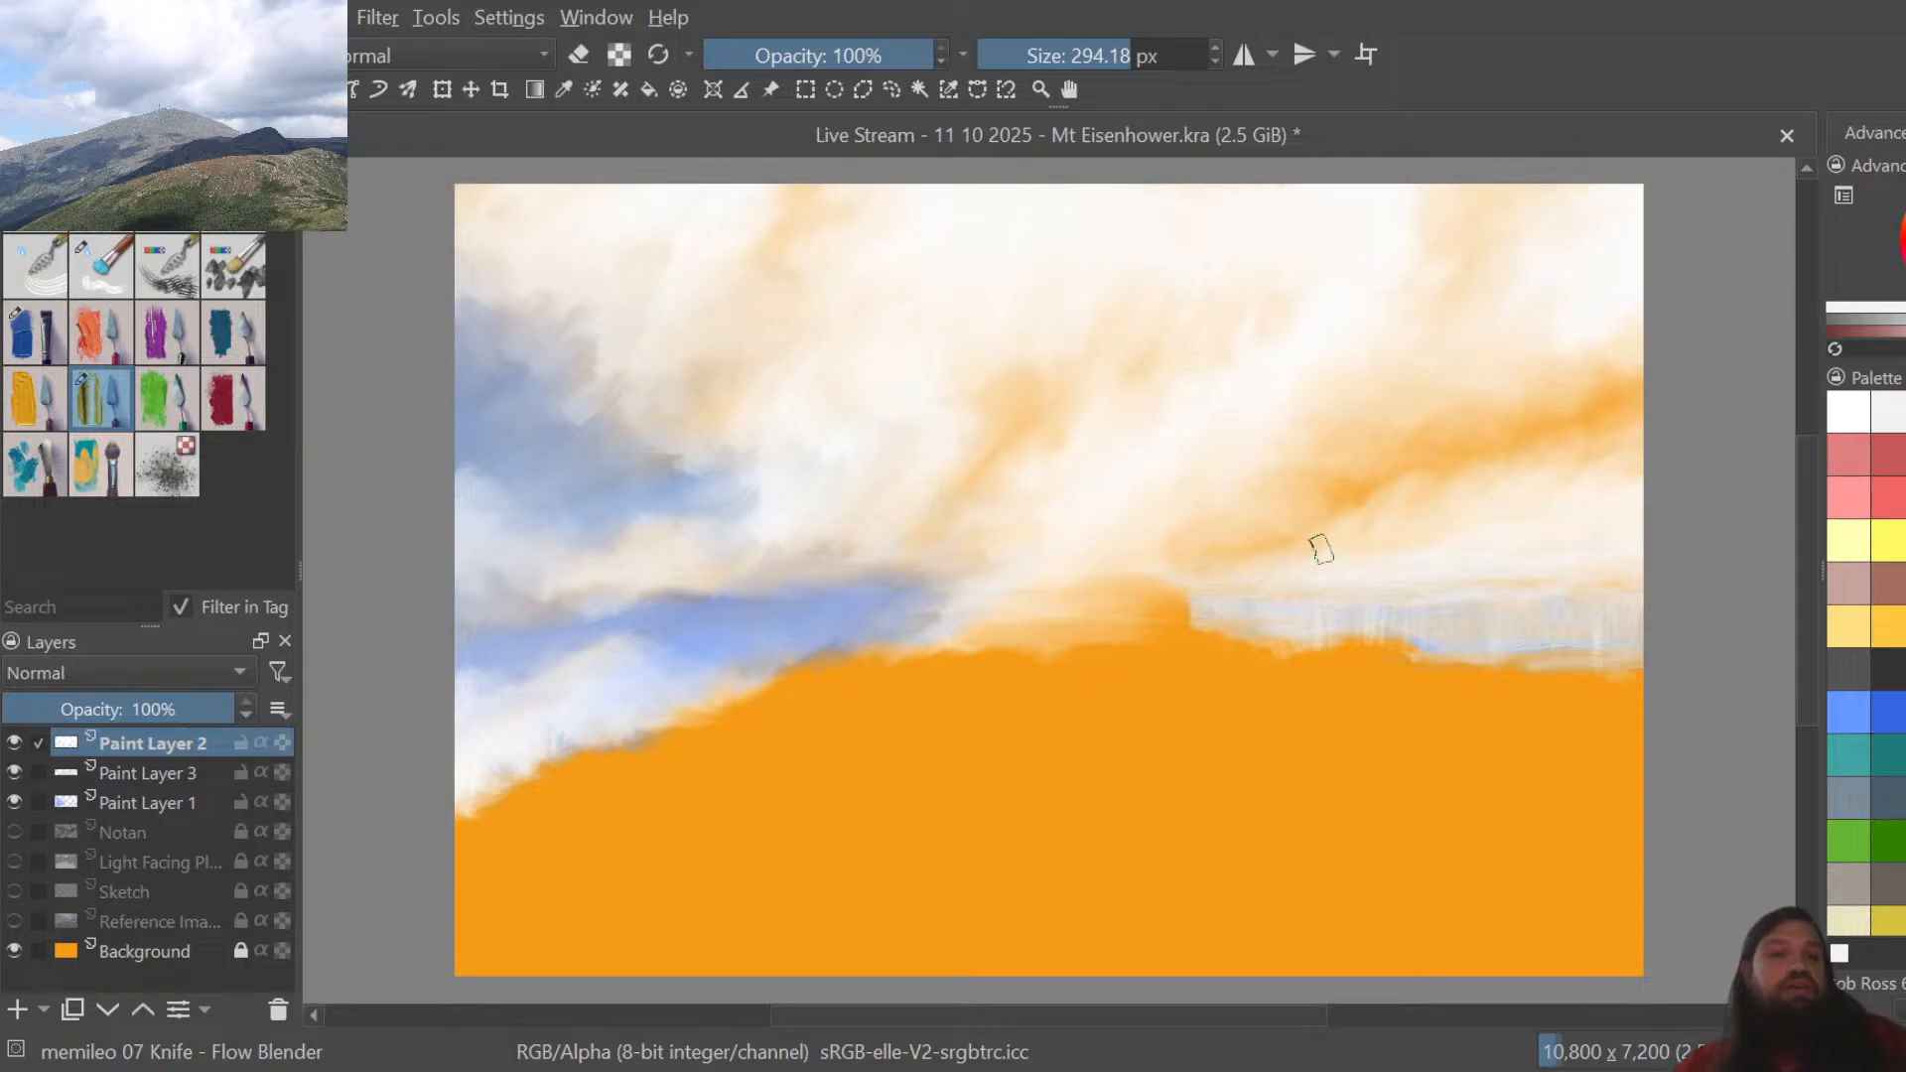
# Add a paint layer above Paint Layer 2 and paint white Flat Tip clouds at upper left and above the low blue strip, blending them smoothly
pyautogui.click(17, 1010)
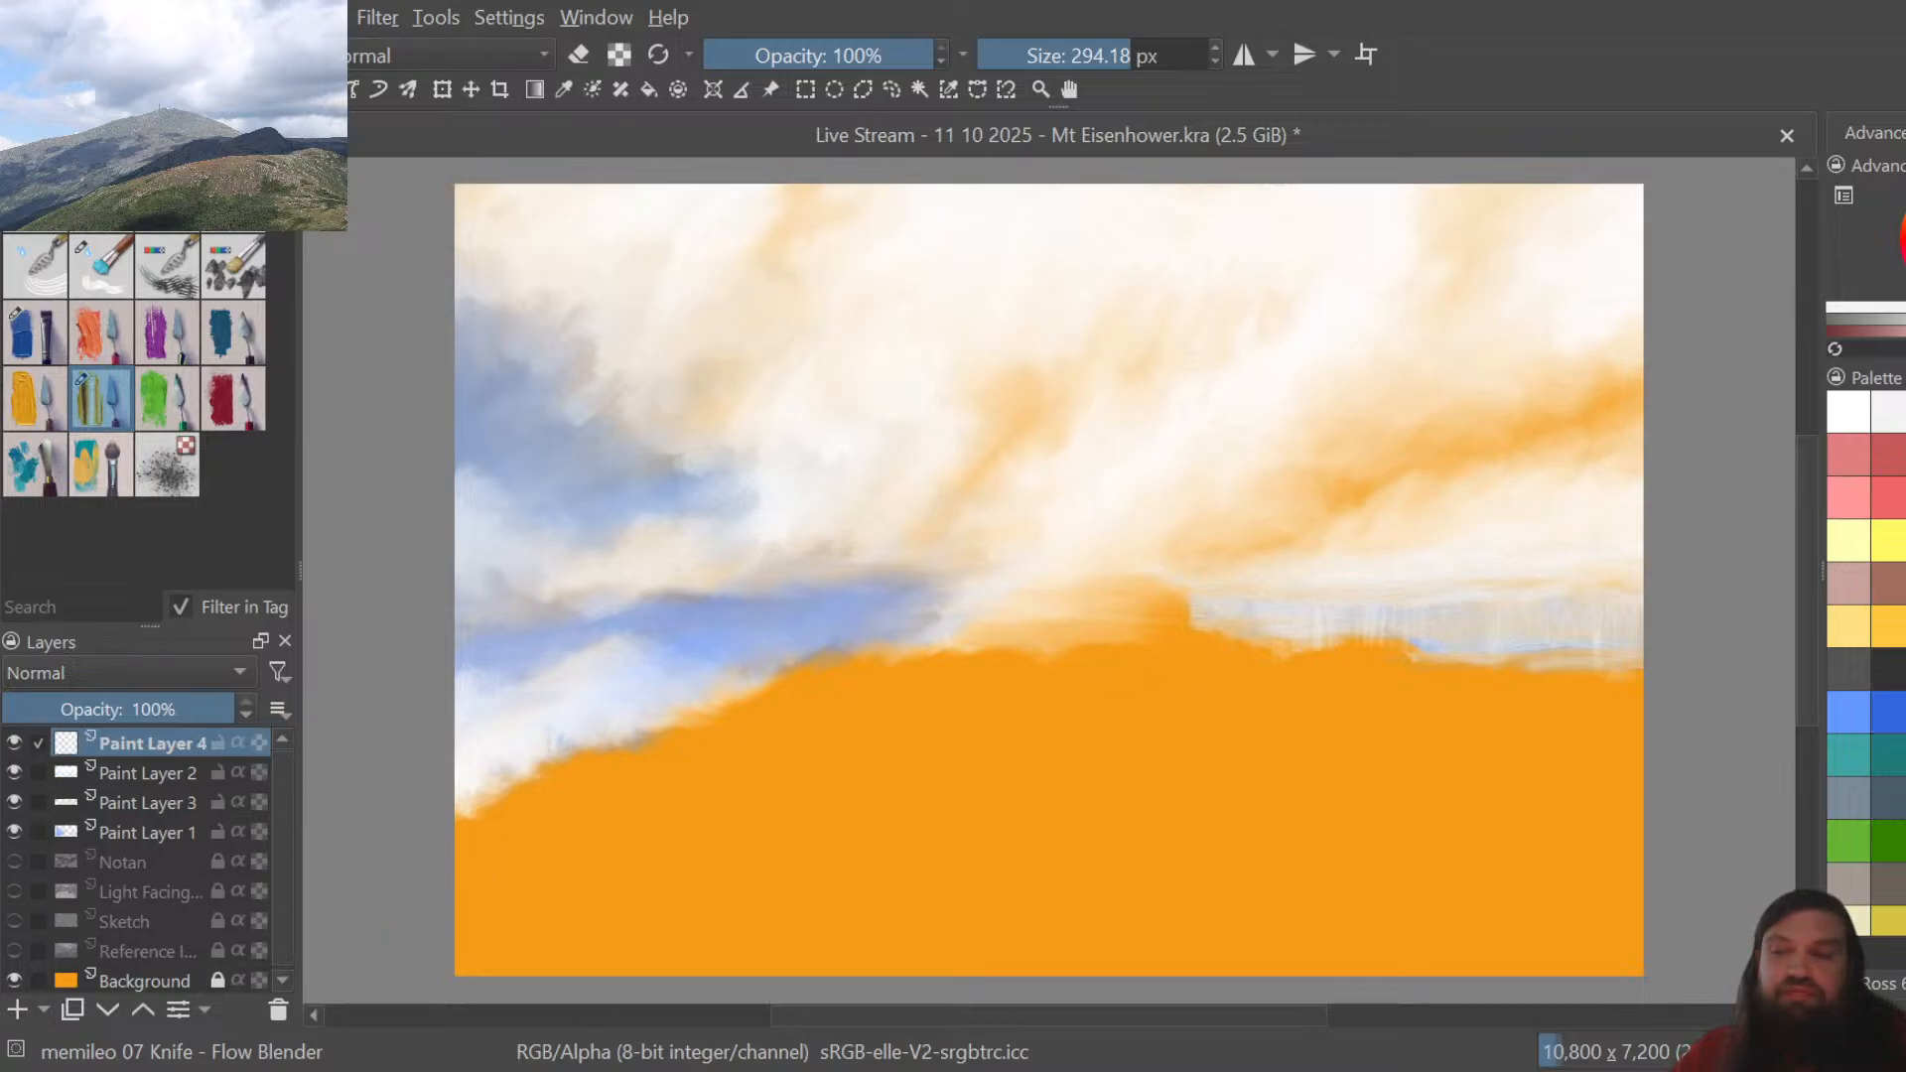
pyautogui.click(1889, 412)
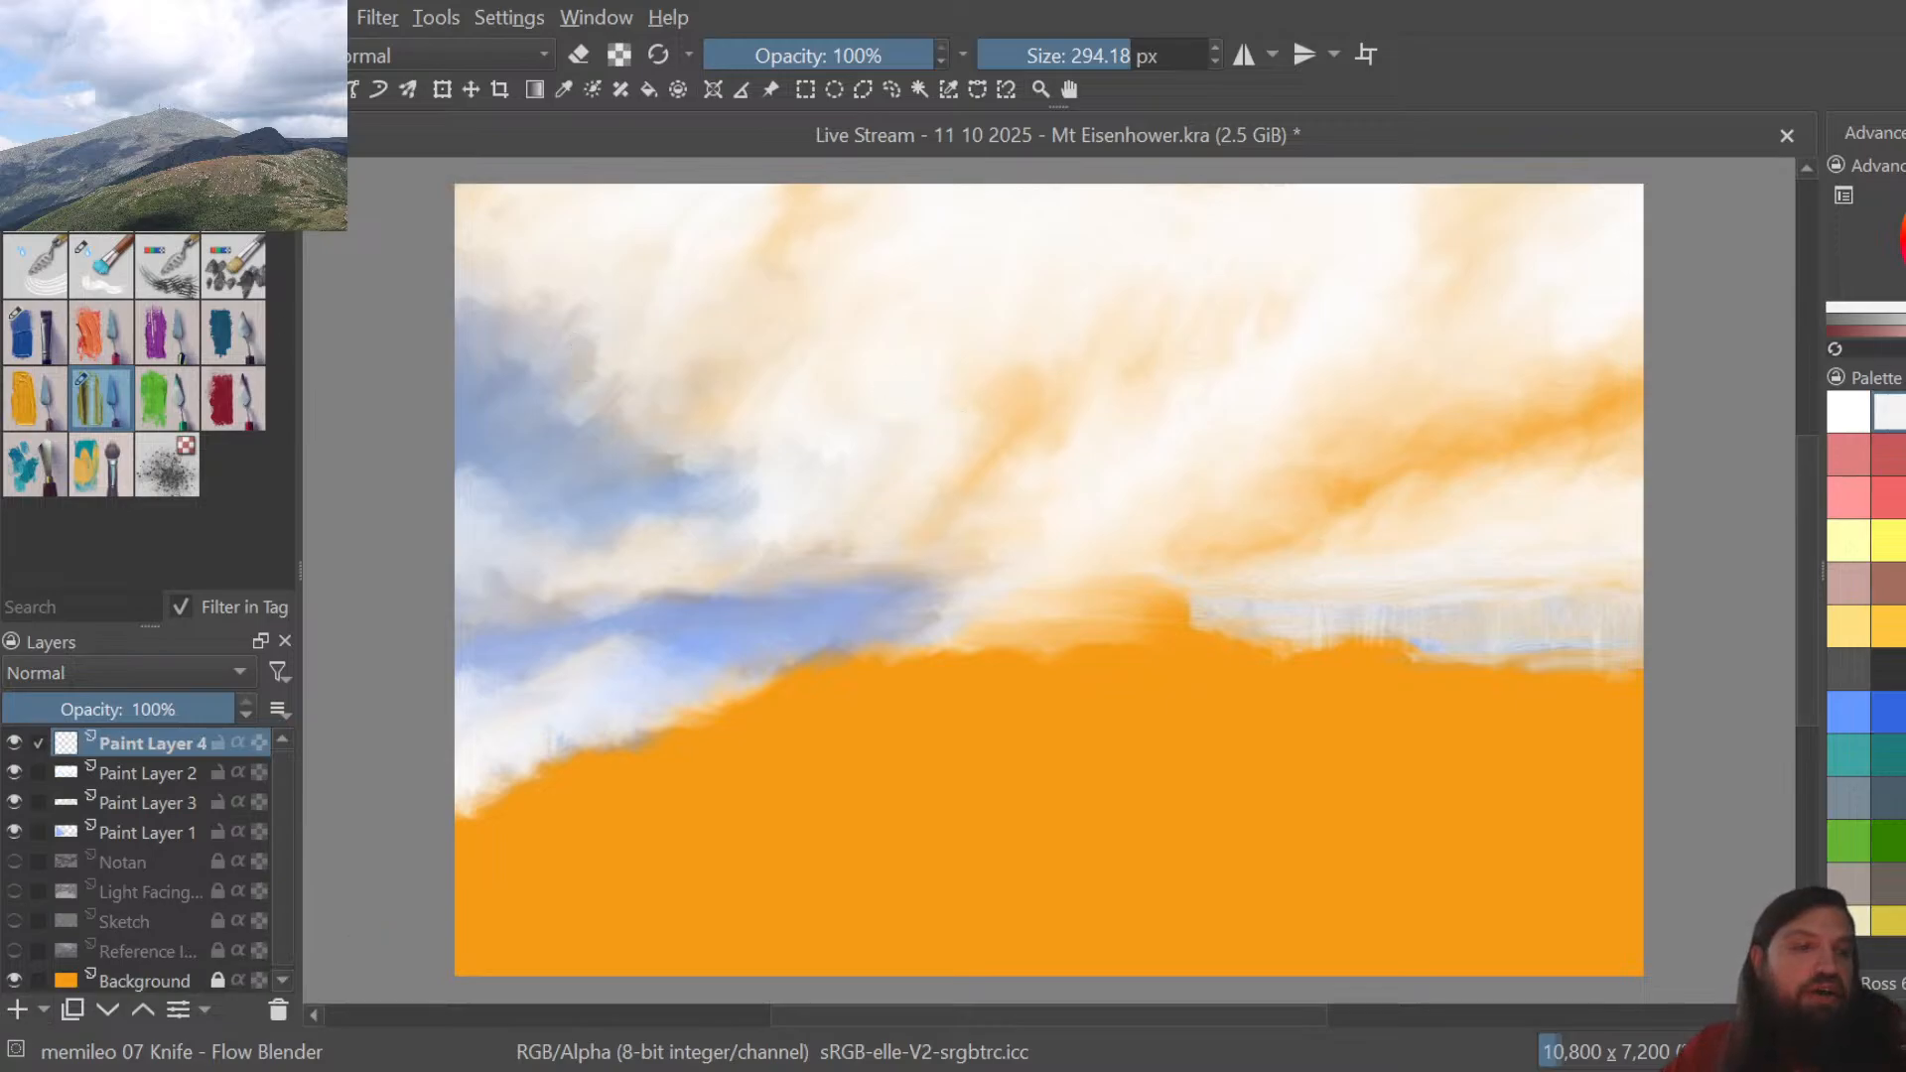
pyautogui.click(36, 331)
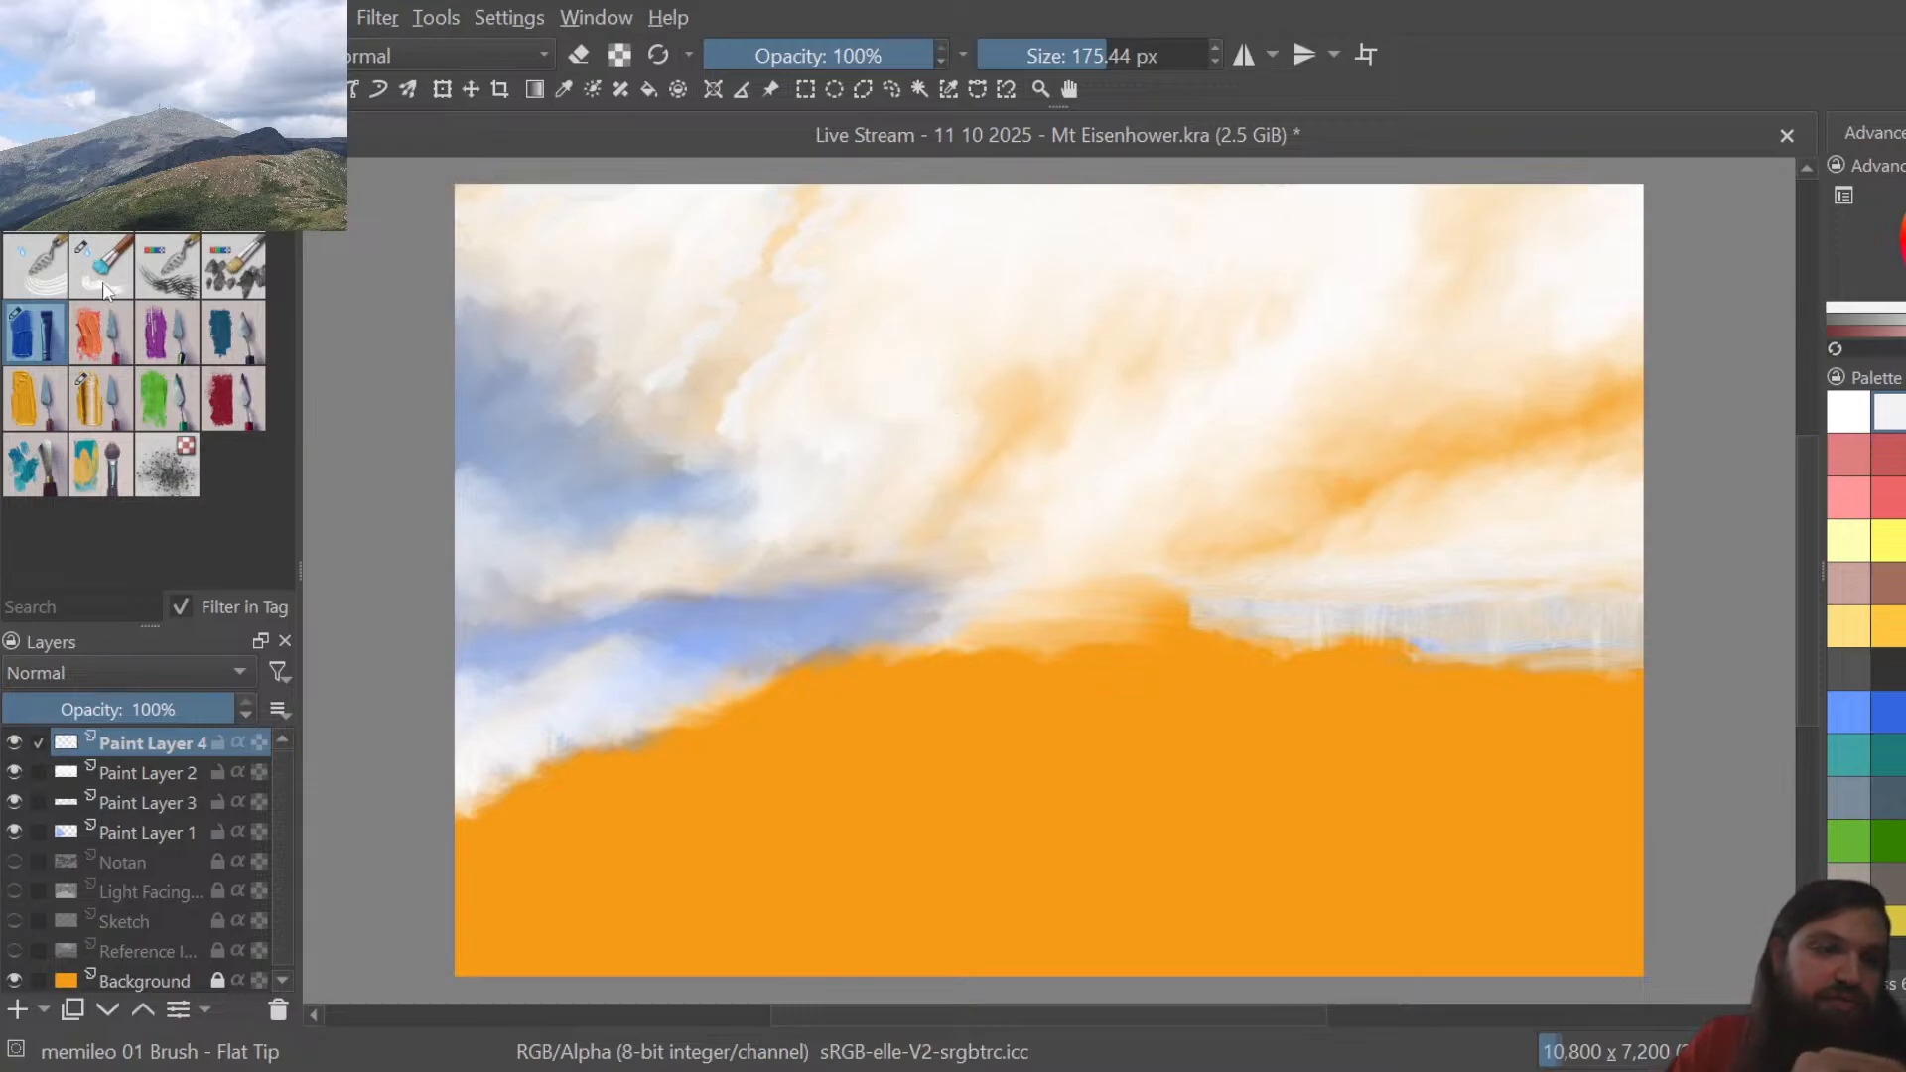
pyautogui.click(100, 411)
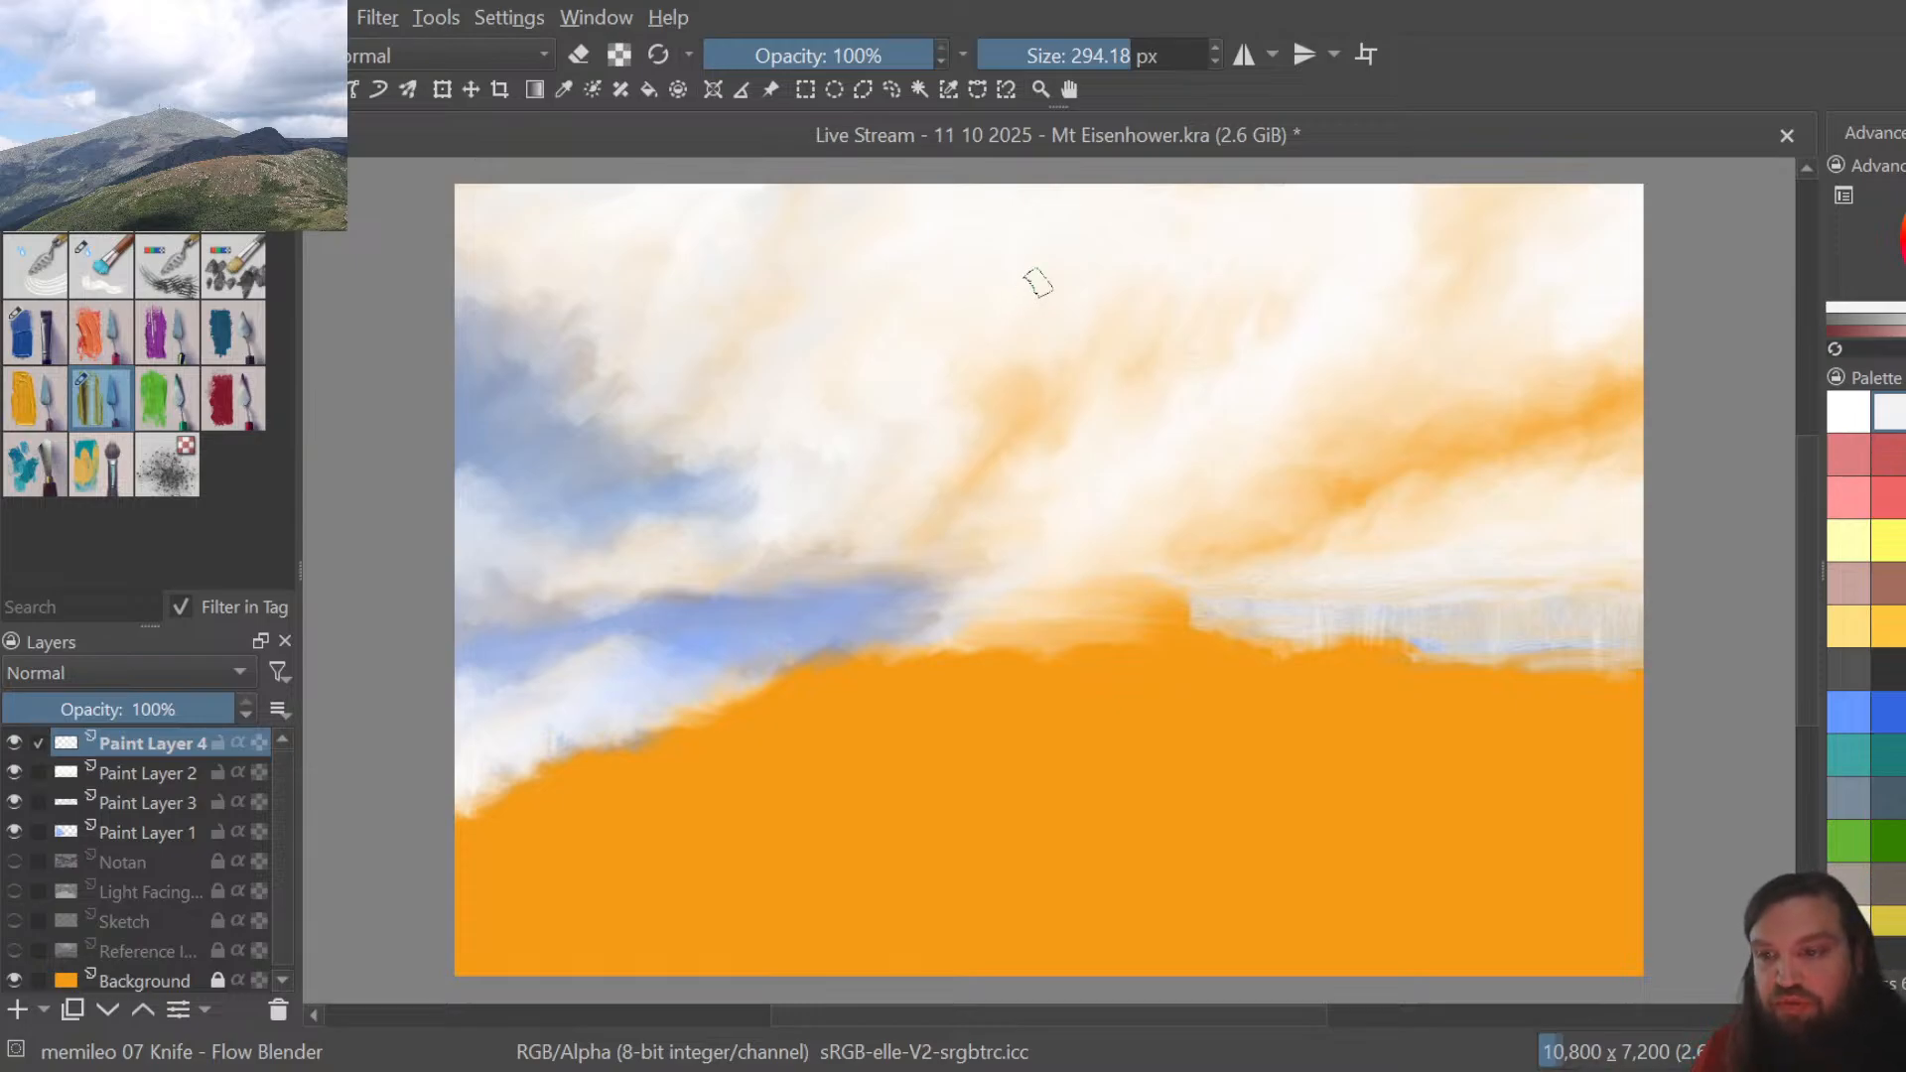
pyautogui.click(57, 314)
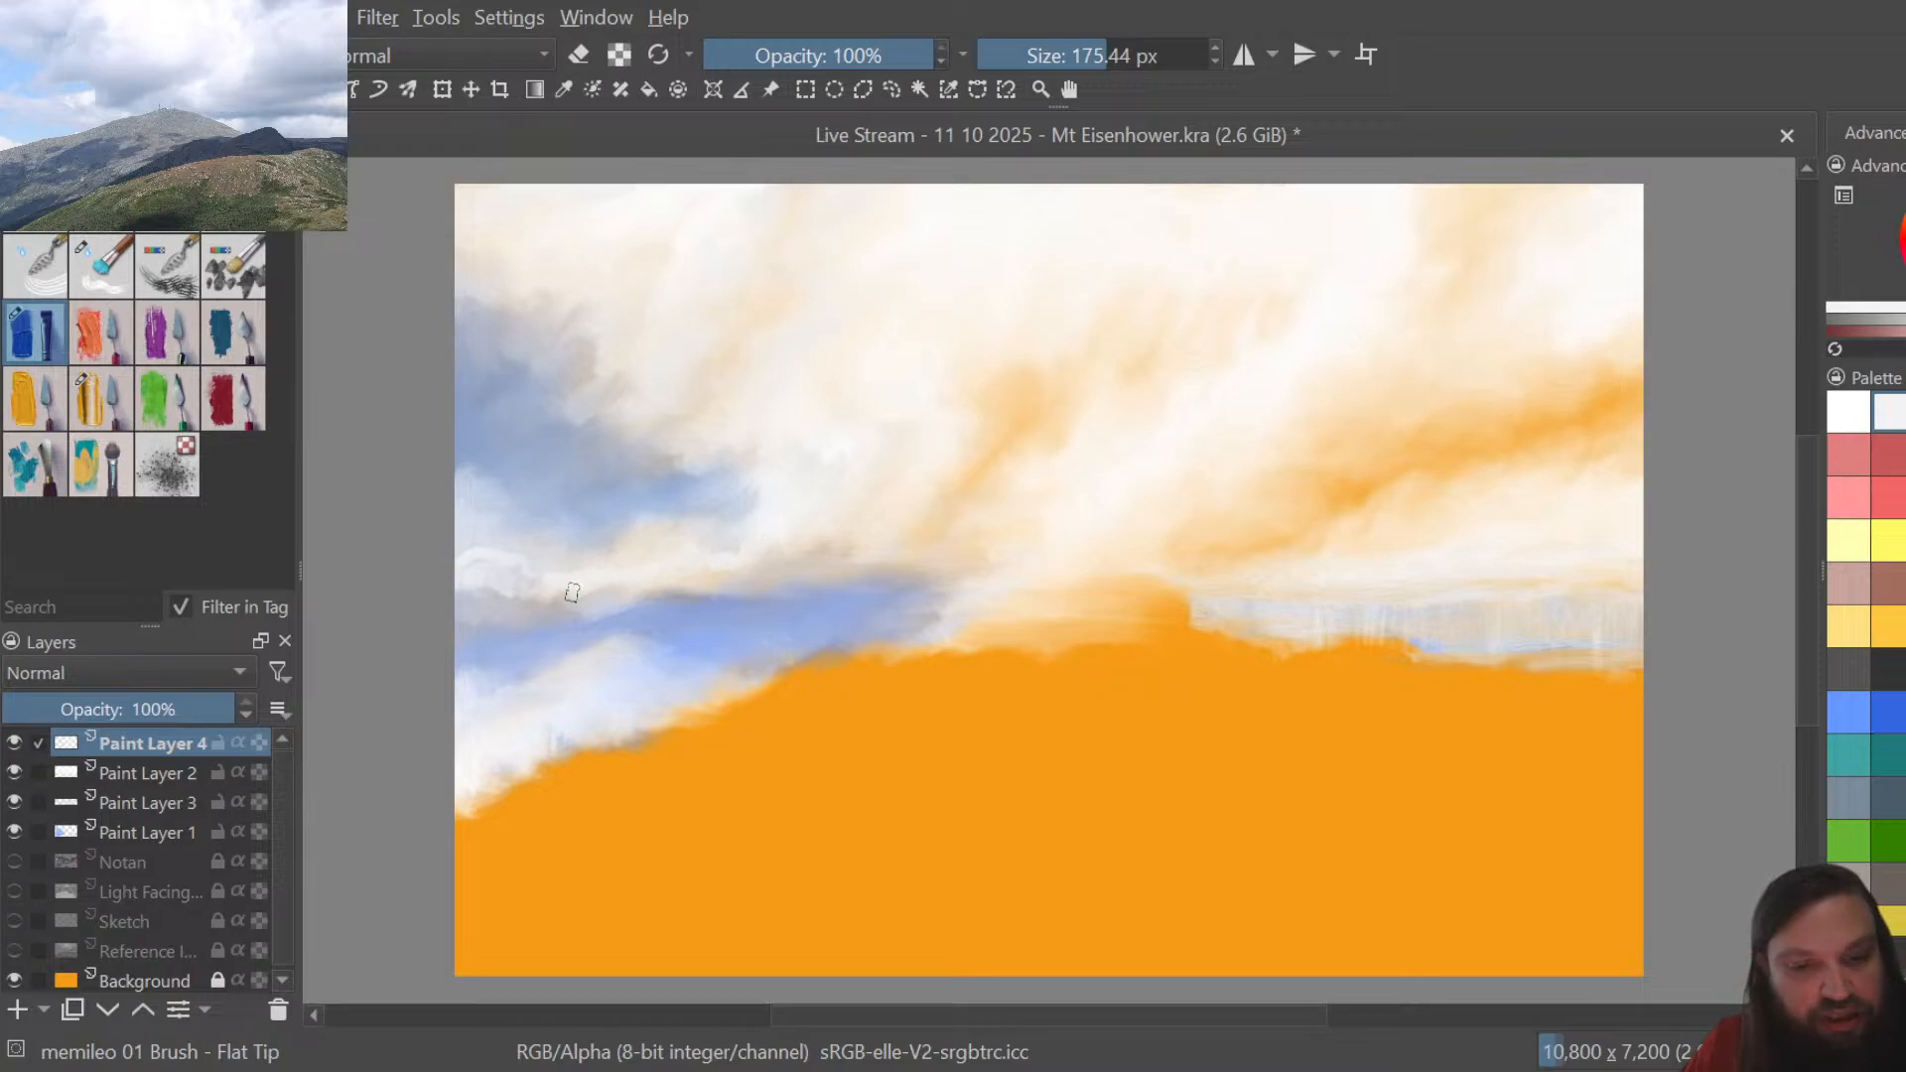
pyautogui.click(119, 389)
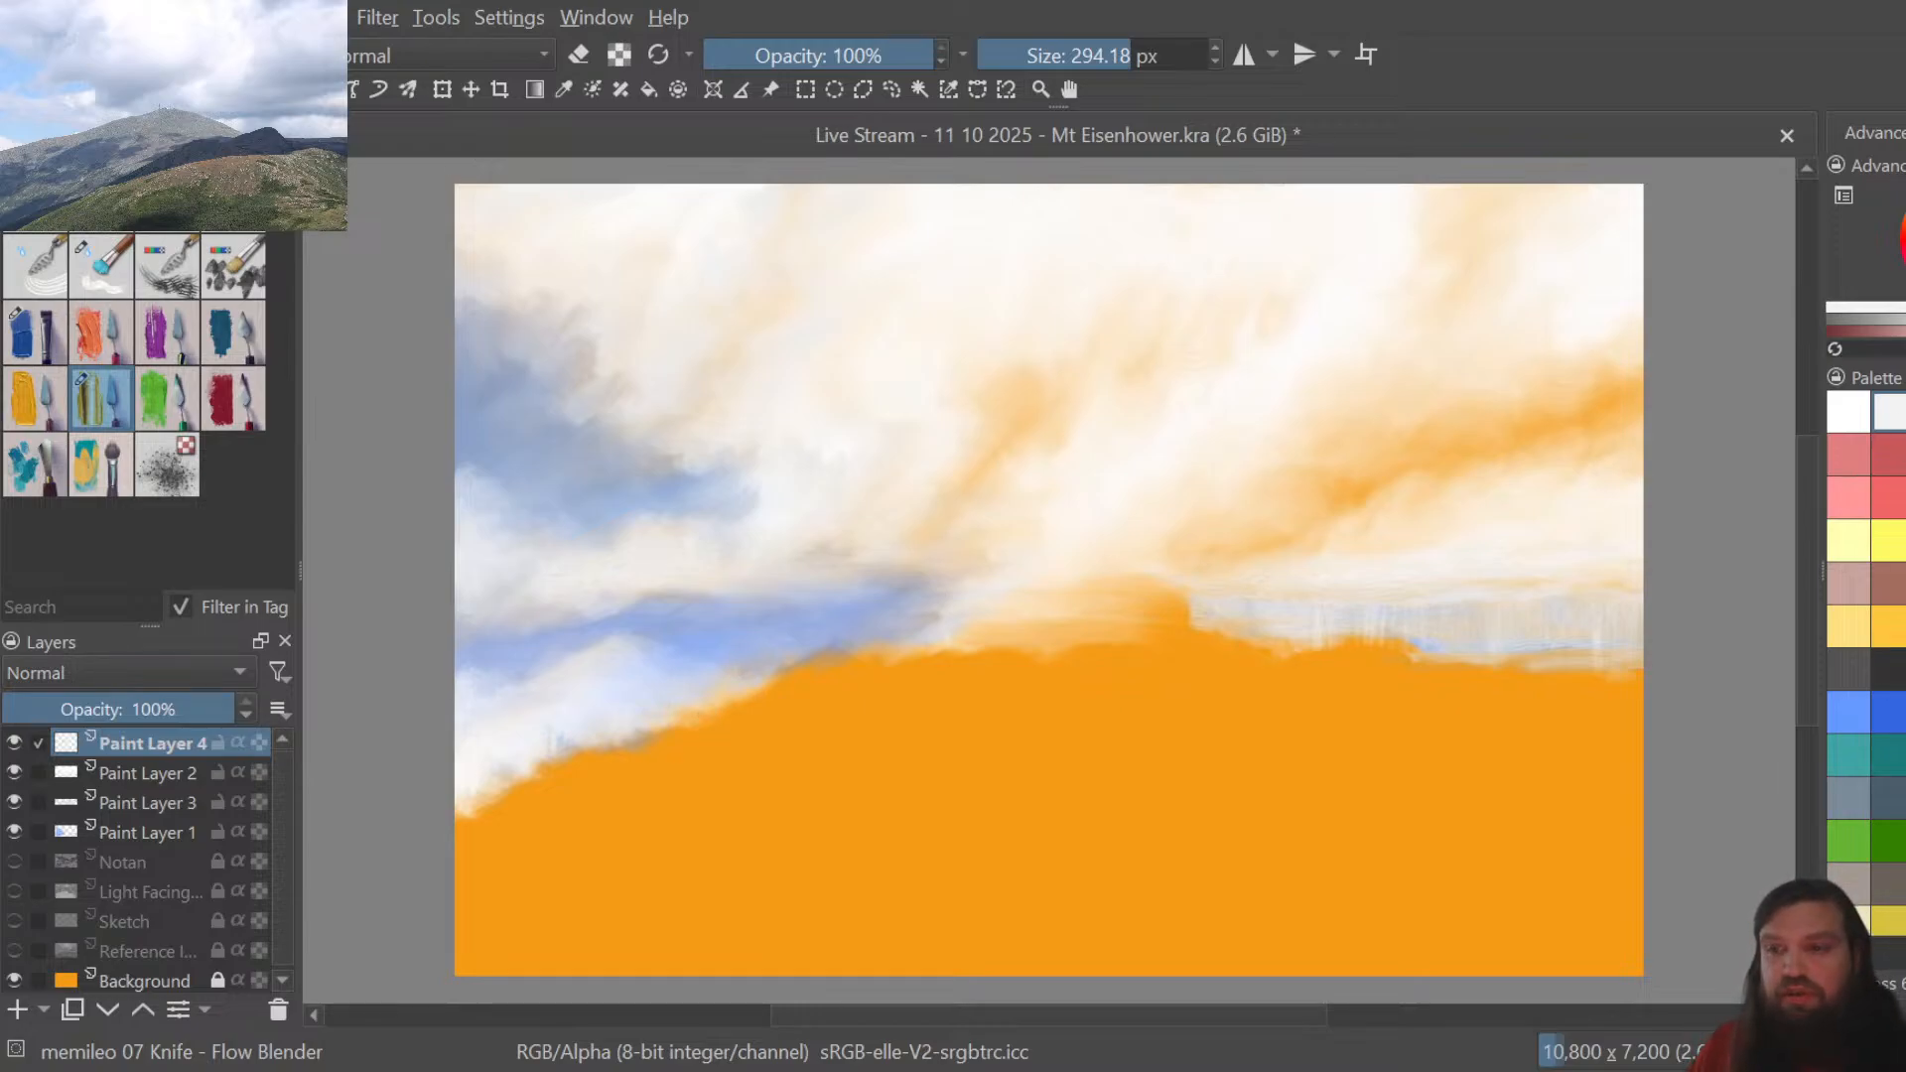
# Paint light grey Flat Tip shadows at 175.44 px on Paint Layer 4, above the low blue strip and around the central orange cloud gap
pyautogui.click(1904, 411)
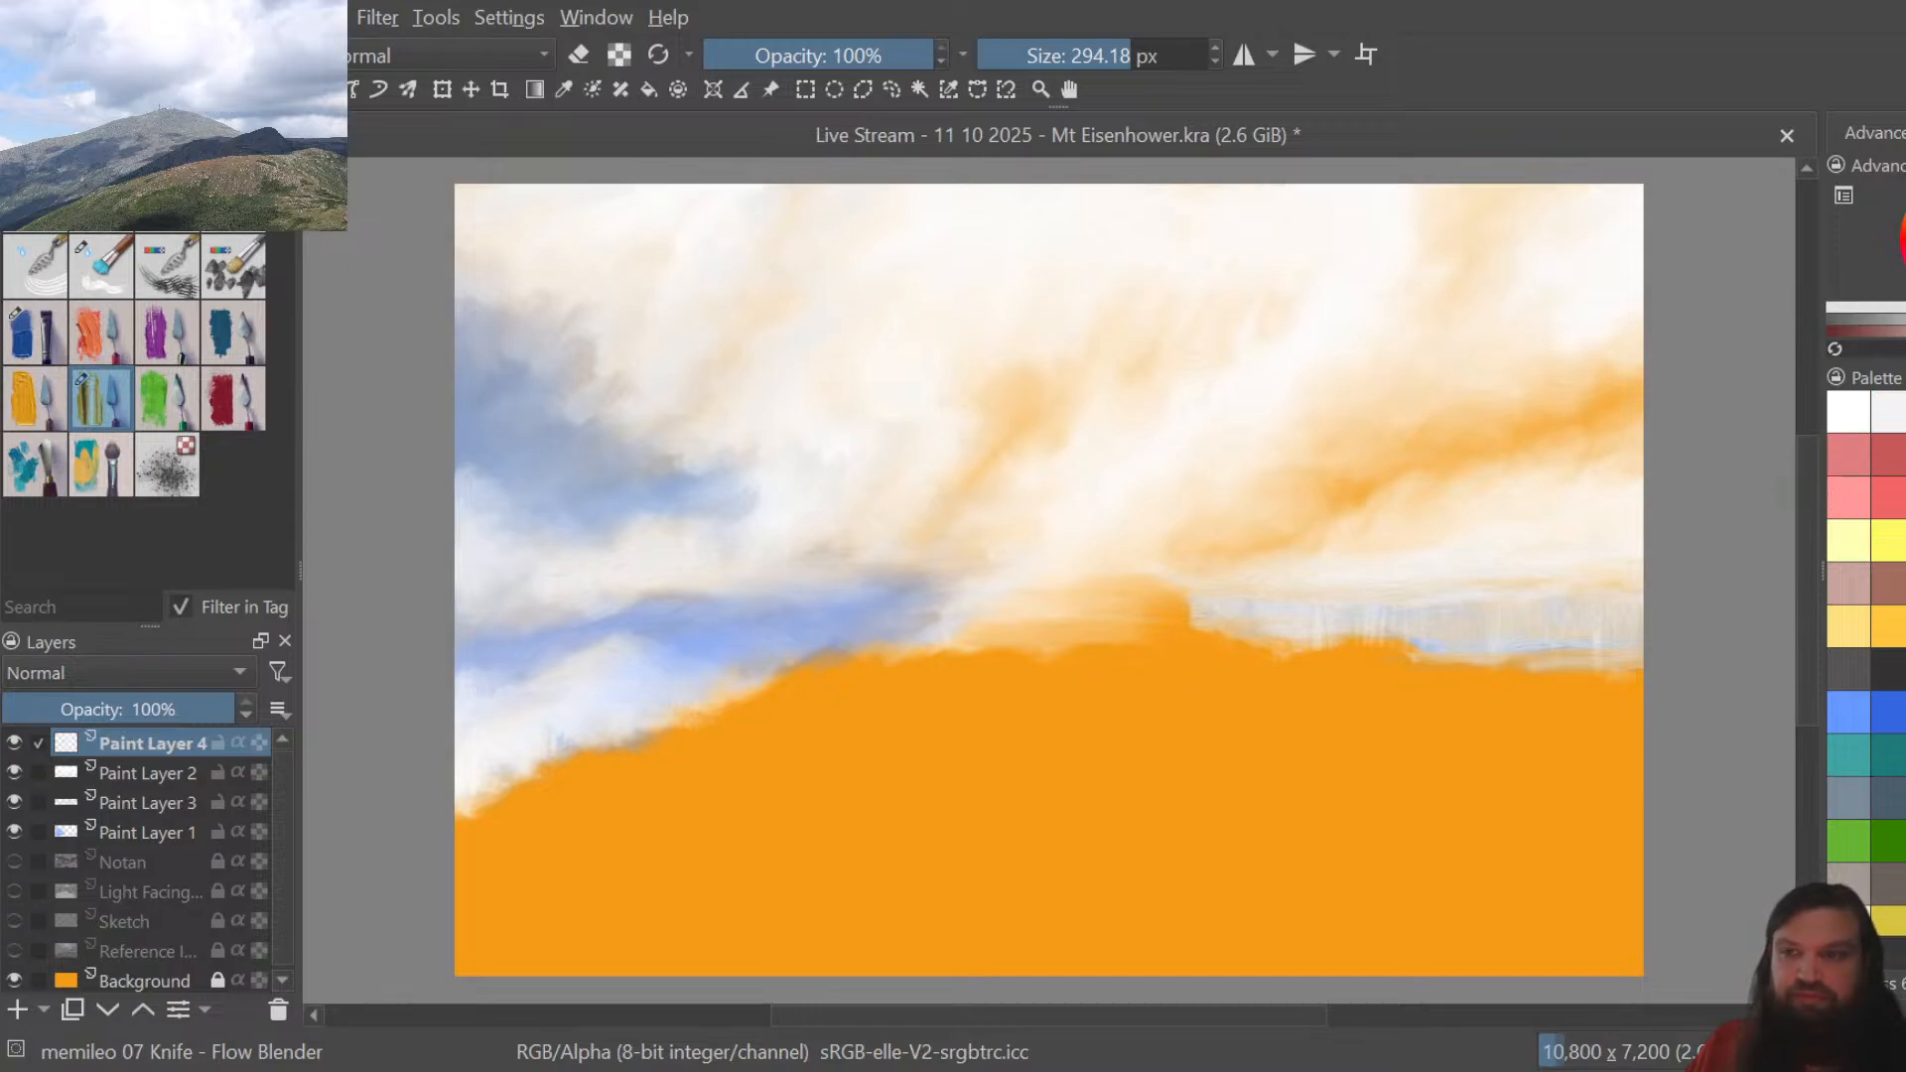
pyautogui.click(1905, 415)
pyautogui.click(60, 334)
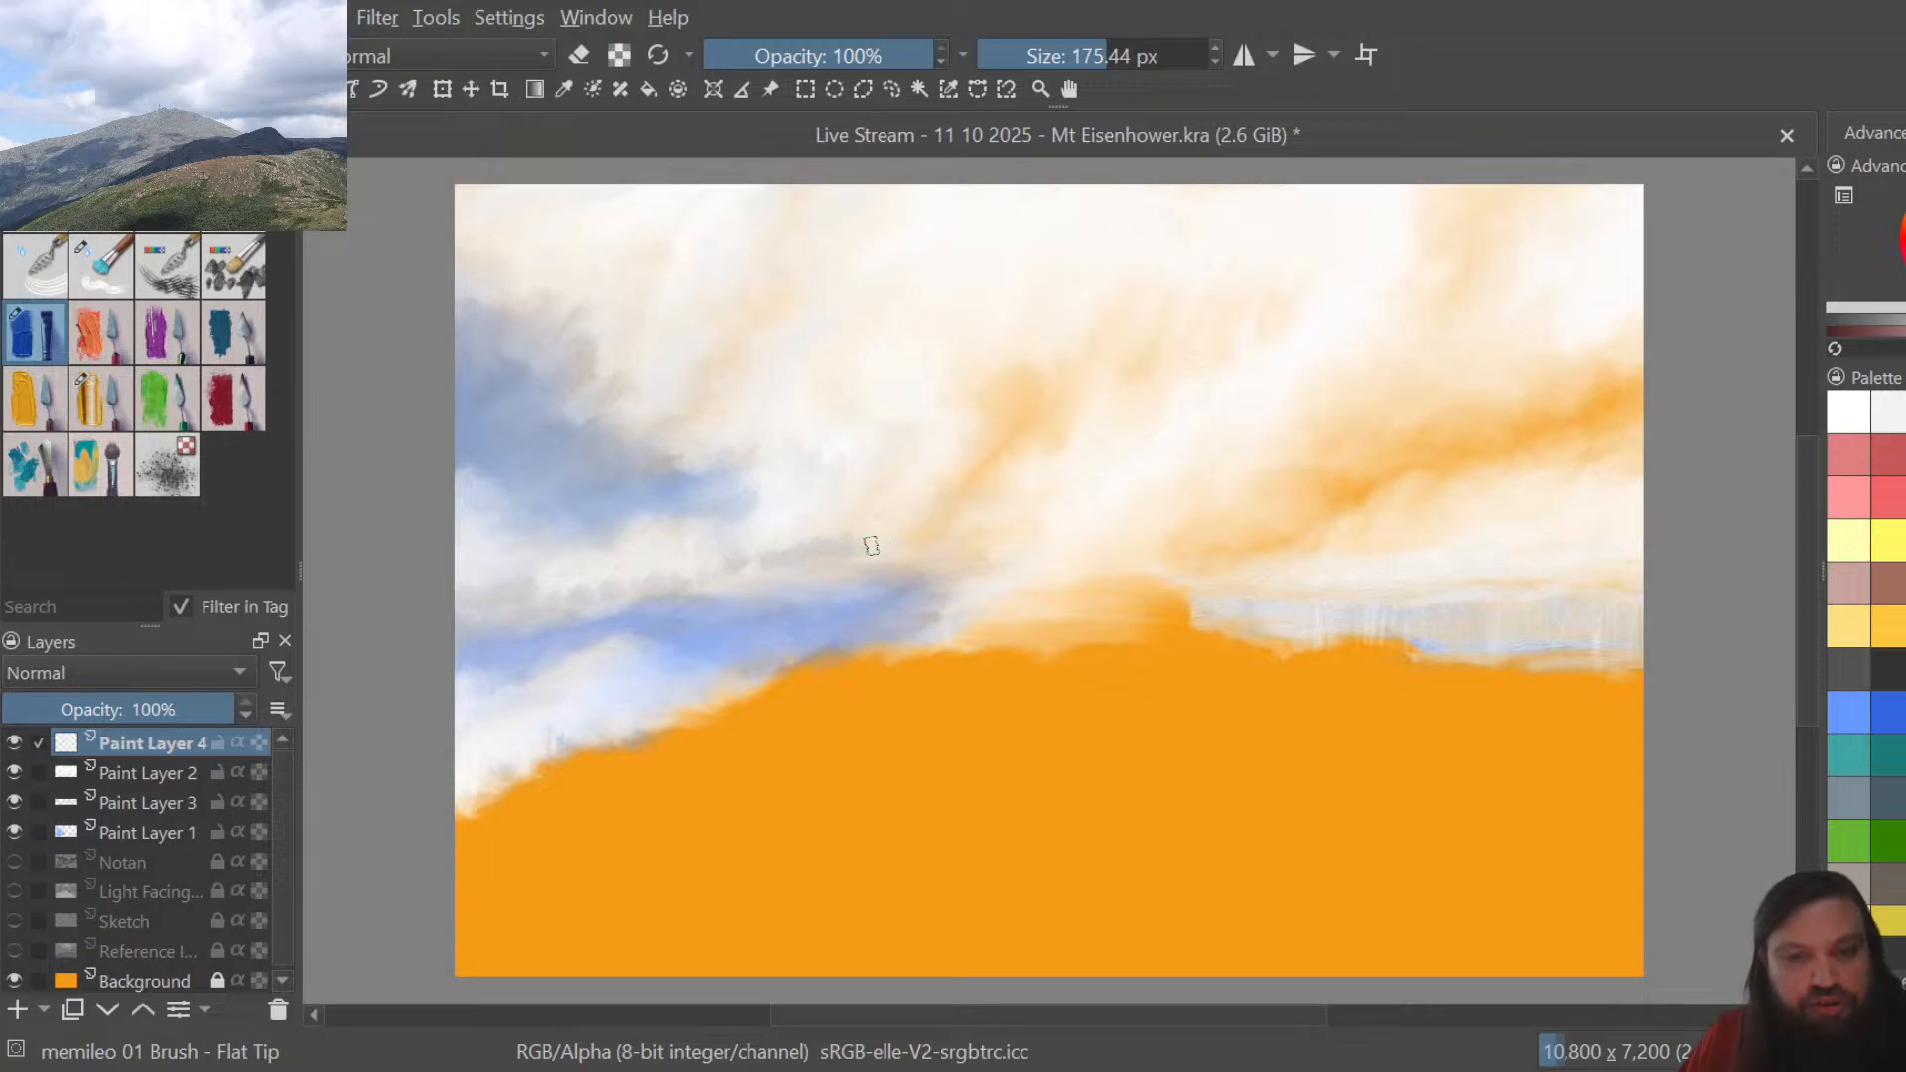
pyautogui.moveTo(987, 555); pyautogui.dragTo(1005, 545)
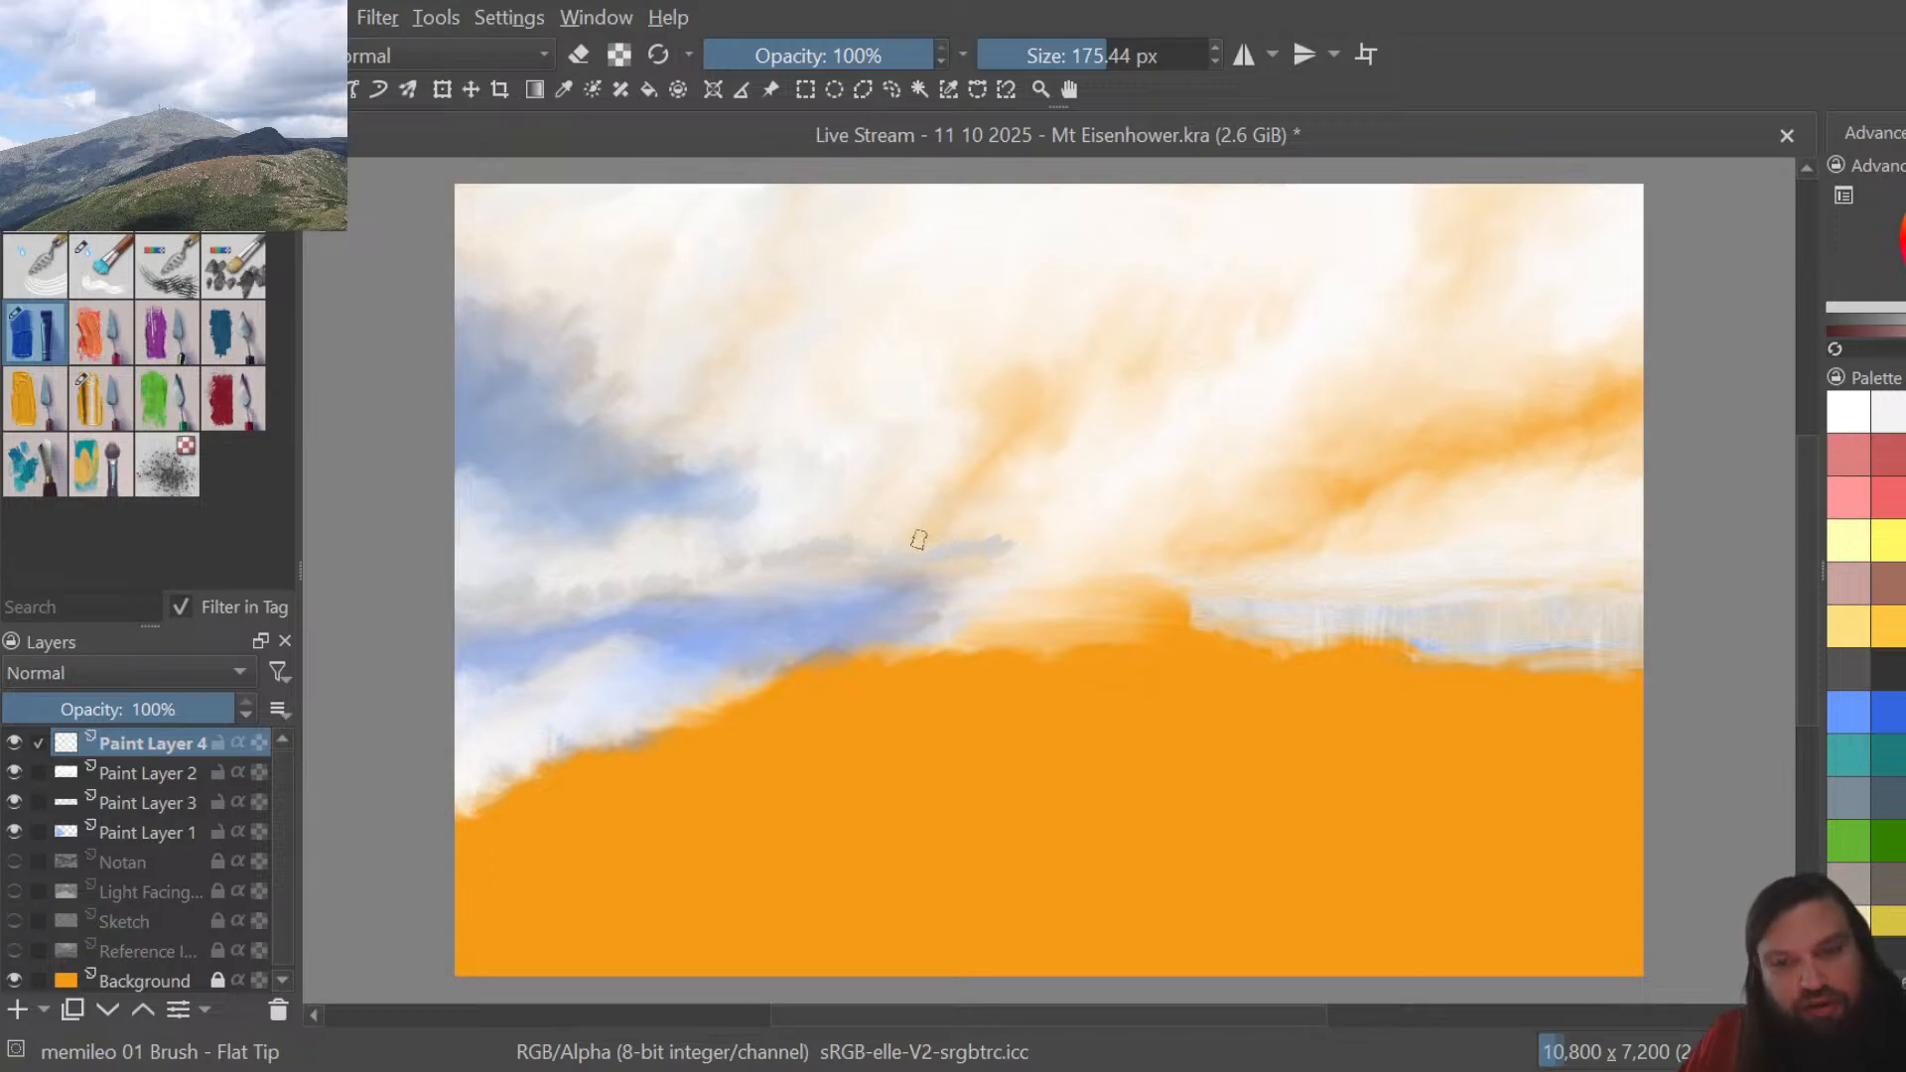
pyautogui.moveTo(947, 483)
pyautogui.mouseDown()
pyautogui.moveTo(954, 384)
pyautogui.moveTo(988, 367)
pyautogui.moveTo(1033, 381)
pyautogui.moveTo(1034, 360)
pyautogui.moveTo(1015, 365)
pyautogui.moveTo(1042, 366)
pyautogui.moveTo(1148, 271)
pyautogui.moveTo(1328, 260)
pyautogui.mouseUp()
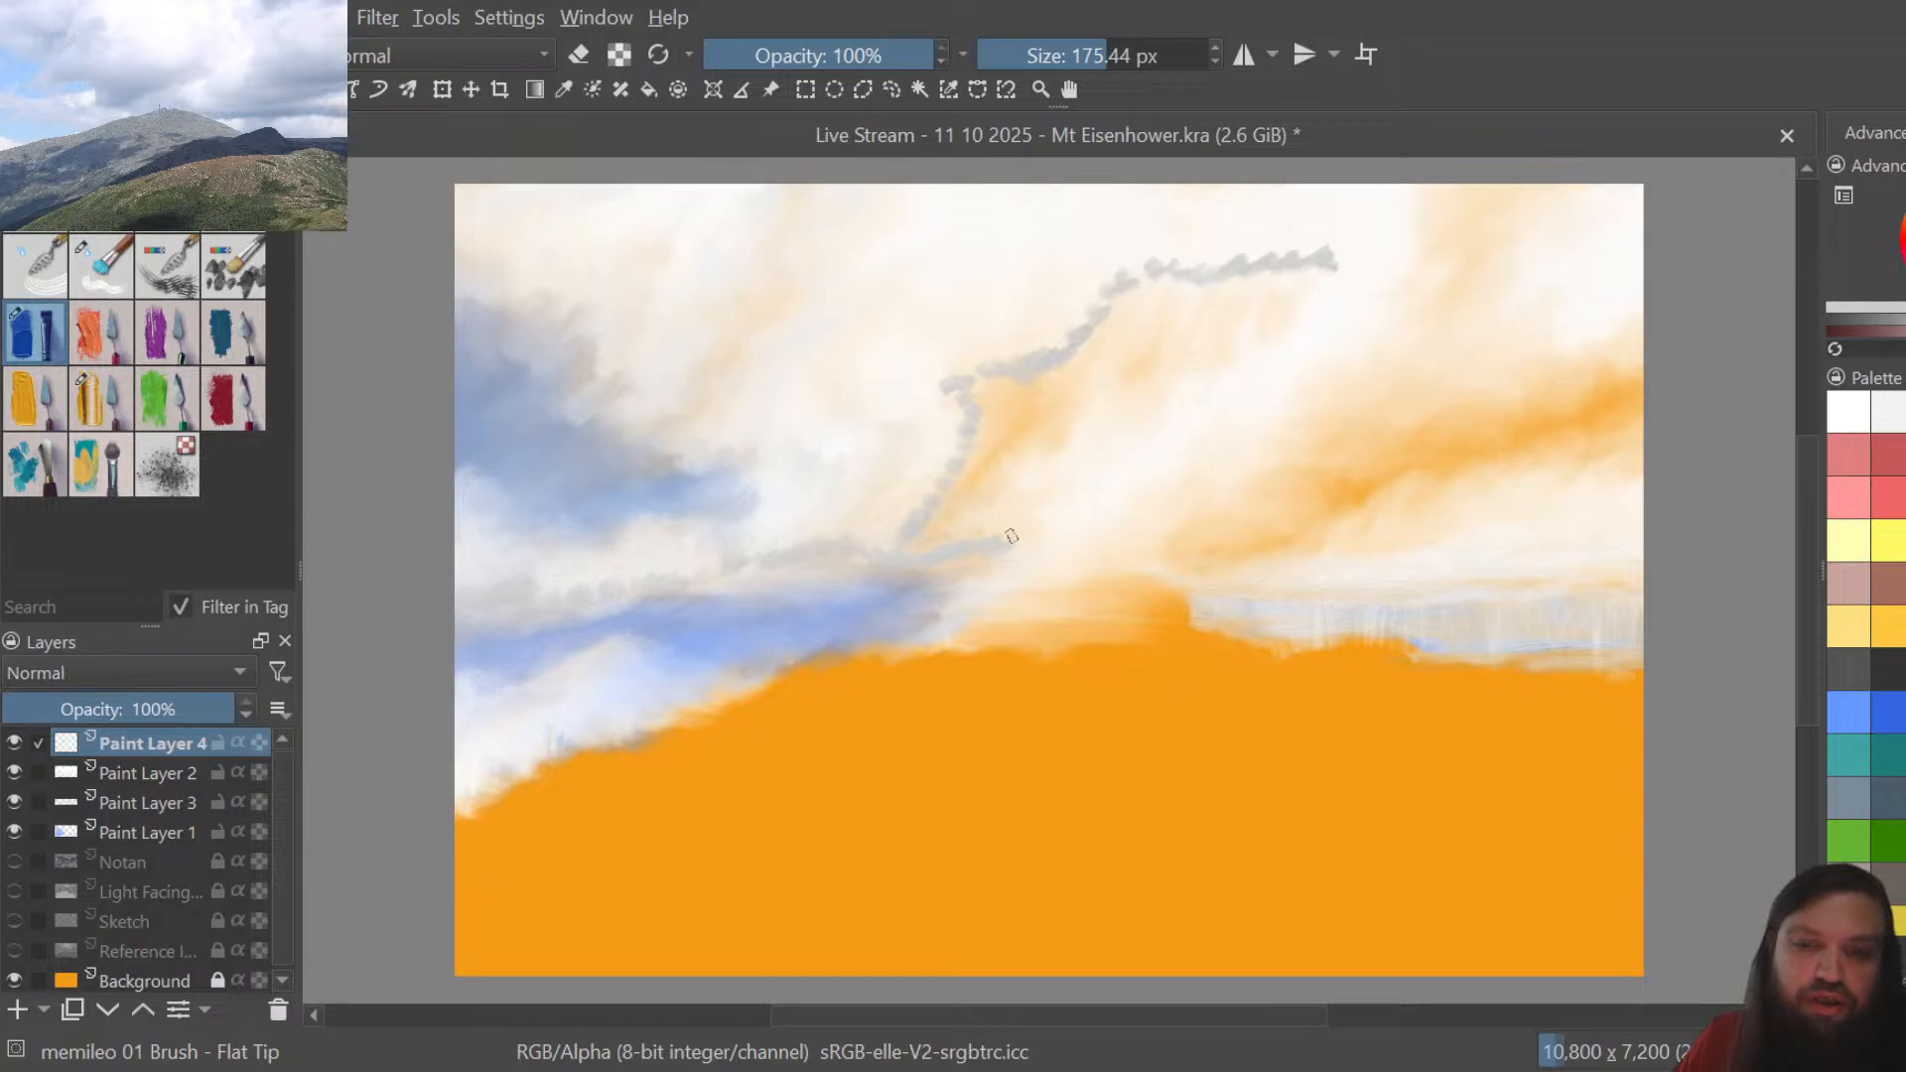
pyautogui.moveTo(1010, 536)
pyautogui.mouseDown()
pyautogui.moveTo(982, 522)
pyautogui.moveTo(1037, 437)
pyautogui.moveTo(1217, 363)
pyautogui.moveTo(1306, 270)
pyautogui.moveTo(1287, 287)
pyautogui.mouseUp()
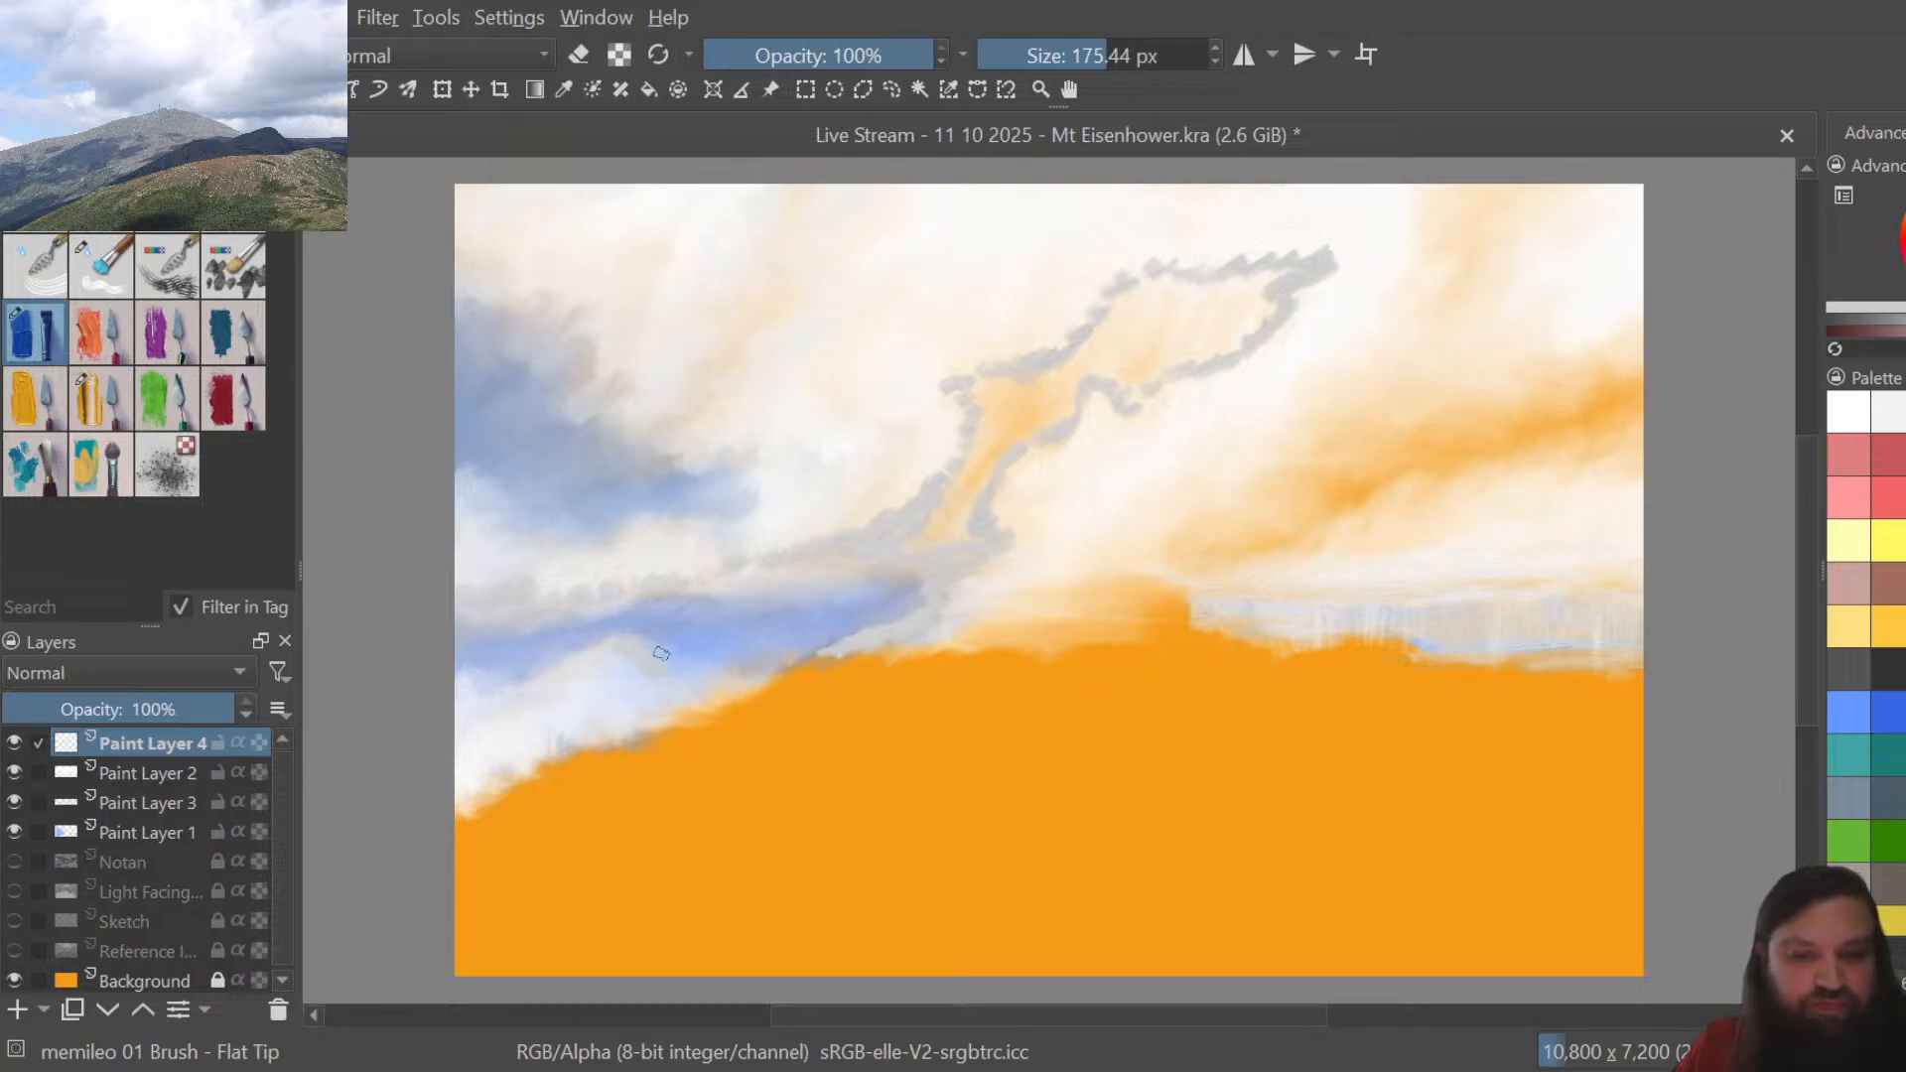
# Add light grey Flat Tip shadow strokes to the low cloud over the left mountain slope and to the upper-left clouds
pyautogui.moveTo(684, 671); pyautogui.dragTo(615, 698)
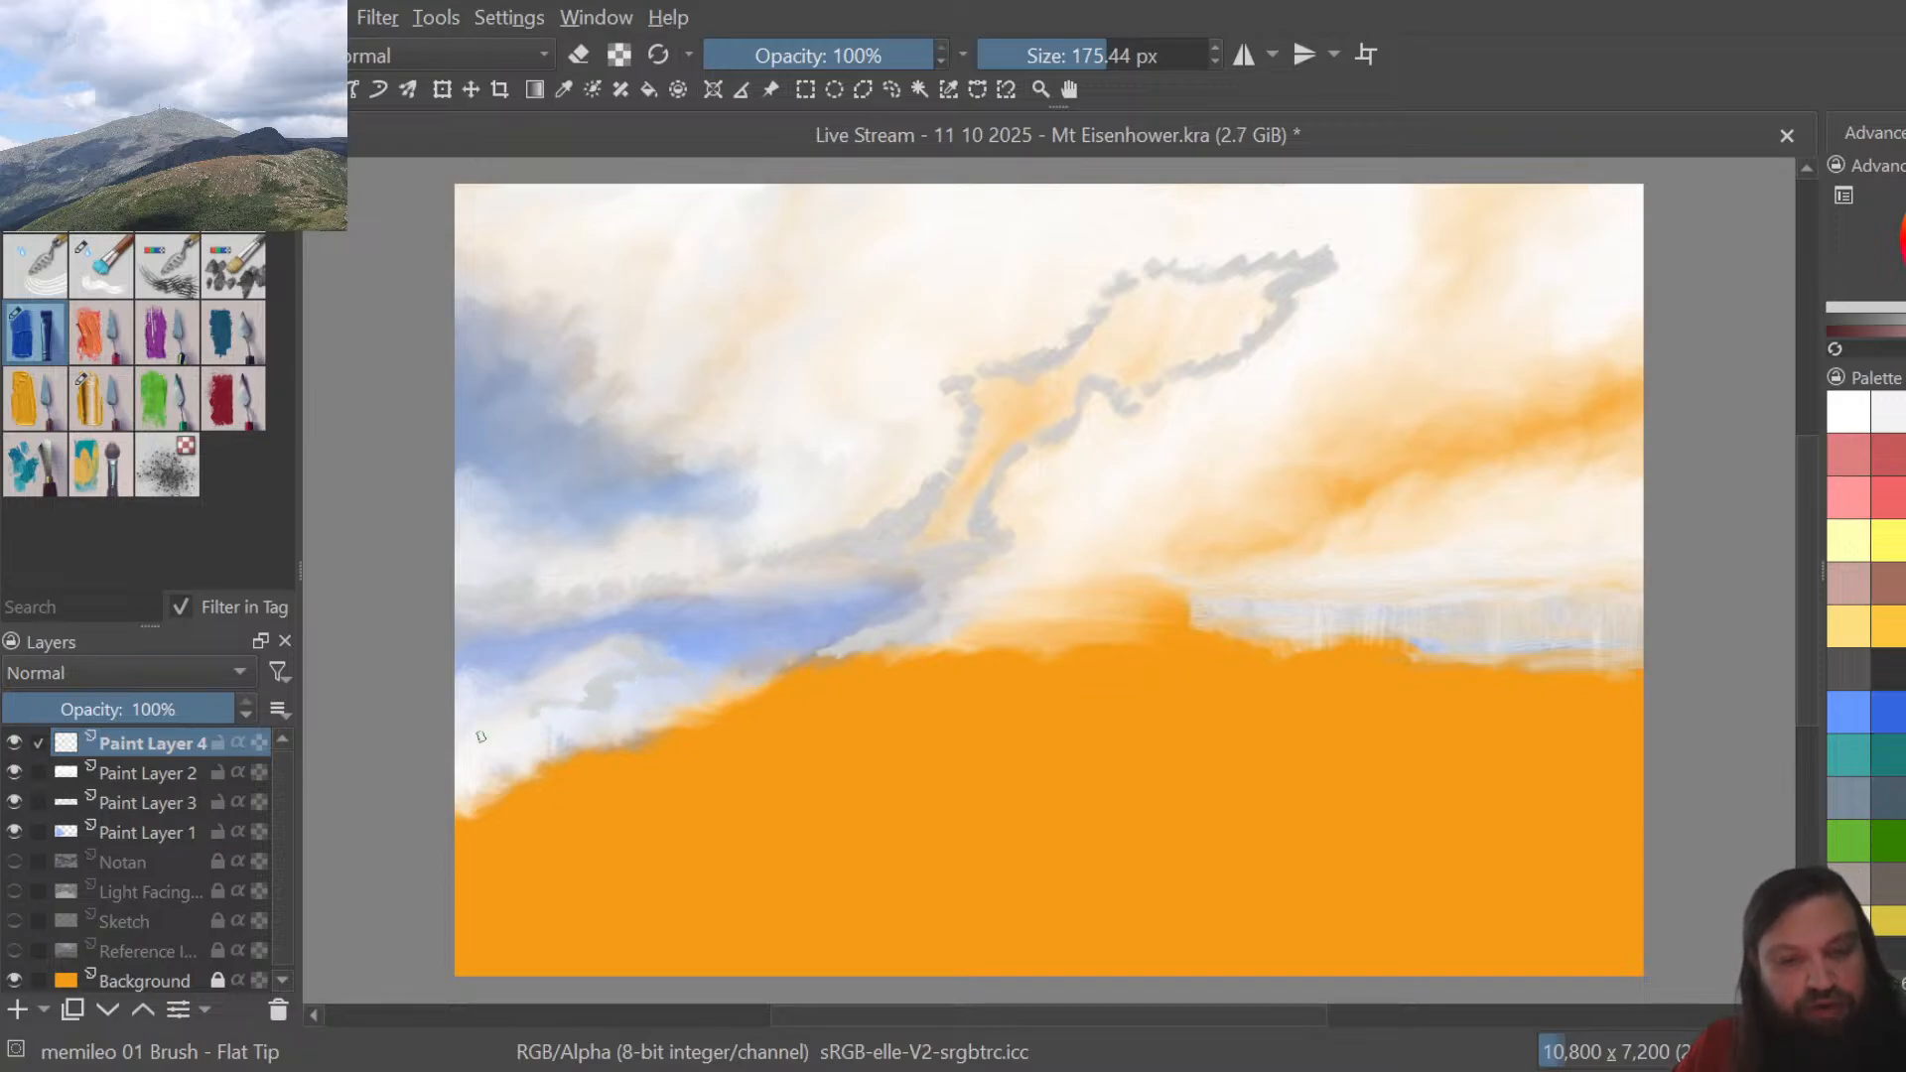
pyautogui.moveTo(481, 737)
pyautogui.mouseDown()
pyautogui.moveTo(601, 732)
pyautogui.moveTo(683, 681)
pyautogui.mouseUp()
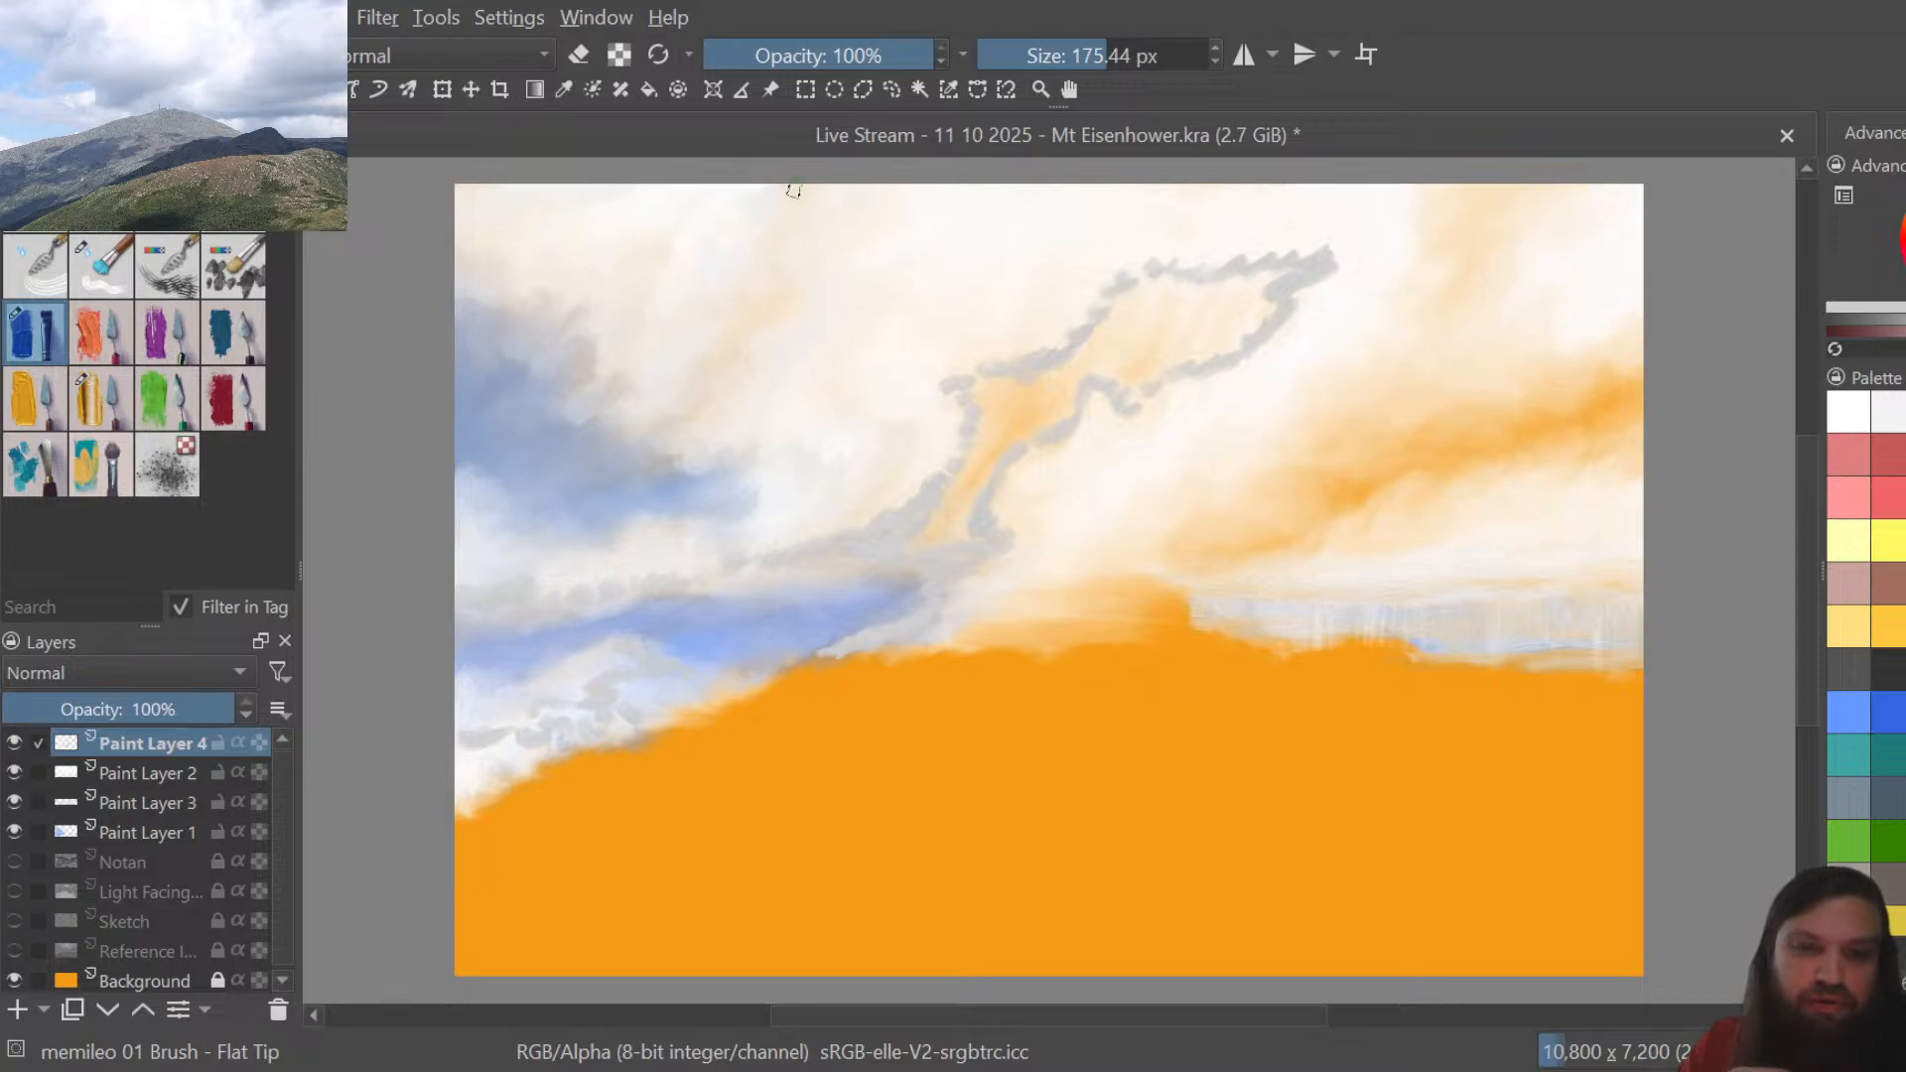
pyautogui.moveTo(822, 197)
pyautogui.mouseDown()
pyautogui.moveTo(785, 209)
pyautogui.moveTo(795, 240)
pyautogui.mouseUp()
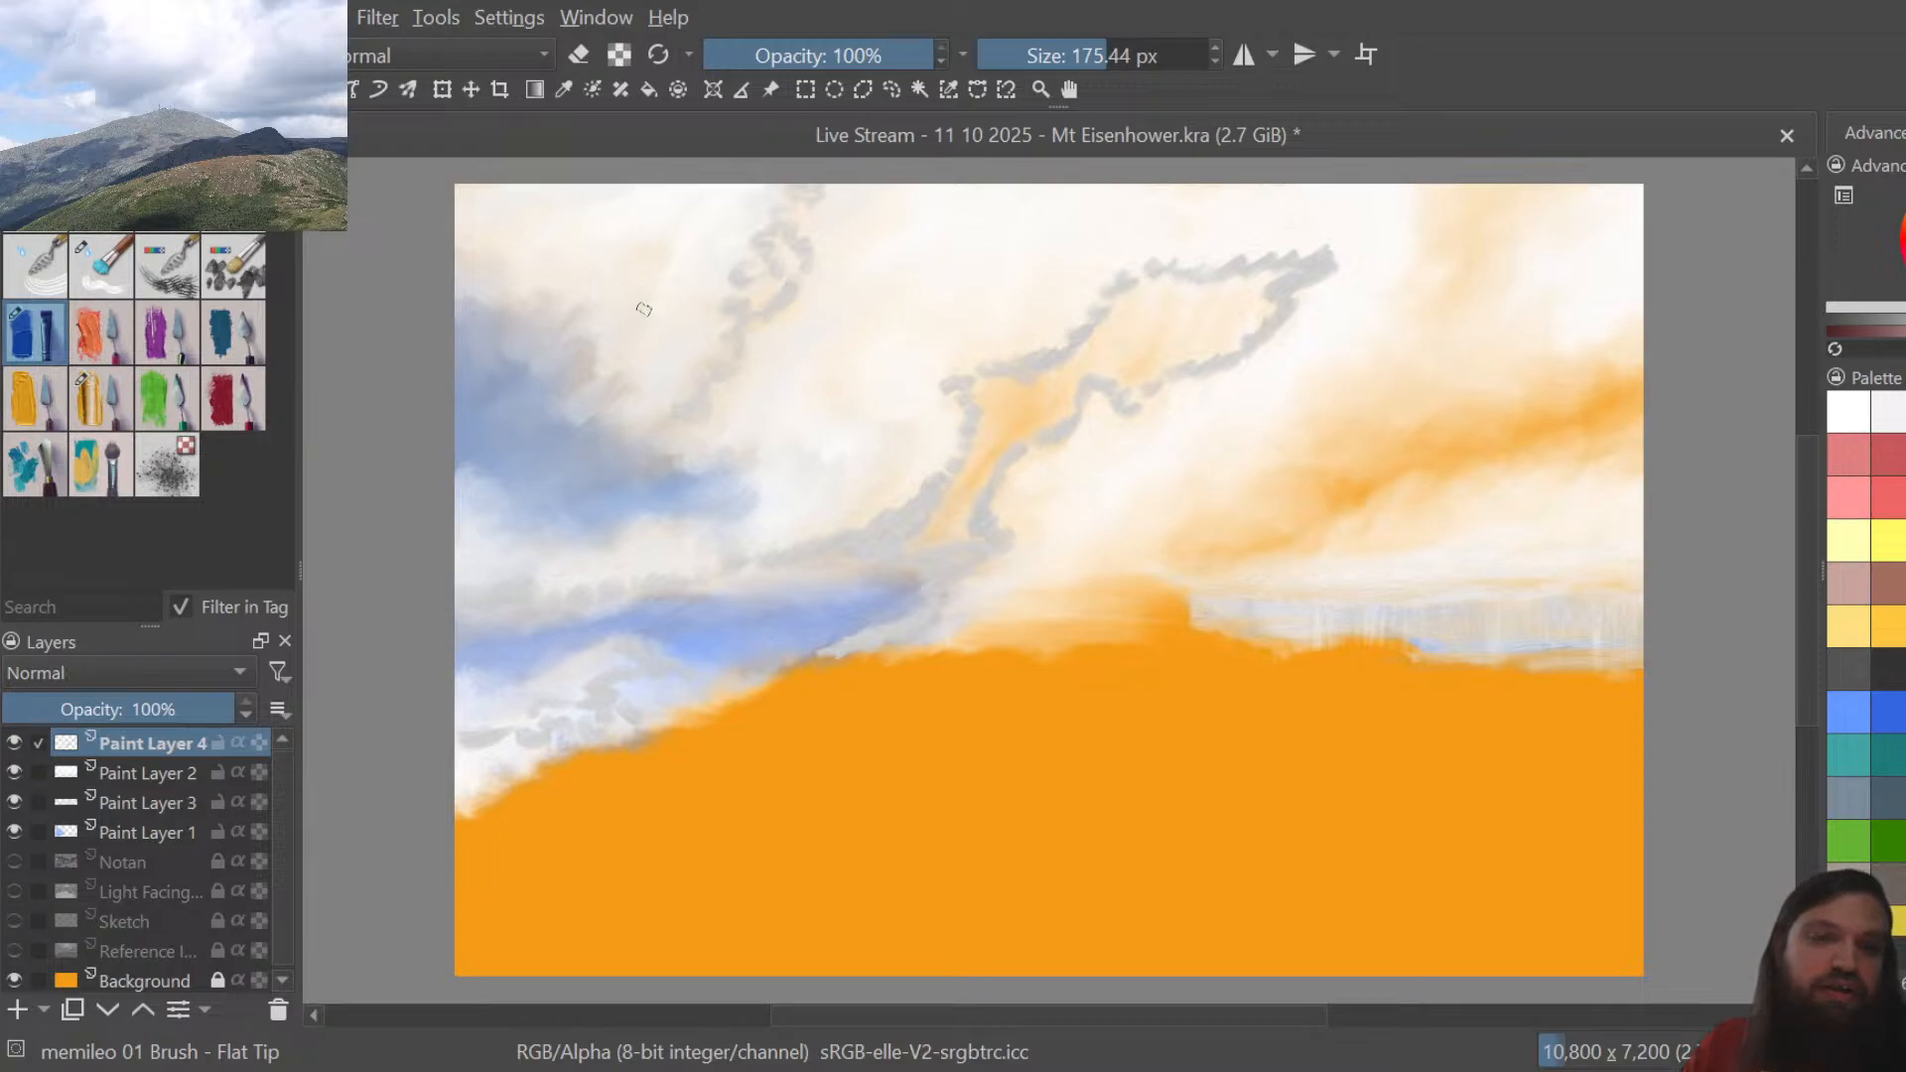
pyautogui.moveTo(638, 307)
pyautogui.mouseDown()
pyautogui.moveTo(667, 251)
pyautogui.moveTo(655, 236)
pyautogui.mouseUp()
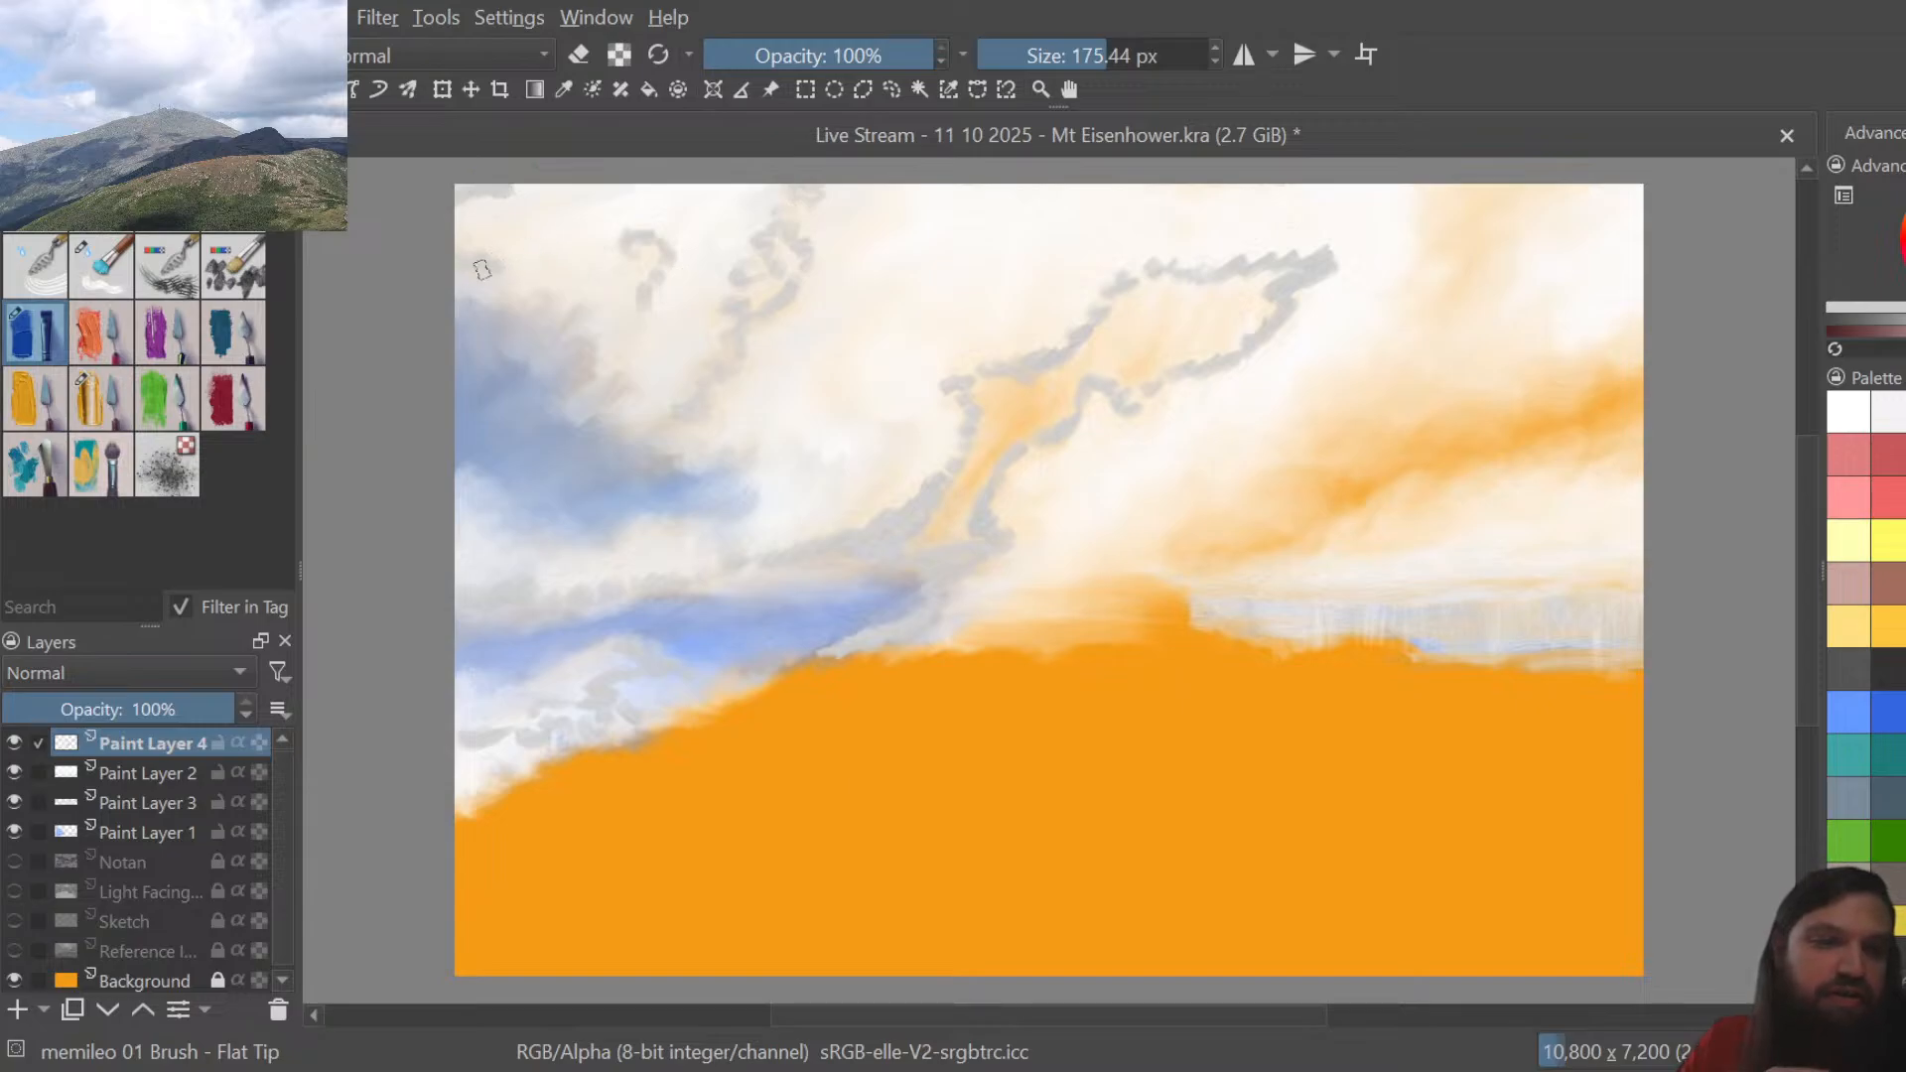
# Blend the light grey cloud shadows with the Flow Blender knife at 294.18 px, working on Paint Layer 4 and Paint Layer 2
pyautogui.click(100, 398)
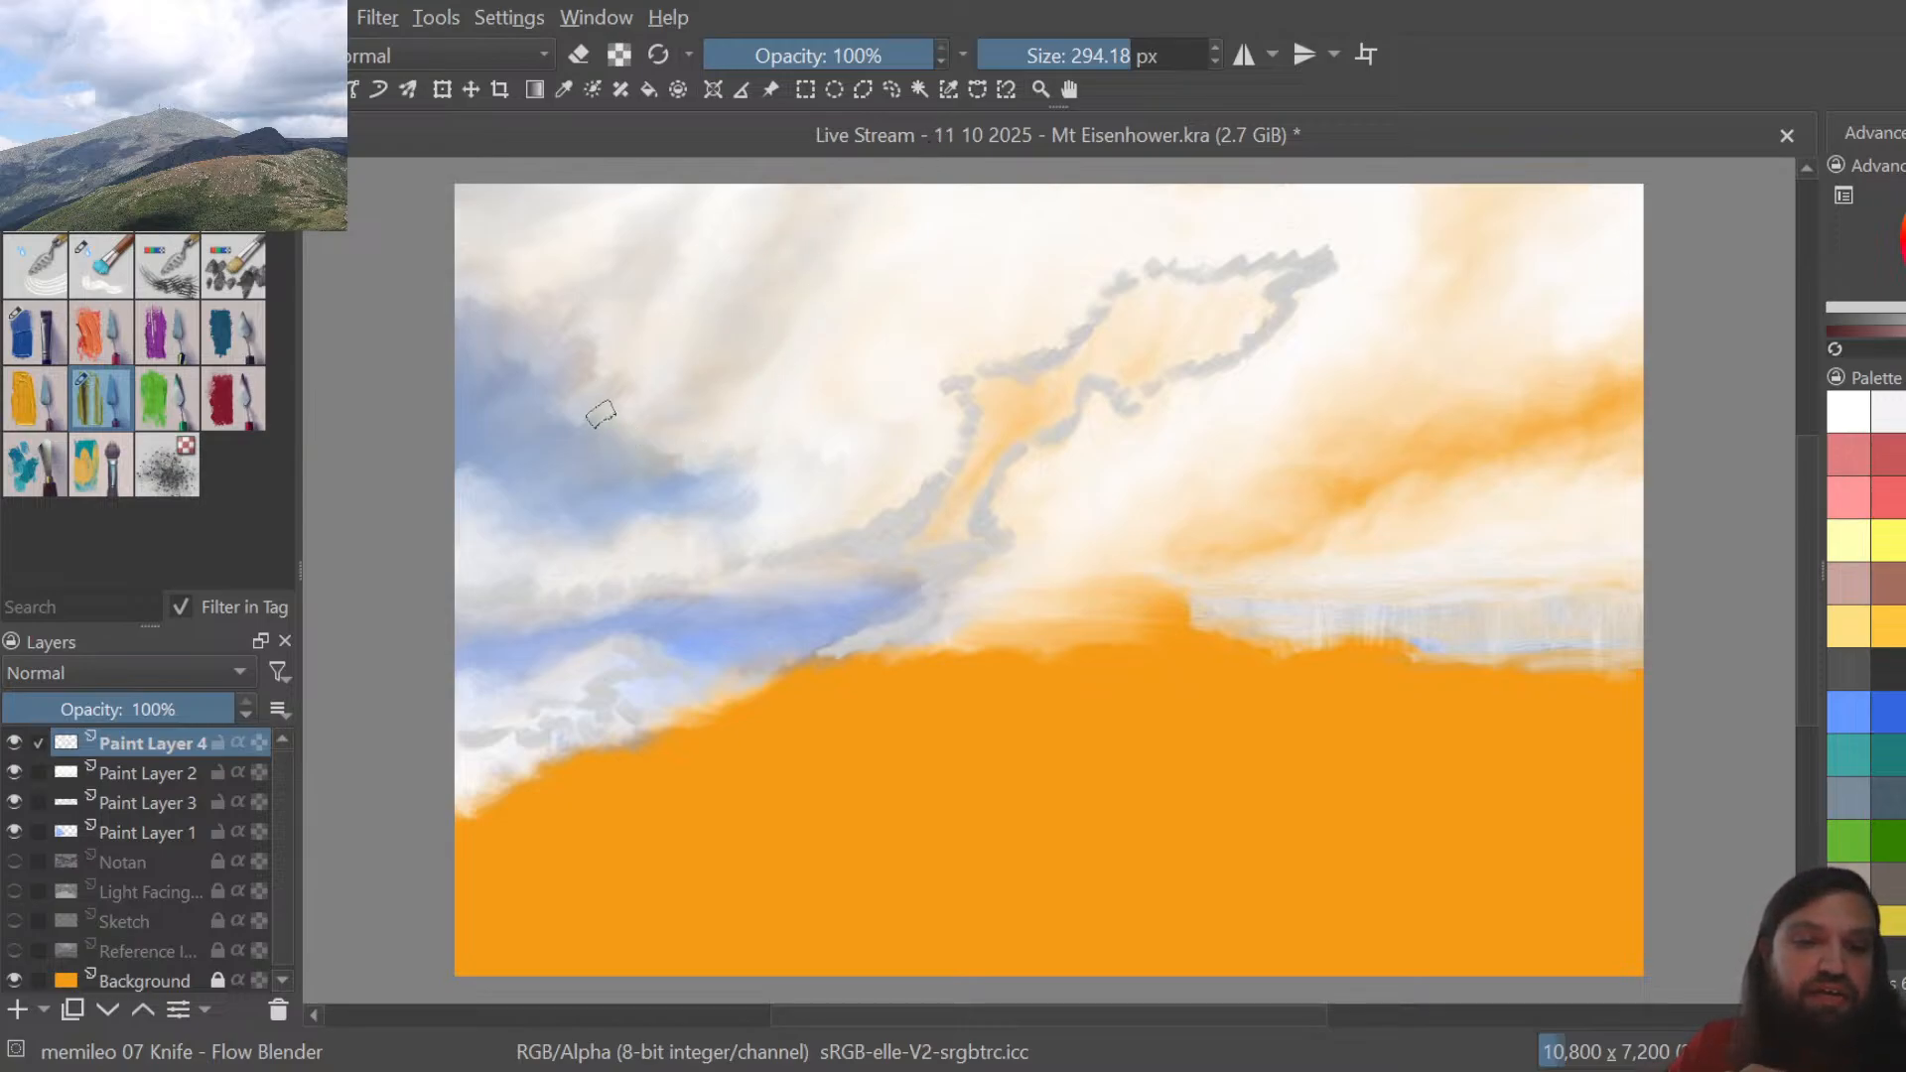
pyautogui.click(144, 774)
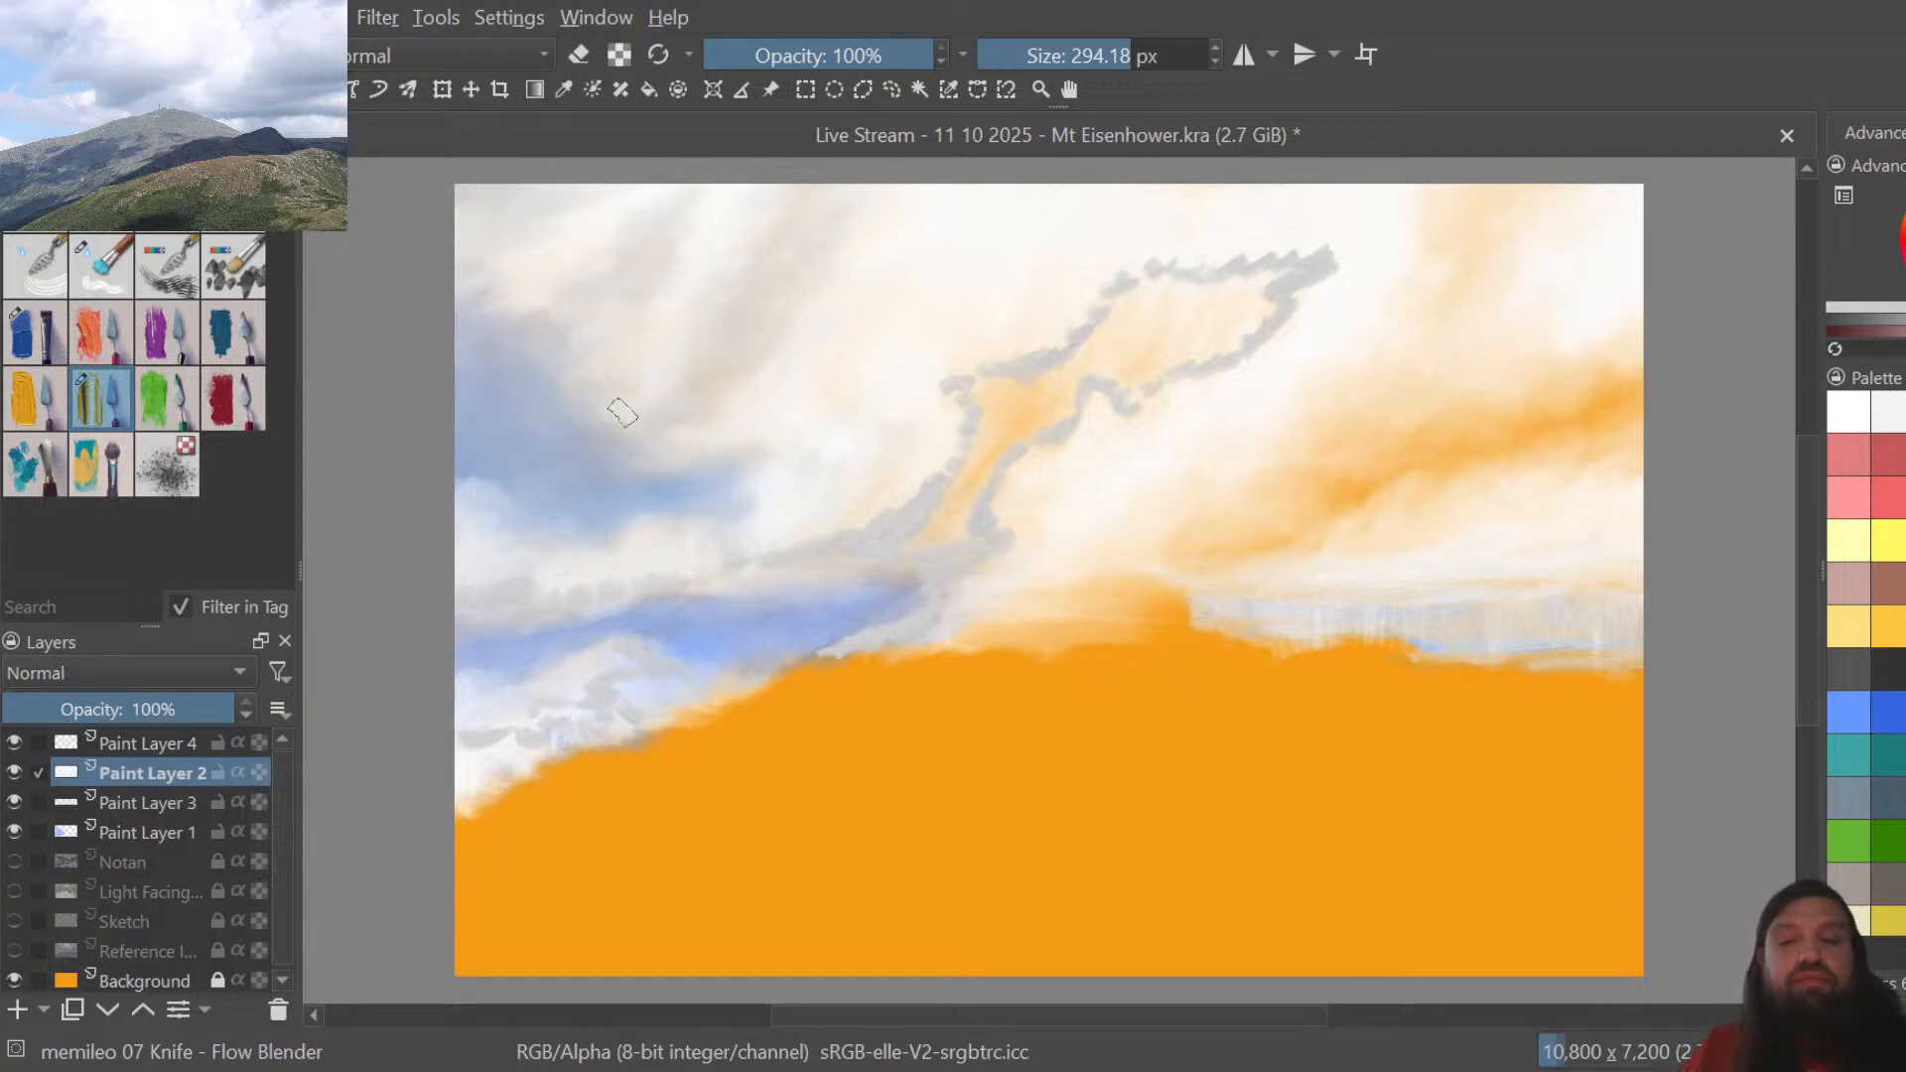
pyautogui.click(159, 741)
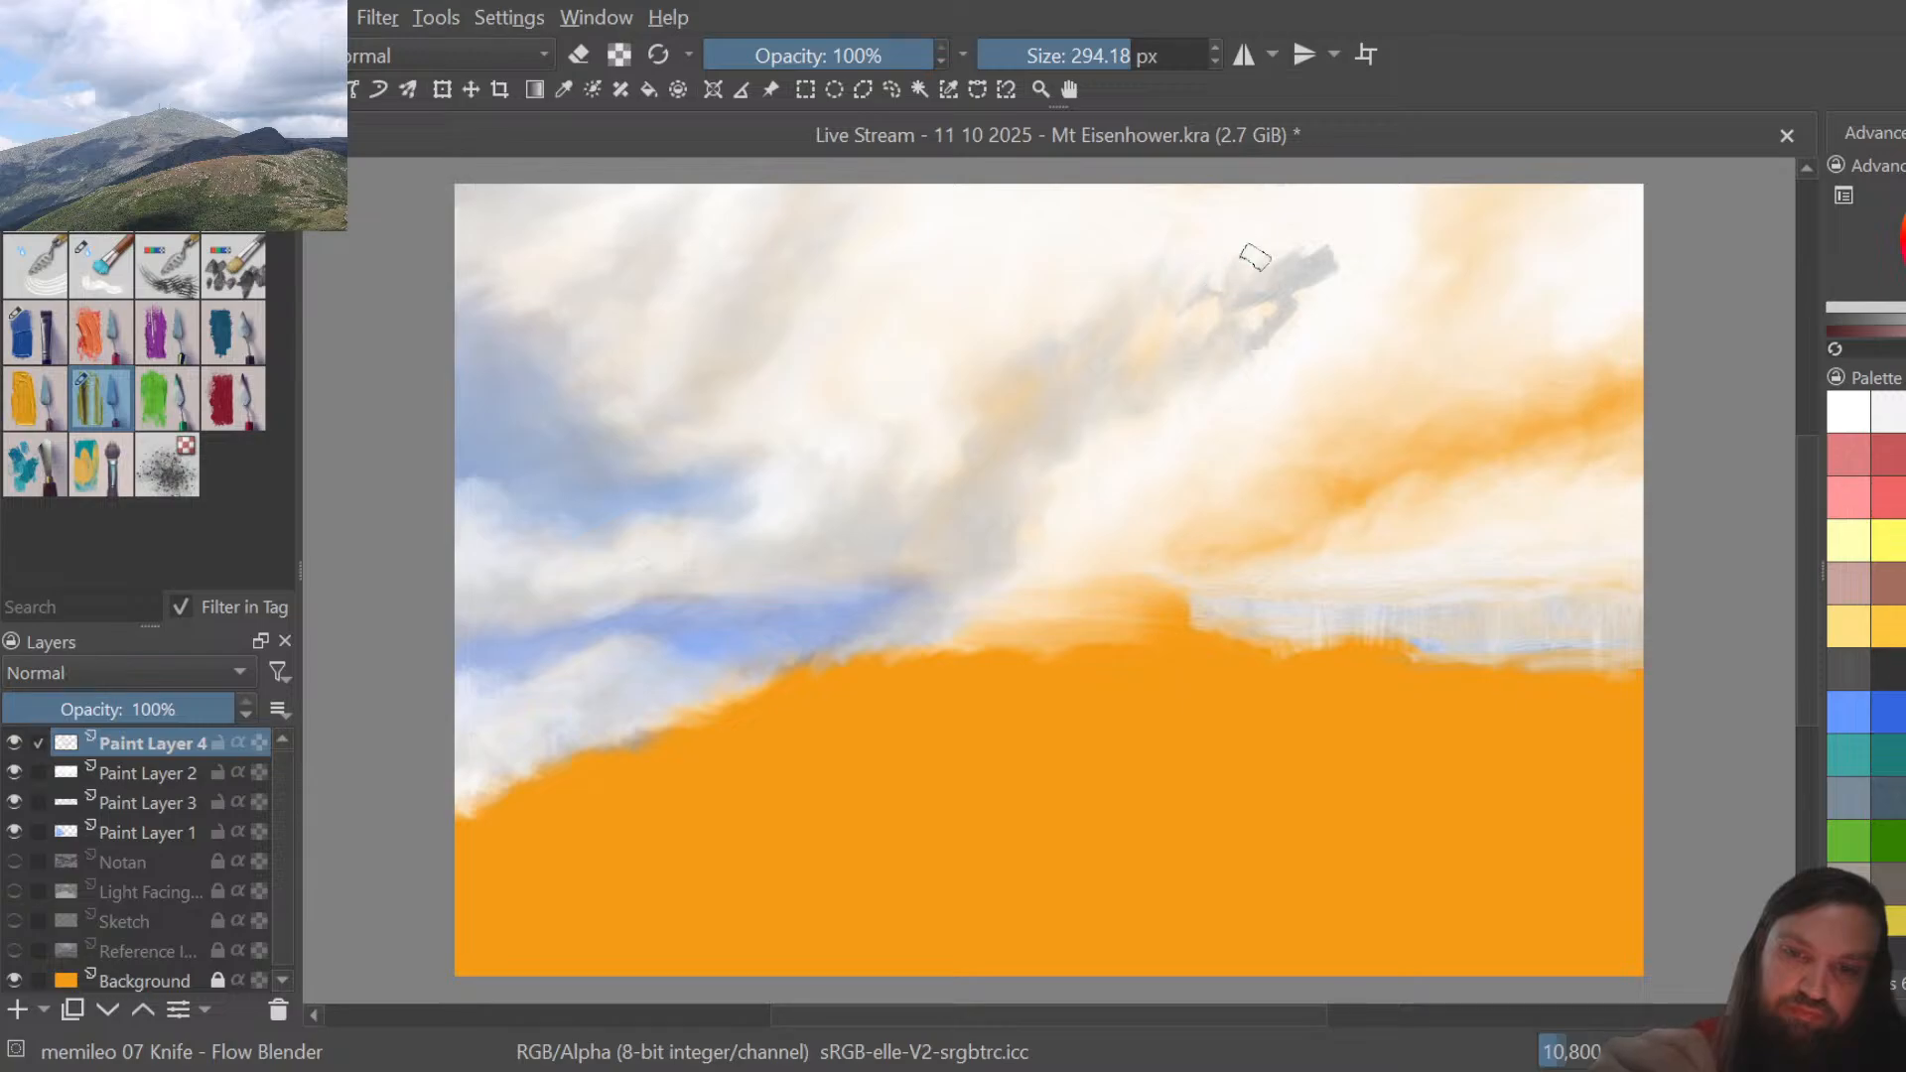
pyautogui.moveTo(1344, 240)
pyautogui.mouseDown()
pyautogui.moveTo(1293, 242)
pyautogui.moveTo(1313, 242)
pyautogui.moveTo(1296, 267)
pyautogui.moveTo(1215, 295)
pyautogui.mouseUp()
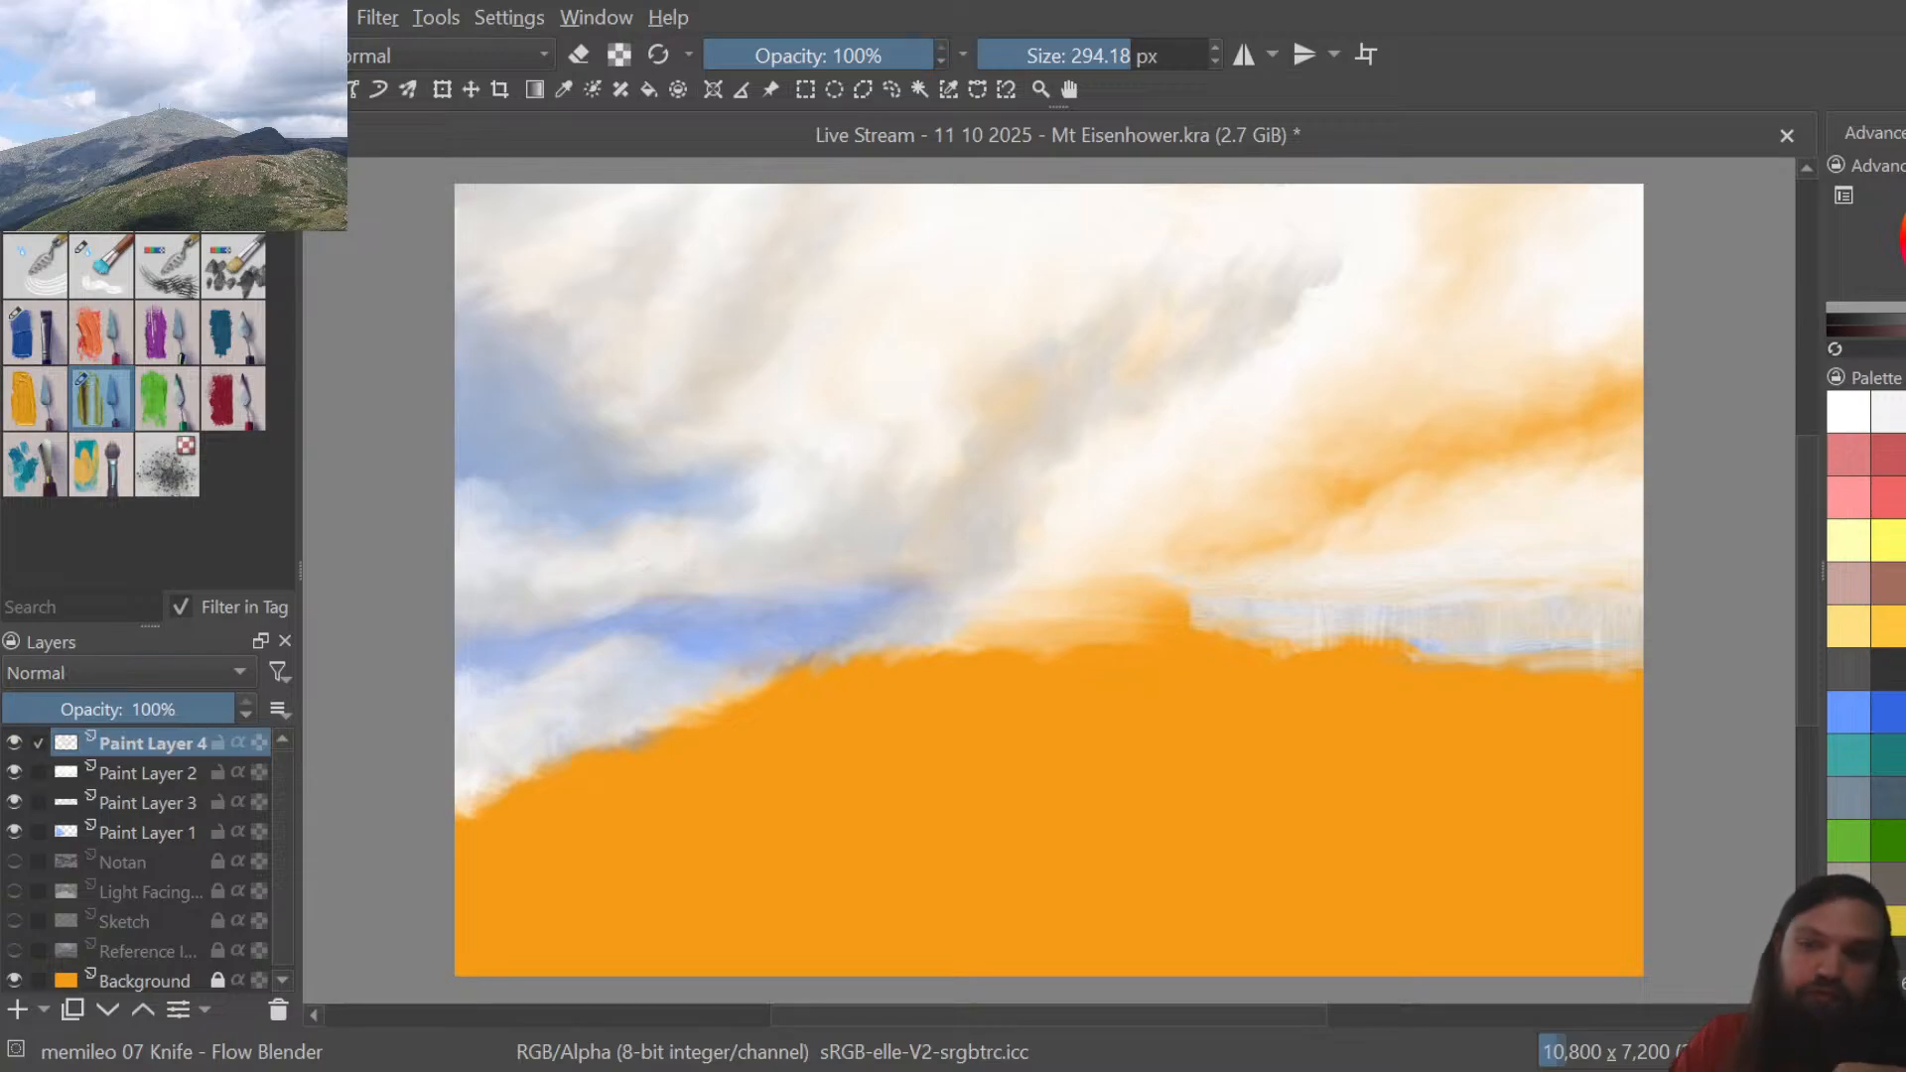
# Paint darker grey Flat Tip accents at 175.44 px along the diagonal shadow of the central cloud on Paint Layer 4
pyautogui.click(58, 324)
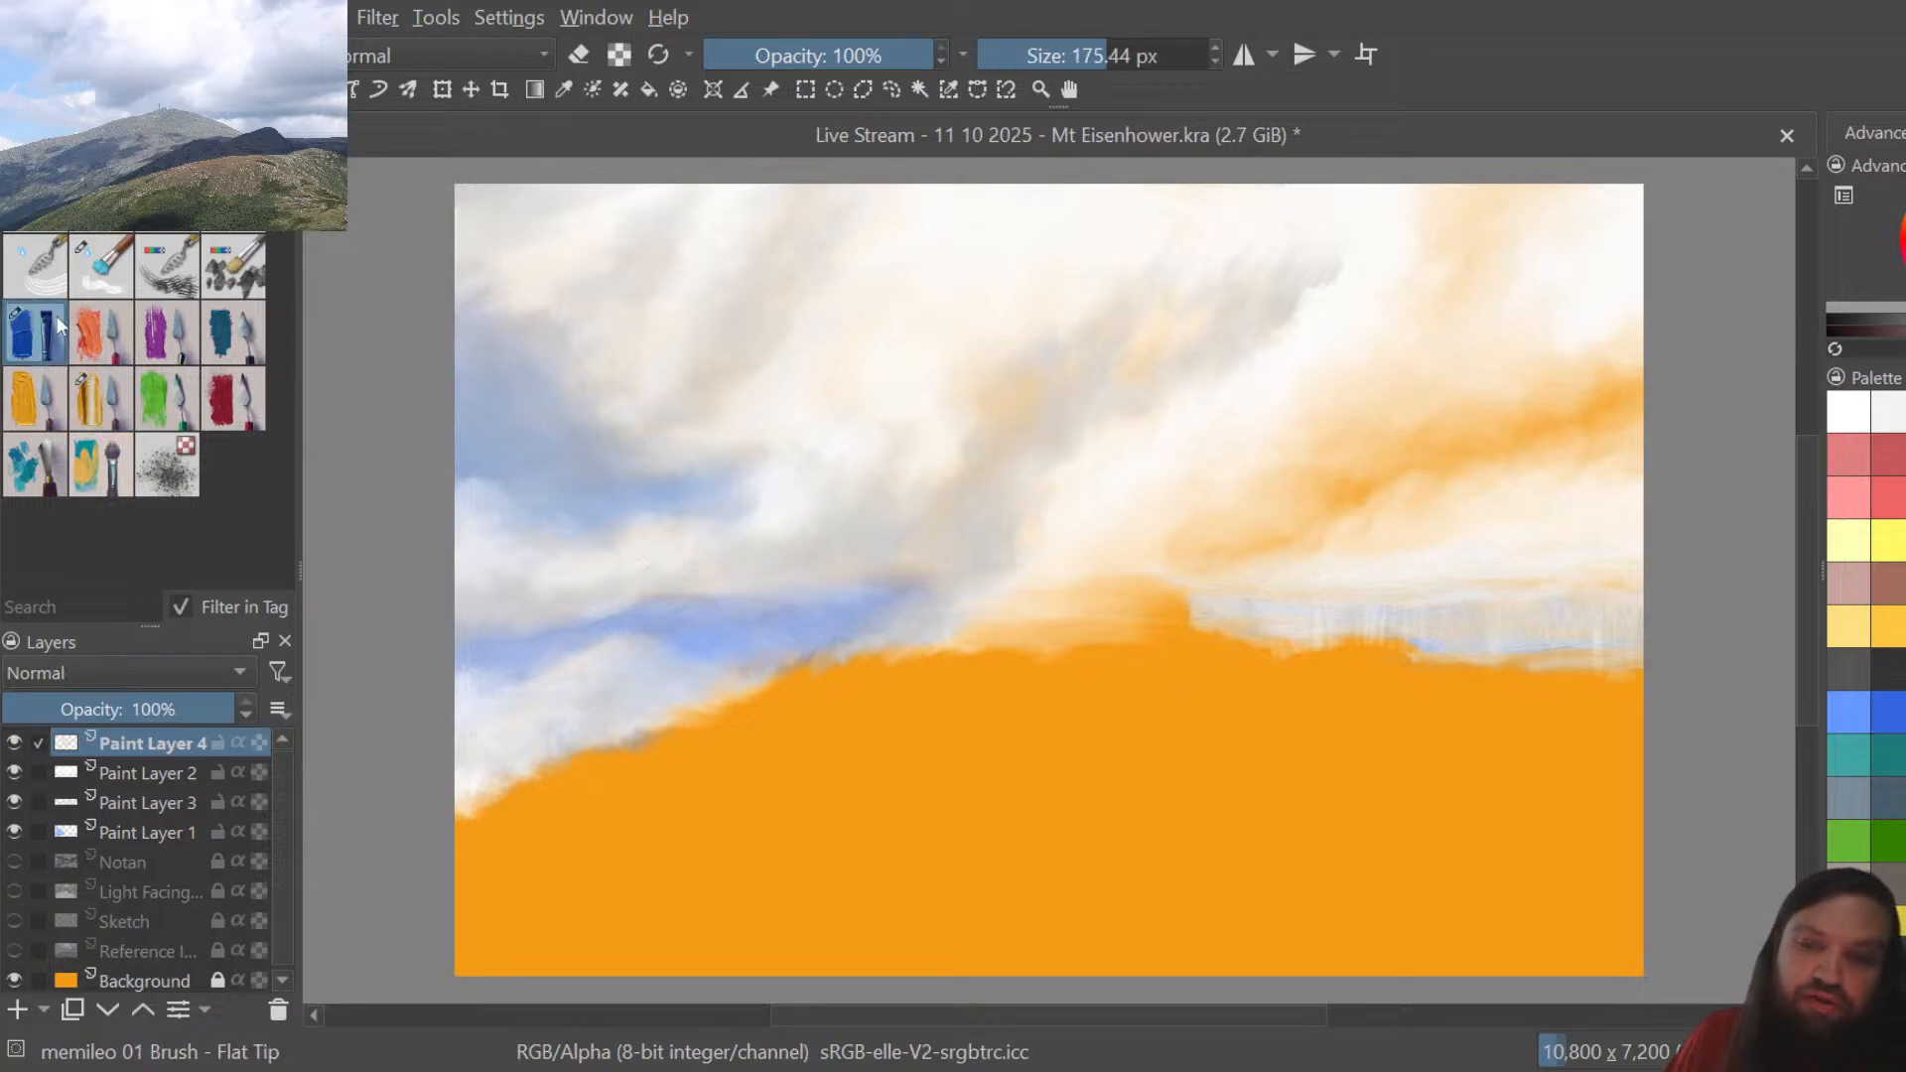
pyautogui.moveTo(995, 423); pyautogui.dragTo(1017, 387)
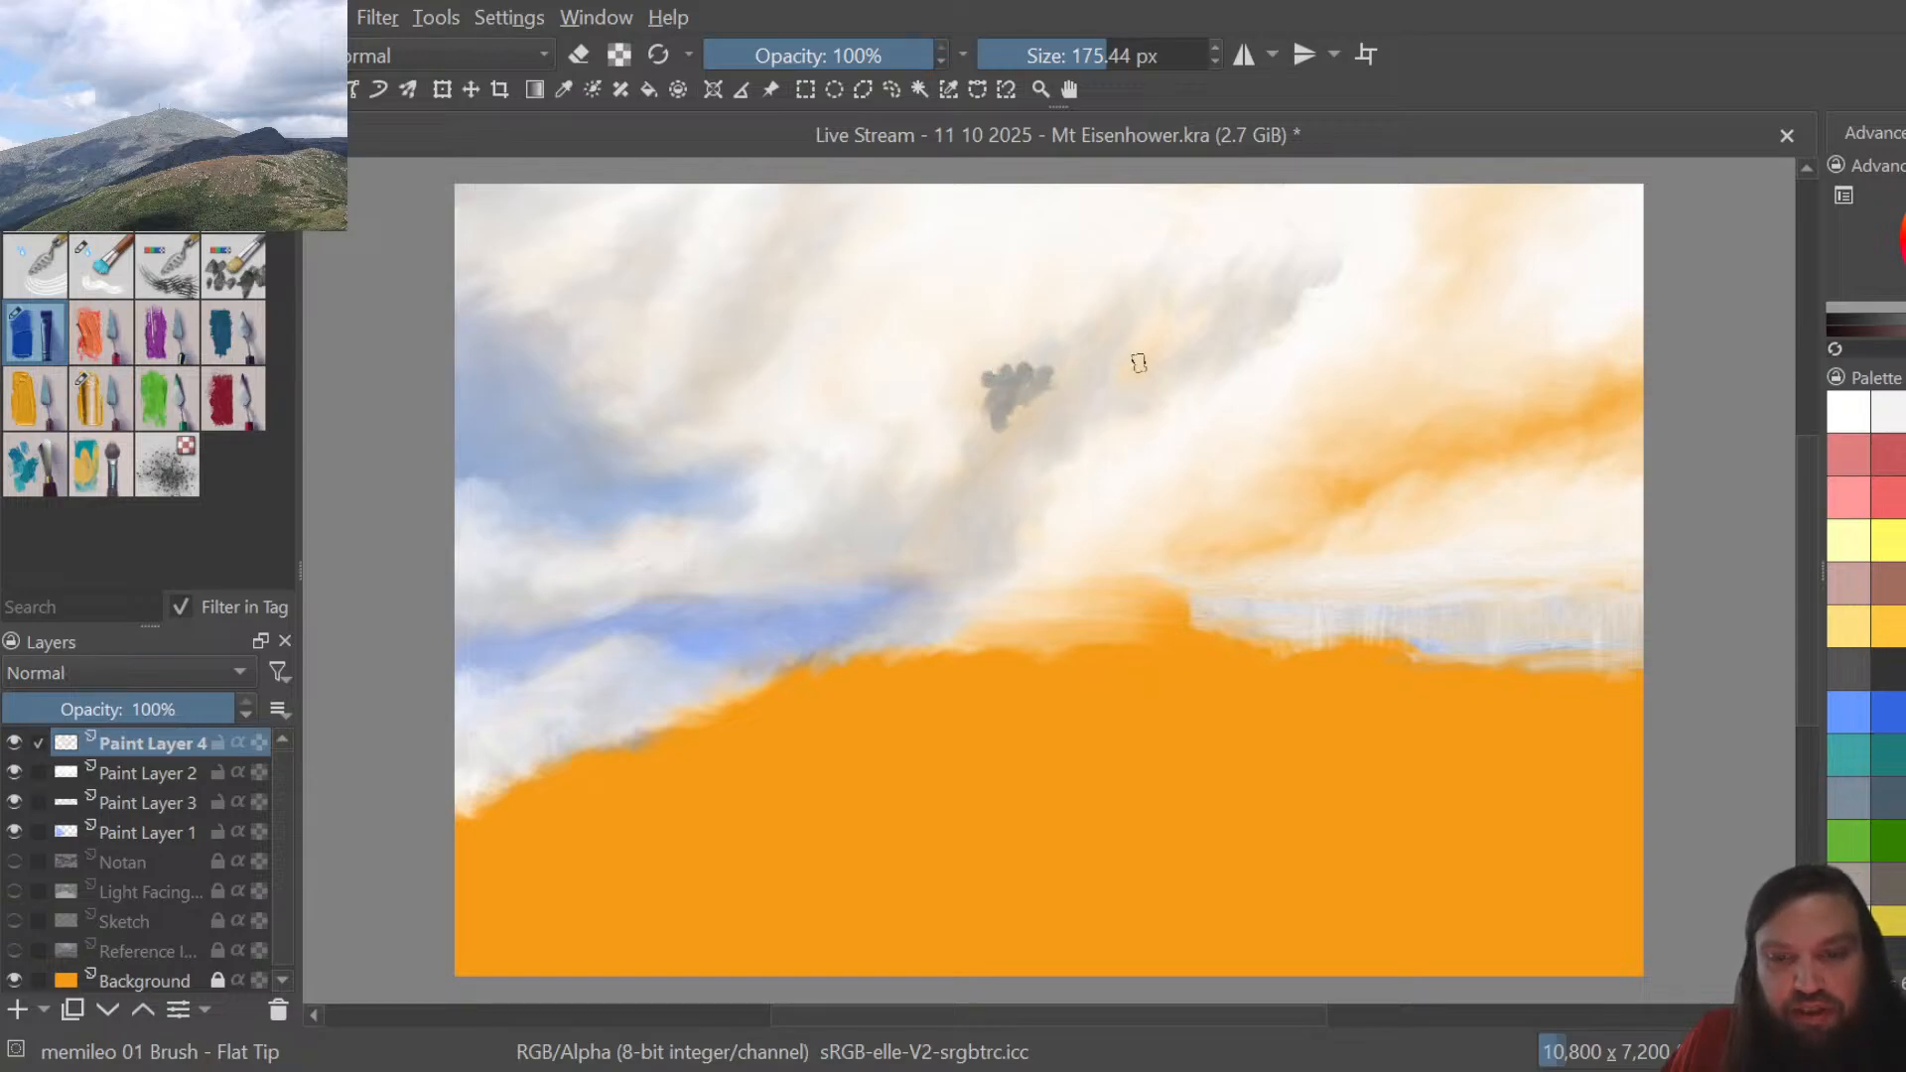
pyautogui.moveTo(1119, 373)
pyautogui.mouseDown()
pyautogui.moveTo(1156, 320)
pyautogui.moveTo(1209, 310)
pyautogui.mouseUp()
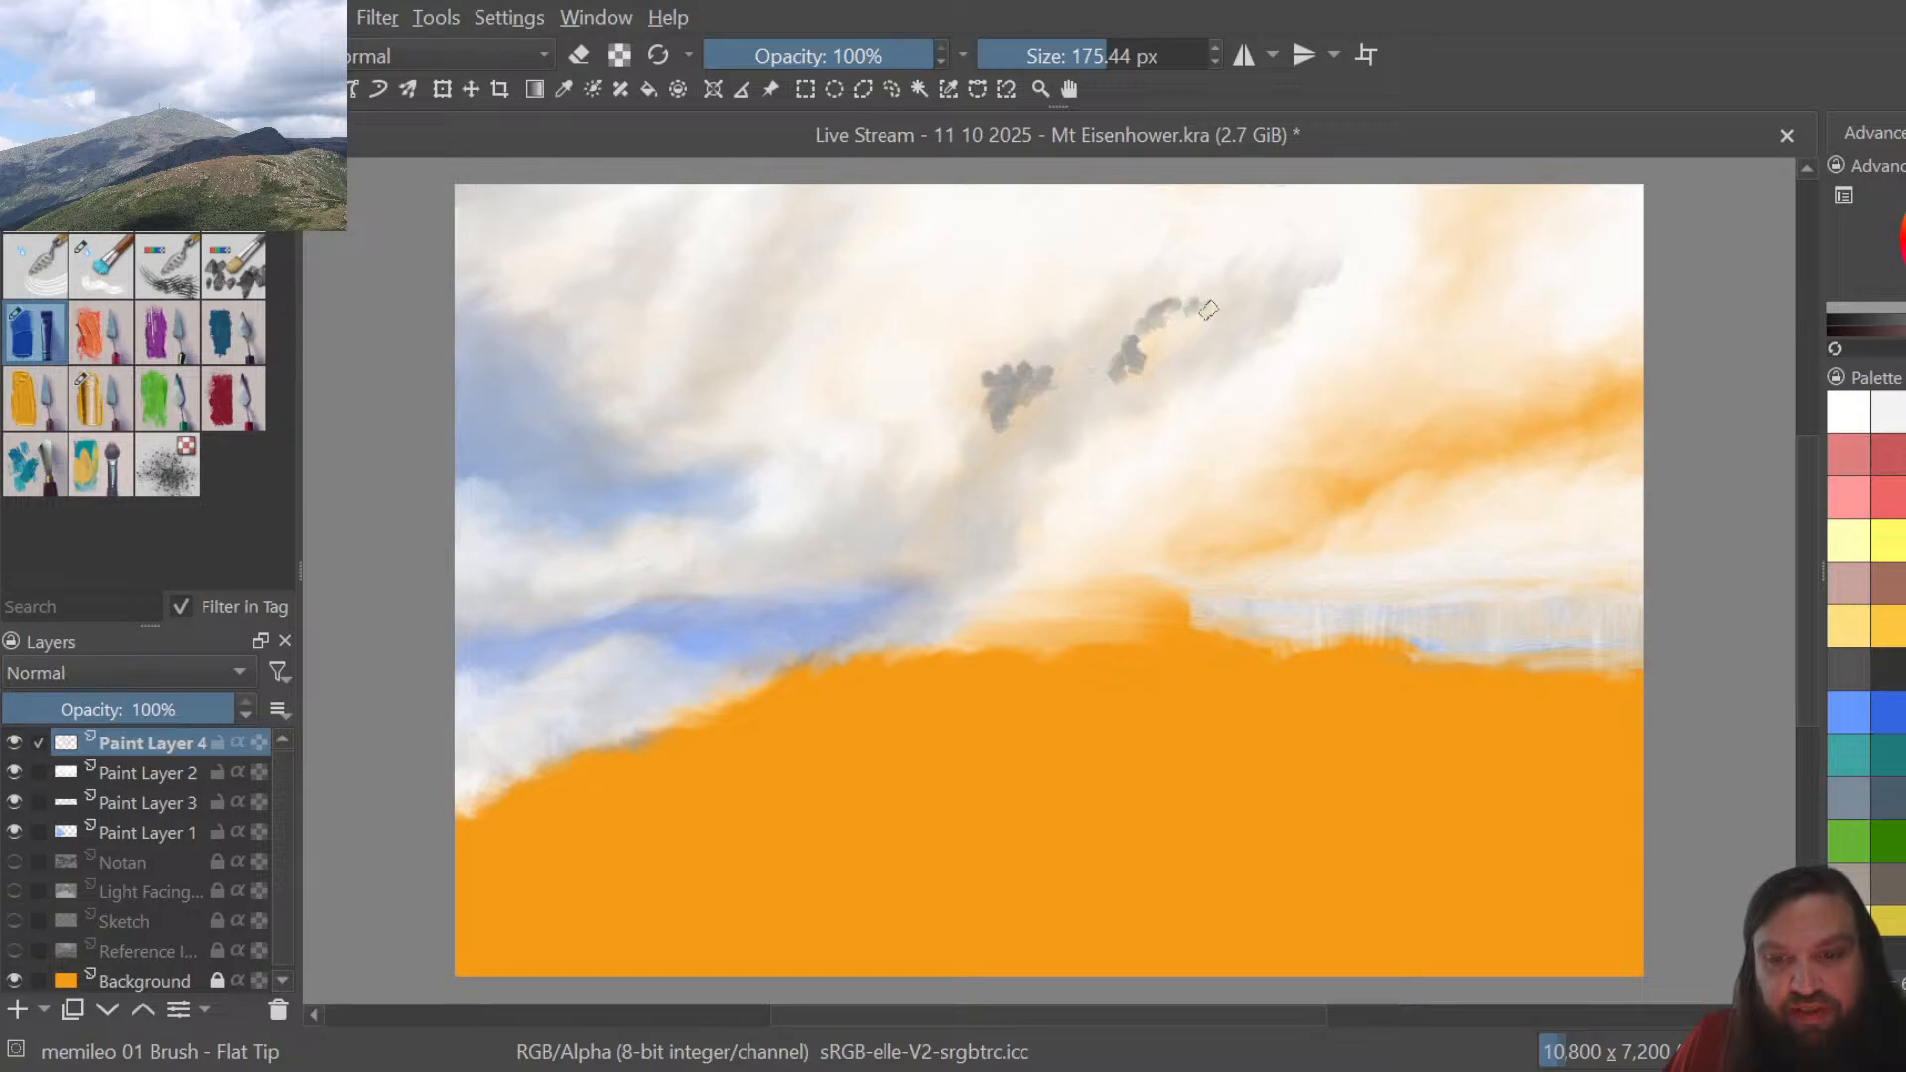
pyautogui.moveTo(1130, 362)
pyautogui.mouseDown()
pyautogui.moveTo(1199, 310)
pyautogui.moveTo(1179, 337)
pyautogui.mouseUp()
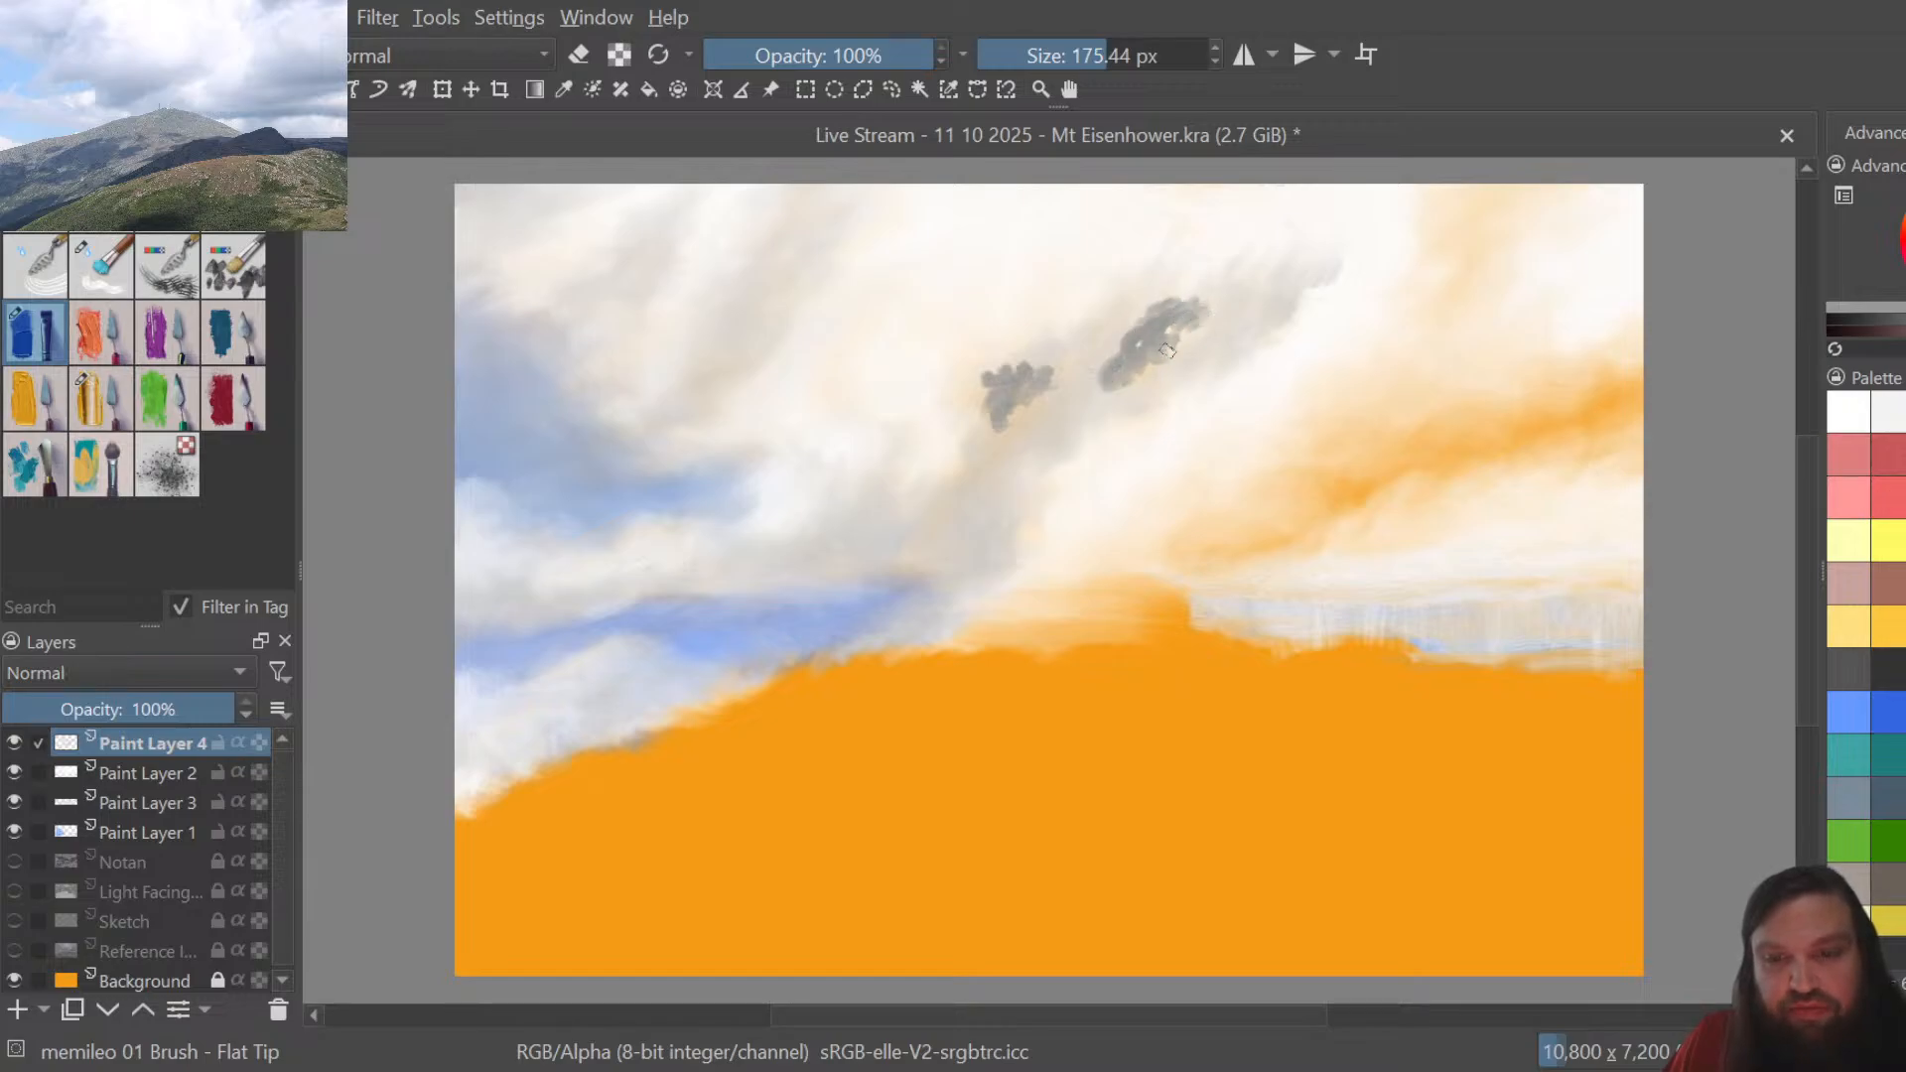
pyautogui.moveTo(1025, 420)
pyautogui.mouseDown()
pyautogui.moveTo(1055, 389)
pyautogui.moveTo(995, 400)
pyautogui.mouseUp()
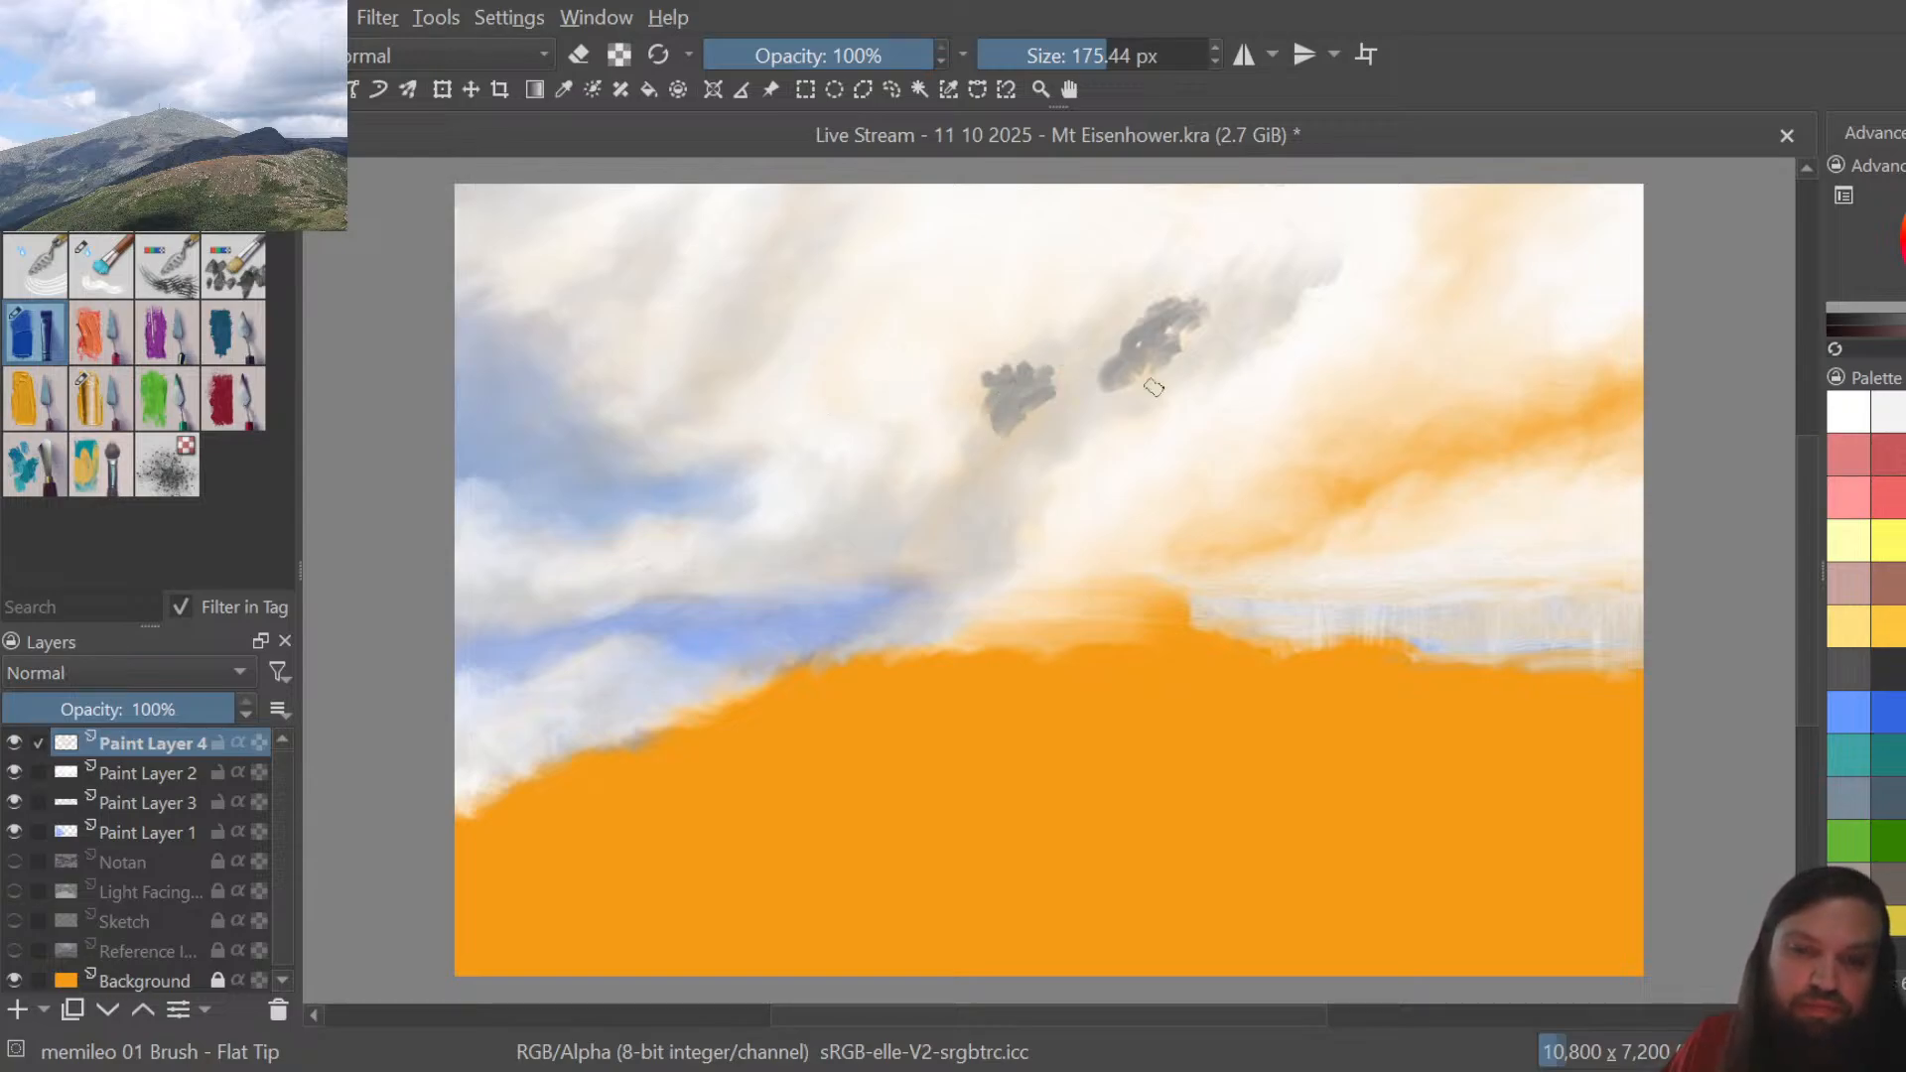
pyautogui.moveTo(925, 539); pyautogui.dragTo(1080, 363)
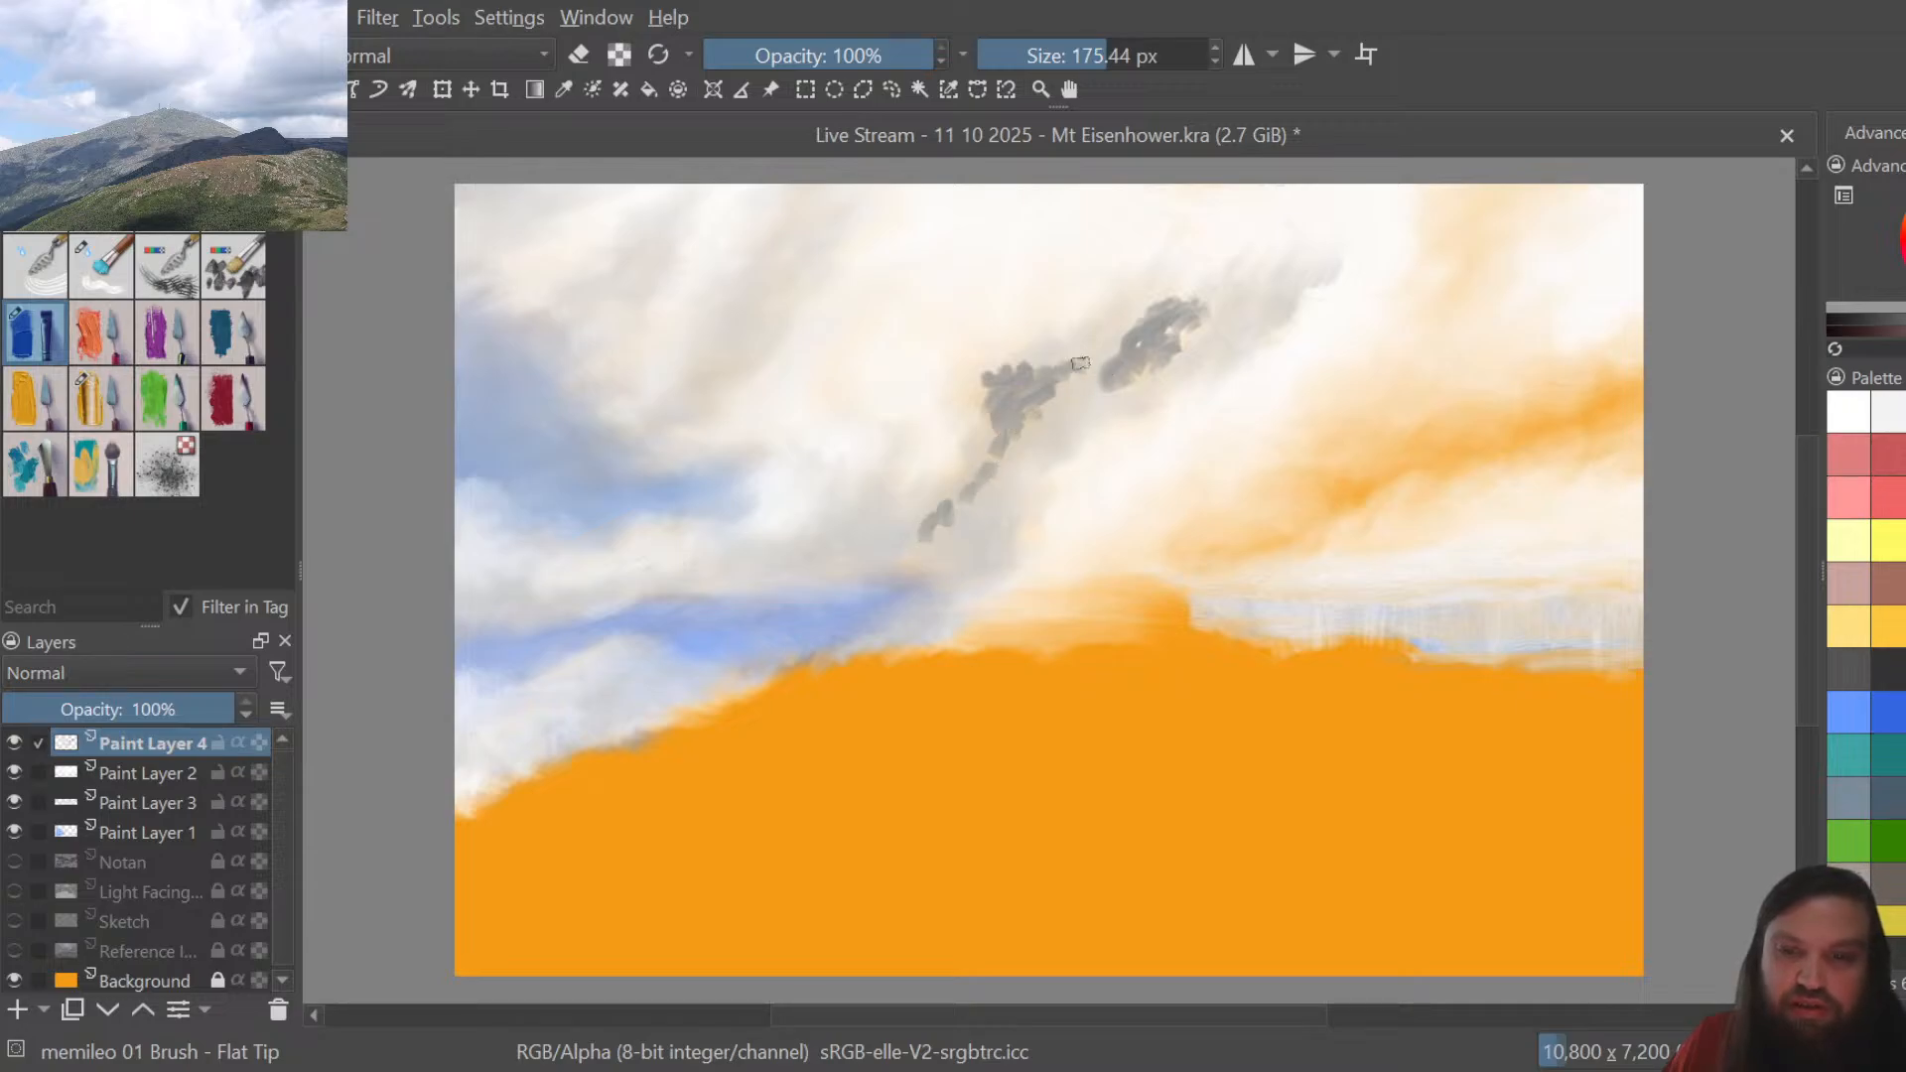
# Soften the darker grey accents into the central cloud with the Flow Blender knife at 294.18 px
pyautogui.click(123, 377)
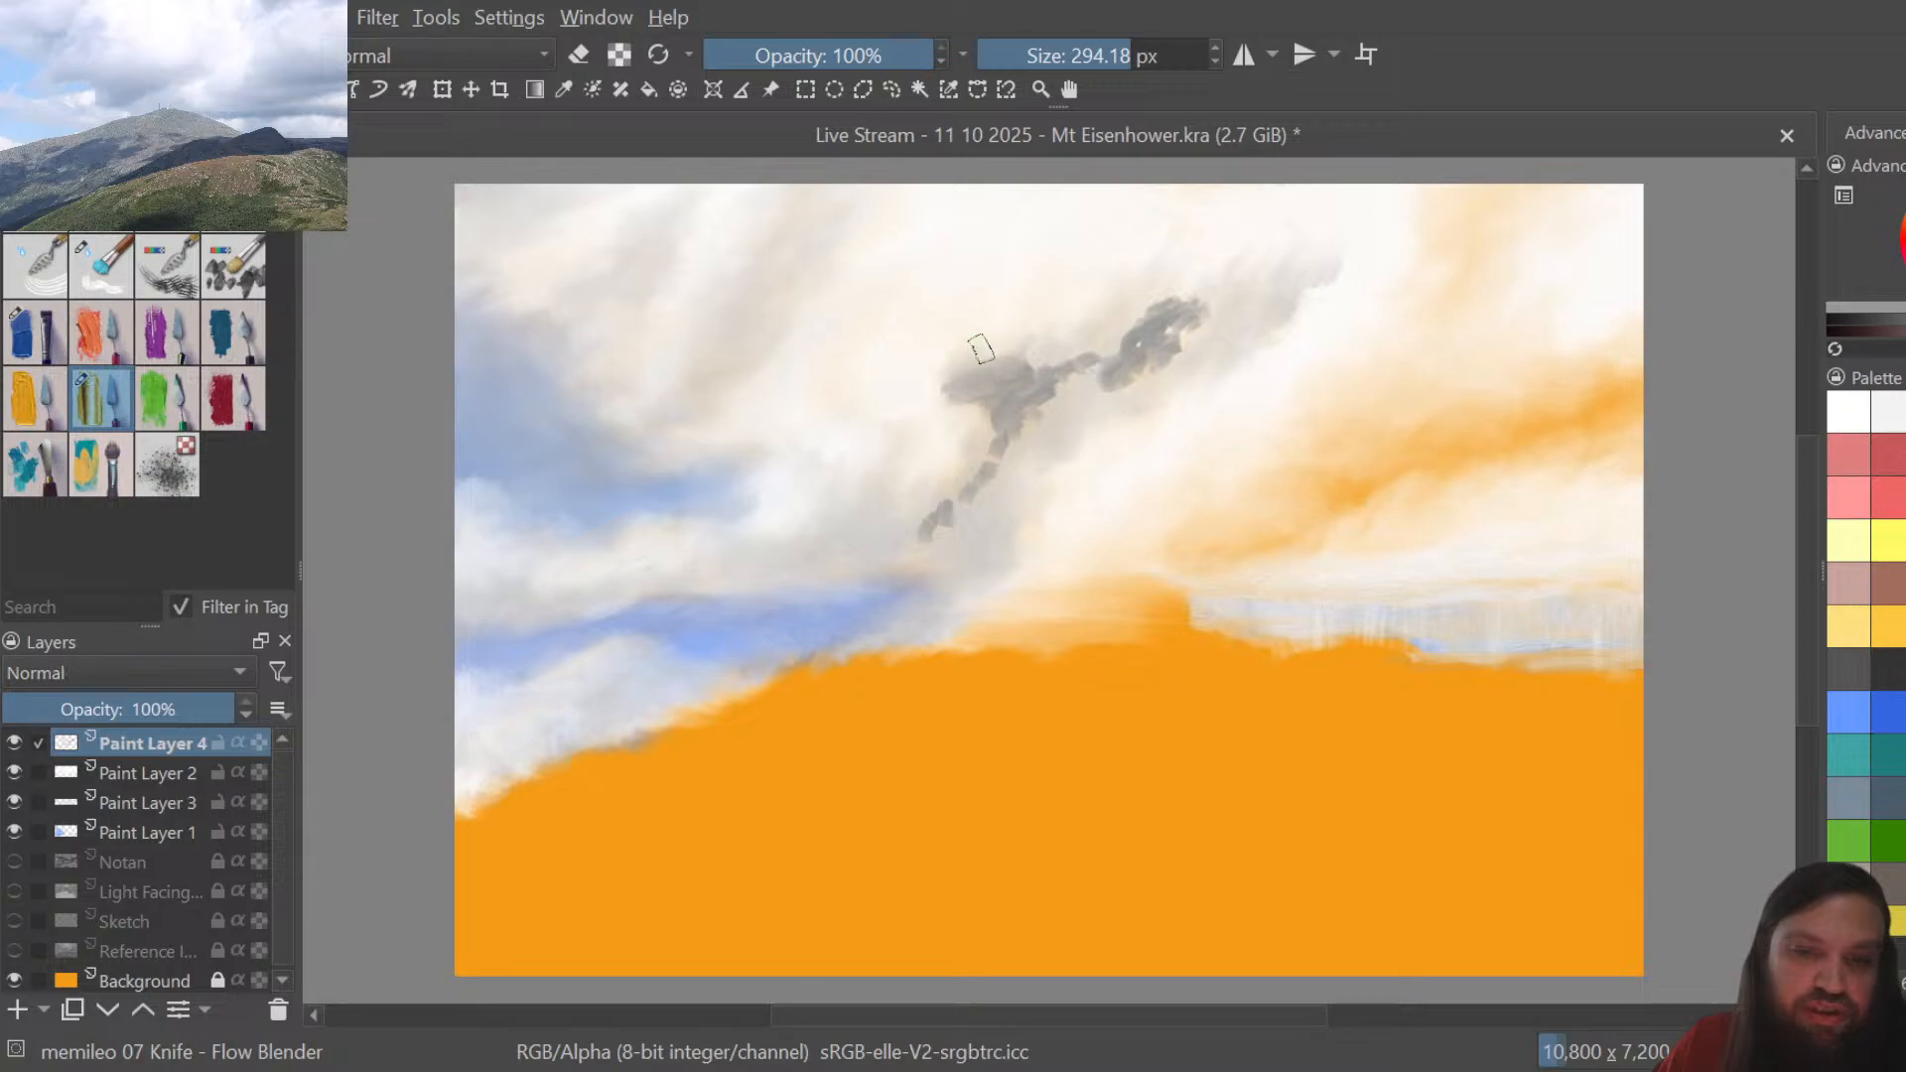
pyautogui.moveTo(957, 383); pyautogui.dragTo(932, 385)
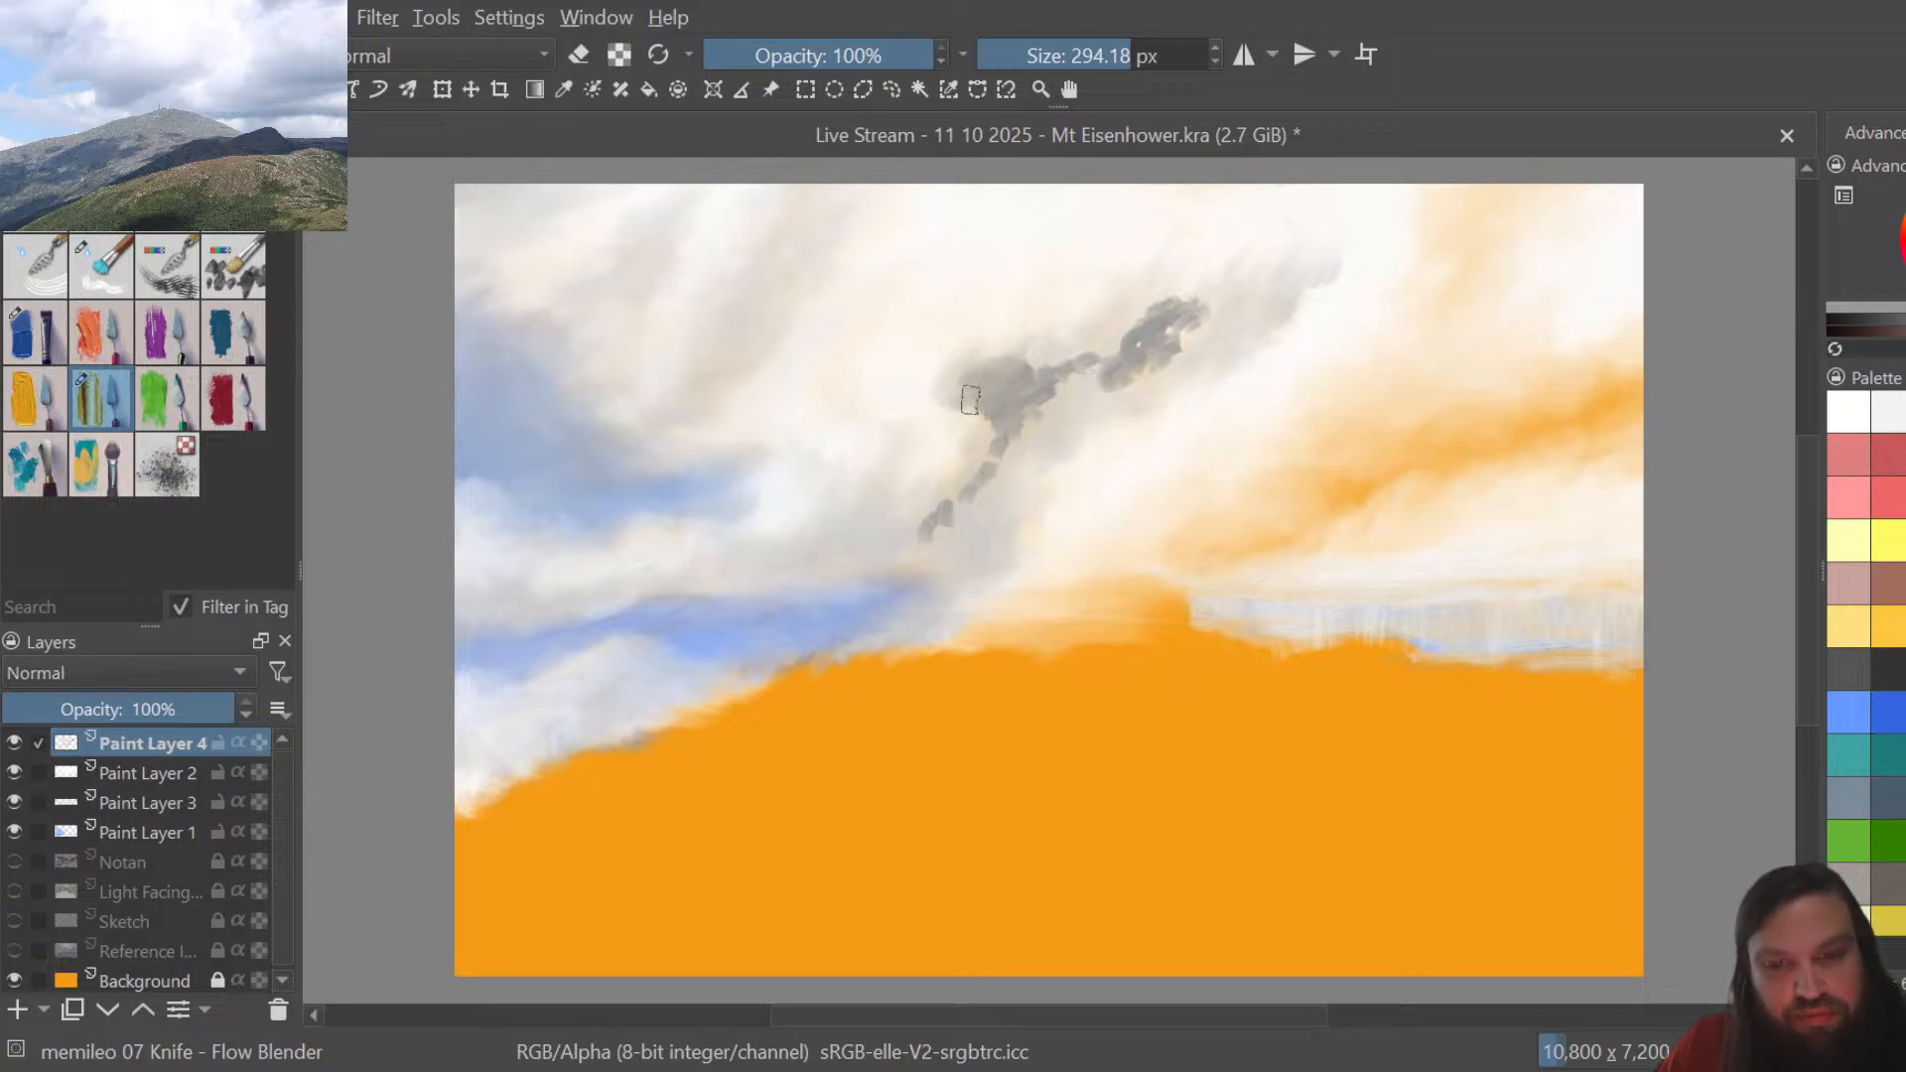
pyautogui.moveTo(1000, 351); pyautogui.dragTo(1026, 361)
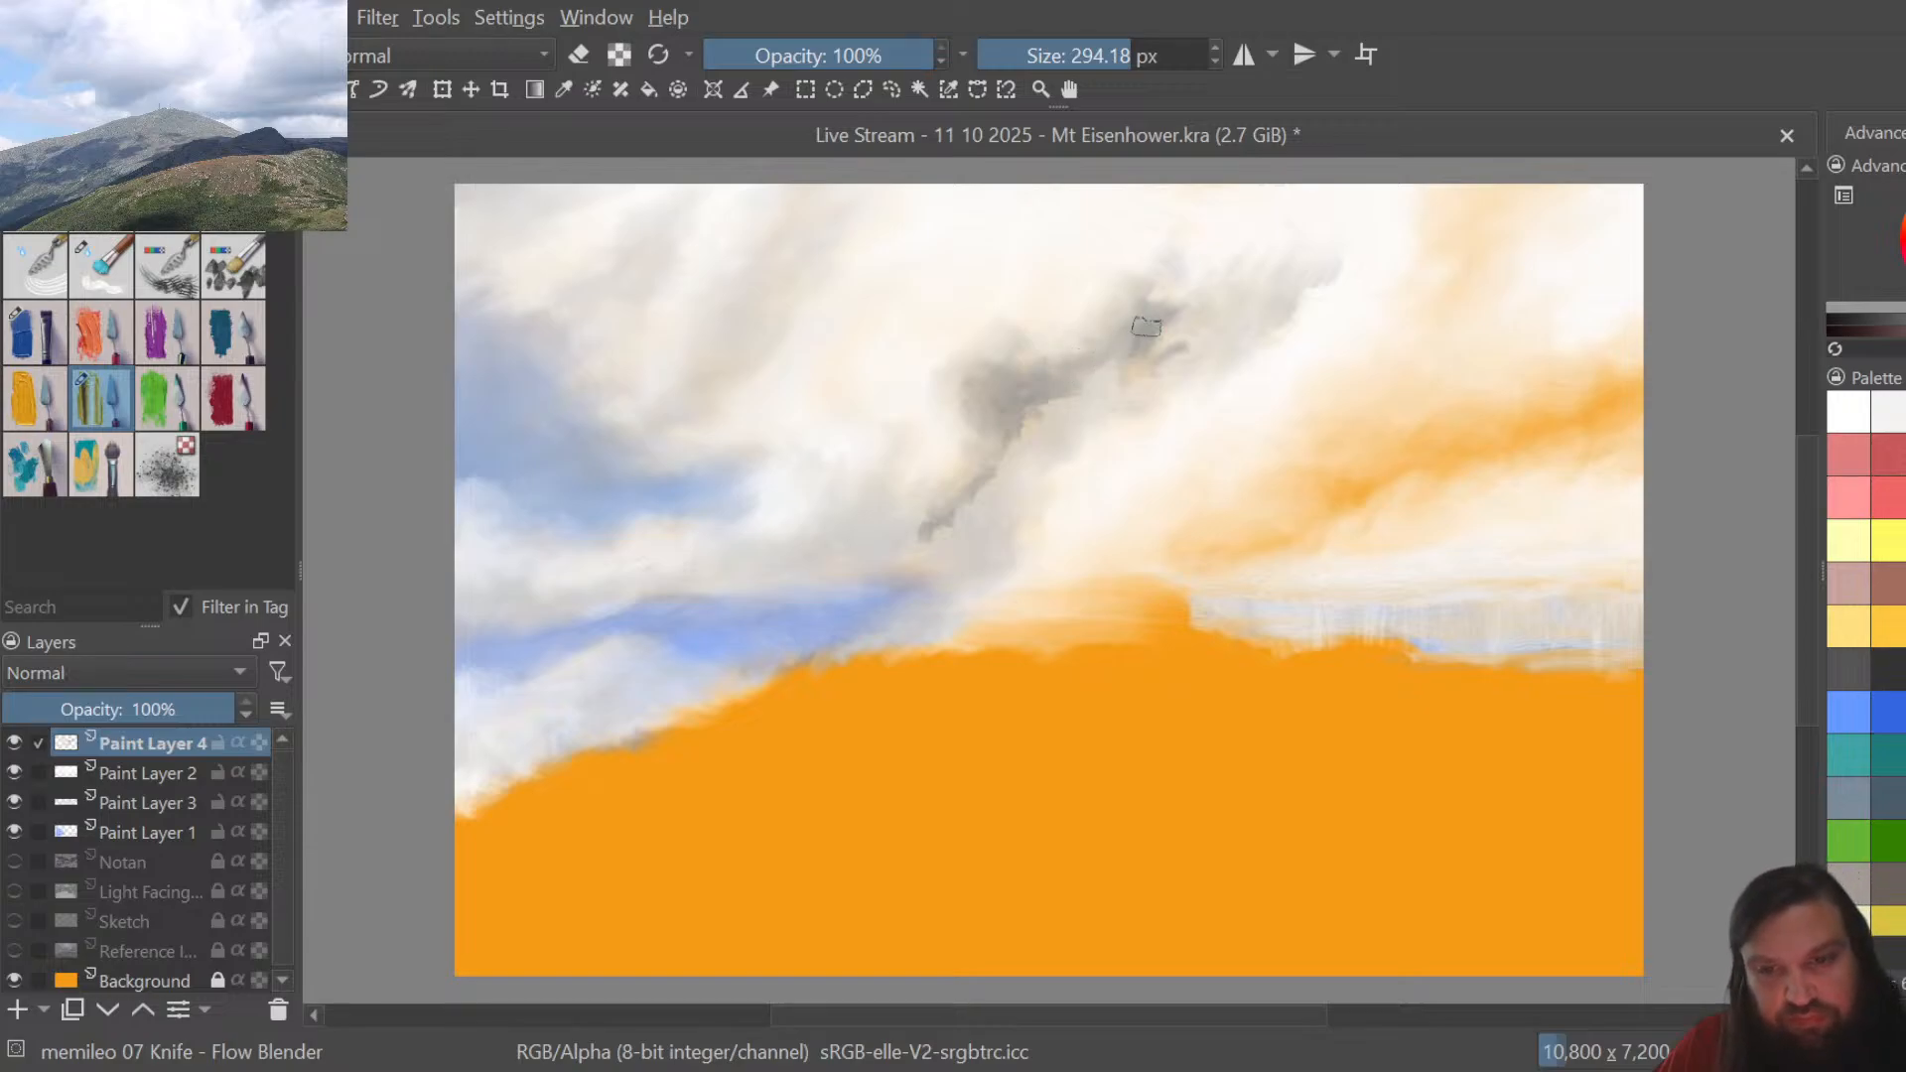
pyautogui.moveTo(1165, 343); pyautogui.dragTo(1148, 358)
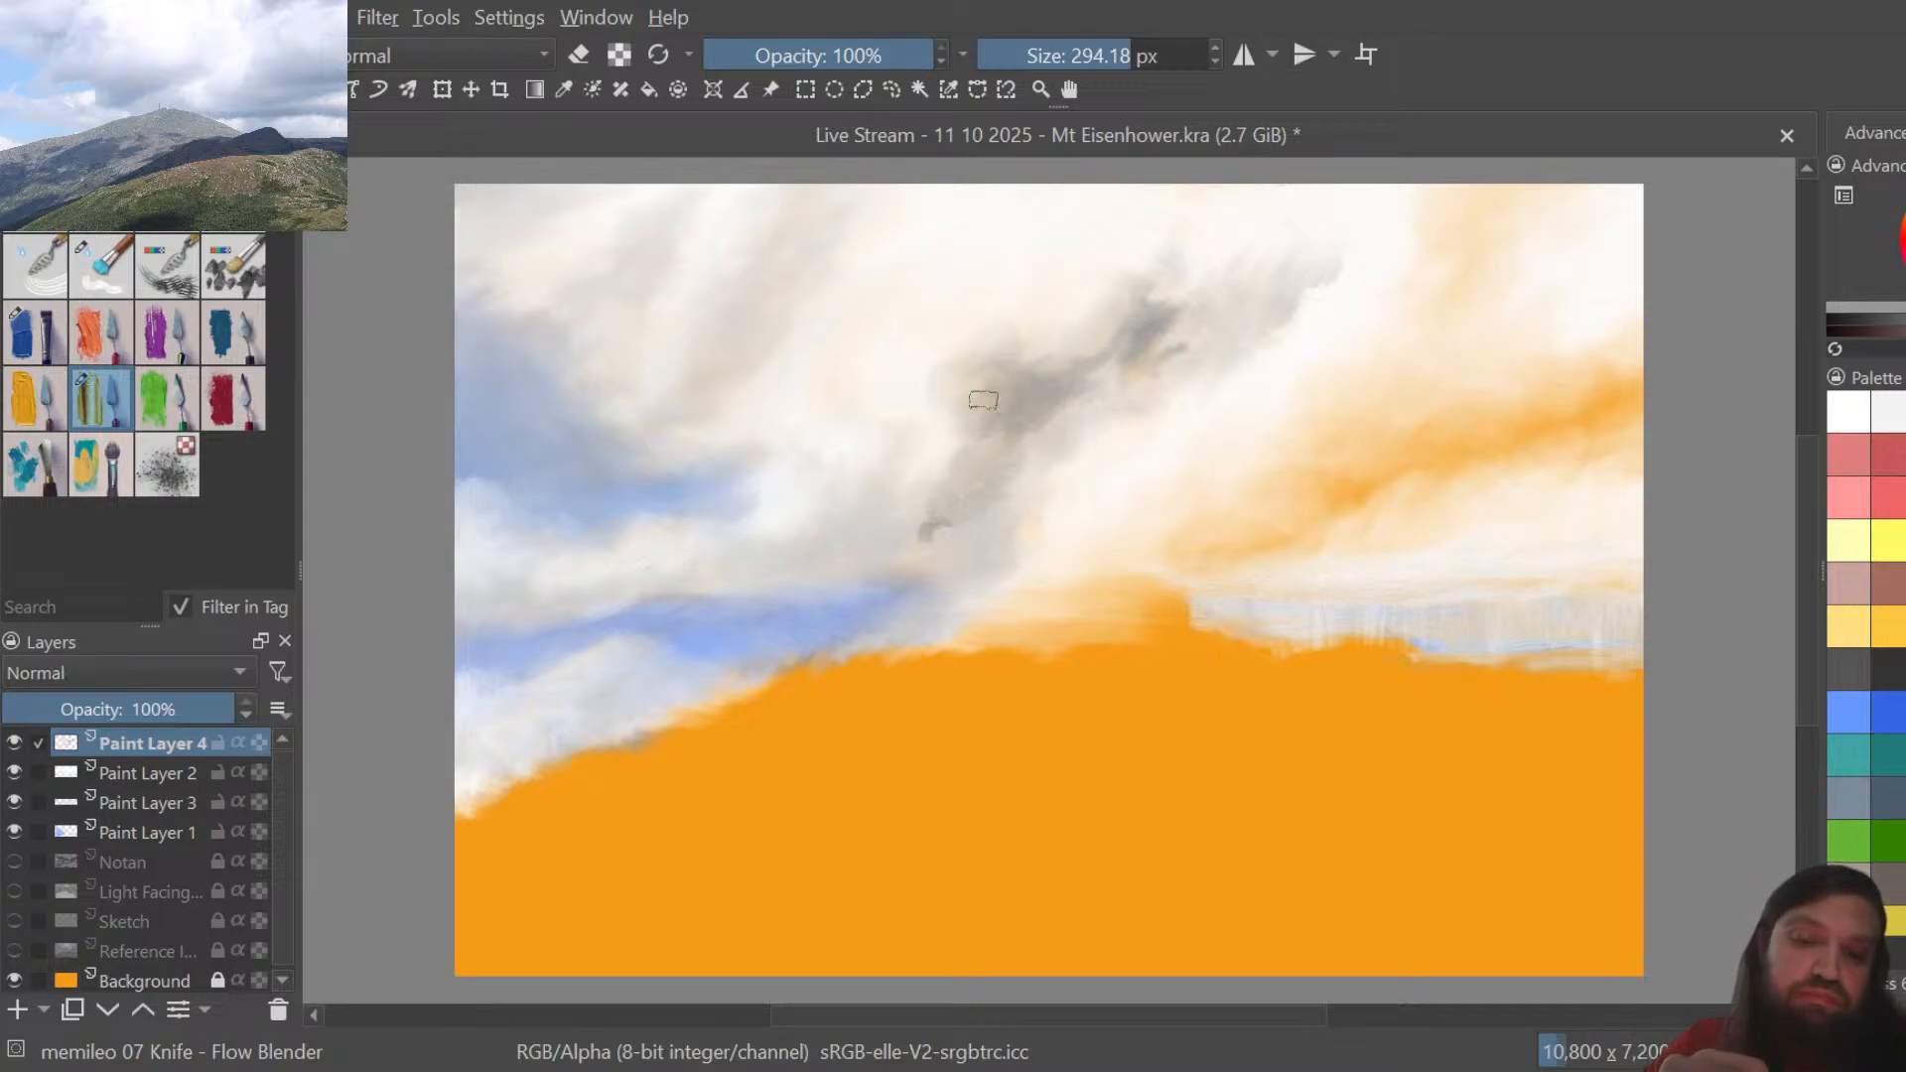
pyautogui.moveTo(951, 440); pyautogui.dragTo(916, 532)
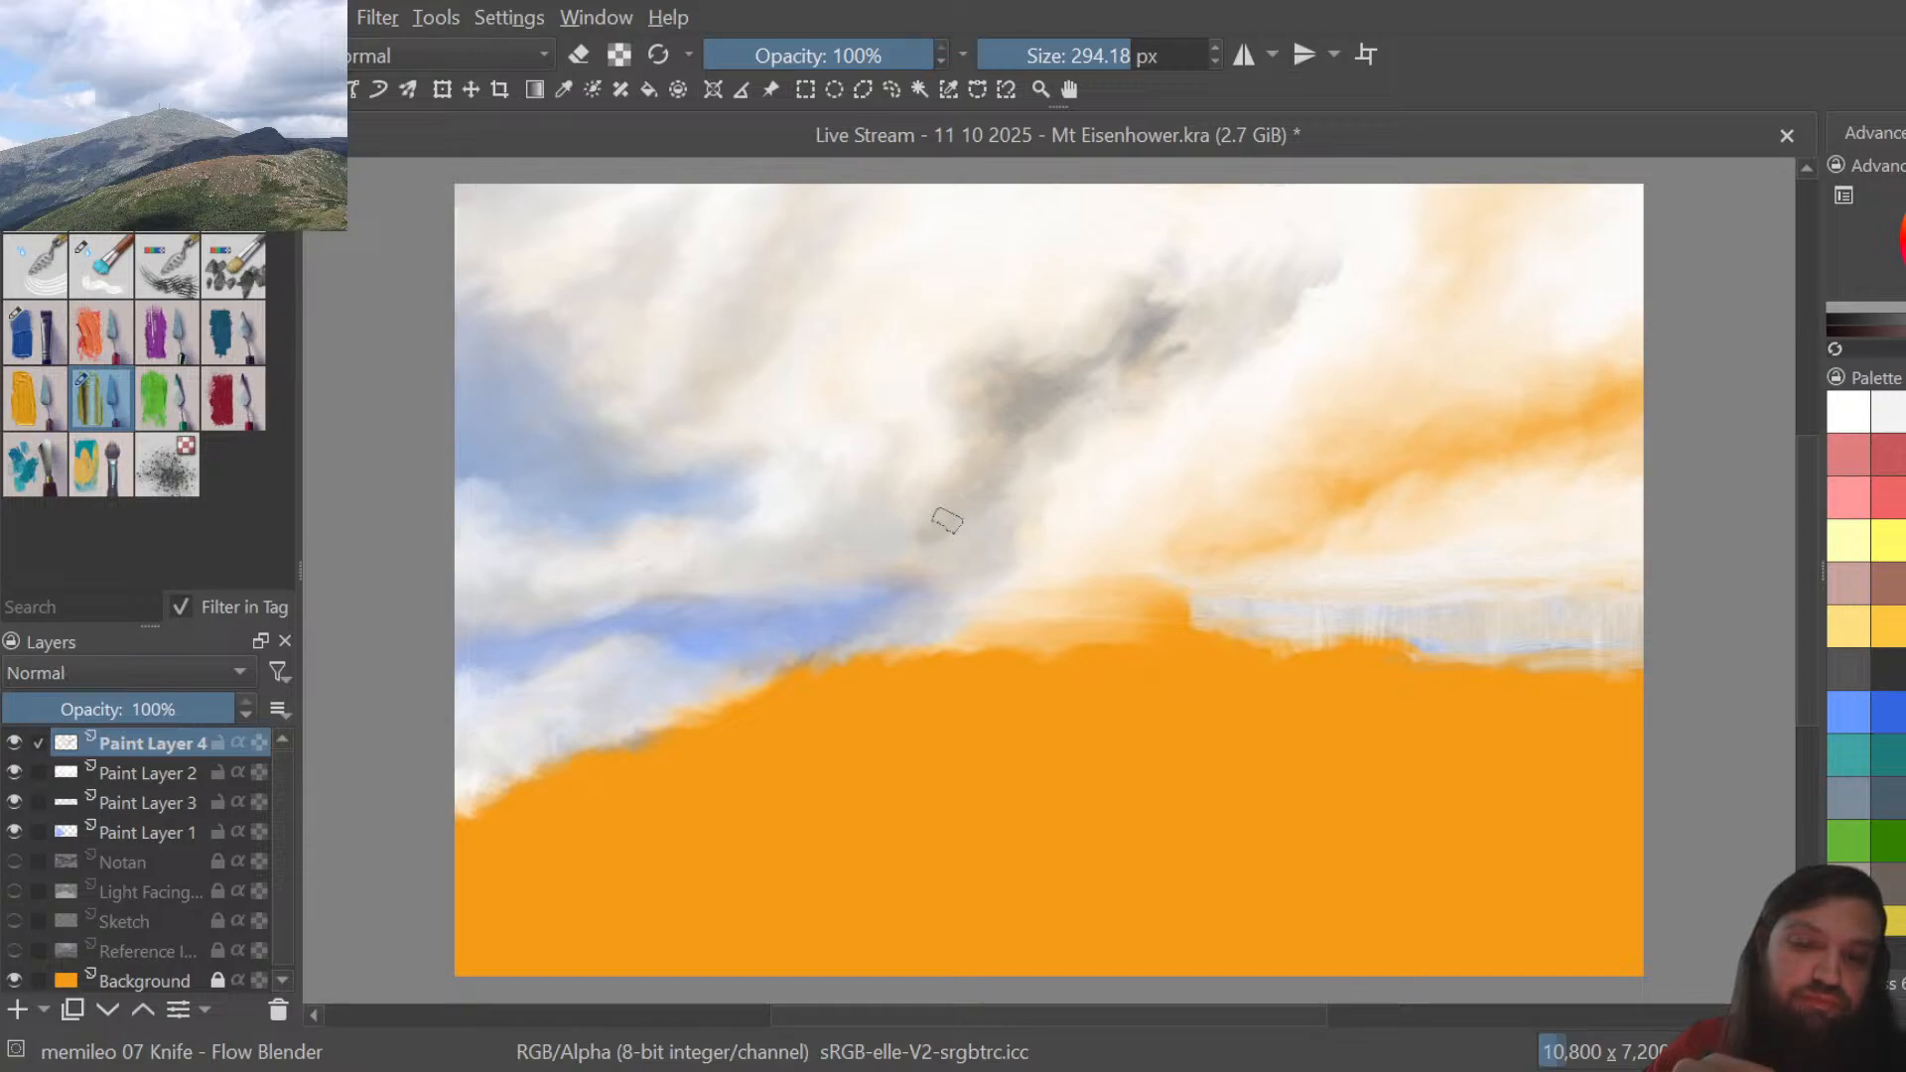